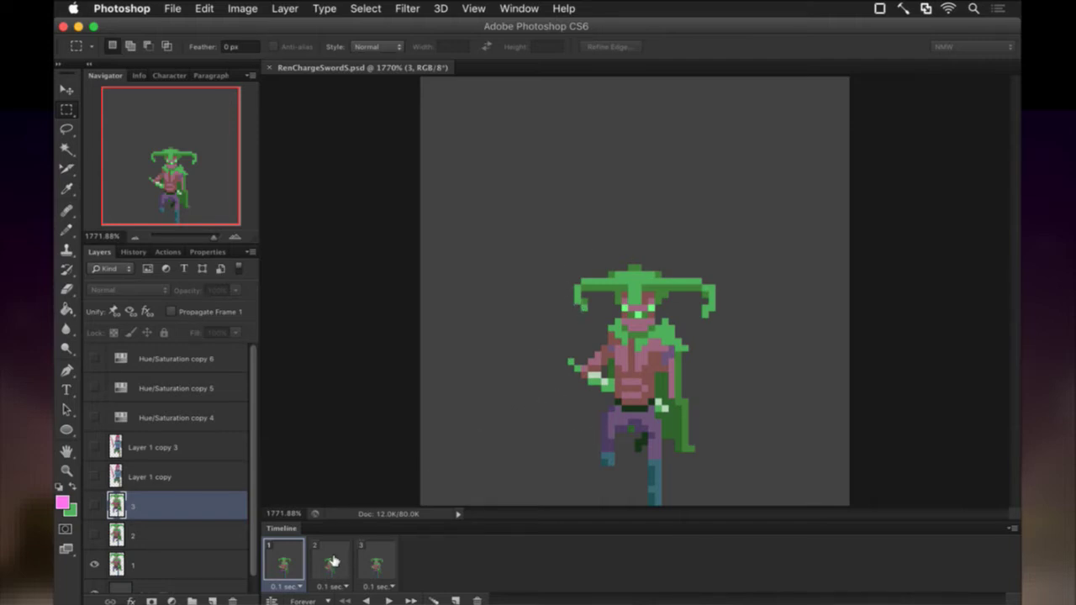
# Step through the three animation frames to examine how the idle sprite moves
pyautogui.click(335, 561)
pyautogui.click(377, 568)
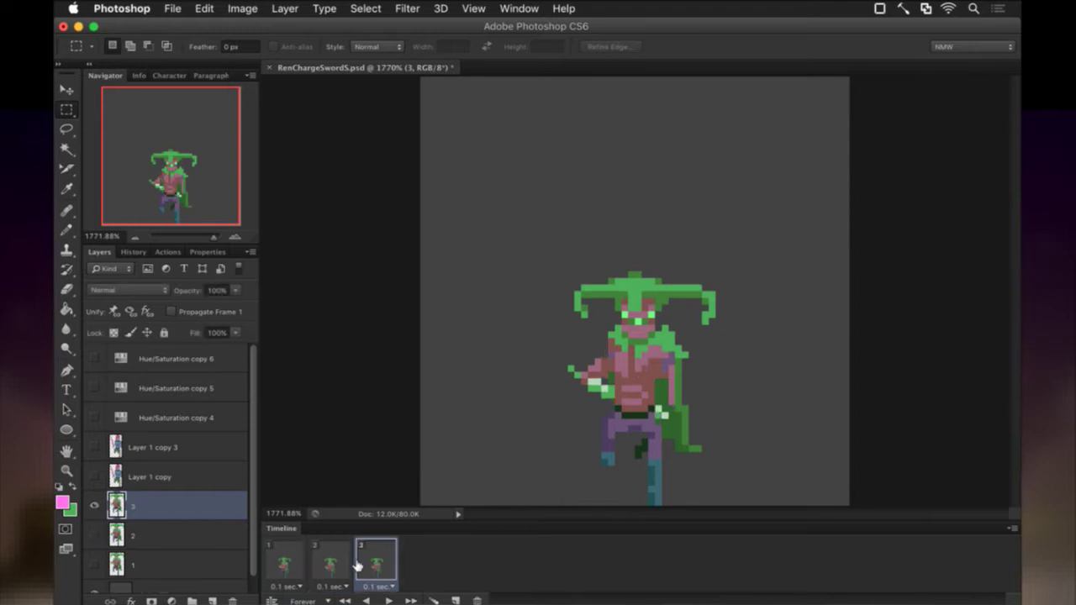
pyautogui.click(285, 565)
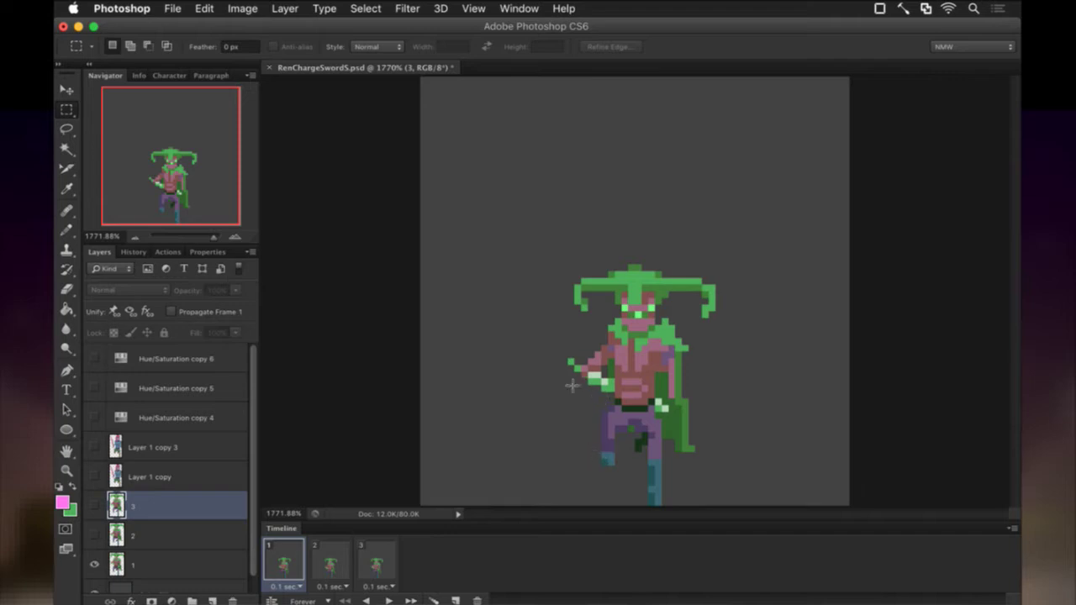
pyautogui.click(313, 560)
pyautogui.click(373, 559)
pyautogui.click(323, 560)
pyautogui.click(284, 560)
pyautogui.click(332, 556)
pyautogui.click(380, 557)
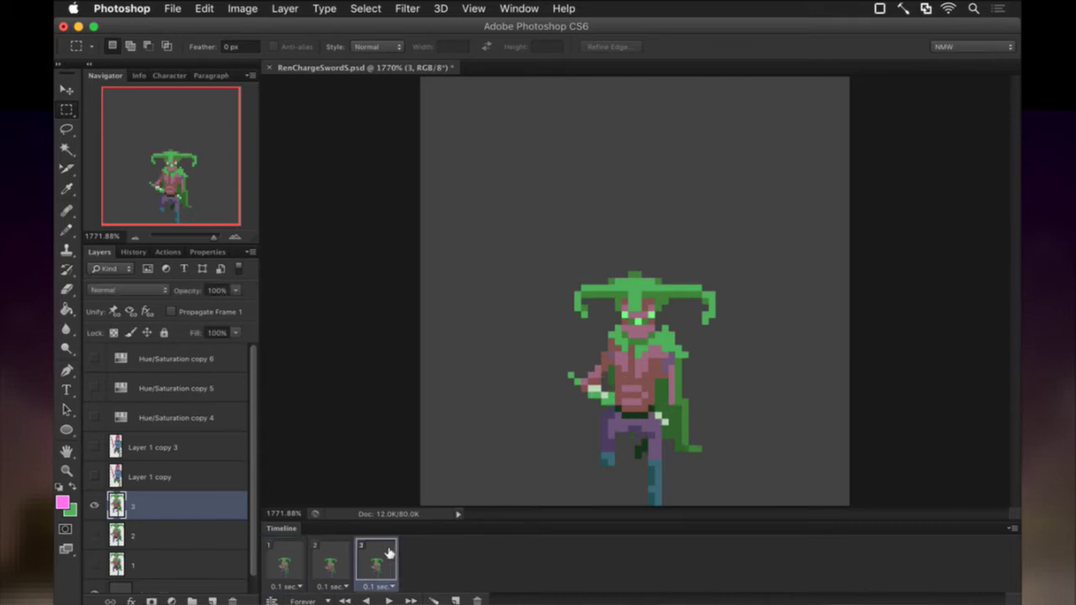
pyautogui.click(286, 557)
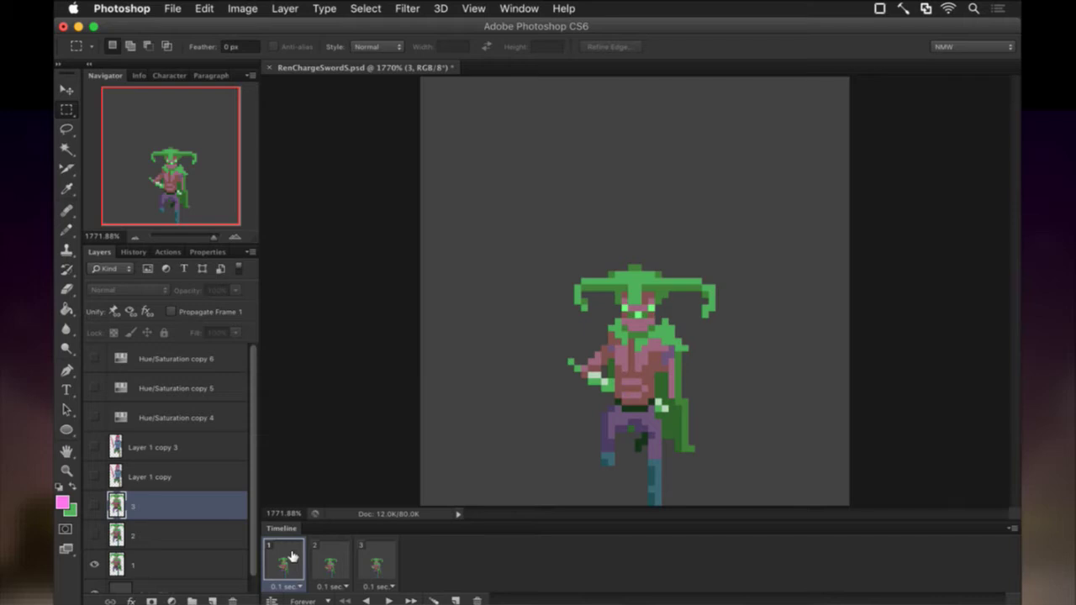
# Delete animation frames 2 and 3, leaving only frame 1
pyautogui.click(377, 558)
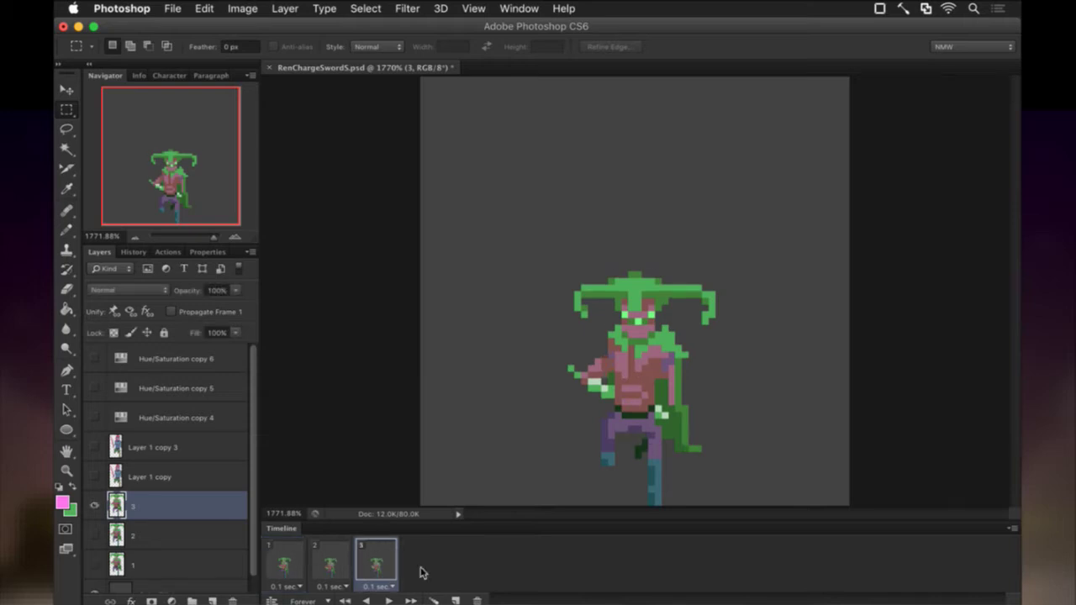
pyautogui.doubleClick(476, 600)
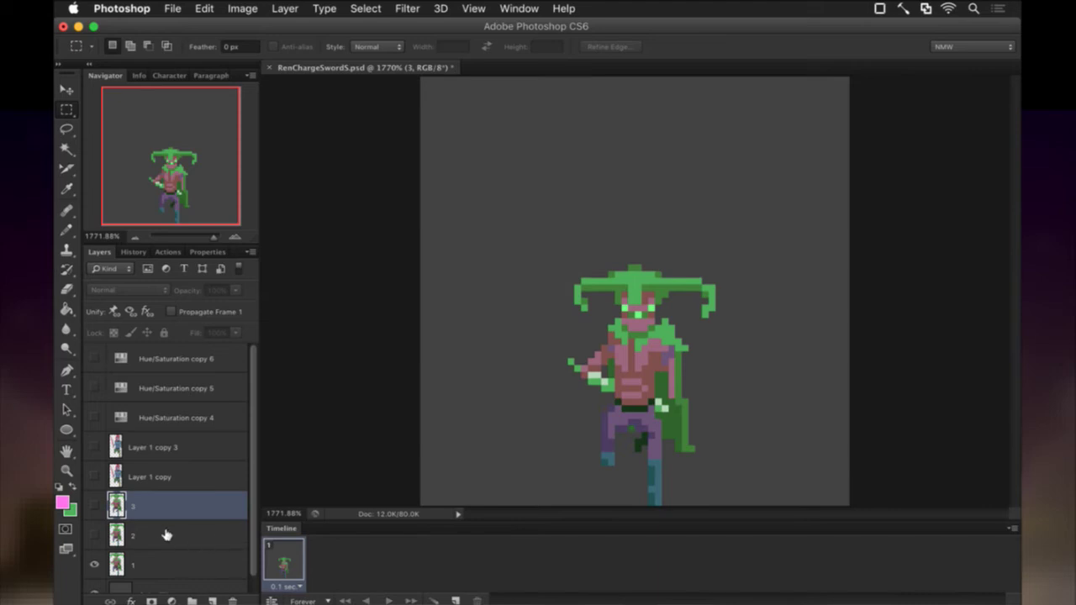
# Delete all layers except 1 and Color Fill 1 copy 4, including the three Hue/Saturation adjustment layers
pyautogui.click(173, 449)
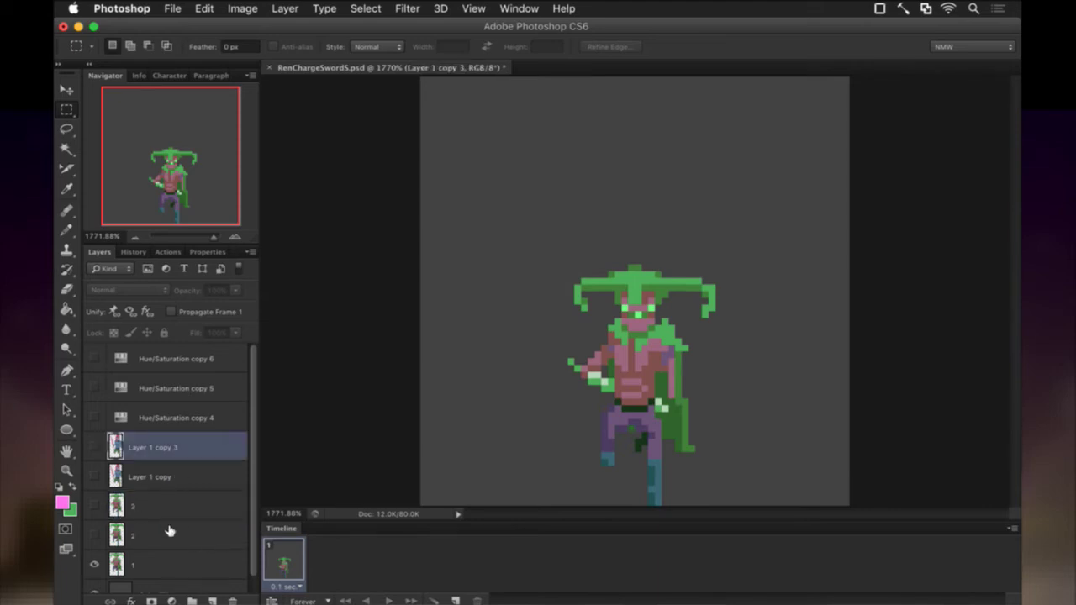
pyautogui.press('Tab')
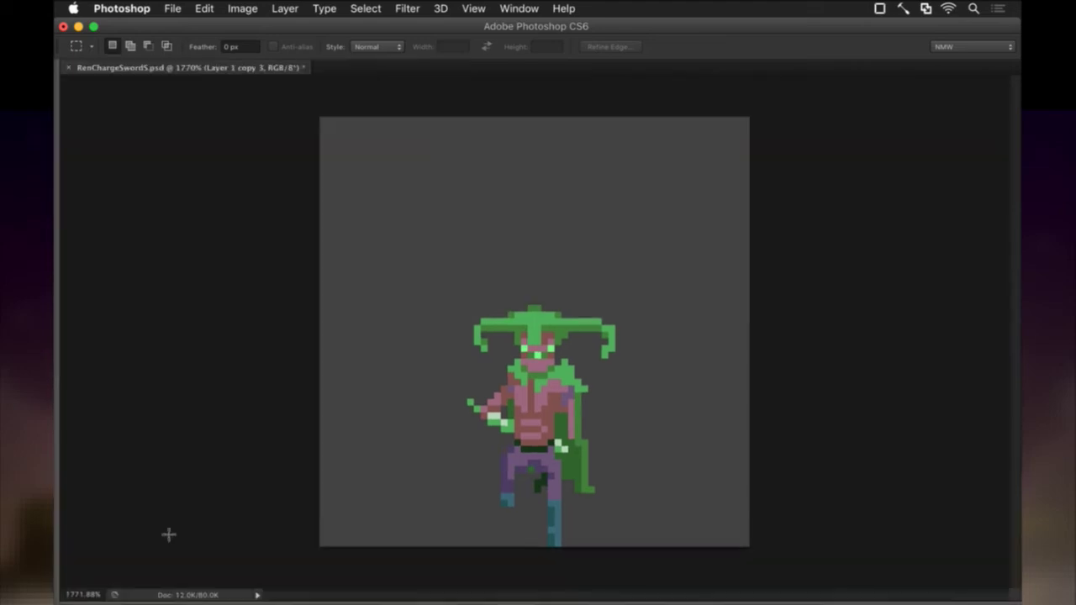
pyautogui.press('Tab')
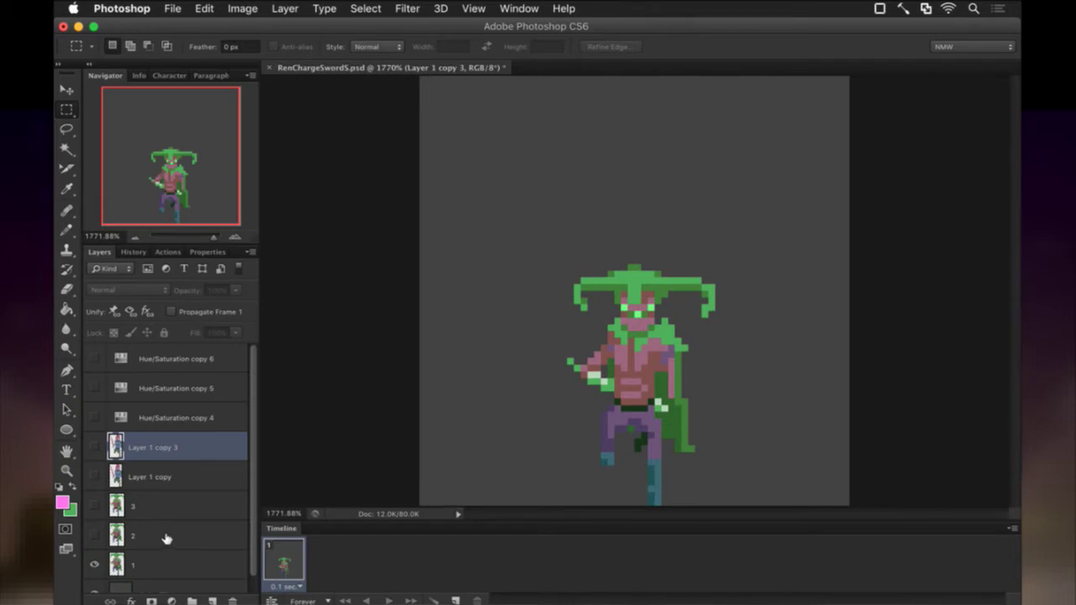
pyautogui.keyDown('shift'); pyautogui.click(167, 538); pyautogui.keyUp('shift')
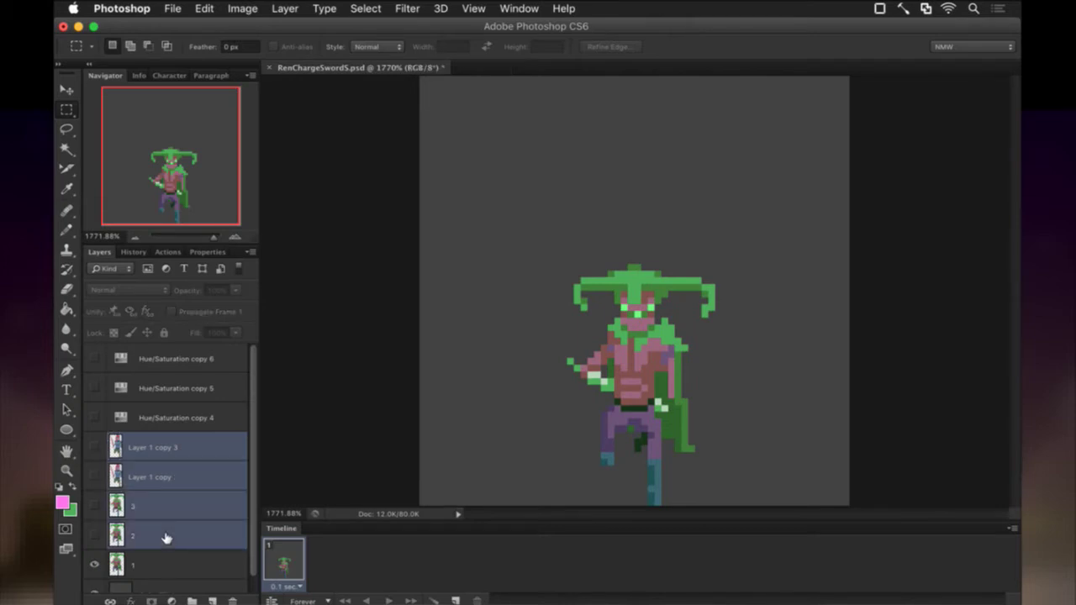
pyautogui.click(235, 600)
pyautogui.click(187, 355)
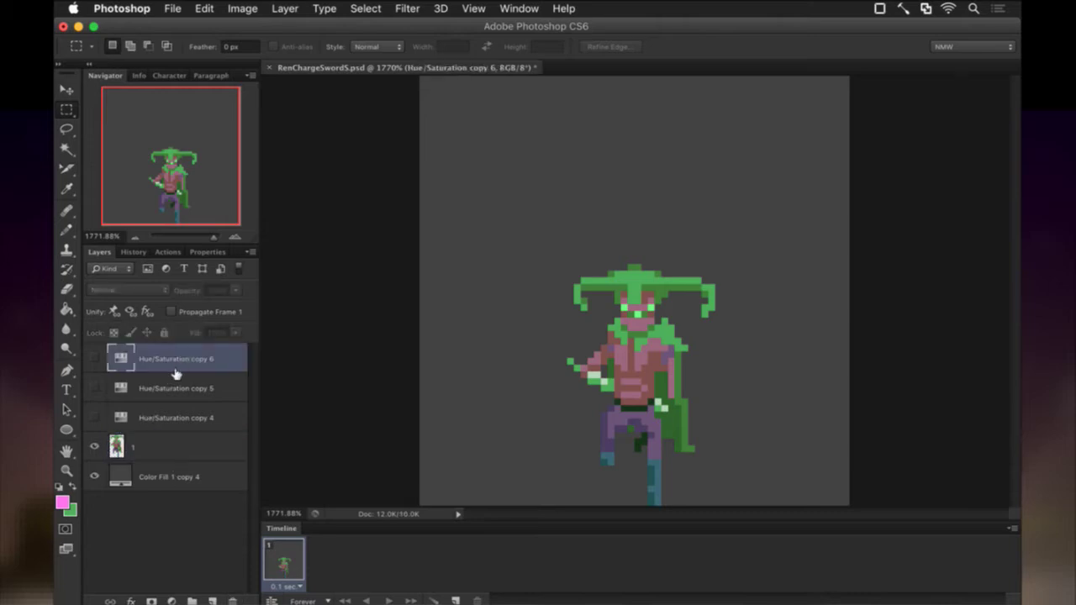
pyautogui.keyDown('shift'); pyautogui.click(164, 420); pyautogui.keyUp('shift')
pyautogui.click(234, 600)
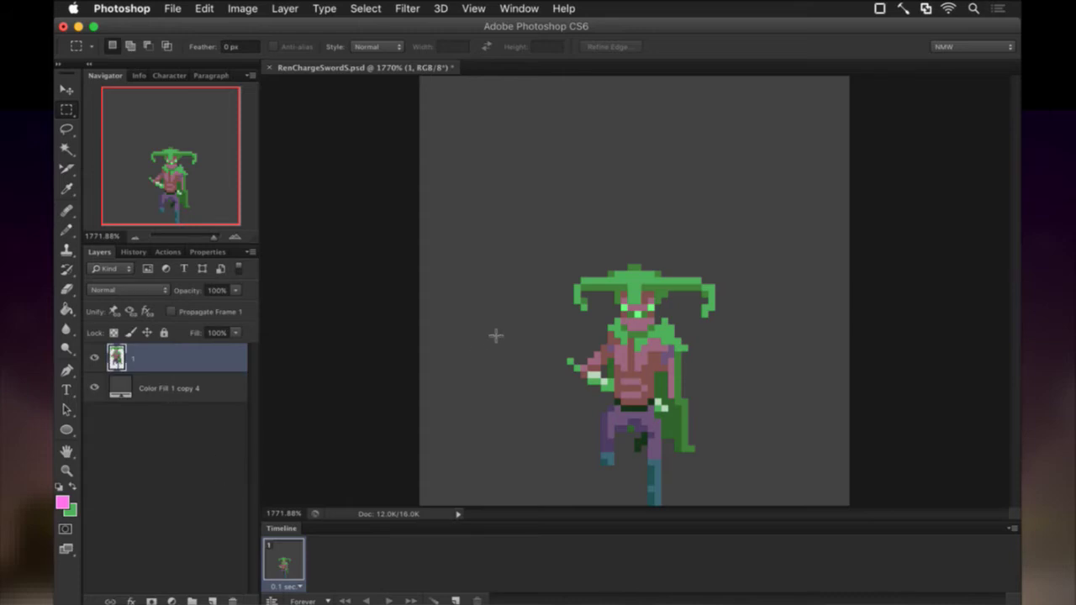
# Select the character from the hat down to the thighs, move it up 2 pixels, and deselect
pyautogui.moveTo(475, 199); pyautogui.dragTo(732, 447)
pyautogui.press('v')
pyautogui.press('Up')
pyautogui.press('Up')
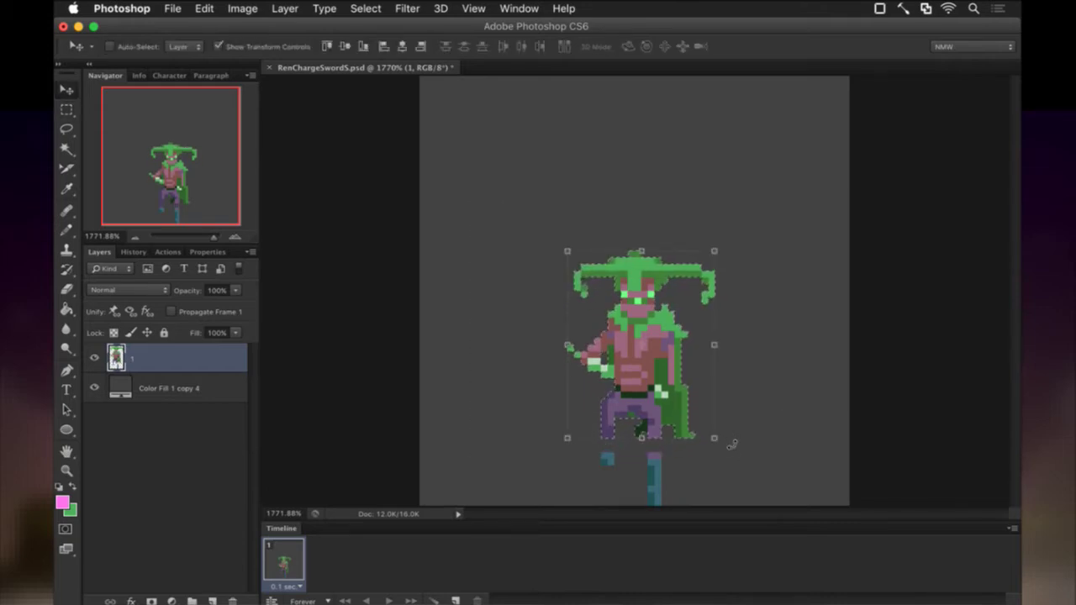
pyautogui.press('m')
pyautogui.click(733, 427)
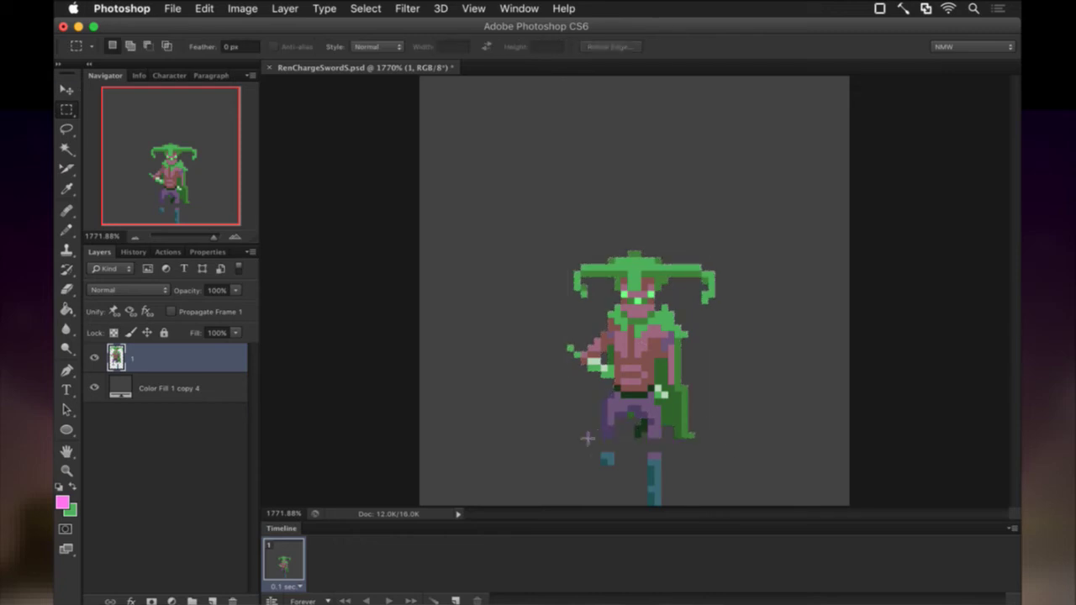
# Redraw the raised leg with the Pencil, reshaping the purple thigh and extending the teal boot up to meet it
pyautogui.press('e')
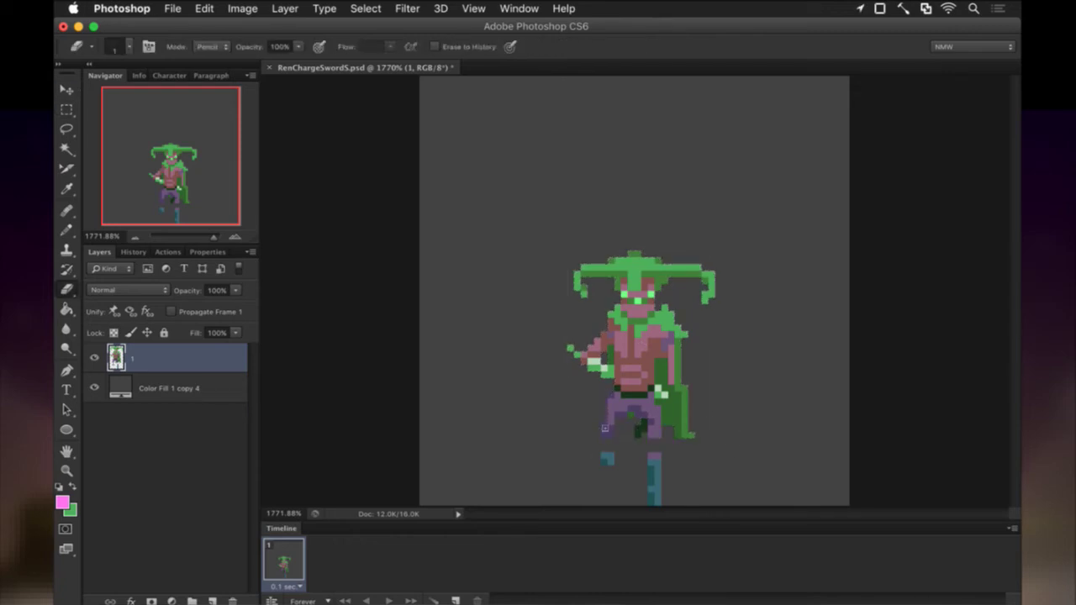
pyautogui.press('b')
pyautogui.keyDown('alt'); pyautogui.click(607, 423); pyautogui.keyUp('alt')
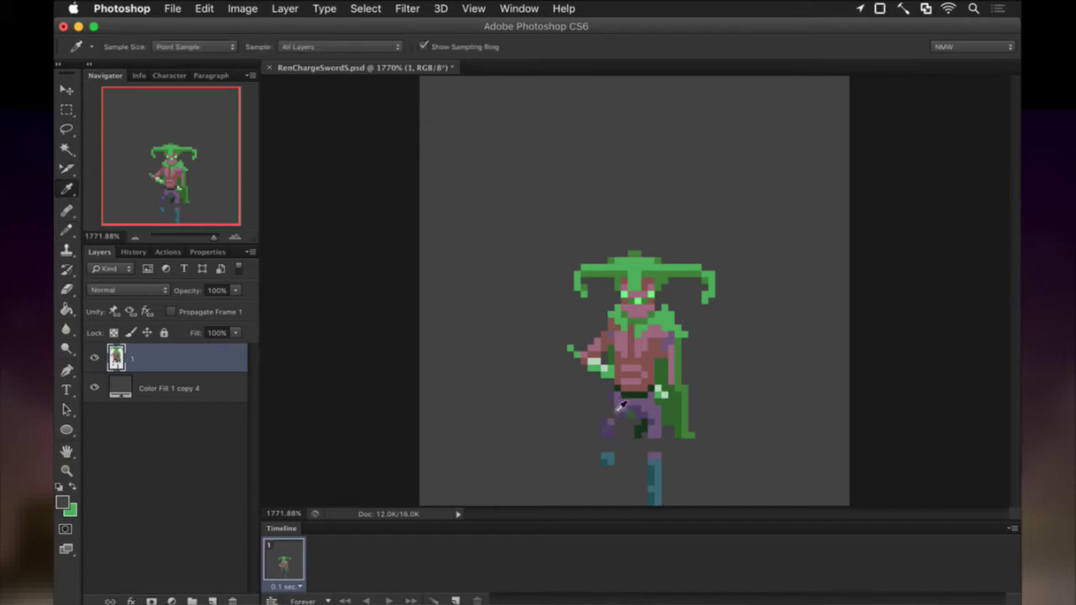
pyautogui.keyDown('alt'); pyautogui.click(611, 411); pyautogui.keyUp('alt')
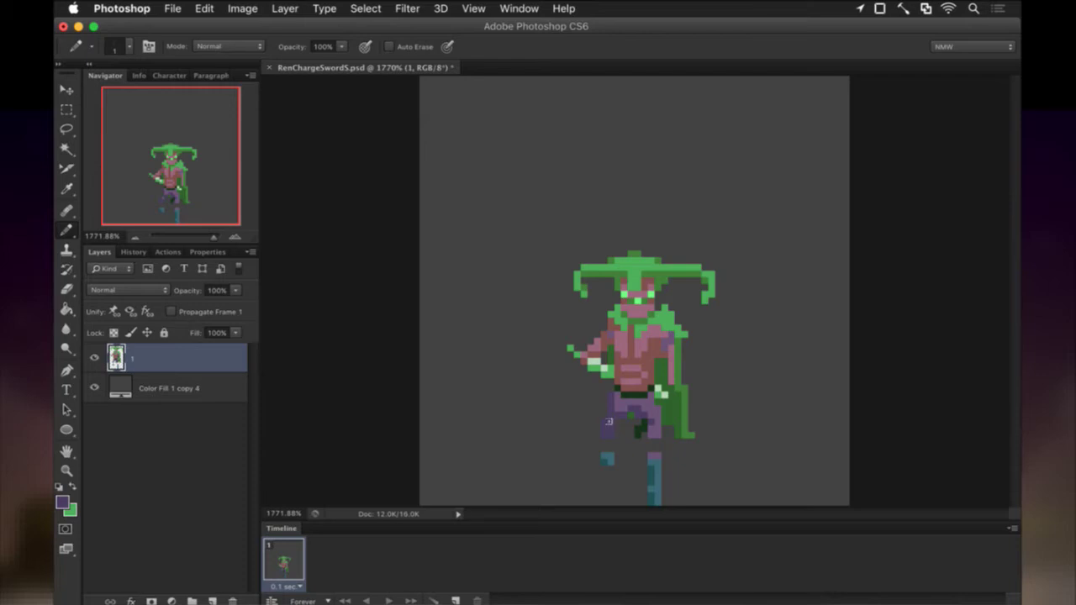
pyautogui.keyDown('alt'); pyautogui.click(625, 418); pyautogui.keyUp('alt')
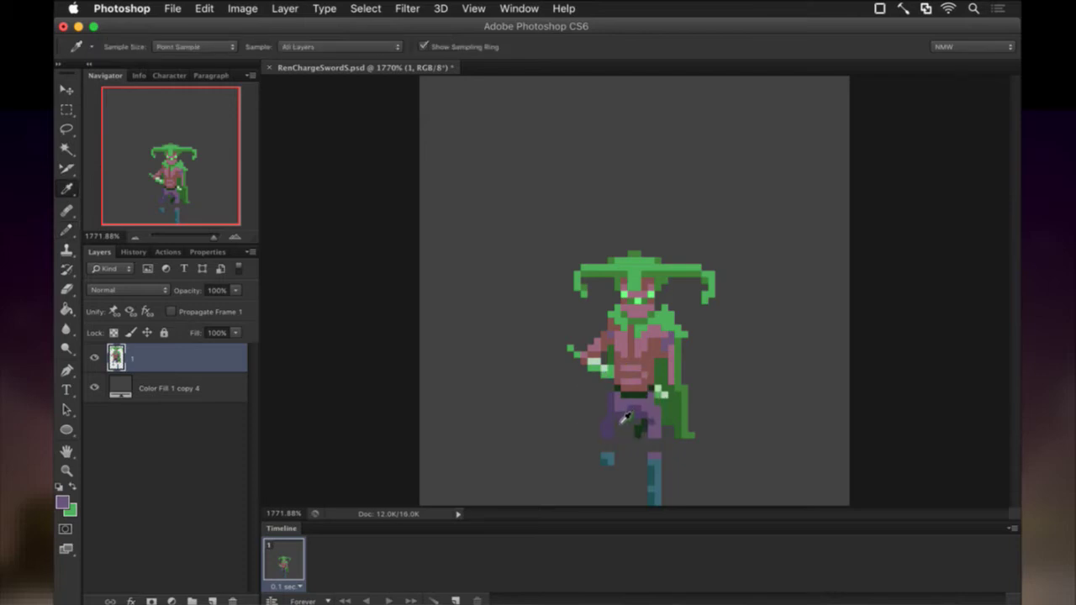
pyautogui.keyDown('alt'); pyautogui.click(613, 461); pyautogui.keyUp('alt')
pyautogui.moveTo(612, 452); pyautogui.dragTo(605, 443)
pyautogui.keyDown('alt'); pyautogui.click(602, 464); pyautogui.keyUp('alt')
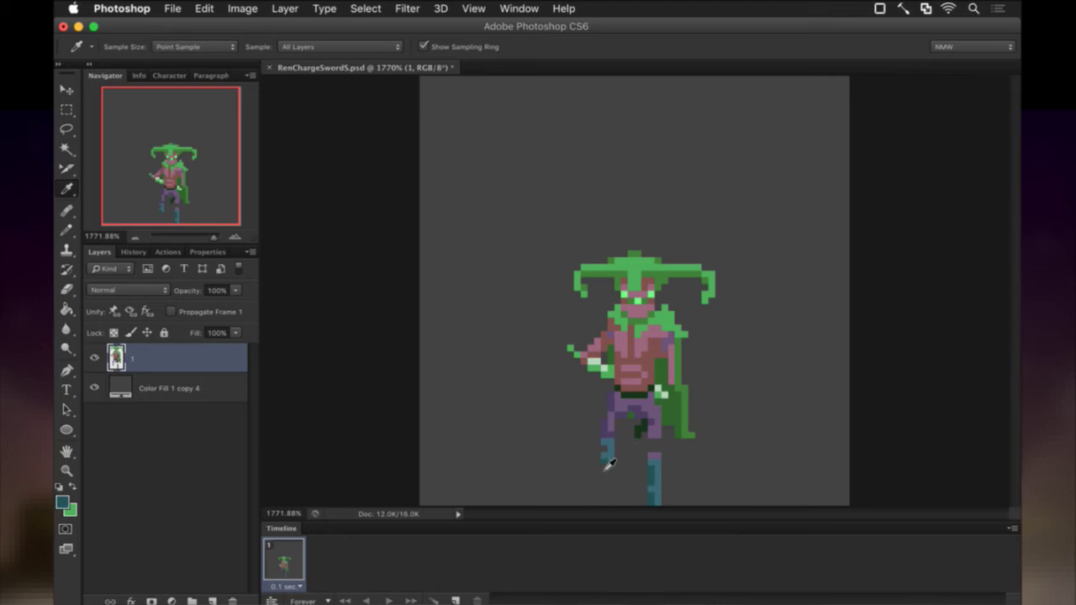
# Fill the gaps in the standing leg with sampled purple and in the cape with sampled dark green
pyautogui.press('i')
pyautogui.keyDown('alt'); pyautogui.click(661, 464); pyautogui.keyUp('alt')
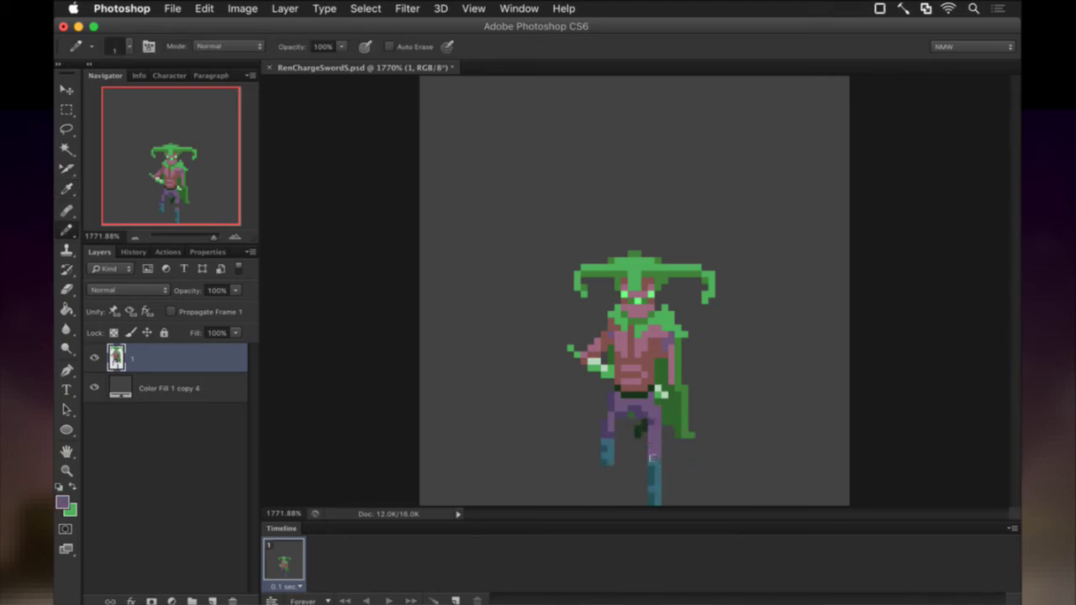
pyautogui.keyDown('alt'); pyautogui.click(669, 405); pyautogui.keyUp('alt')
pyautogui.keyDown('alt'); pyautogui.click(656, 438); pyautogui.keyUp('alt')
pyautogui.keyDown('alt'); pyautogui.click(652, 443); pyautogui.keyUp('alt')
pyautogui.keyDown('alt'); pyautogui.click(656, 422); pyautogui.keyUp('alt')
pyautogui.keyDown('alt'); pyautogui.click(654, 432); pyautogui.keyUp('alt')
pyautogui.keyDown('alt'); pyautogui.click(660, 435); pyautogui.keyUp('alt')
pyautogui.keyDown('alt'); pyautogui.click(654, 445); pyautogui.keyUp('alt')
# Select the raised leg's shin and boot and move them 1 pixel right and 2 pixels down
pyautogui.press('m')
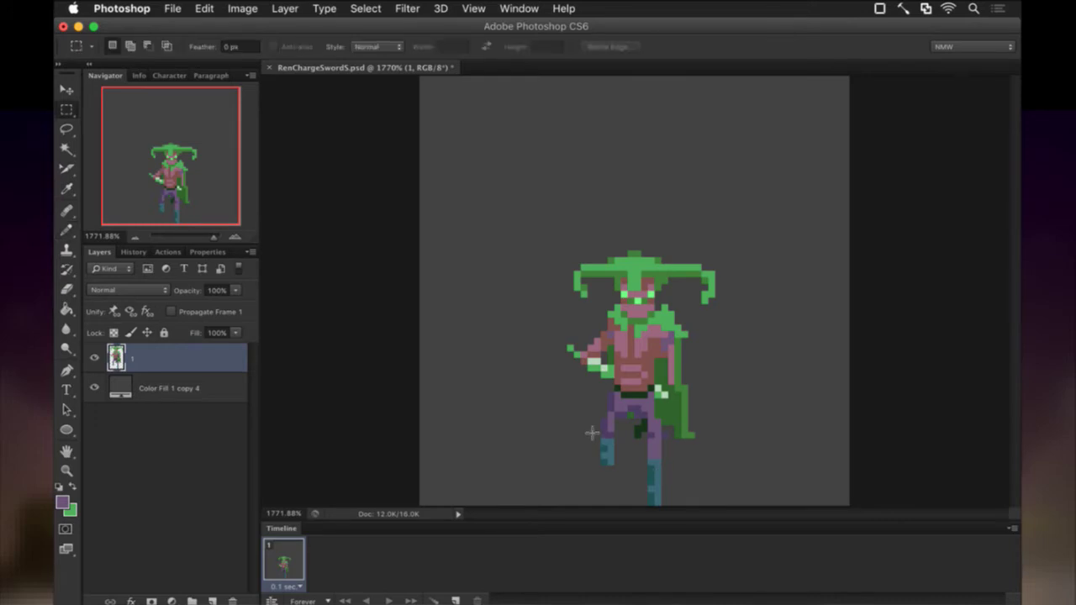
pyautogui.moveTo(591, 432); pyautogui.dragTo(629, 478)
pyautogui.press('v')
pyautogui.press('Right')
pyautogui.press('Down')
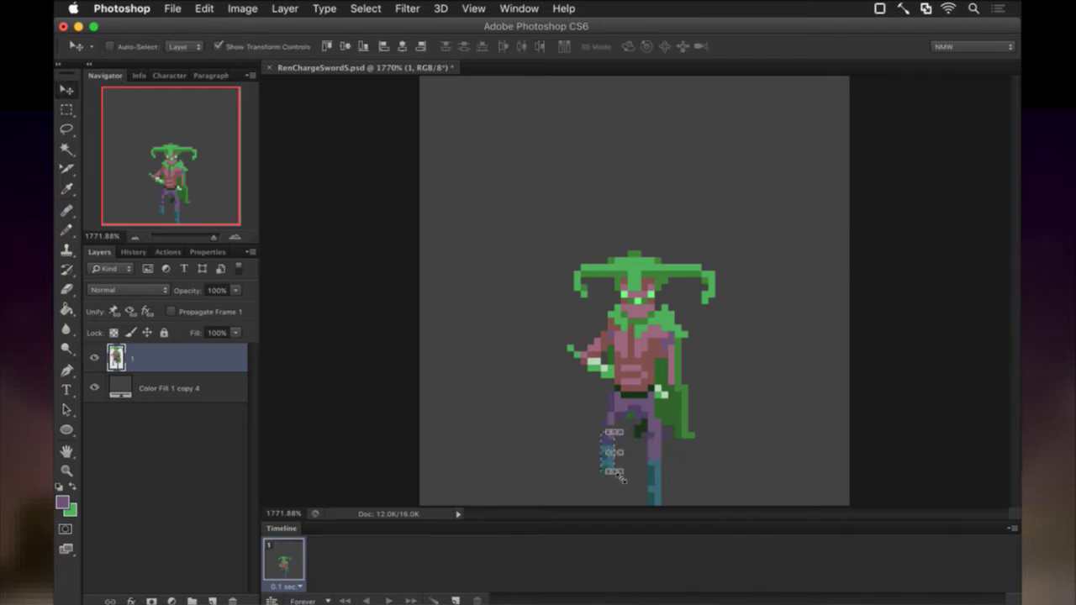
pyautogui.press('Left')
pyautogui.press('Right')
pyautogui.press('Left')
pyautogui.press('Right')
pyautogui.press('Down')
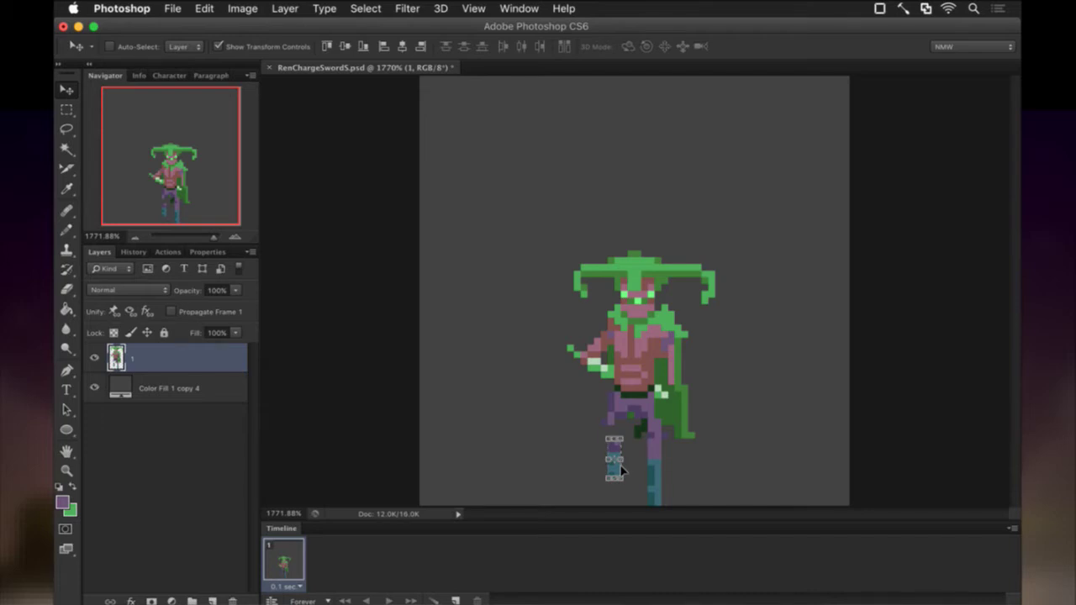
# Fill the gap between the raised leg's thigh and shin with sampled purple pixels
pyautogui.press('i')
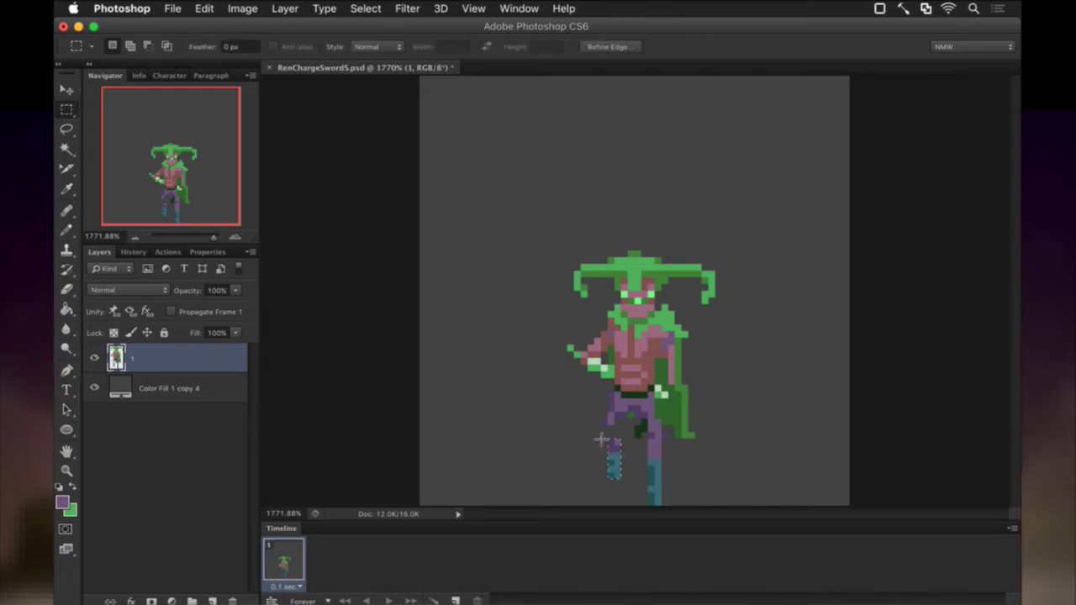
pyautogui.click(615, 411)
pyautogui.press('b')
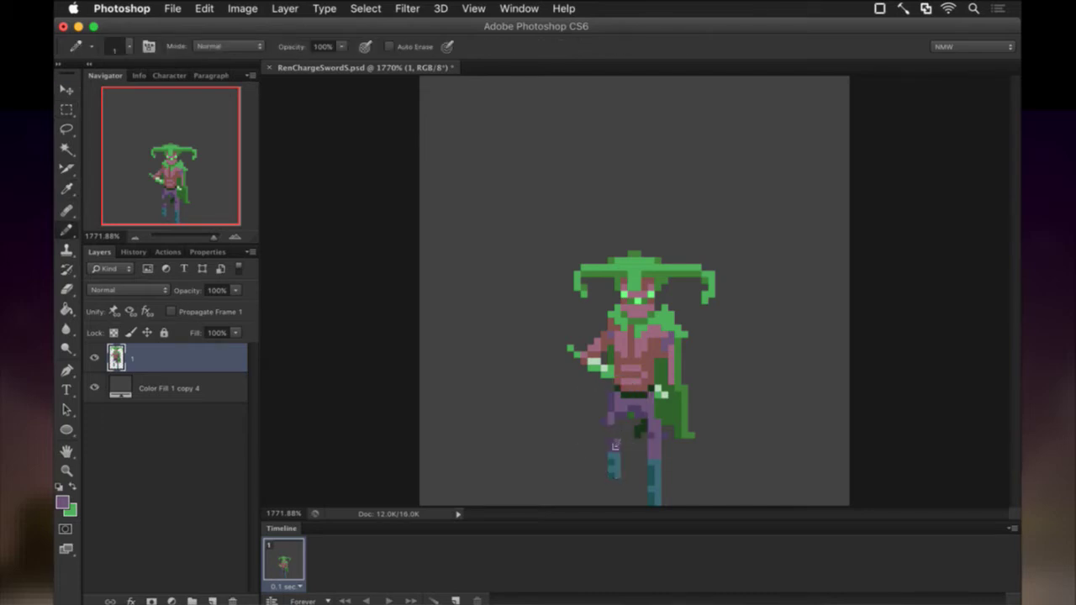
pyautogui.keyDown('alt'); pyautogui.click(603, 423); pyautogui.keyUp('alt')
# Select the raised leg's lower thigh, nudge it sideways, and touch up its purple shading with the Pencil
pyautogui.press('m')
pyautogui.moveTo(593, 413); pyautogui.dragTo(620, 426)
pyautogui.press('v')
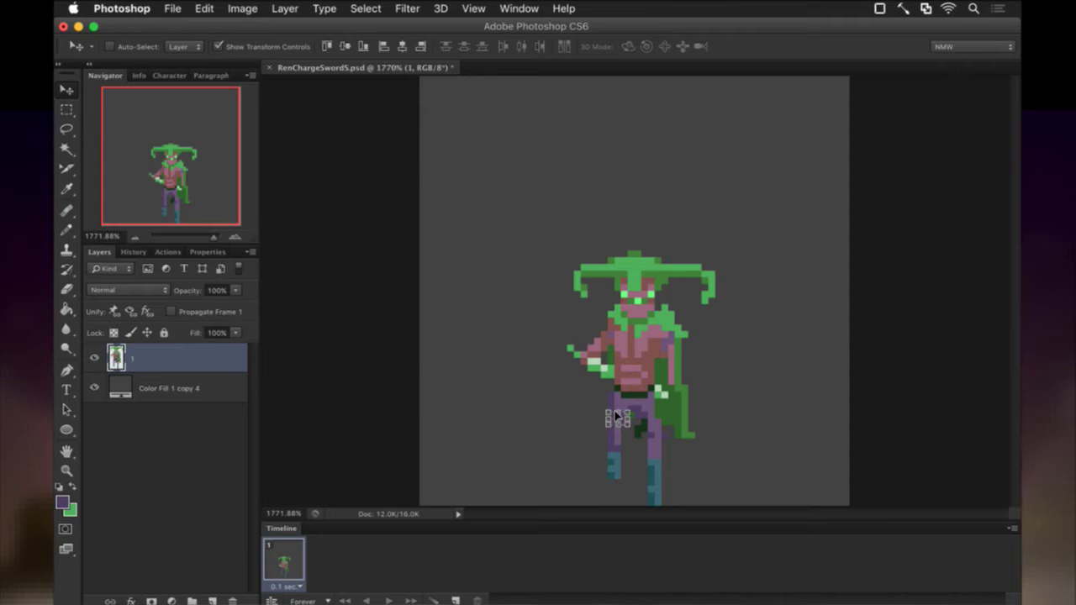
pyautogui.press('Left')
pyautogui.press('m')
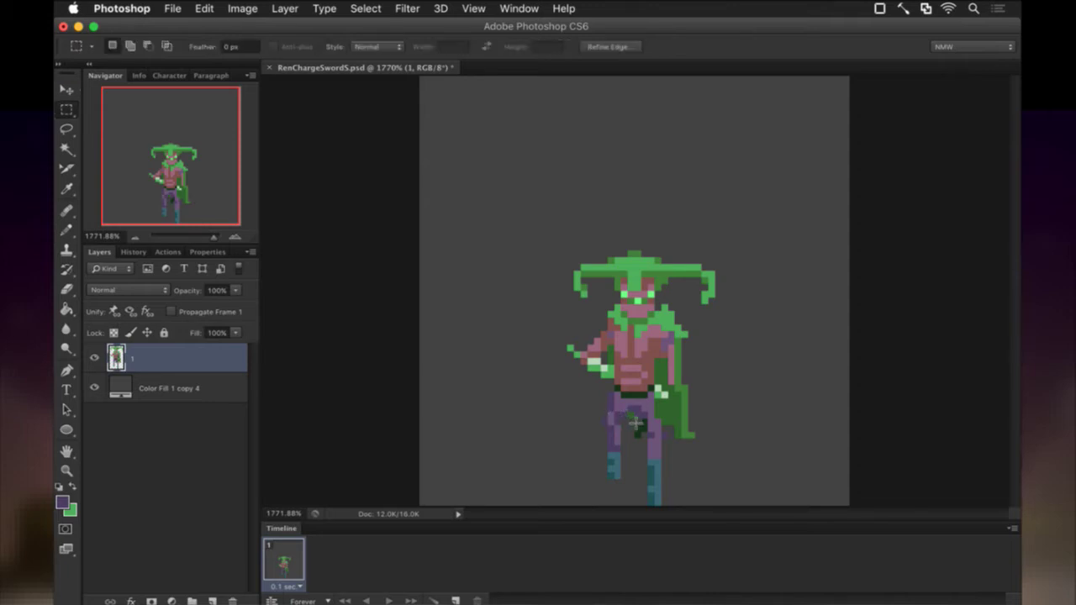
pyautogui.click(615, 409)
pyautogui.press('b')
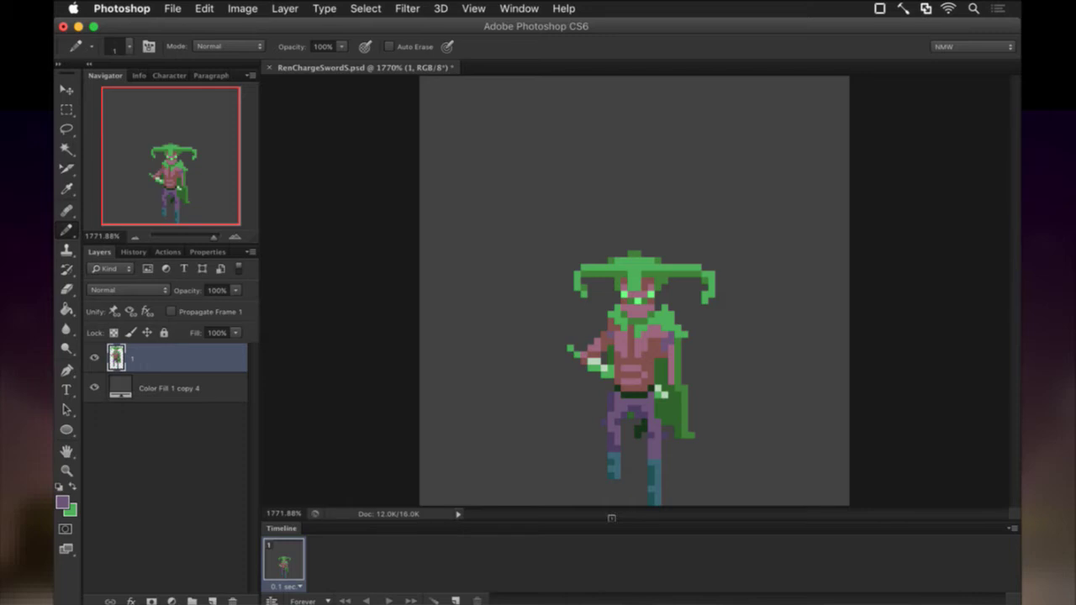
# Reshape the cape's lower tip by extending its edge downward in sampled green and erasing the pixels sticking out
pyautogui.press('i')
pyautogui.click(697, 442)
pyautogui.press('b')
pyautogui.click(685, 444)
pyautogui.press('e')
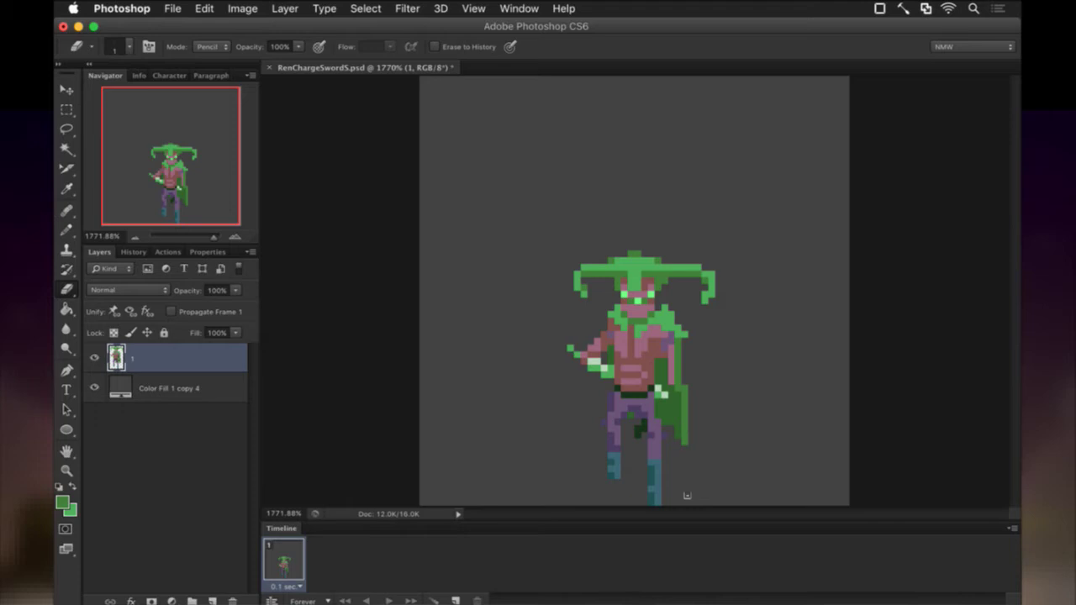
# Open RenIdleSwordS.psd and copy the sprite on its layer 1 into RenChargeSwordS.psd
pyautogui.click(176, 8)
pyautogui.moveTo(259, 101)
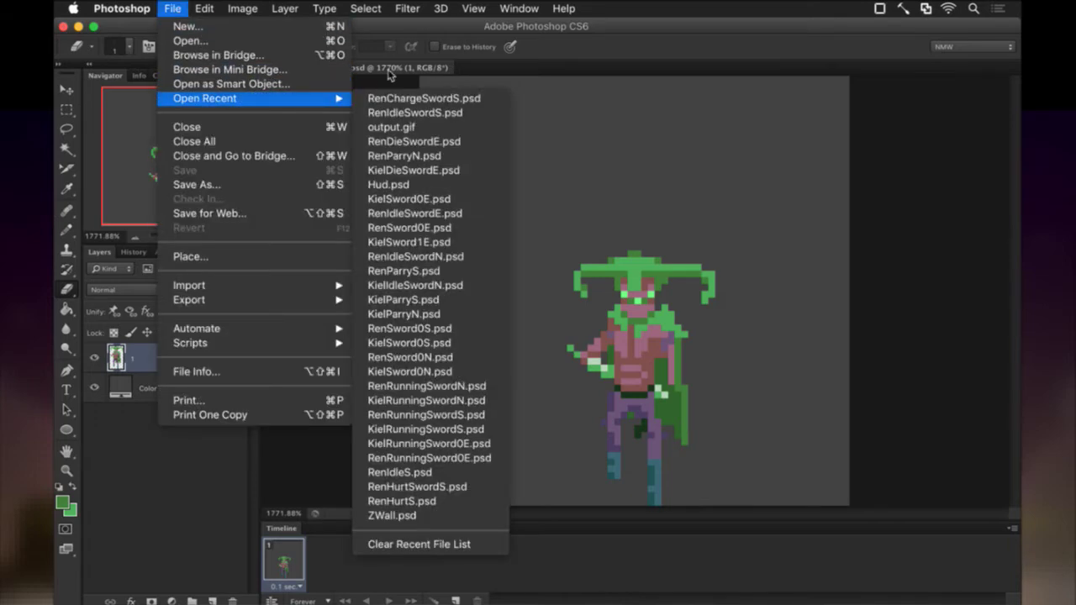
pyautogui.click(399, 115)
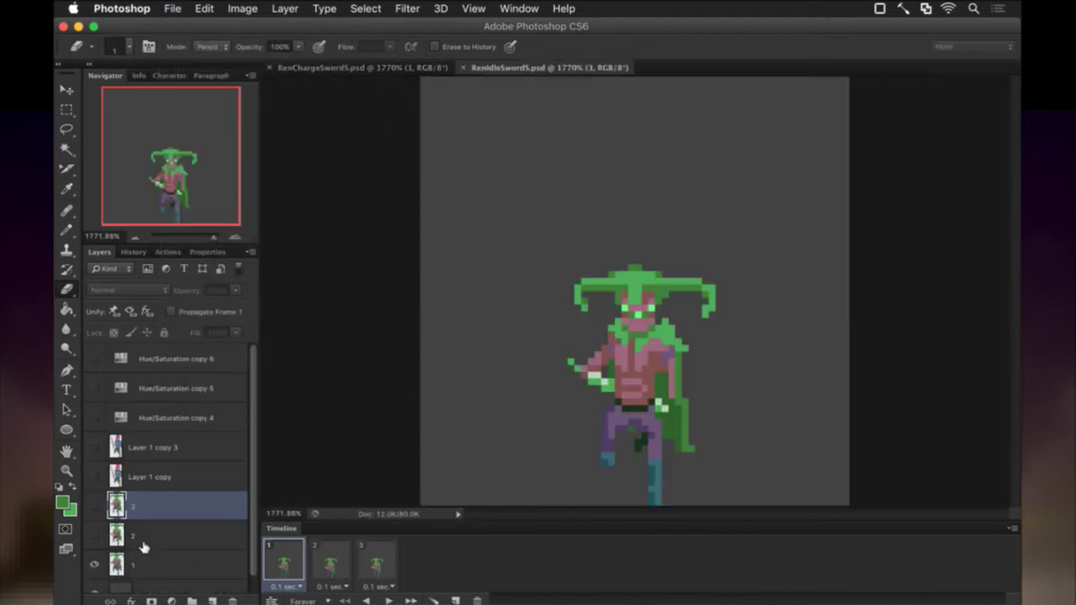
pyautogui.click(144, 560)
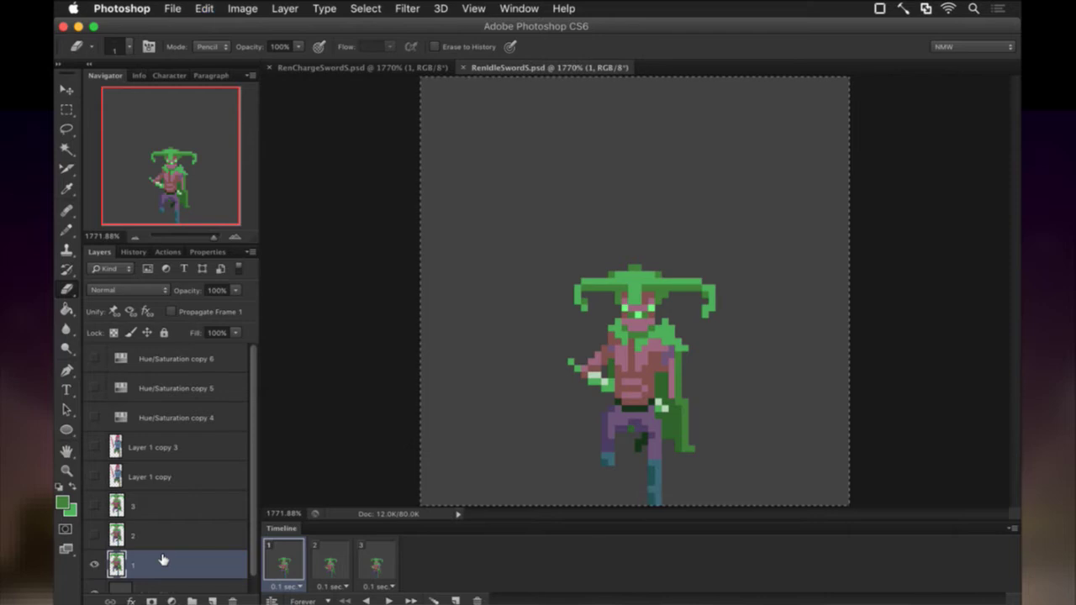
pyautogui.press('m')
pyautogui.click(322, 67)
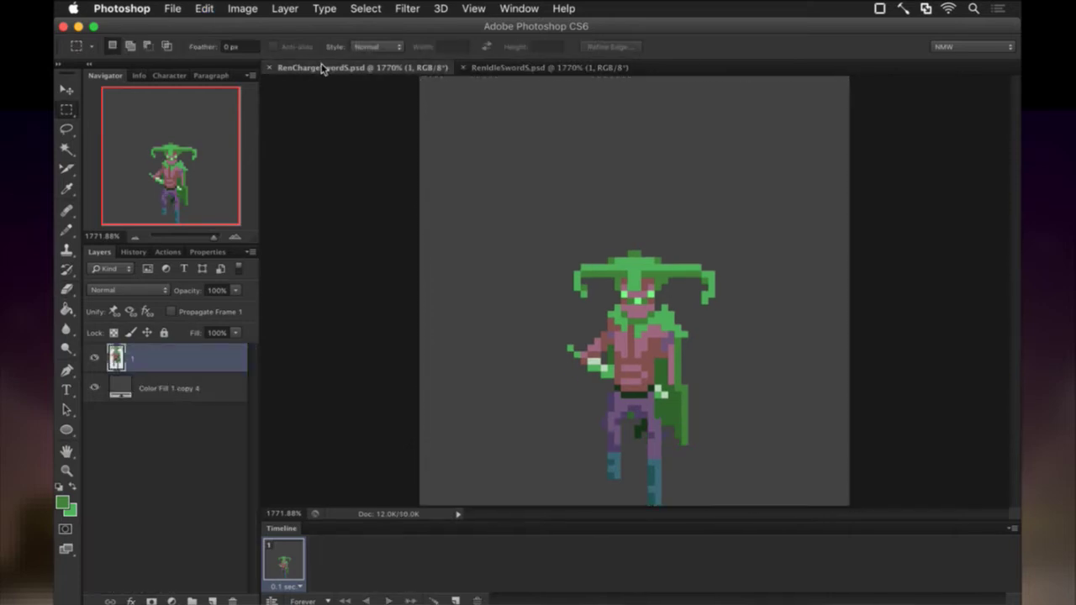
pyautogui.press('super+v')
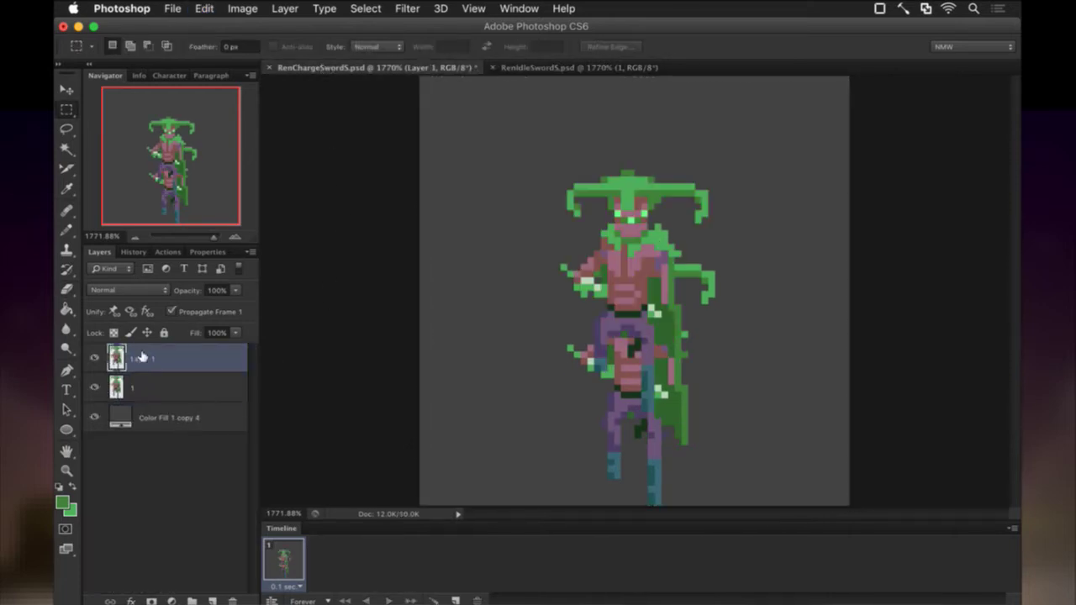
# Place the pasted idle sprite layer beneath layer 1 and turn off Propagate Frame 1
pyautogui.moveTo(123, 358); pyautogui.dragTo(118, 400)
pyautogui.click(171, 312)
# Move the pasted idle sprite on Layer 1 down and sideways so it lines up with the sprite on layer 1
pyautogui.press('Down')
pyautogui.press('Down')
pyautogui.press('Down')
pyautogui.press('Down')
pyautogui.press('Down')
pyautogui.press('Down')
pyautogui.press('Down')
pyautogui.press('Down')
pyautogui.press('Down')
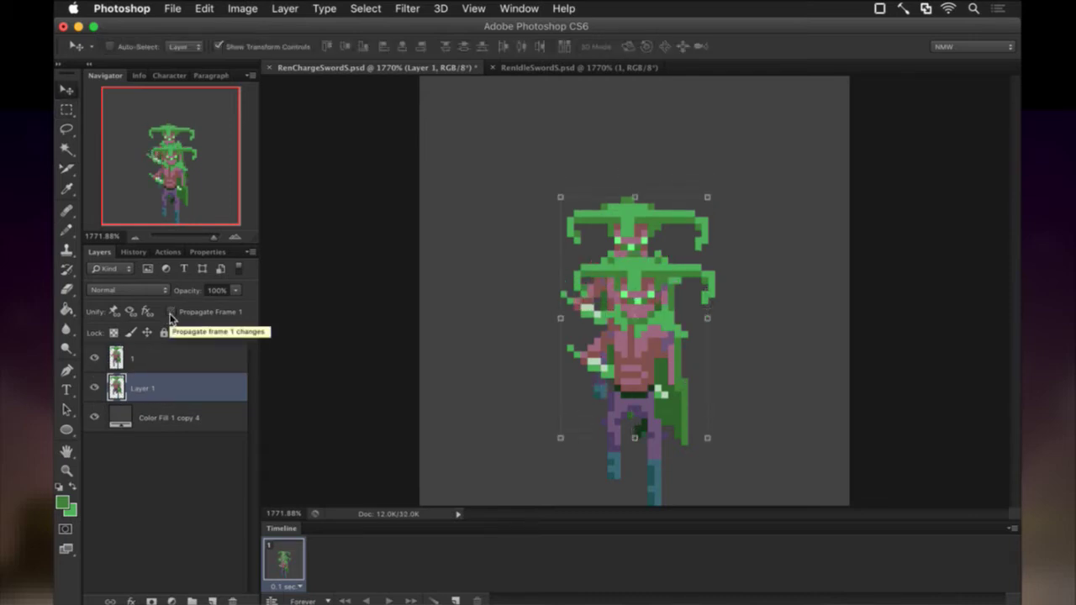
pyautogui.press('Down')
pyautogui.press('Down')
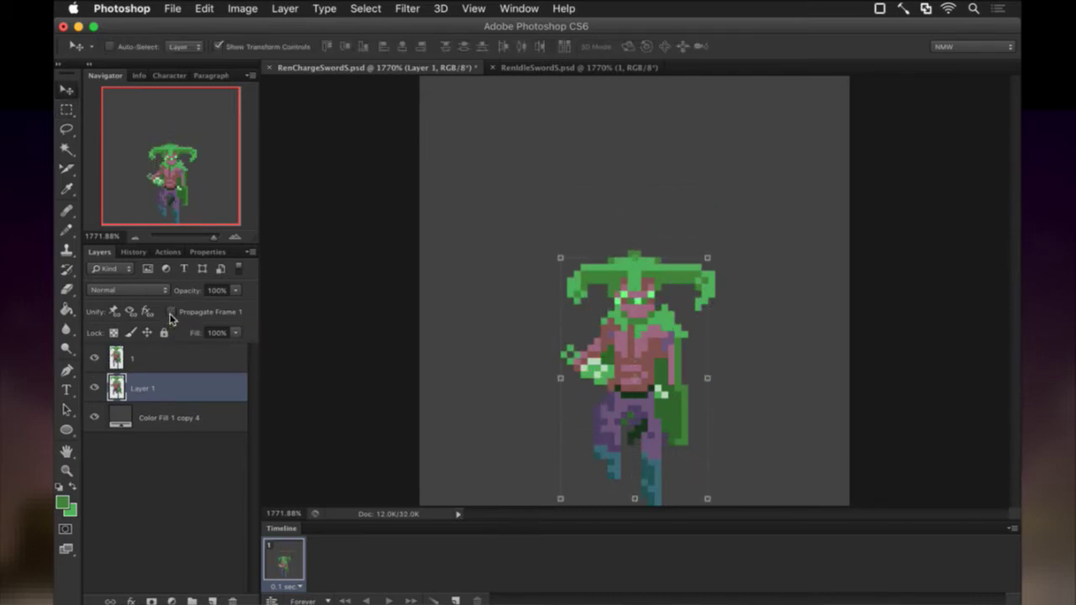
pyautogui.press('Right')
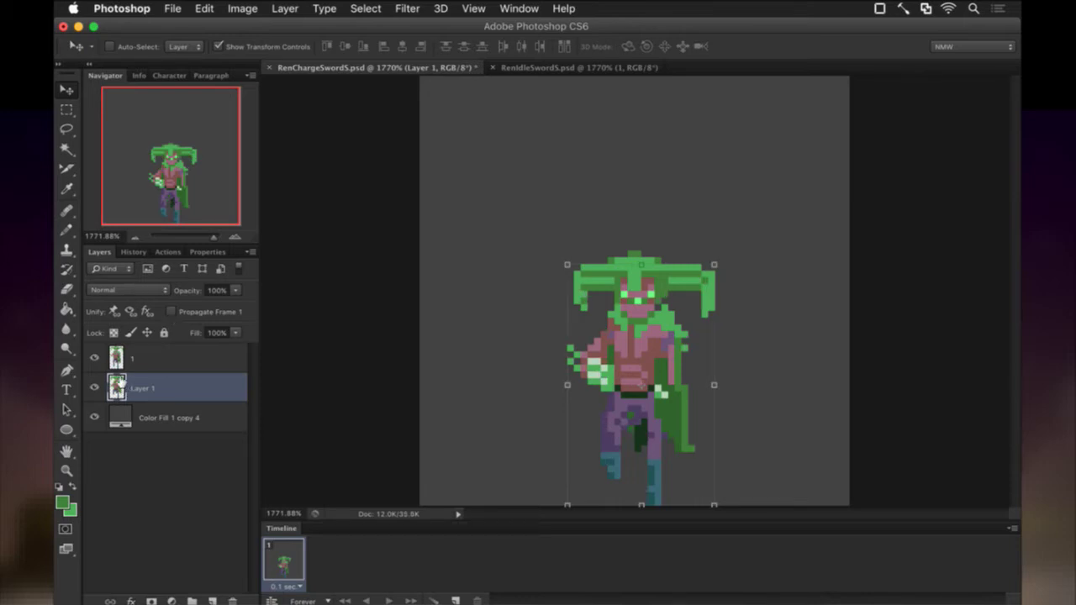
pyautogui.press('m')
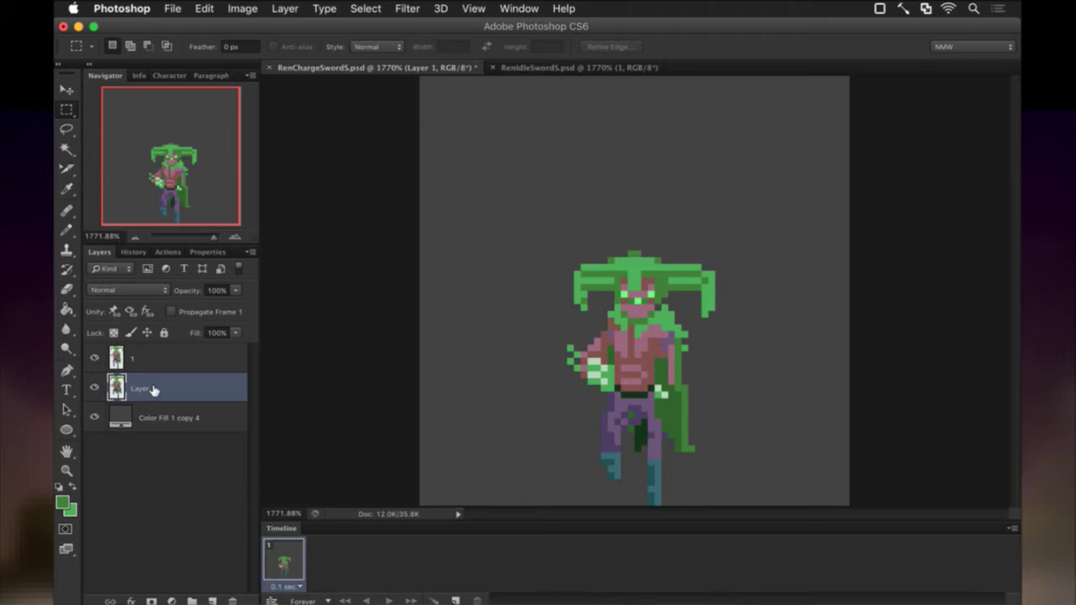
# Show only Layer 1's sprite in frame 1, add a second frame showing only layer 1's sprite, and compare both frames
pyautogui.click(96, 357)
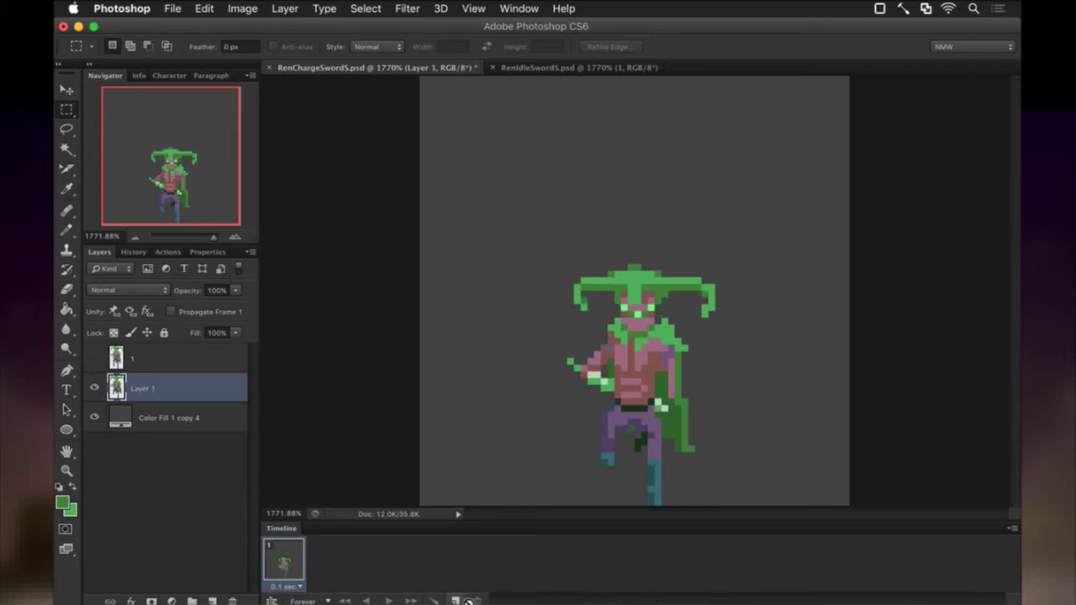
pyautogui.click(455, 601)
pyautogui.click(94, 388)
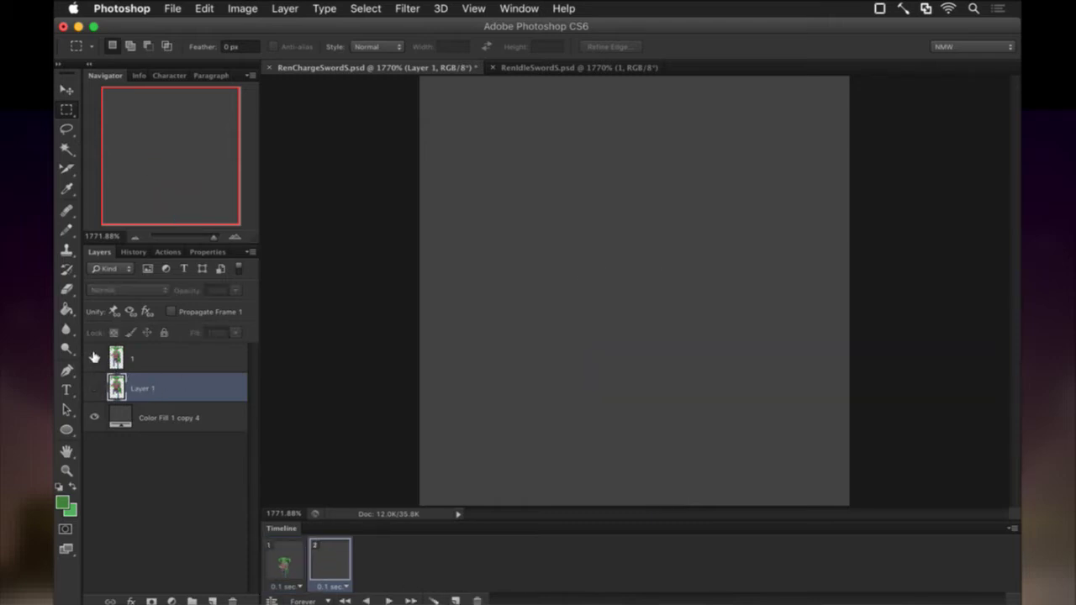
pyautogui.click(94, 357)
pyautogui.click(299, 572)
pyautogui.click(330, 565)
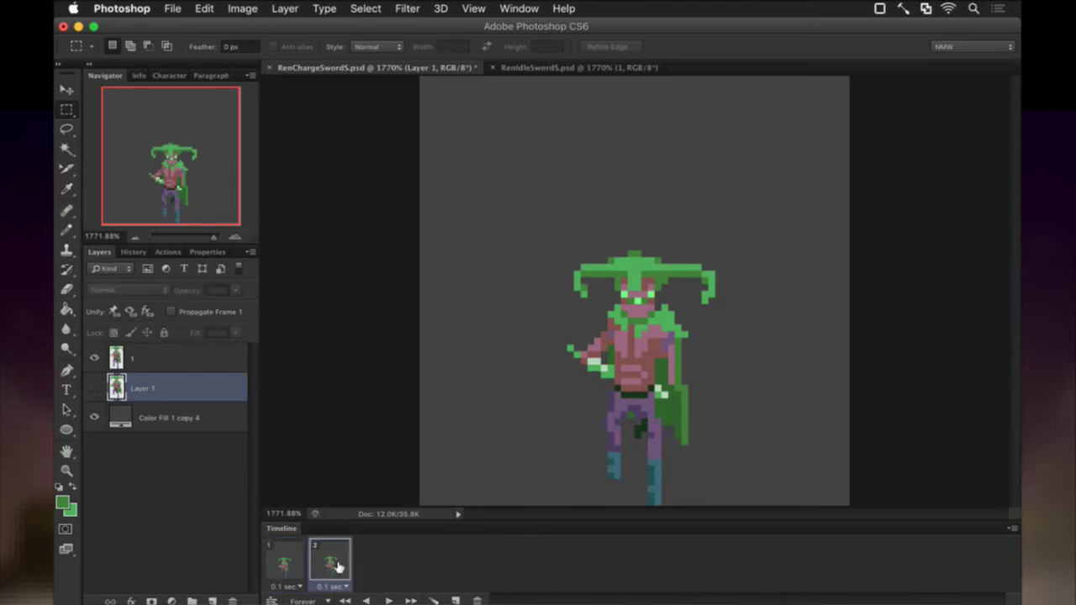
pyautogui.click(291, 566)
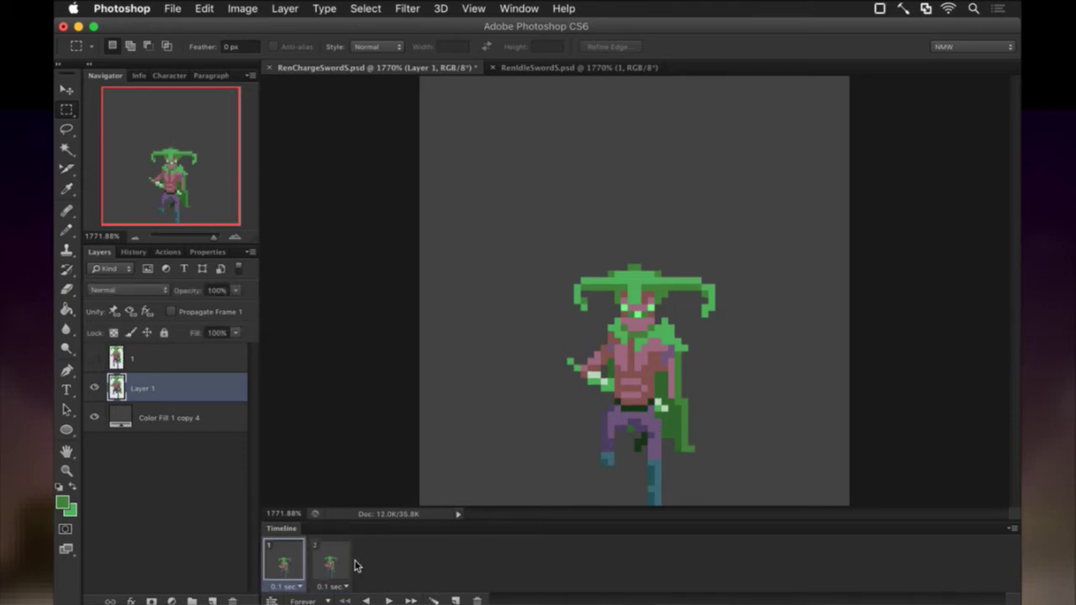
pyautogui.click(334, 562)
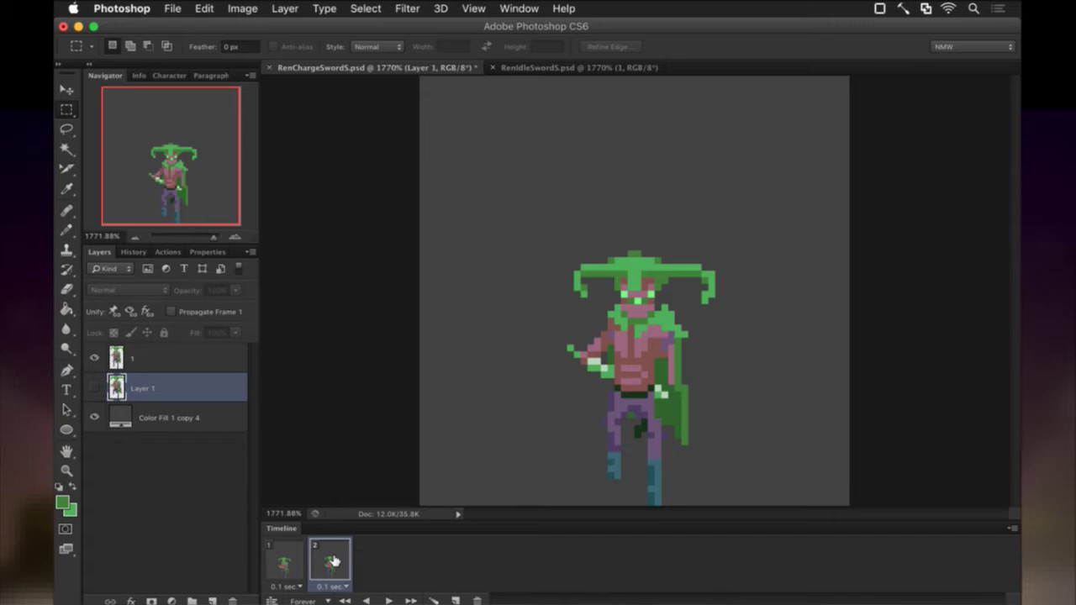
pyautogui.click(290, 565)
pyautogui.click(325, 562)
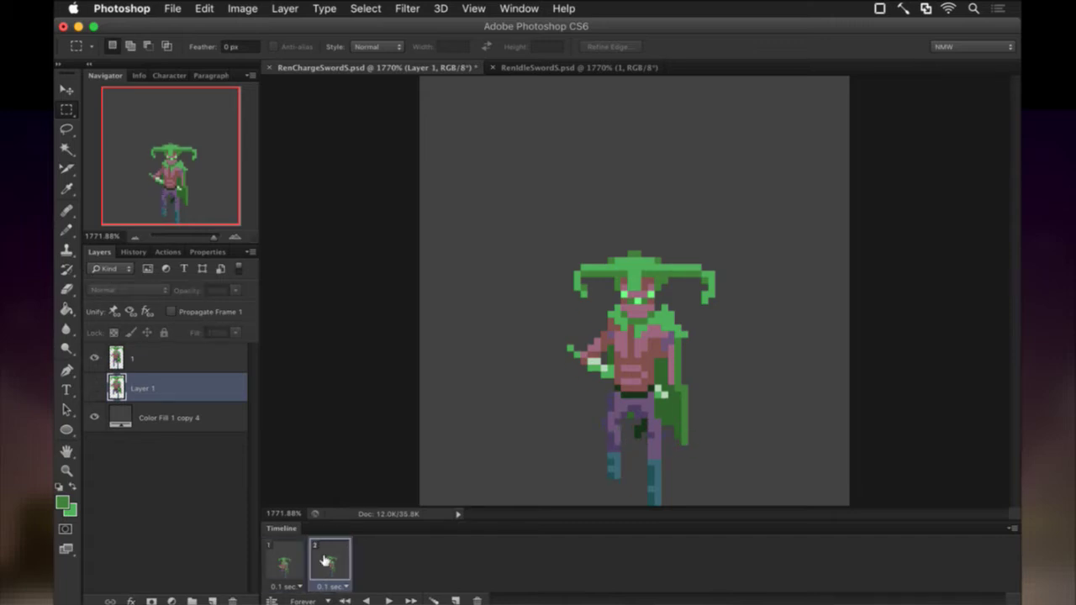
# Add a third animation frame and duplicate layer 1
pyautogui.click(454, 598)
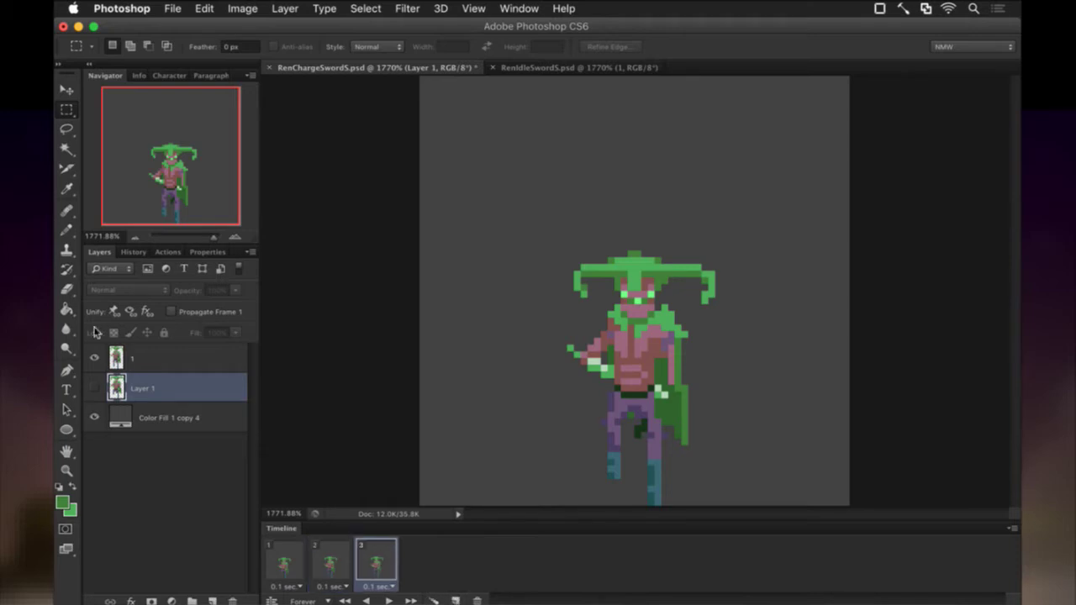
pyautogui.click(118, 359)
pyautogui.hotkey('ctrl', 'j')
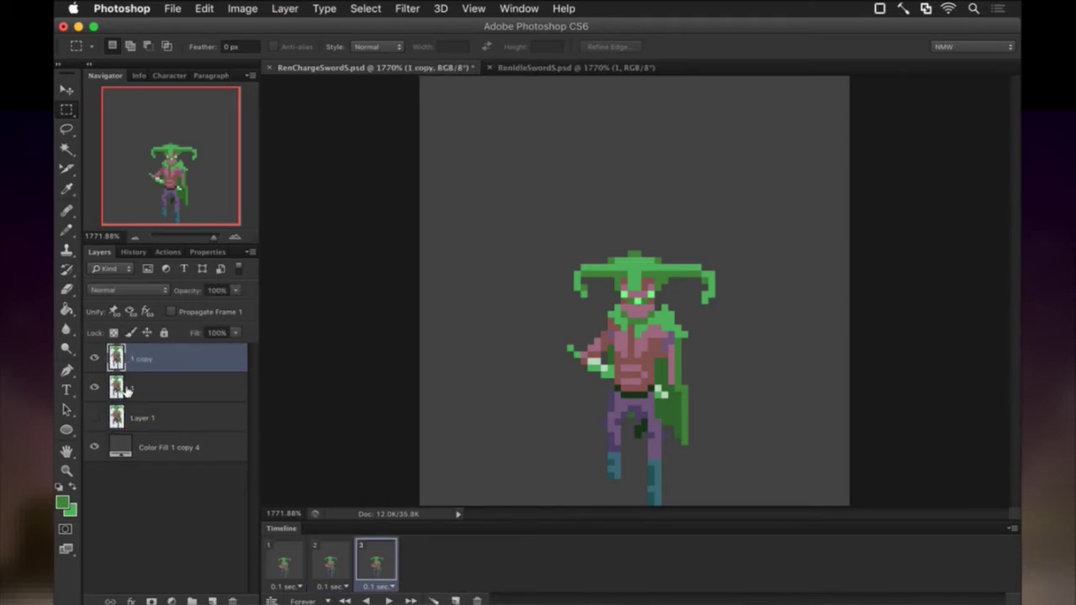
# Rename Layer 1 to 0 and the duplicated layer to 2
pyautogui.click(143, 421)
pyautogui.doubleClick(148, 421)
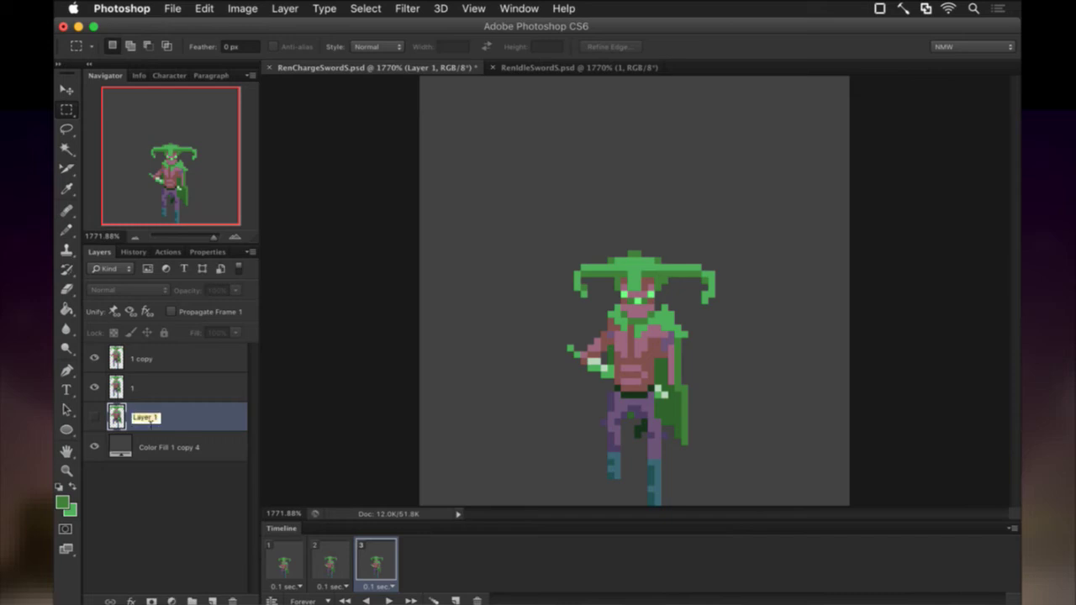
pyautogui.write('0')
pyautogui.press('Return')
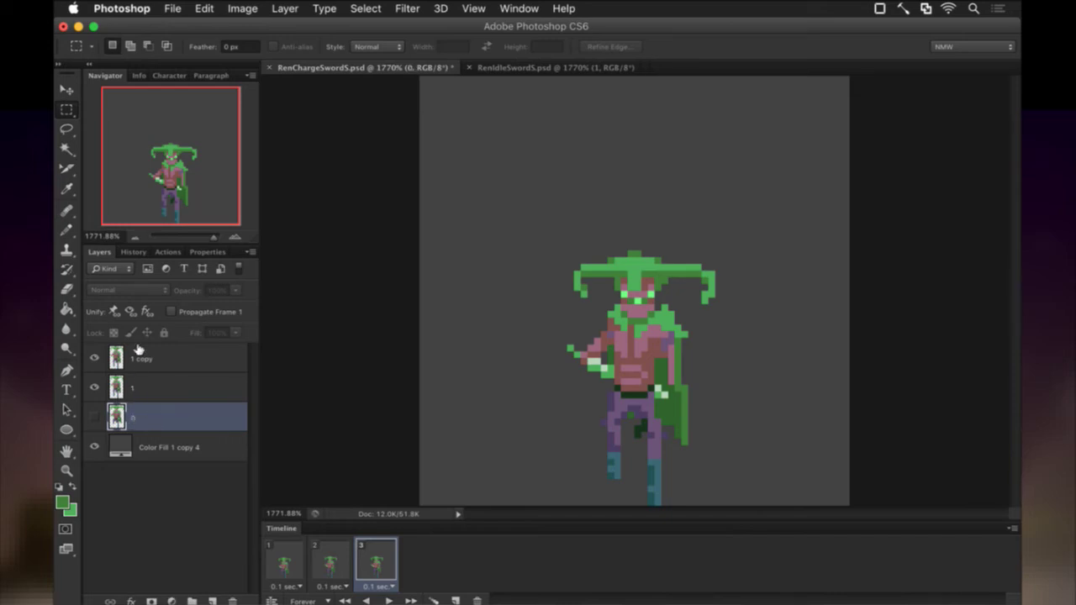
pyautogui.doubleClick(139, 359)
pyautogui.write('2')
pyautogui.press('Return')
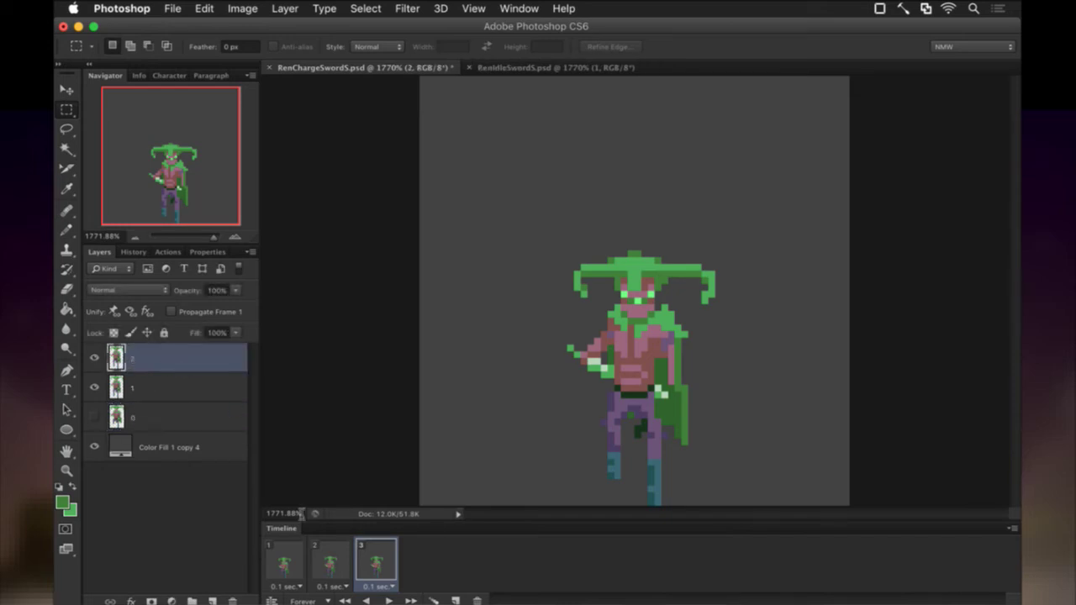
# Review the three frames and hide layer 1 in frame 3 so that only layer 2's sprite shows there
pyautogui.click(288, 582)
pyautogui.click(286, 583)
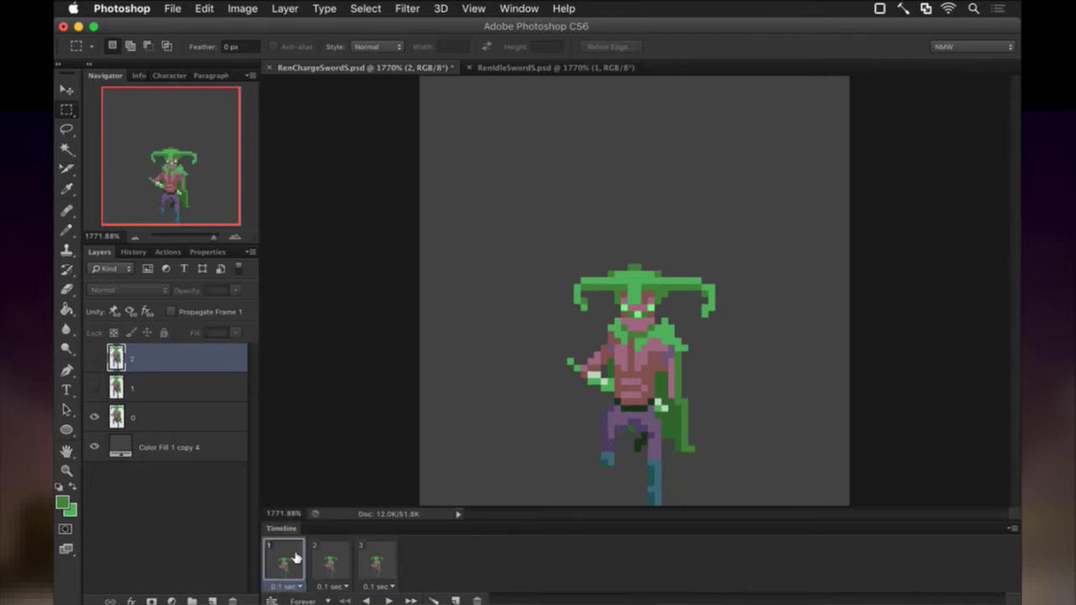
pyautogui.click(326, 557)
pyautogui.click(378, 558)
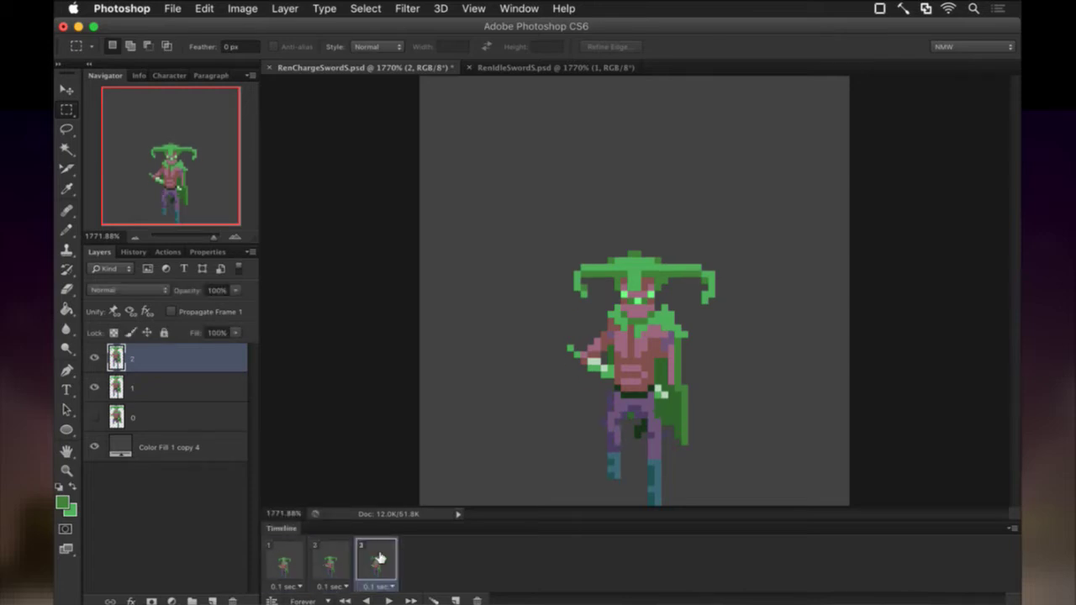
pyautogui.click(134, 387)
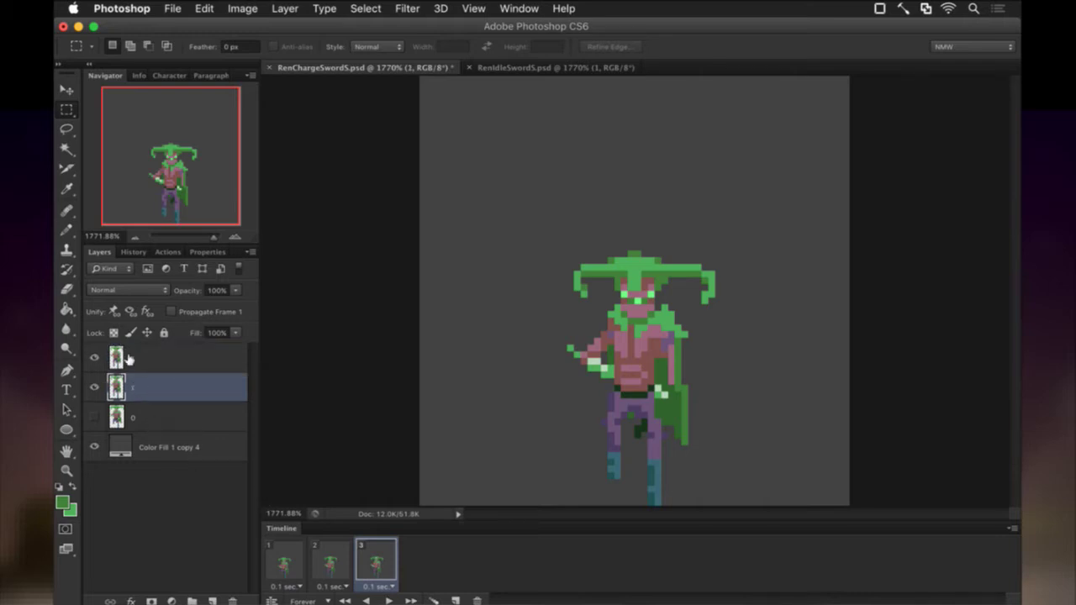
pyautogui.click(94, 387)
# In frame 2, select the sprite on layer 1 above the shins, shift it one pixel down, and deselect
pyautogui.click(327, 562)
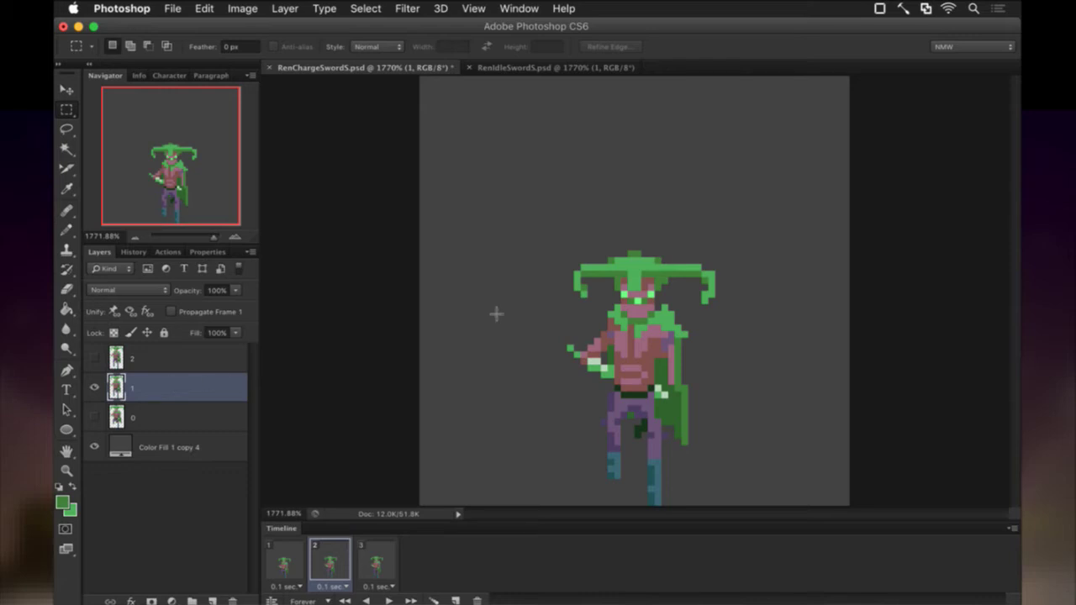
pyautogui.moveTo(459, 216); pyautogui.dragTo(791, 445)
pyautogui.press('v')
pyautogui.press('Down')
pyautogui.press('m')
pyautogui.hotkey('ctrl', 'd')
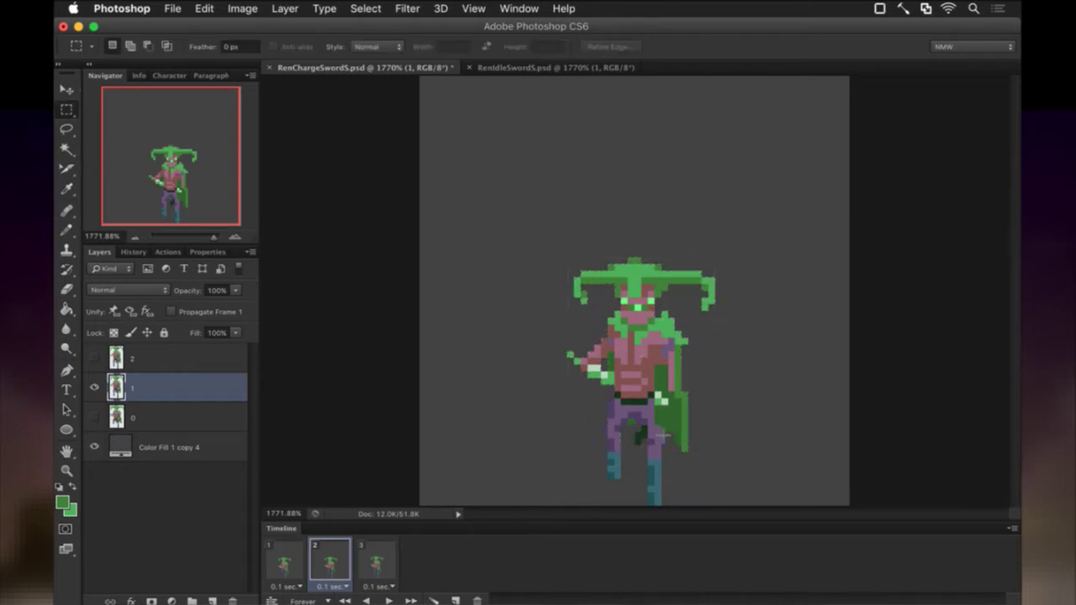
# Touch up the raised leg's thigh on layer 1 with the Pencil, using dark and light purple sampled from the trousers
pyautogui.press('i')
pyautogui.click(617, 452)
pyautogui.press('b')
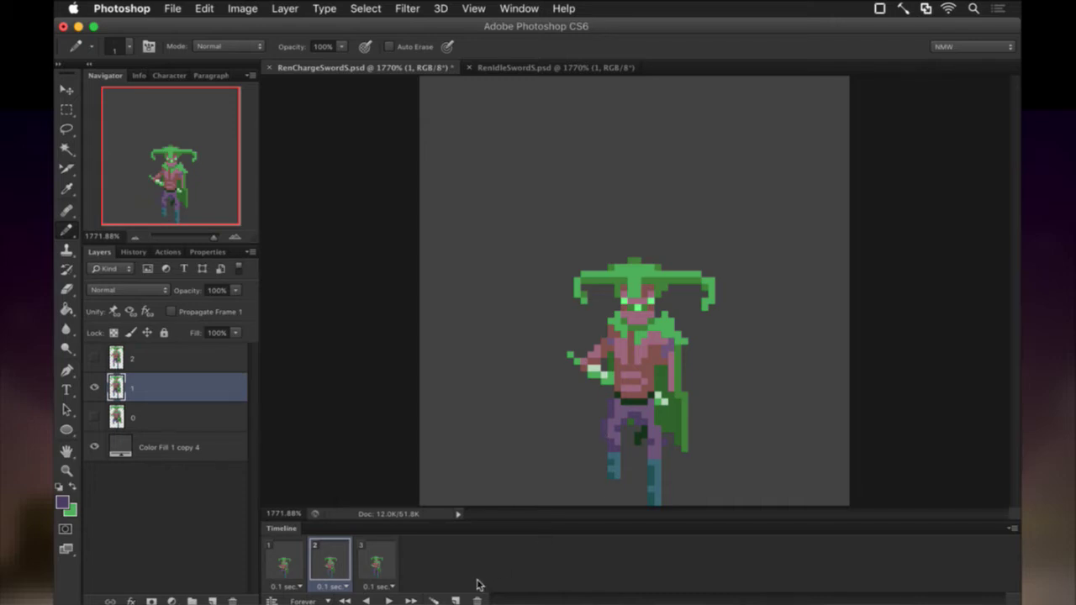
pyautogui.press('i')
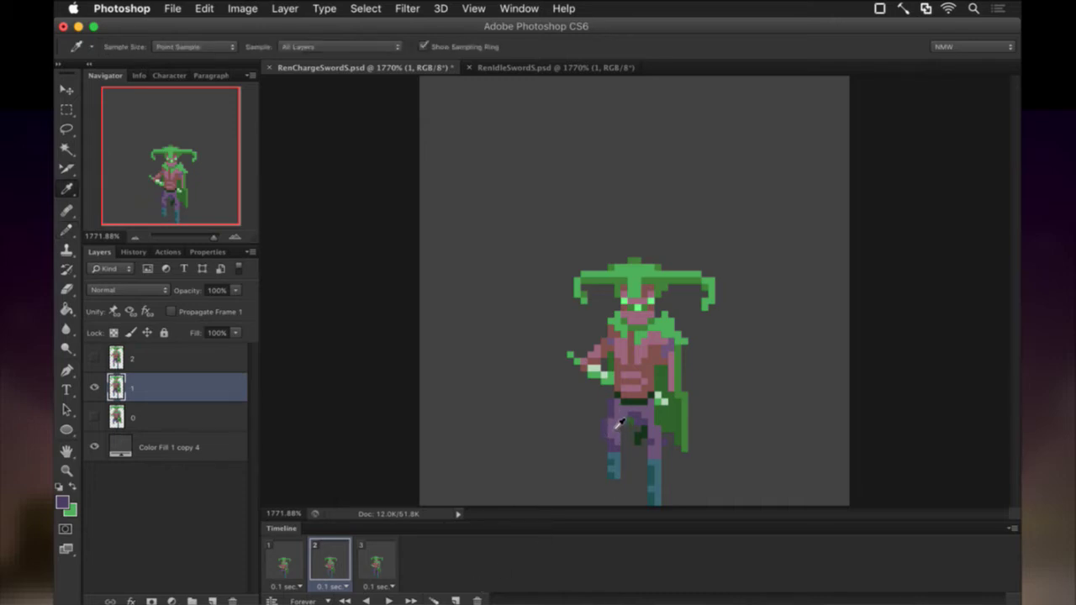
pyautogui.click(624, 420)
pyautogui.press('b')
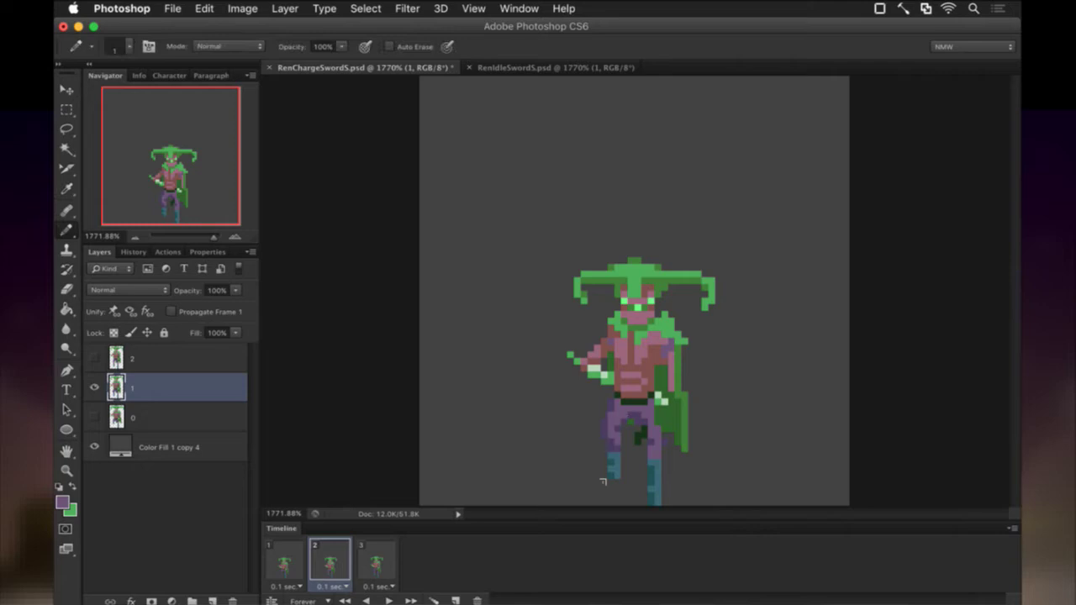
pyautogui.press('m')
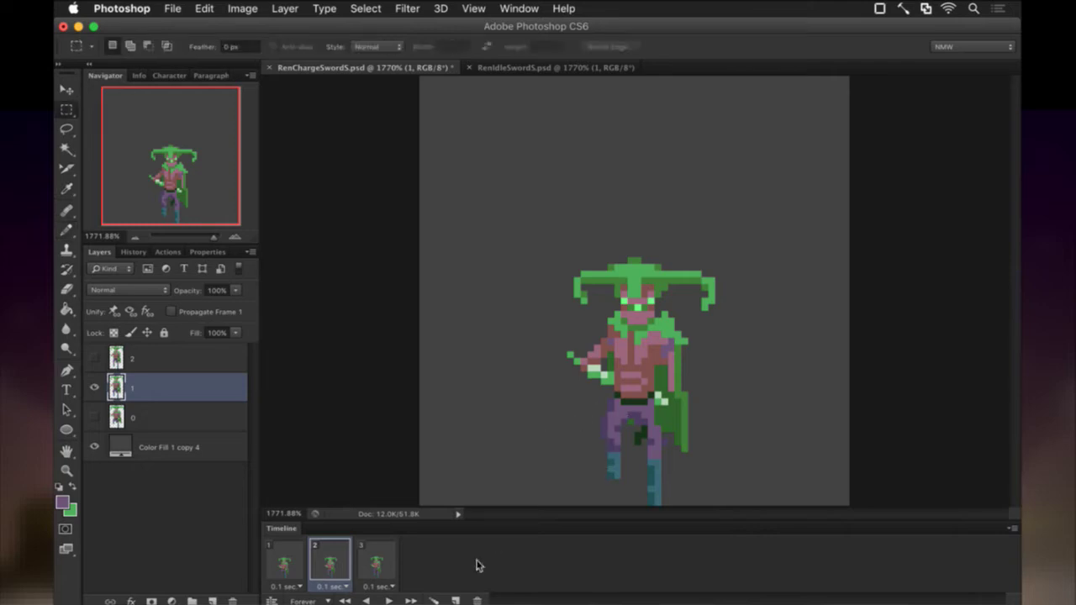
# Compare frame 2 with its neighbouring frames and erase the bottom pixels of its raised foot
pyautogui.click(279, 568)
pyautogui.click(325, 561)
pyautogui.click(367, 561)
pyautogui.click(327, 560)
pyautogui.click(294, 559)
pyautogui.click(327, 556)
pyautogui.press('e')
pyautogui.click(615, 476)
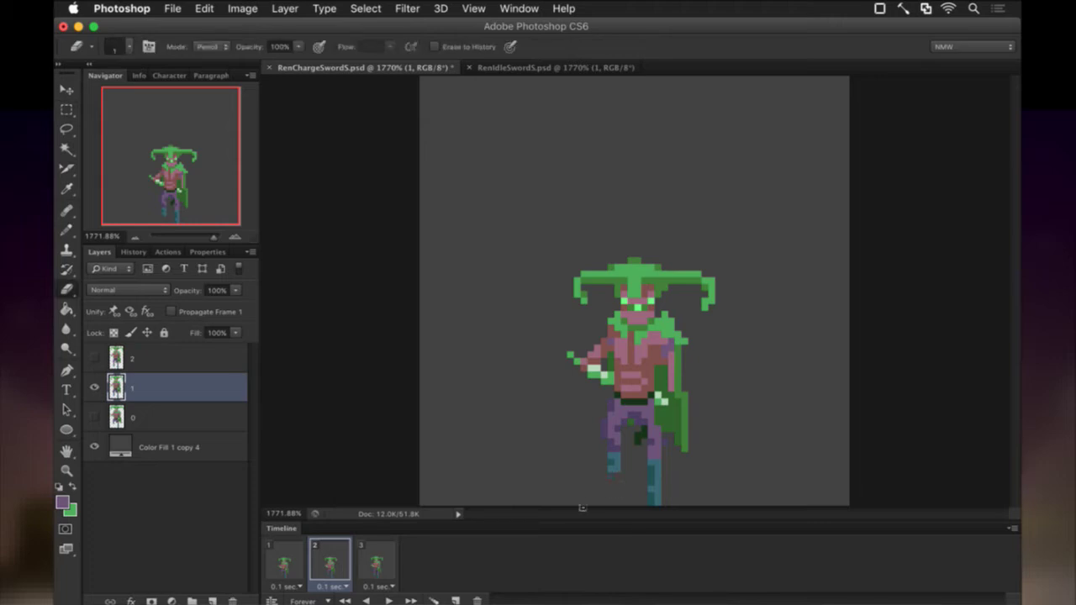
# Play the three-frame animation and examine how the body moves between the idle and raised poses
pyautogui.click(296, 567)
pyautogui.click(342, 563)
pyautogui.click(380, 559)
pyautogui.click(284, 559)
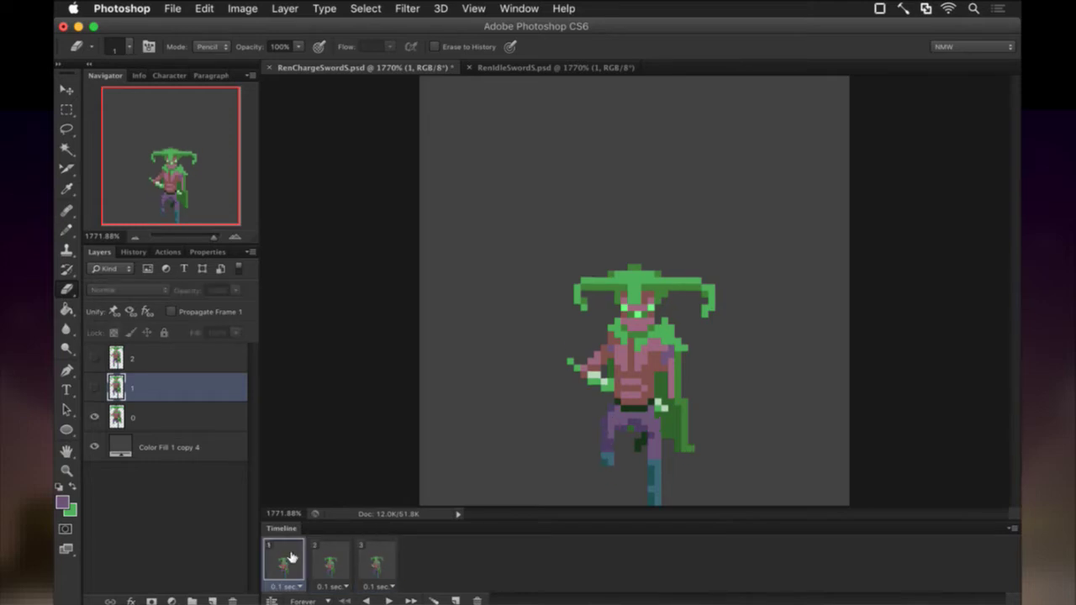
pyautogui.click(388, 601)
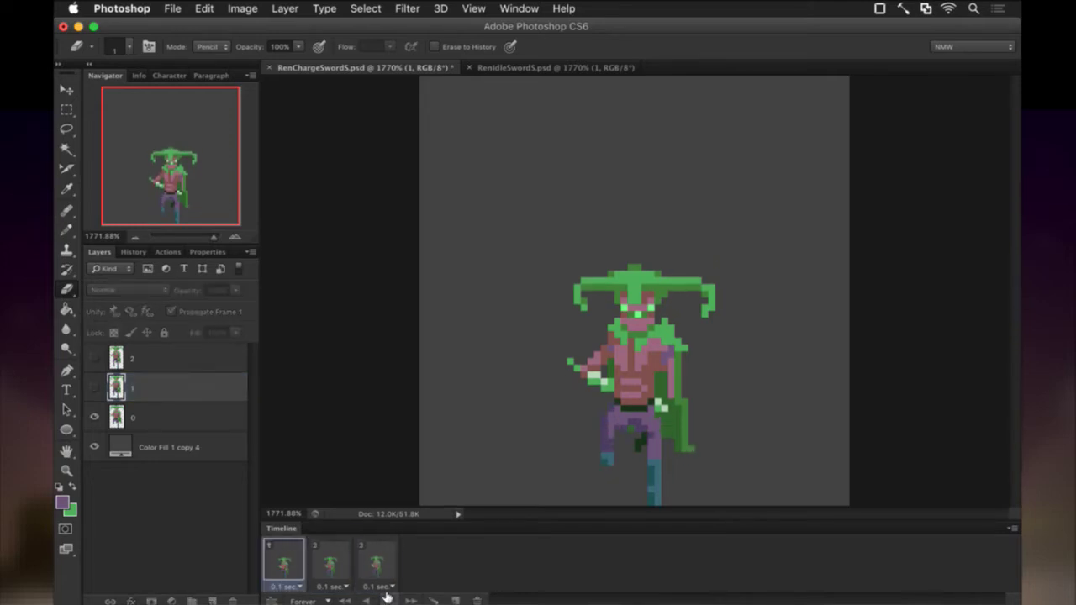
pyautogui.click(387, 597)
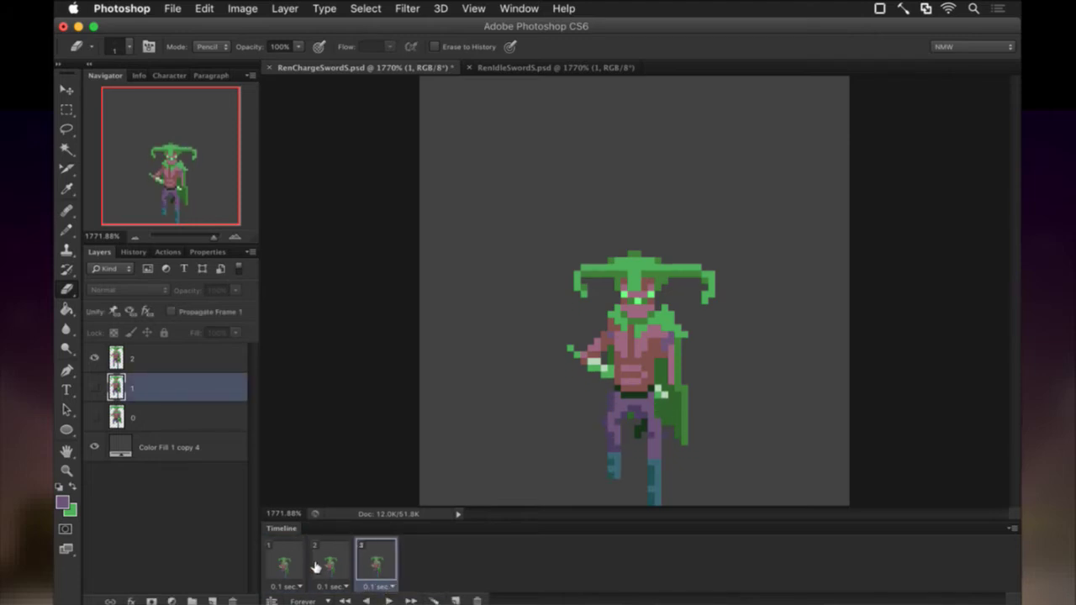
pyautogui.click(284, 562)
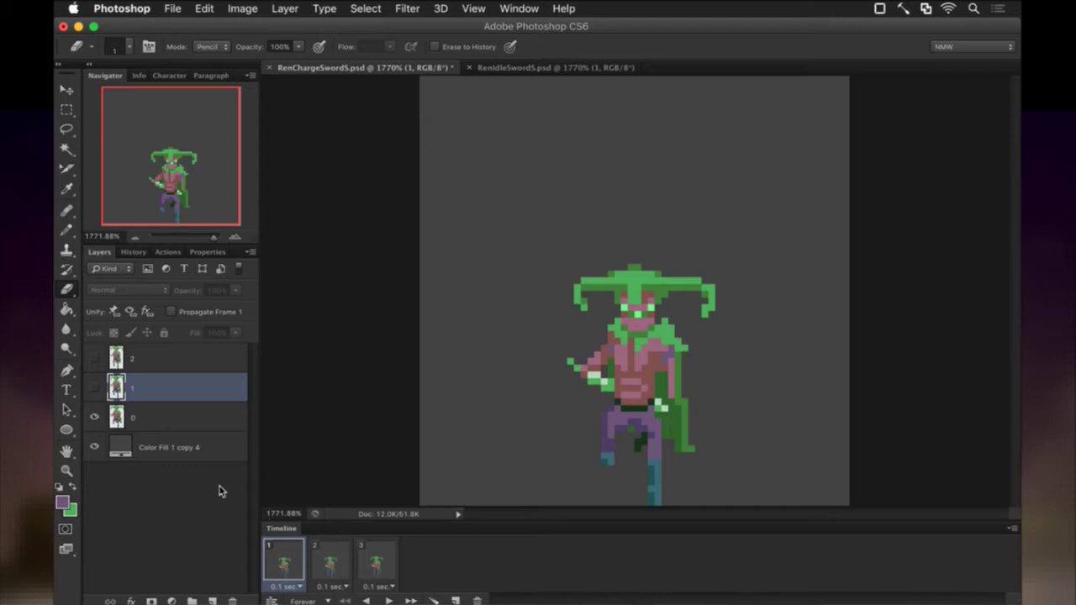
pyautogui.click(183, 416)
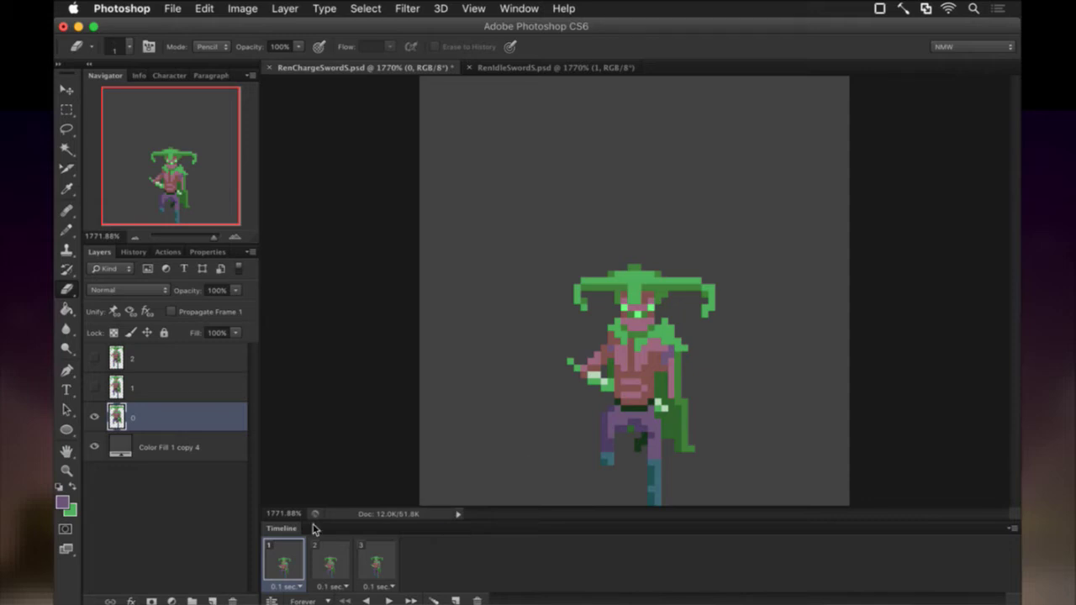
# In frame 2, select the hanging arm with the cape beside it on layer 1, shift them one pixel left, and deselect
pyautogui.click(330, 562)
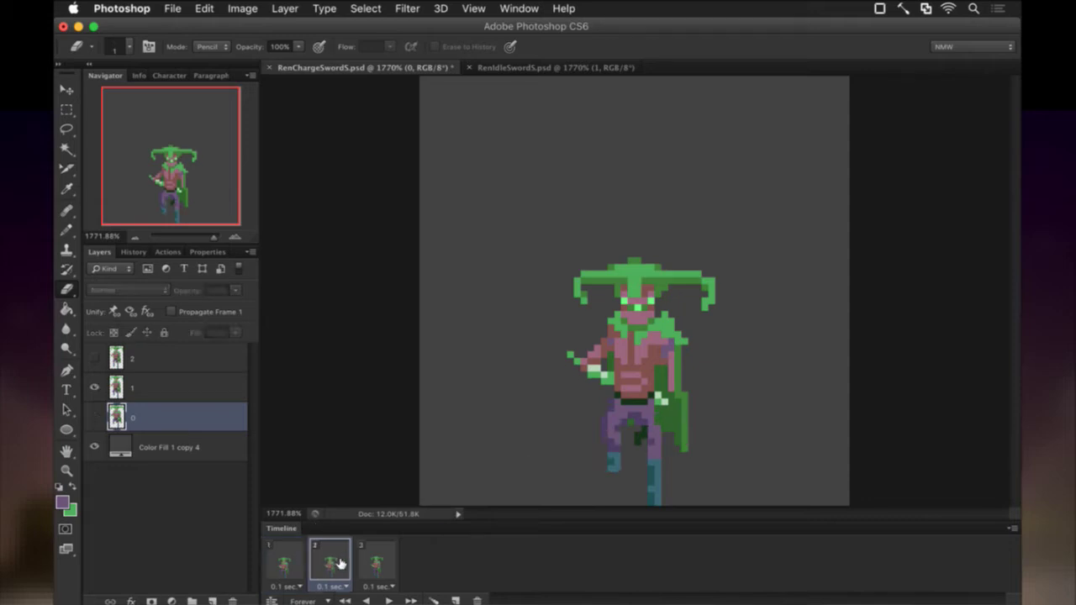
pyautogui.click(148, 389)
pyautogui.press('m')
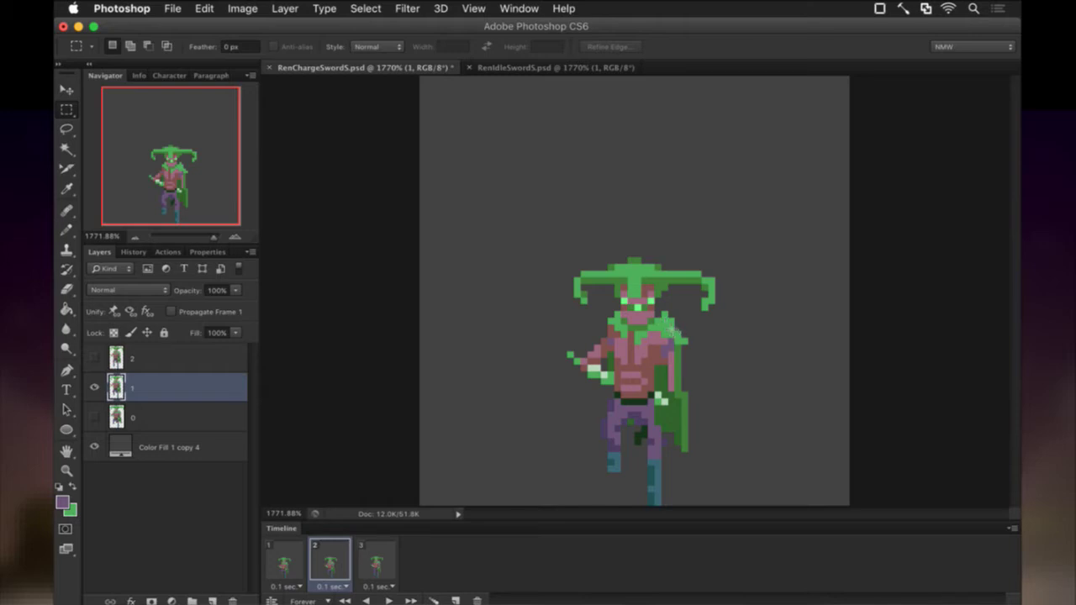
pyautogui.moveTo(656, 318); pyautogui.dragTo(709, 454)
pyautogui.press('alt')
pyautogui.moveTo(662, 401); pyautogui.dragTo(664, 402)
pyautogui.press('v')
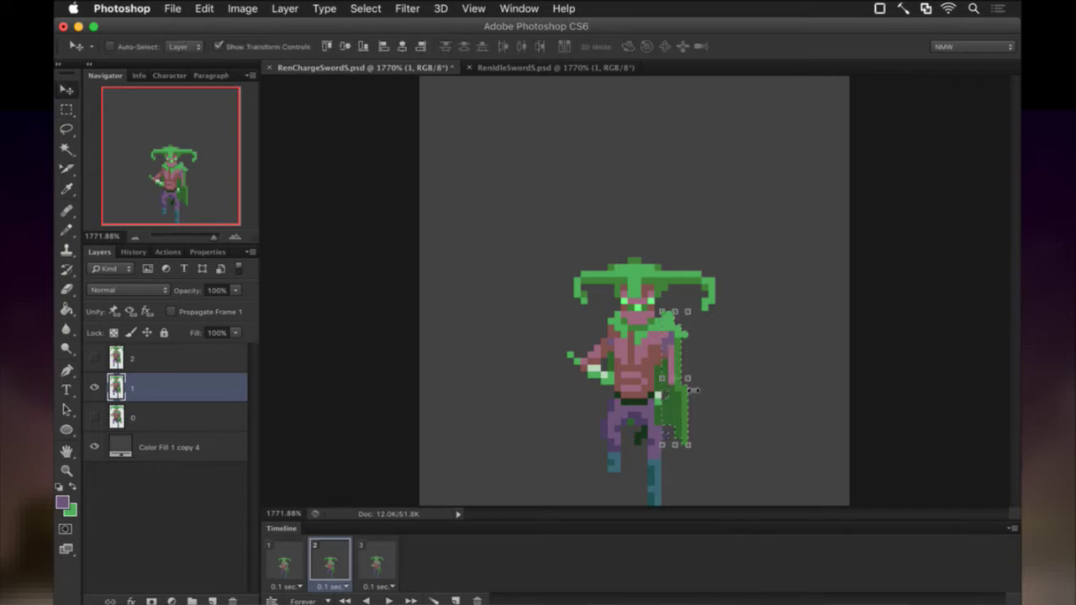
pyautogui.press('Left')
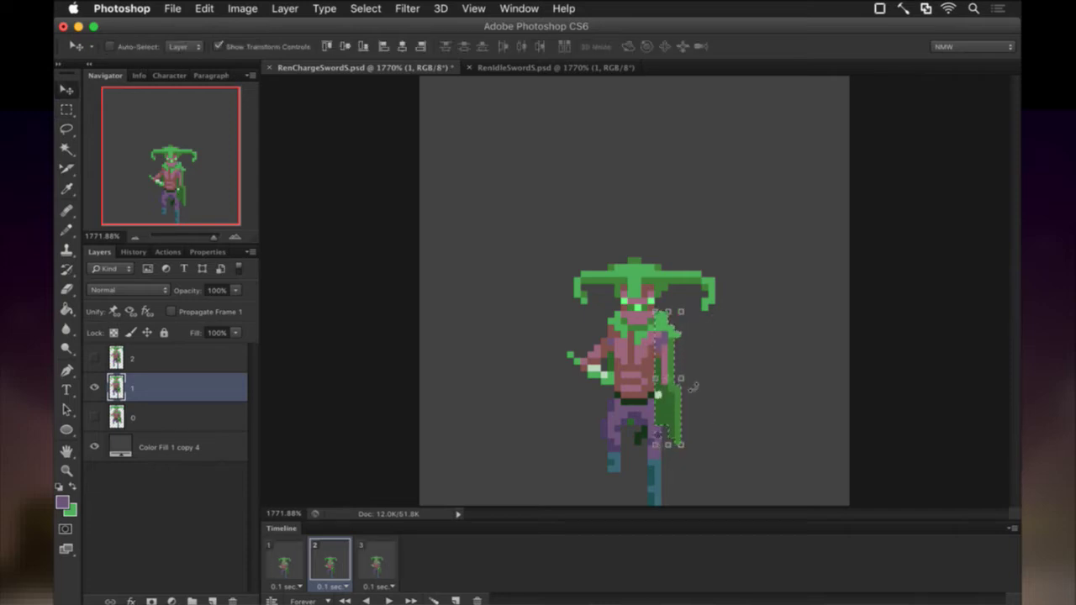
pyautogui.press('Down')
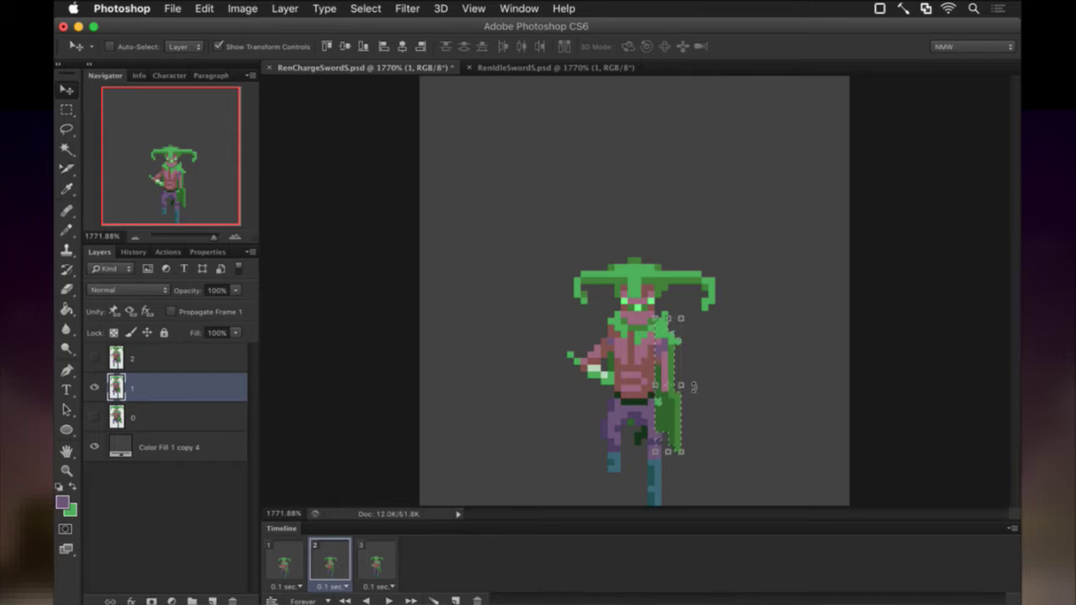
pyautogui.press('Right')
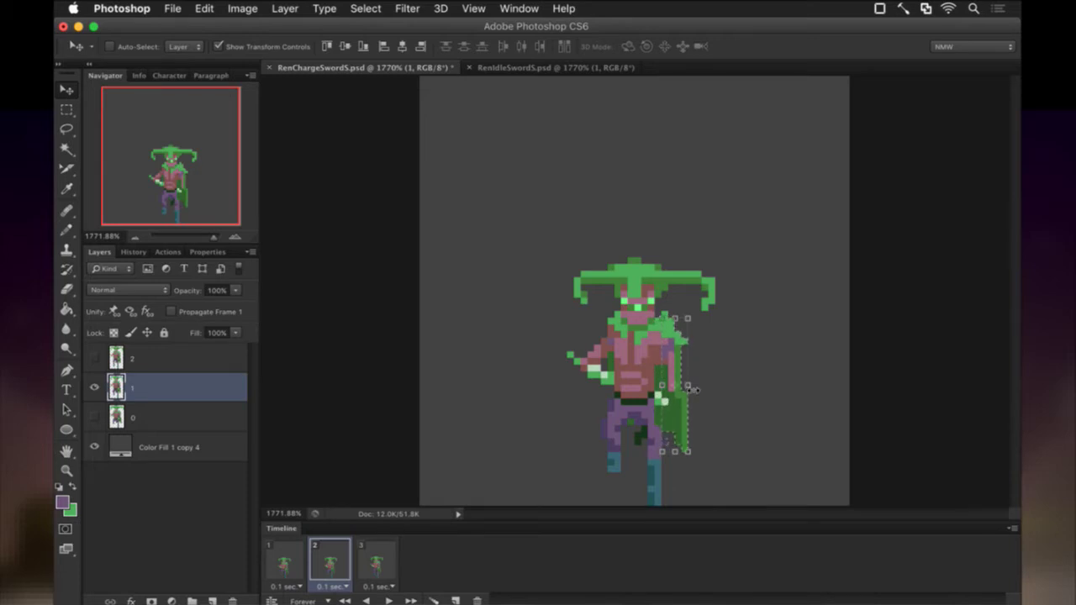
pyautogui.press('Left')
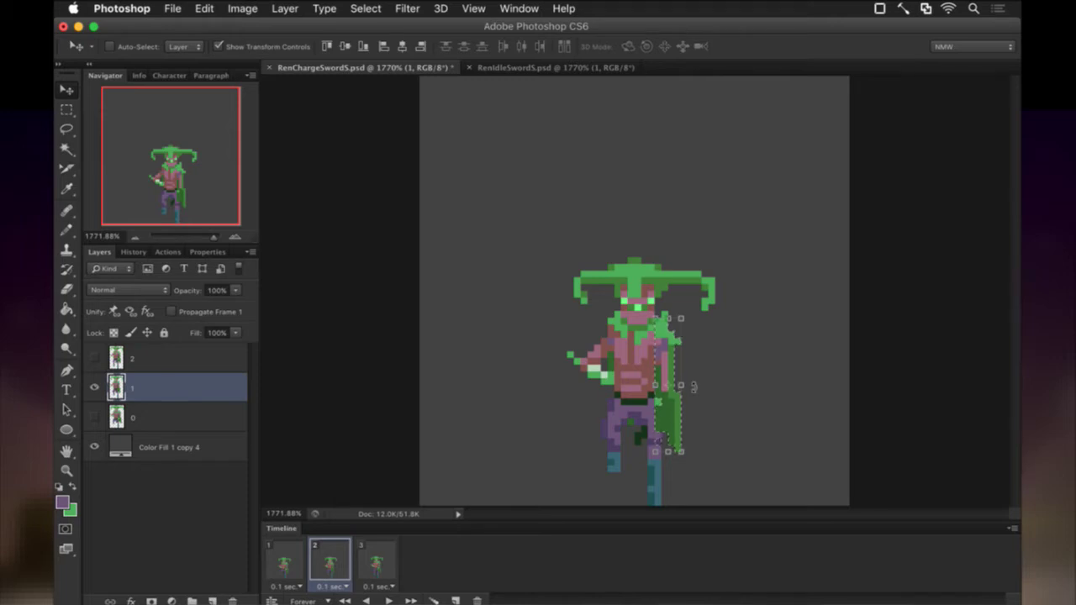
pyautogui.press('m')
pyautogui.click(720, 367)
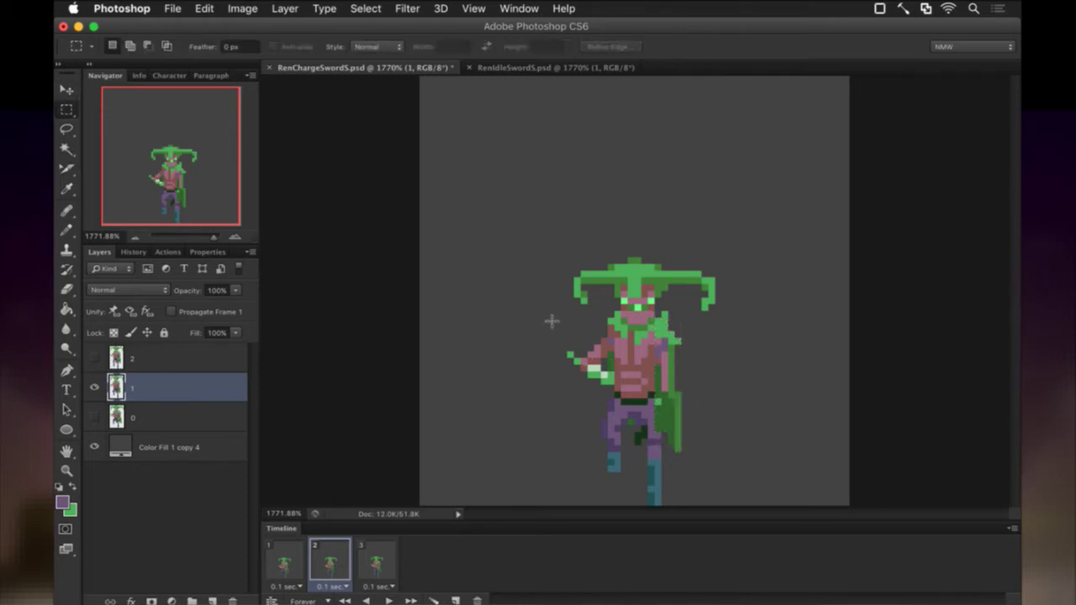
# Select the bent sword arm and its shoulder on layer 1, shift them one pixel down, and deselect
pyautogui.moveTo(541, 318); pyautogui.dragTo(608, 389)
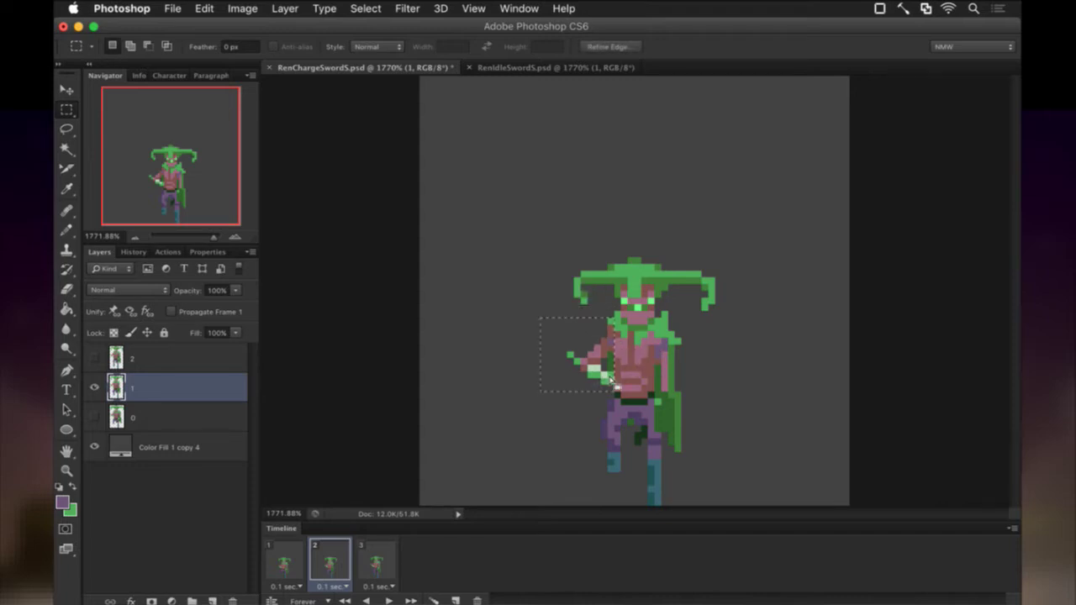
pyautogui.click(606, 314)
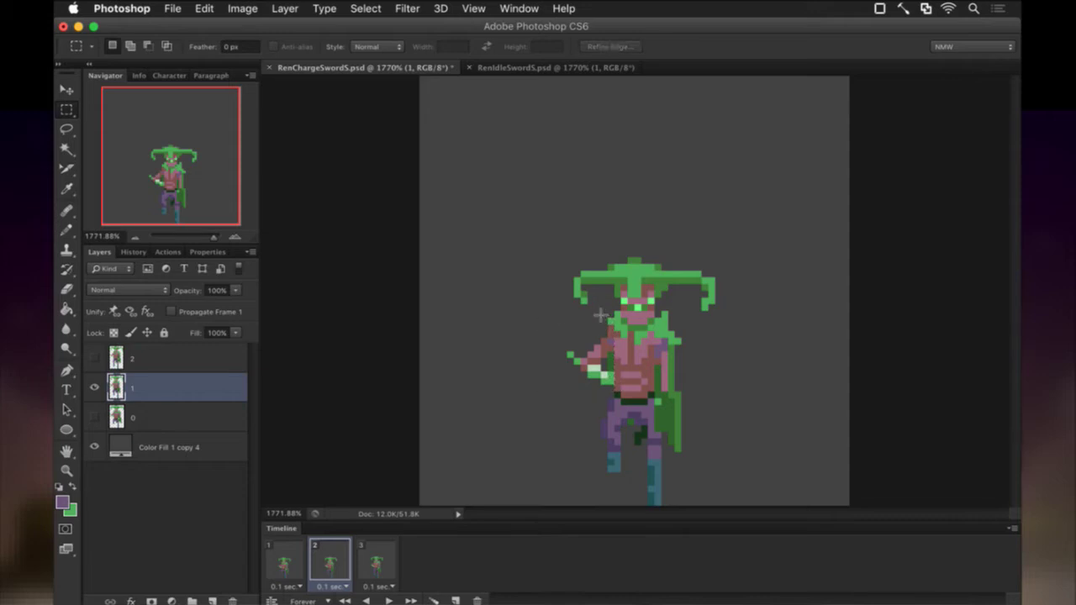
pyautogui.press('super+z')
pyautogui.click(606, 312)
pyautogui.press('super+z')
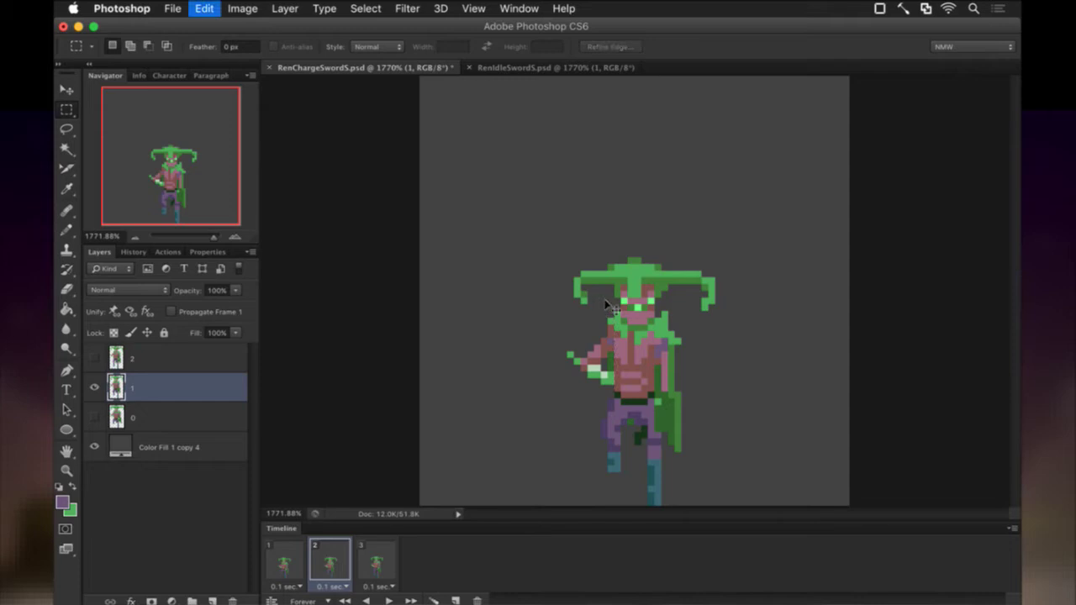
pyautogui.press('shift')
pyautogui.moveTo(604, 311); pyautogui.dragTo(620, 322)
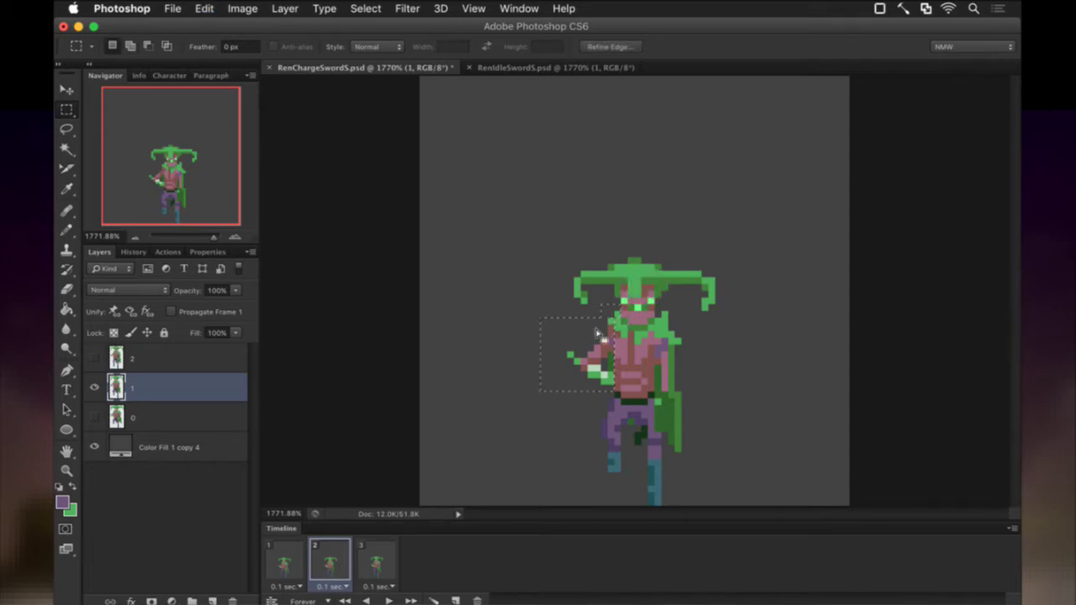
pyautogui.press('v')
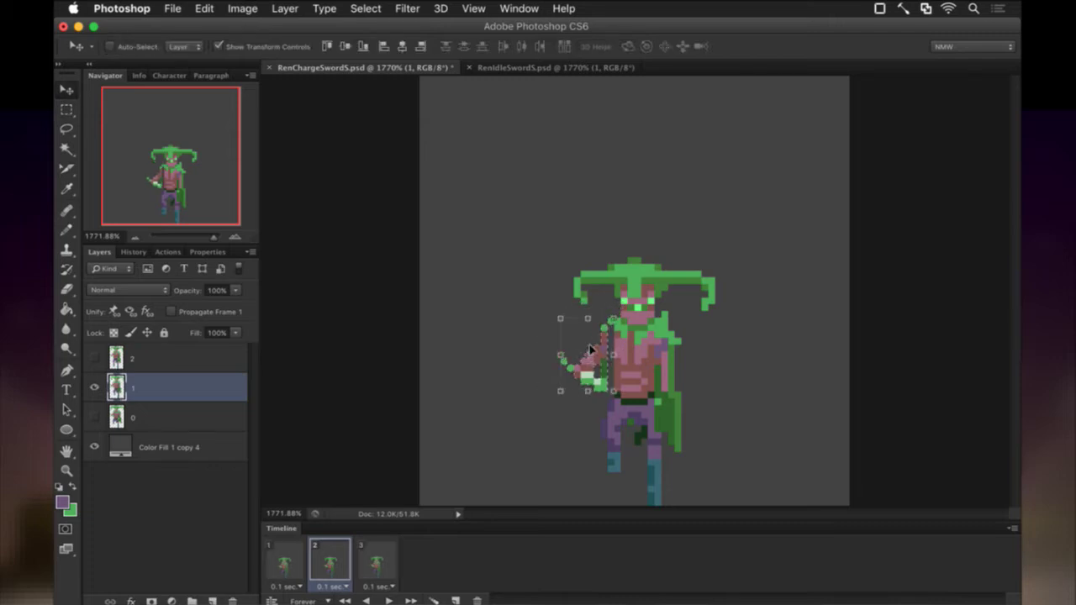
pyautogui.press('Right')
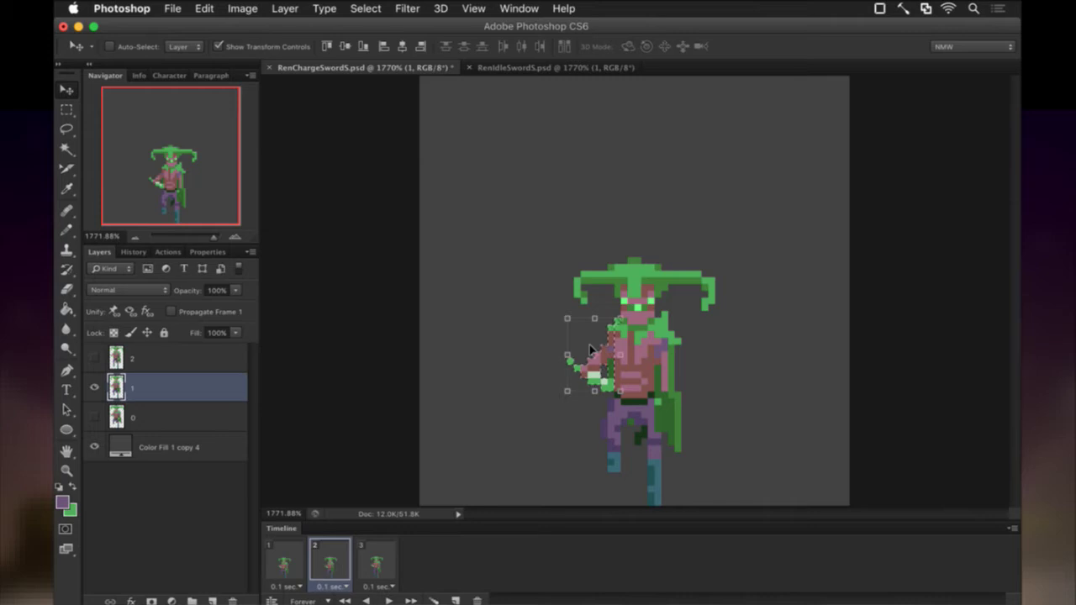
pyautogui.press('m')
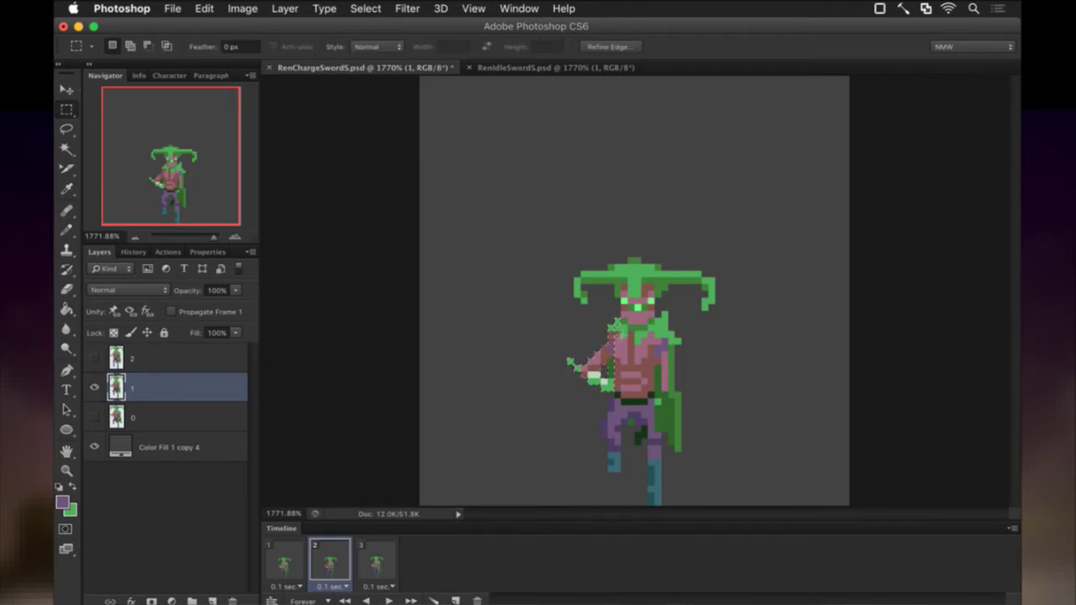
pyautogui.hotkey('ctrl', 'd')
# Touch up the sword arm's shoulder with the Pencil in pink sampled from the chest, and compare frame 2 with frame 1
pyautogui.press('i')
pyautogui.click(623, 357)
pyautogui.press('b')
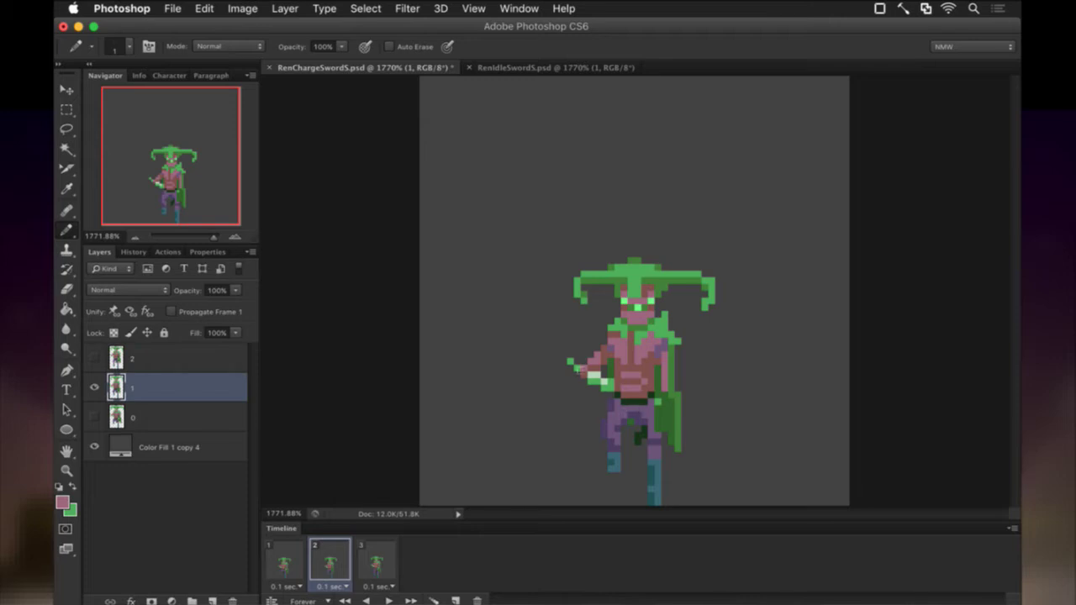
pyautogui.click(282, 559)
pyautogui.click(333, 562)
pyautogui.press('m')
pyautogui.moveTo(547, 338); pyautogui.dragTo(602, 392)
pyautogui.click(677, 380)
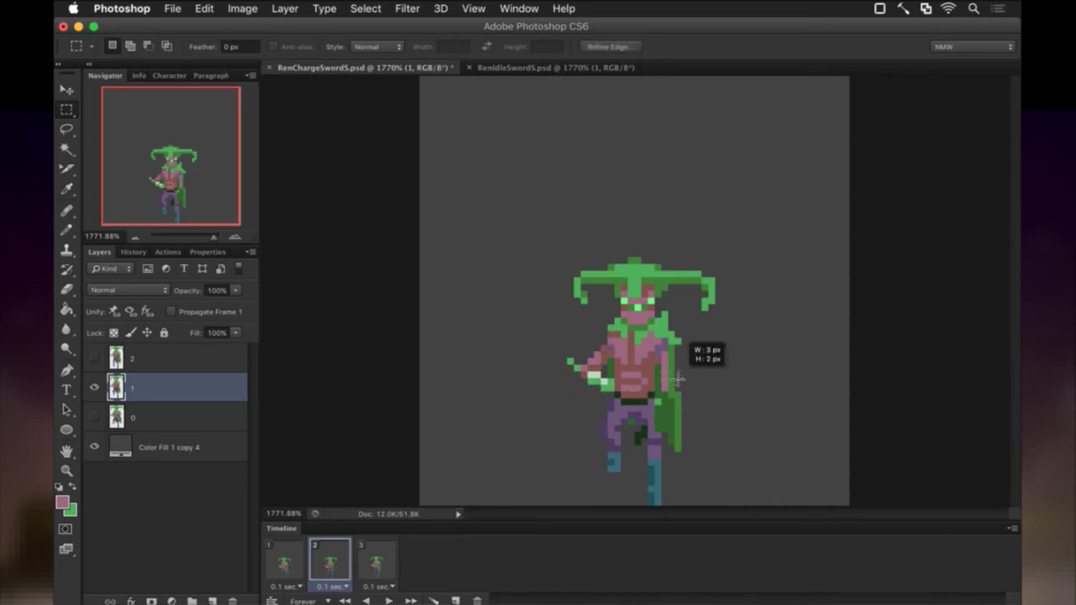
pyautogui.press('i')
pyautogui.press('m')
pyautogui.press('i')
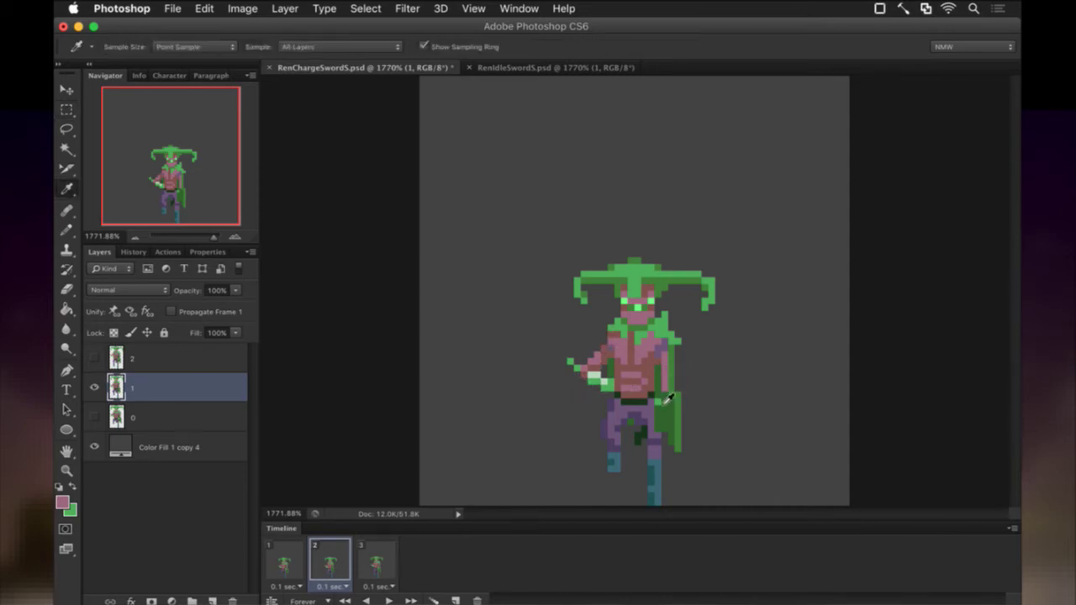
pyautogui.click(664, 404)
pyautogui.press('b')
pyautogui.press('i')
pyautogui.press('m')
pyautogui.moveTo(560, 358); pyautogui.dragTo(610, 400)
pyautogui.click(573, 406)
# Paint a small colour swatch on the empty canvas beside the sprite, using pale green and mid green sampled from the sword
pyautogui.press('i')
pyautogui.click(605, 380)
pyautogui.press('b')
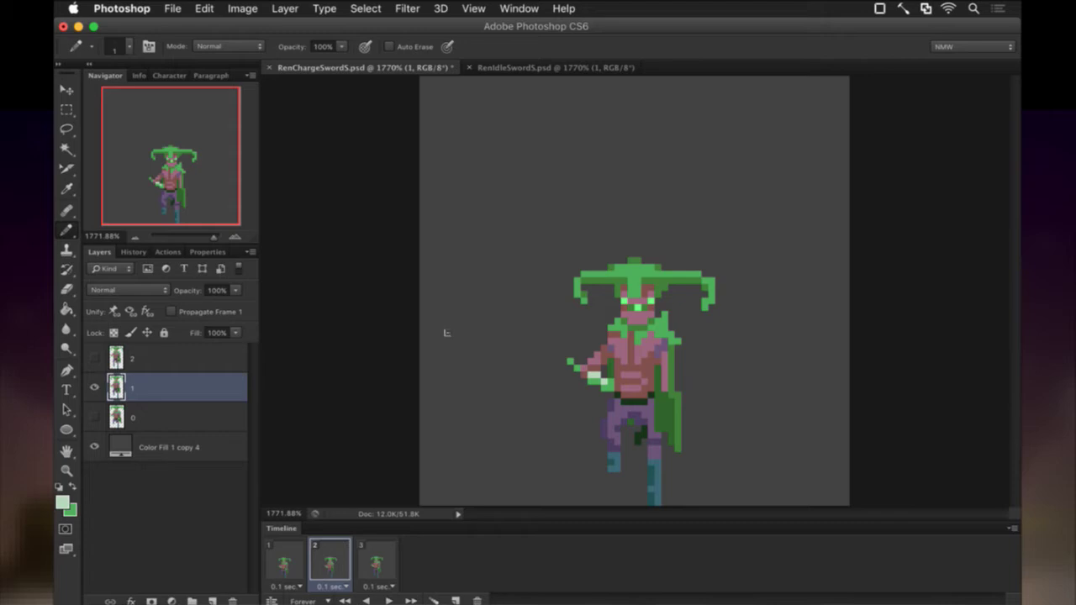
pyautogui.click(476, 308)
pyautogui.press('i')
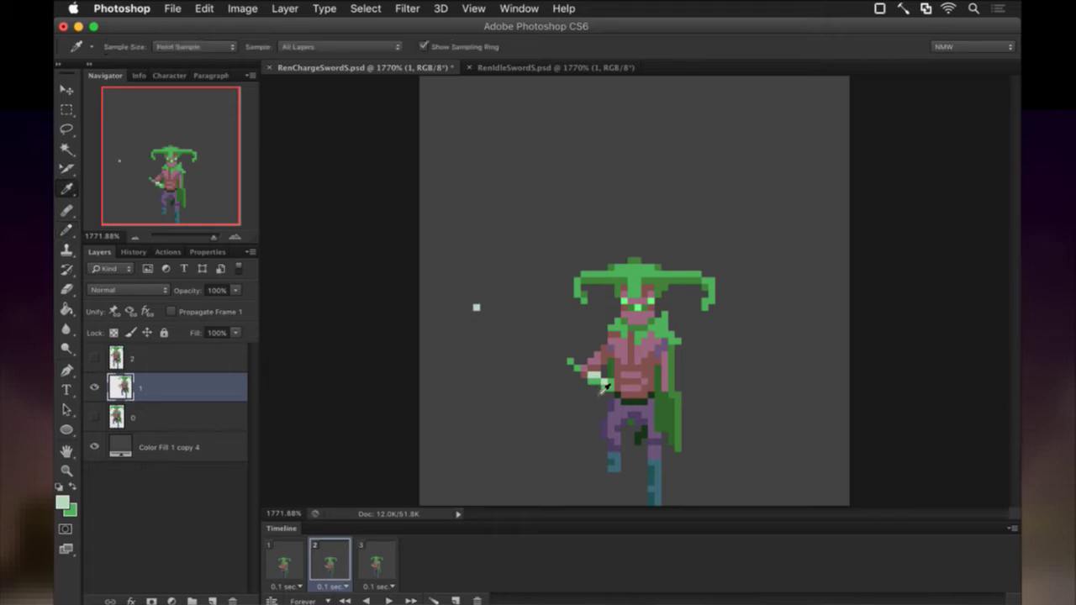
pyautogui.click(606, 389)
pyautogui.press('b')
pyautogui.click(476, 313)
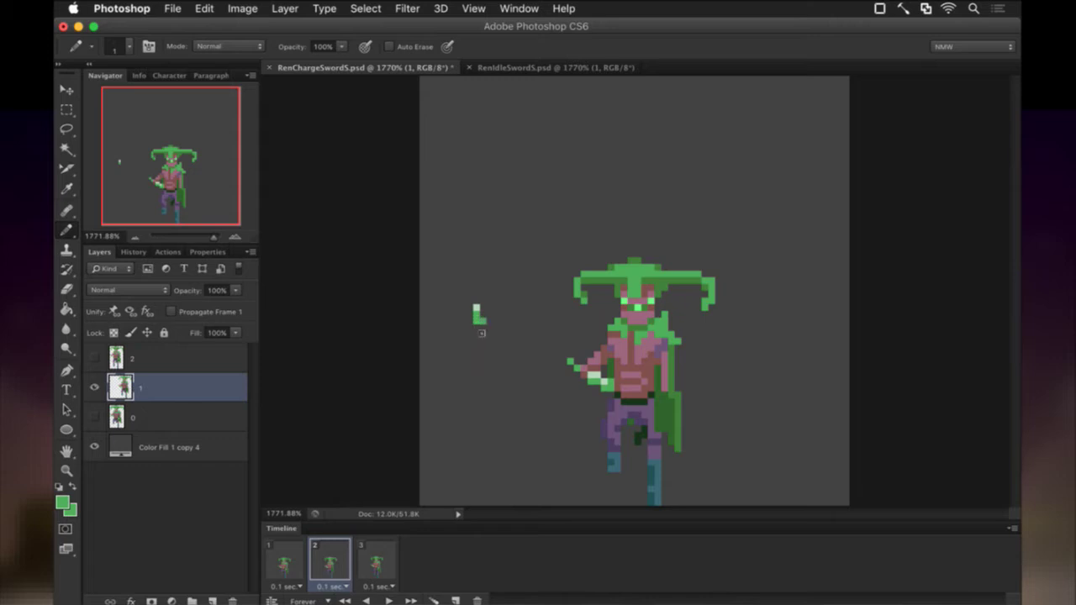
pyautogui.press('i')
pyautogui.click(477, 308)
pyautogui.press('b')
pyautogui.moveTo(477, 301); pyautogui.dragTo(484, 309)
# Erase the sword from layer 1 and trim the outer end of the forearm
pyautogui.press('e')
pyautogui.moveTo(610, 388); pyautogui.dragTo(560, 362)
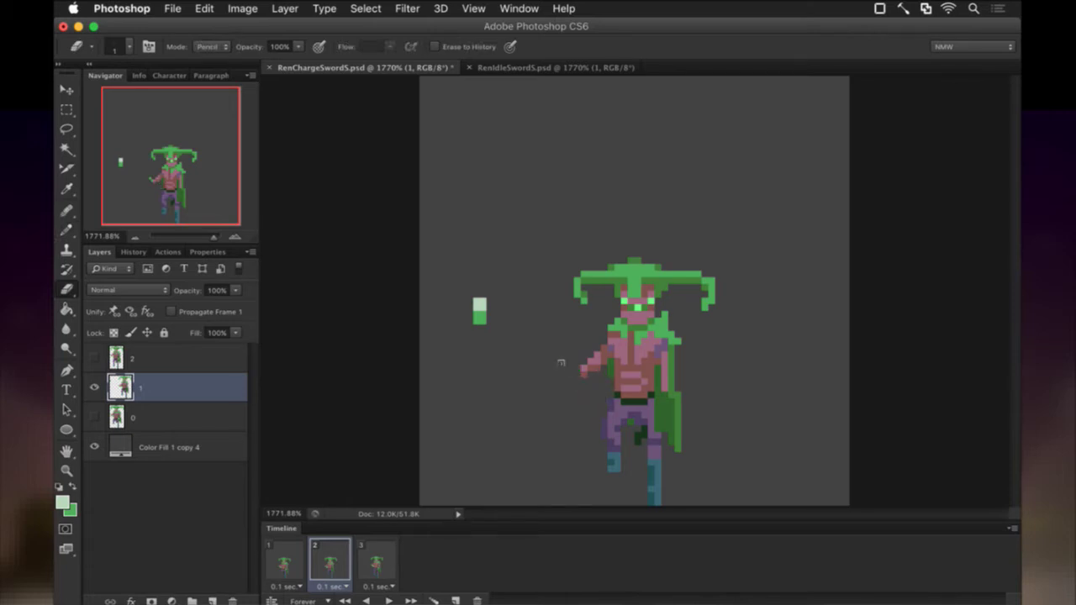
pyautogui.press('i')
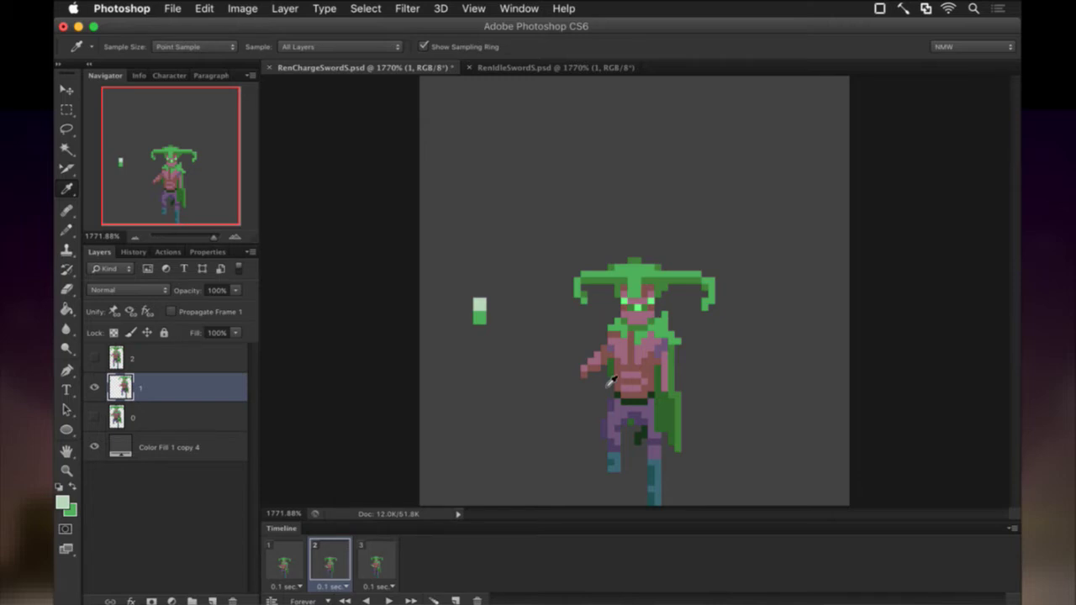
pyautogui.press('m')
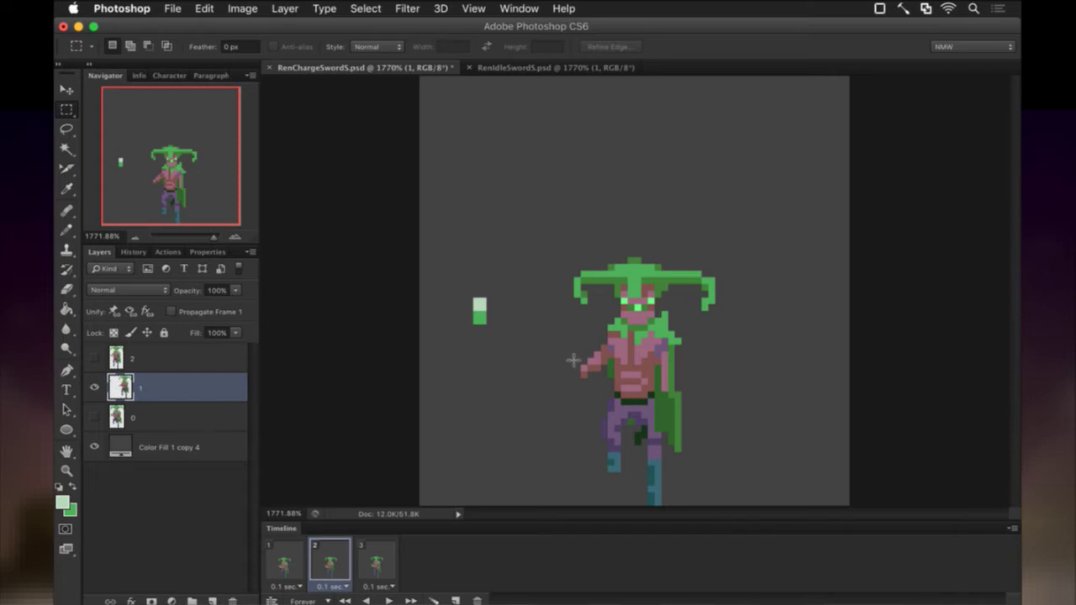
pyautogui.press('e')
pyautogui.moveTo(585, 368)
pyautogui.mouseDown()
pyautogui.moveTo(584, 379)
pyautogui.moveTo(596, 369)
pyautogui.mouseUp()
# Redraw the bent sword arm with the Pencil, using dark and light pink skin tones sampled from the torso
pyautogui.press('i')
pyautogui.click(605, 363)
pyautogui.press('b')
pyautogui.moveTo(600, 357); pyautogui.dragTo(590, 369)
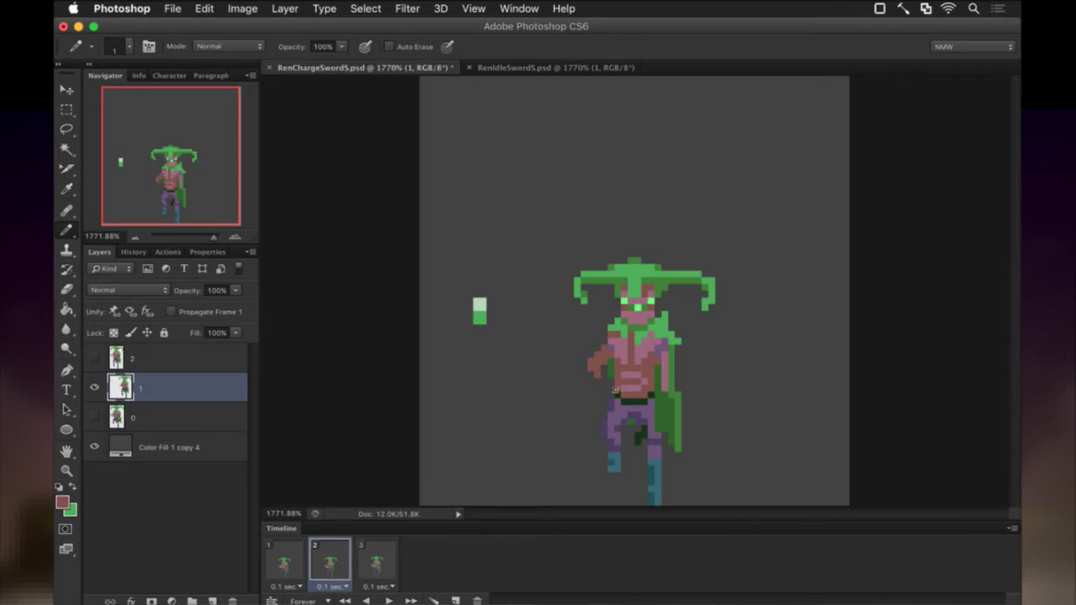
pyautogui.press('i')
pyautogui.click(627, 343)
pyautogui.press('b')
# Try placing the sword's green pixels at the hand with the swatch colours, and erase the lower stray pixel
pyautogui.press('i')
pyautogui.click(479, 305)
pyautogui.click(480, 316)
pyautogui.press('b')
pyautogui.press('e')
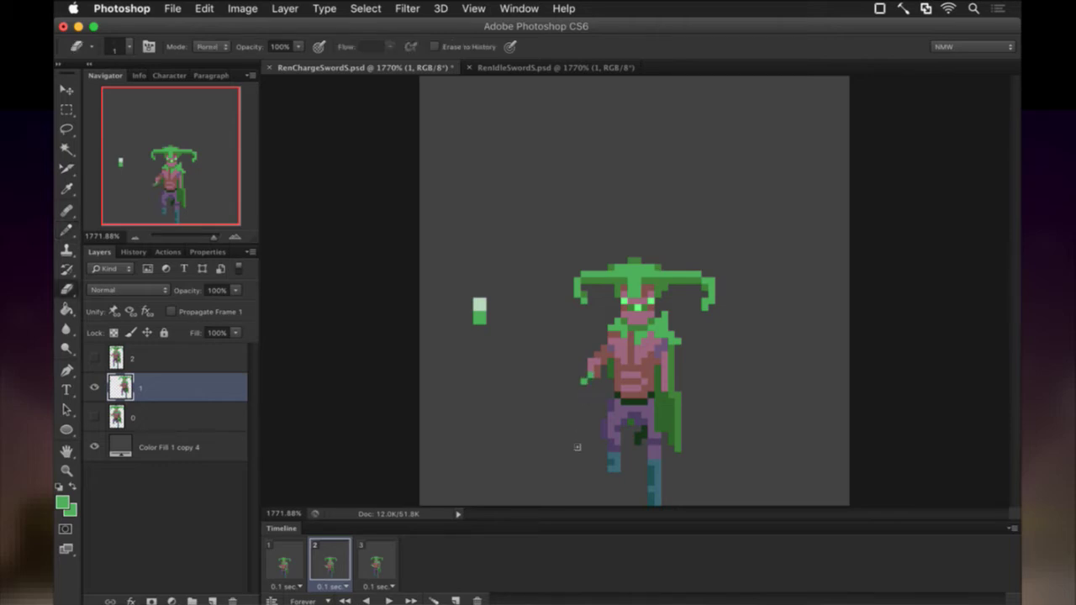
pyautogui.press('i')
pyautogui.click(480, 308)
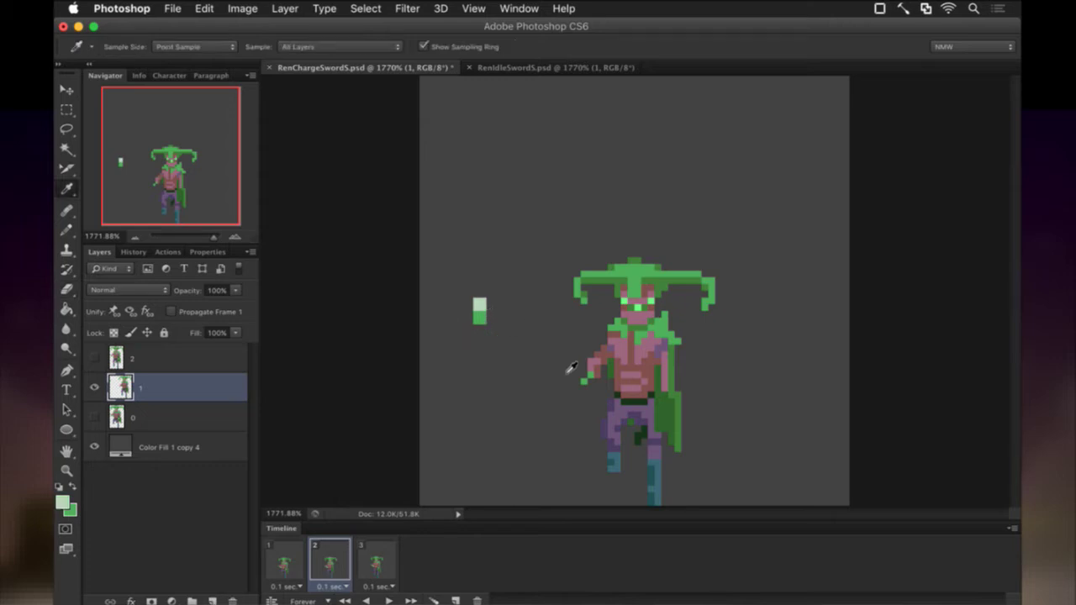
pyautogui.press('b')
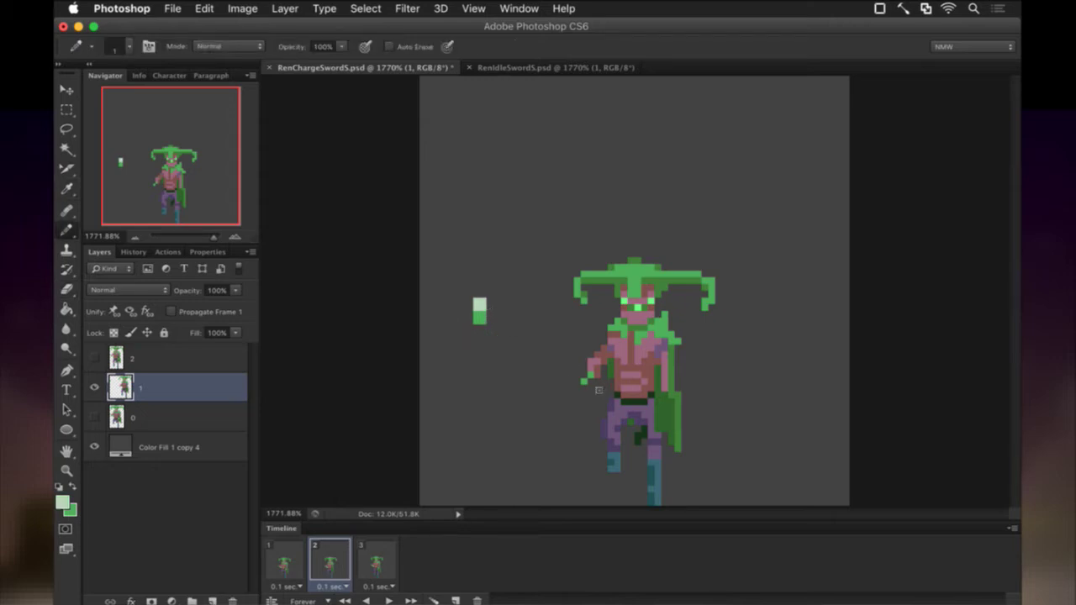
pyautogui.keyDown('alt'); pyautogui.click(583, 380); pyautogui.keyUp('alt')
pyautogui.press('e')
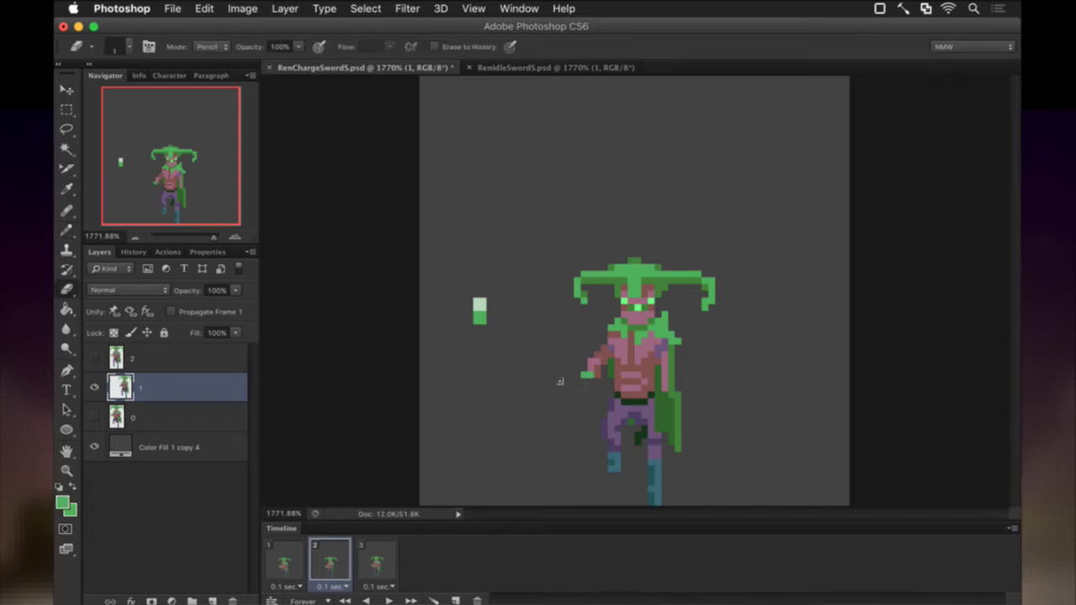
# Try a horizontal sword by adding pale green pixels between the hand and the torso
pyautogui.press('i')
pyautogui.click(480, 307)
pyautogui.press('b')
pyautogui.click(610, 377)
pyautogui.click(604, 375)
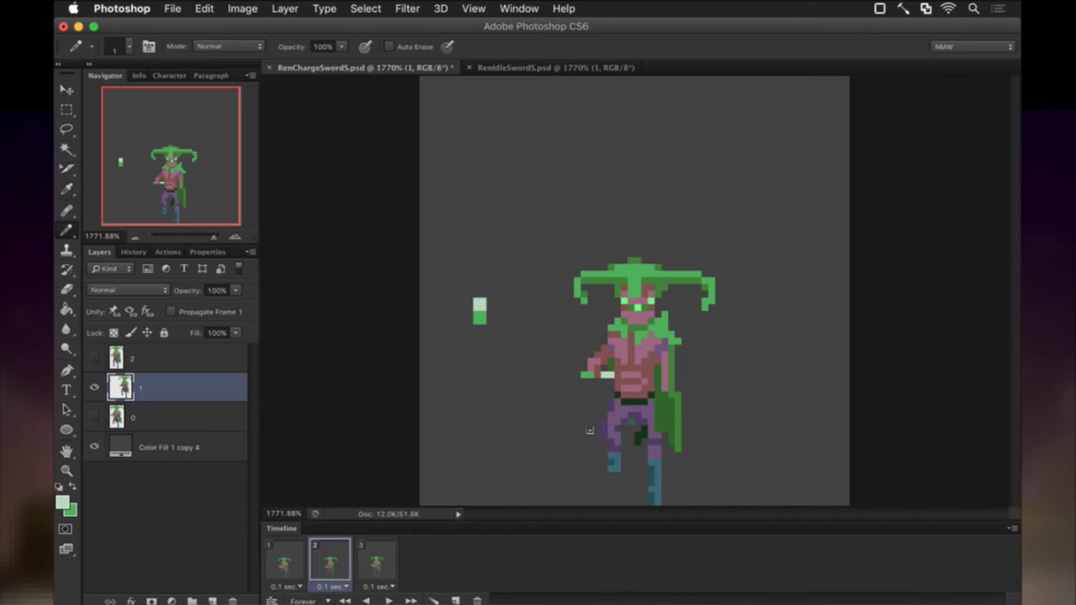
pyautogui.keyDown('alt'); pyautogui.click(587, 378); pyautogui.keyUp('alt')
pyautogui.press('e')
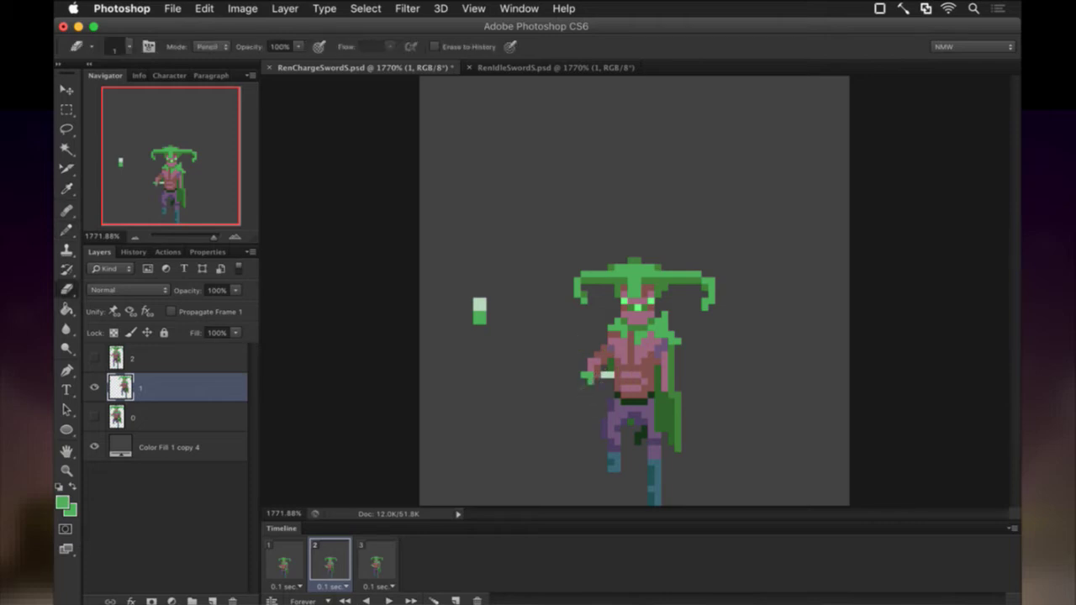
# Rework the sword as a vertical one, with green below the hand and pale green pixels above it
pyautogui.press('b')
pyautogui.keyDown('alt'); pyautogui.click(612, 380); pyautogui.keyUp('alt')
pyautogui.click(593, 371)
pyautogui.click(590, 347)
pyautogui.click(590, 363)
pyautogui.press('e')
pyautogui.press('x')
# Paint the sword's mid green top above its pale section and erase the extra column so it is one pixel wide
pyautogui.press('i')
pyautogui.press('b')
pyautogui.click(598, 349)
pyautogui.click(598, 342)
pyautogui.click(598, 335)
pyautogui.moveTo(591, 334); pyautogui.dragTo(591, 342)
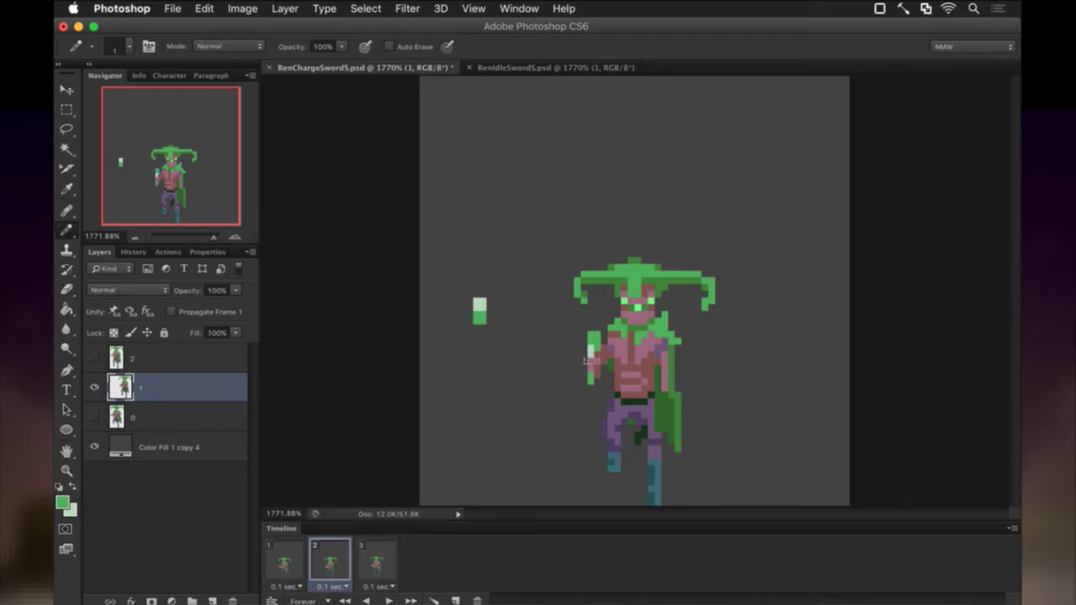
pyautogui.press('e')
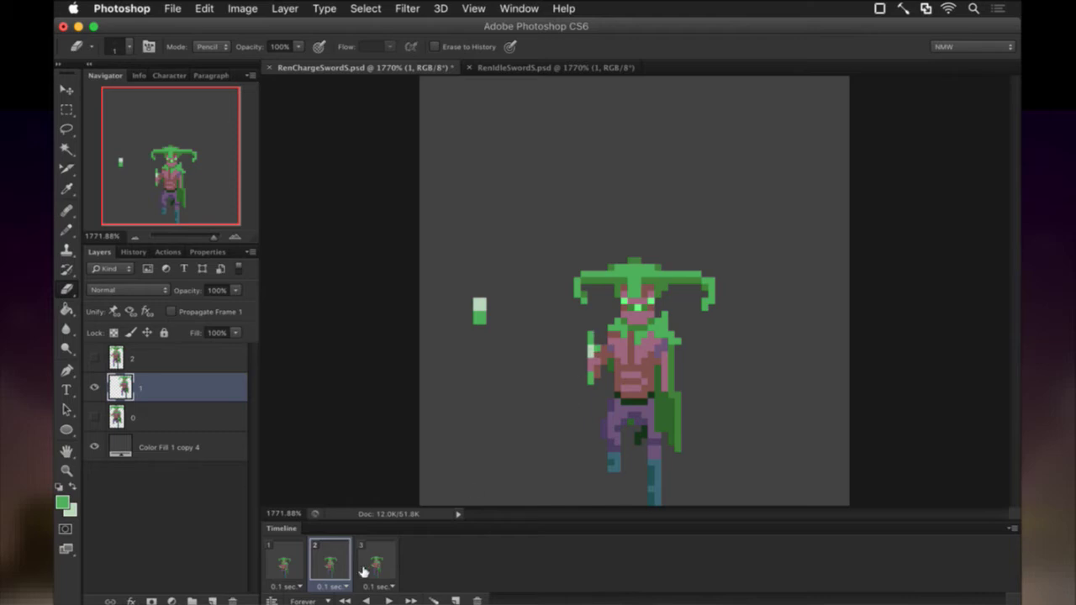
# Switch between frames 1 and 2 to compare the sword arm's position in both poses
pyautogui.click(293, 565)
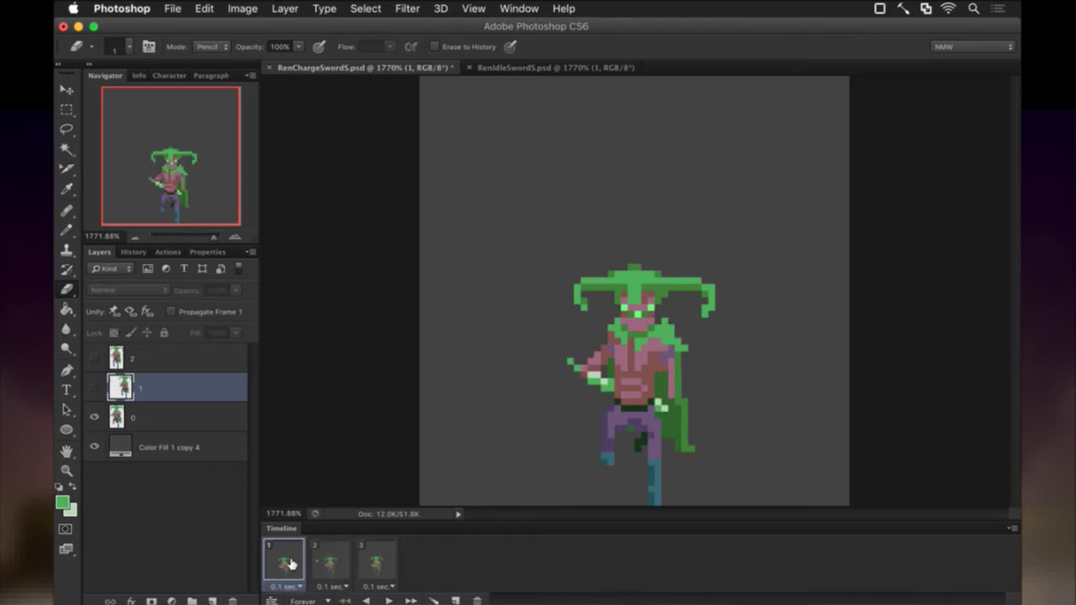
pyautogui.click(316, 564)
pyautogui.click(296, 565)
pyautogui.click(335, 563)
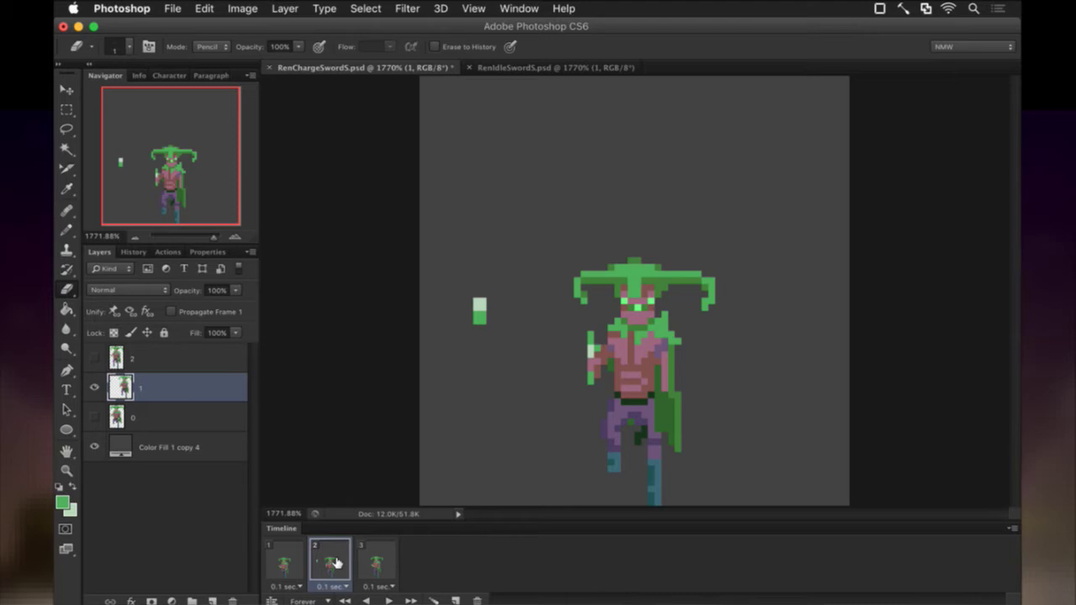
# Check frame 1, and in frame 2 erase the two-tone green reference swatch beside the sprite
pyautogui.click(283, 565)
pyautogui.click(310, 568)
pyautogui.moveTo(480, 320); pyautogui.dragTo(476, 300)
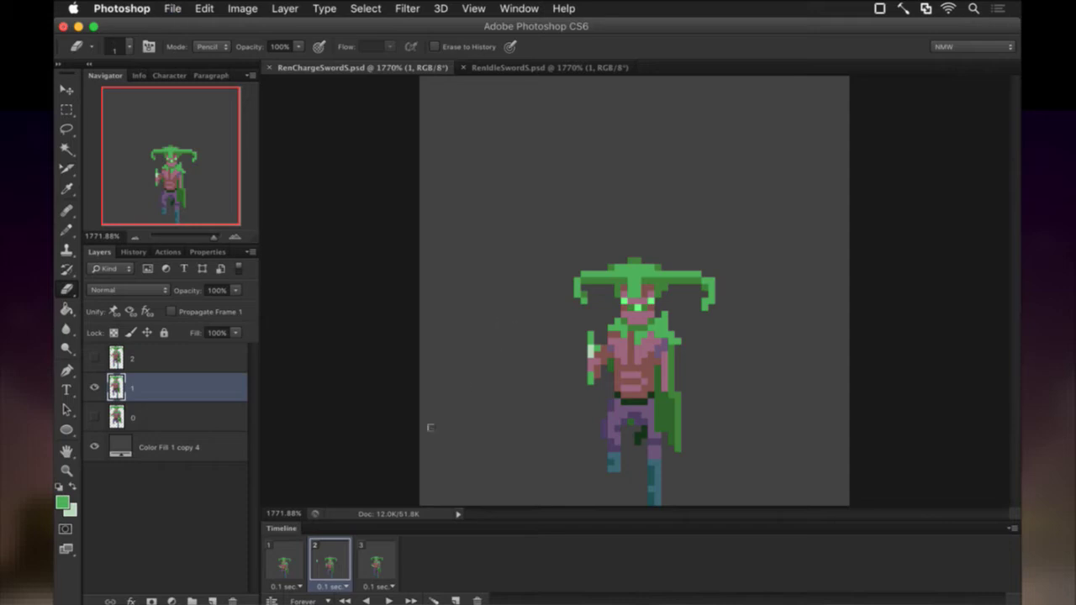
# Flip through frames 1, 2 and 3 to compare the hat, cape and sword arm positions
pyautogui.click(300, 551)
pyautogui.click(333, 555)
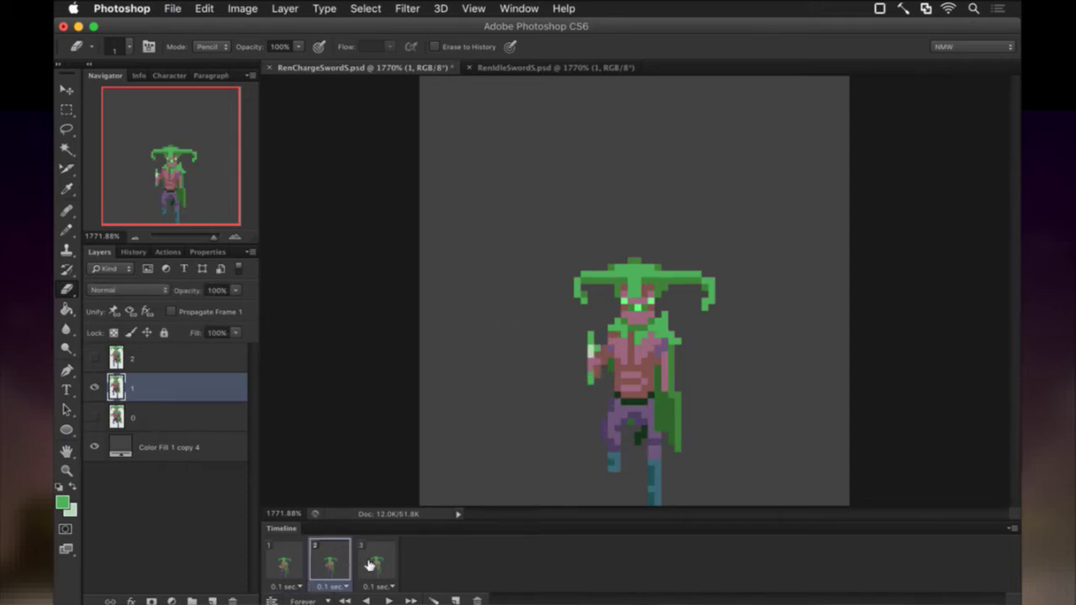
pyautogui.click(371, 564)
pyautogui.click(333, 569)
pyautogui.click(375, 568)
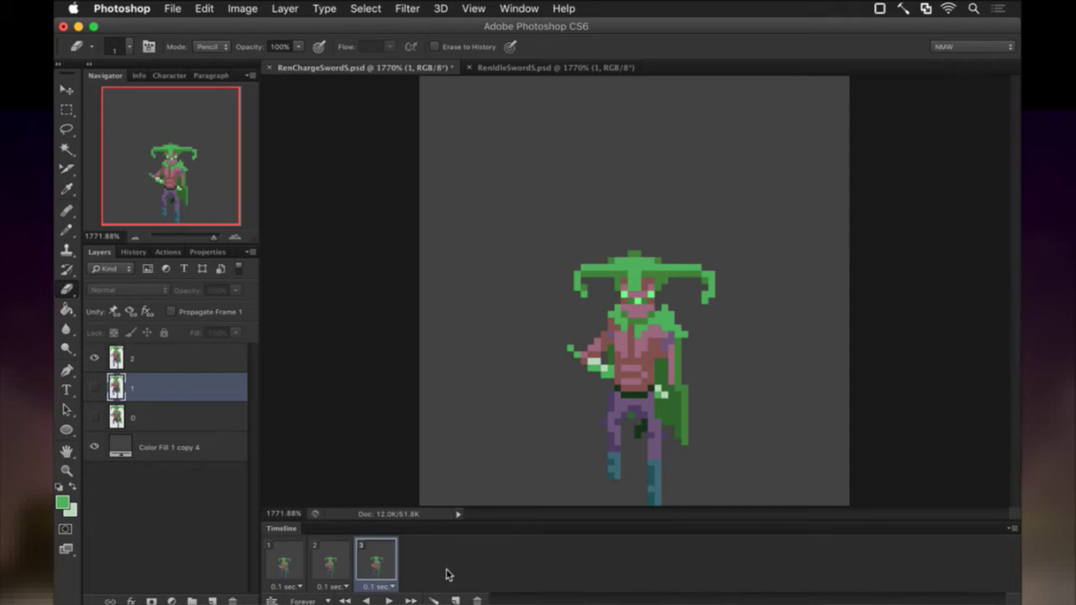
pyautogui.press('m')
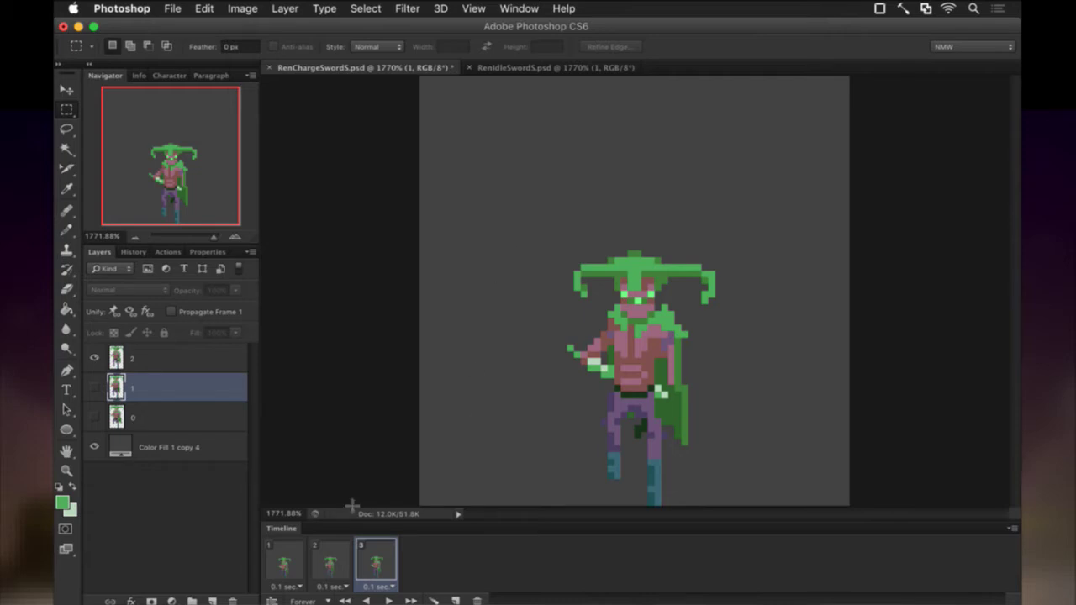
pyautogui.click(294, 562)
pyautogui.click(326, 564)
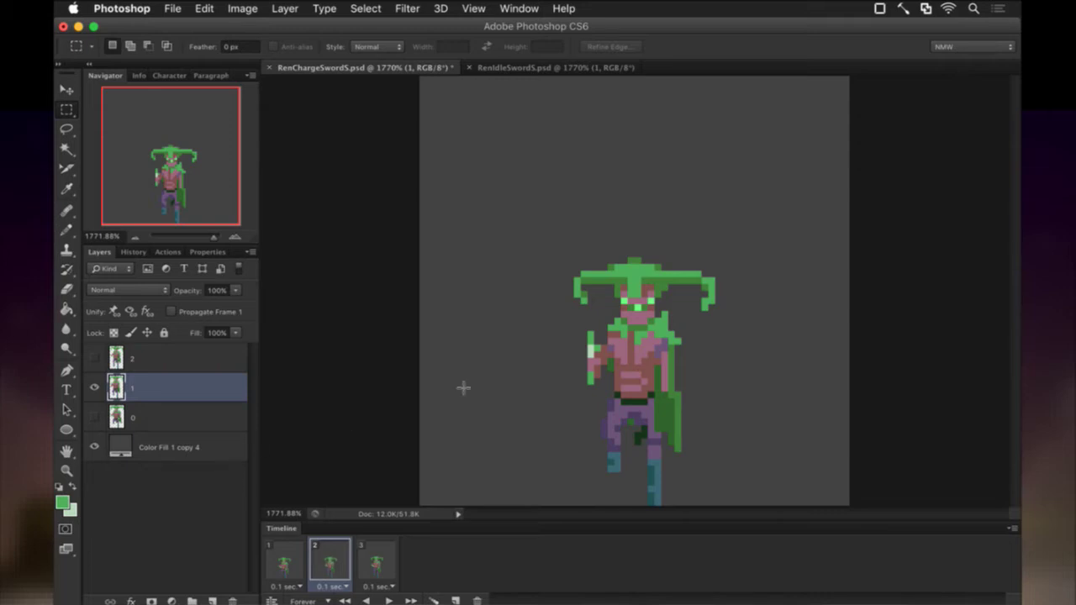
# In frame 2, shift the hat's cape-side curled tip one pixel inward and compare it with frame 1
pyautogui.moveTo(686, 257); pyautogui.dragTo(732, 315)
pyautogui.press('v')
pyautogui.hotkey('ctrl', 'd')
pyautogui.press('m')
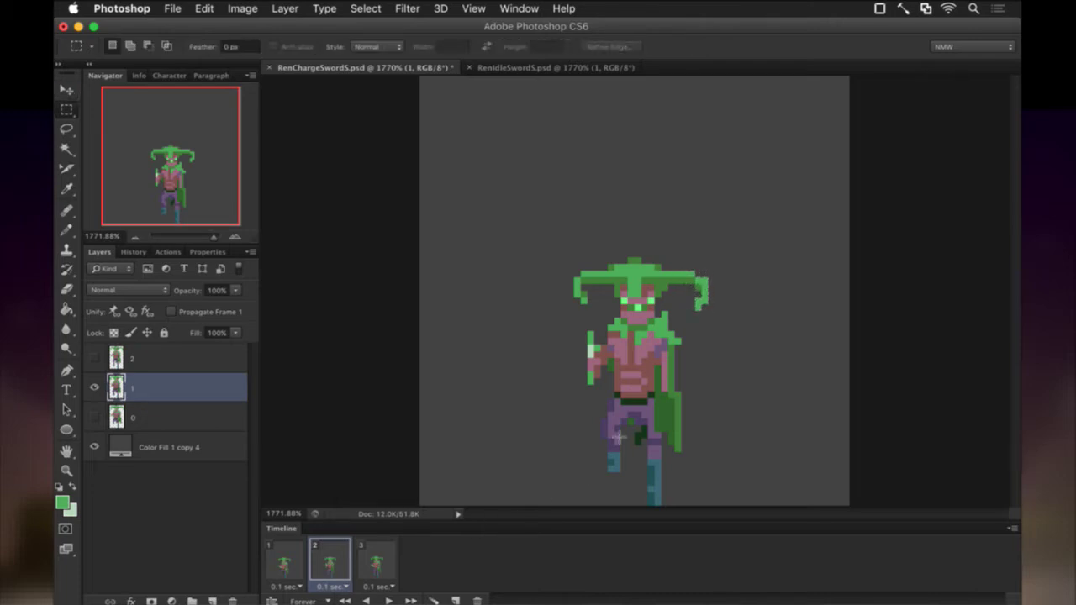
pyautogui.click(294, 563)
pyautogui.click(337, 563)
# Bulge the cape's outer edge beside the arm using its edge green, and erase the hanging lower part of the cape
pyautogui.press('e')
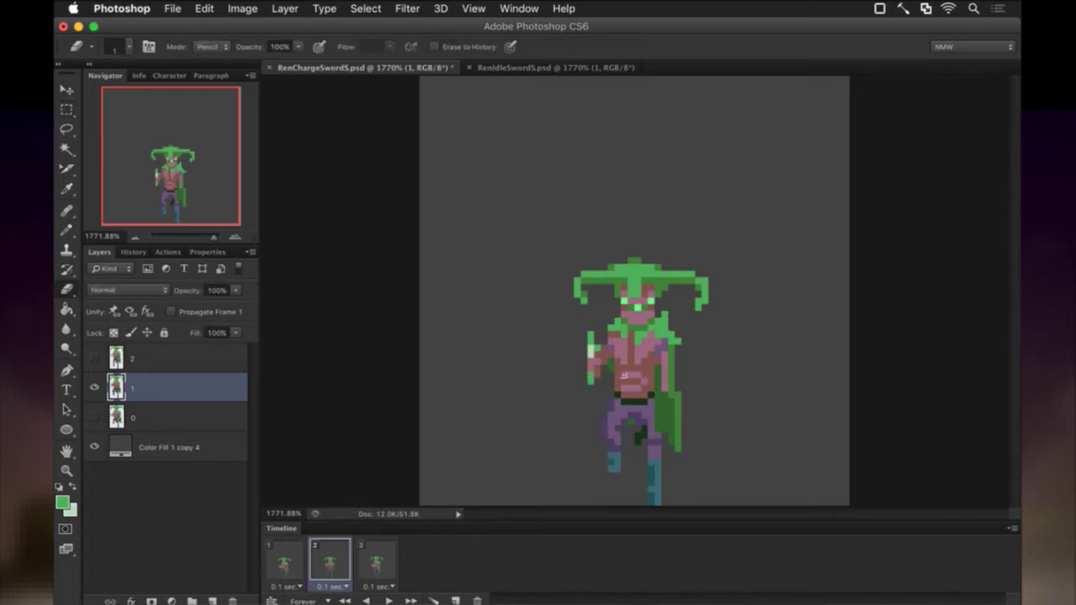
pyautogui.press('i')
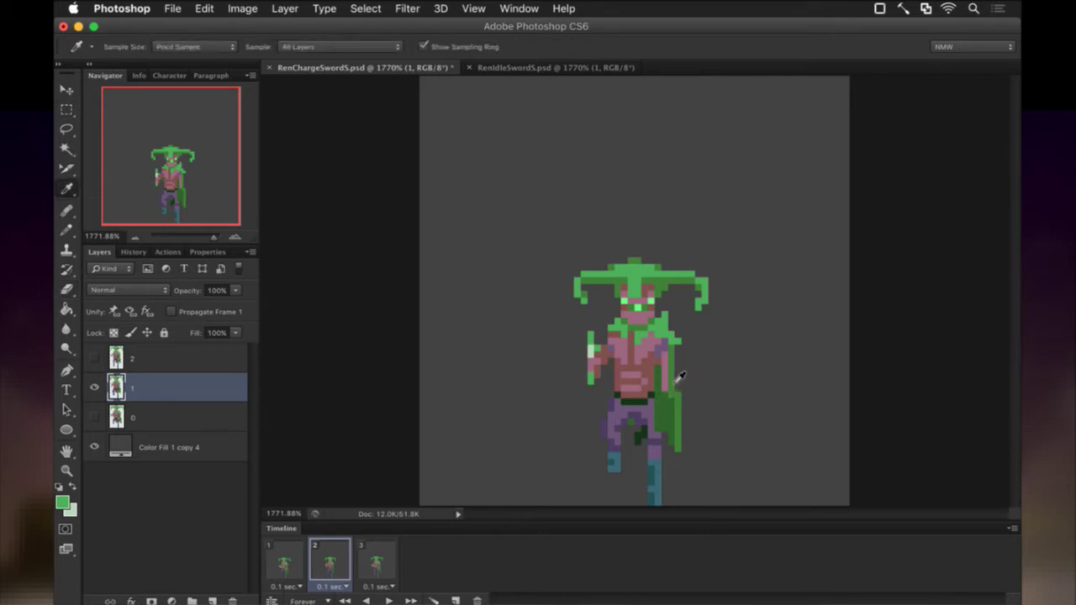
pyautogui.press('b')
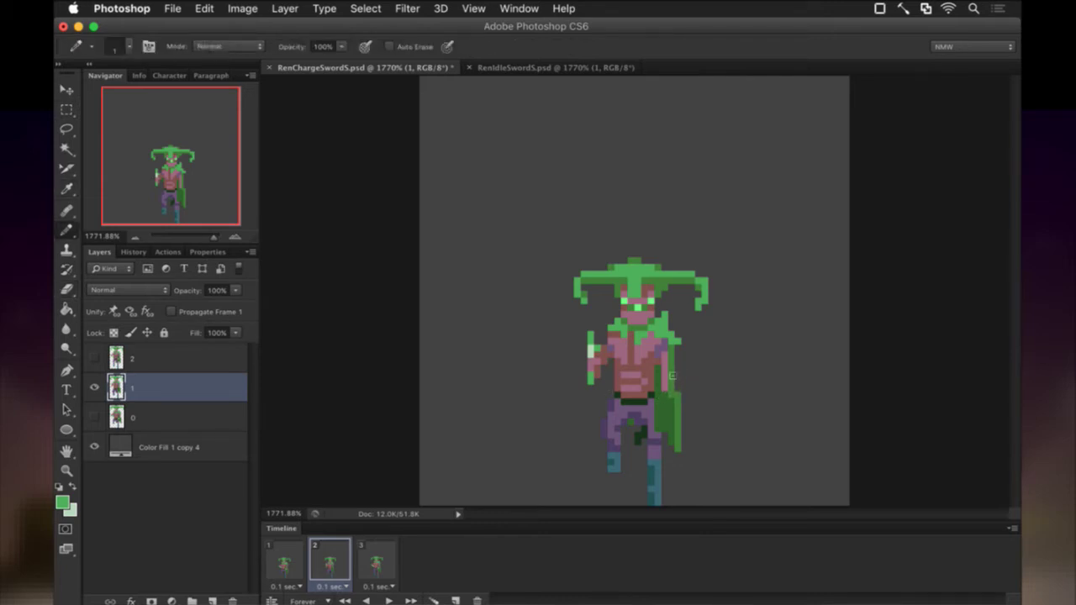
pyautogui.press('i')
pyautogui.click(672, 377)
pyautogui.press('b')
pyautogui.moveTo(677, 353); pyautogui.dragTo(676, 394)
pyautogui.press('e')
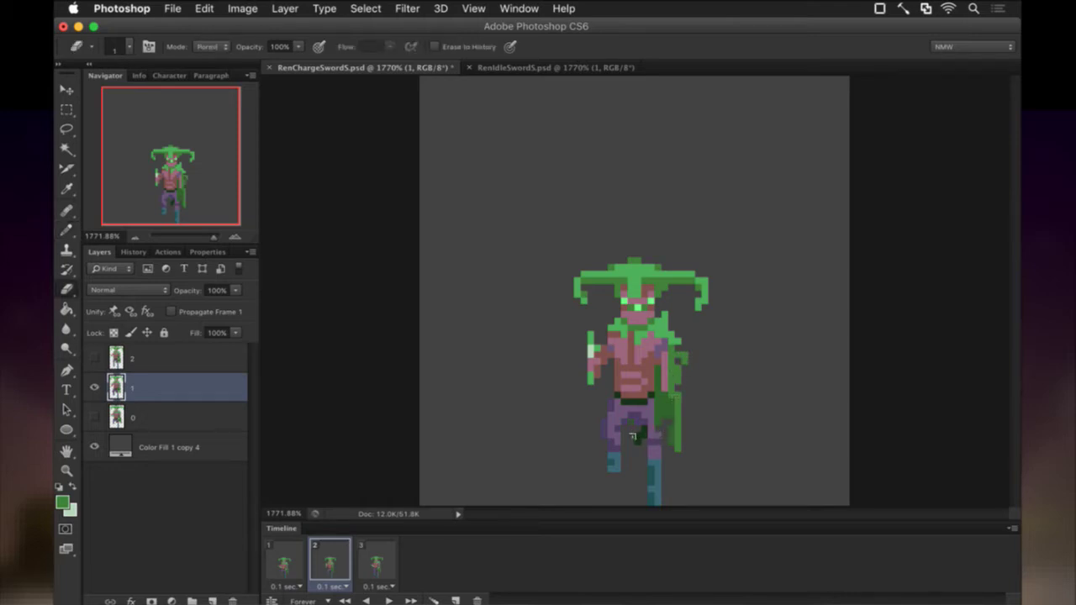
pyautogui.moveTo(678, 409)
pyautogui.mouseDown()
pyautogui.moveTo(662, 419)
pyautogui.moveTo(676, 439)
pyautogui.mouseUp()
# Draw a short cape tail flaring outward below the hand, with an edge-green outline and dark green fill
pyautogui.press('i')
pyautogui.press('b')
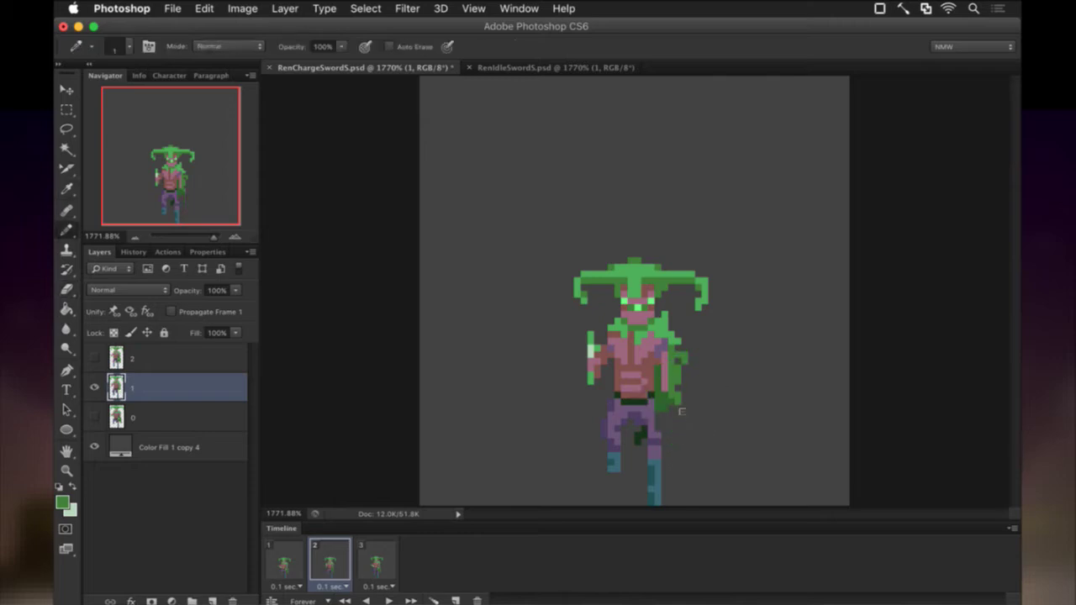
pyautogui.press('e')
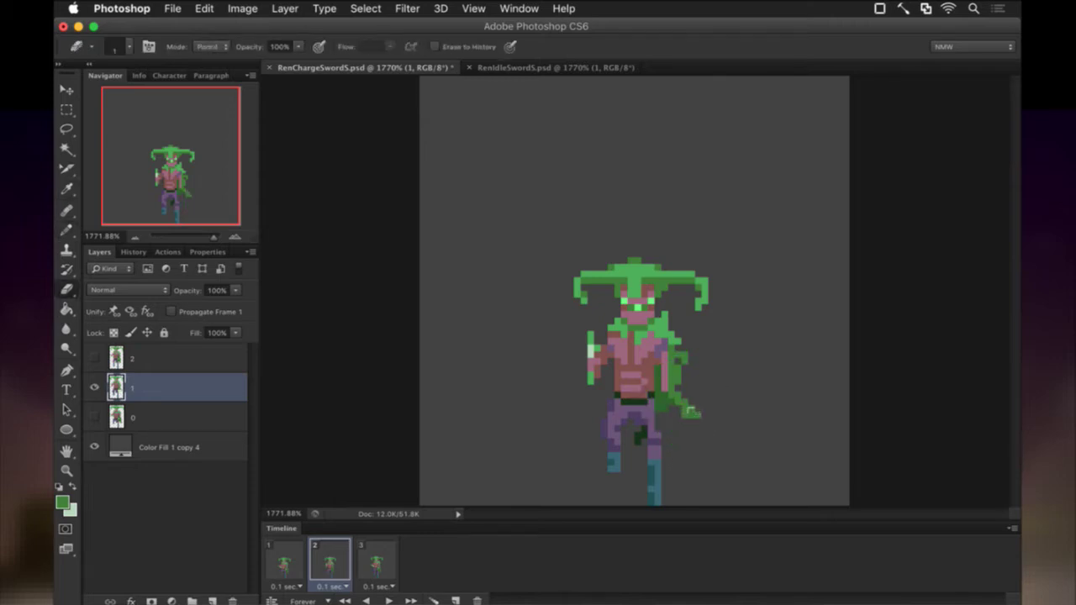
pyautogui.press('i')
pyautogui.press('b')
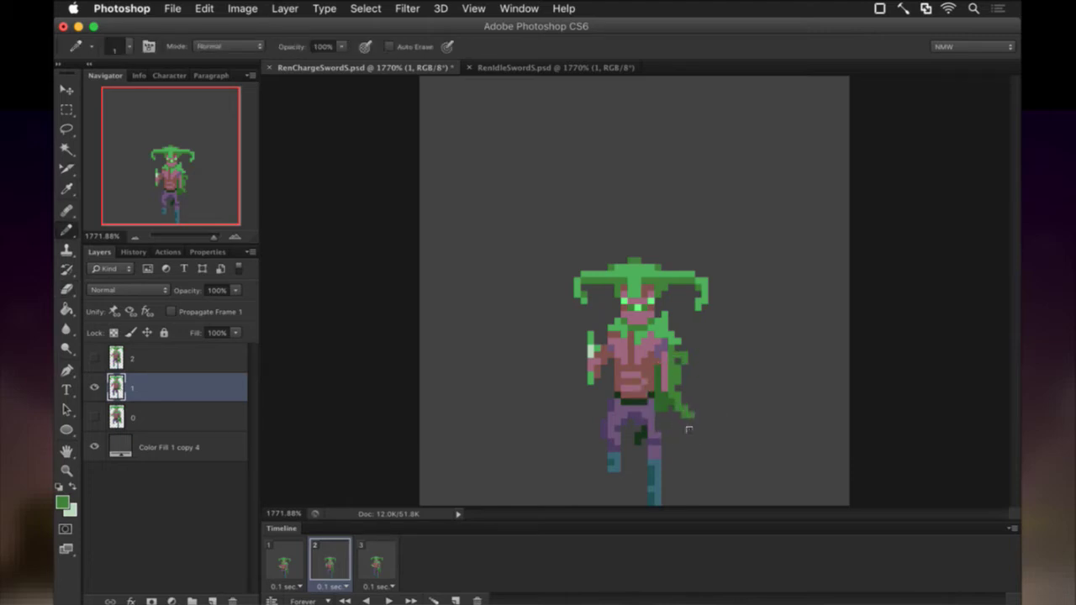
pyautogui.press('e')
pyautogui.press('b')
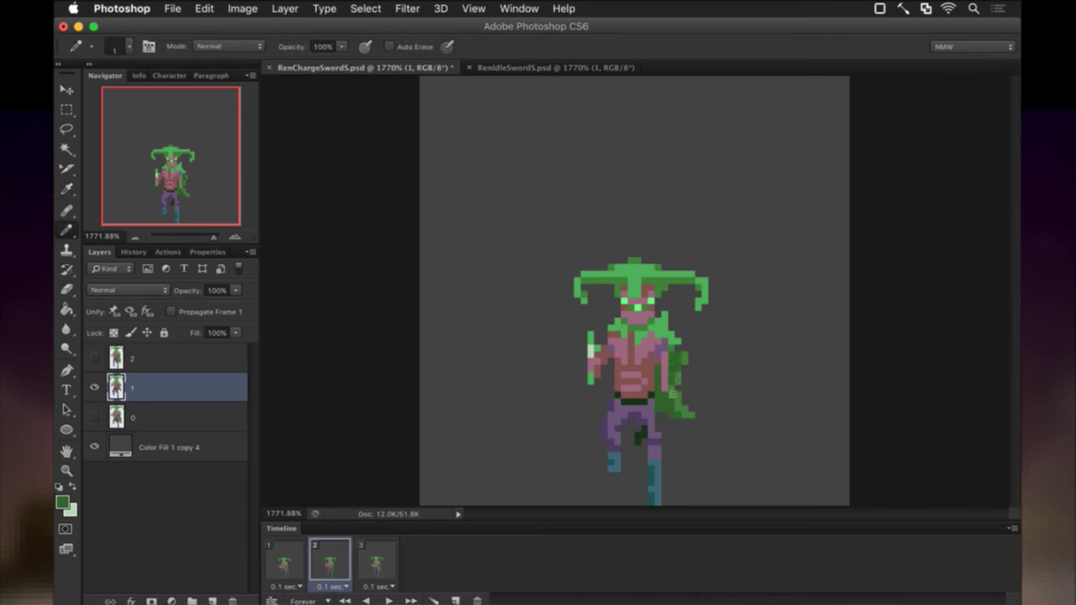
pyautogui.press('e')
pyautogui.press('b')
pyautogui.press('e')
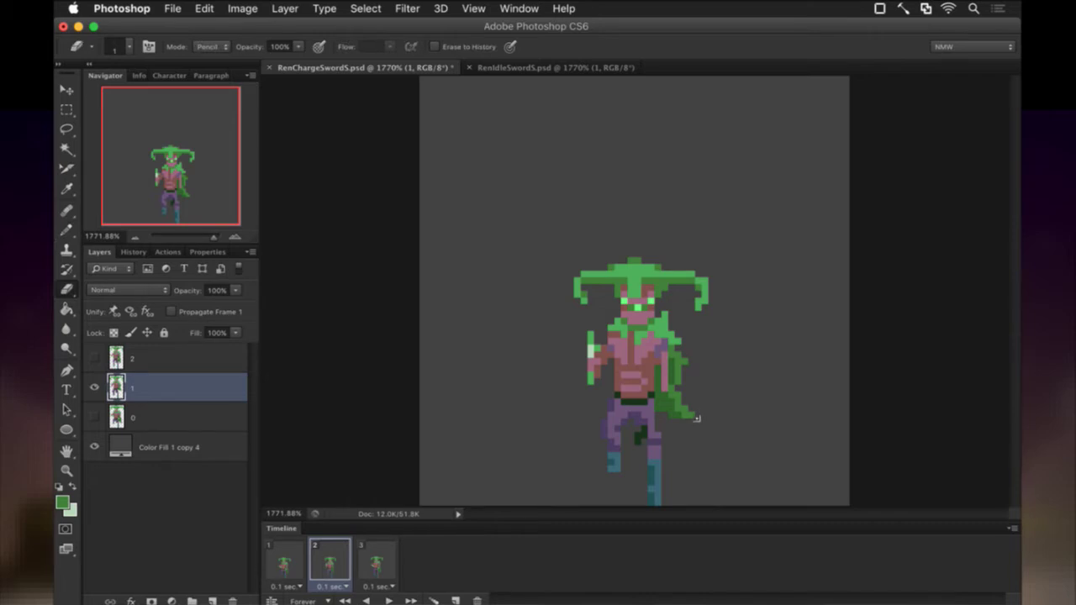
# Compare the cape with frame 1 and thicken the underside of the flared tail with dark green
pyautogui.click(284, 558)
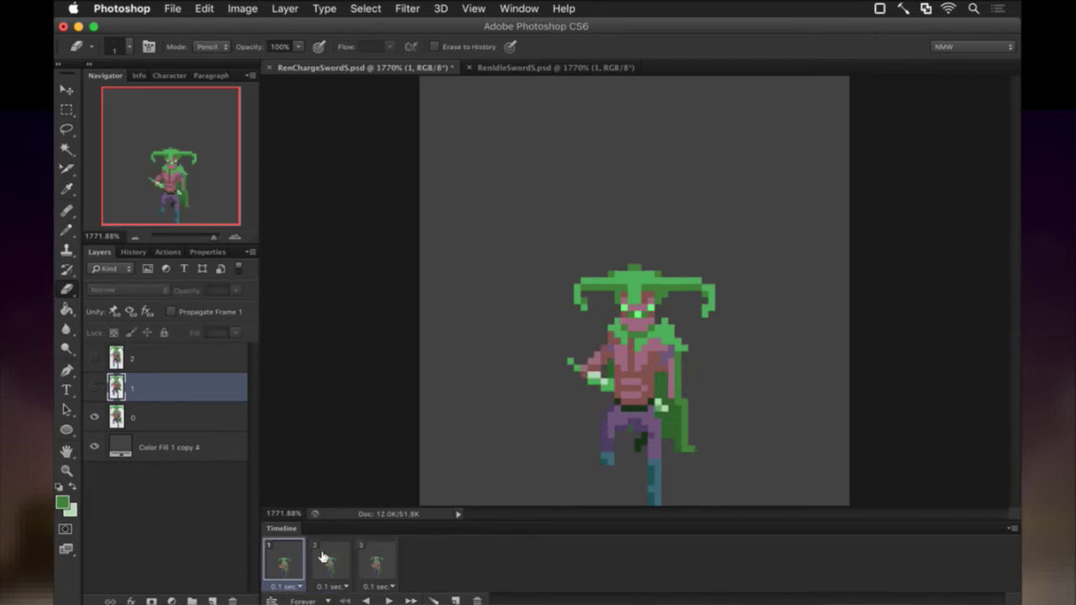
pyautogui.click(330, 559)
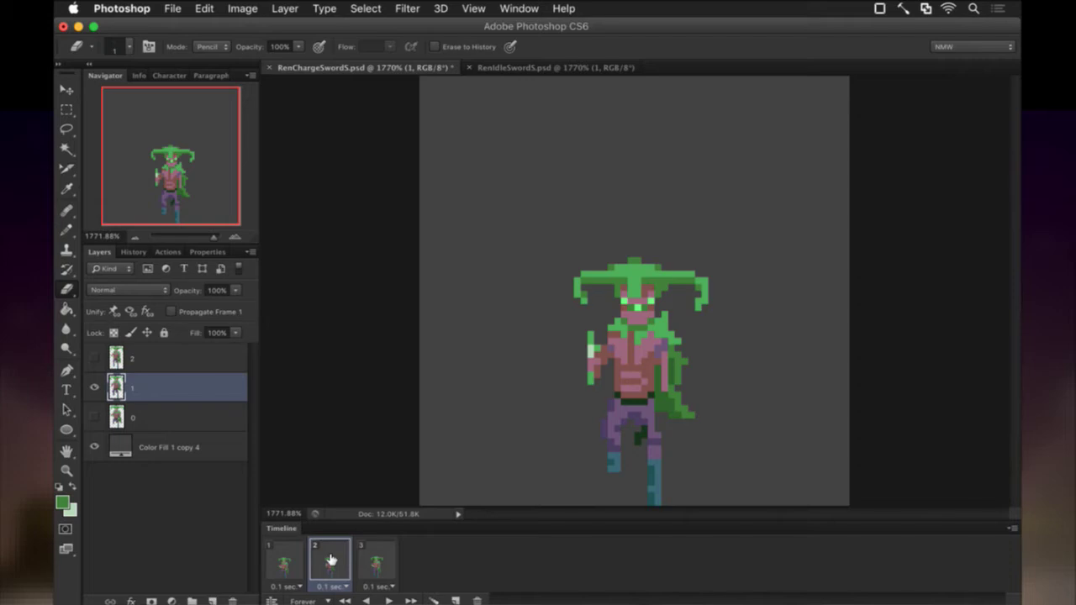
pyautogui.press('i')
pyautogui.click(671, 418)
pyautogui.press('b')
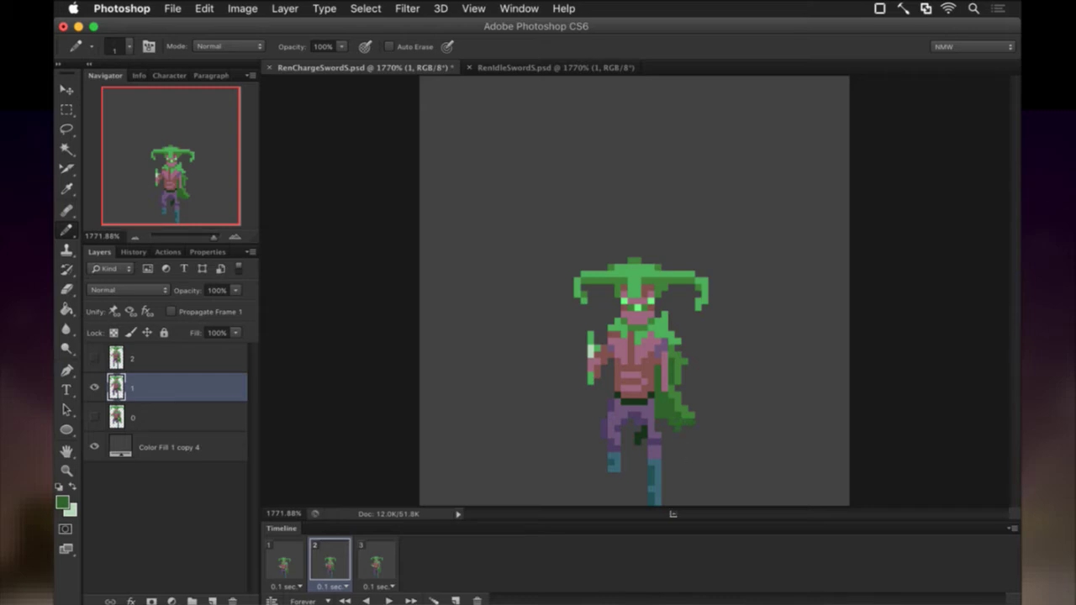
# Slim the bulge on the cape's outer edge beside the arm and check its motion against frame 1
pyautogui.click(286, 562)
pyautogui.click(334, 563)
pyautogui.press('e')
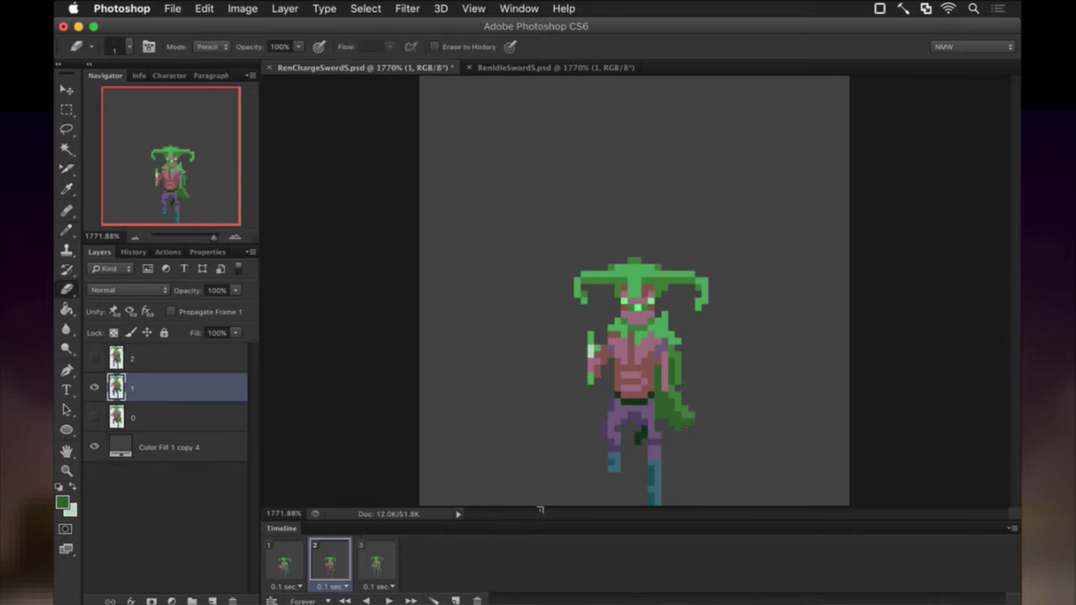
pyautogui.click(288, 563)
pyautogui.click(328, 566)
pyautogui.click(298, 562)
pyautogui.click(337, 561)
# Repaint frame 2's abdomen as even pink bands separated by darker red, and compare it with frame 1
pyautogui.press('i')
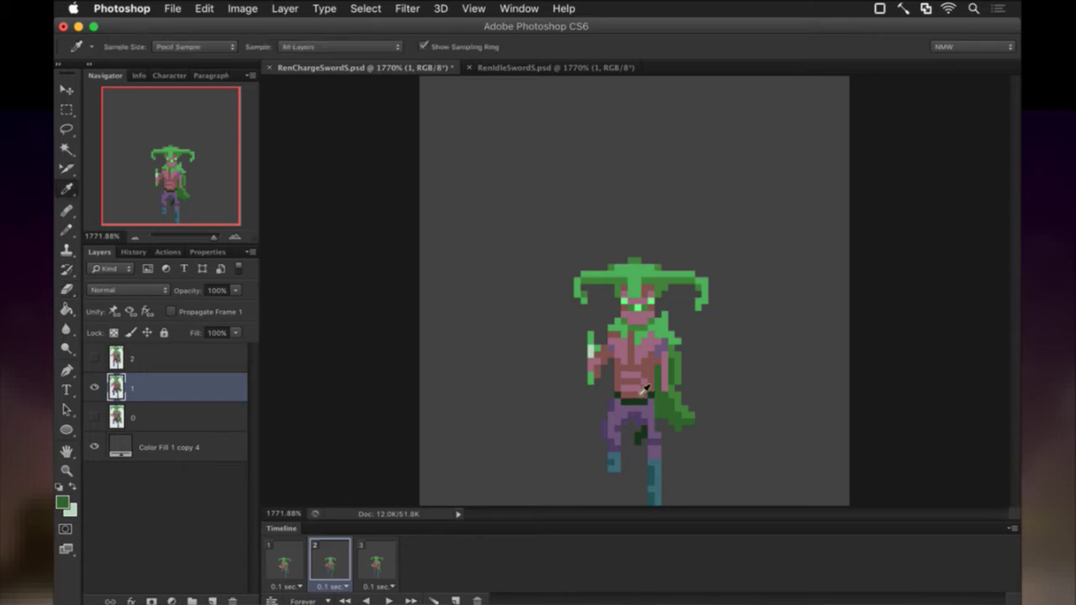
pyautogui.click(651, 391)
pyautogui.press('b')
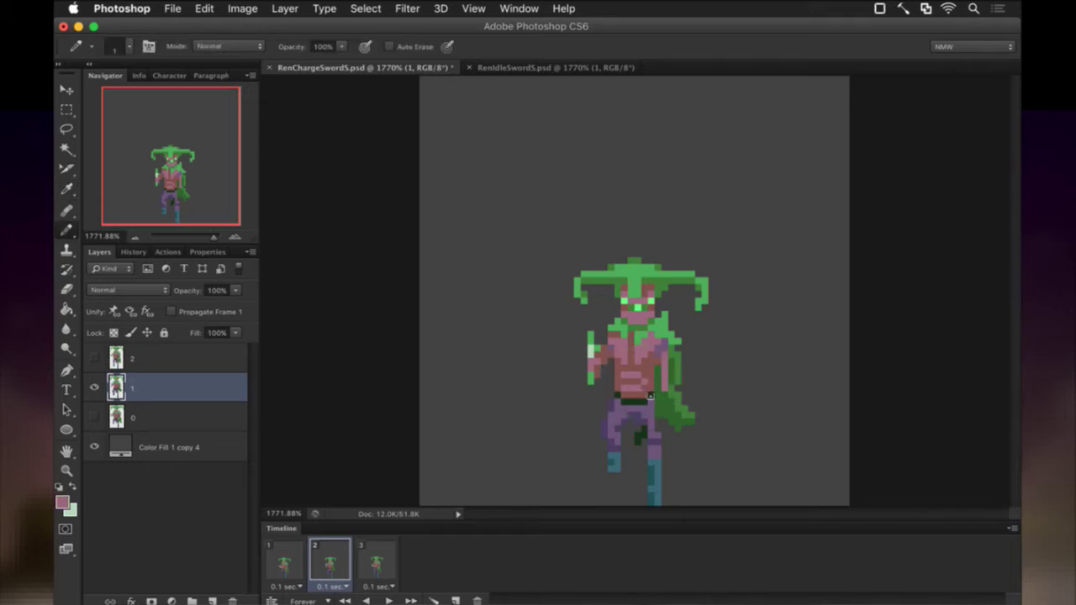
pyautogui.press('i')
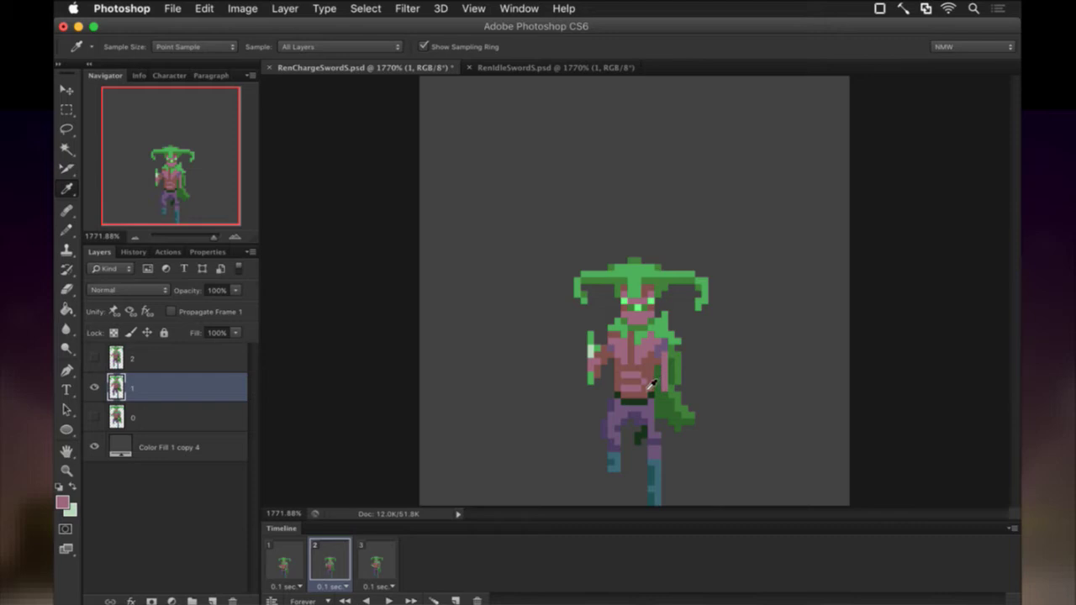
pyautogui.press('b')
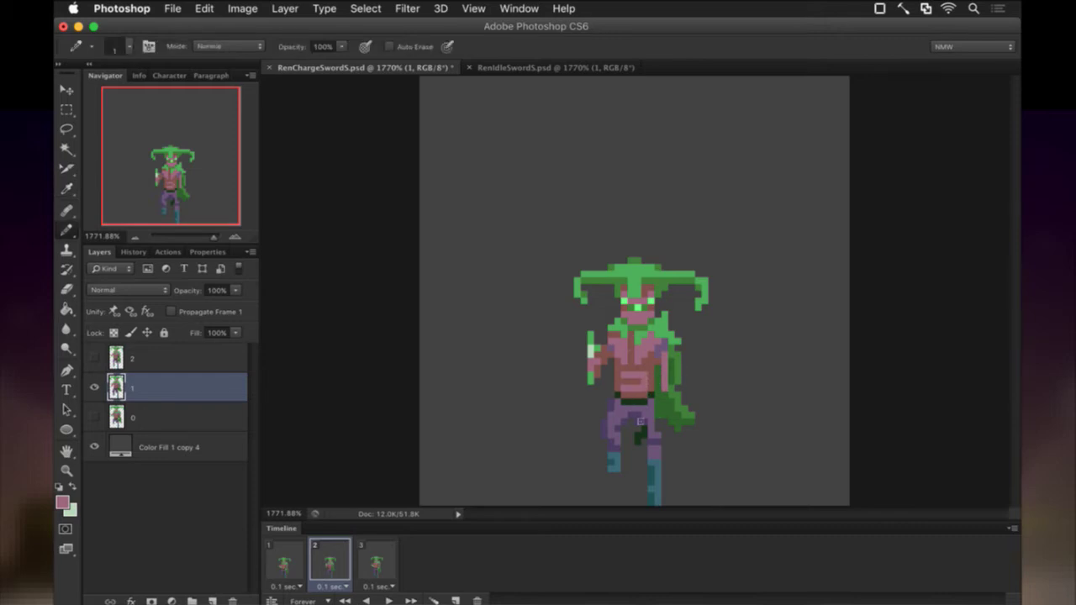
pyautogui.press('i')
pyautogui.click(644, 392)
pyautogui.press('b')
pyautogui.click(287, 560)
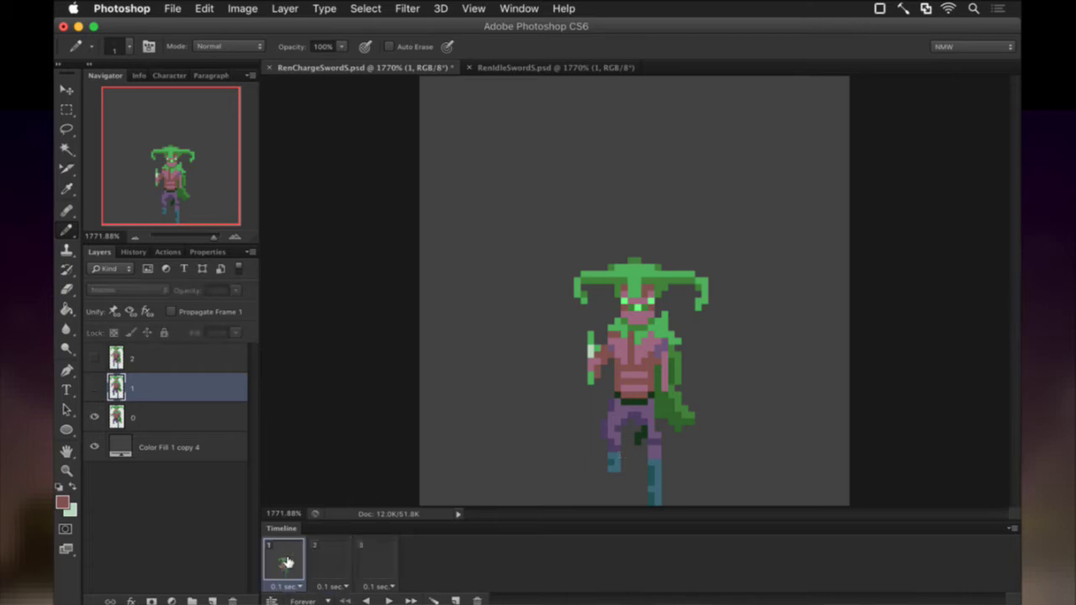
pyautogui.click(316, 559)
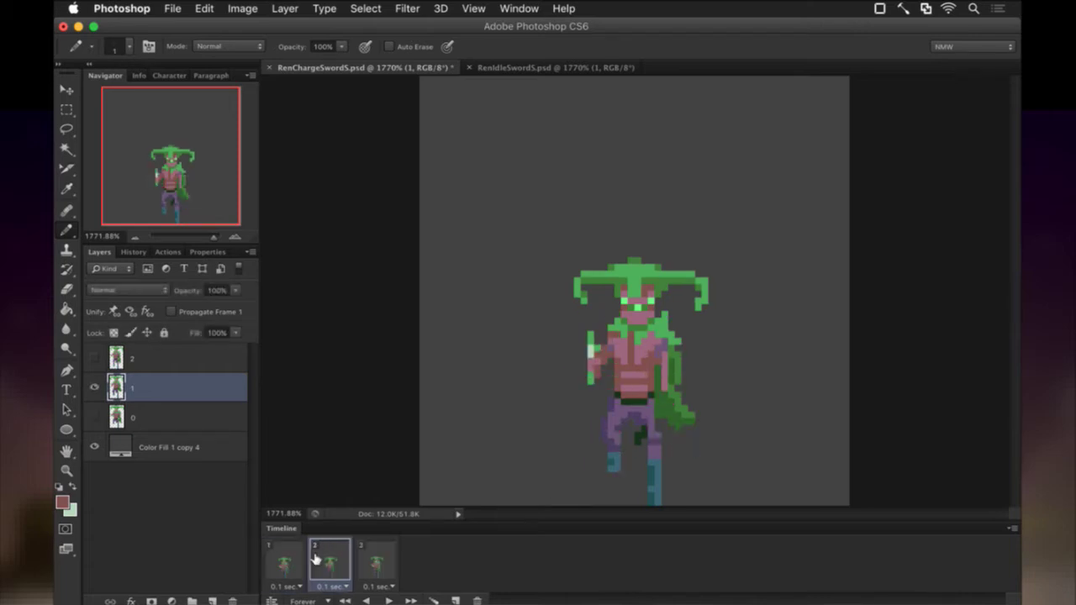
# In frame 3, on layer 2, repaint the abdomen shading into even pink and dark red bands
pyautogui.click(377, 552)
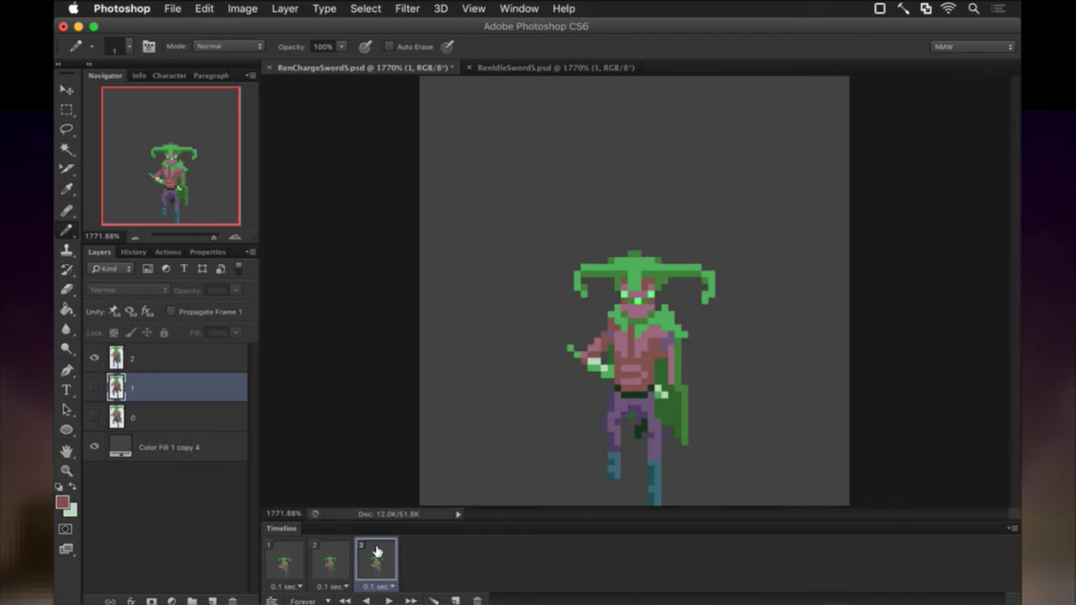
pyautogui.click(215, 357)
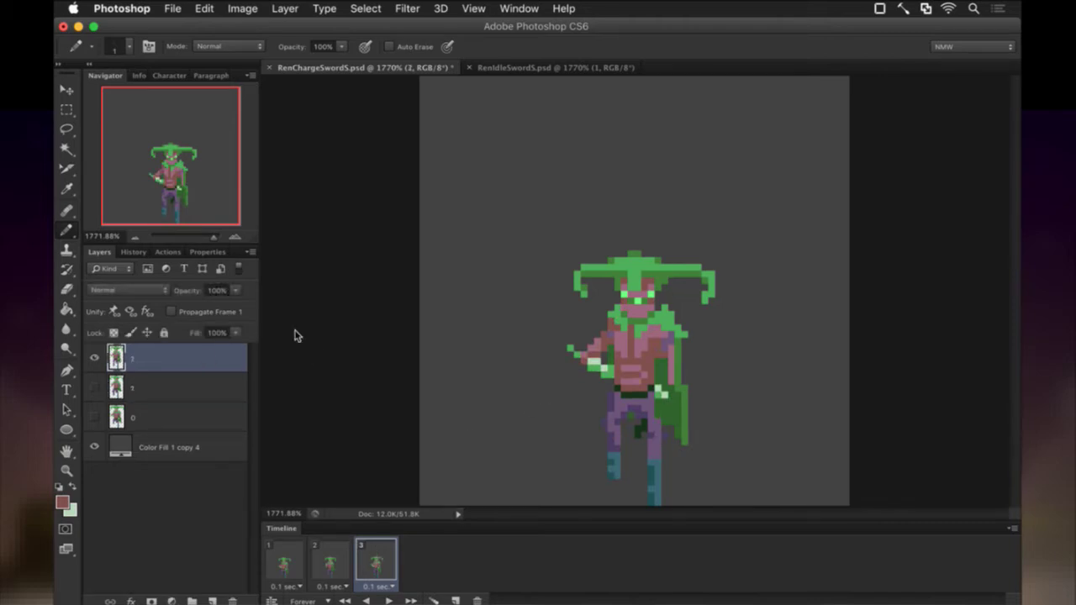
pyautogui.keyDown('alt'); pyautogui.click(643, 378); pyautogui.keyUp('alt')
pyautogui.keyDown('alt'); pyautogui.click(643, 388); pyautogui.keyUp('alt')
pyautogui.keyDown('alt'); pyautogui.click(650, 375); pyautogui.keyUp('alt')
pyautogui.keyDown('alt'); pyautogui.click(643, 390); pyautogui.keyUp('alt')
# Lighten the chest and the sword arm's shoulder in frame 3 with the chest's pink
pyautogui.press('alt')
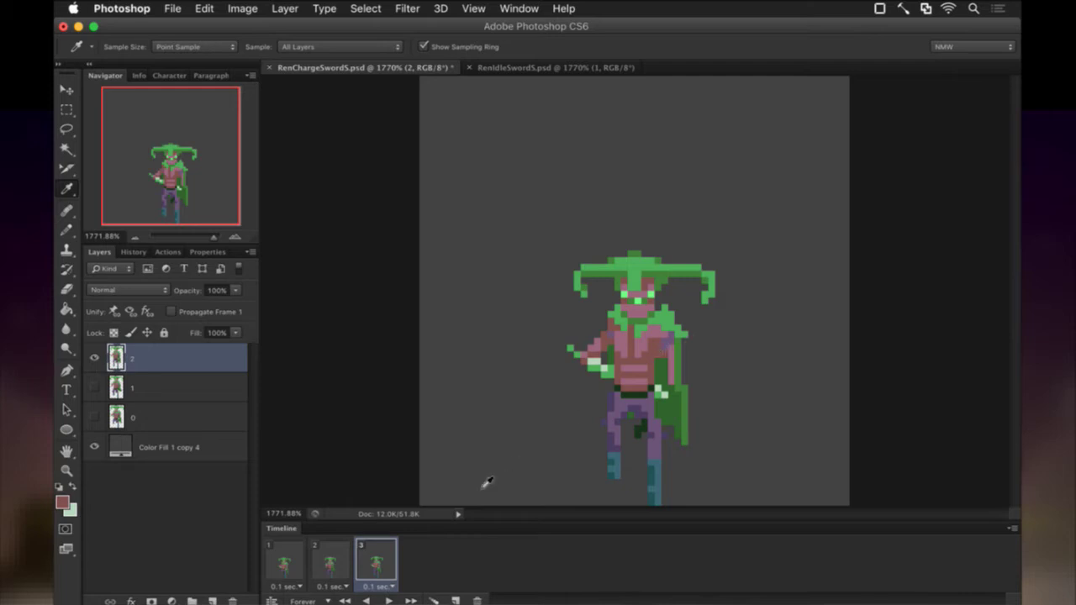
pyautogui.click(630, 347)
pyautogui.press('b')
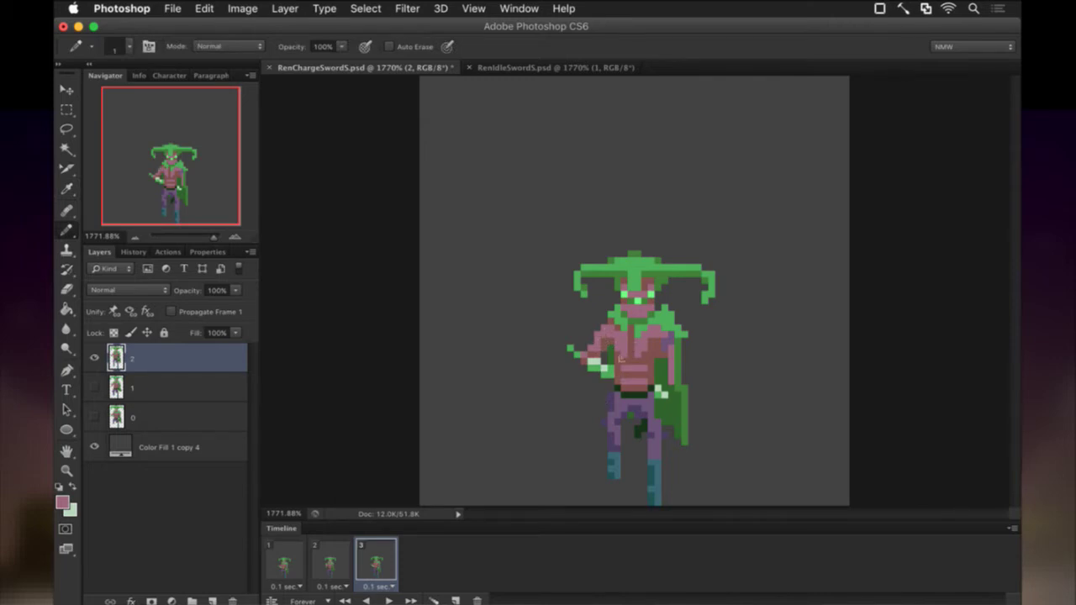
# Extend the cape's collar over the sword-side shoulder in frame 3 with its bright green
pyautogui.press('i')
pyautogui.click(619, 330)
pyautogui.press('b')
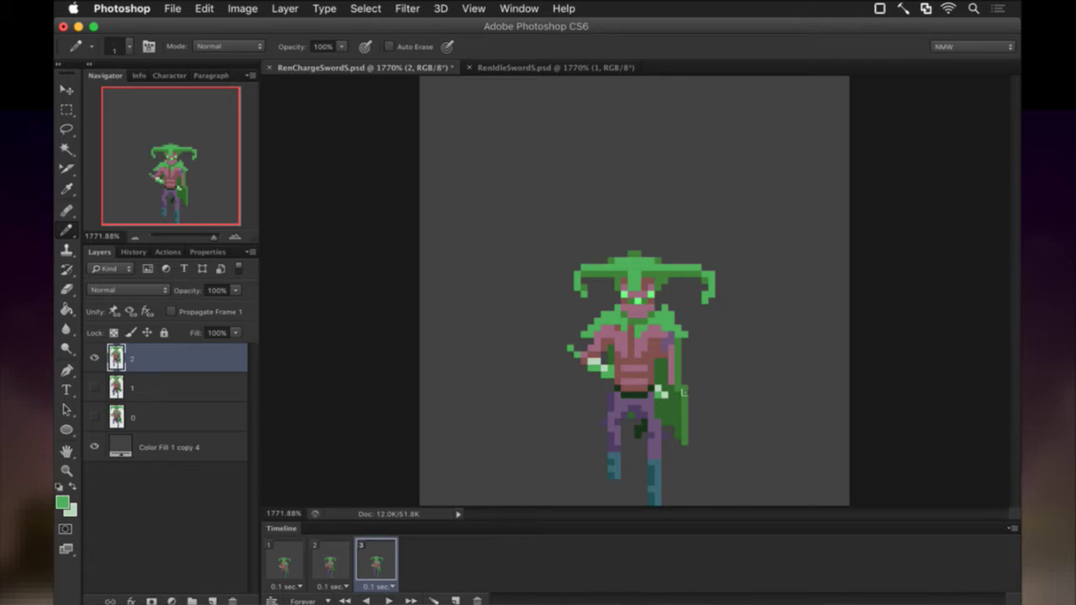
# Paint a reference swatch of the sword's pale green and mid green in the empty area beside frame 3's sprite
pyautogui.press('e')
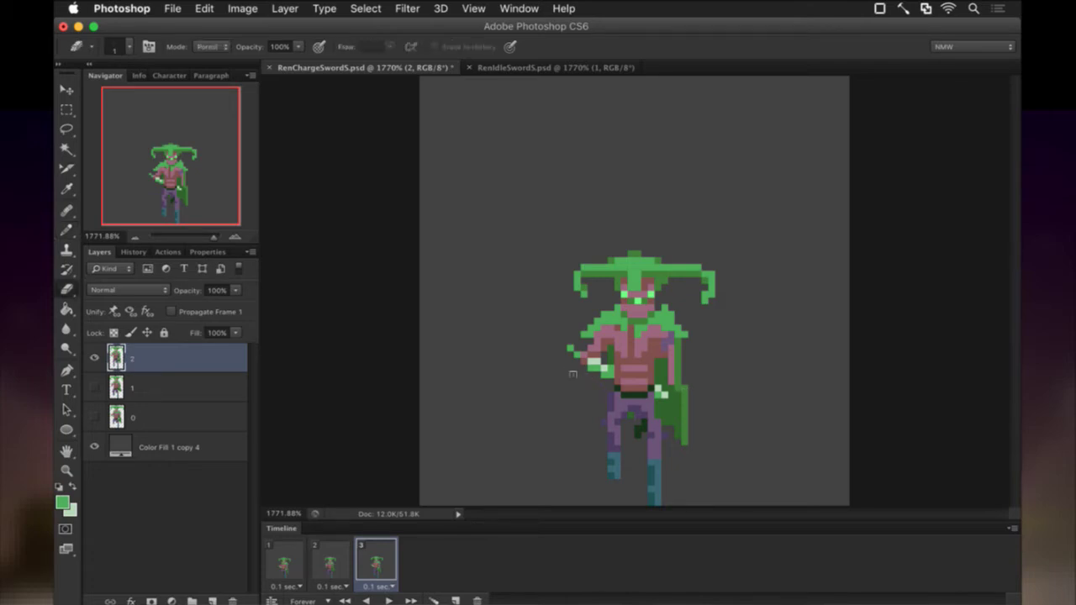
pyautogui.press('i')
pyautogui.click(602, 368)
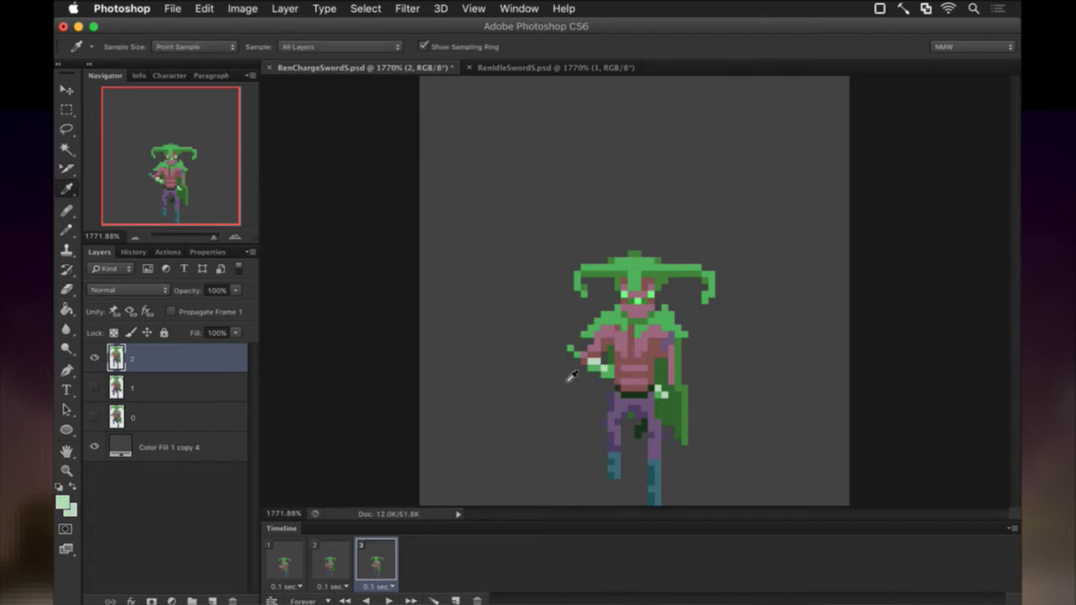
pyautogui.press('b')
pyautogui.click(509, 436)
pyautogui.click(513, 432)
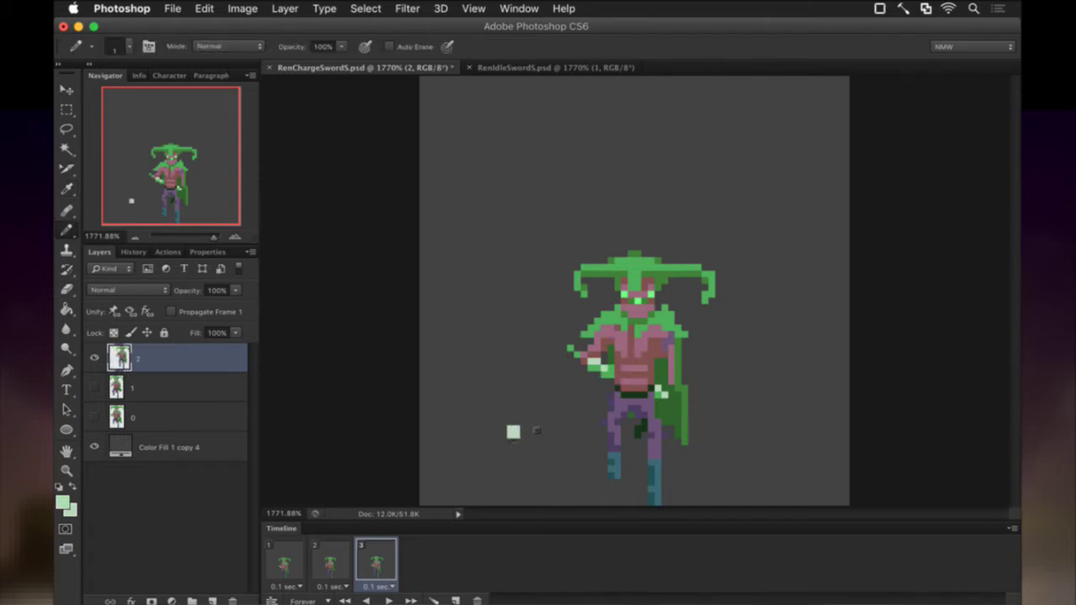
pyautogui.press('i')
pyautogui.click(617, 385)
pyautogui.press('b')
pyautogui.moveTo(516, 443); pyautogui.dragTo(516, 455)
pyautogui.press('e')
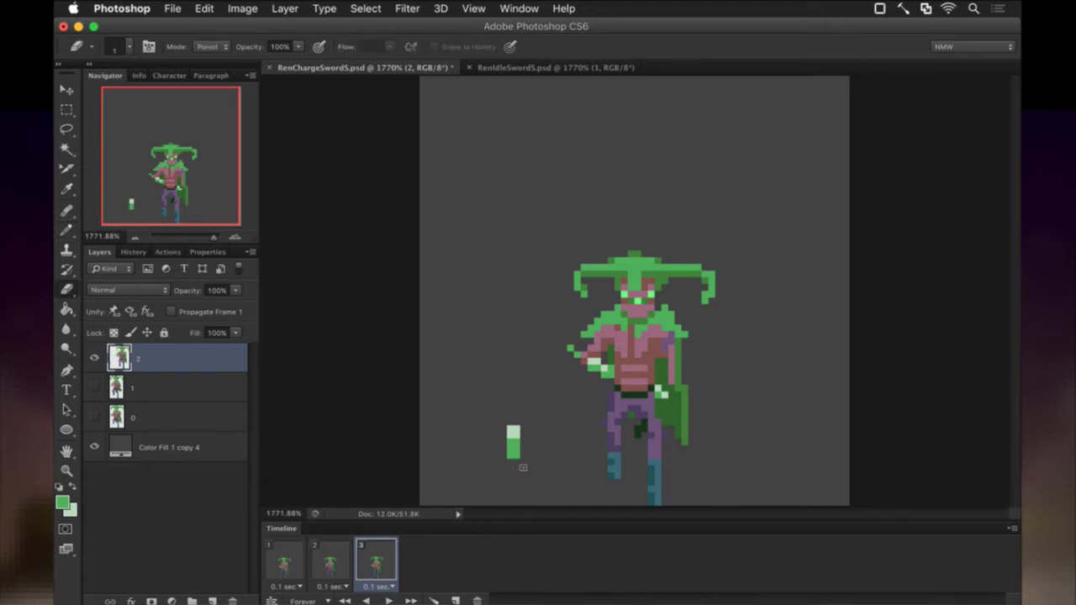
# Trim the excess green pixels off the reference swatch and touch up the sword arm's shading with dark red in frame 3
pyautogui.click(513, 454)
pyautogui.press('i')
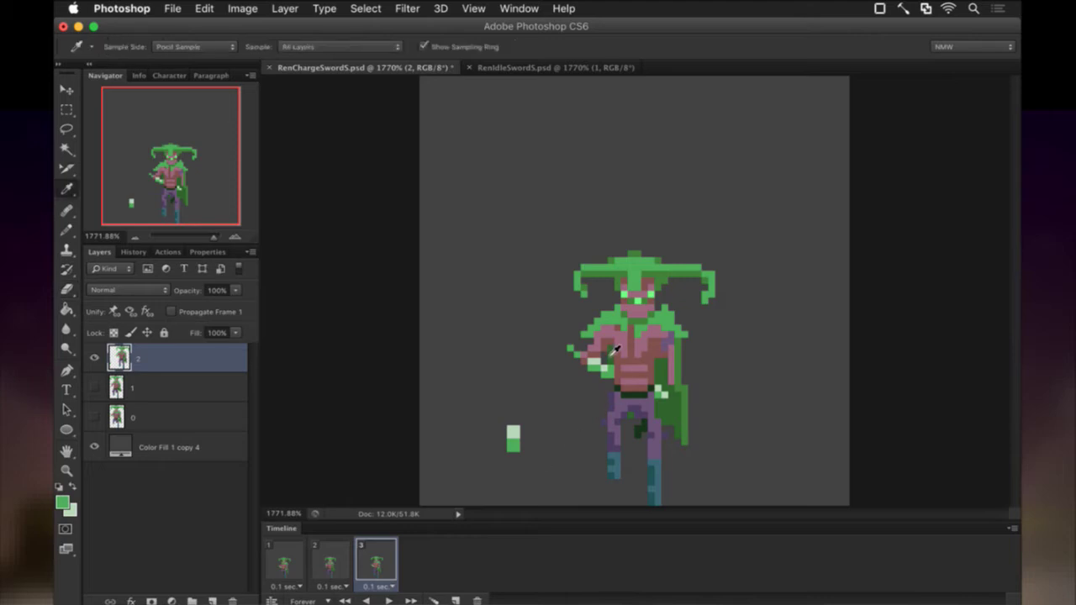
pyautogui.click(607, 353)
pyautogui.press('b')
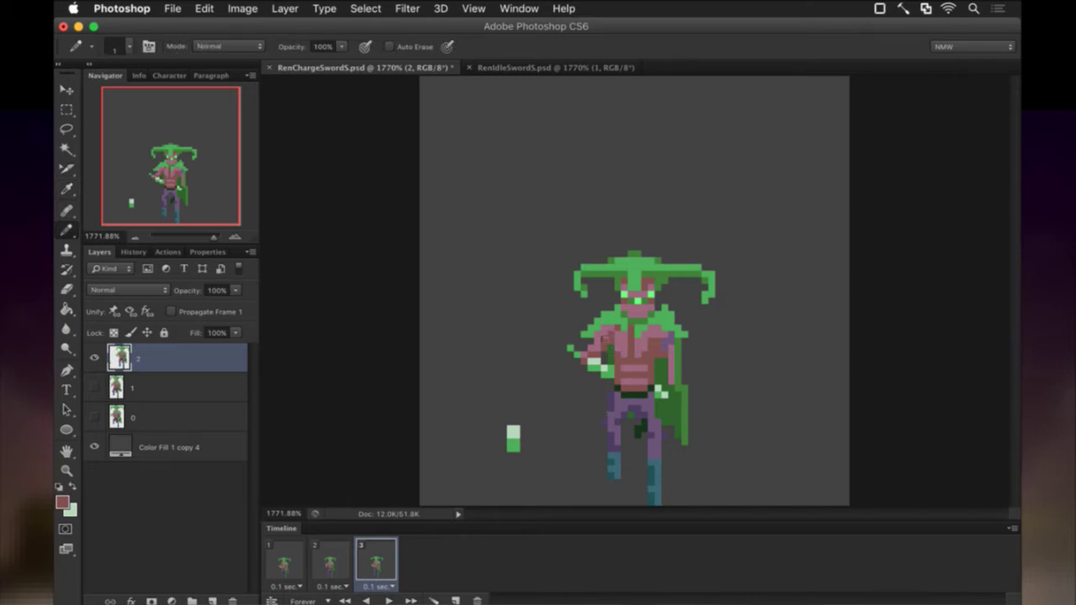
pyautogui.press('e')
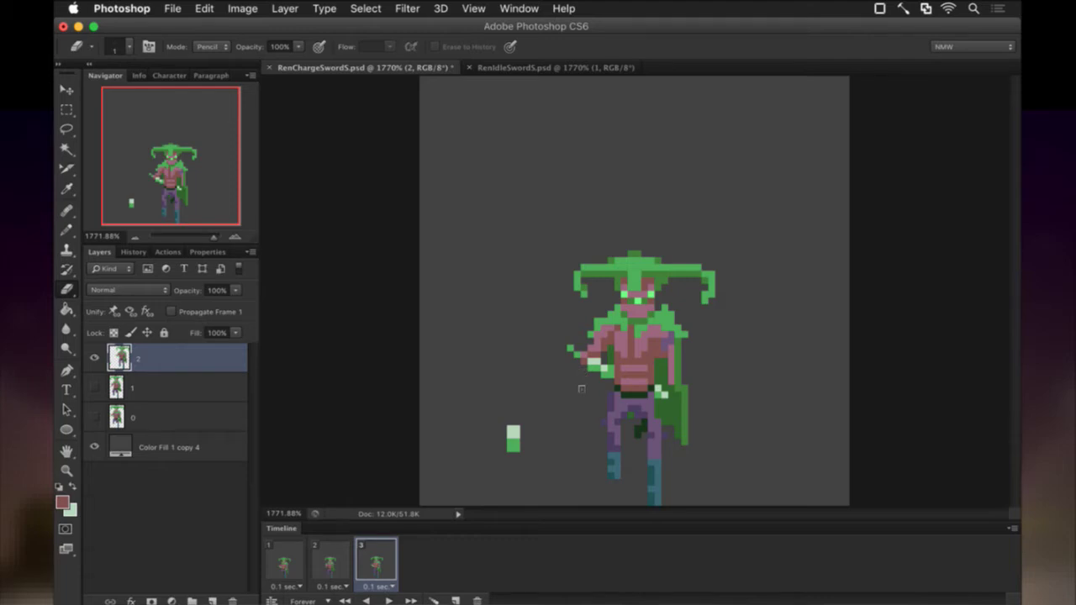
# Move the curled hat tip on the cape side one pixel inward in frame 3
pyautogui.press('m')
pyautogui.moveTo(689, 249); pyautogui.dragTo(732, 323)
pyautogui.press('v')
pyautogui.press('Left')
pyautogui.press('Up')
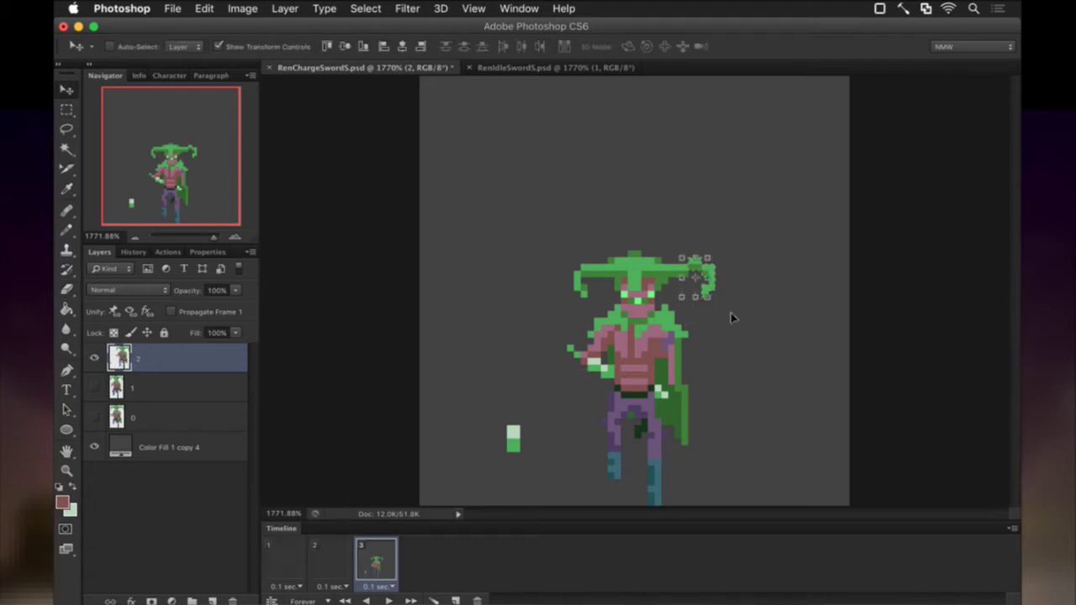
pyautogui.press('Down')
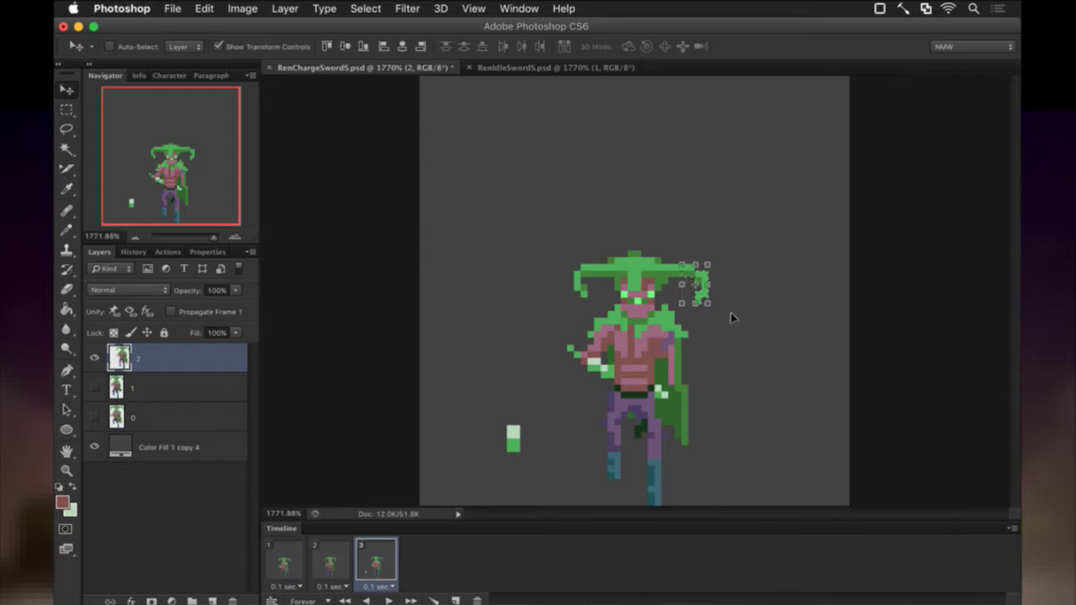
# Move the sword-side hat tip one pixel outward and one pixel down, and fill the gap in the brim with bright green
pyautogui.press('m')
pyautogui.click(505, 278)
pyautogui.moveTo(565, 263); pyautogui.dragTo(589, 299)
pyautogui.press('v')
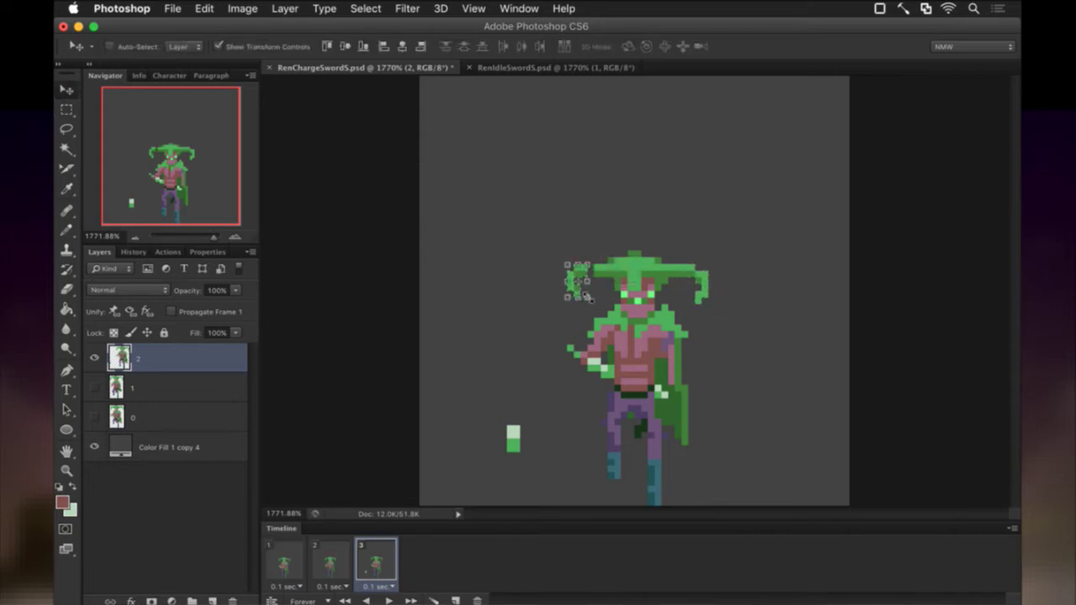
pyautogui.press('m')
pyautogui.hotkey('ctrl', 'd')
pyautogui.press('super+Down')
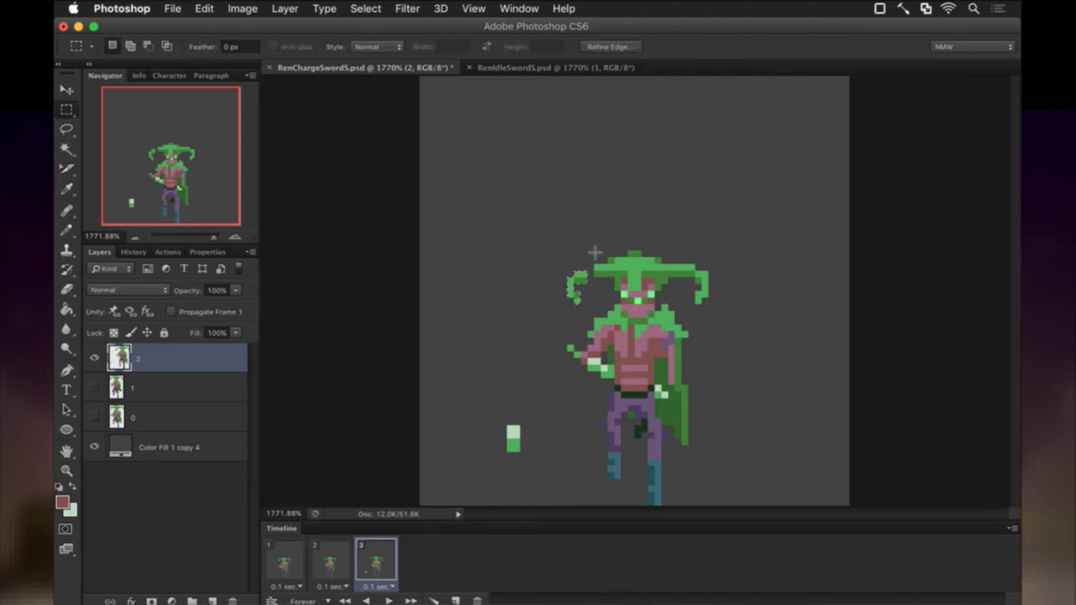
pyautogui.press('super+d')
pyautogui.press('i')
pyautogui.click(605, 276)
pyautogui.press('b')
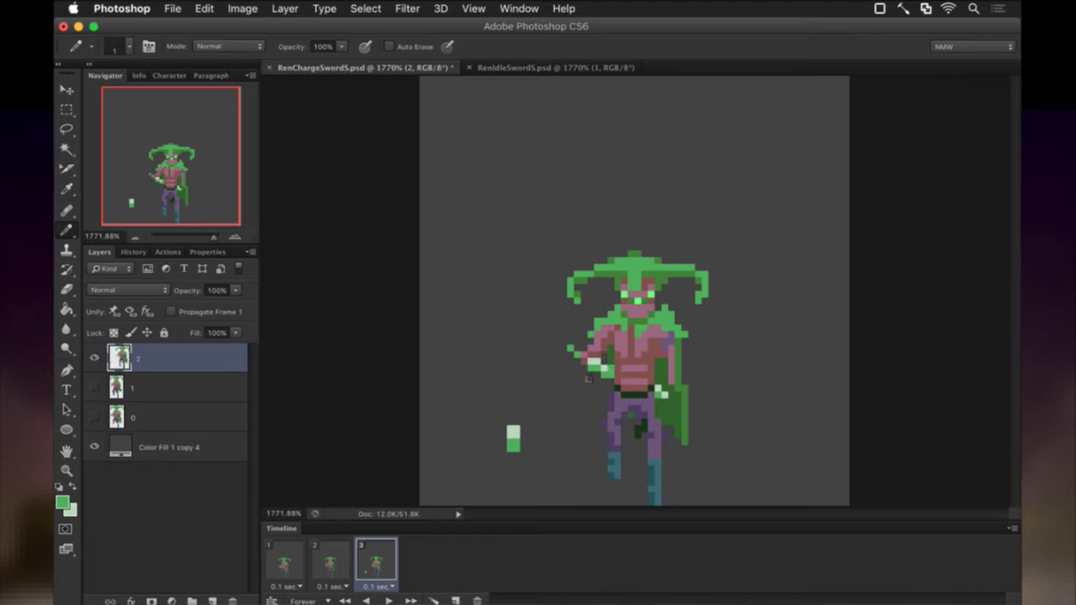
# Erase frame 3's sword with its hand and forearm, and paint over the cape-side hand with the cape's dark green
pyautogui.press('e')
pyautogui.moveTo(581, 371)
pyautogui.mouseDown()
pyautogui.moveTo(605, 387)
pyautogui.moveTo(611, 370)
pyautogui.moveTo(591, 370)
pyautogui.moveTo(617, 369)
pyautogui.mouseUp()
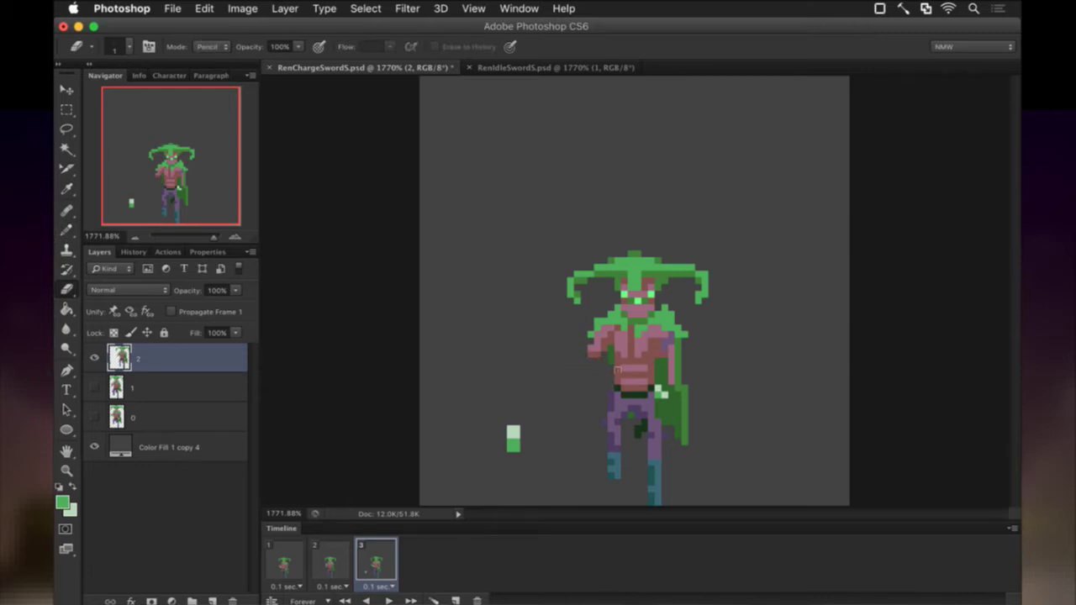
pyautogui.press('i')
pyautogui.click(659, 401)
pyautogui.press('b')
pyautogui.moveTo(659, 401); pyautogui.dragTo(666, 408)
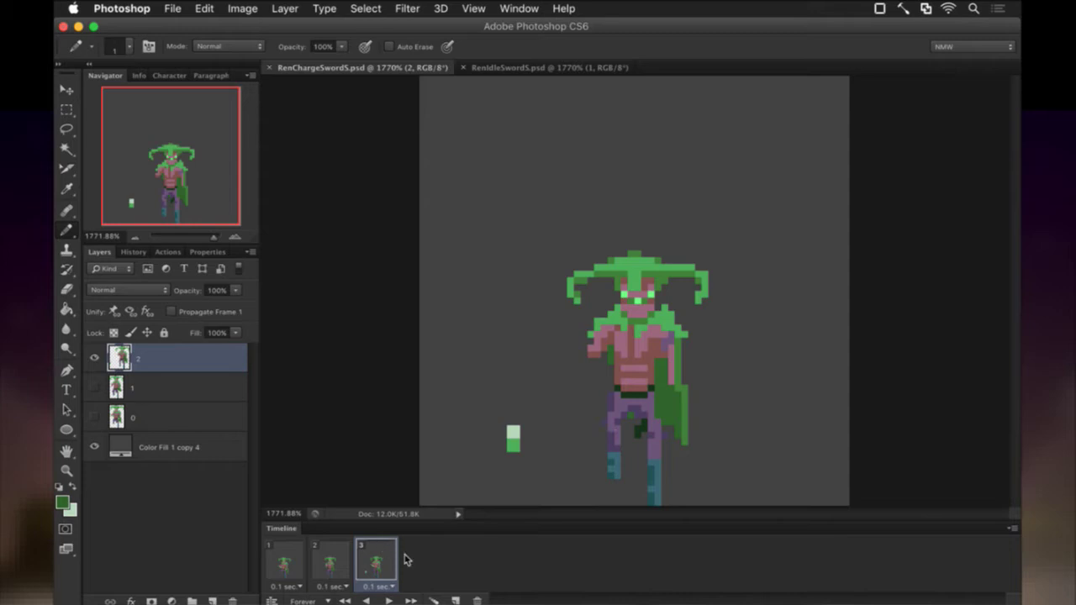
# Add a fourth animation frame and duplicate layer 2 for it
pyautogui.click(455, 598)
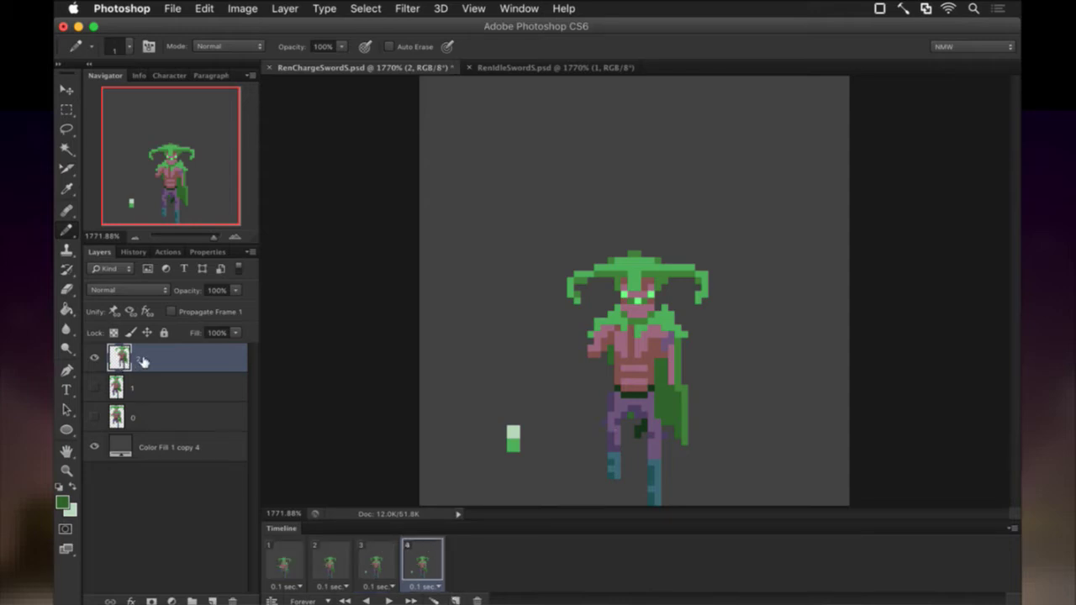
pyautogui.press('super+j')
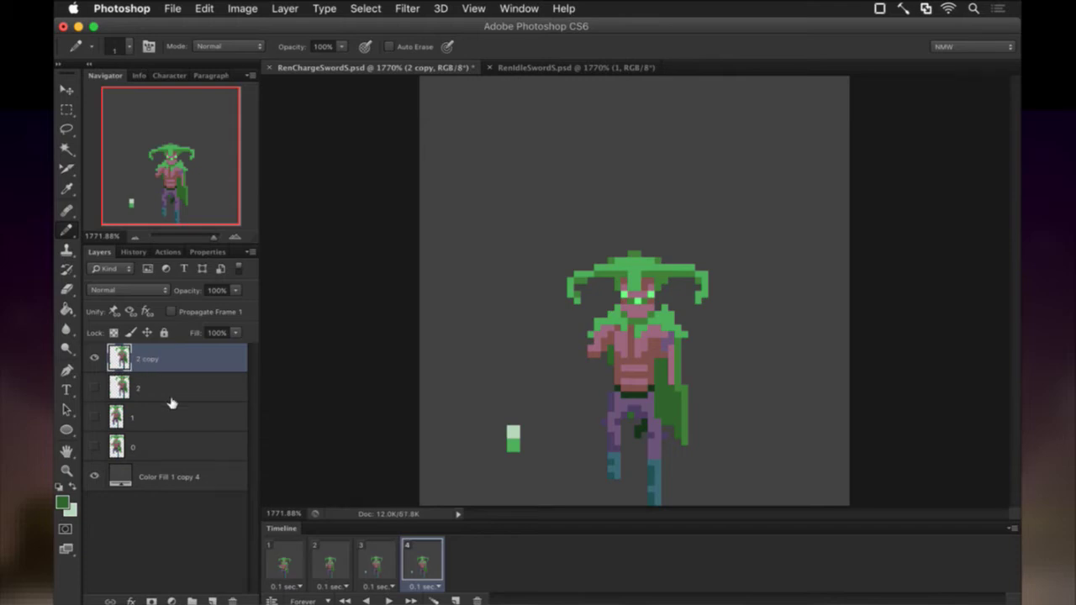
pyautogui.doubleClick(150, 360)
pyautogui.press('Return')
# Select the hat and head without the shoulder collar in frame 4 and move them one pixel down
pyautogui.press('i')
pyautogui.press('m')
pyautogui.moveTo(522, 240)
pyautogui.mouseDown()
pyautogui.moveTo(628, 252)
pyautogui.moveTo(771, 303)
pyautogui.moveTo(769, 311)
pyautogui.mouseUp()
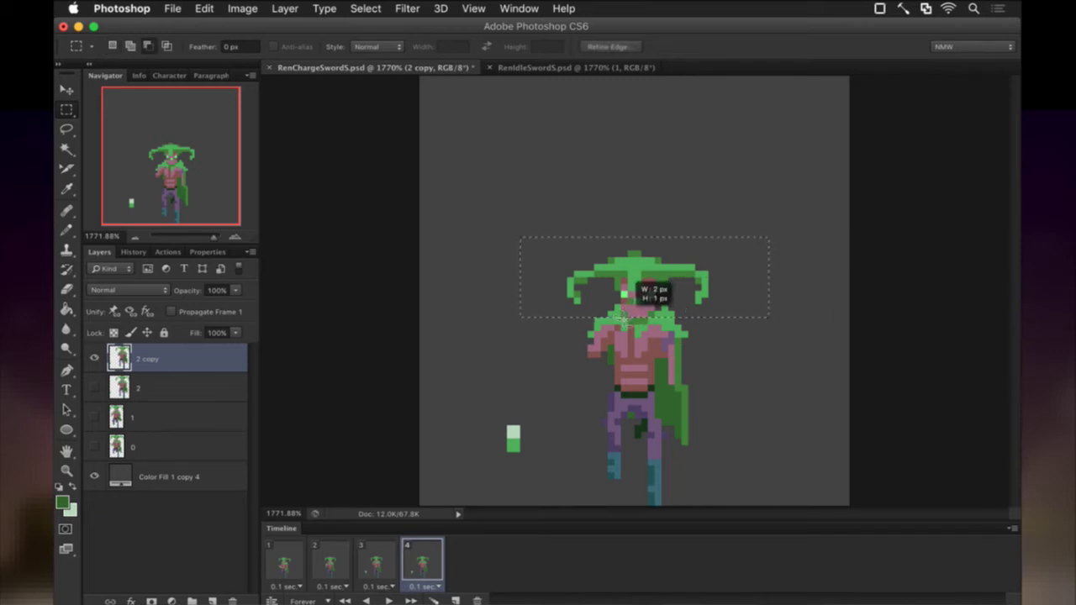
pyautogui.moveTo(659, 318); pyautogui.dragTo(655, 319)
pyautogui.press('v')
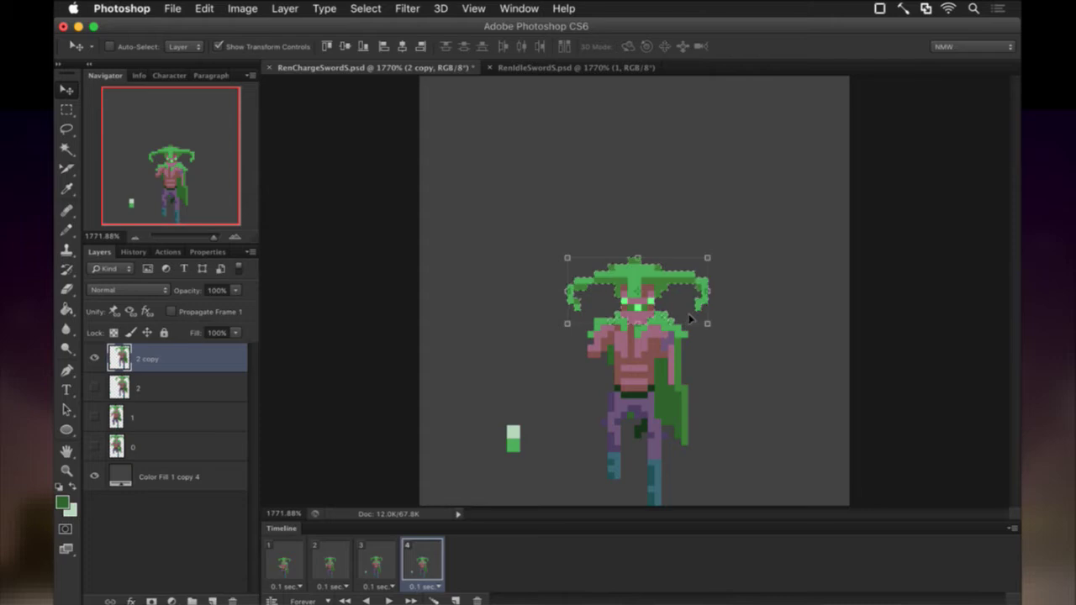
# Deselect the head and shade the cape-side collar next to the neck with the cape's medium green
pyautogui.press('m')
pyautogui.press('i')
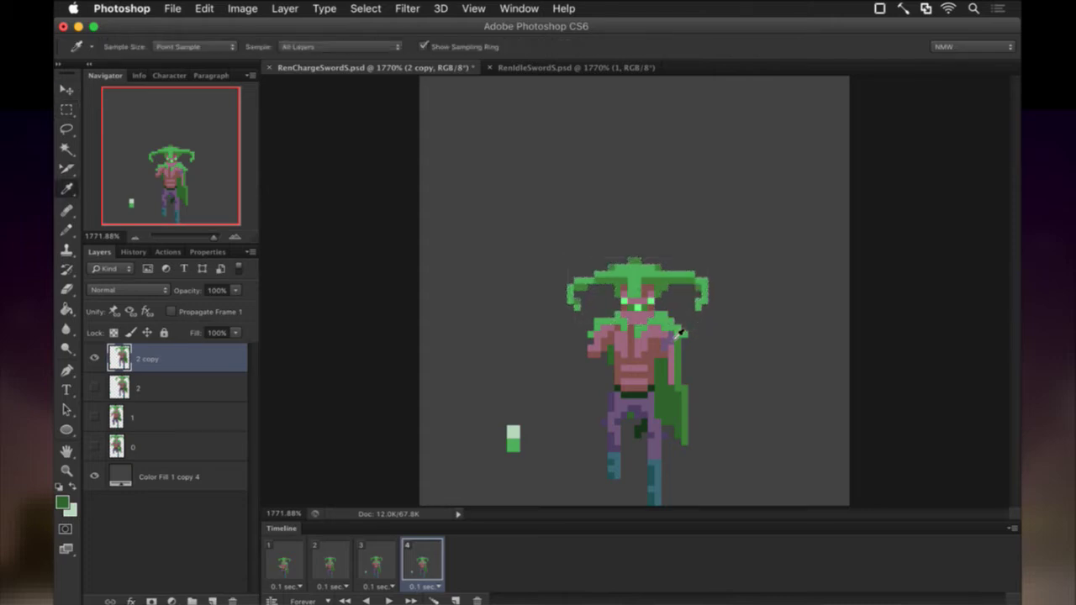
pyautogui.click(682, 354)
pyautogui.press('b')
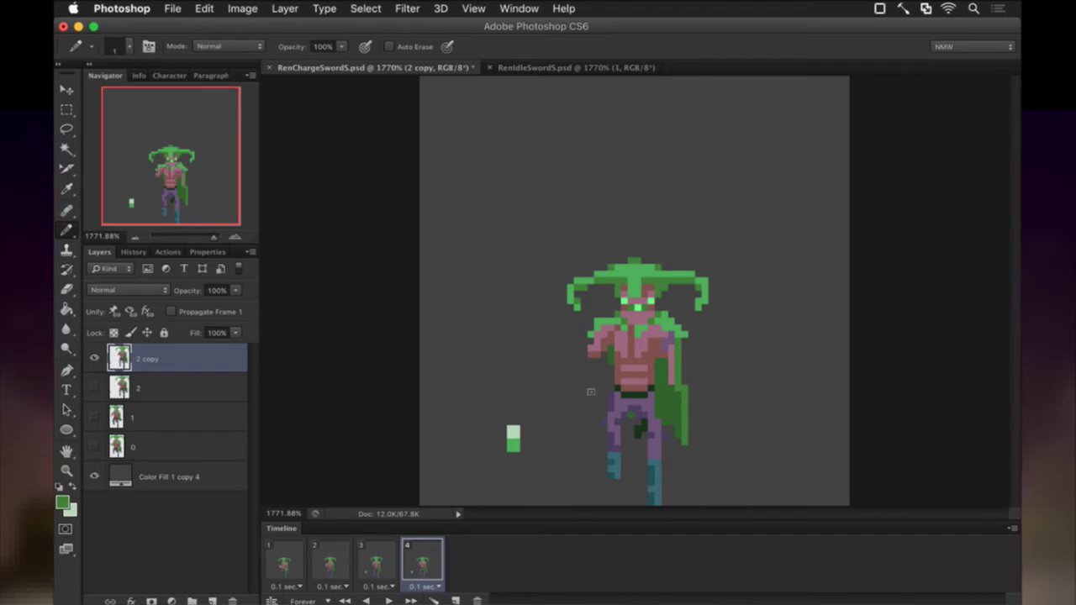
pyautogui.press('i')
pyautogui.click(516, 436)
pyautogui.press('b')
pyautogui.press('i')
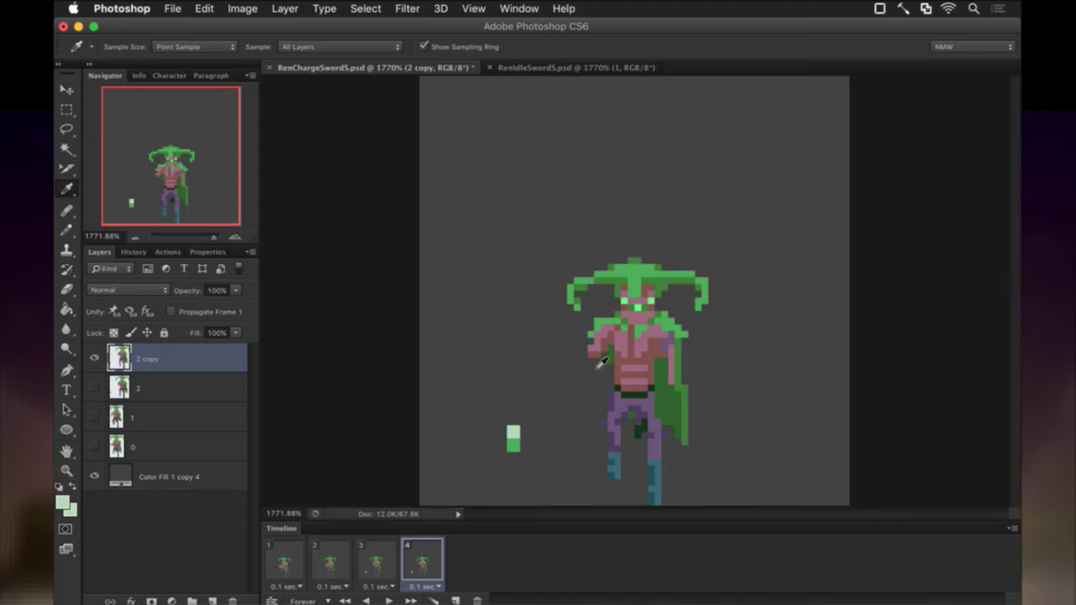
pyautogui.press('b')
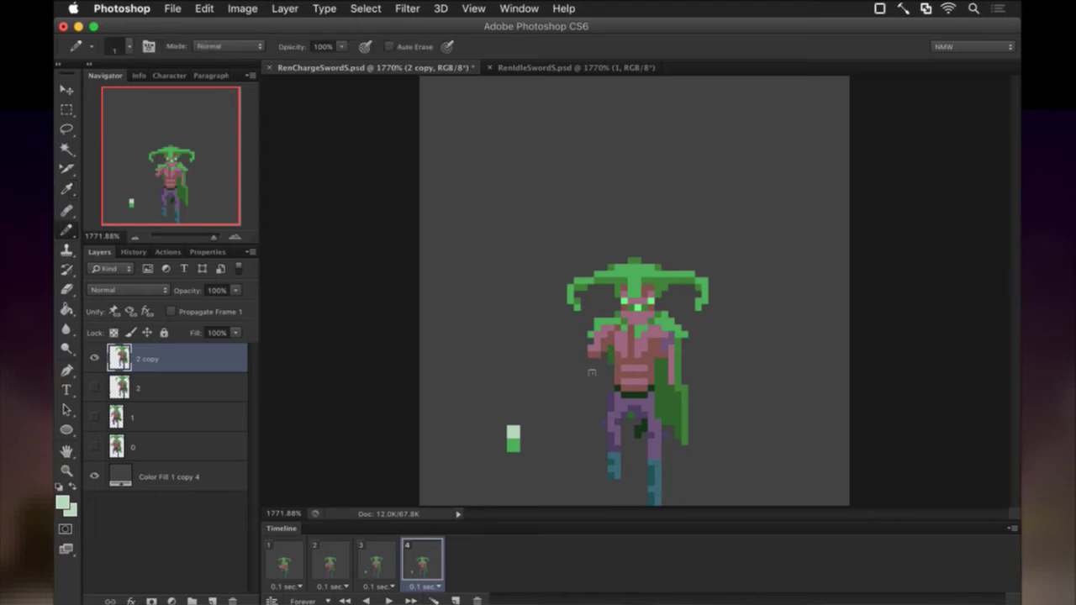
pyautogui.moveTo(591, 354)
pyautogui.mouseDown()
pyautogui.moveTo(603, 361)
pyautogui.moveTo(625, 332)
pyautogui.mouseUp()
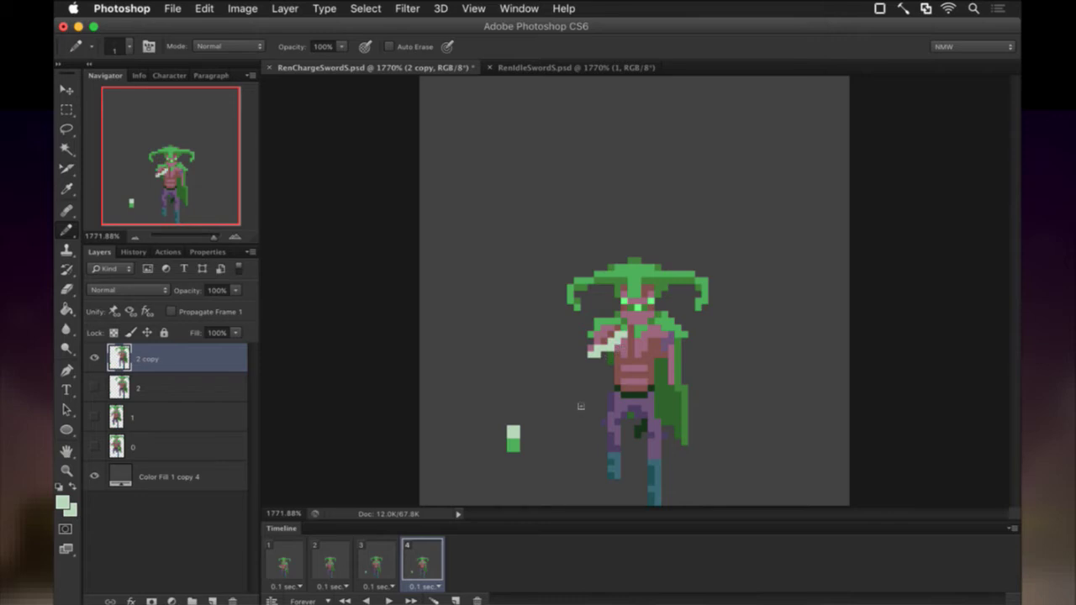
pyautogui.press('super+z')
# Redraw the sword arm in frame 4 with dark red so that it bends across the upper chest
pyautogui.press('i')
pyautogui.click(596, 341)
pyautogui.press('b')
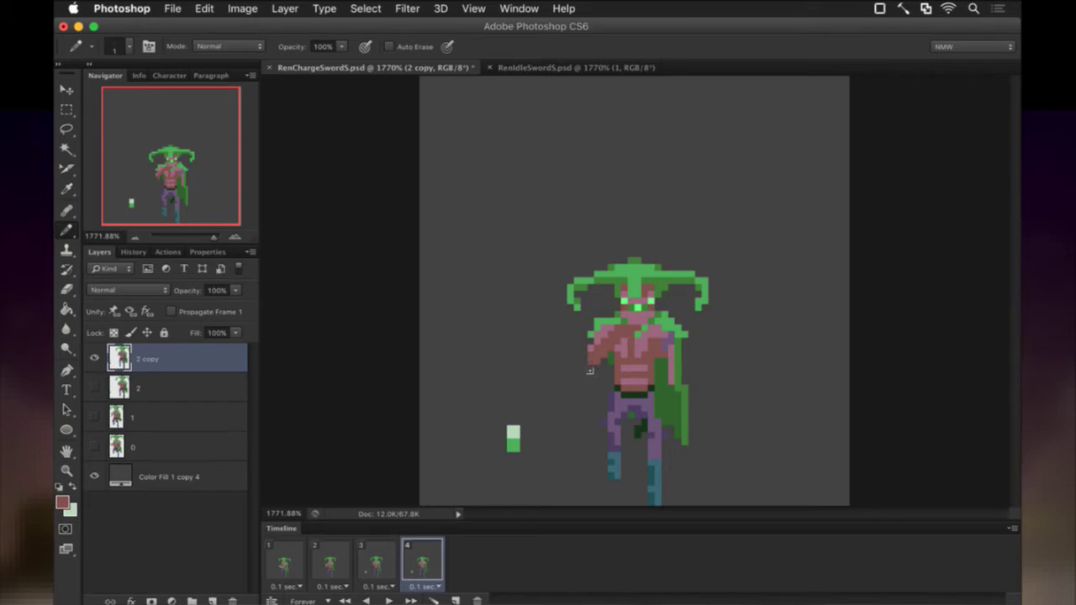
pyautogui.press('i')
pyautogui.click(597, 353)
pyautogui.press('b')
# Paint pink highlights on the bent sword arm and the hand in front of the chest
pyautogui.press('i')
pyautogui.click(602, 352)
pyautogui.press('b')
pyautogui.press('i')
pyautogui.click(618, 345)
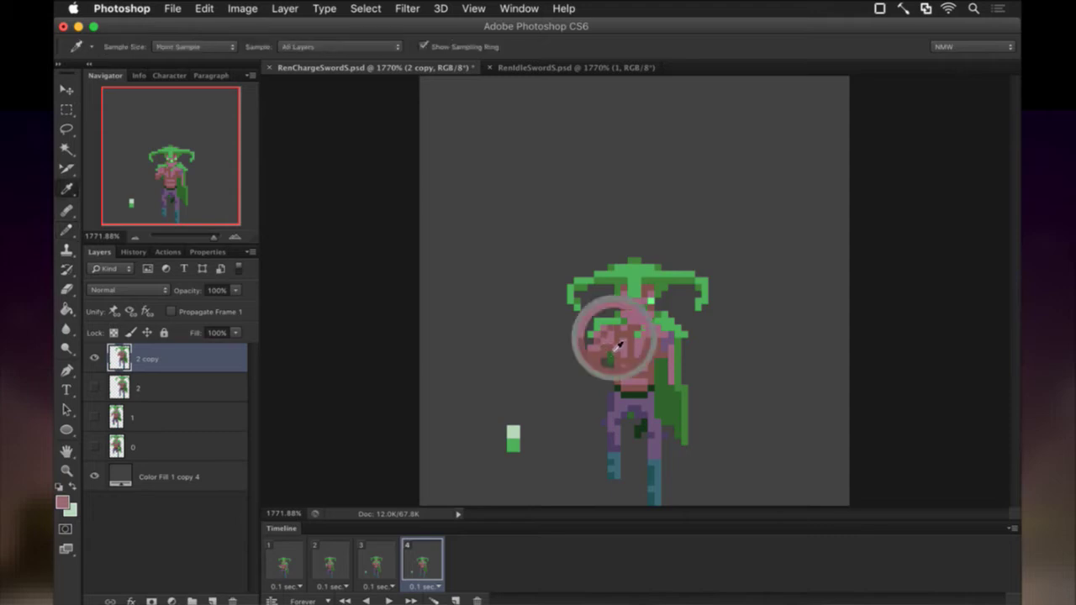
pyautogui.press('b')
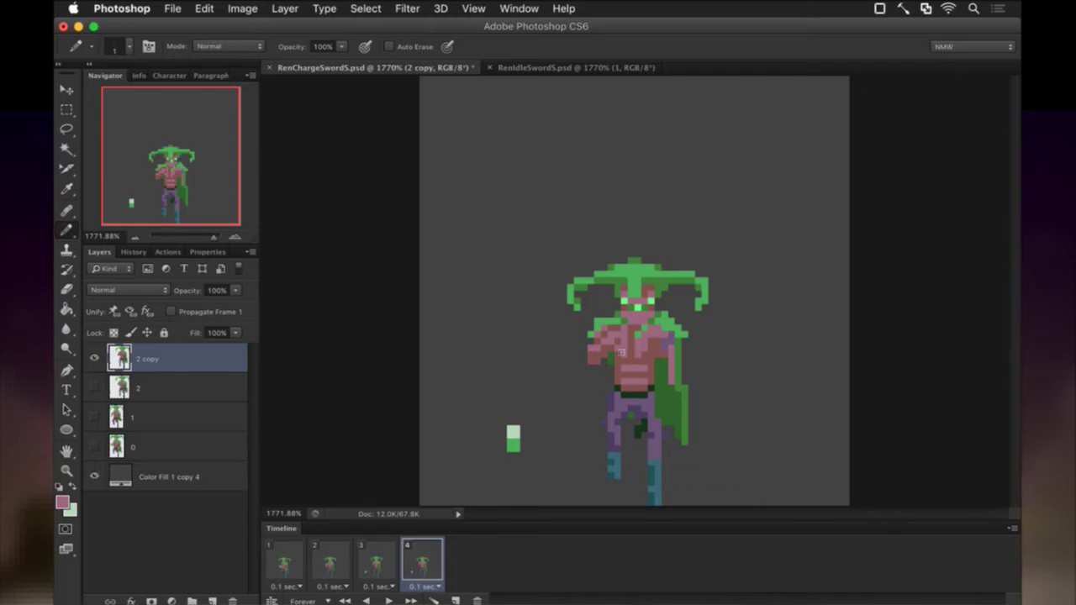
# Paint the first part of a diagonal sword blade from the chest down past the elbow with the swatch's pale green
pyautogui.press('i')
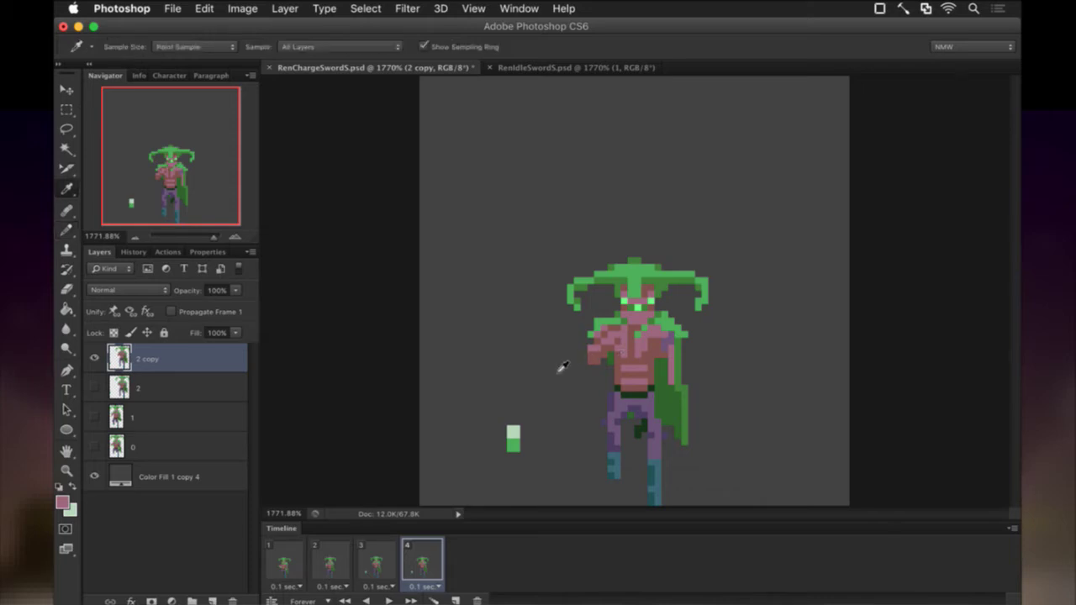
pyautogui.click(516, 451)
pyautogui.press('b')
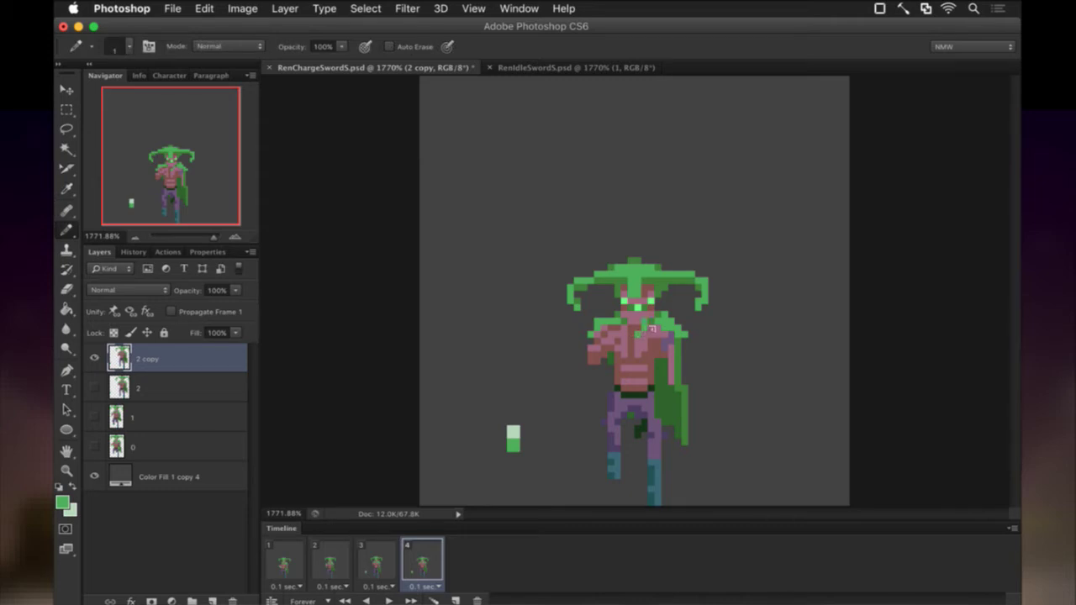
pyautogui.press('i')
pyautogui.click(517, 436)
pyautogui.press('b')
pyautogui.click(625, 348)
pyautogui.click(618, 348)
pyautogui.click(613, 353)
pyautogui.click(606, 360)
pyautogui.click(591, 367)
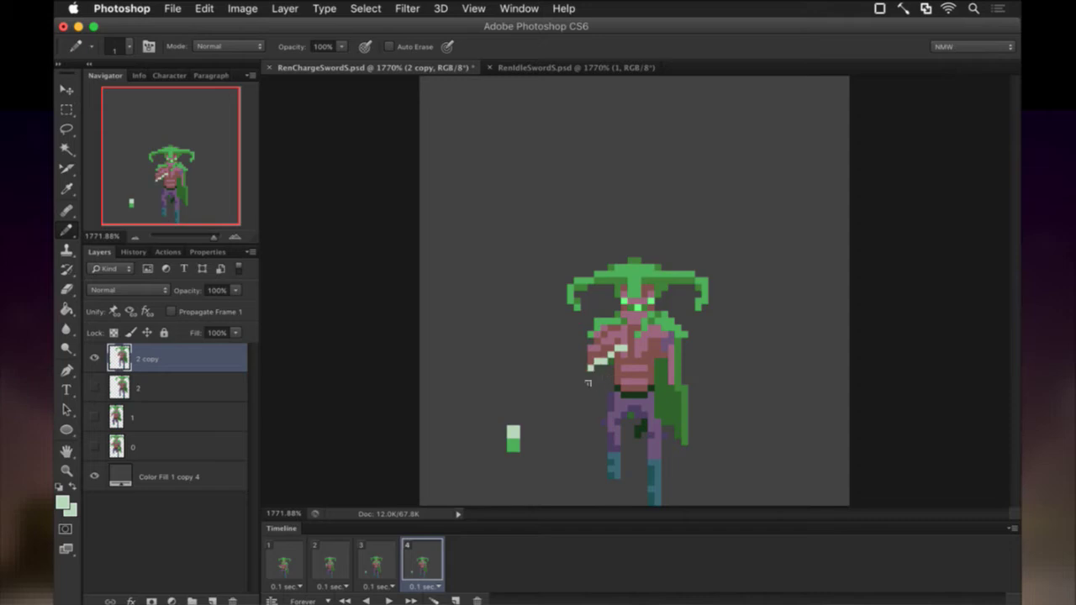
# Extend the pale green blade outward and down beyond the arm, erasing the misplaced end pixel
pyautogui.click(585, 373)
pyautogui.click(571, 375)
pyautogui.click(579, 375)
pyautogui.press('e')
pyautogui.click(571, 375)
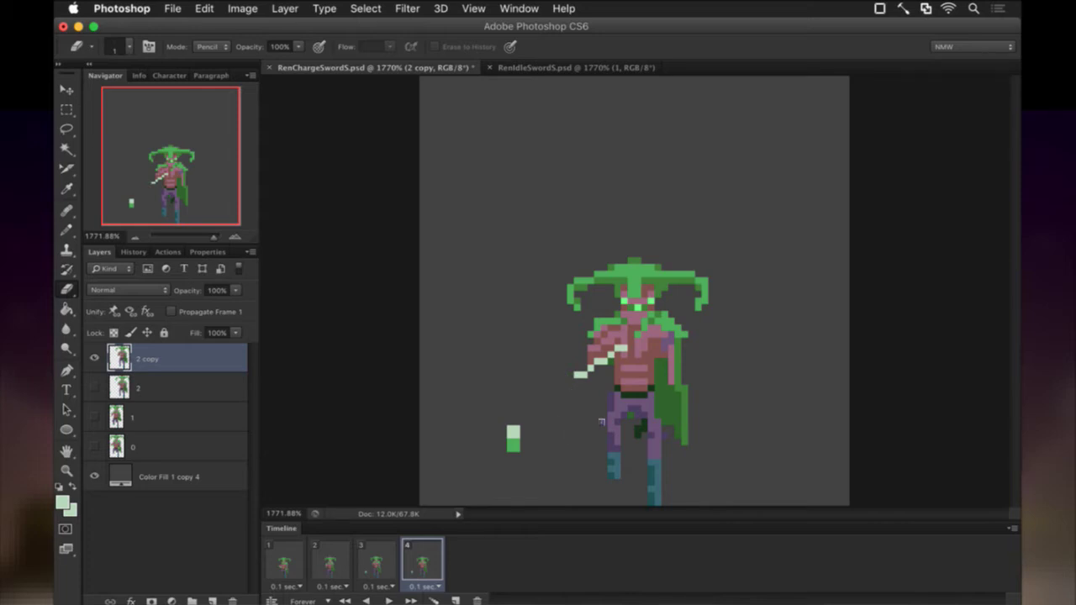
pyautogui.press('b')
pyautogui.click(571, 381)
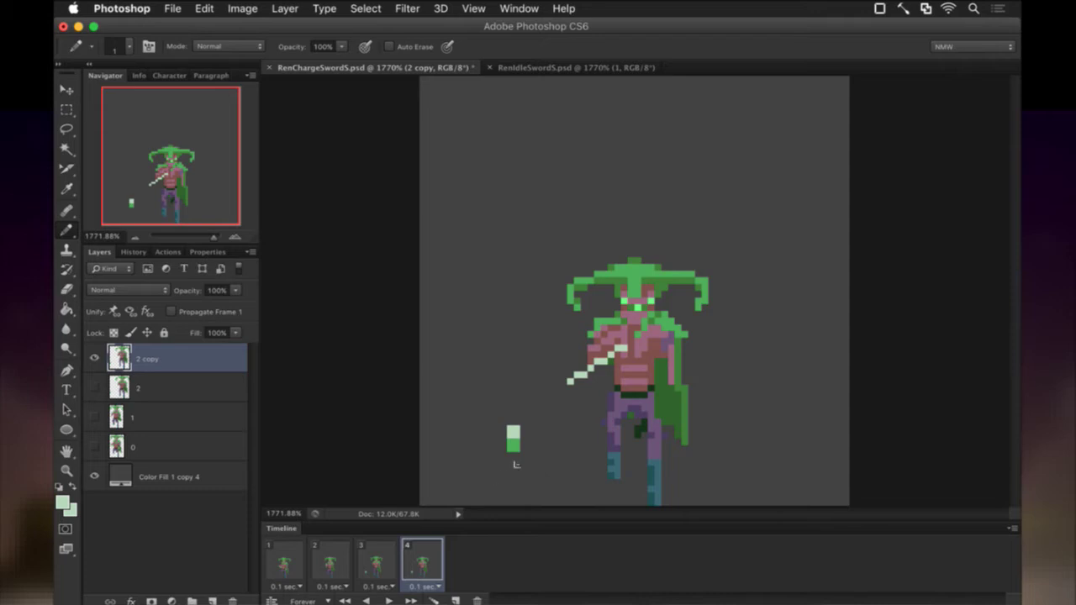
# Line the blade's lower edge with the swatch's mid green and add a pale green pixel at its tip
pyautogui.keyDown('alt'); pyautogui.click(514, 445); pyautogui.keyUp('alt')
pyautogui.press('i')
pyautogui.click(515, 438)
pyautogui.press('b')
pyautogui.click(564, 388)
pyautogui.press('e')
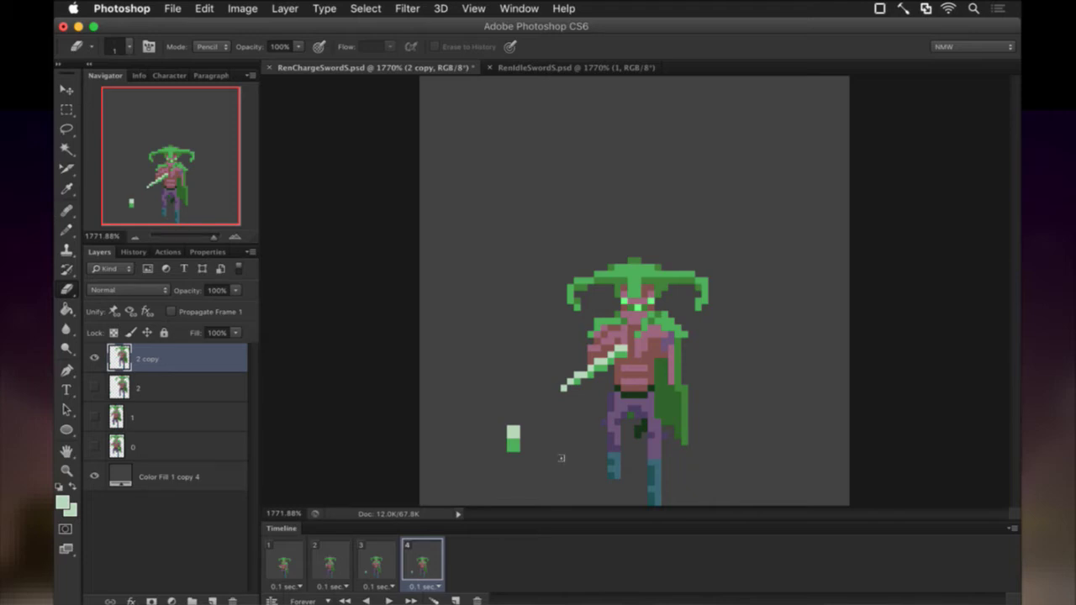
# Select the sword, the bent arm and the adjoining collar in frame 4 and move them one pixel outward and one pixel down
pyautogui.press('m')
pyautogui.moveTo(533, 317); pyautogui.dragTo(626, 366)
pyautogui.keyDown('shift'); pyautogui.moveTo(533, 354); pyautogui.dragTo(609, 391); pyautogui.keyUp('shift')
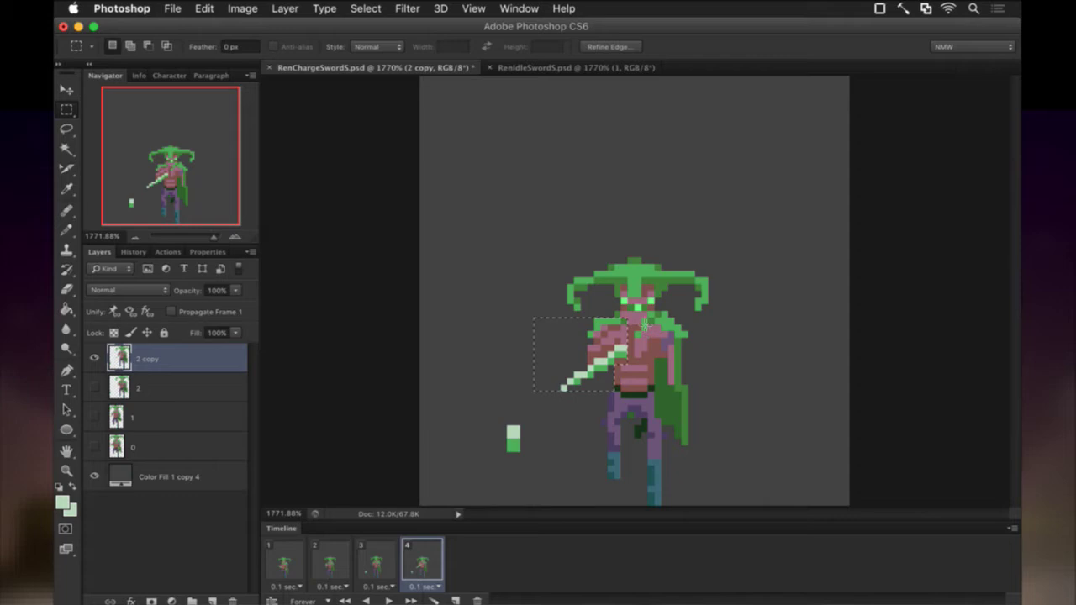
pyautogui.keyDown('shift'); pyautogui.click(647, 335); pyautogui.keyUp('shift')
pyautogui.press('alt')
pyautogui.moveTo(631, 313); pyautogui.dragTo(650, 337)
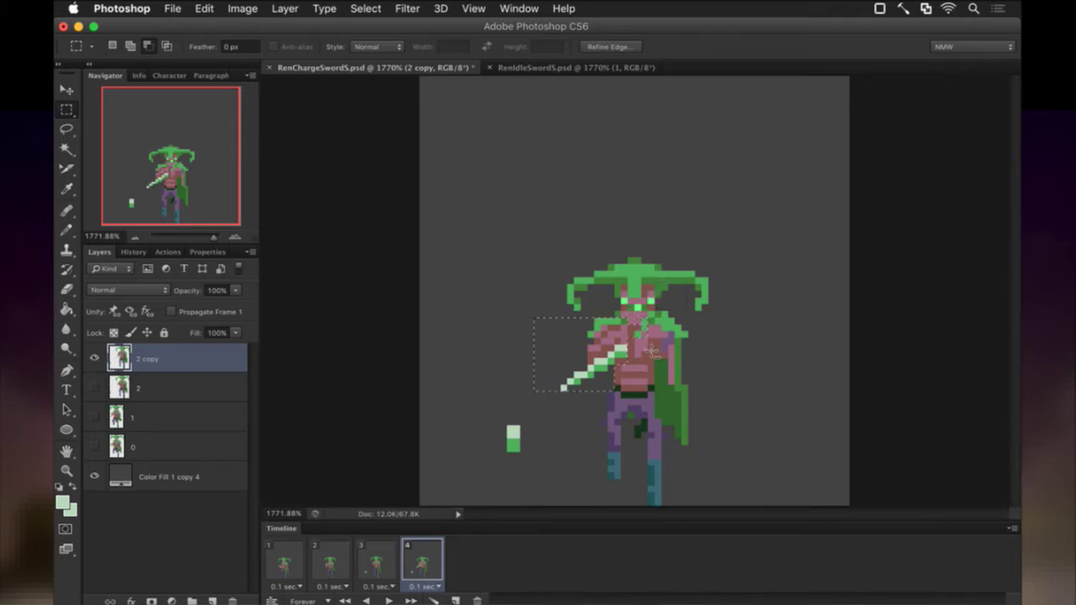
pyautogui.press('v')
pyautogui.press('Left')
pyautogui.press('Down')
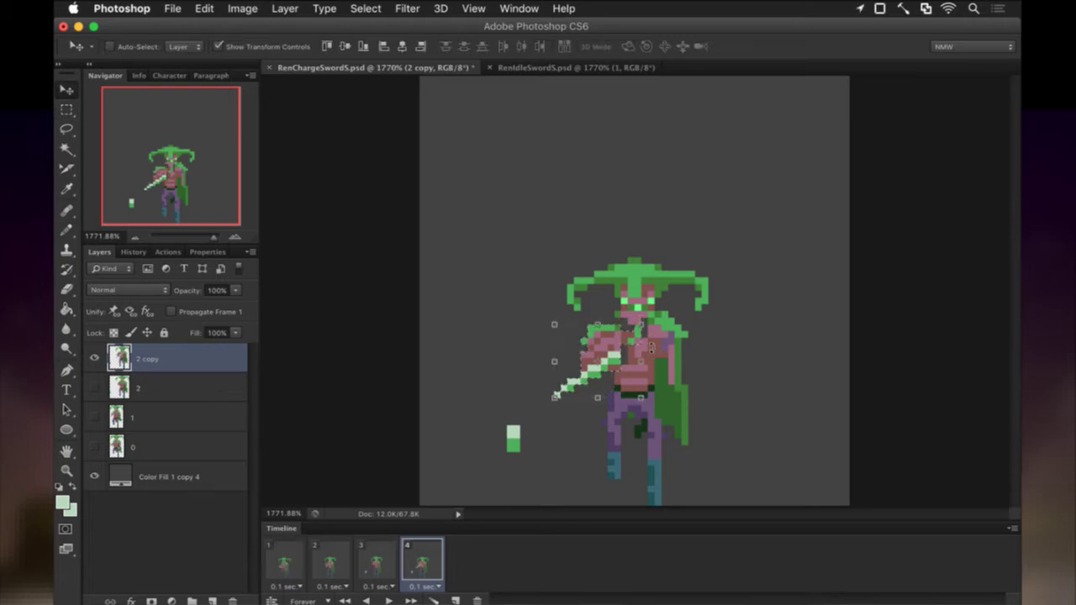
pyautogui.press('m')
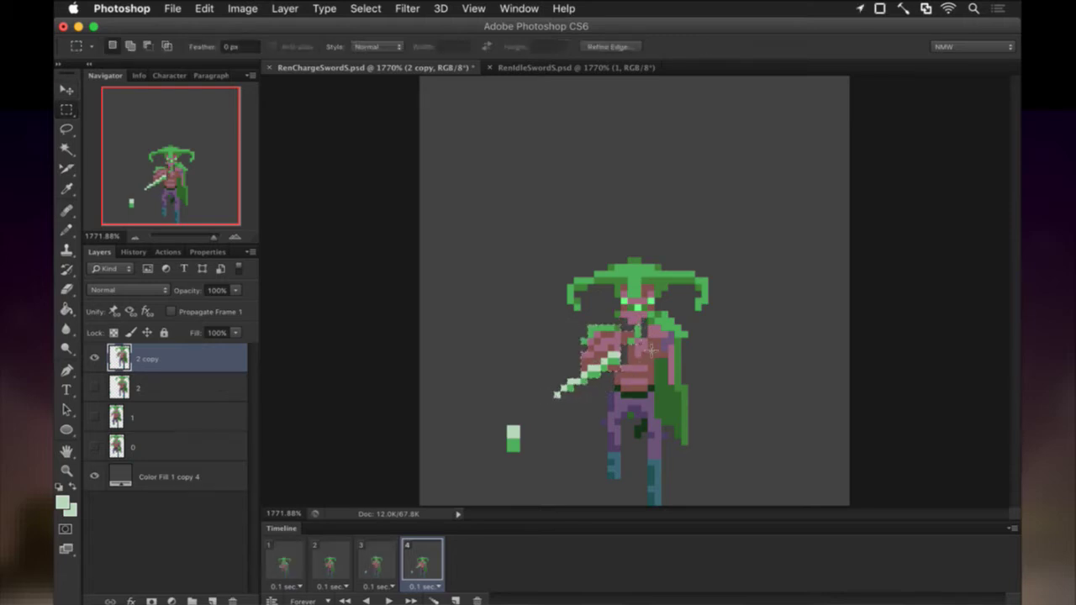
# Select the green collar over the sword-side shoulder and move it one pixel up and one pixel toward the neck
pyautogui.click(533, 330)
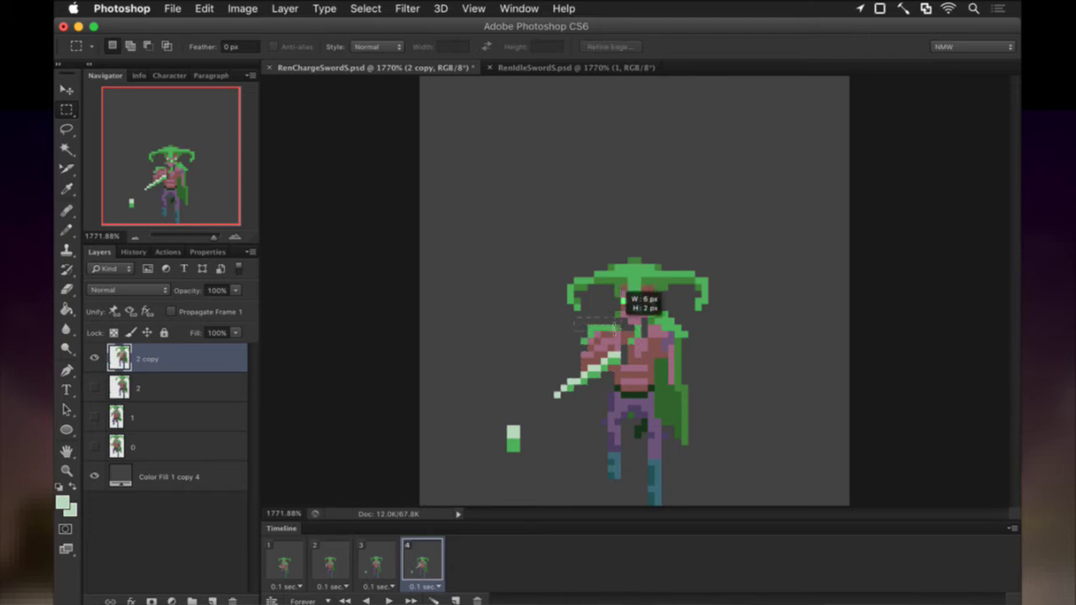
pyautogui.moveTo(621, 328)
pyautogui.mouseDown()
pyautogui.moveTo(585, 336)
pyautogui.moveTo(620, 345)
pyautogui.mouseUp()
pyautogui.hotkey('ctrl', 'Up')
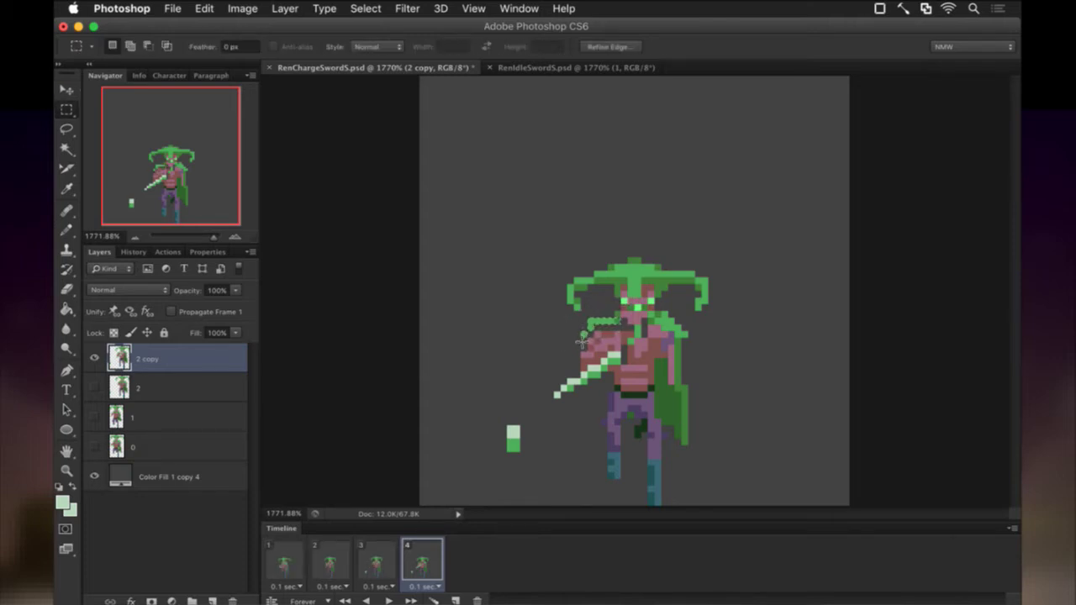
pyautogui.hotkey('ctrl', 'Right')
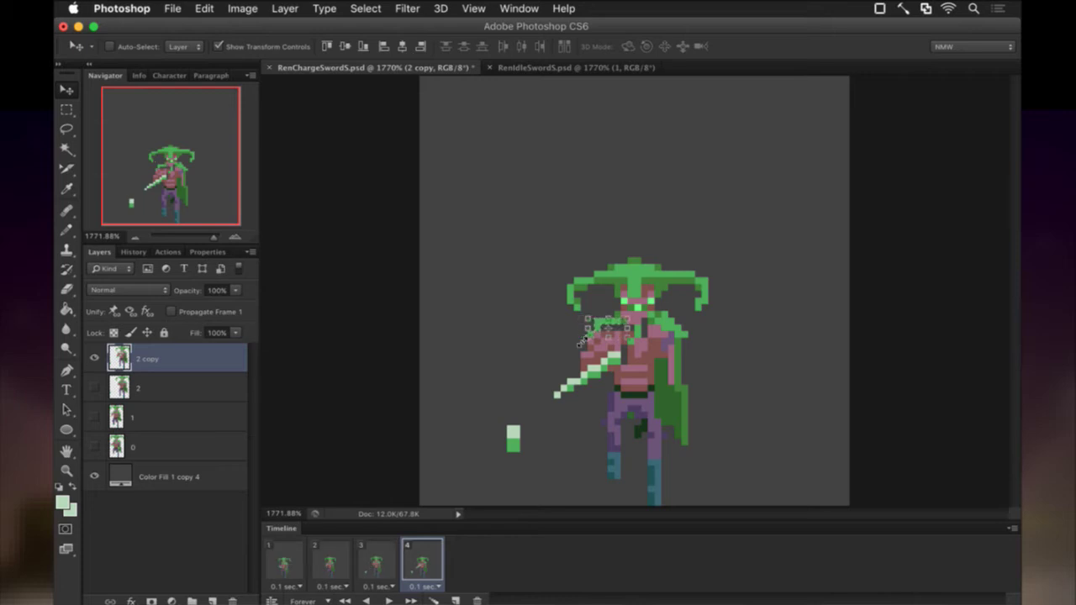
# Fill the gap under the sword-side collar in frame 4 with the arm's reddish skin tone
pyautogui.press('i')
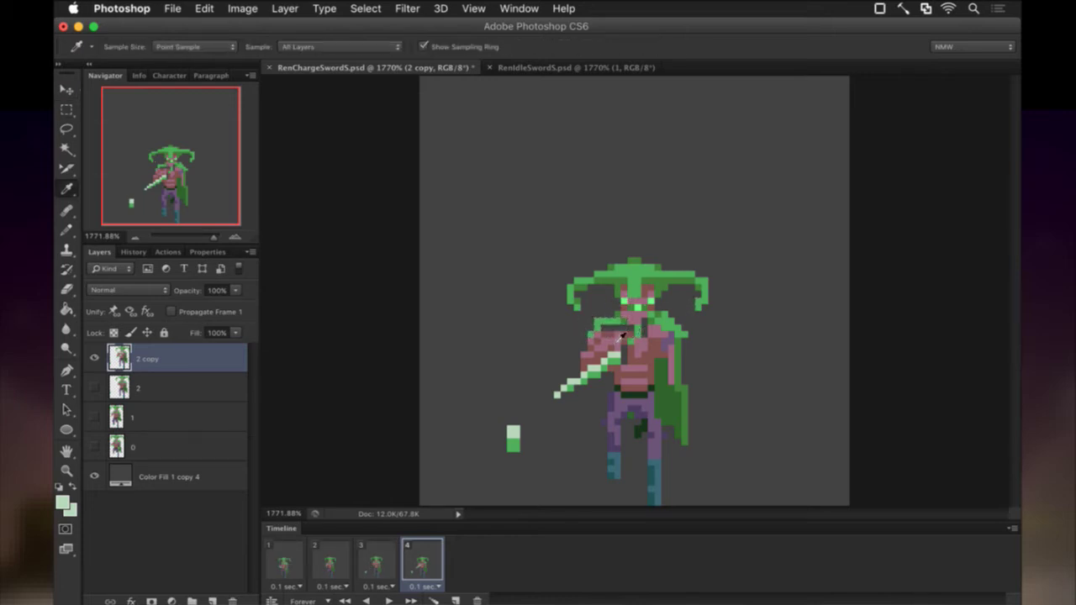
pyautogui.click(606, 341)
pyautogui.press('b')
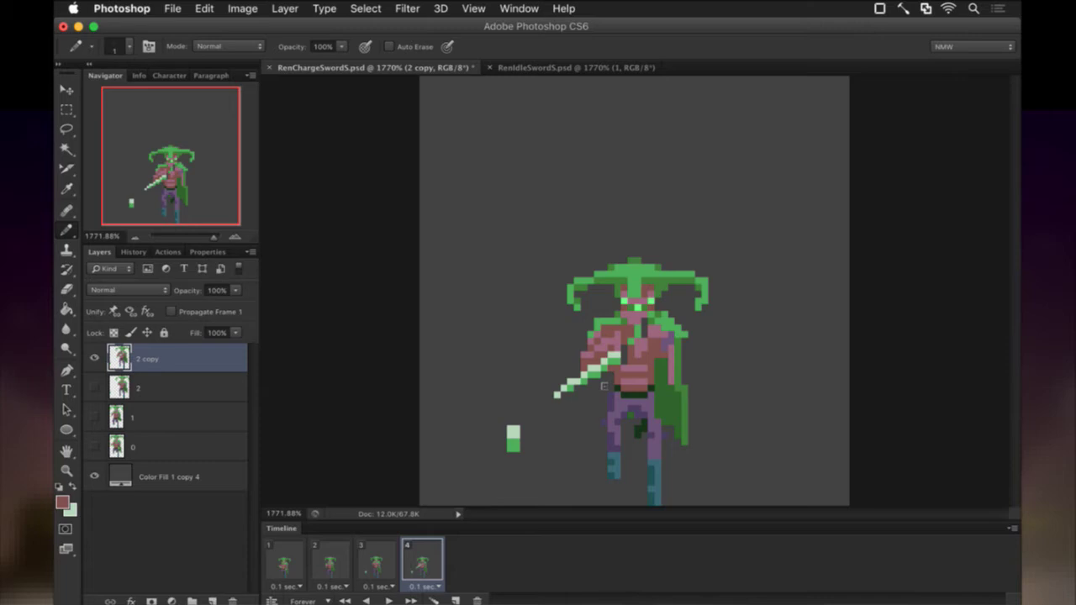
# Draw the cape hanging below the sword arm in dark green, with a lighter green outer edge
pyautogui.click(671, 382)
pyautogui.press('b')
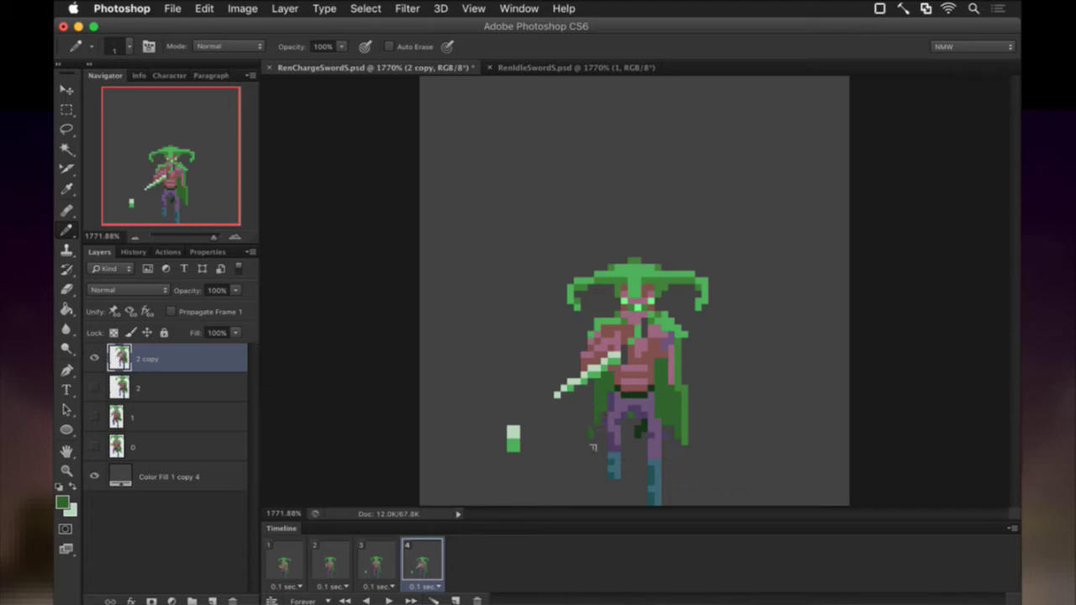
pyautogui.moveTo(593, 433); pyautogui.dragTo(594, 411)
pyautogui.keyDown('alt'); pyautogui.click(690, 402); pyautogui.keyUp('alt')
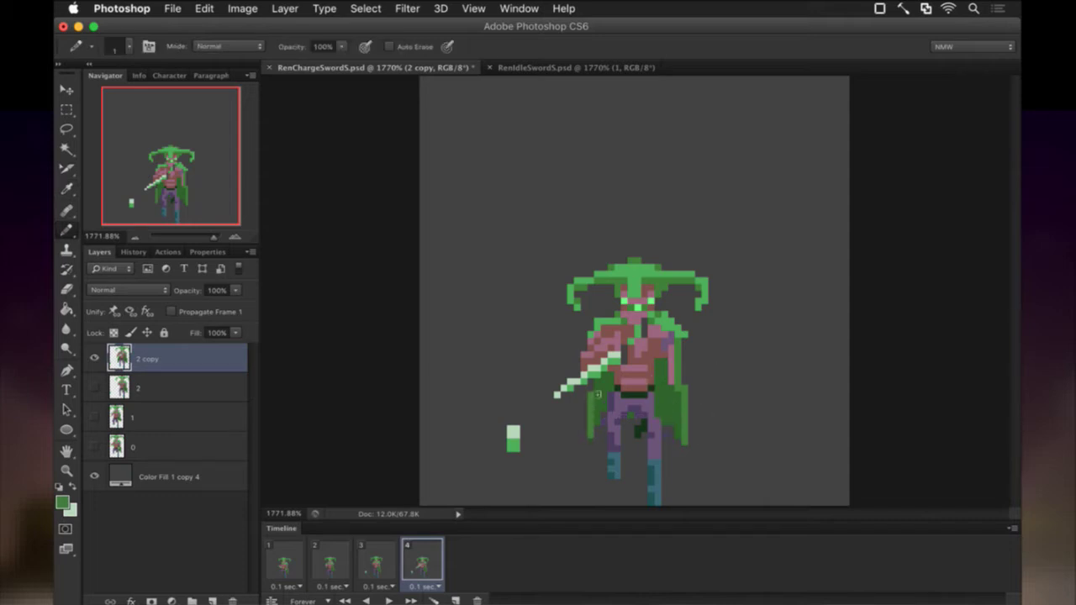
# Erase the two-tone colour swatch beside the character and save the file
pyautogui.press('e')
pyautogui.moveTo(518, 440)
pyautogui.mouseDown()
pyautogui.moveTo(512, 451)
pyautogui.moveTo(512, 438)
pyautogui.mouseUp()
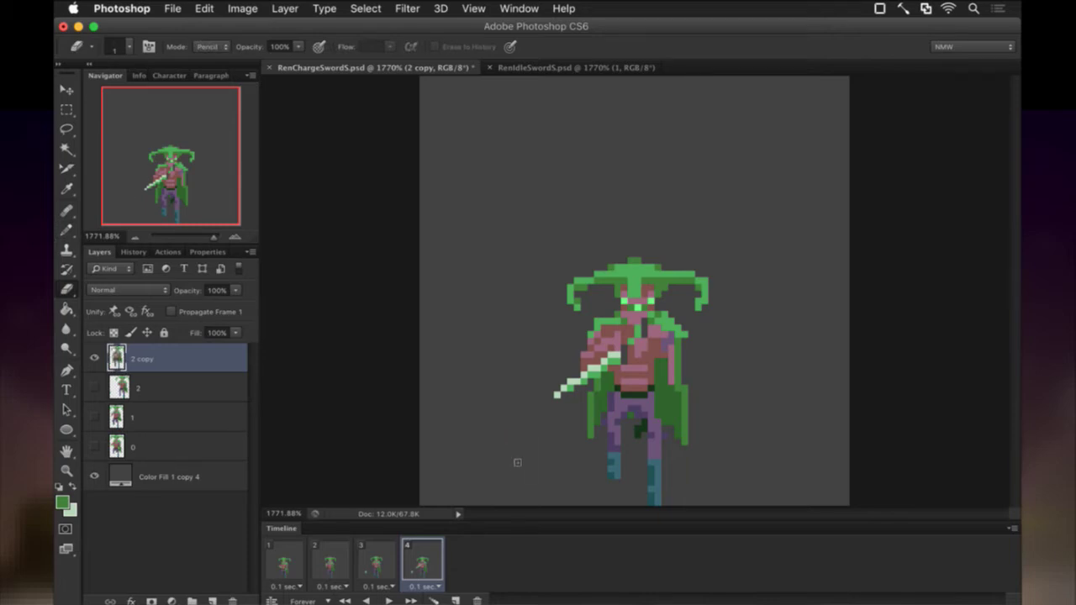
pyautogui.press('super+s')
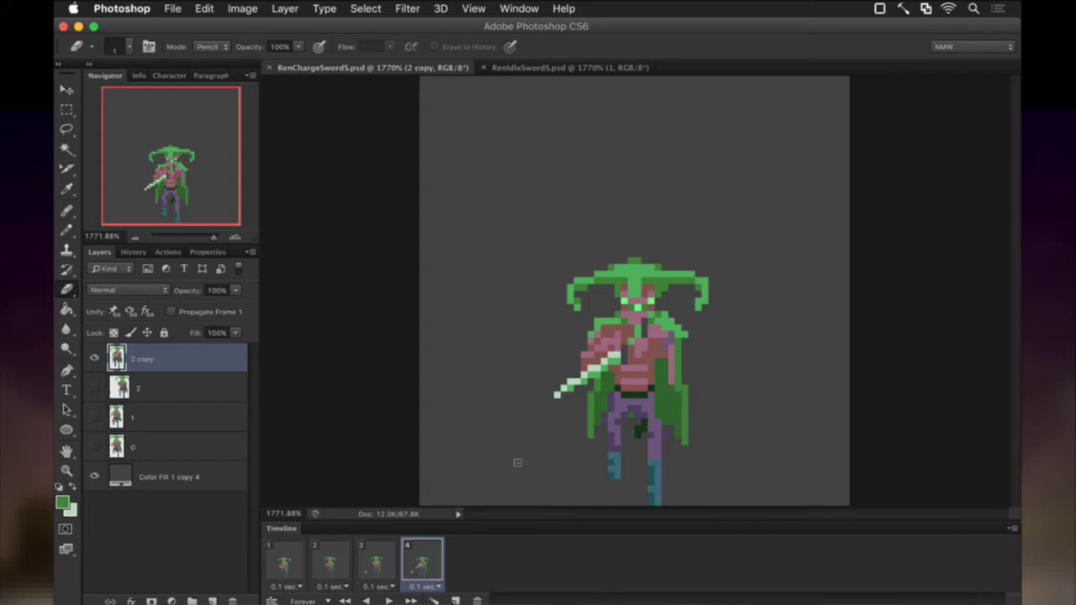
# Compare frames 3 and 4, duplicate frame 4 as frame 5, and give it a copy of layer "2 copy" with the original hidden
pyautogui.click(383, 565)
pyautogui.click(429, 561)
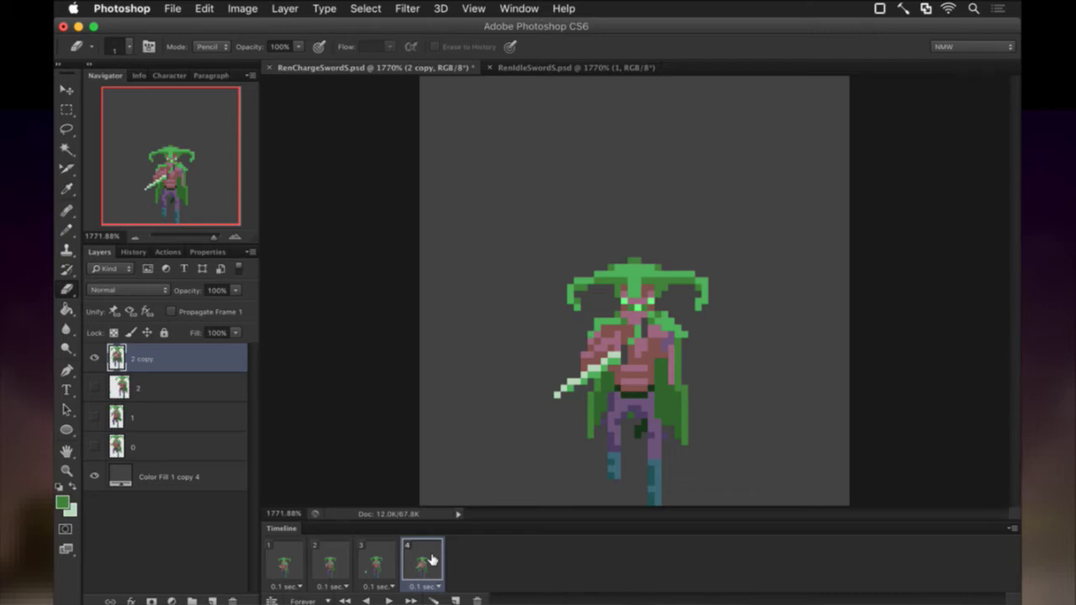
pyautogui.click(455, 596)
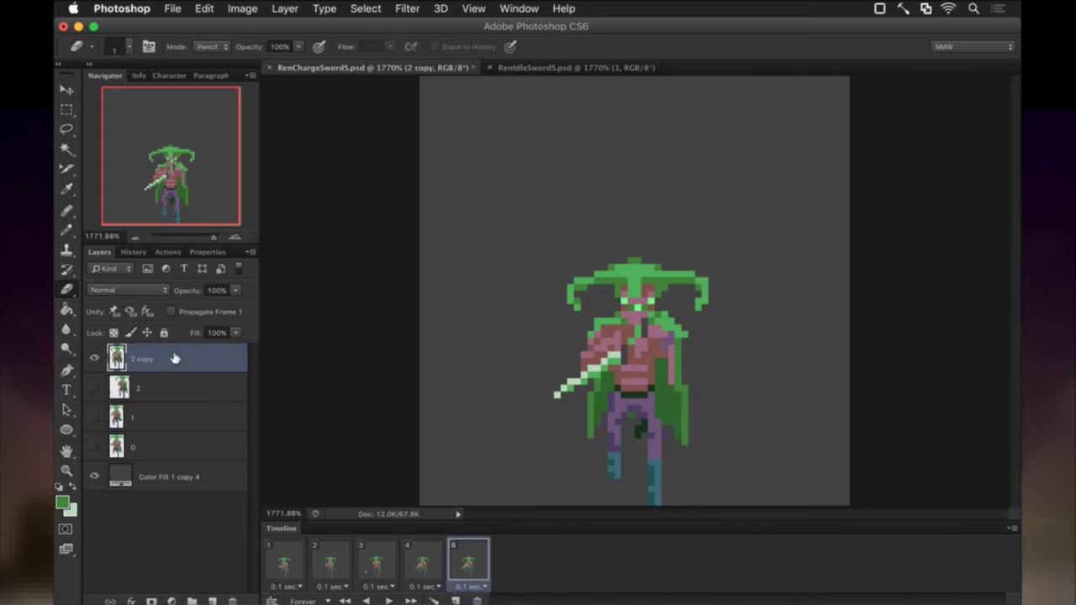
pyautogui.press('super+j')
pyautogui.click(93, 388)
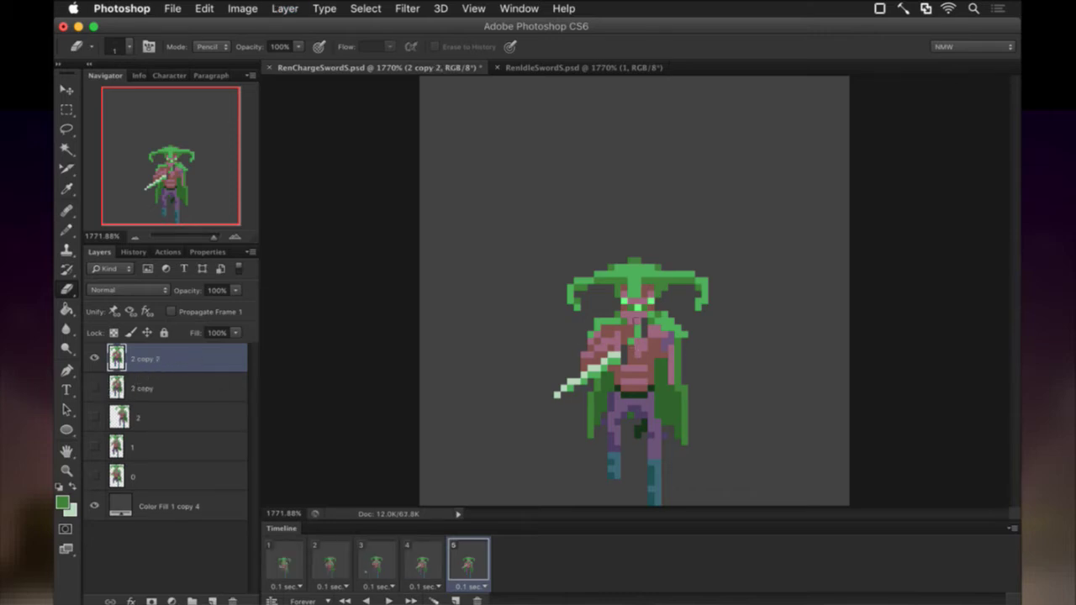
# Select the hat and head in frame 5, excluding the shoulders, and move them down one pixel
pyautogui.press('m')
pyautogui.moveTo(513, 237)
pyautogui.mouseDown()
pyautogui.moveTo(725, 300)
pyautogui.moveTo(754, 324)
pyautogui.mouseUp()
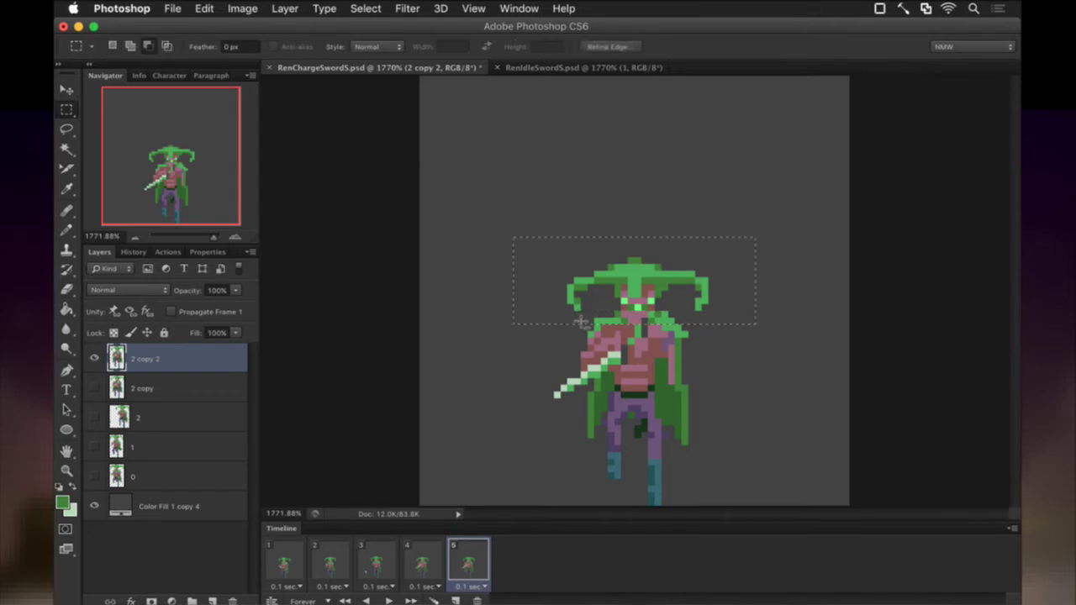
pyautogui.moveTo(581, 321); pyautogui.dragTo(690, 338)
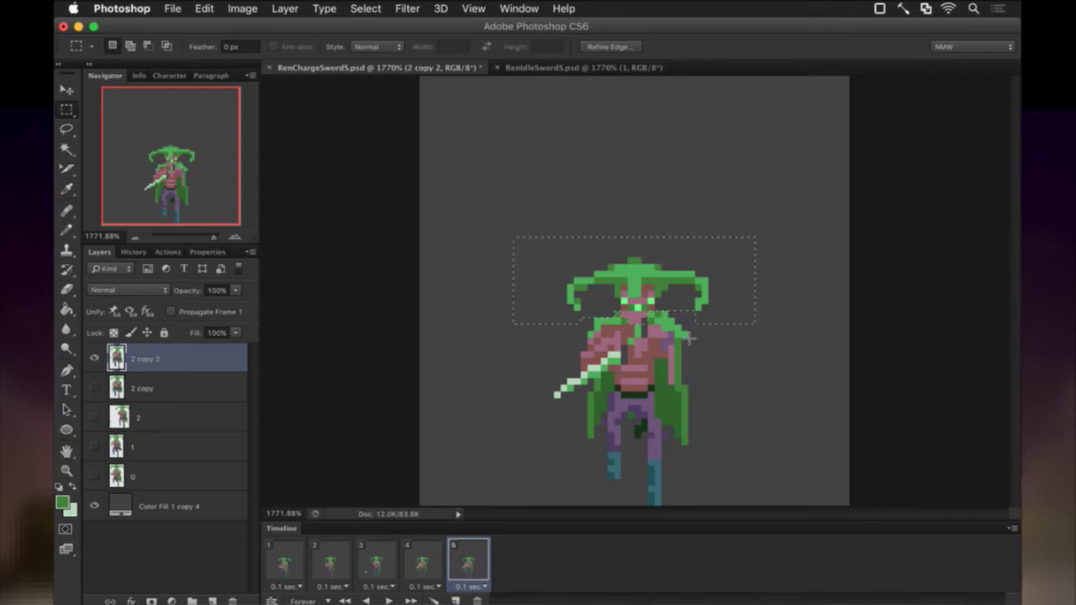
pyautogui.press('v')
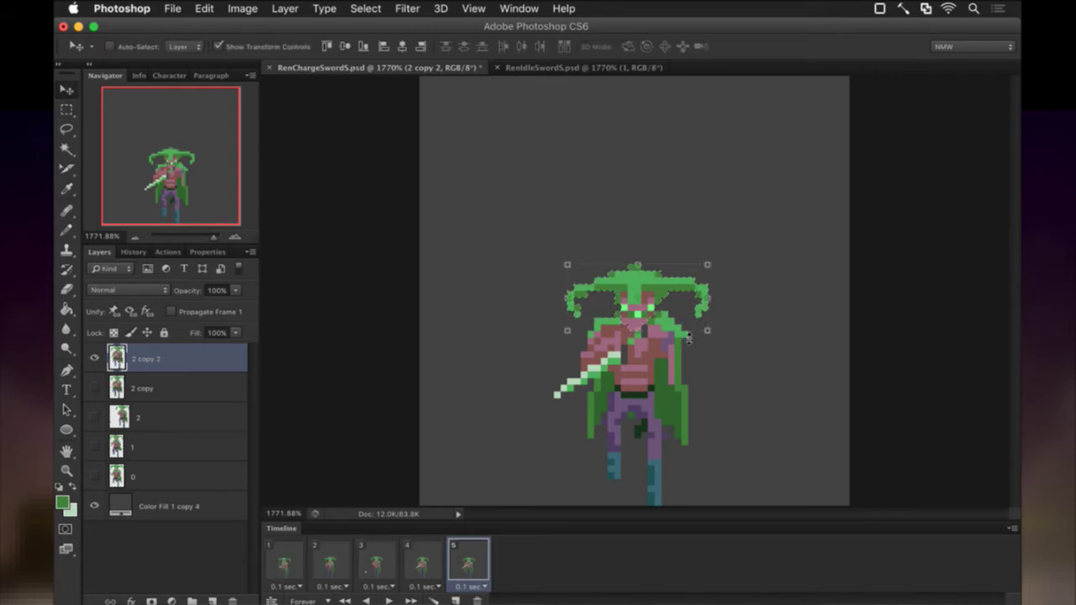
pyautogui.press('m')
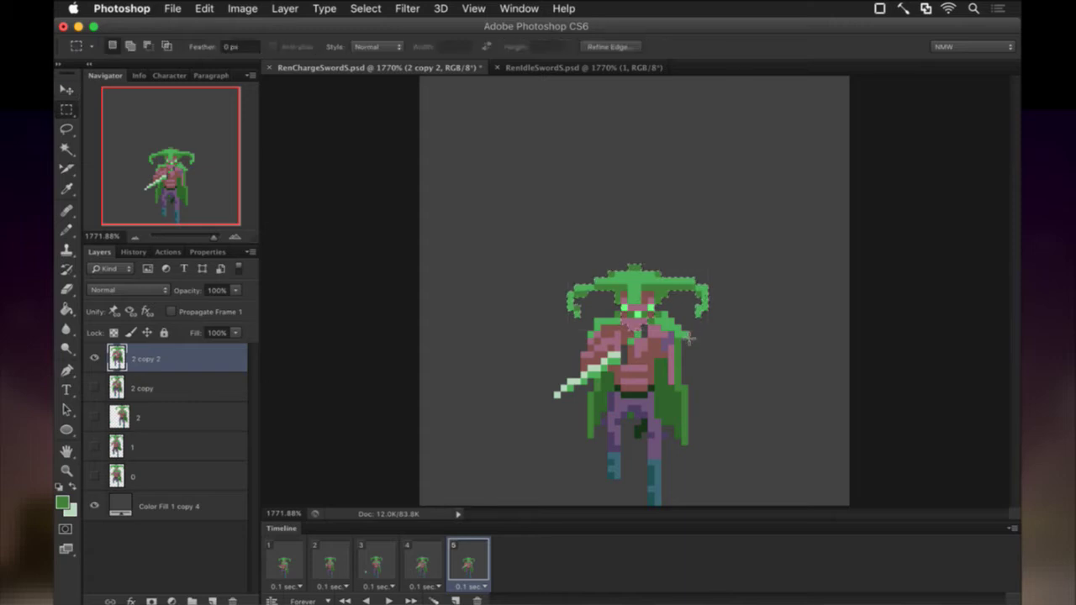
pyautogui.click(729, 333)
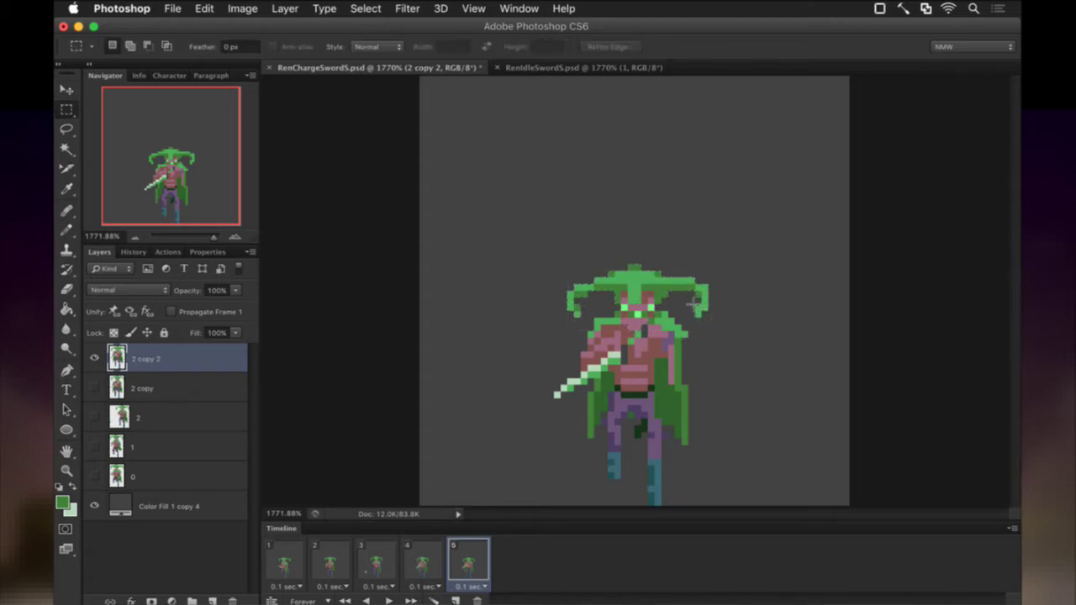
# Move the drooping hat brim tip on the cape side up one pixel
pyautogui.moveTo(689, 300); pyautogui.dragTo(715, 316)
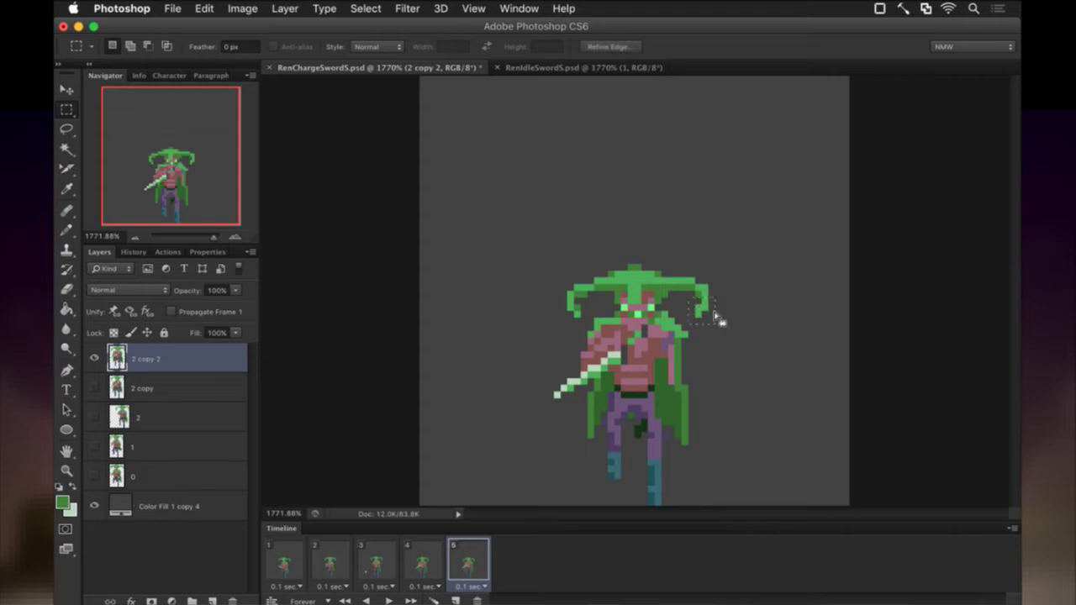
pyautogui.press('v')
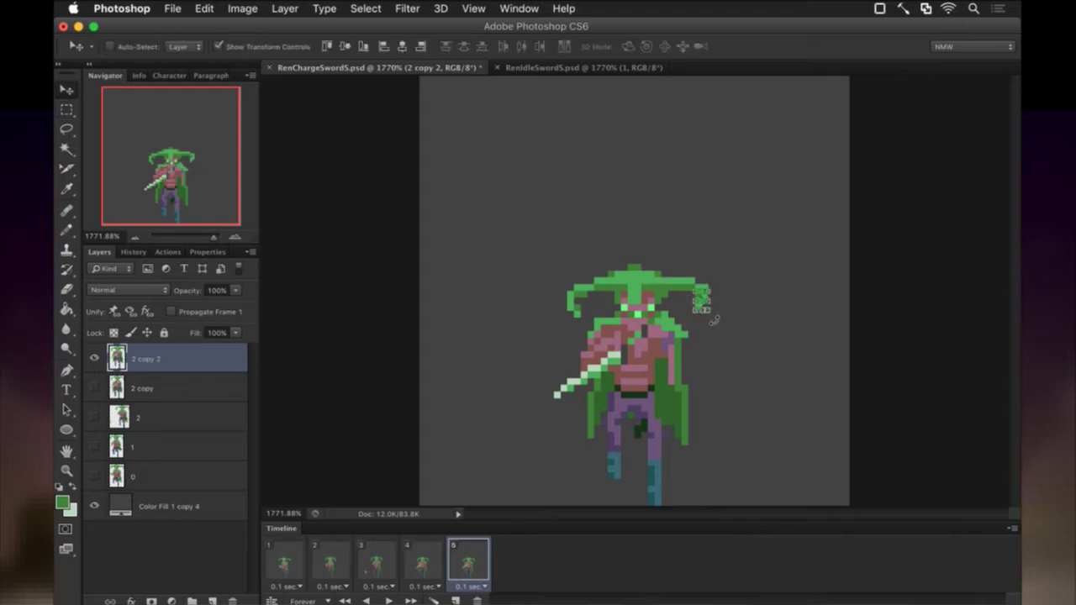
pyautogui.press('Up')
pyautogui.hotkey('ctrl', 'd')
pyautogui.press('m')
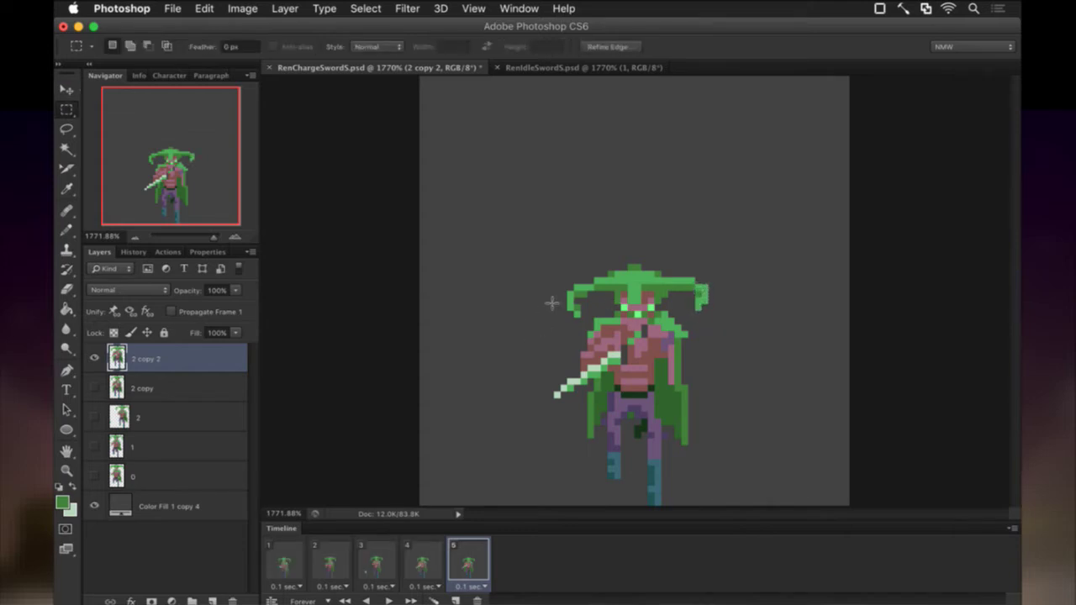
# Move the drooping hat brim tip on the sword side up one pixel to match the other tip
pyautogui.moveTo(554, 297); pyautogui.dragTo(576, 323)
pyautogui.press('v')
pyautogui.press('Up')
pyautogui.press('m')
pyautogui.click(516, 287)
# Retouch the hat's front above the face with its bright and darker greens, save the file, and compare frames 4 and 5
pyautogui.press('i')
pyautogui.click(622, 282)
pyautogui.press('b')
pyautogui.click(626, 300)
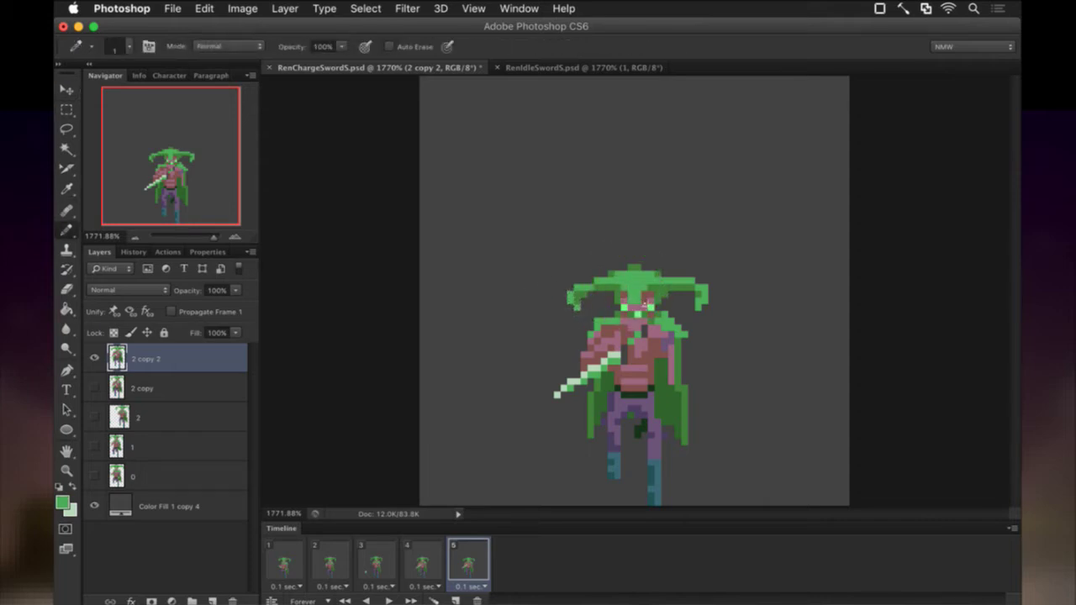
pyautogui.press('i')
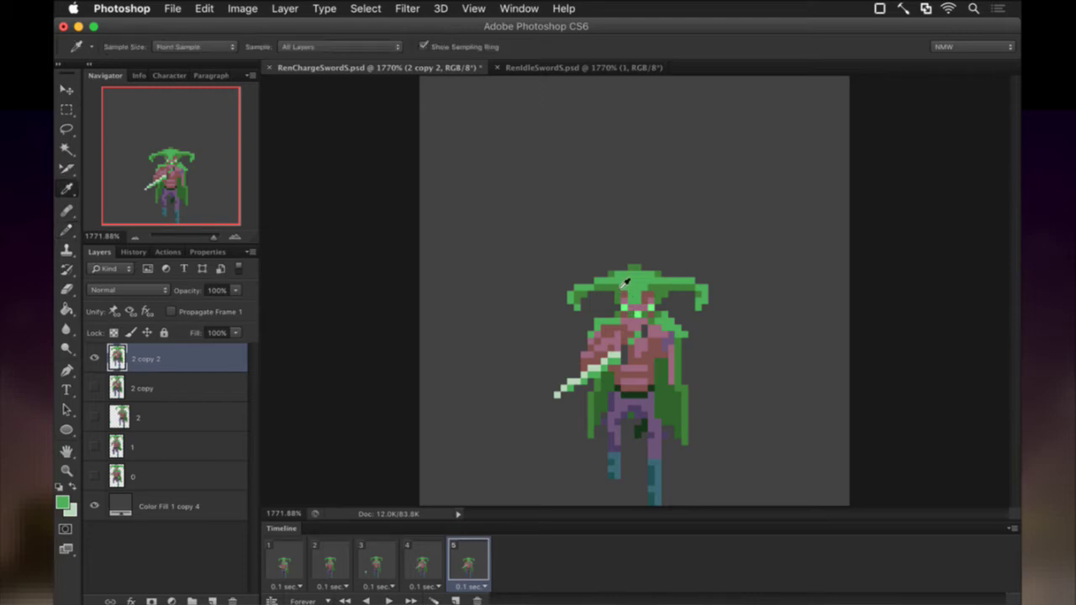
pyautogui.click(620, 286)
pyautogui.press('b')
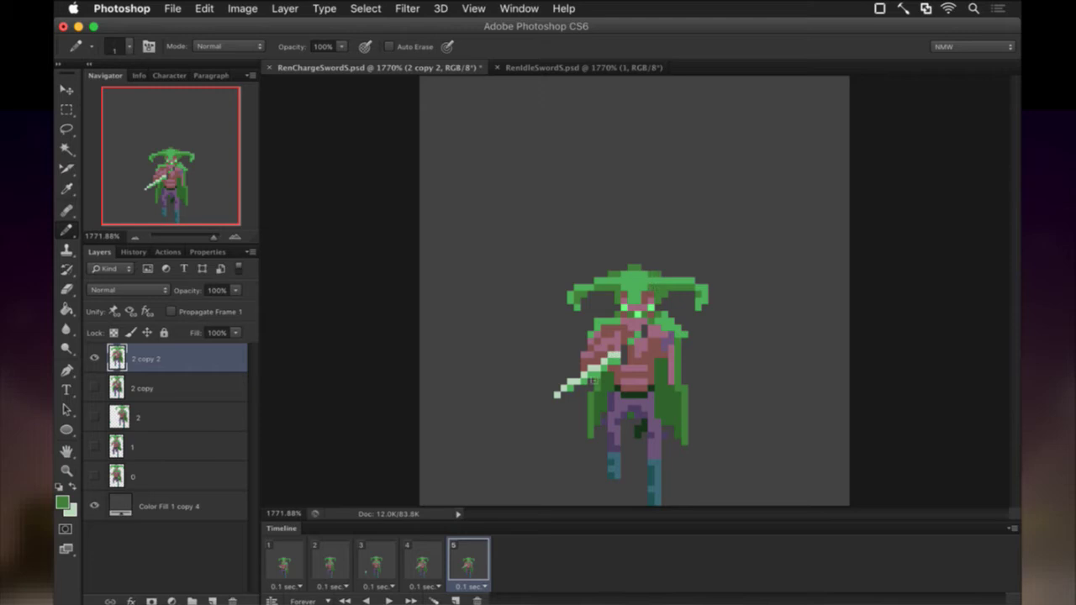
pyautogui.press('super+s')
pyautogui.moveTo(425, 553); pyautogui.dragTo(466, 559)
# Select the sword and bent arm in frame 5, leaving out the chest, and move them down one pixel
pyautogui.press('m')
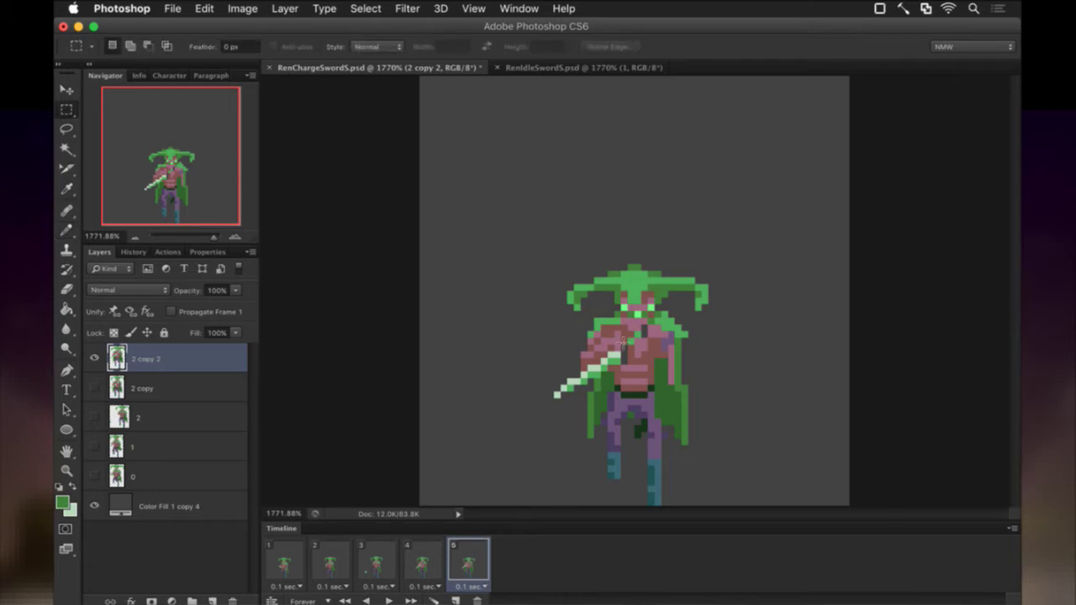
pyautogui.moveTo(618, 336); pyautogui.dragTo(626, 368)
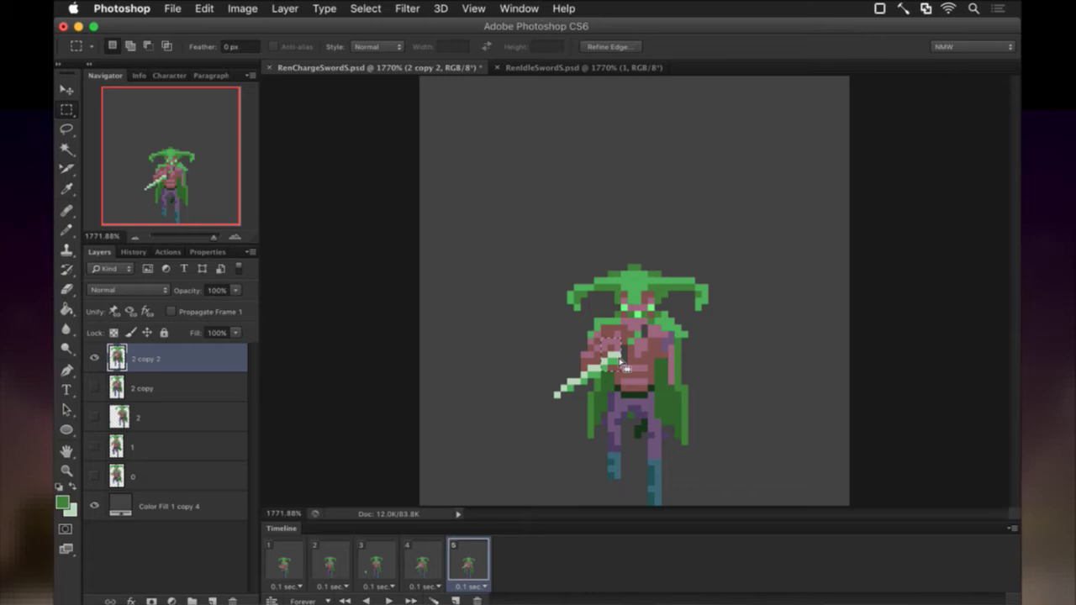
pyautogui.press('super+c')
pyautogui.press('shift')
pyautogui.moveTo(605, 343); pyautogui.dragTo(581, 404)
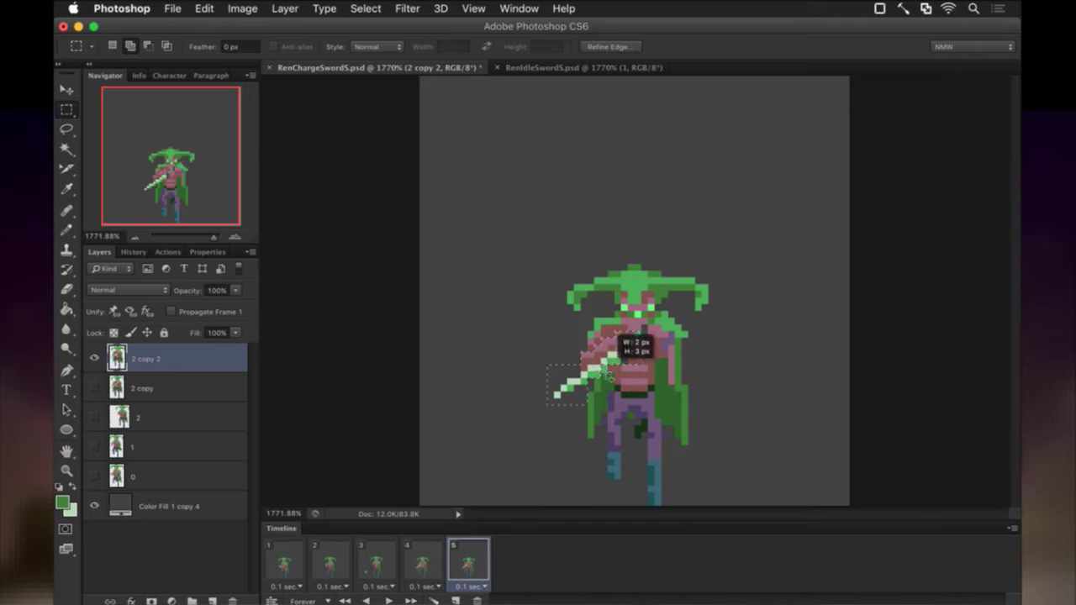
pyautogui.press('shift')
pyautogui.press('alt')
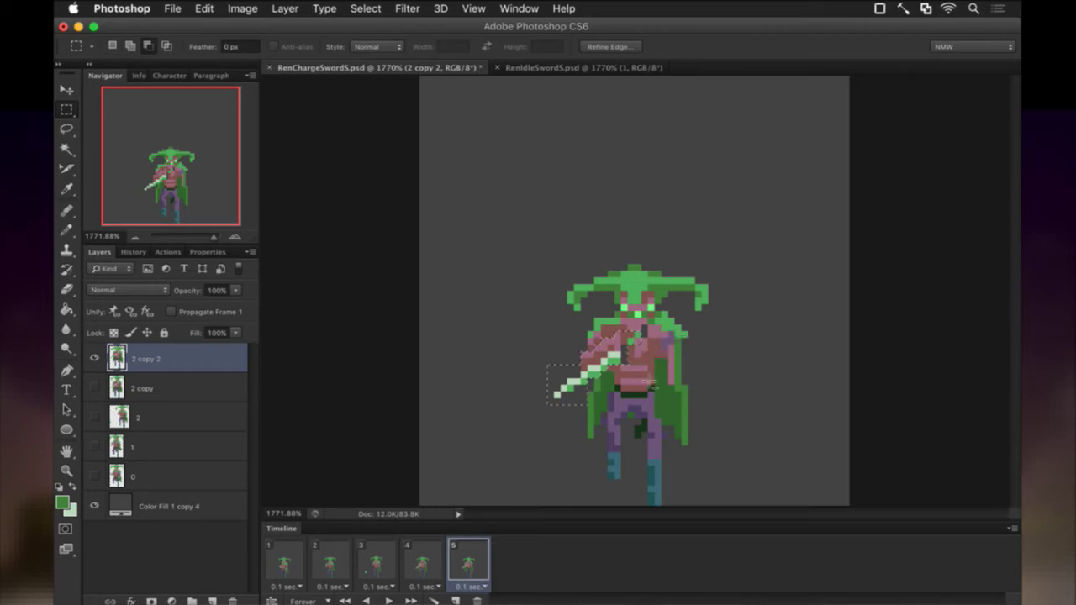
pyautogui.moveTo(631, 353); pyautogui.dragTo(640, 364)
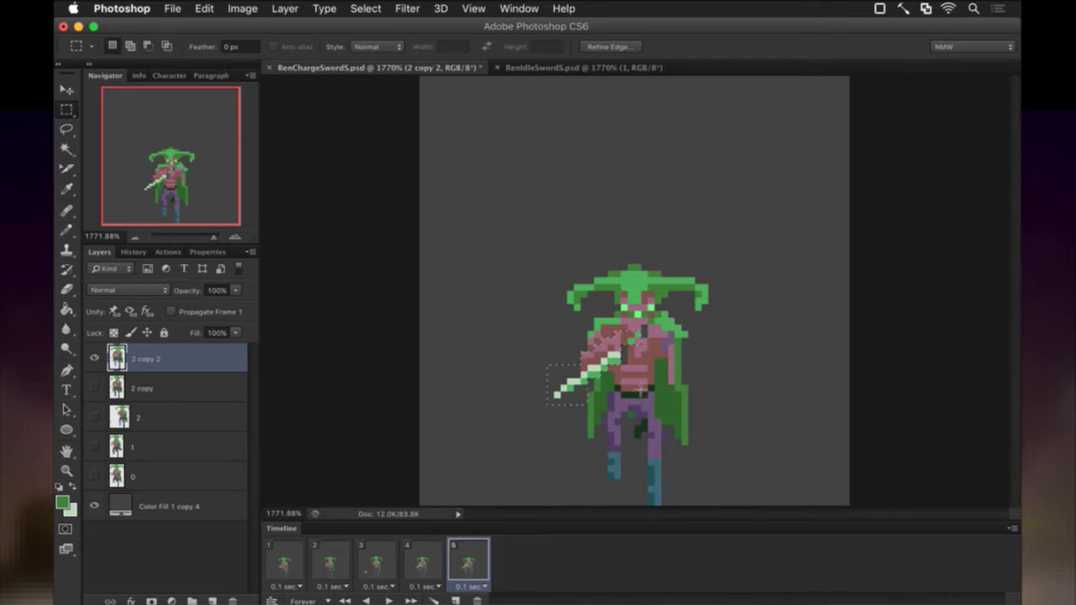
pyautogui.press('v')
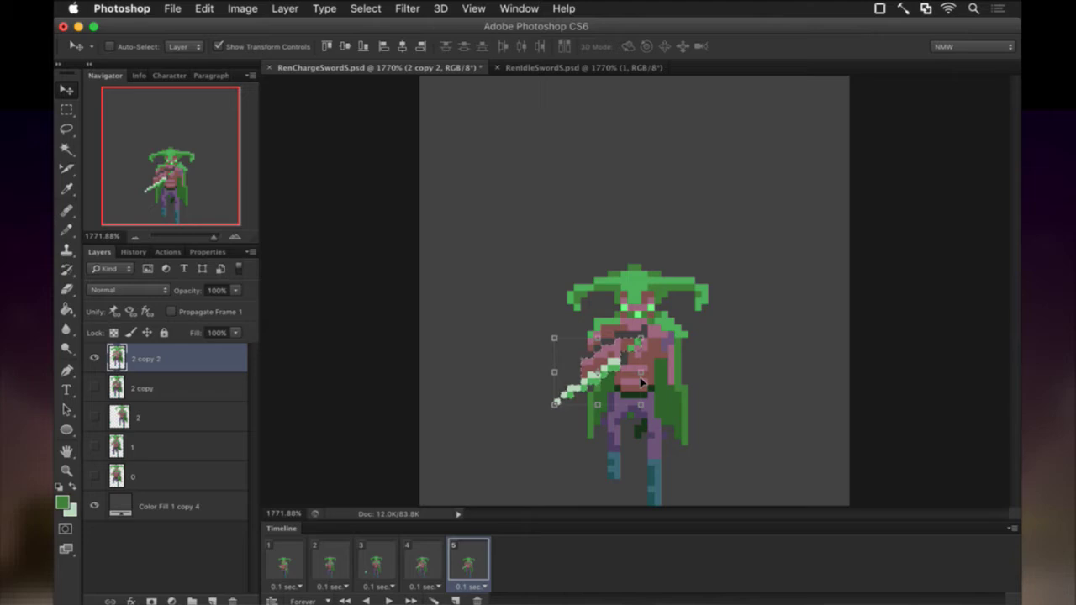
pyautogui.press('m')
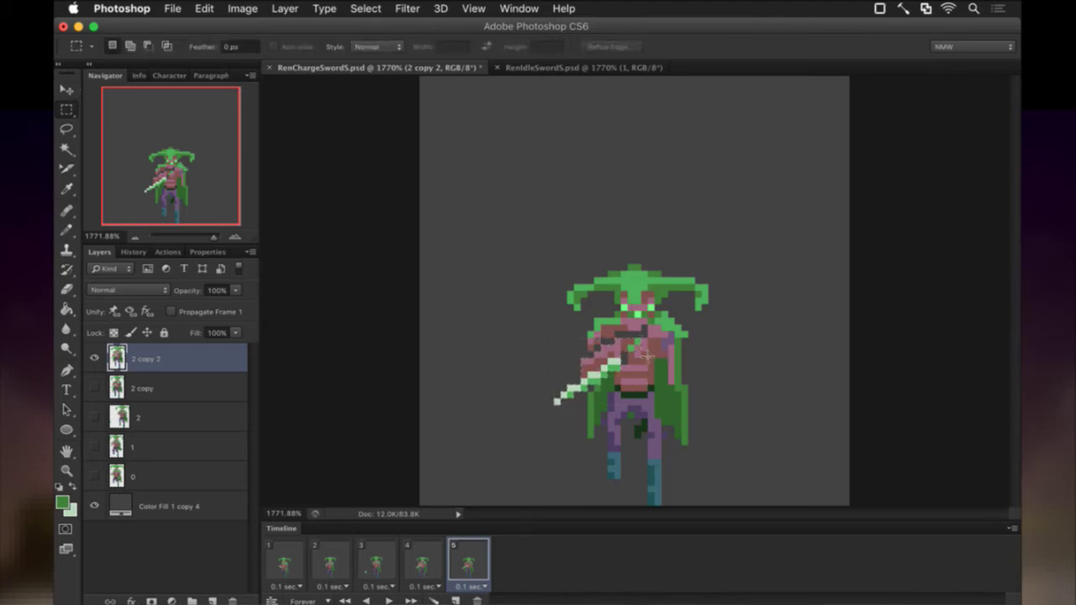
# Fill the gaps left across the sword-side shoulder and upper arm with the sampled pink and dark red skin tones
pyautogui.press('i')
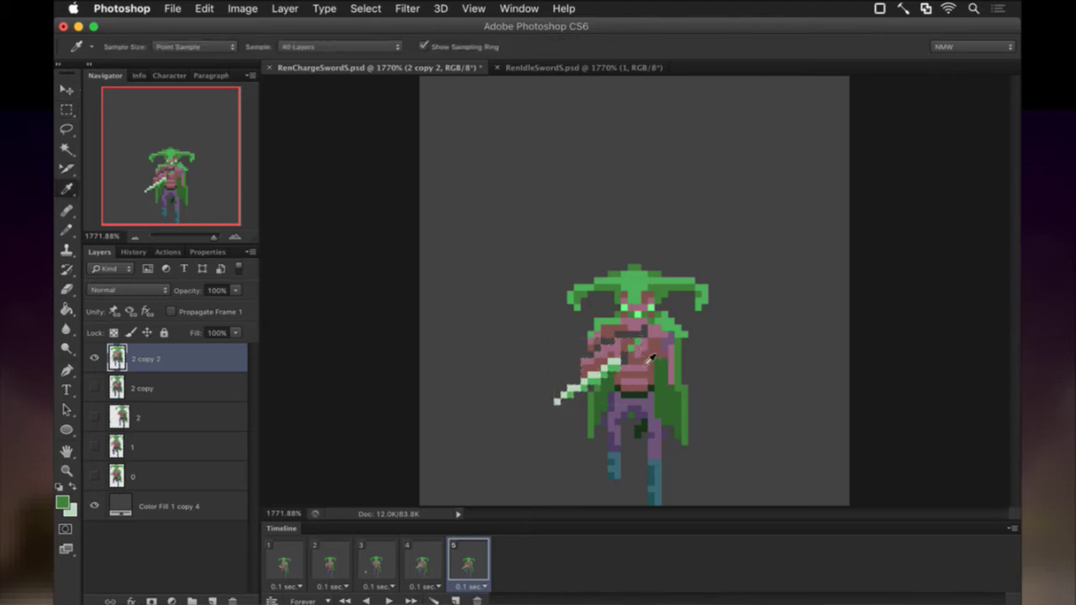
pyautogui.click(600, 350)
pyautogui.press('b')
pyautogui.press('i')
pyautogui.click(587, 346)
pyautogui.press('b')
pyautogui.click(598, 348)
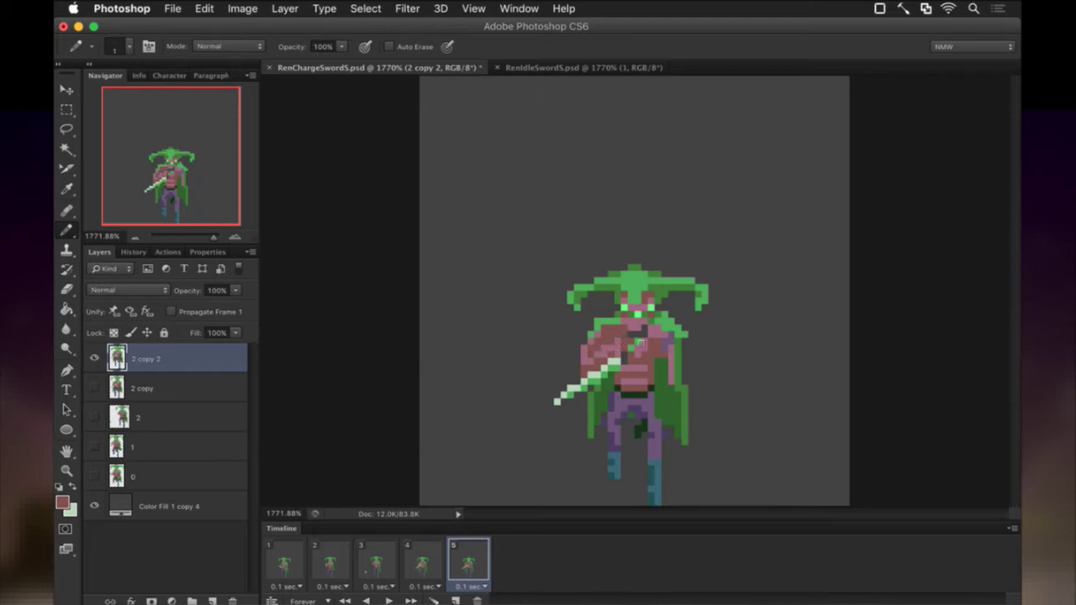
# Close the gap below the neck with the belt's dark green and the collar's bright green
pyautogui.press('i')
pyautogui.click(635, 400)
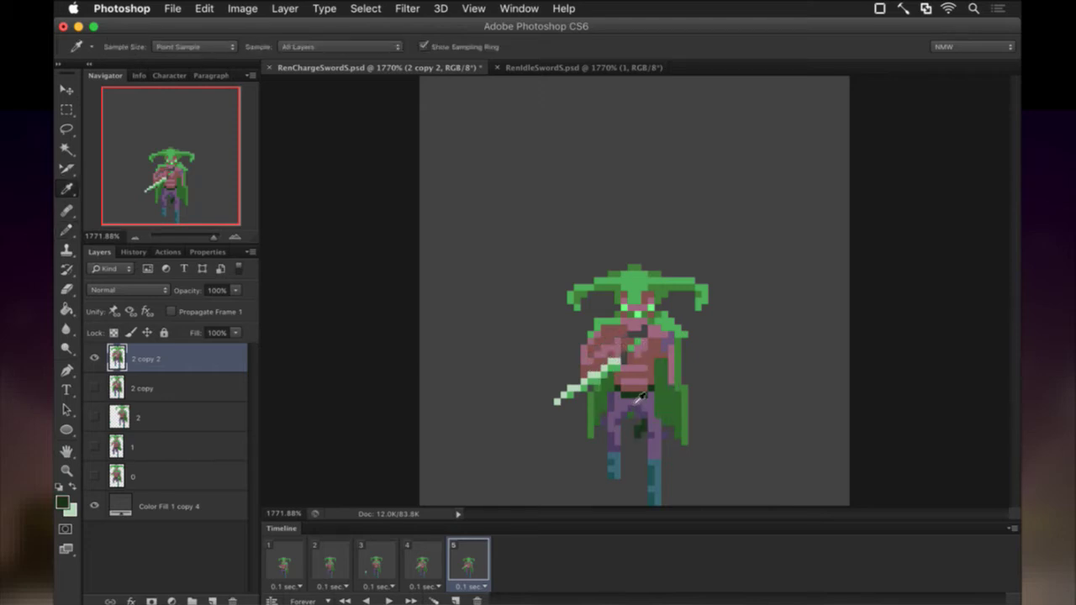
pyautogui.press('b')
pyautogui.click(625, 328)
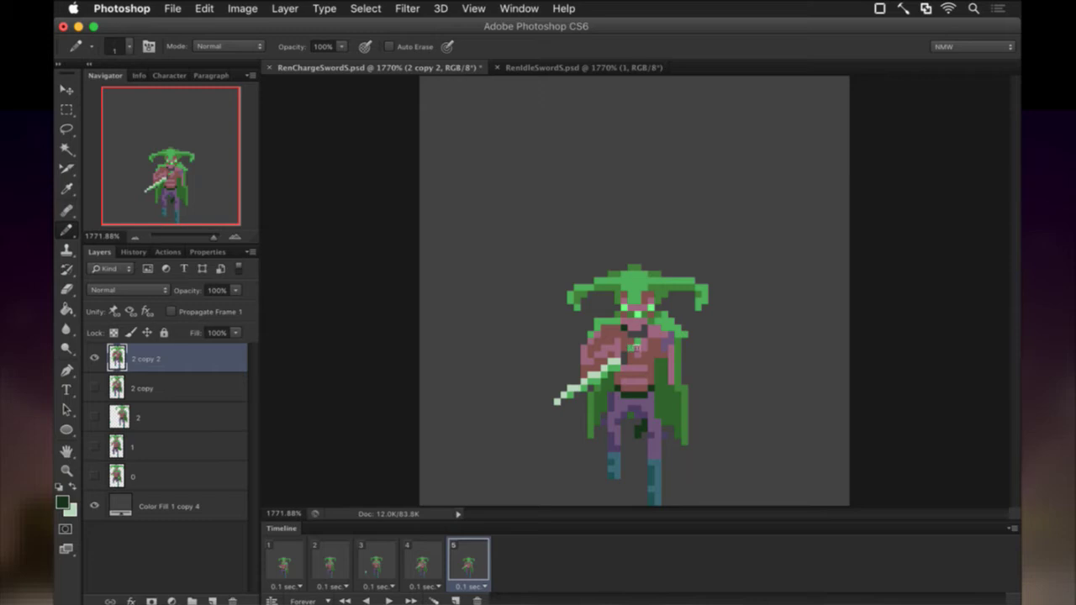
pyautogui.press('i')
pyautogui.click(622, 330)
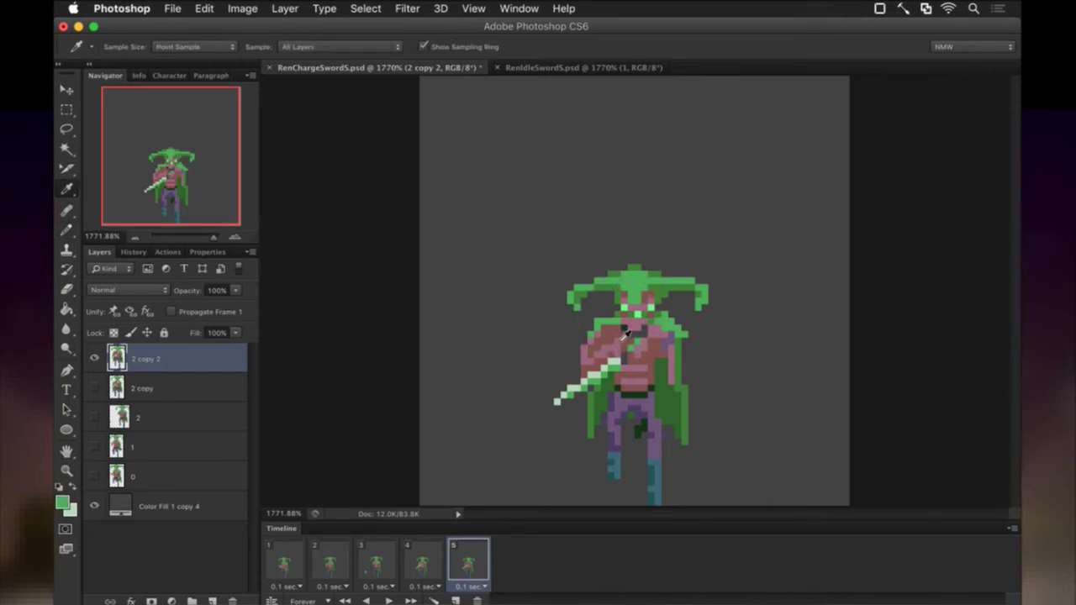
pyautogui.press('b')
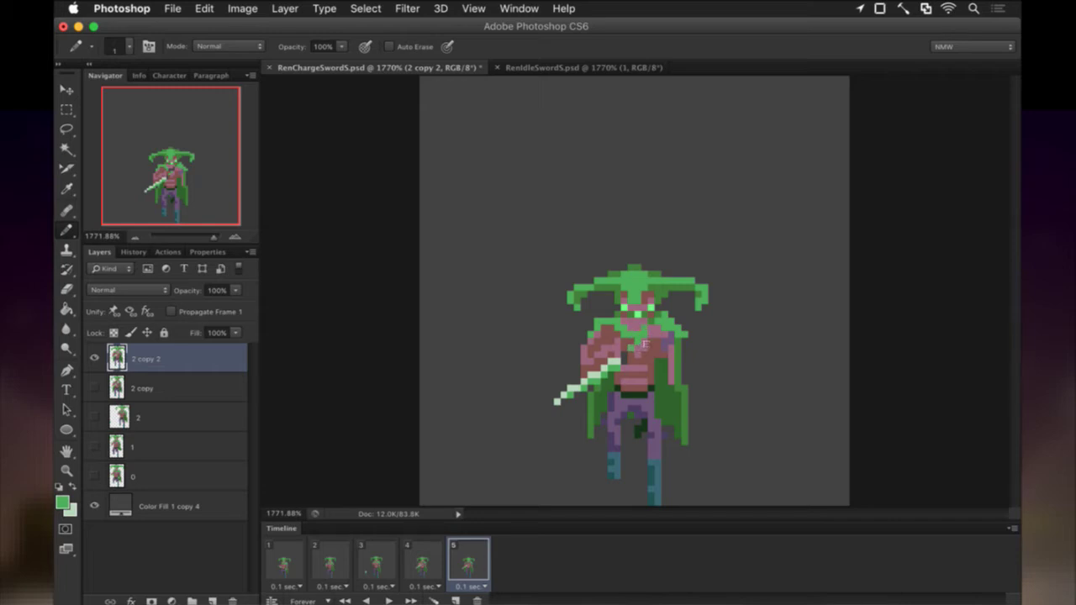
# Refine the collar and chest below the neck with sampled colours, shading the collar in a darker green
pyautogui.press('i')
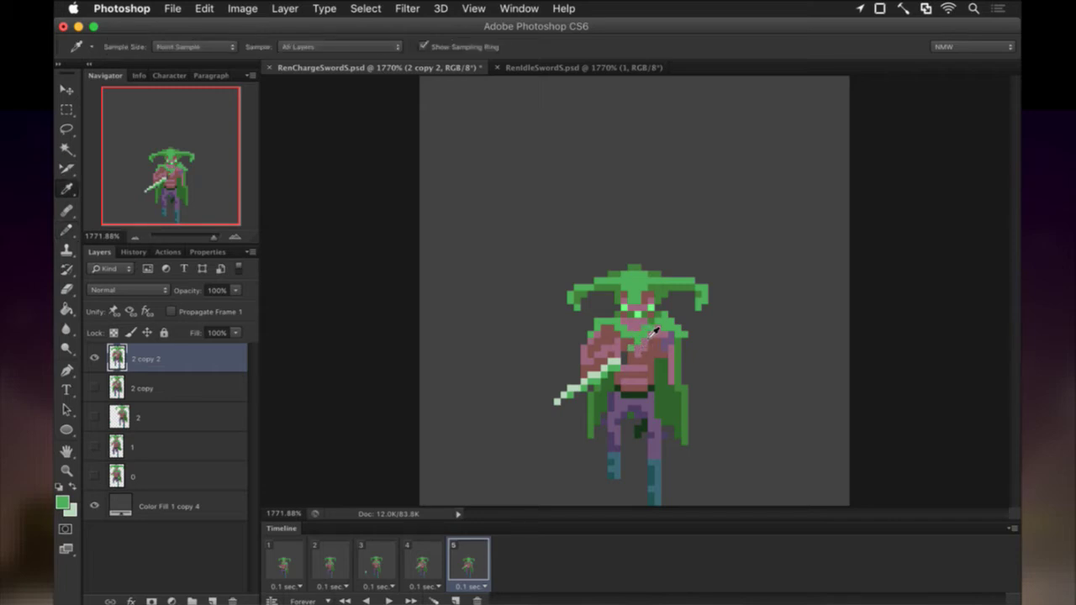
pyautogui.click(642, 338)
pyautogui.press('b')
pyautogui.press('i')
pyautogui.click(654, 335)
pyautogui.press('b')
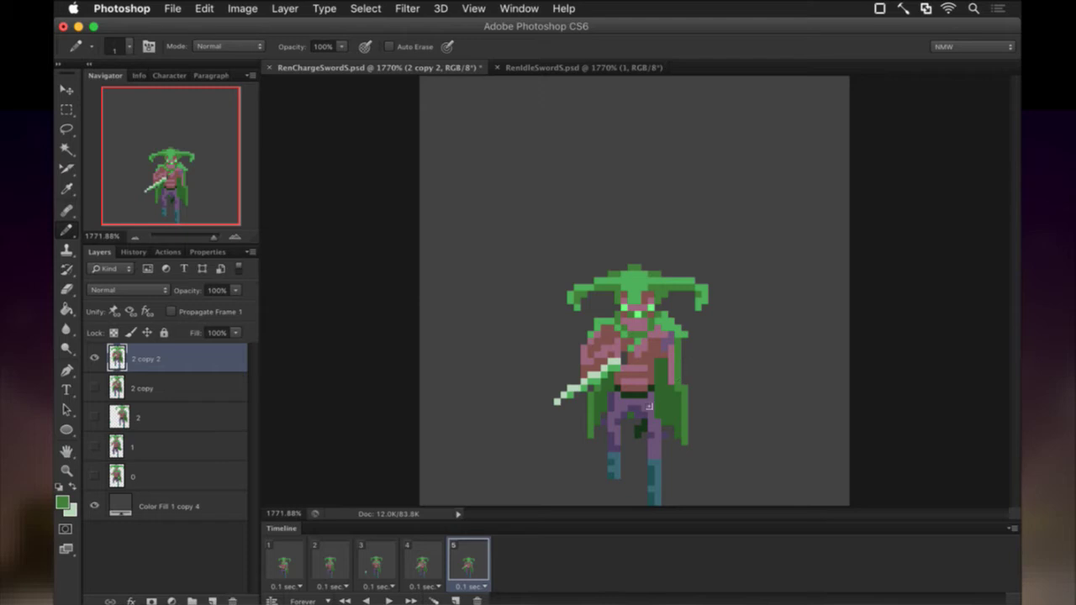
# Trim the cape's lower edge in frame 5 and widen the sword-side collar with its sampled bright green, saving the file
pyautogui.press('i')
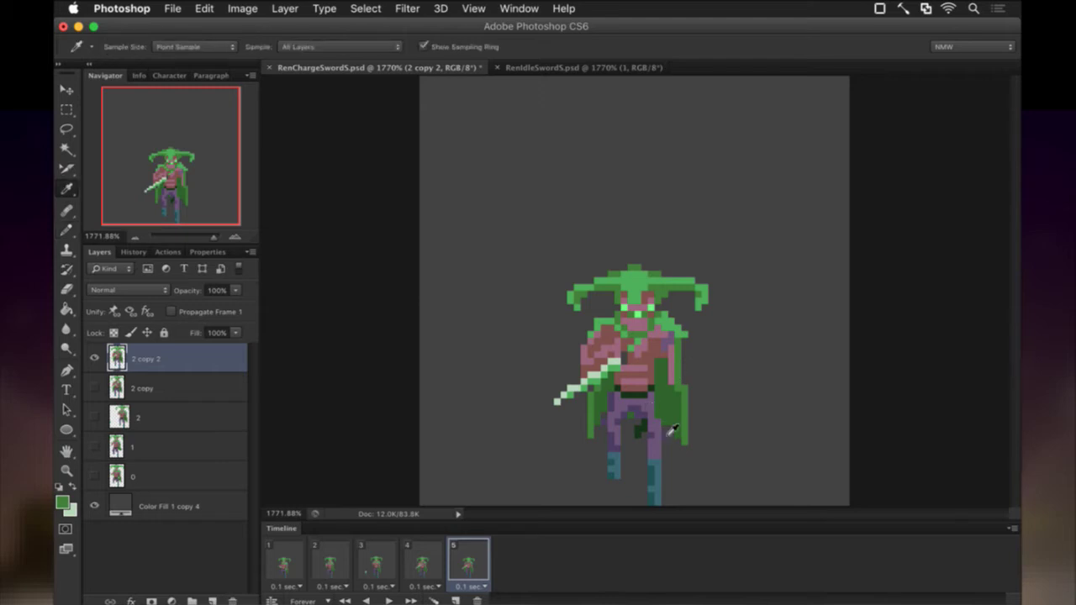
pyautogui.press('e')
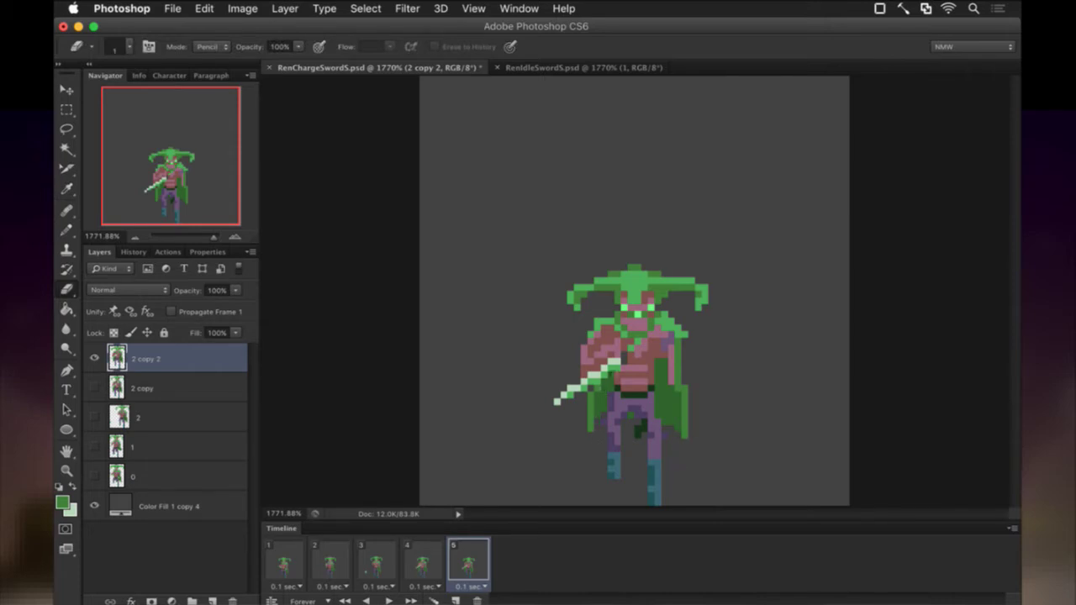
pyautogui.press('i')
pyautogui.click(618, 328)
pyautogui.press('b')
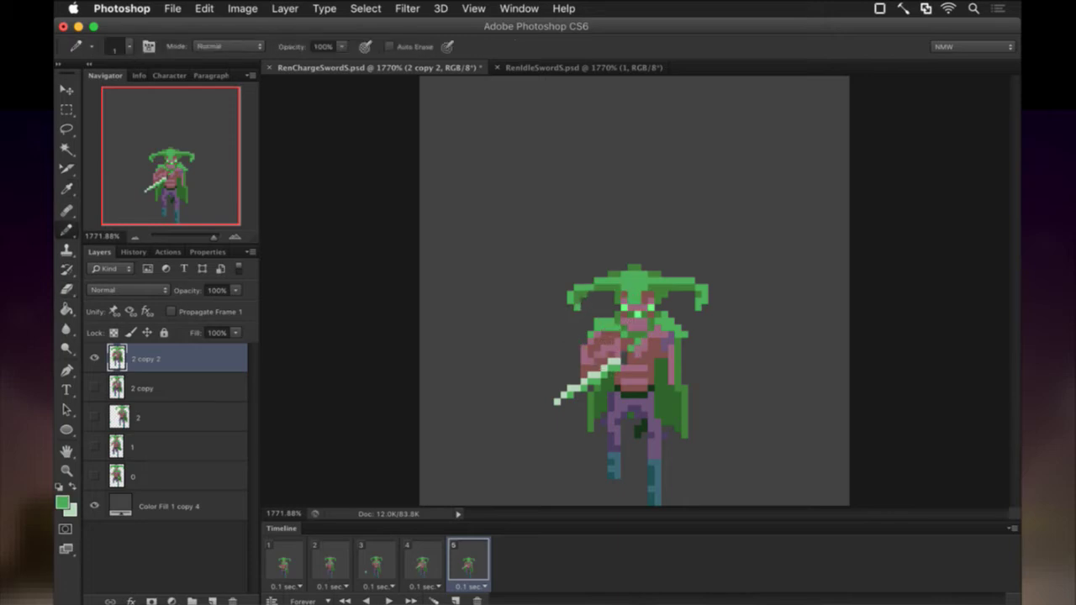
pyautogui.hotkey('ctrl', 's')
# Paint over the dark pixels beside the sword hand with the chest's dark red, touch up the sword-side shoulder in pink, and save
pyautogui.press('i')
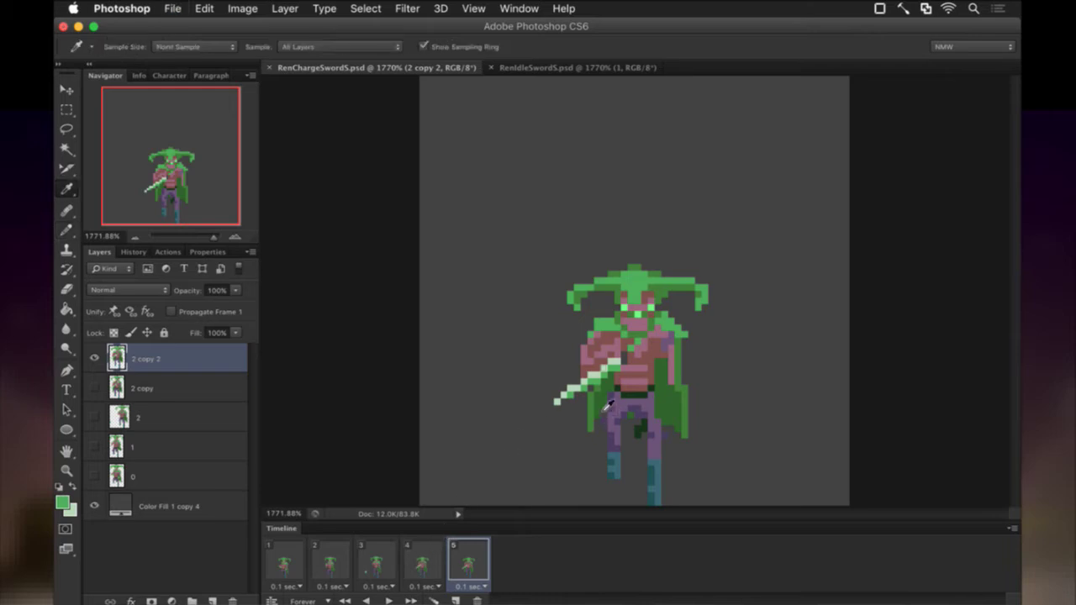
pyautogui.click(591, 405)
pyautogui.keyDown('alt'); pyautogui.click(627, 370); pyautogui.keyUp('alt')
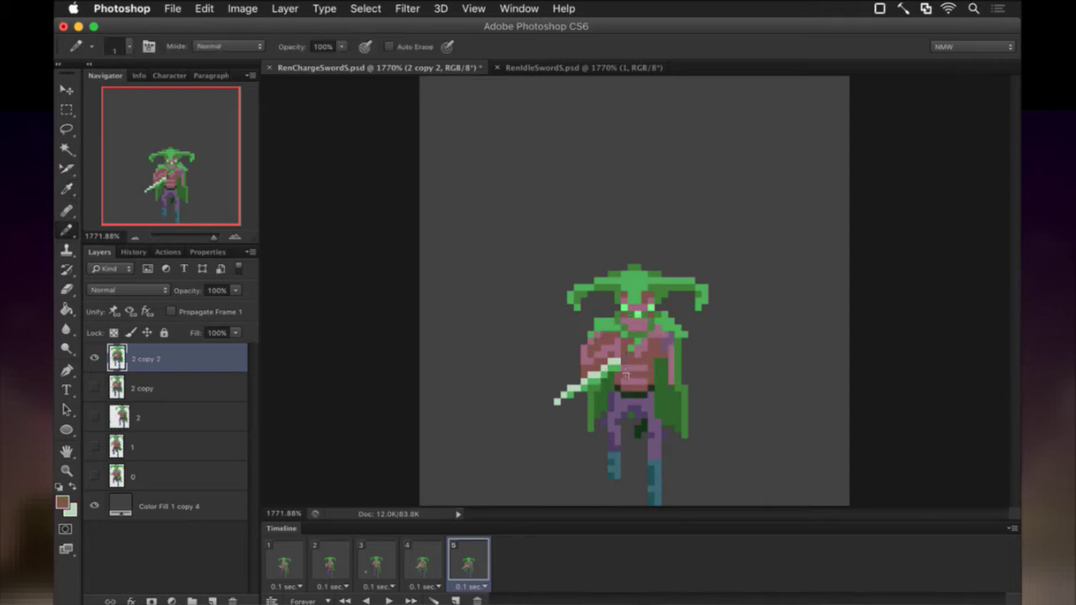
pyautogui.press('e')
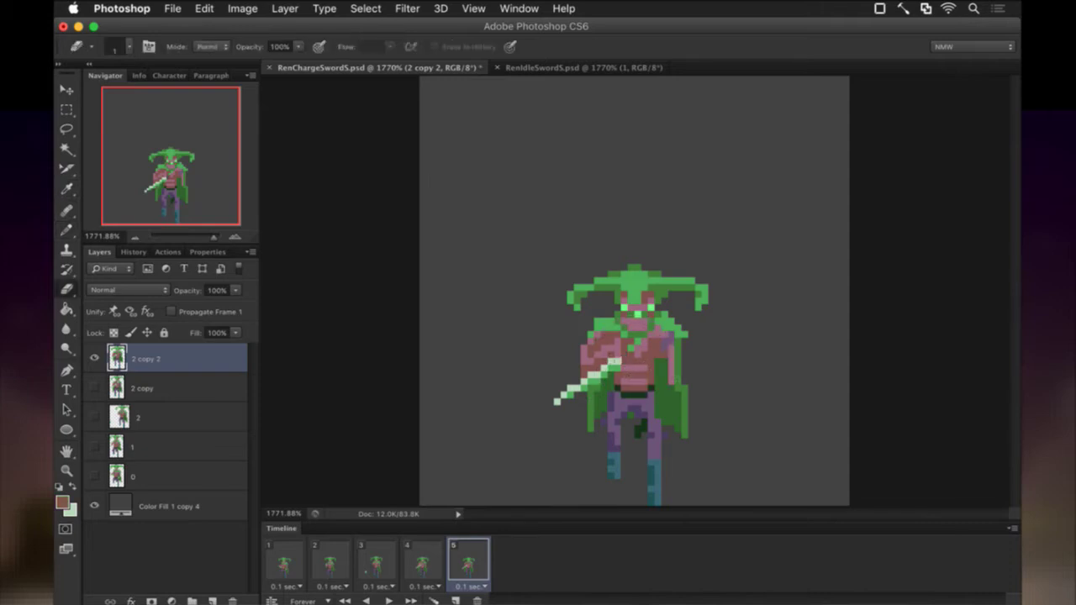
pyautogui.press('b')
pyautogui.keyDown('alt'); pyautogui.click(614, 345); pyautogui.keyUp('alt')
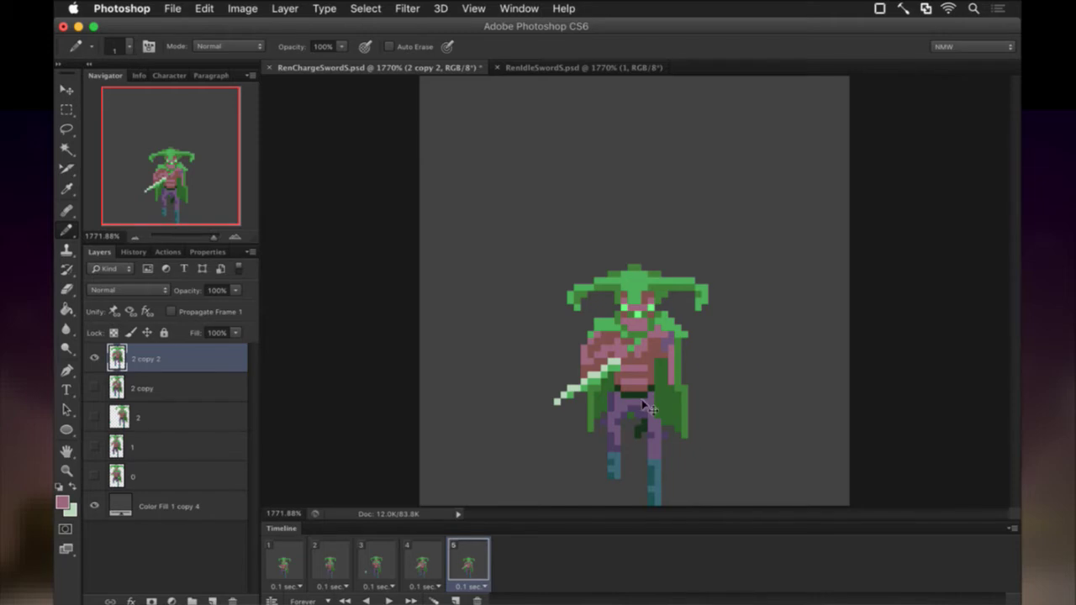
pyautogui.press('super+s')
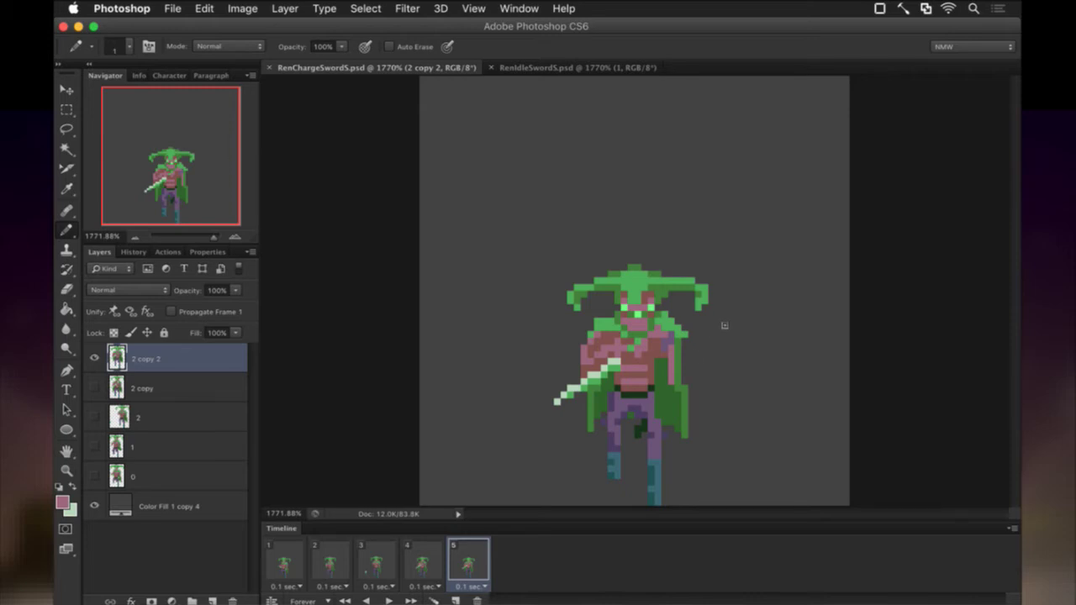
pyautogui.moveTo(1019, 2)
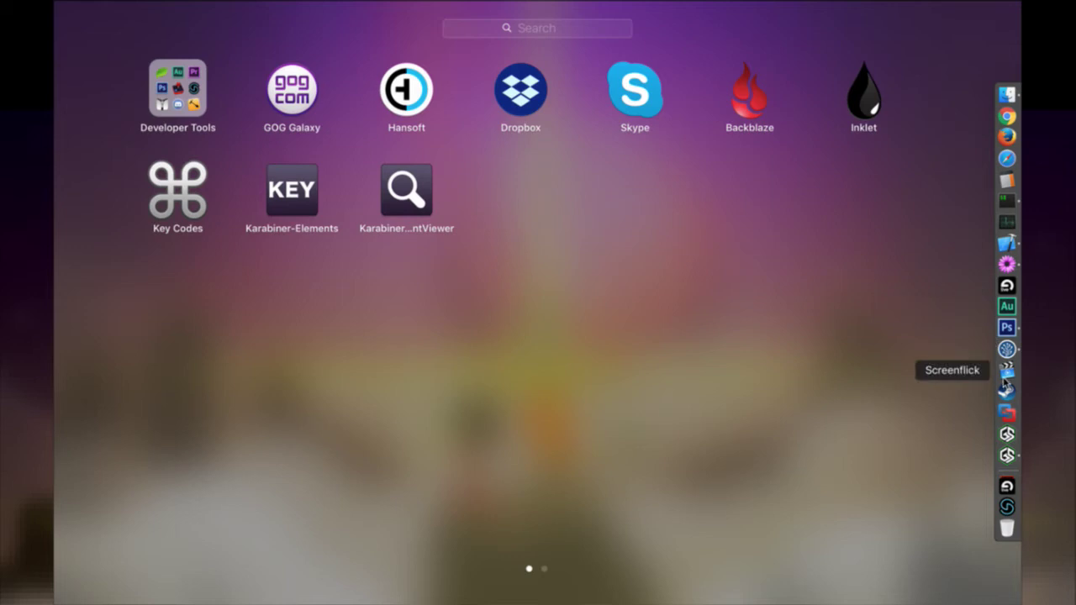
pyautogui.click(1007, 455)
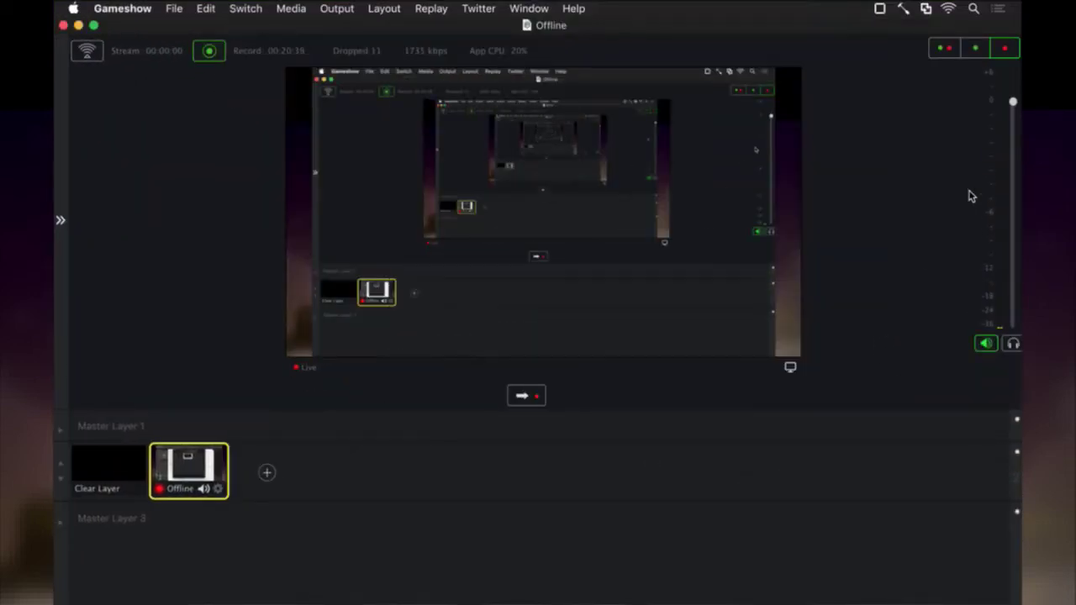
pyautogui.click(984, 343)
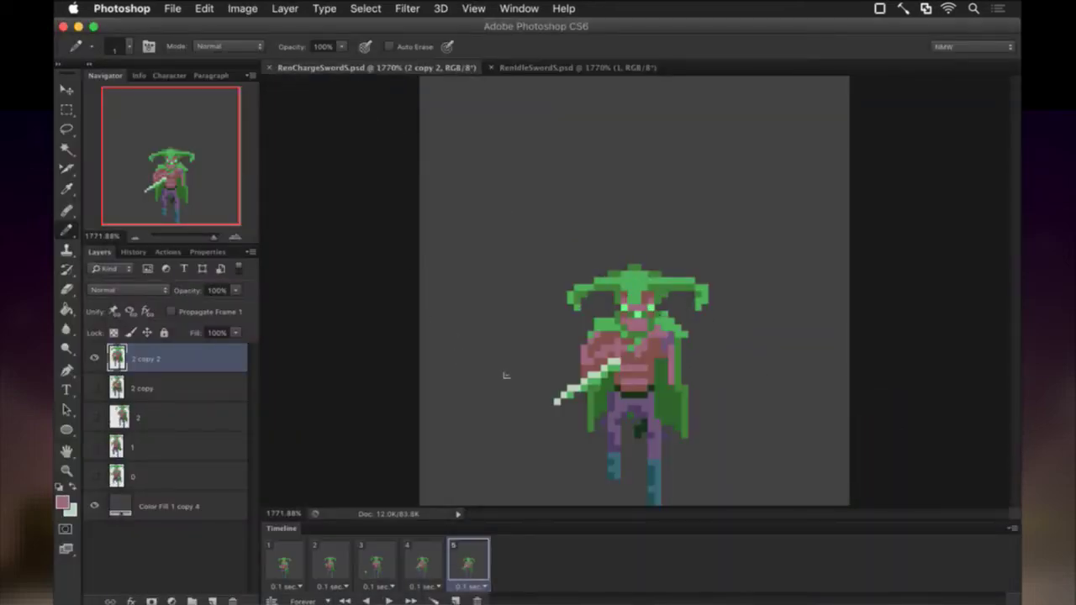
# Compare frames 4 and 5 of the charge animation by switching back and forth between them
pyautogui.click(434, 551)
pyautogui.click(466, 566)
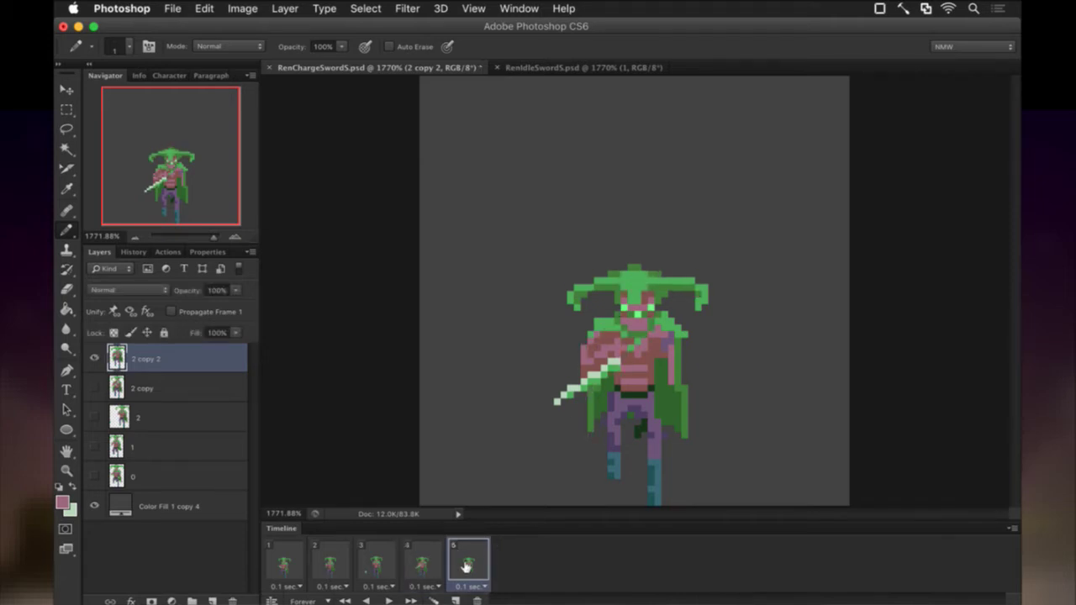
pyautogui.click(437, 572)
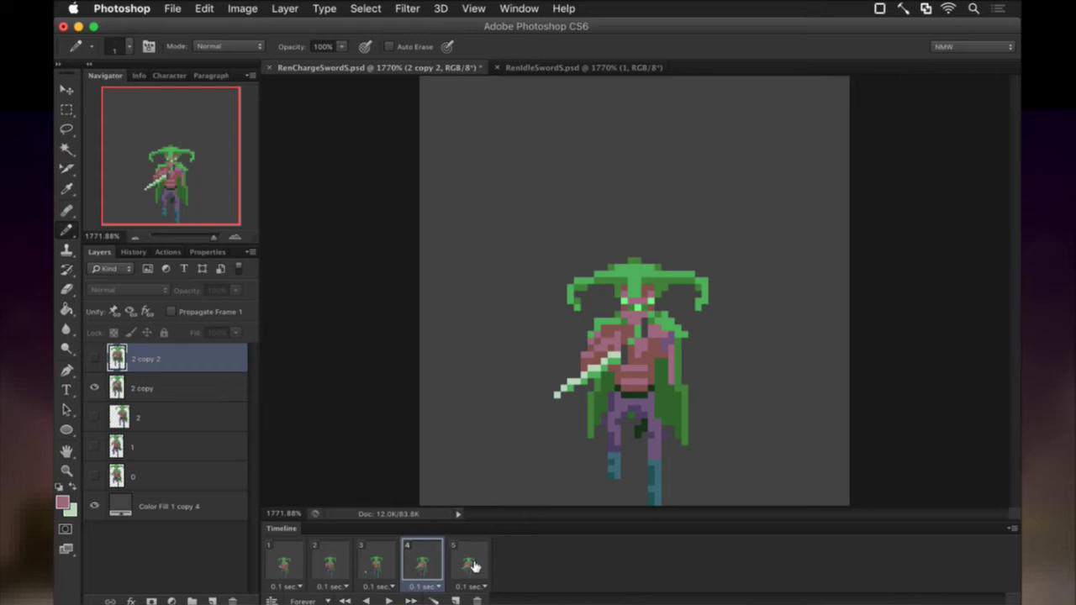
pyautogui.click(475, 568)
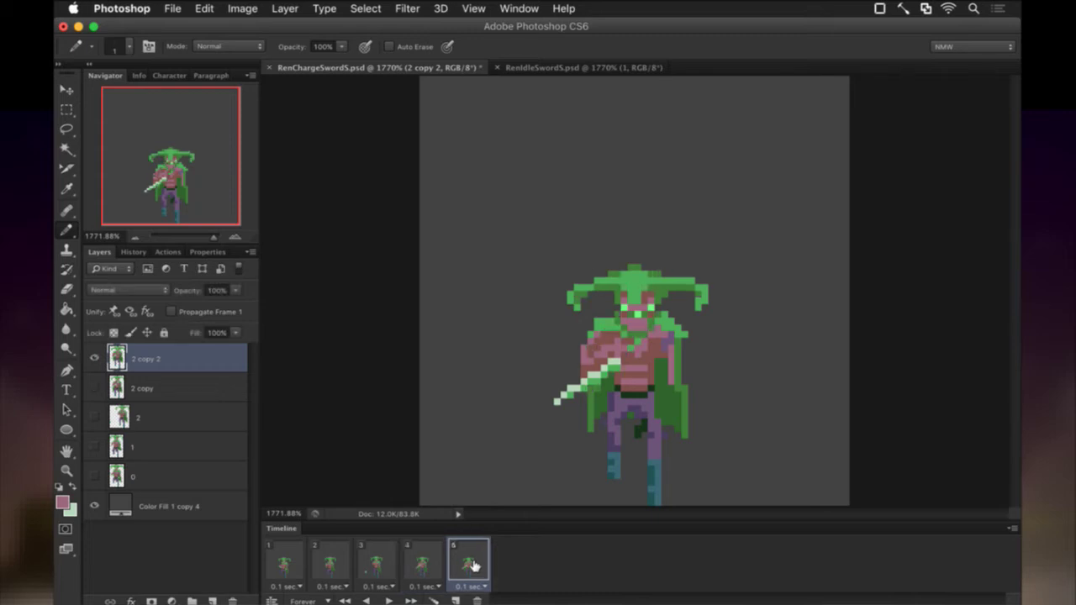
pyautogui.click(437, 559)
pyautogui.click(468, 561)
# Play the animation from frame 1, stop it, and step through frames 1 to 4 to check the motion
pyautogui.click(294, 559)
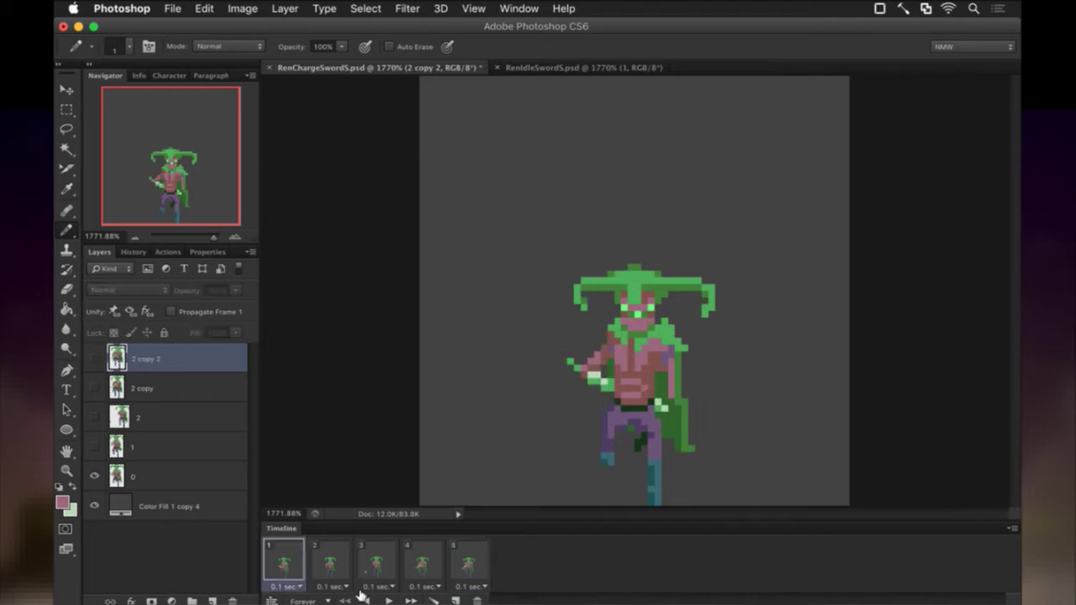
pyautogui.click(384, 599)
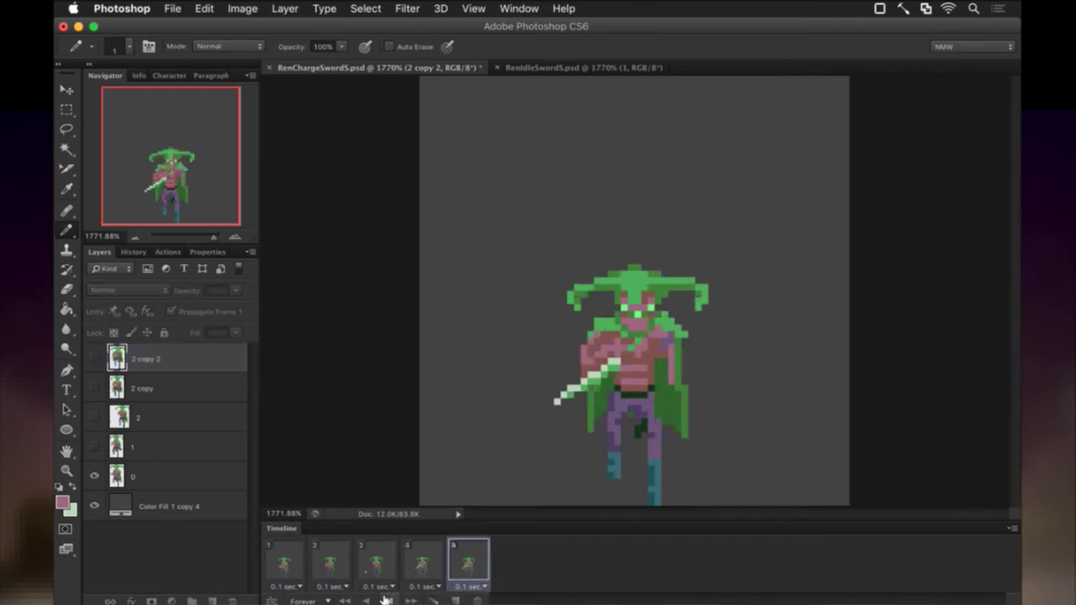
pyautogui.click(385, 600)
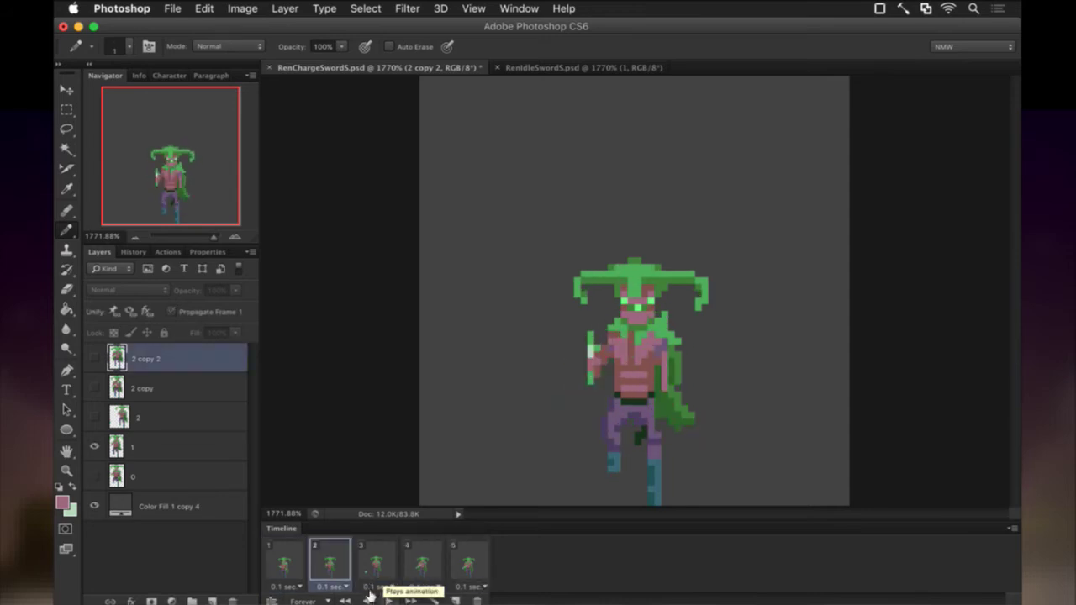
pyautogui.click(294, 552)
pyautogui.click(331, 557)
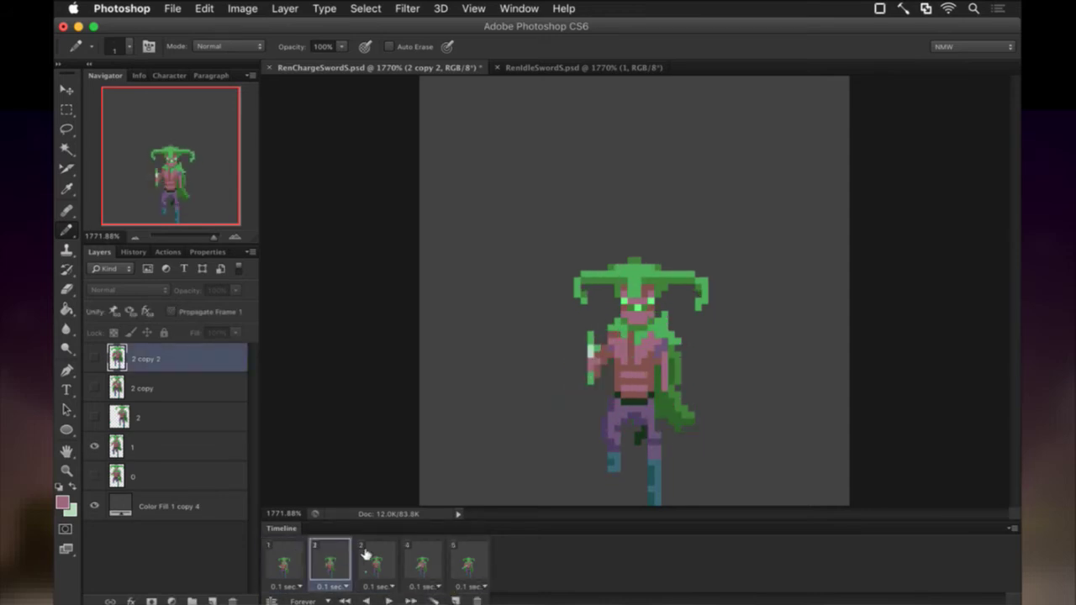
pyautogui.click(370, 555)
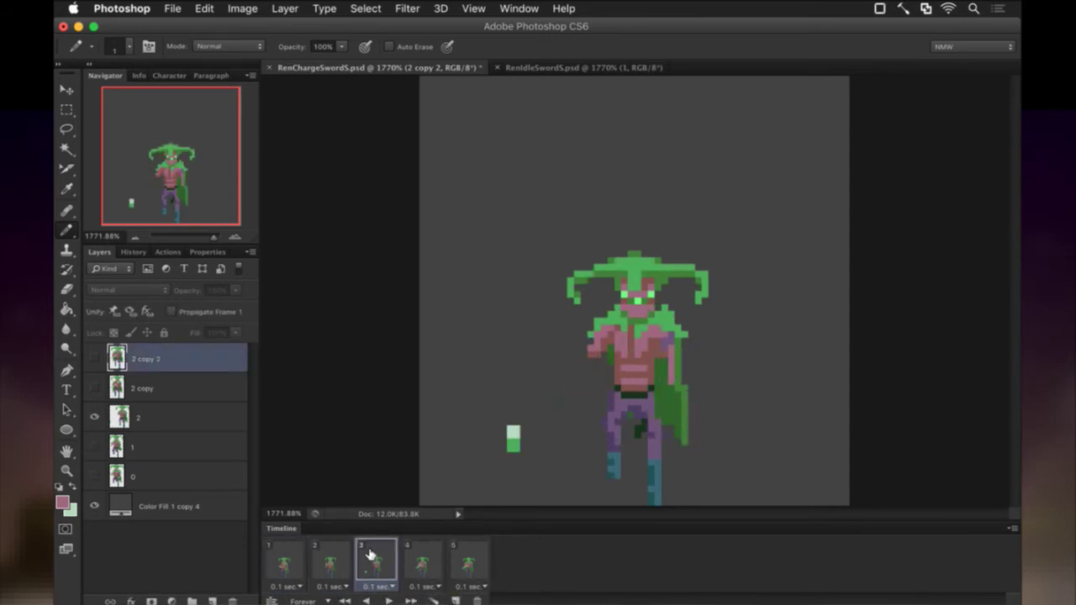
pyautogui.click(421, 559)
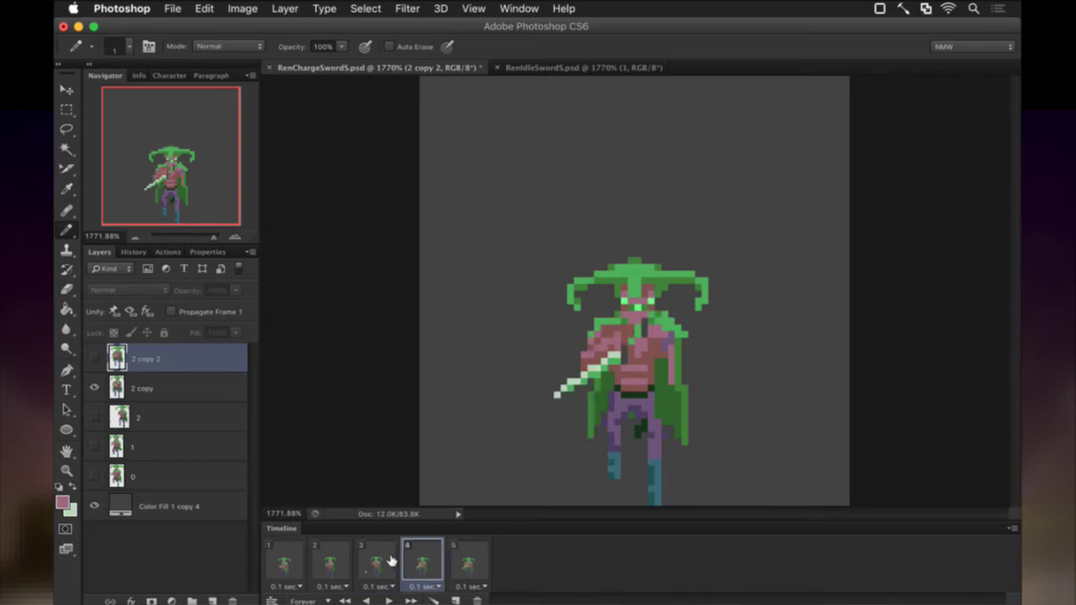
# Try to draw the sword arm's forearm on layer 2 in frame 3 with the arm's sampled pink
pyautogui.click(382, 565)
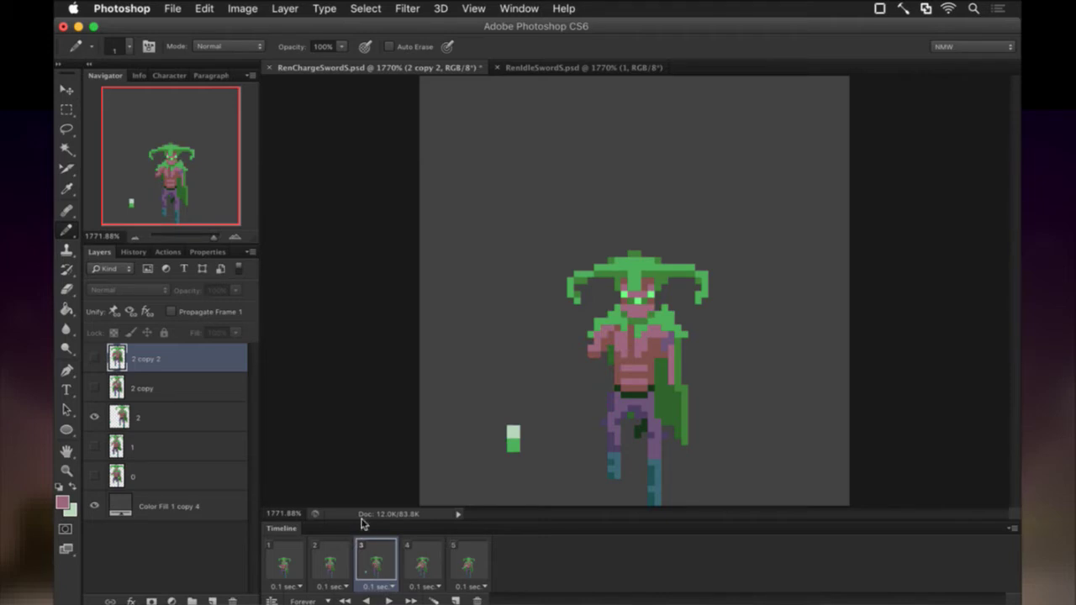
pyautogui.click(140, 413)
pyautogui.press('i')
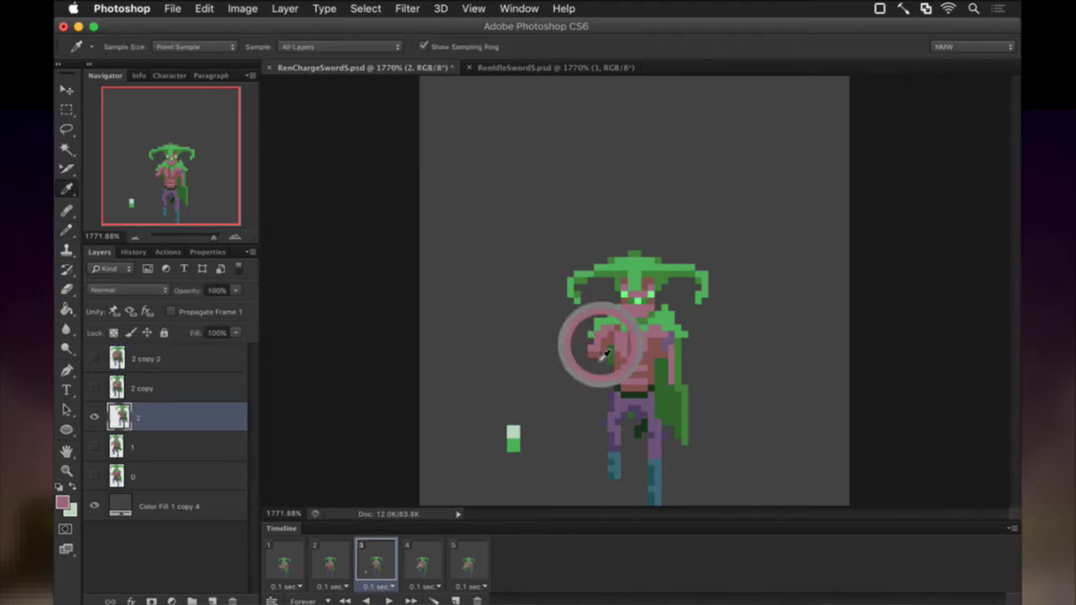
pyautogui.press('b')
pyautogui.moveTo(585, 374); pyautogui.dragTo(617, 384)
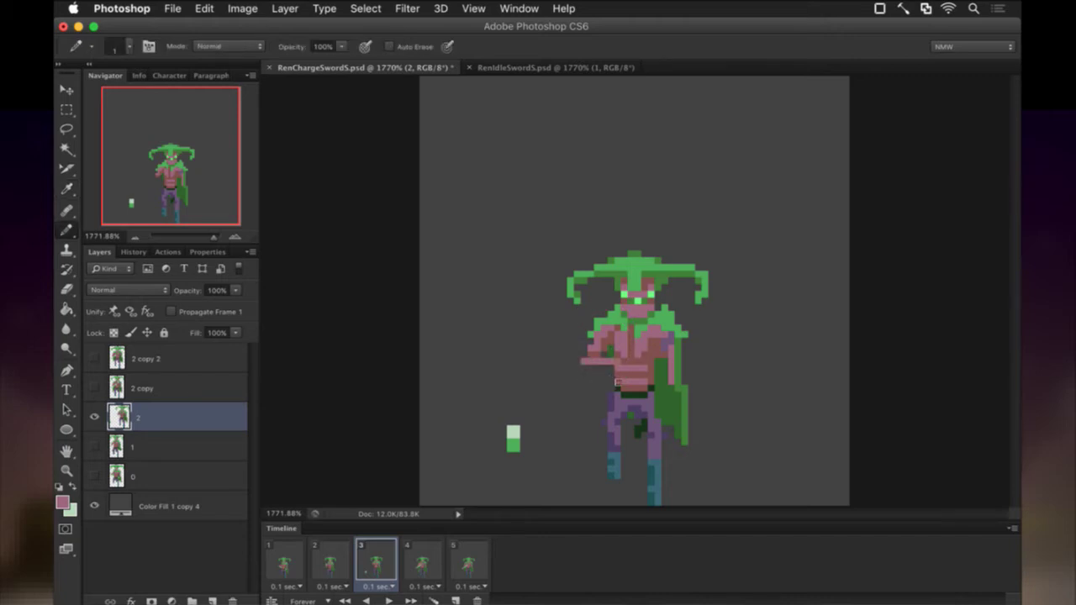
pyautogui.press('super+z')
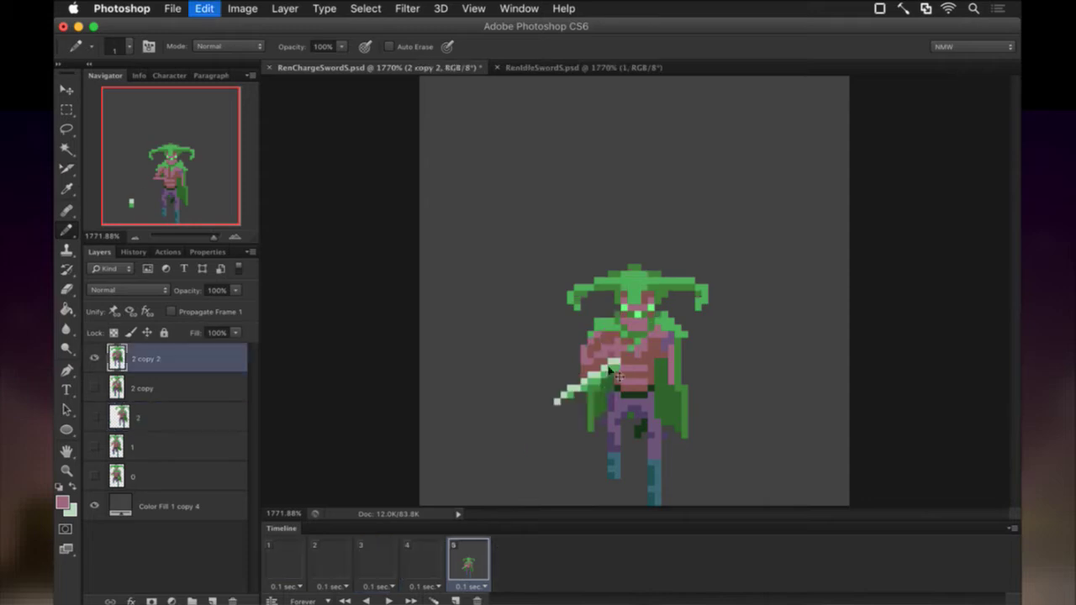
# Draw the sword arm's forearm and hand in pink below the elbow on layer 2 in frame 3
pyautogui.click(386, 563)
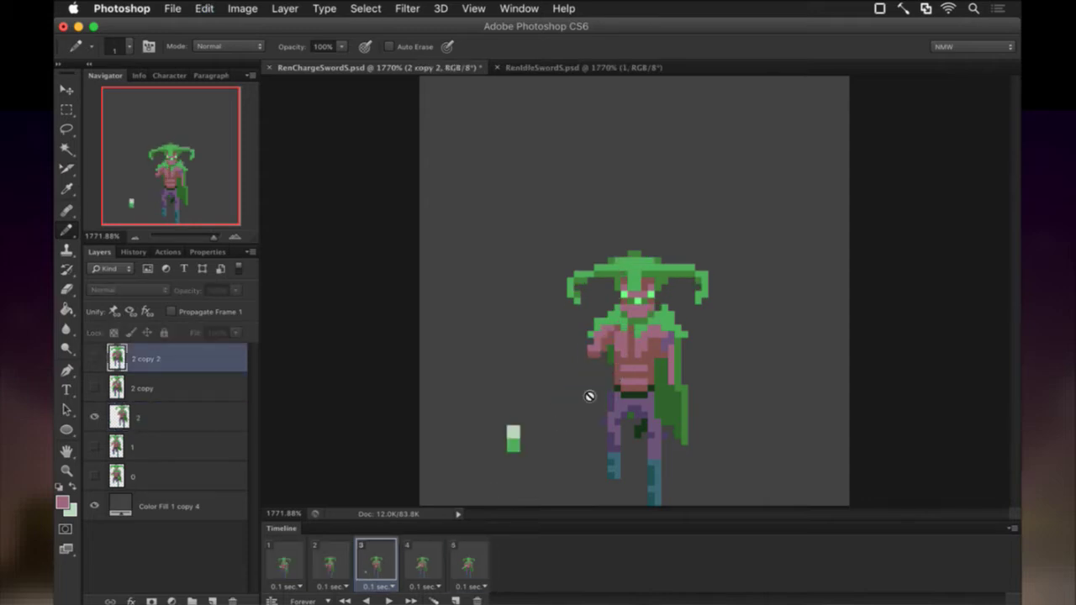
pyautogui.keyDown('alt'); pyautogui.click(601, 355); pyautogui.keyUp('alt')
pyautogui.click(130, 434)
pyautogui.click(141, 420)
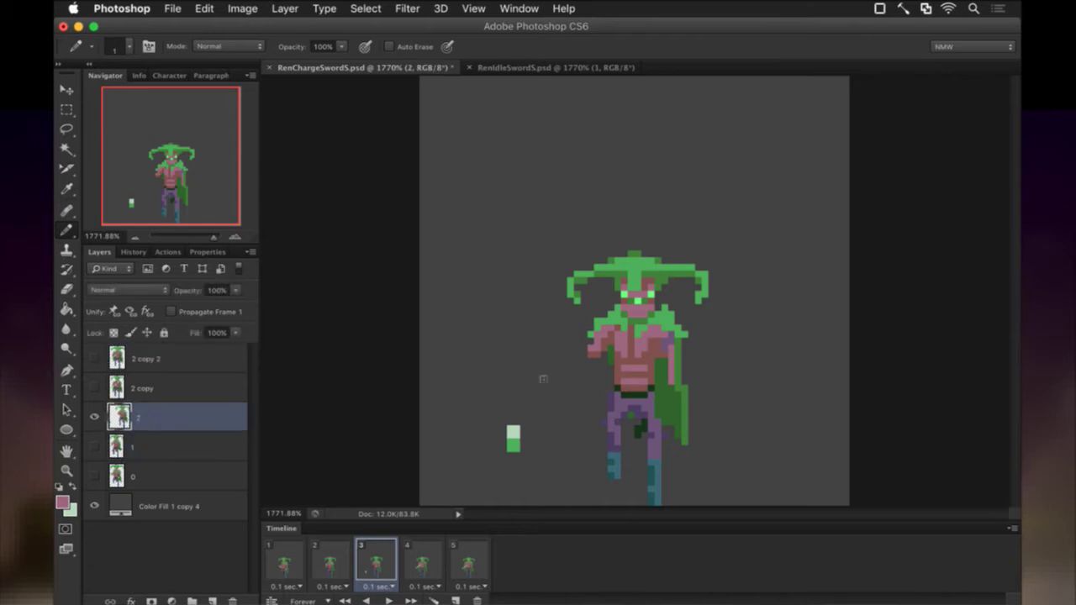
pyautogui.moveTo(584, 376); pyautogui.dragTo(601, 385)
pyautogui.press('e')
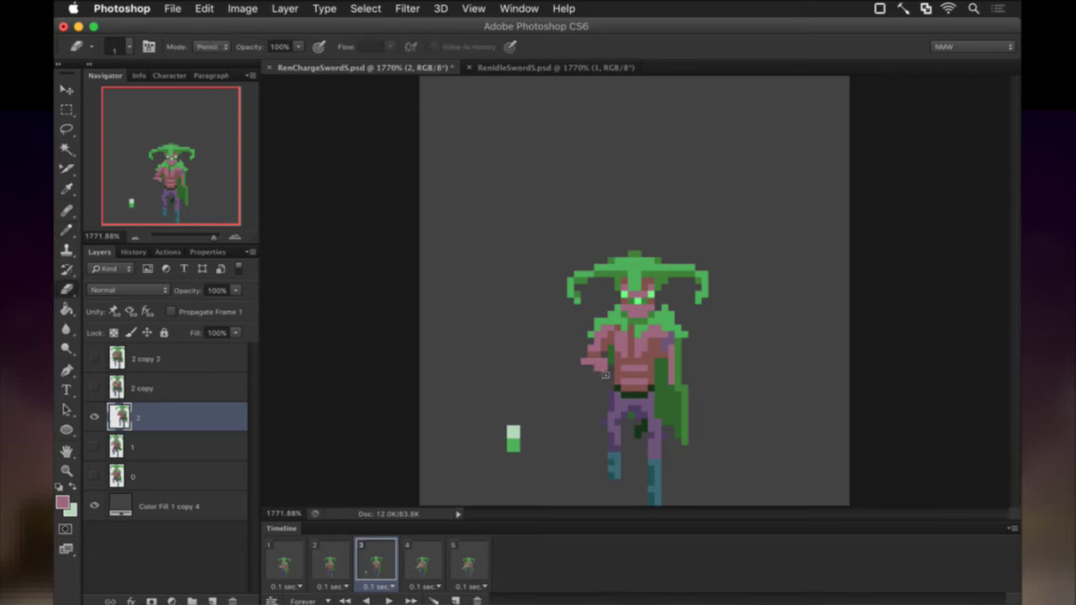
pyautogui.press('i')
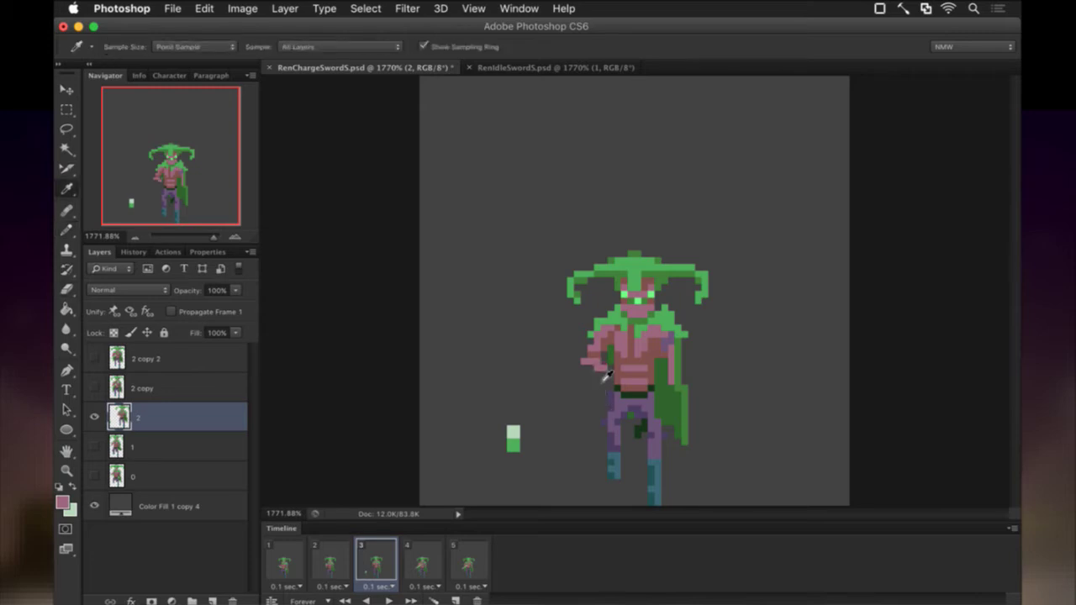
pyautogui.press('b')
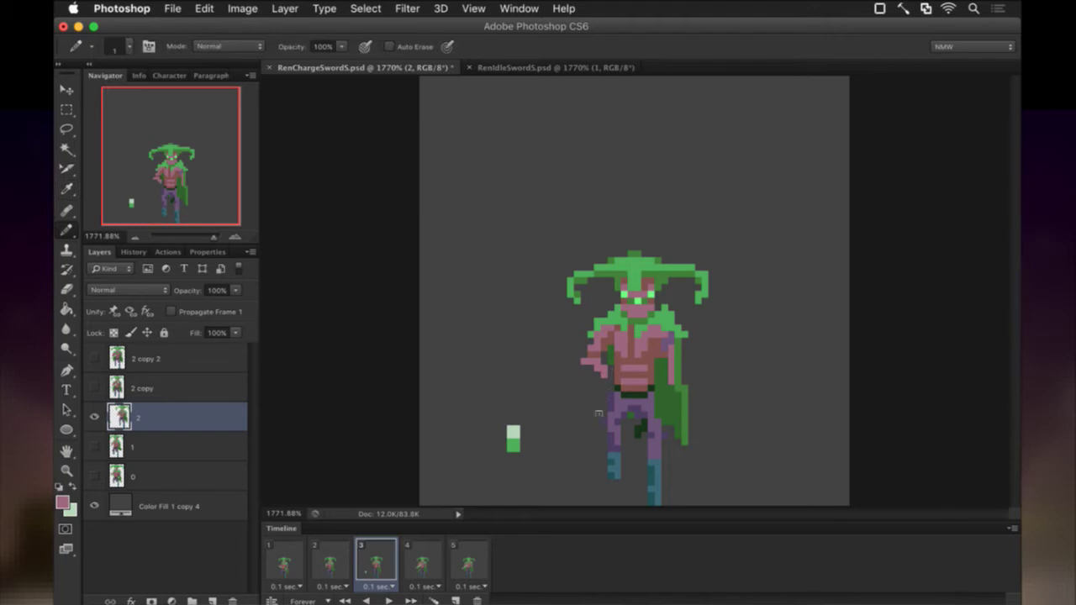
# Draw a horizontal sword through the hand in frame 3, with a green hilt end and a long pale blade in the swatch colours
pyautogui.press('i')
pyautogui.click(513, 440)
pyautogui.press('b')
pyautogui.moveTo(612, 382); pyautogui.dragTo(622, 383)
pyautogui.press('super+z')
pyautogui.moveTo(613, 384); pyautogui.dragTo(617, 384)
pyautogui.press('super+z')
pyautogui.keyDown('alt'); pyautogui.click(514, 433); pyautogui.keyUp('alt')
pyautogui.moveTo(590, 384); pyautogui.dragTo(516, 379)
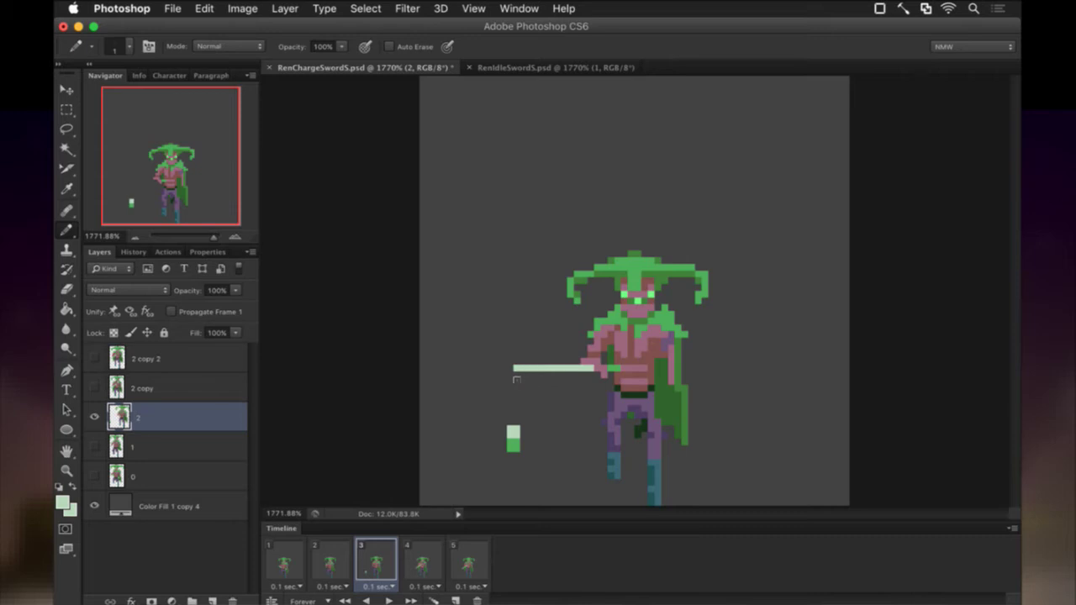
# Shade the sword's middle and underside with the swatch's green, then erase the two-colour swatch beside the sprite in frame 3
pyautogui.keyDown('alt'); pyautogui.click(513, 445); pyautogui.keyUp('alt')
pyautogui.moveTo(592, 392); pyautogui.dragTo(546, 386)
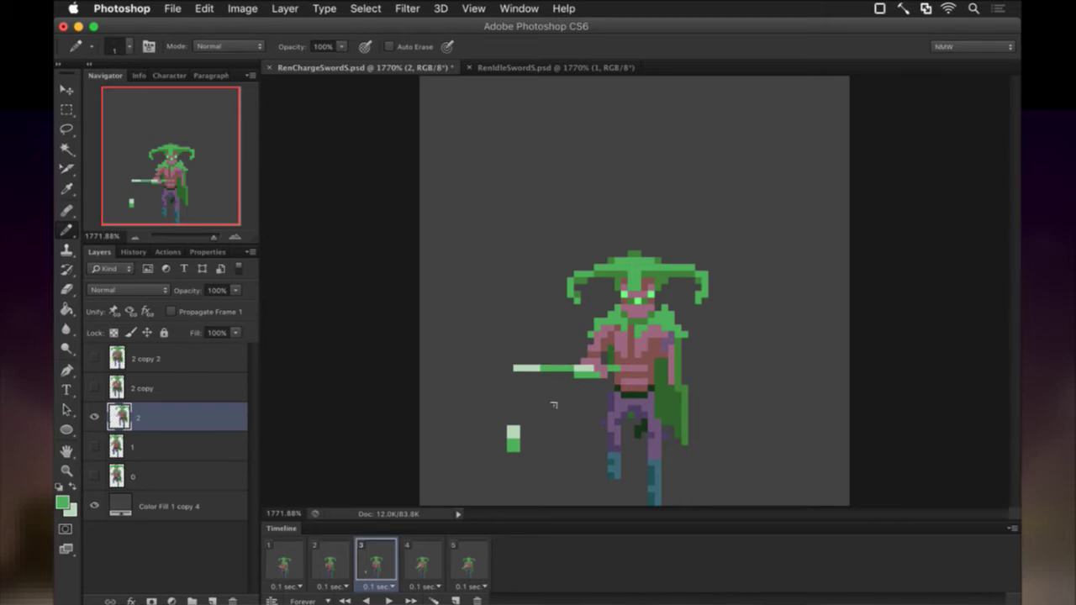
pyautogui.moveTo(571, 392); pyautogui.dragTo(533, 393)
pyautogui.press('e')
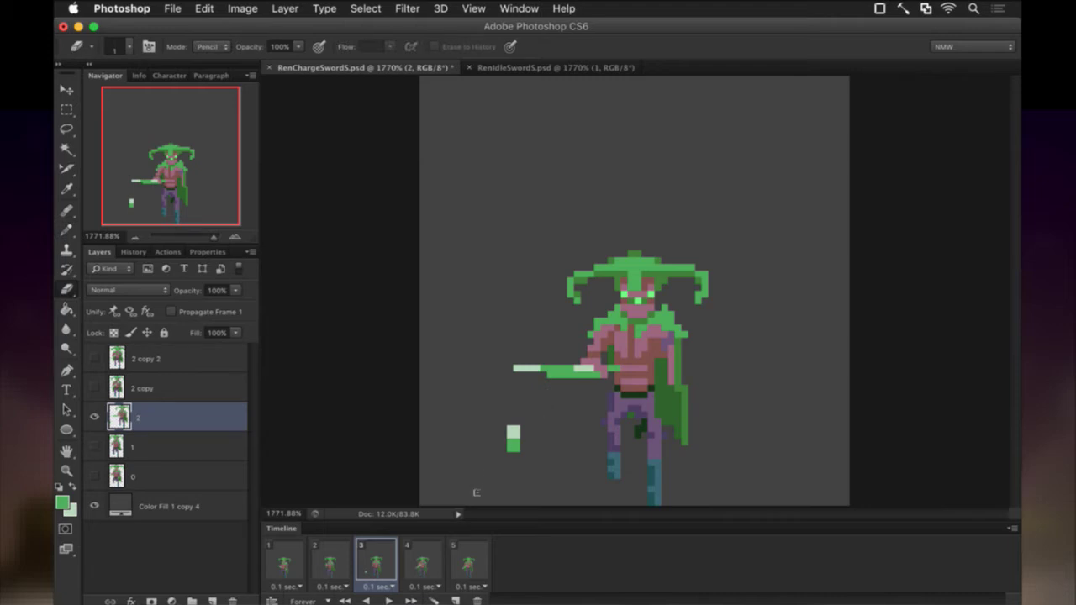
pyautogui.moveTo(512, 439); pyautogui.dragTo(518, 451)
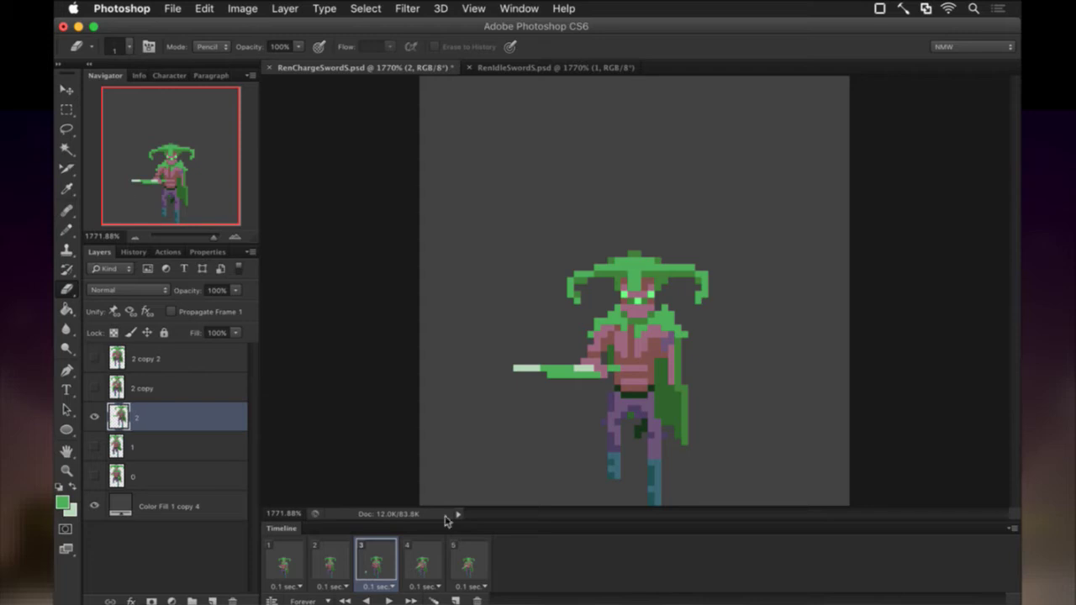
# Compare frame 3's new sword pose with frames 1 and 2
pyautogui.click(340, 560)
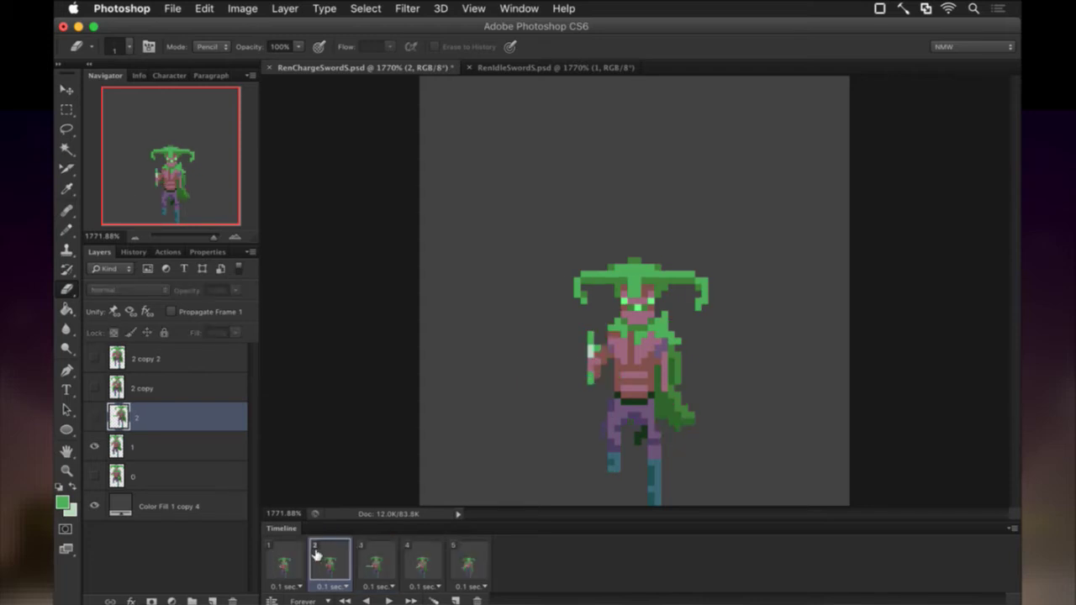
pyautogui.click(370, 557)
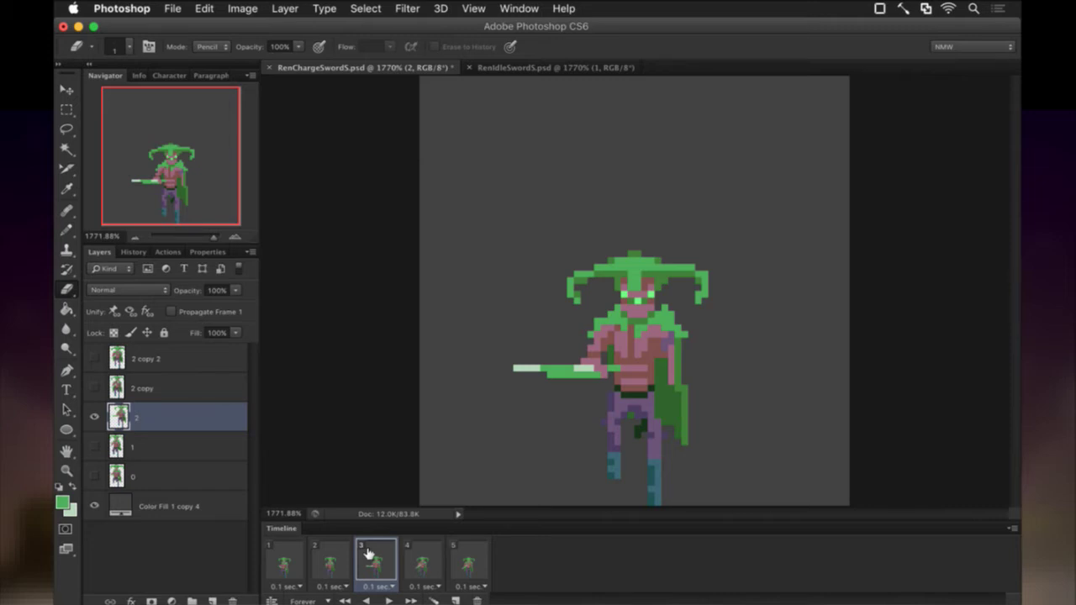
pyautogui.click(339, 557)
pyautogui.click(296, 556)
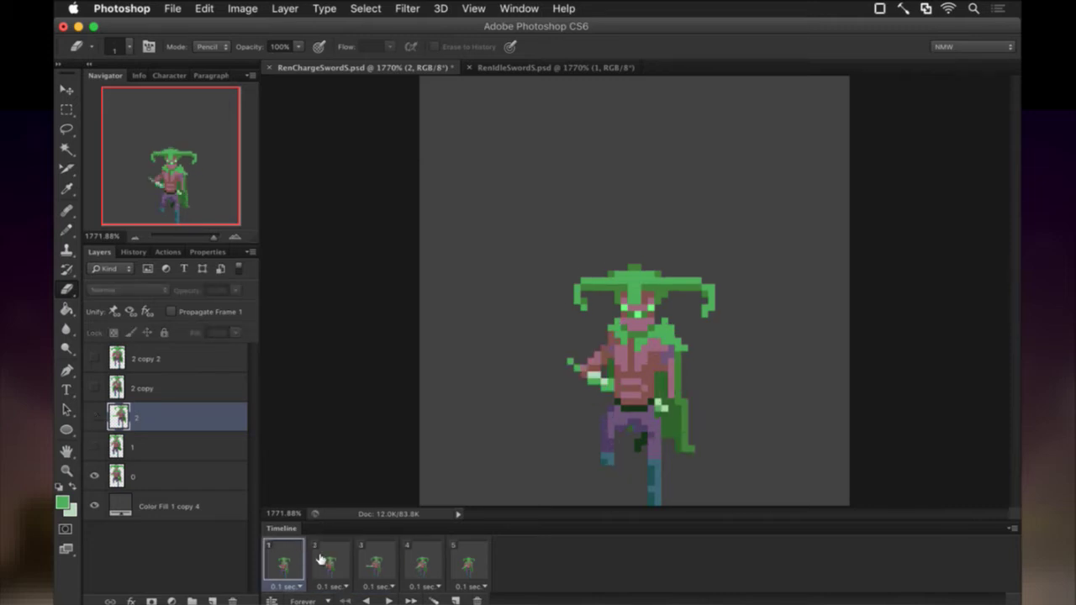
pyautogui.click(335, 562)
pyautogui.click(364, 565)
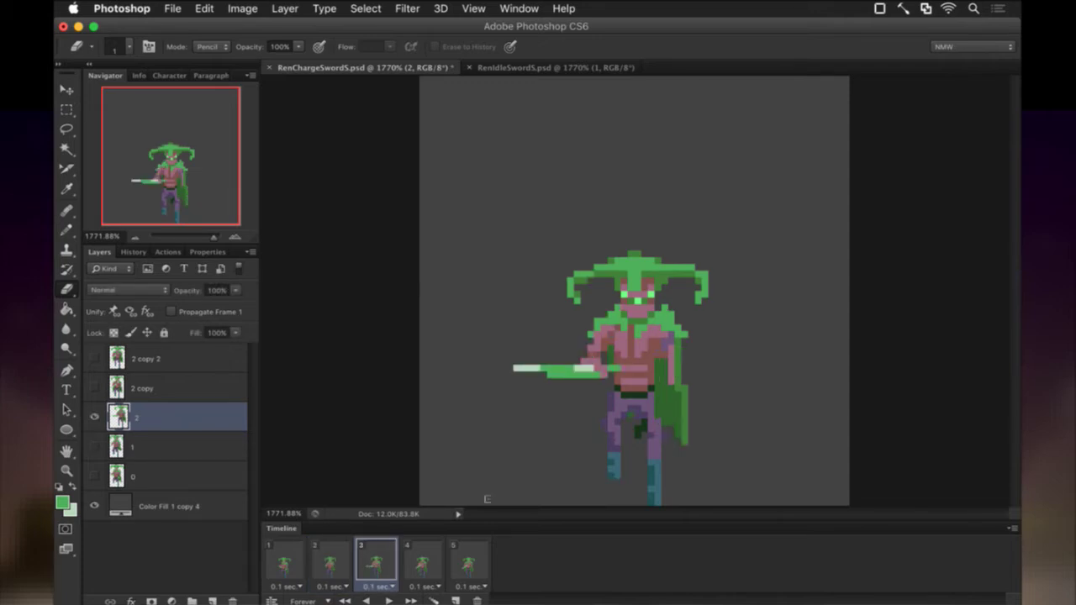
# Paint a small cape tail beside the sword-side hip in frame 3, using sampled dark green and the cape edge's lighter green
pyautogui.press('i')
pyautogui.click(618, 363)
pyautogui.press('b')
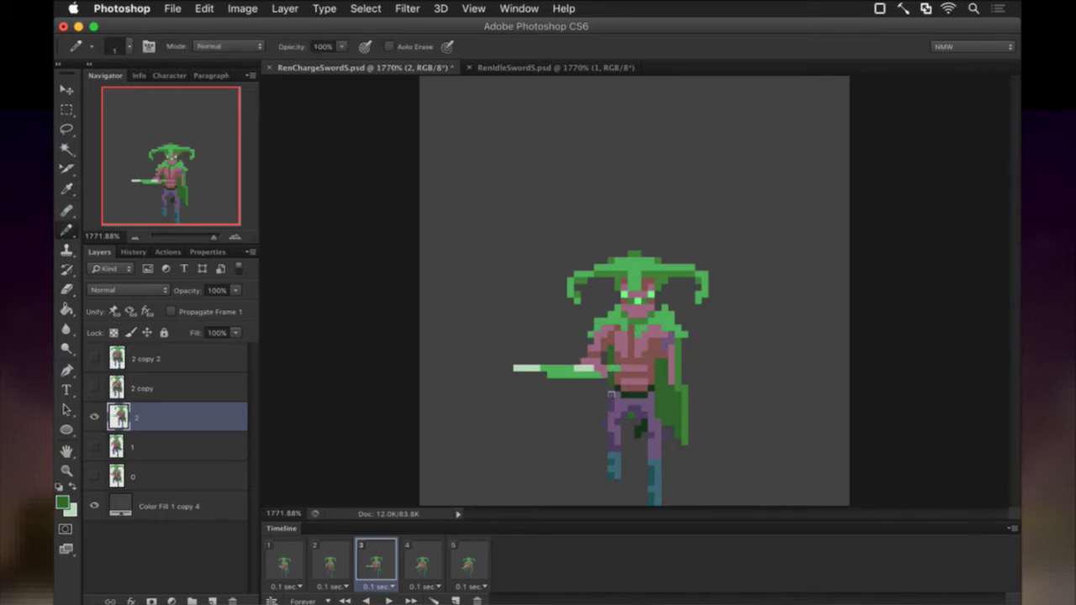
pyautogui.moveTo(605, 387); pyautogui.dragTo(595, 410)
pyautogui.press('i')
pyautogui.click(685, 403)
pyautogui.press('b')
pyautogui.press('i')
pyautogui.click(607, 414)
pyautogui.click(610, 407)
pyautogui.press('b')
# Step through all five frames to check how frame 3's cape and sword fit the animation
pyautogui.click(422, 555)
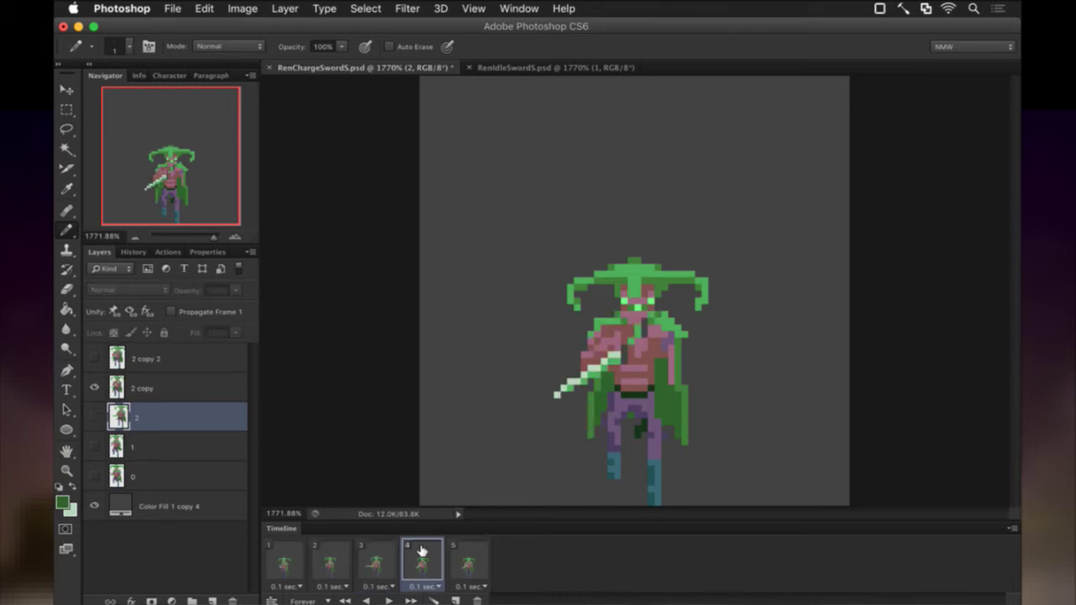
pyautogui.click(465, 555)
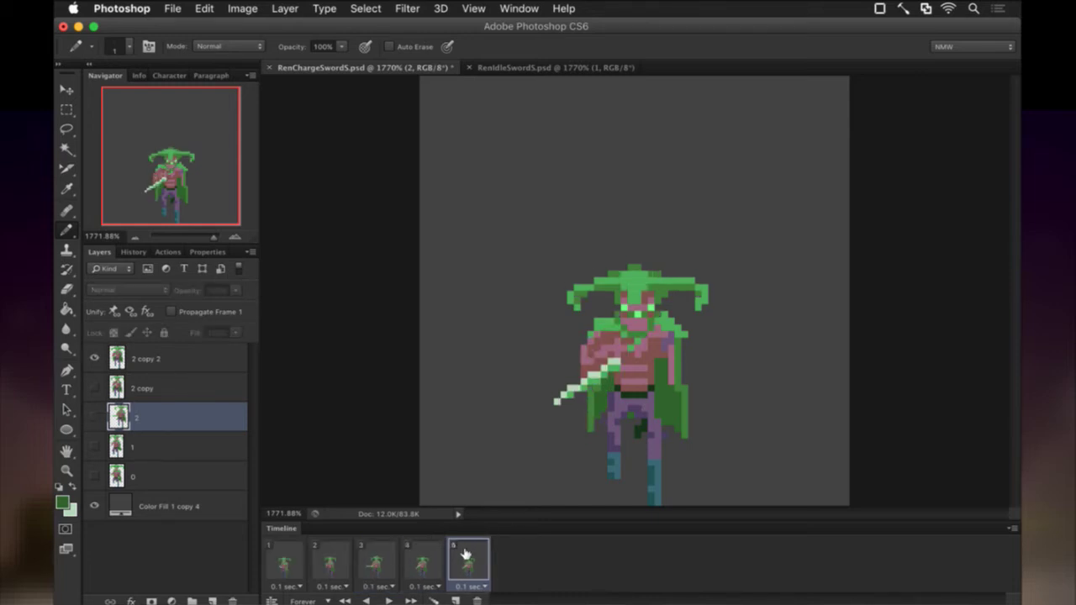
pyautogui.click(436, 561)
pyautogui.click(391, 552)
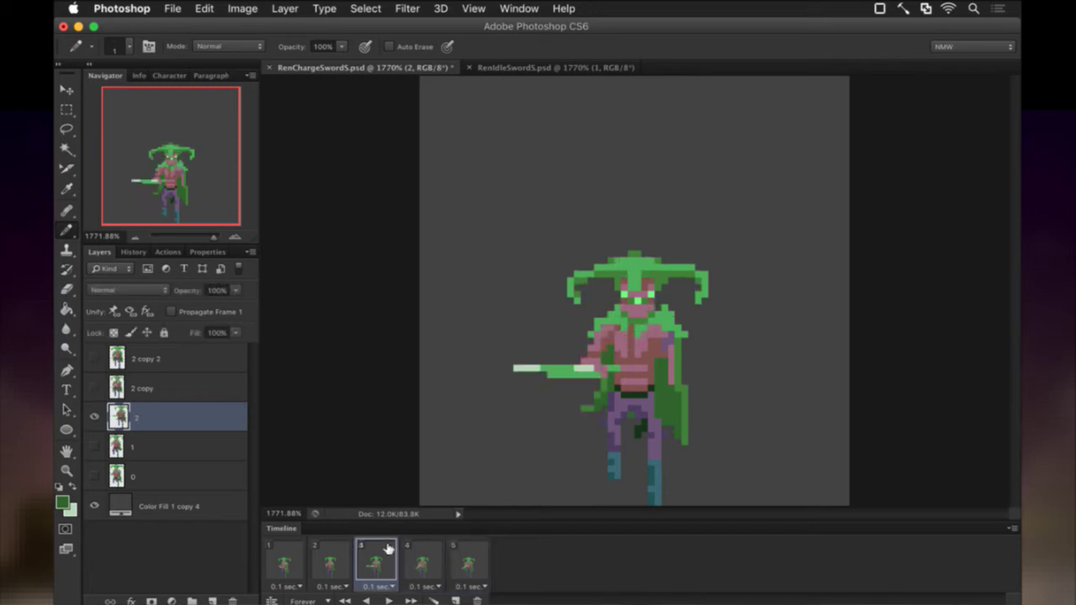
pyautogui.click(340, 552)
pyautogui.click(286, 556)
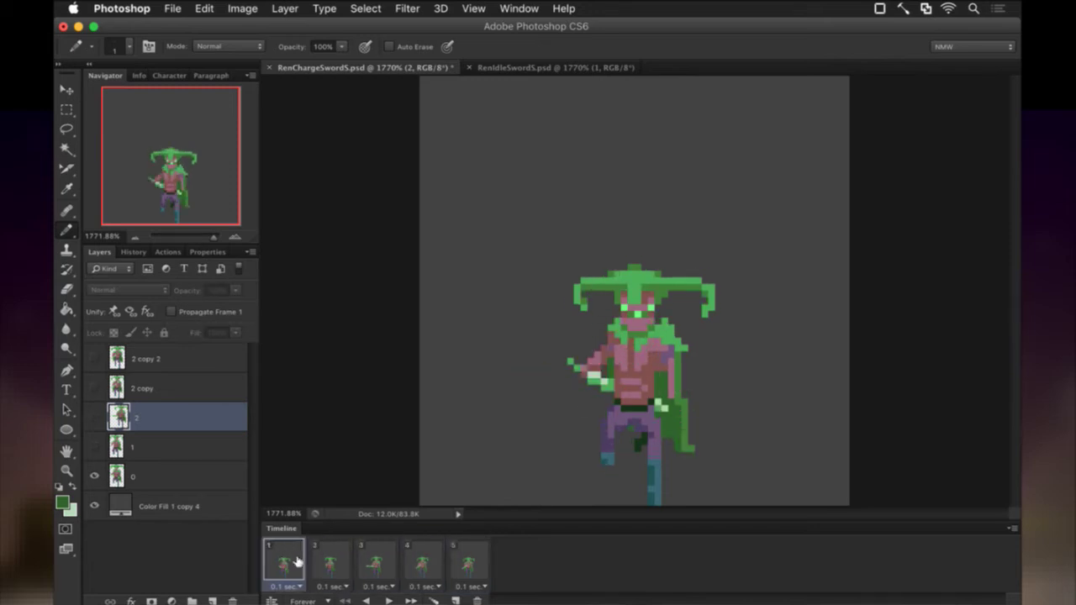
pyautogui.click(329, 561)
pyautogui.click(376, 559)
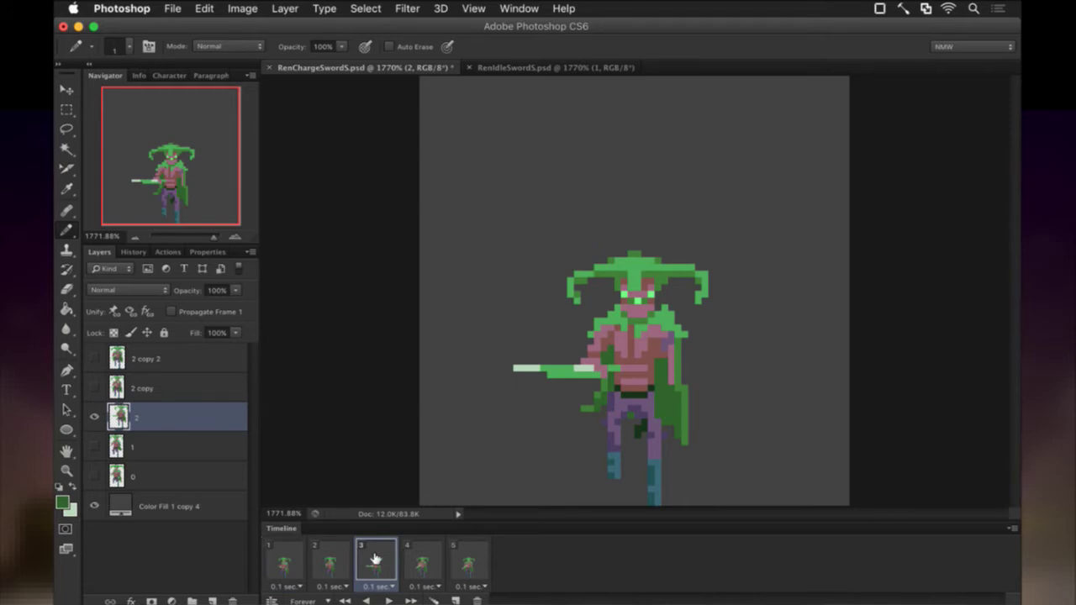
# Save the file, then paint a filled pale green sword trail from the blade's tip up to the shoulder on a new layer in frame 3
pyautogui.press('super+s')
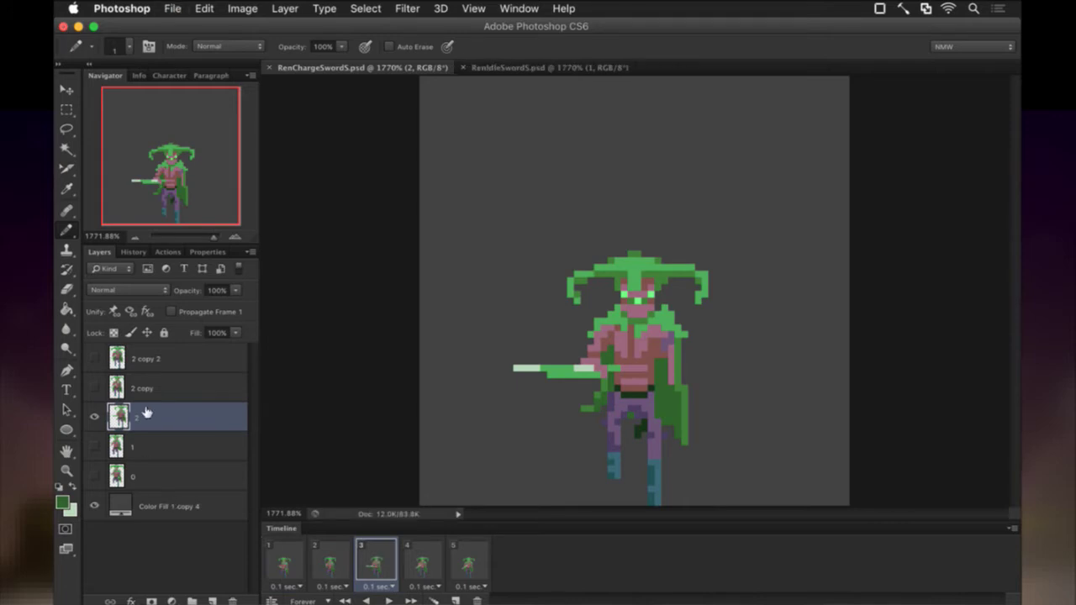
pyautogui.click(213, 601)
pyautogui.click(200, 312)
pyautogui.click(200, 311)
pyautogui.keyDown('alt'); pyautogui.click(520, 370); pyautogui.keyUp('alt')
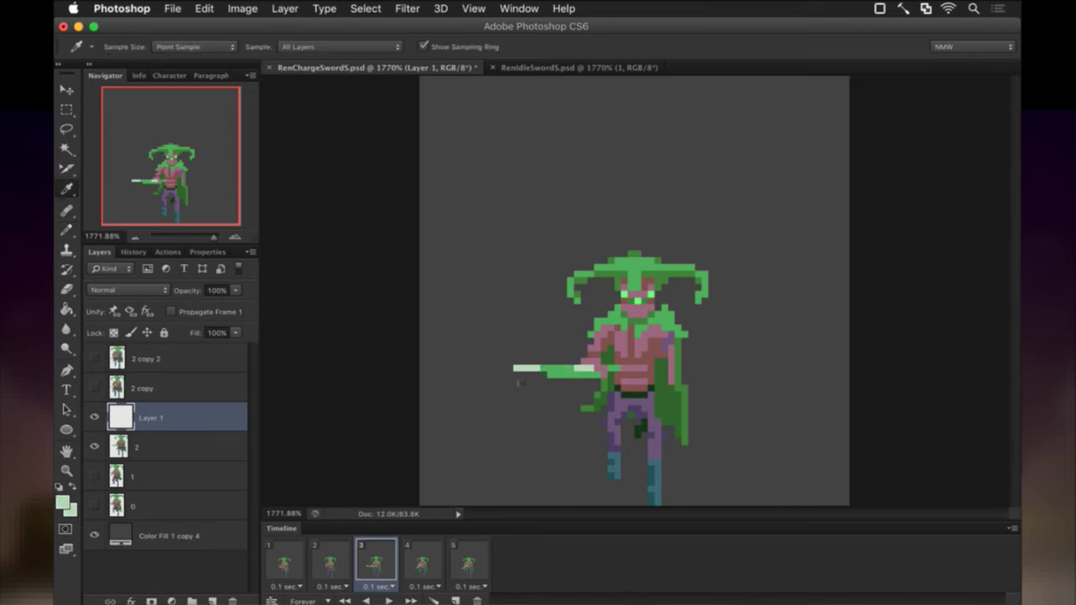
pyautogui.moveTo(519, 375)
pyautogui.mouseDown()
pyautogui.moveTo(522, 353)
pyautogui.moveTo(594, 337)
pyautogui.mouseUp()
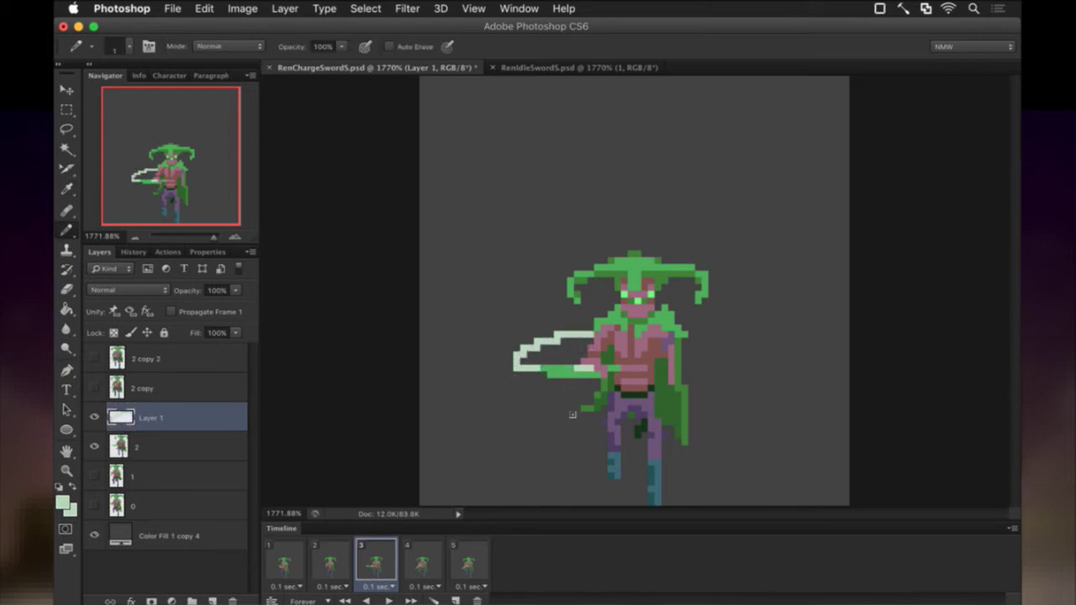
pyautogui.moveTo(542, 370)
pyautogui.mouseDown()
pyautogui.moveTo(584, 341)
pyautogui.moveTo(534, 372)
pyautogui.moveTo(523, 361)
pyautogui.moveTo(539, 370)
pyautogui.mouseUp()
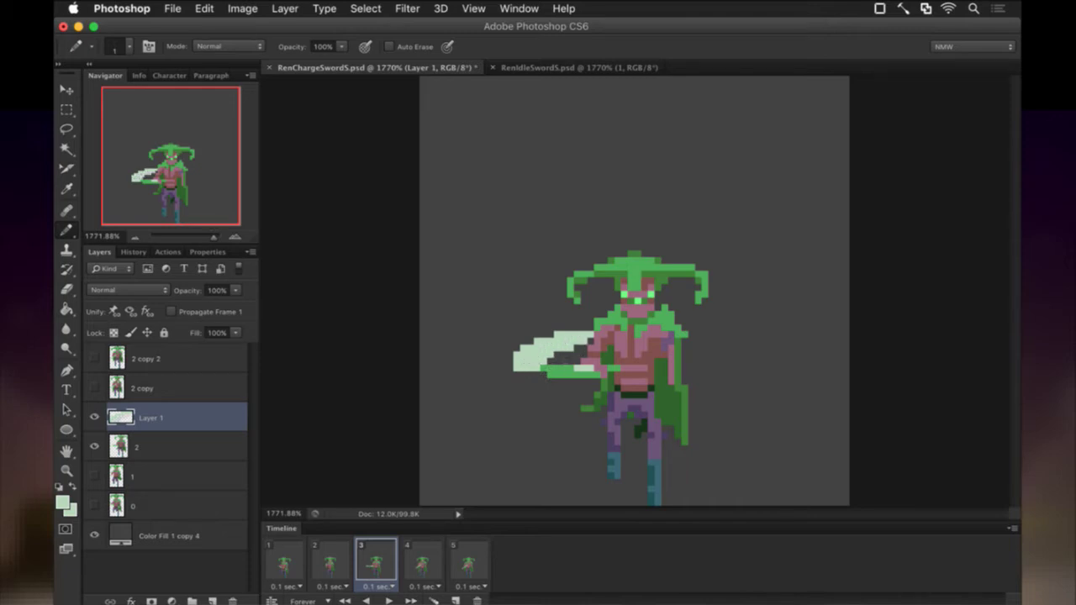
# Compare frame 3's sword trail with the poses in frames 4 and 1
pyautogui.click(421, 559)
pyautogui.click(284, 561)
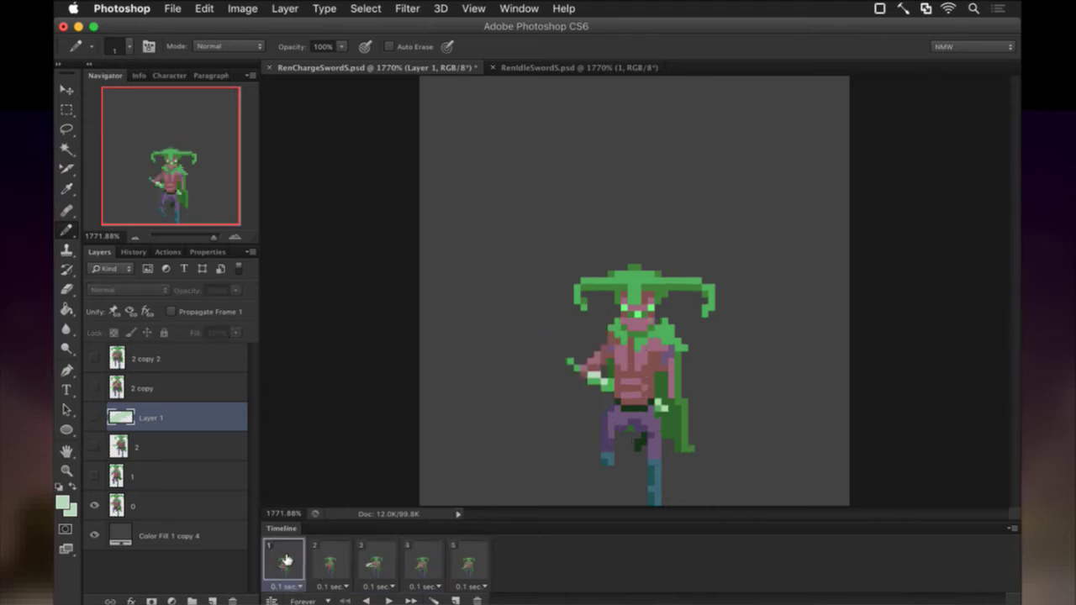
pyautogui.click(372, 563)
# In frame 4, add a layer above 2 copy and paint a filled pale green sword trail over the upper side of the blade
pyautogui.click(414, 562)
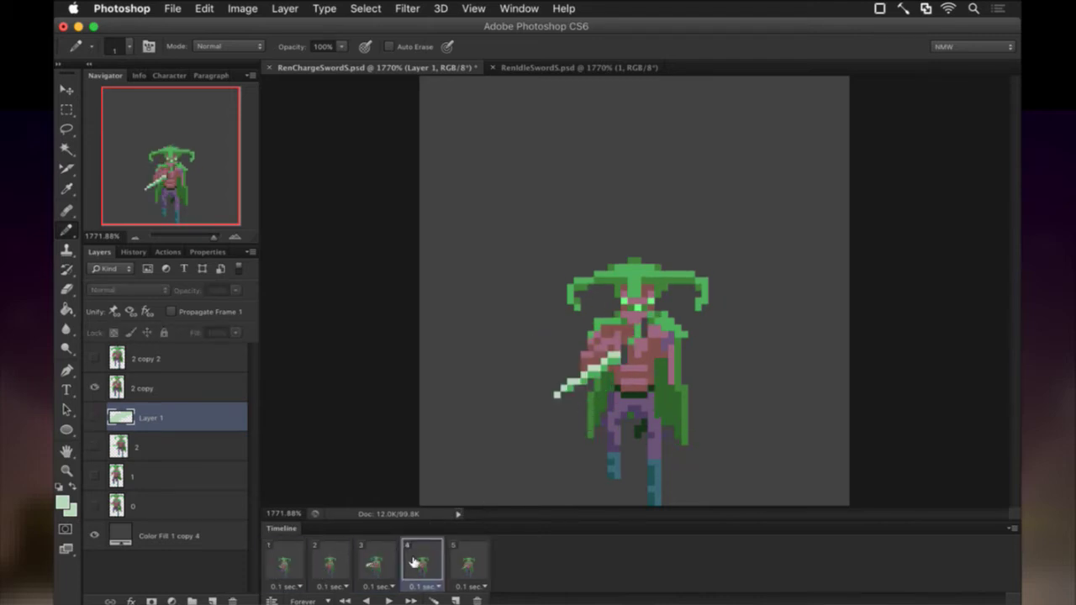
pyautogui.click(148, 393)
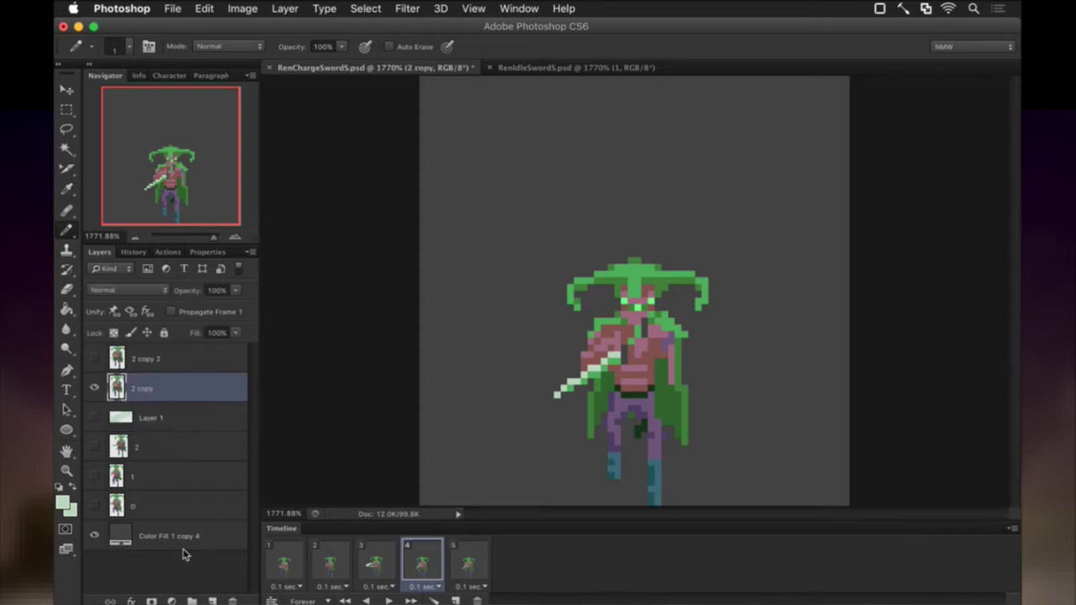
pyautogui.click(213, 600)
pyautogui.click(173, 311)
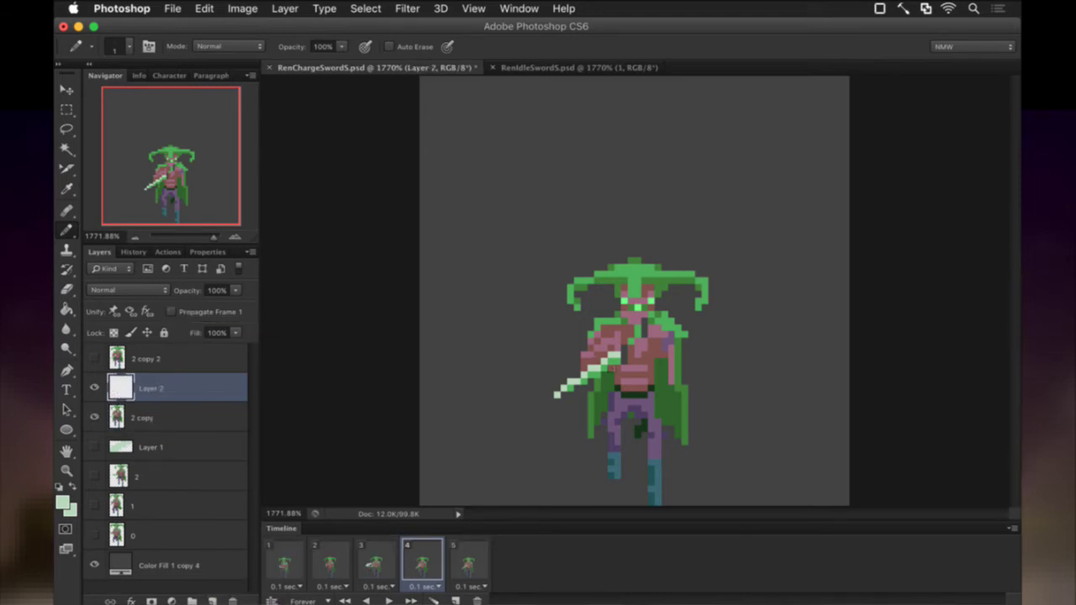
pyautogui.moveTo(609, 355)
pyautogui.mouseDown()
pyautogui.moveTo(542, 364)
pyautogui.moveTo(555, 404)
pyautogui.moveTo(588, 362)
pyautogui.moveTo(600, 375)
pyautogui.moveTo(555, 364)
pyautogui.moveTo(569, 383)
pyautogui.mouseUp()
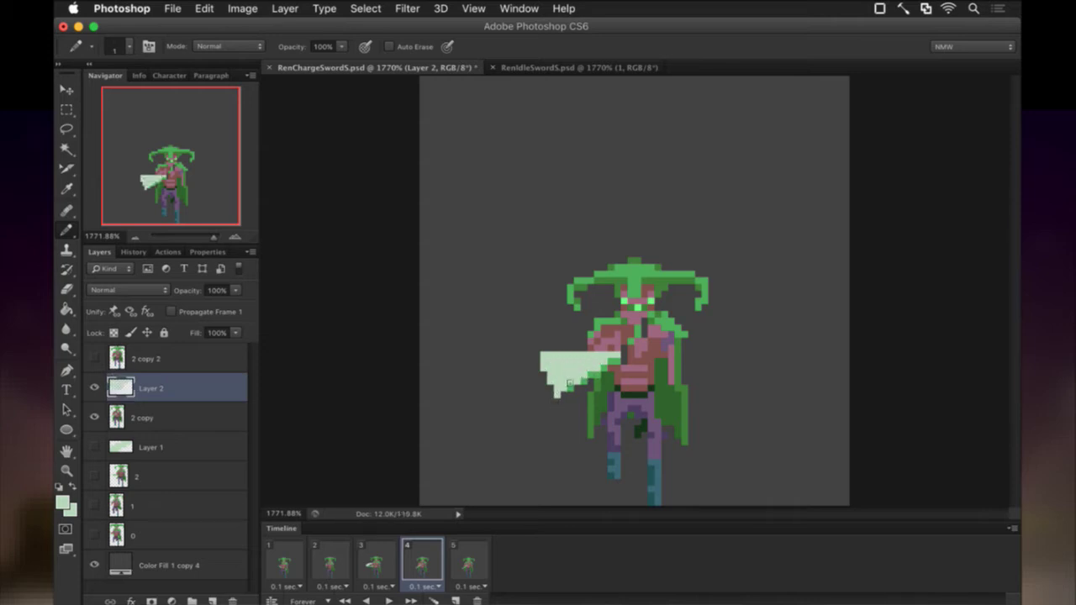
# Check frame 5, then play the animation from frame 1 to preview the sword trails and stop playback
pyautogui.click(464, 561)
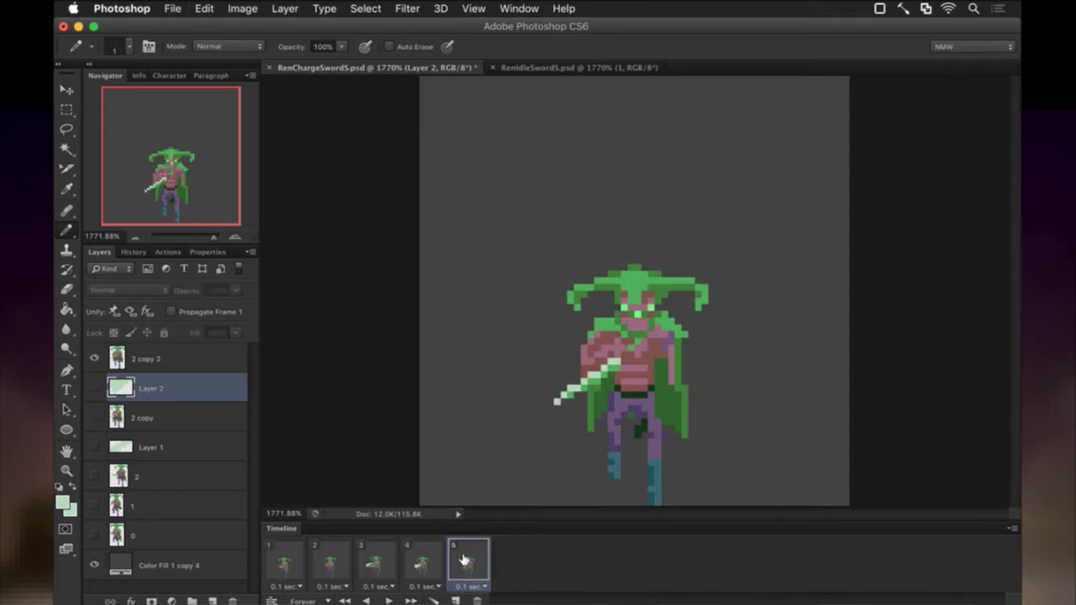
pyautogui.click(294, 558)
pyautogui.click(388, 601)
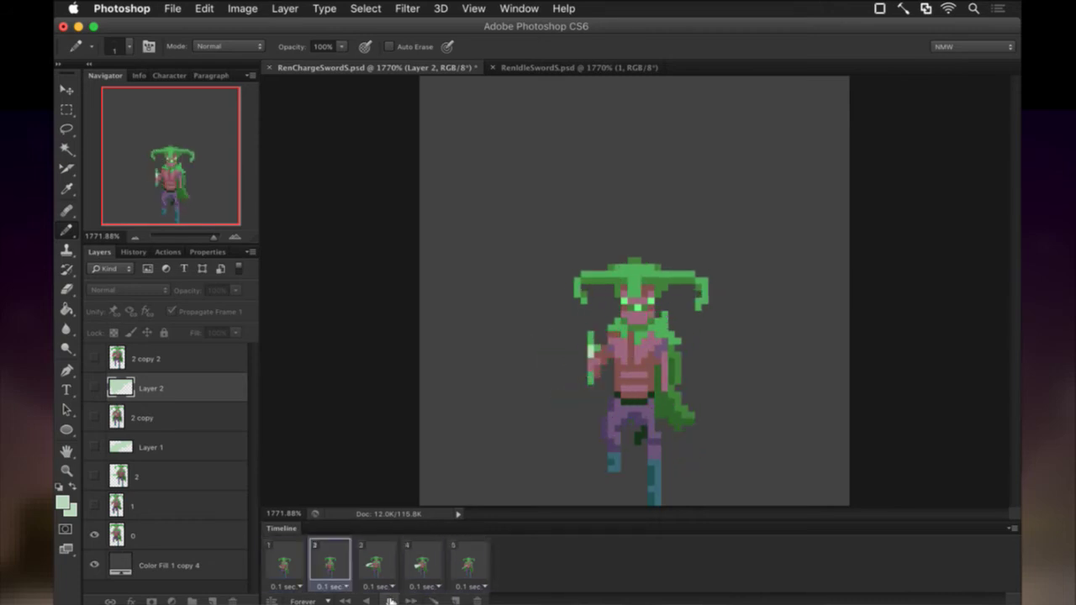
pyautogui.click(391, 599)
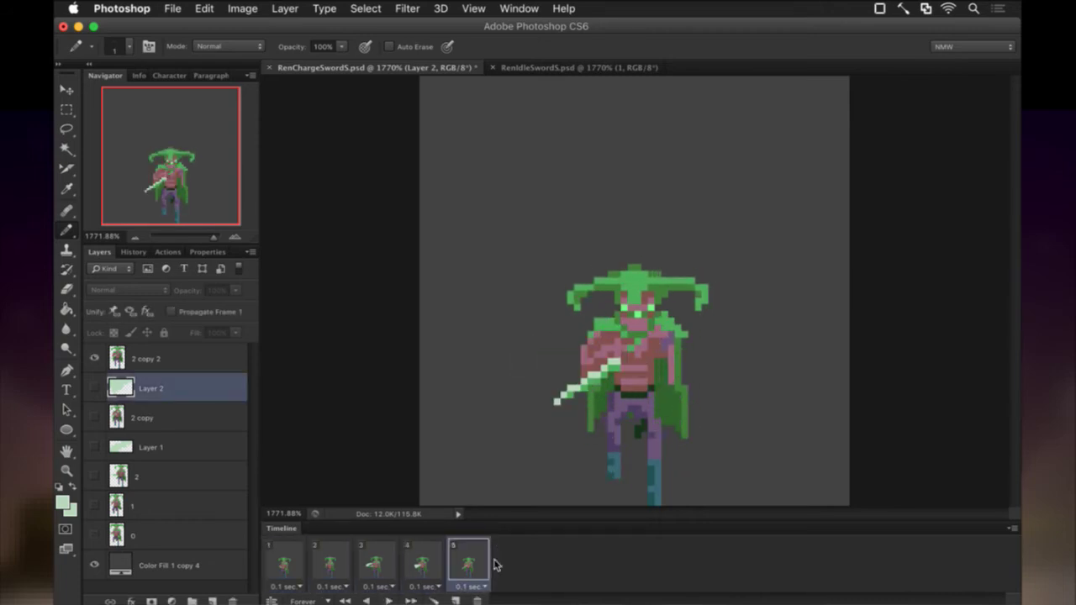
# Duplicate frame 5 as a sixth frame and save the file
pyautogui.click(437, 559)
pyautogui.click(474, 557)
pyautogui.click(454, 597)
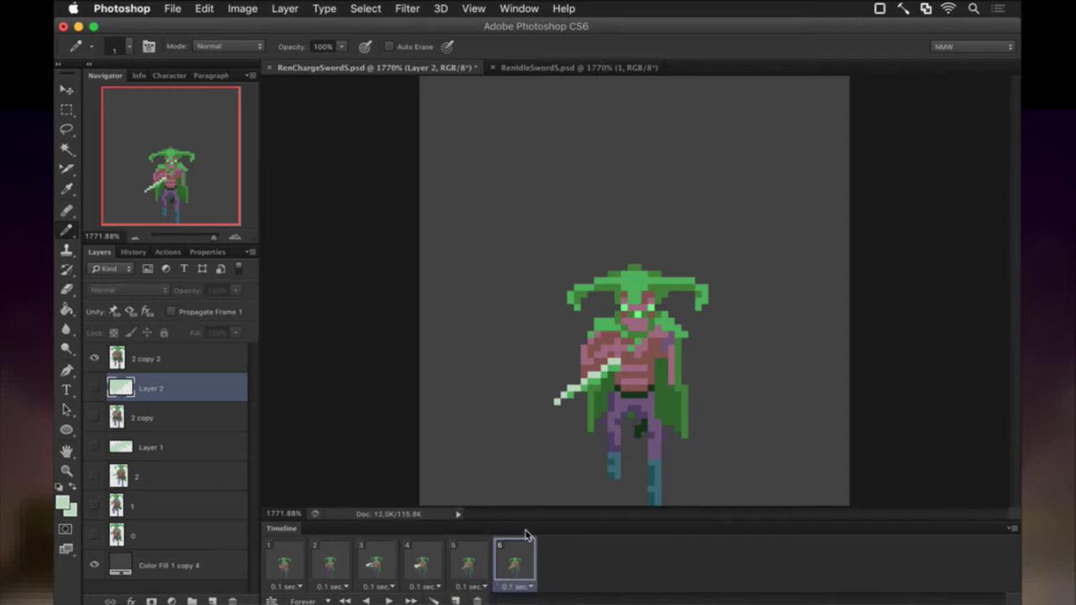
pyautogui.press('super+s')
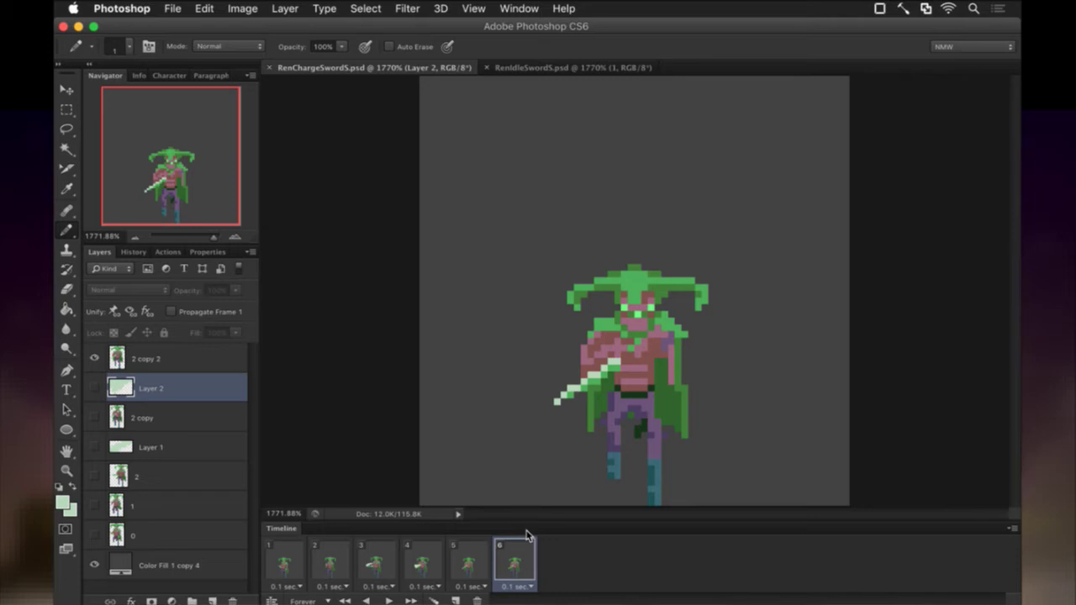
# Switch to Finder and open the Roq folder inside sprites in a new window
pyautogui.click(172, 8)
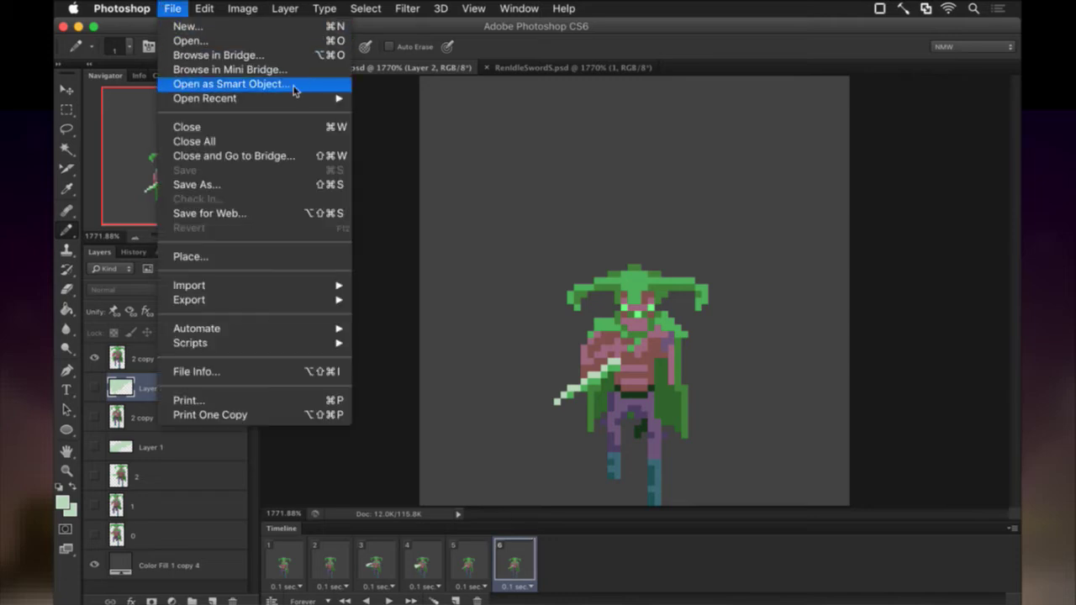
pyautogui.click(387, 131)
pyautogui.press('super+Tab')
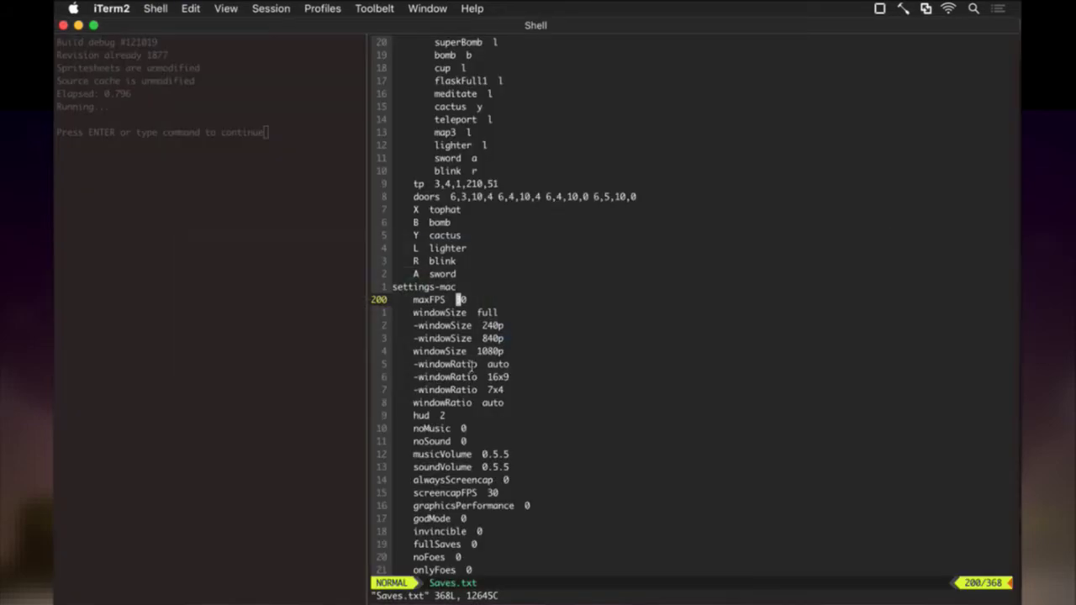
pyautogui.press('super+Tab')
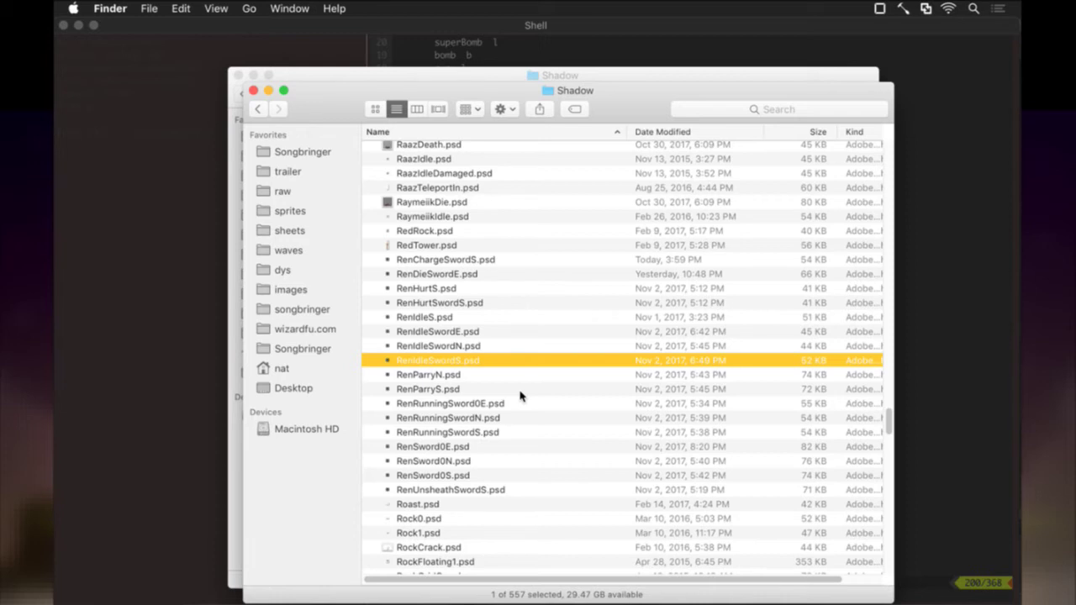
pyautogui.press('super+n')
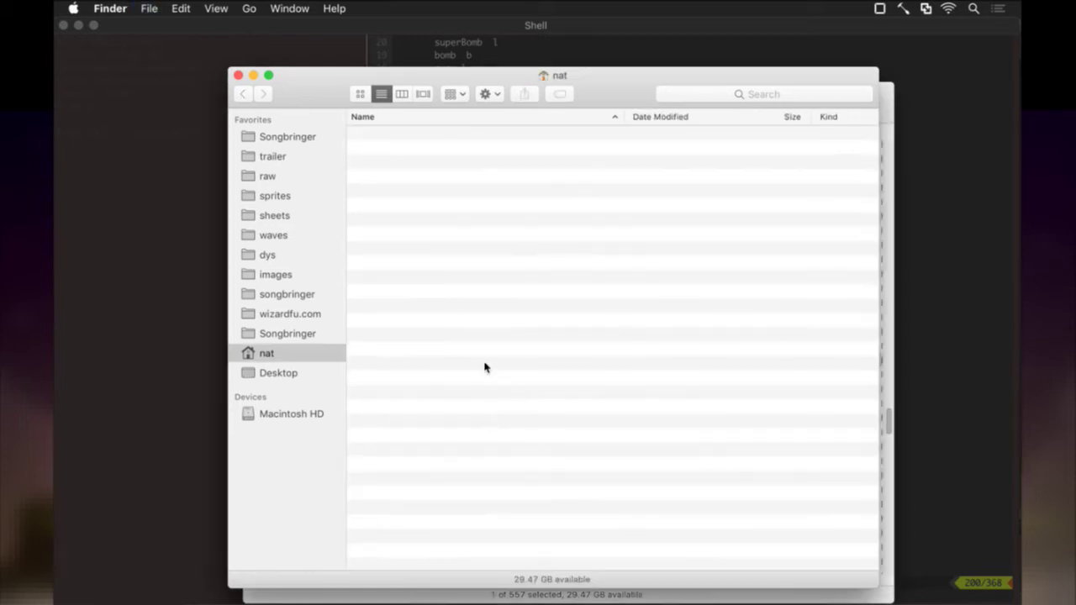
pyautogui.click(299, 137)
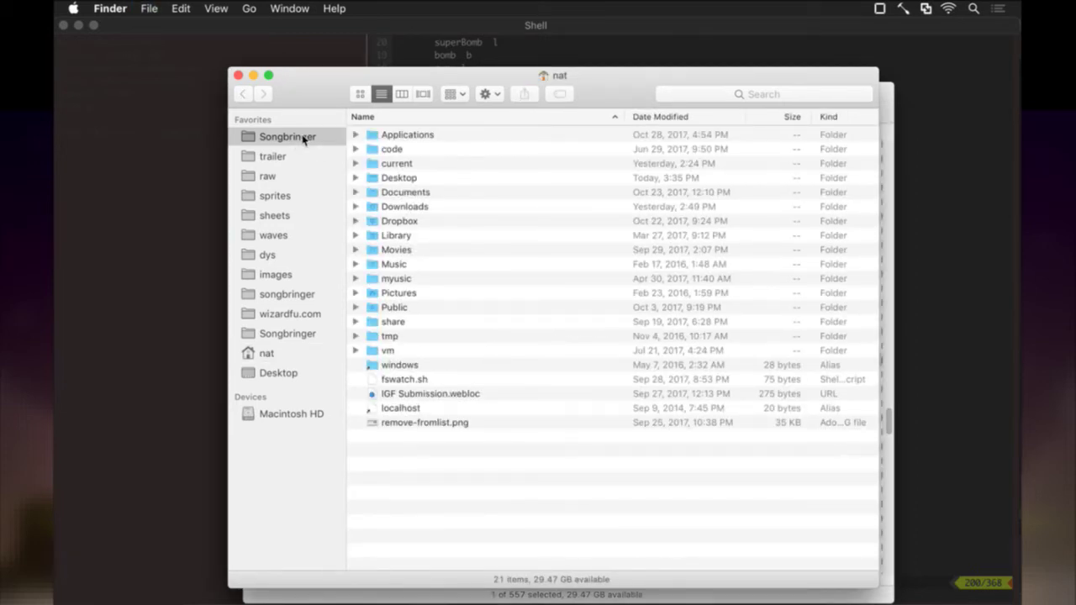
pyautogui.click(304, 197)
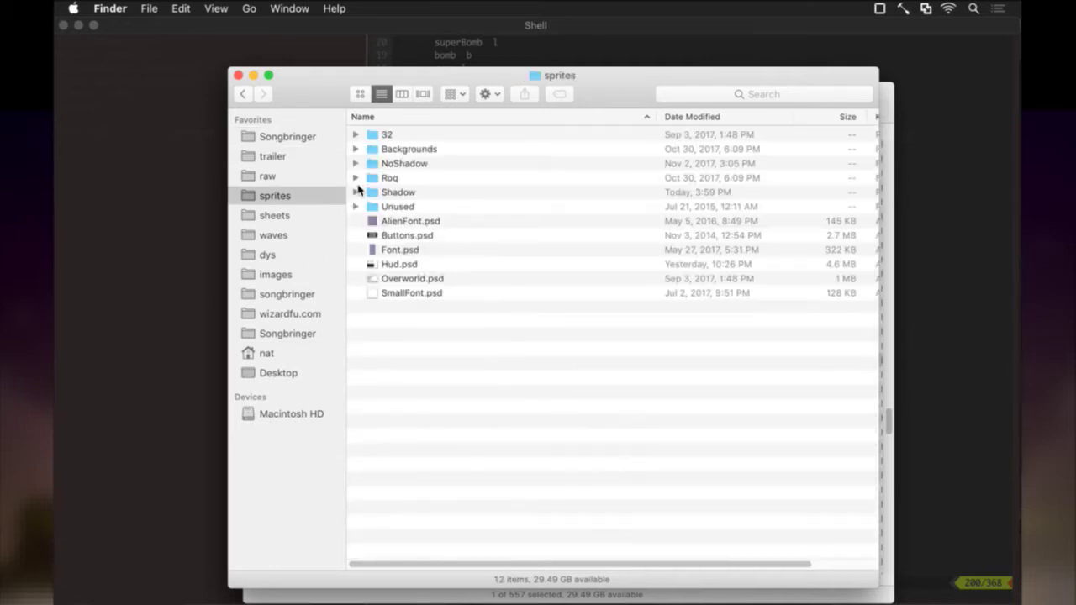
pyautogui.click(393, 177)
pyautogui.doubleClick(393, 177)
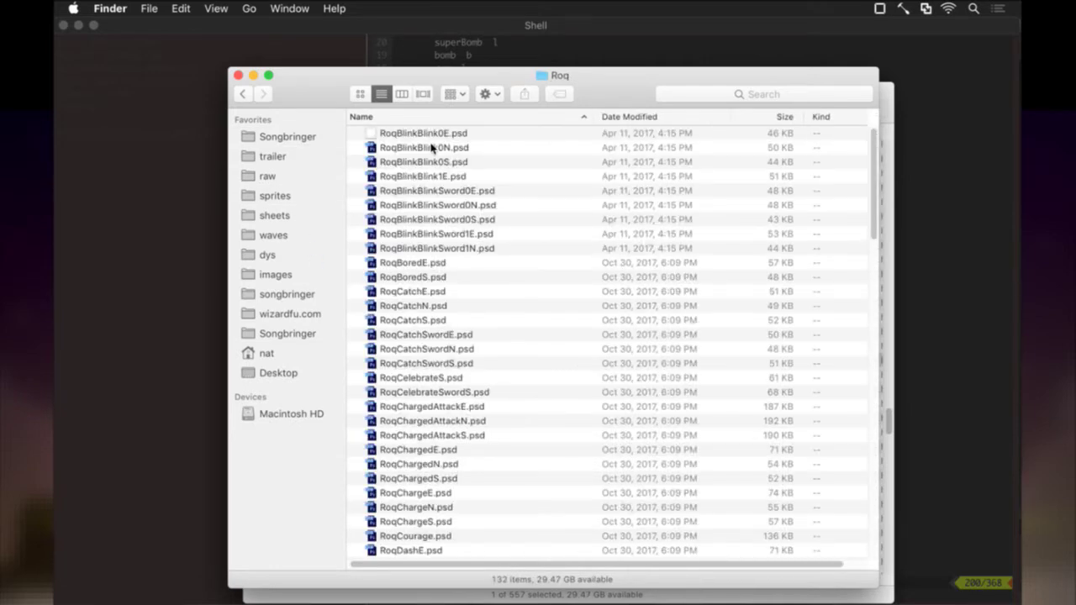
# Find RoqChargedS.psd in the Roq folder and open it in Photoshop
pyautogui.scroll(-5, 435, 183)
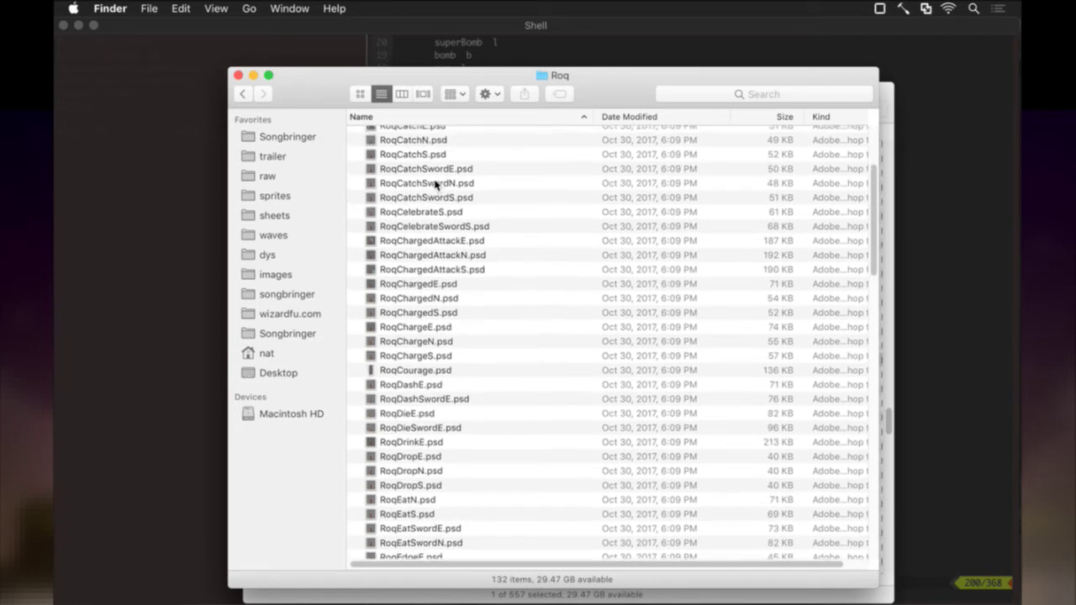
pyautogui.scroll(1, 434, 183)
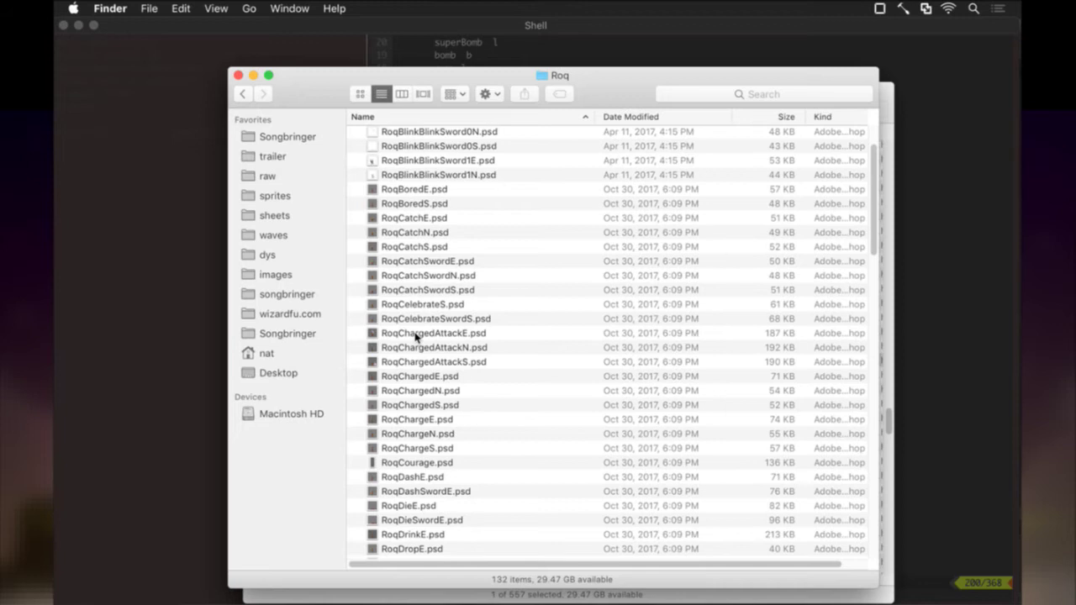
pyautogui.doubleClick(418, 405)
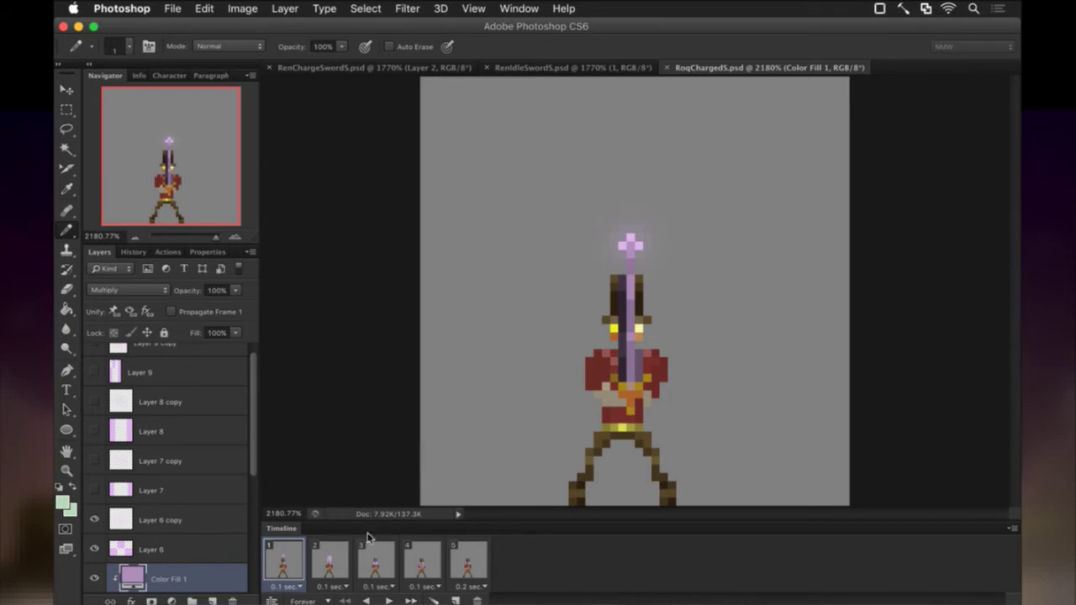
# In frame 2 of RoqChargedS.psd, select Layer 9 and sample the light pink of the charged sword's glow
pyautogui.click(334, 569)
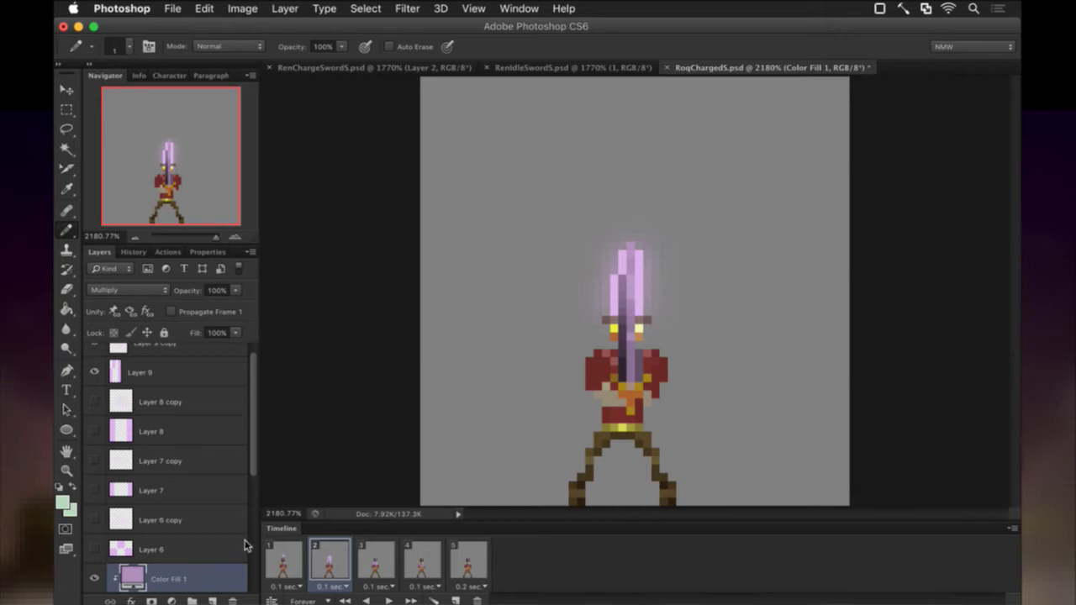
pyautogui.scroll(-5, 217, 522)
pyautogui.scroll(-1, 217, 522)
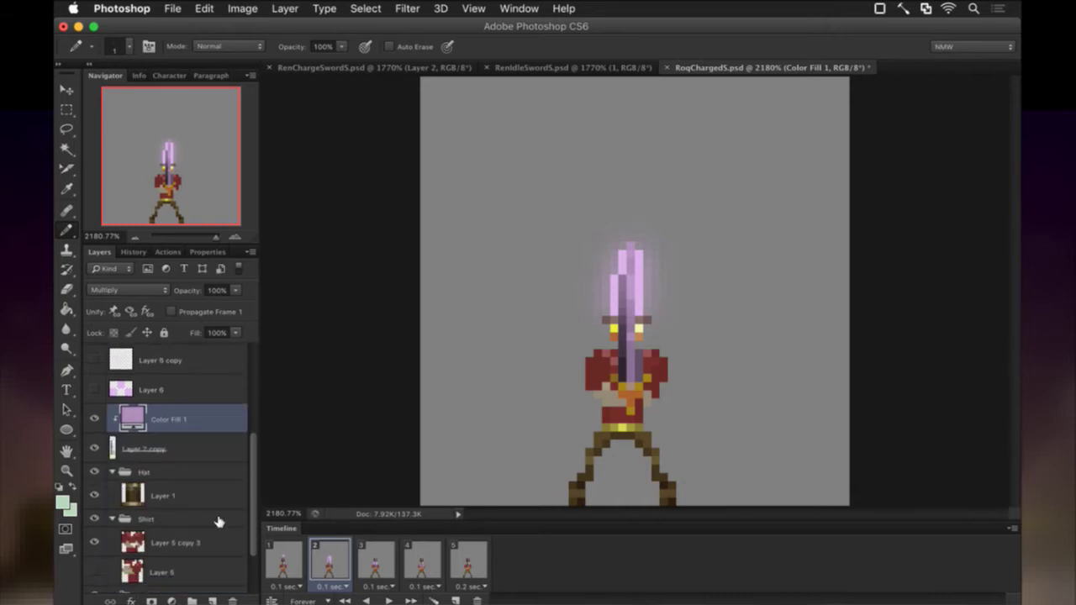
pyautogui.scroll(6, 216, 522)
pyautogui.click(154, 387)
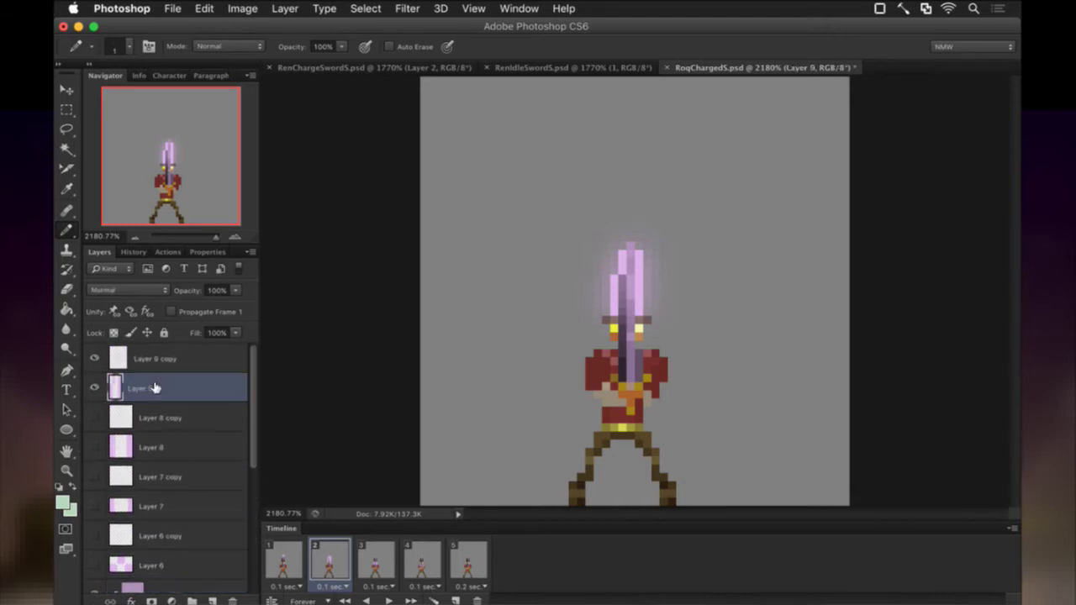
pyautogui.press('i')
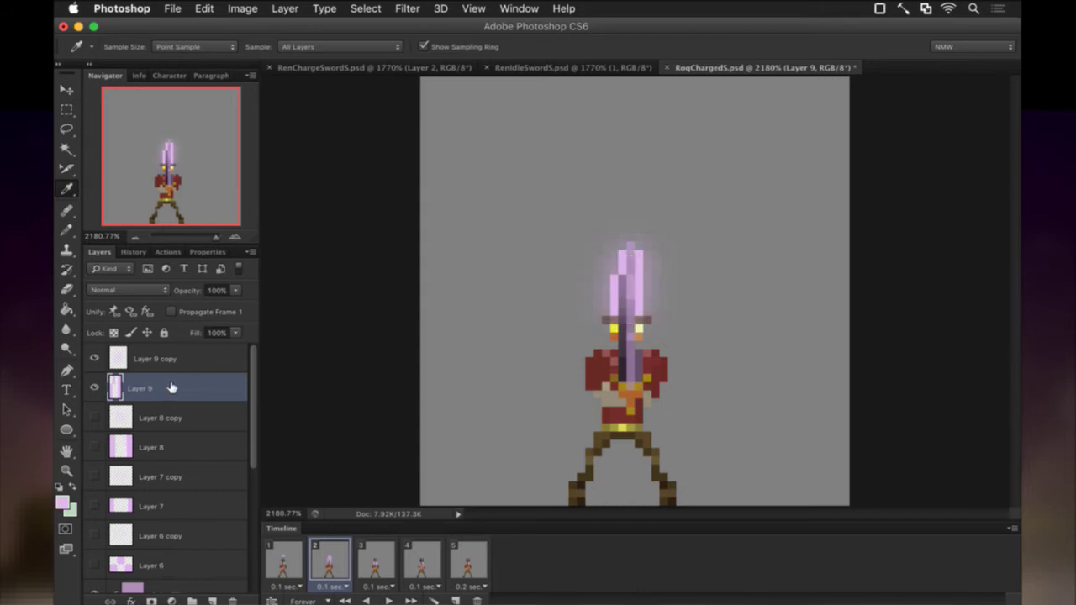
# Close RenIdleSwordS.psd and return to RenChargeSwordS.psd
pyautogui.click(551, 69)
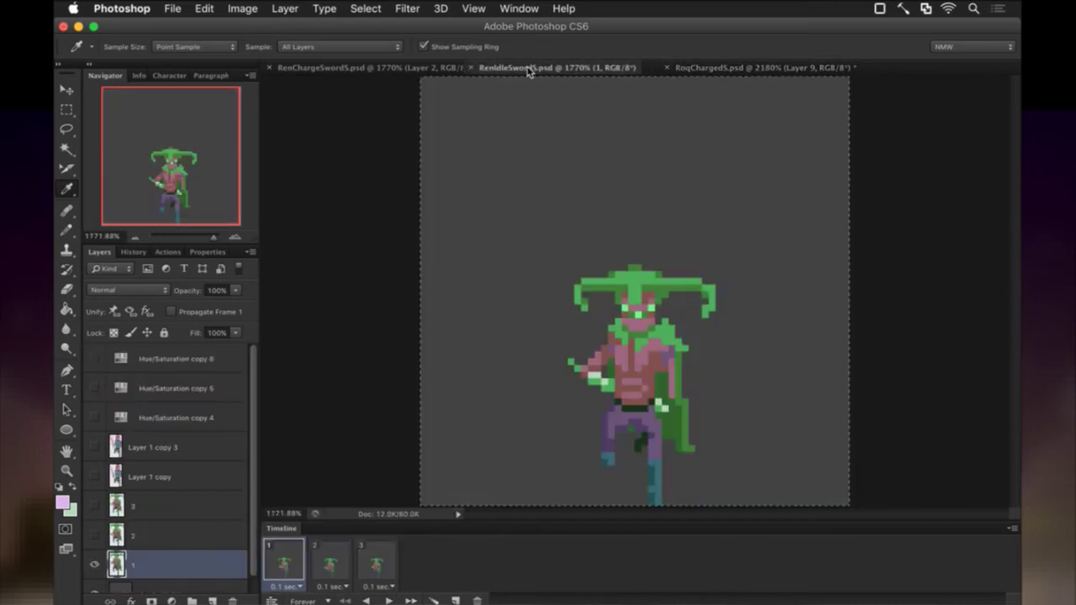
pyautogui.click(488, 68)
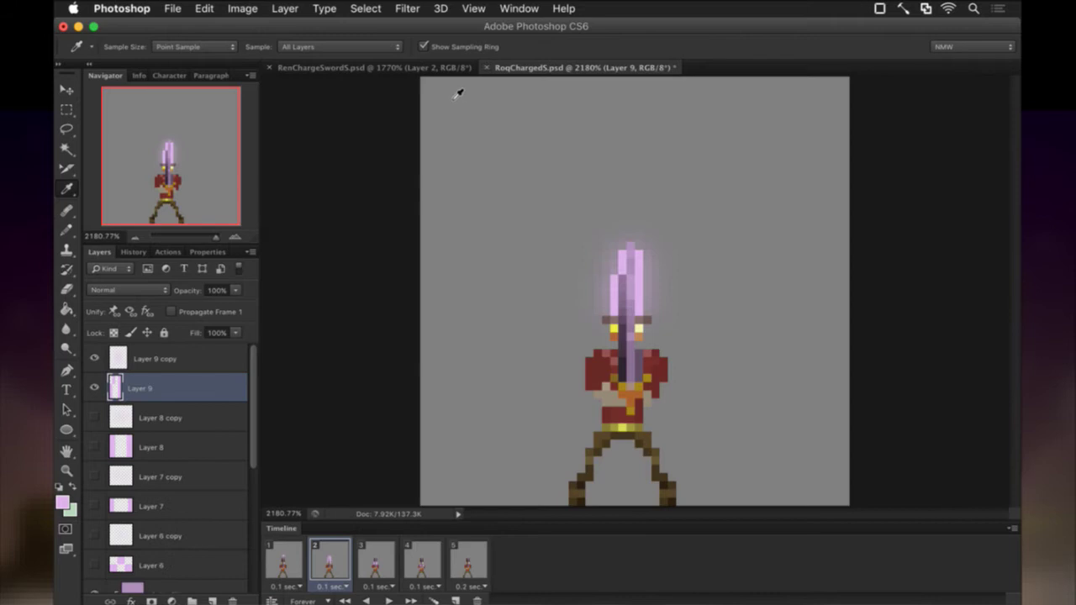
pyautogui.click(433, 69)
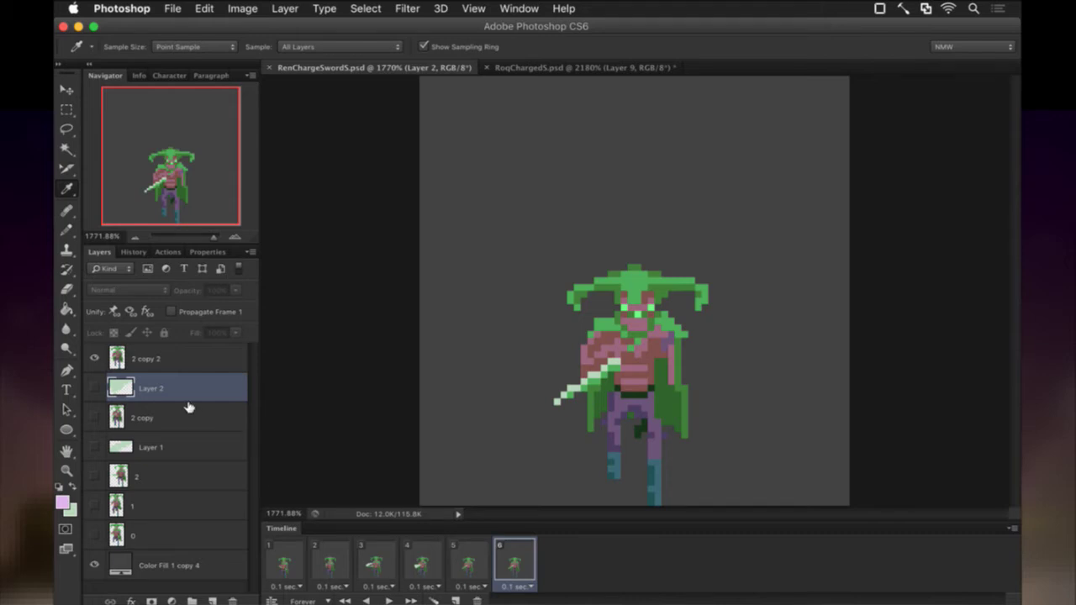
# Add a new layer above 2 copy 2 for frame 6, leaving Propagate Frame 1 off
pyautogui.click(208, 362)
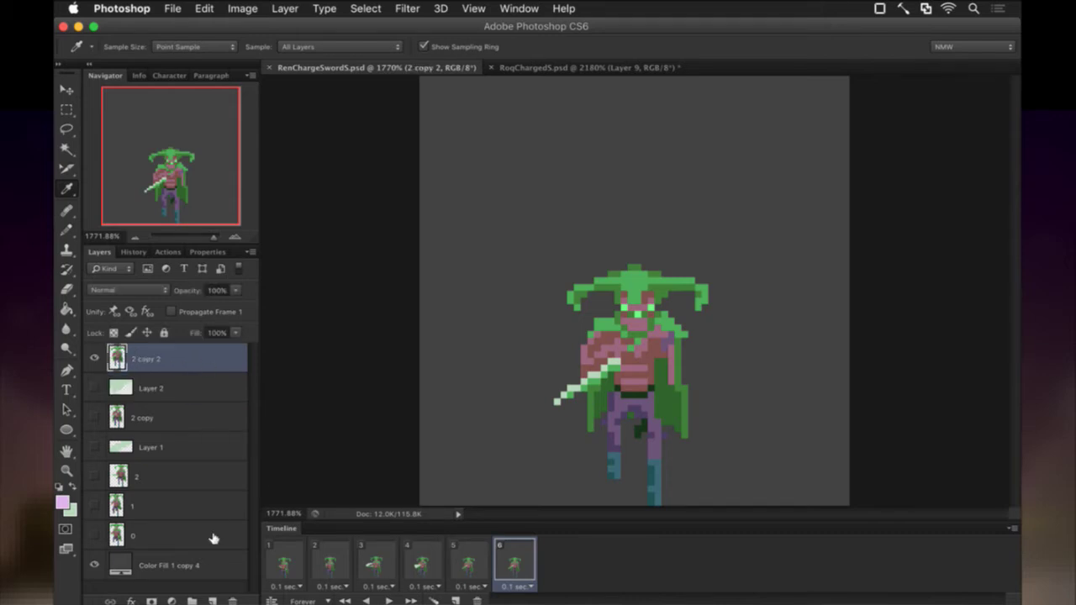
pyautogui.click(211, 600)
pyautogui.click(213, 313)
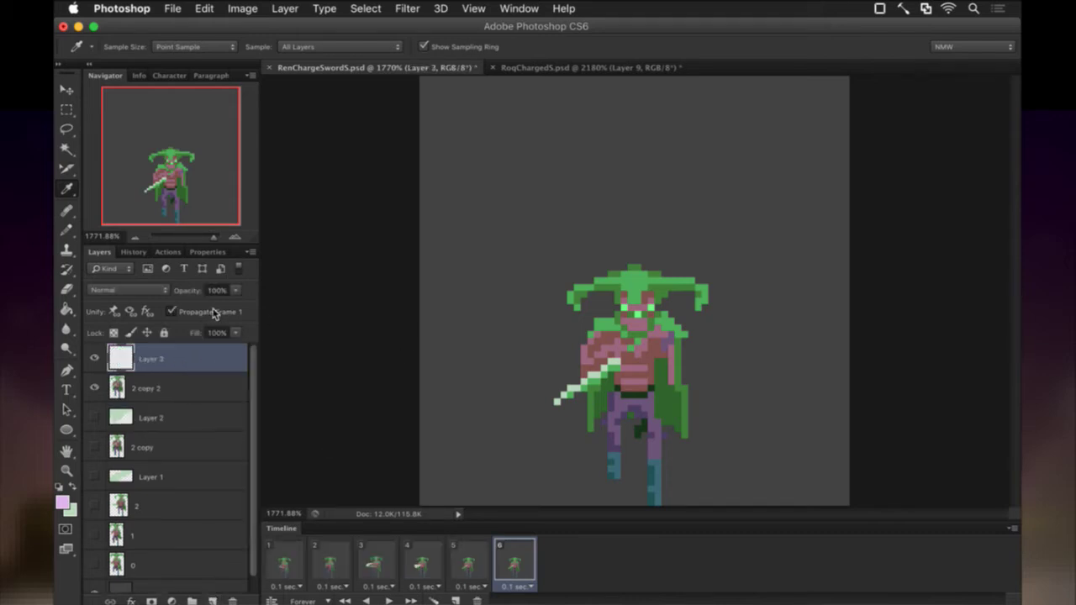
pyautogui.click(213, 313)
# With the Pencil, draw a small cluster of light pink spark pixels on the character's upper chest in frame 6
pyautogui.press('b')
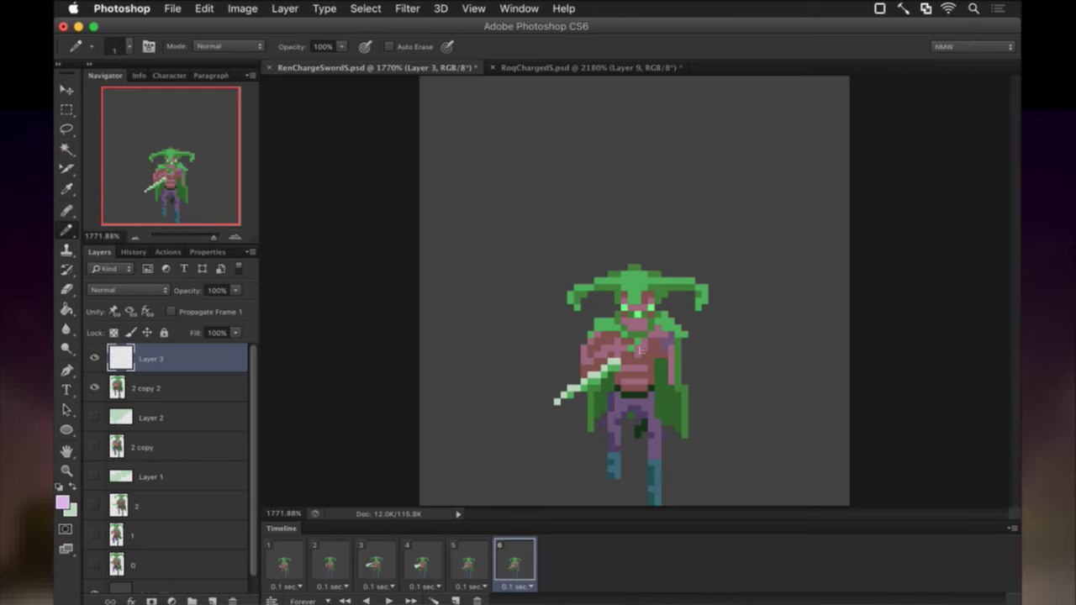
pyautogui.click(644, 335)
pyautogui.click(642, 352)
pyautogui.click(632, 342)
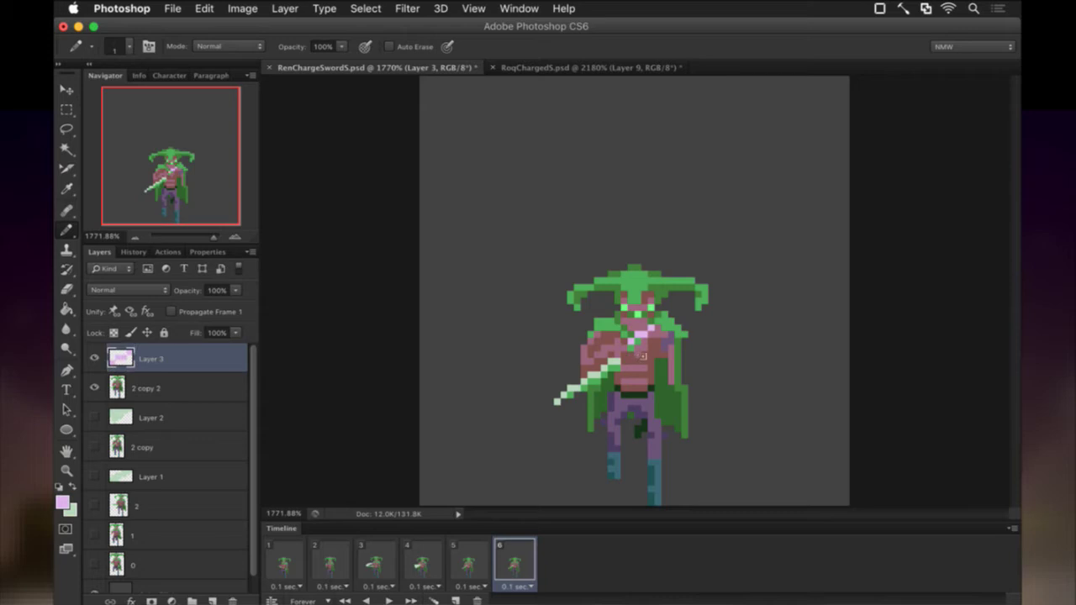
pyautogui.click(638, 348)
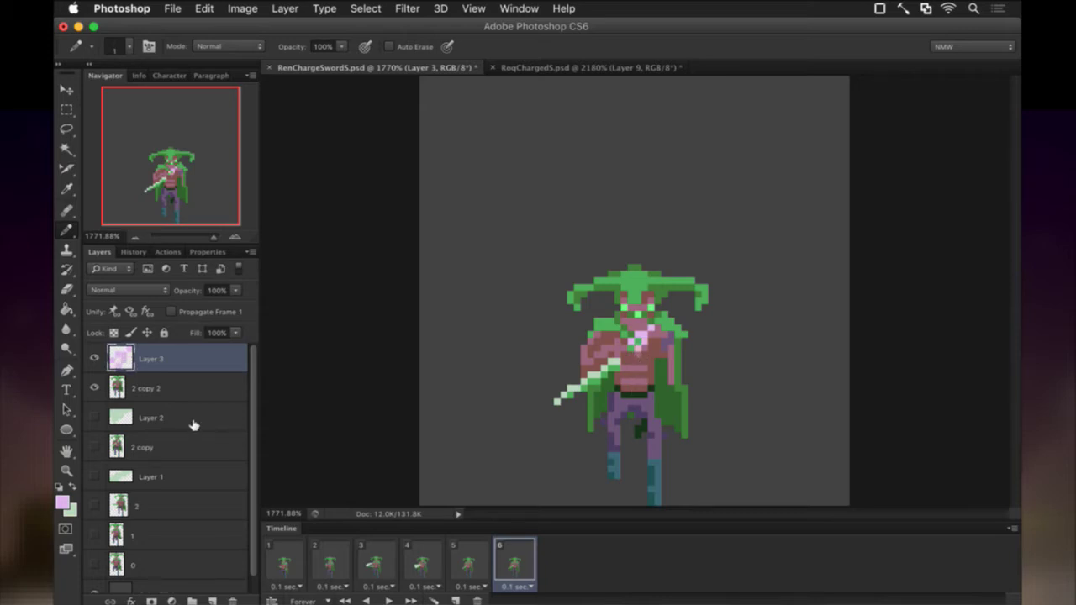
# Duplicate Layer 3 and apply a Gaussian Blur with a 1.5 pixel radius to the copy
pyautogui.press('super+j')
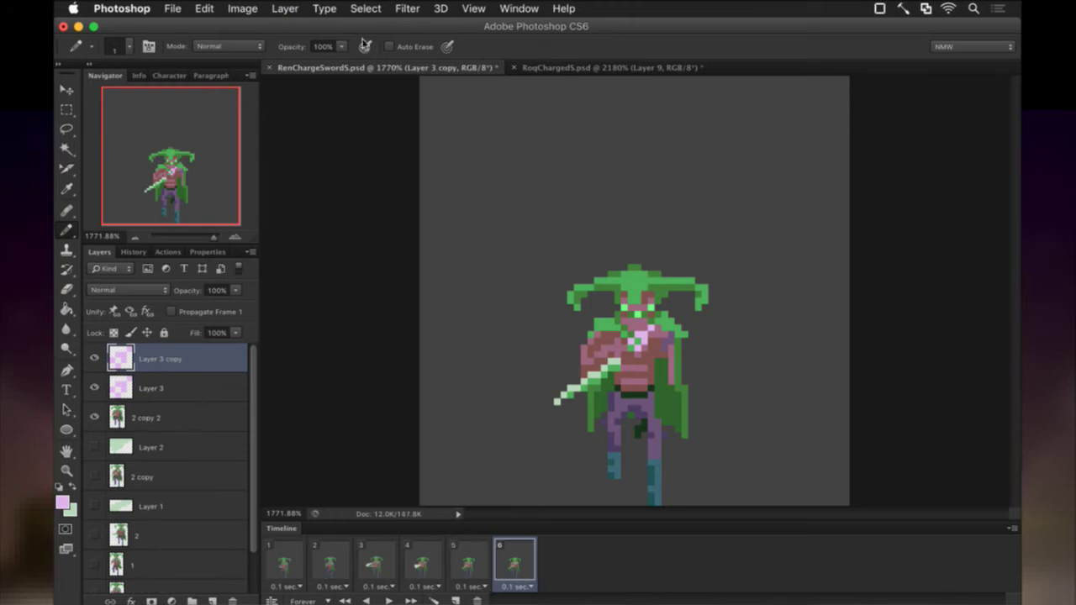
pyautogui.click(407, 7)
pyautogui.moveTo(438, 182)
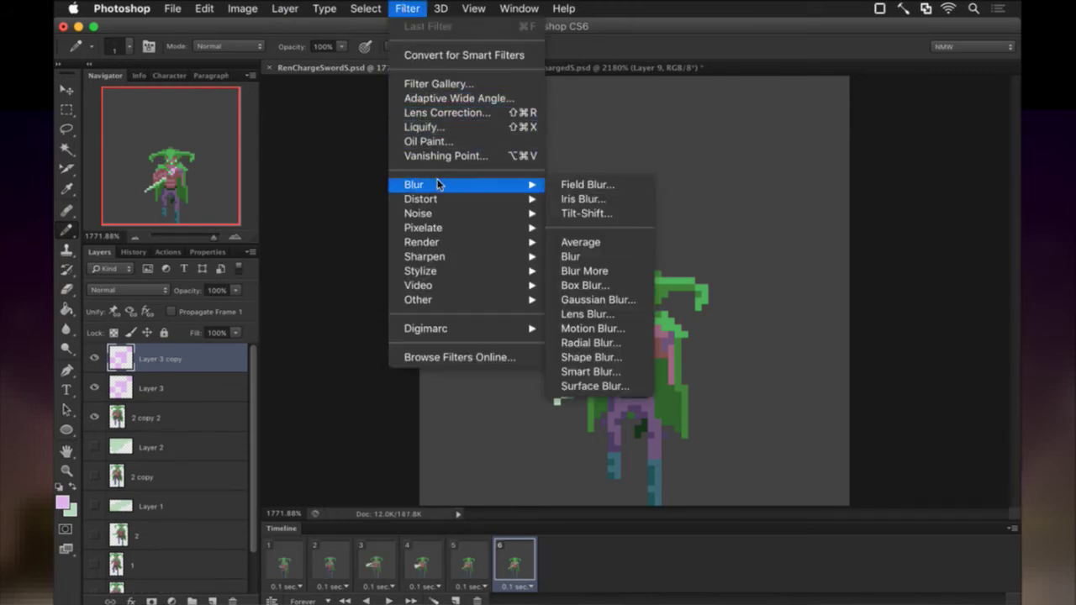
pyautogui.click(596, 299)
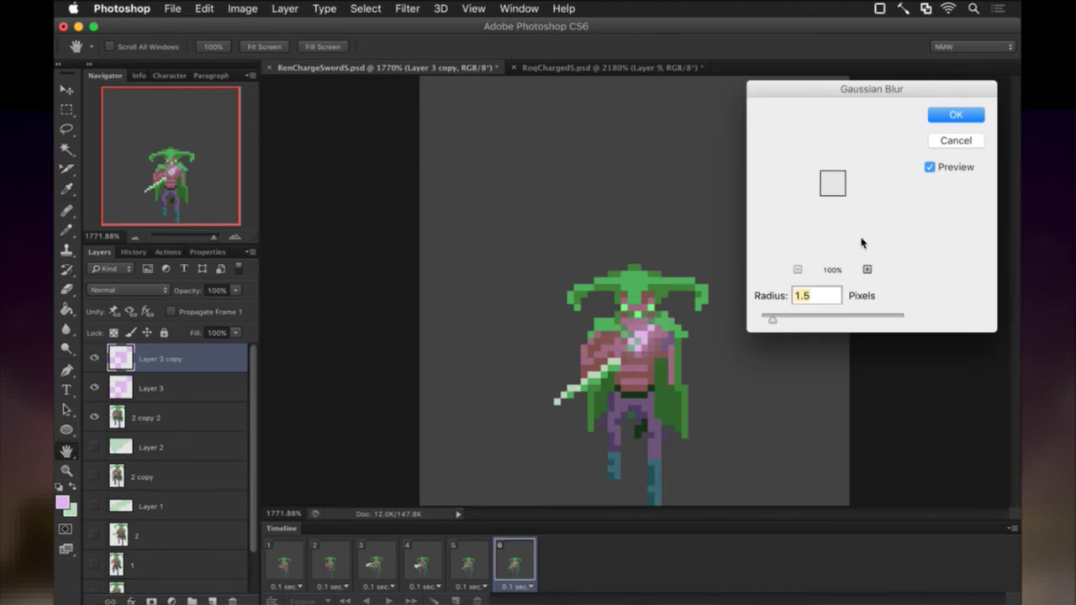
pyautogui.click(947, 118)
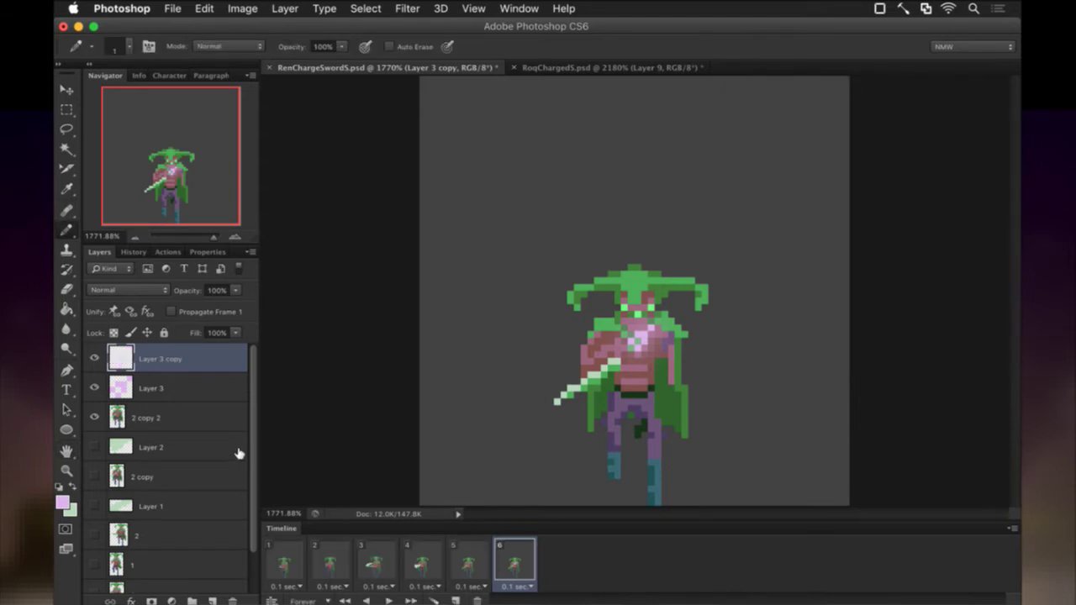
# Strengthen the glow by duplicating the blurred layer once, merge the two blurred copies, and turn off Propagate Frame 1
pyautogui.press('super+j')
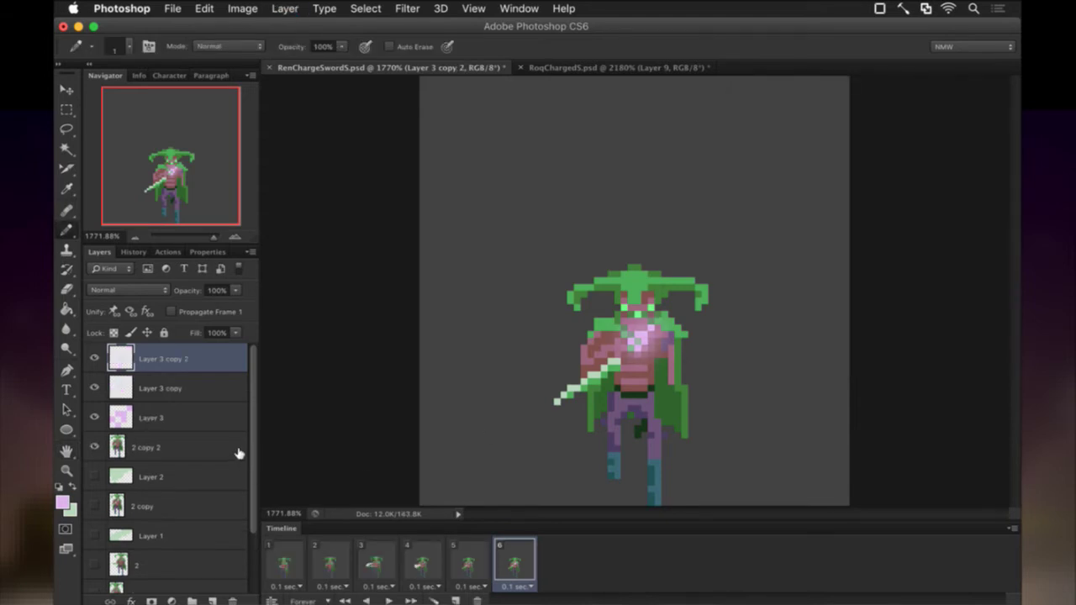
pyautogui.press('super+j')
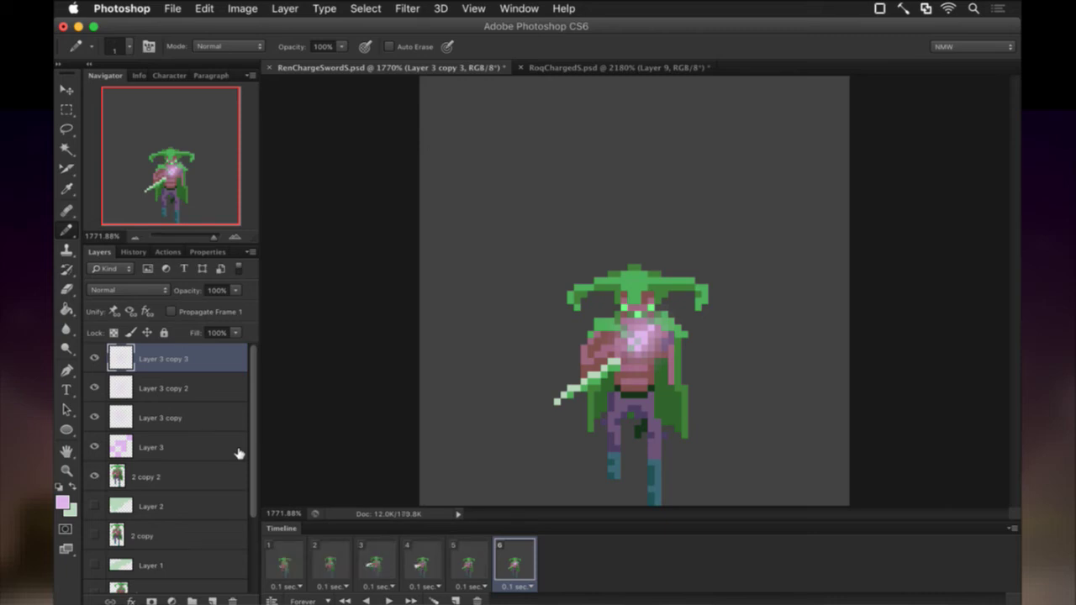
pyautogui.press('super+z')
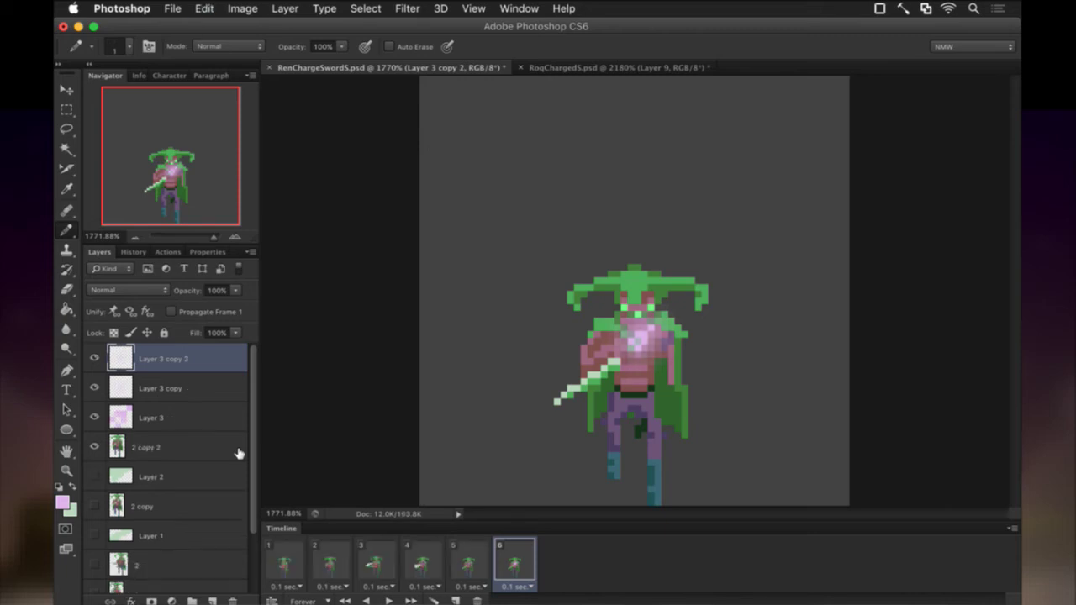
pyautogui.keyDown('shift'); pyautogui.click(191, 385); pyautogui.keyUp('shift')
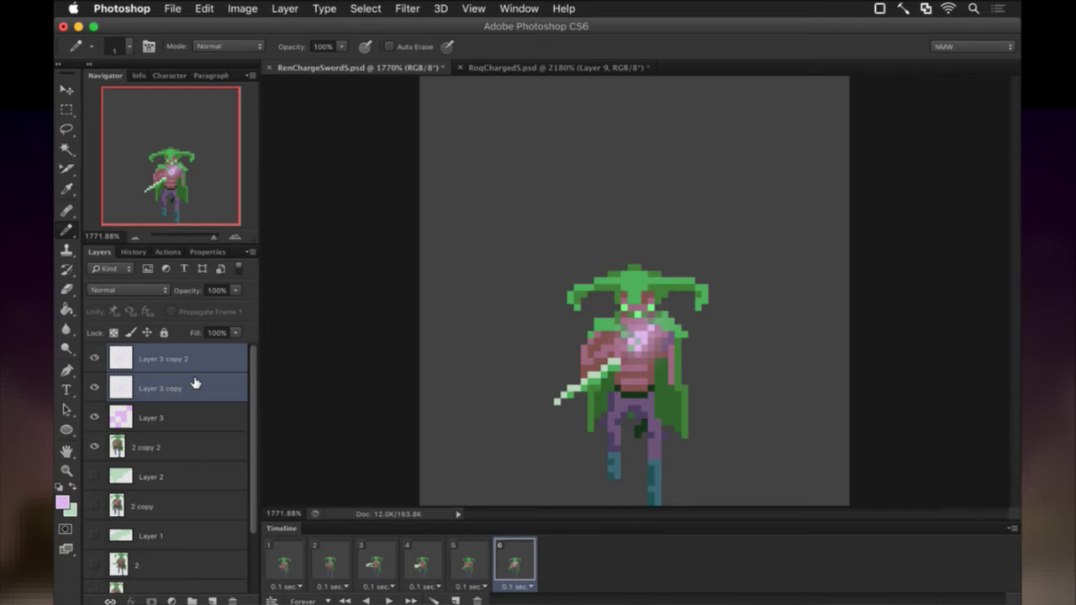
pyautogui.rightClick(194, 383)
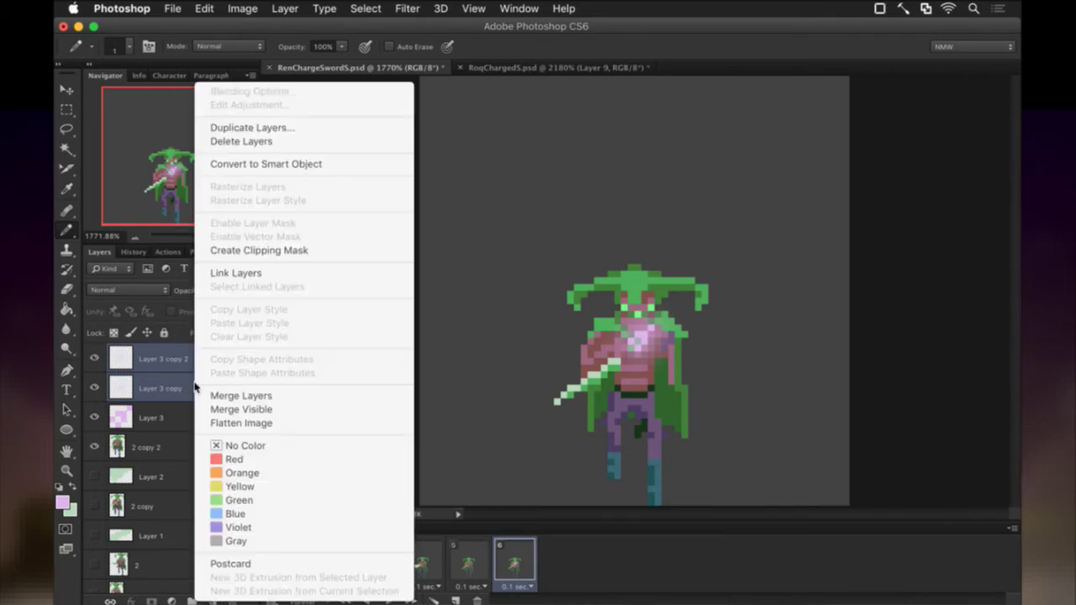
pyautogui.click(208, 396)
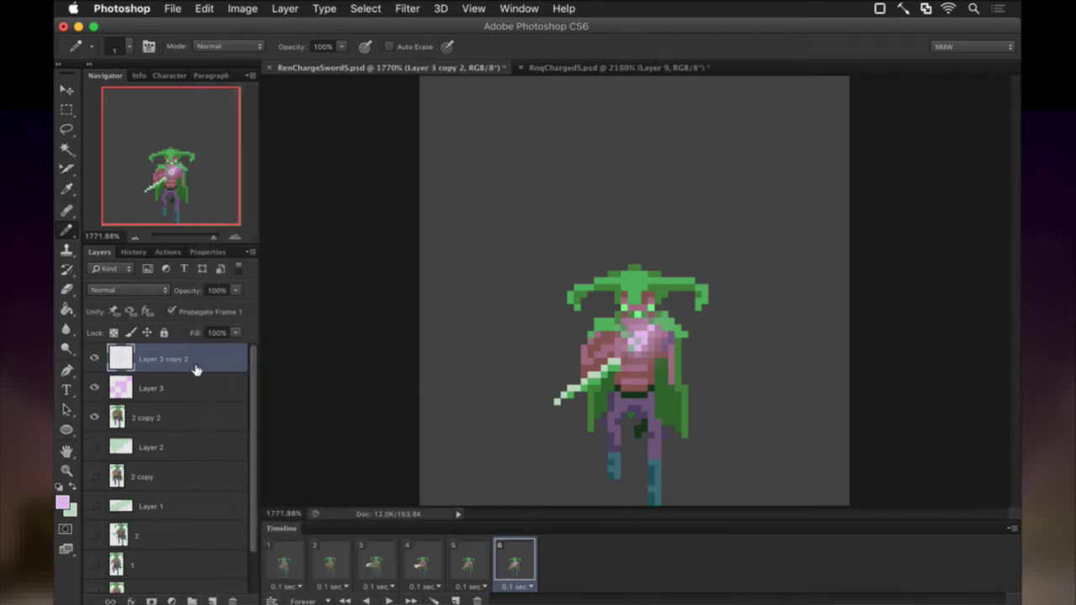
pyautogui.click(201, 312)
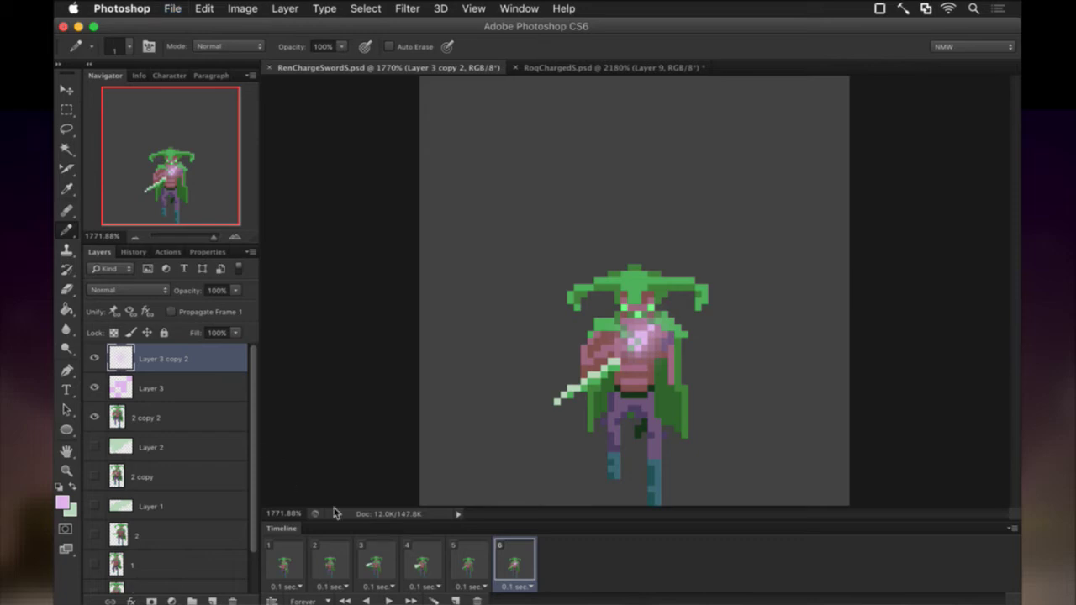
# Add frame 7 with both Layer 3 glow layers hidden, and create a new layer with Propagate Frame 1 off
pyautogui.click(454, 599)
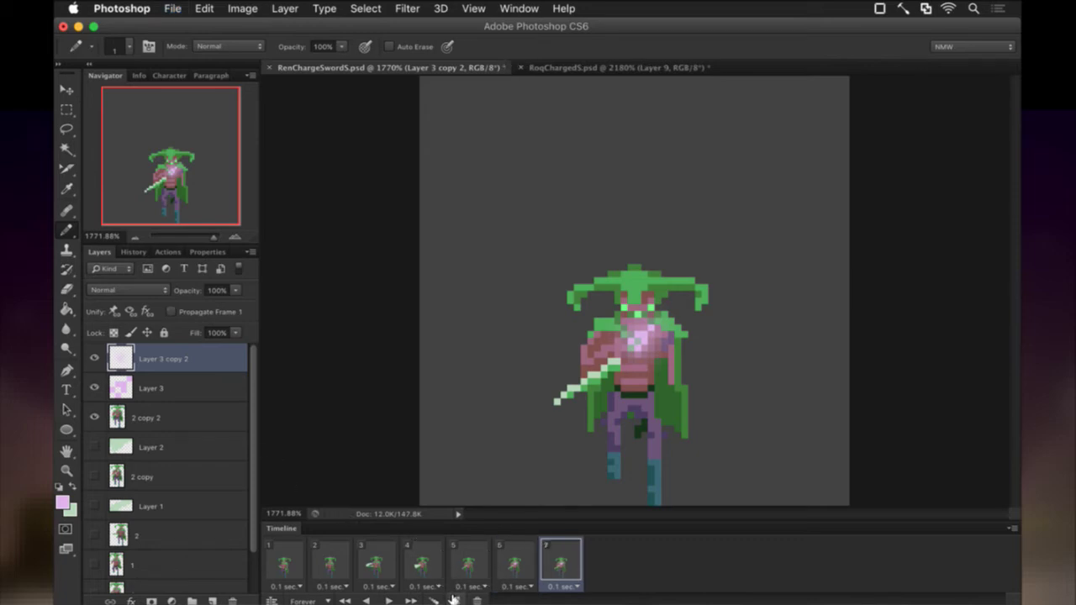
pyautogui.click(95, 358)
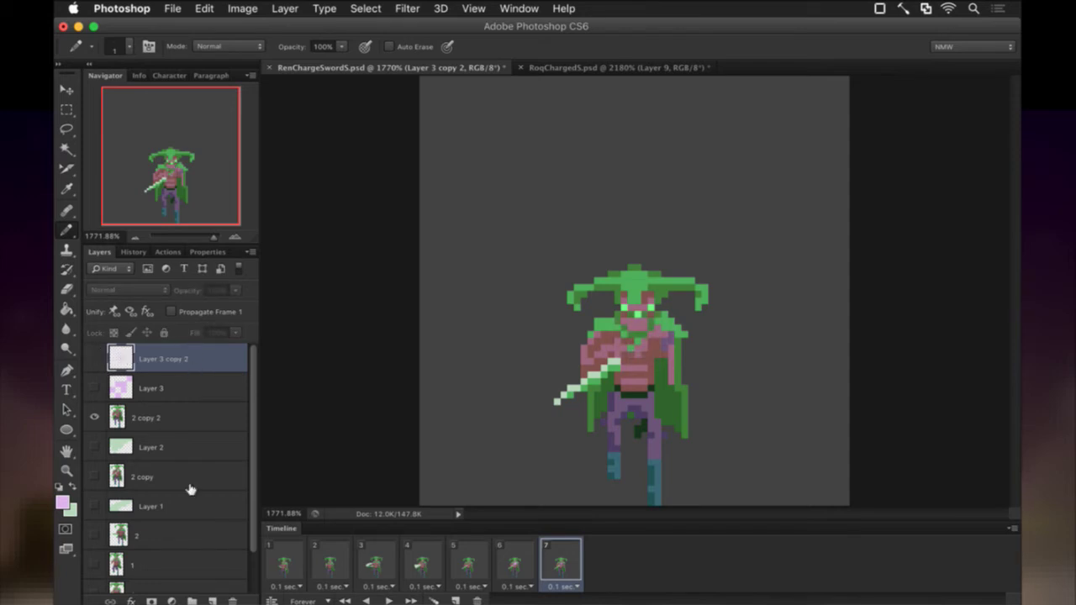
pyautogui.click(213, 602)
pyautogui.click(172, 311)
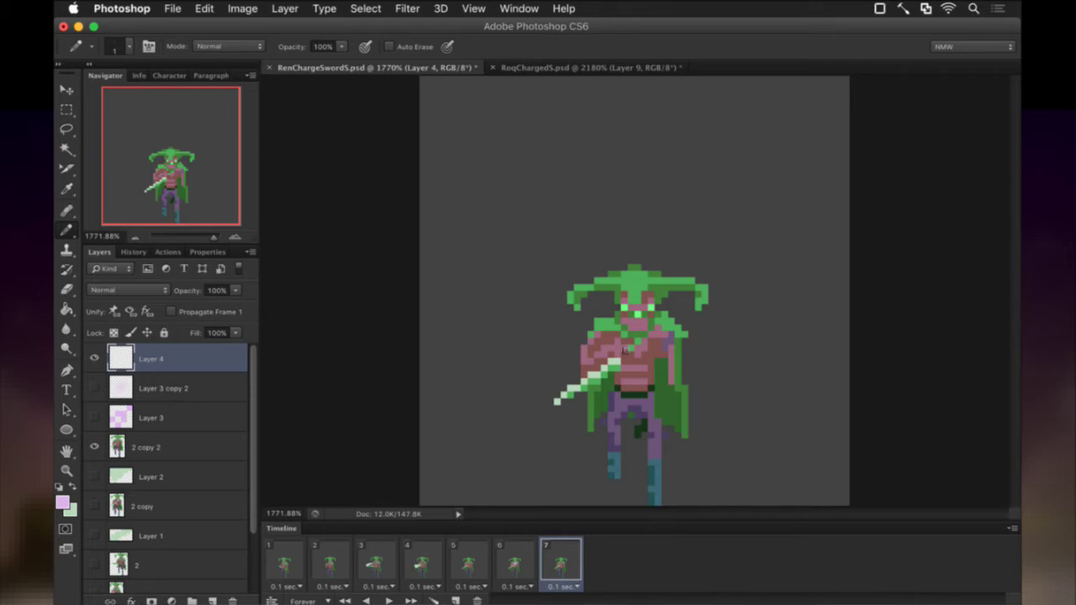
# Draw a ring of light pink pixels from the chest down around the sword's hilt on Layer 4, and save the file
pyautogui.moveTo(629, 356); pyautogui.dragTo(638, 364)
pyautogui.click(632, 360)
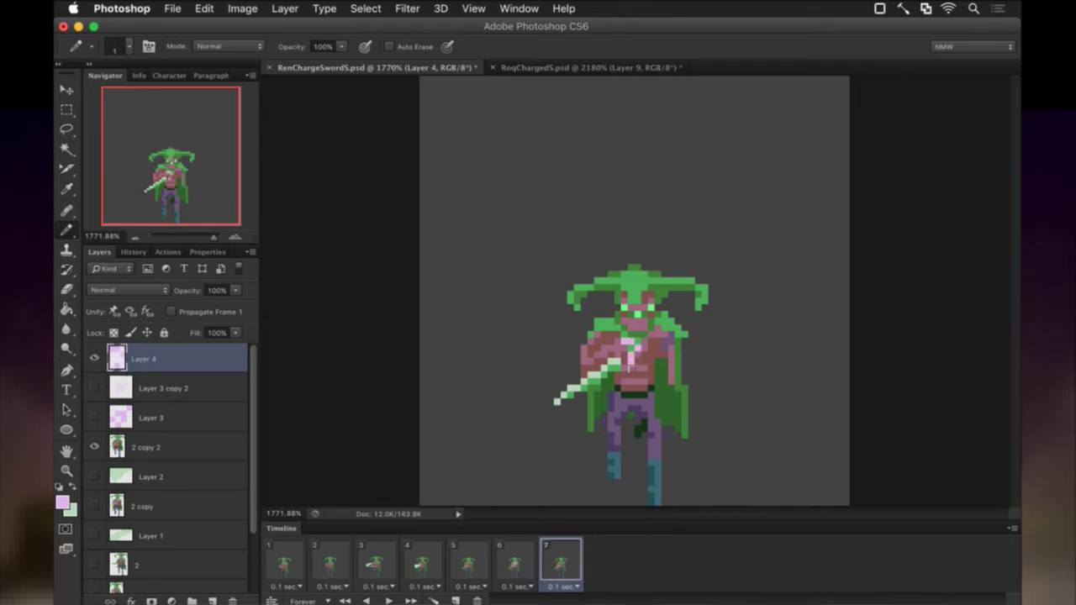
pyautogui.click(625, 369)
pyautogui.click(618, 376)
pyautogui.click(612, 376)
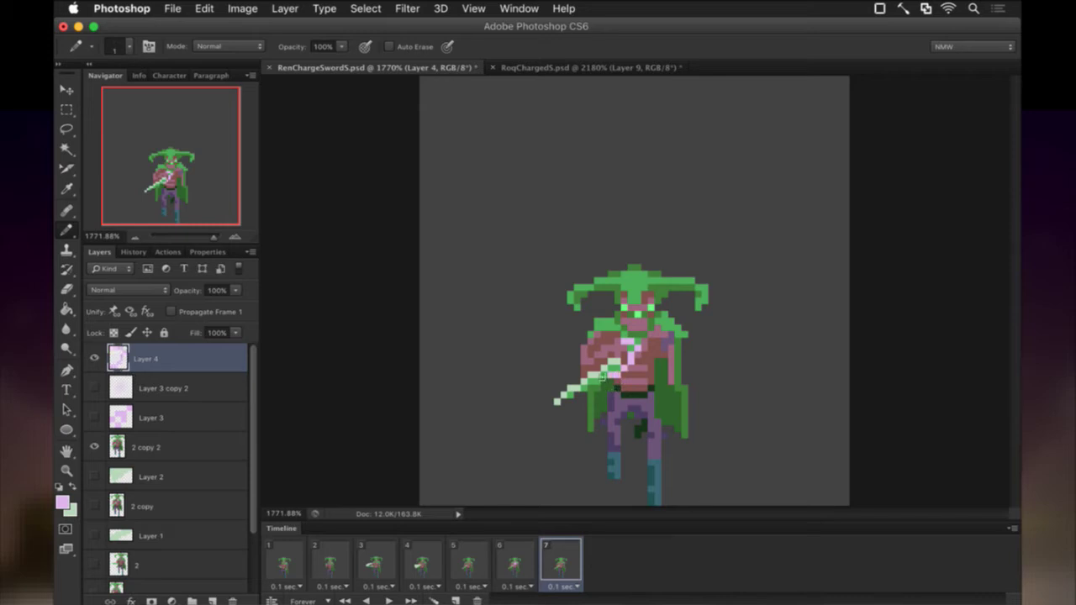
pyautogui.click(603, 363)
pyautogui.click(597, 370)
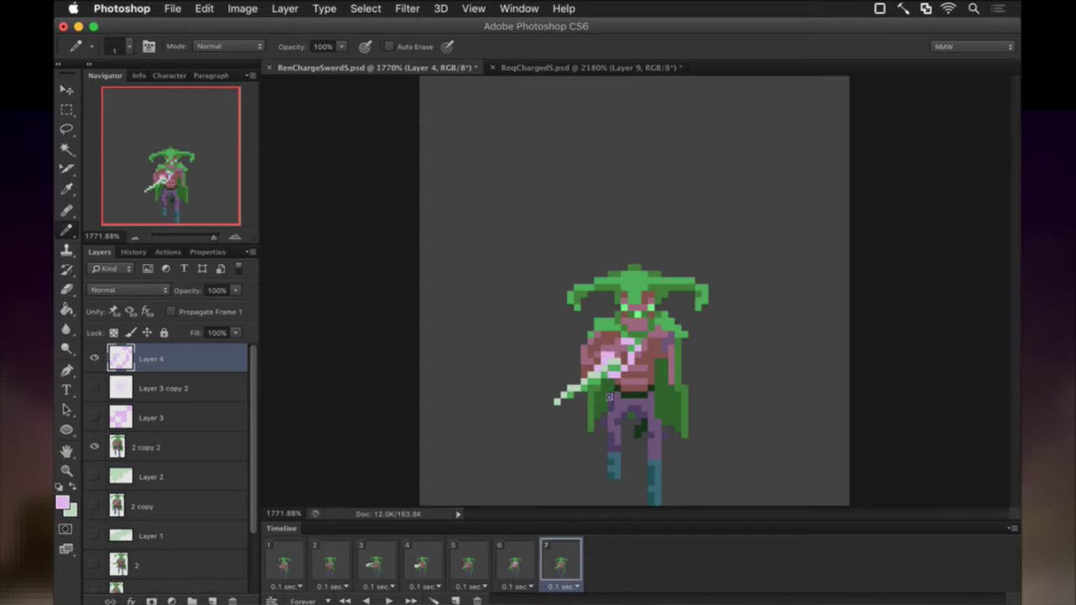
pyautogui.hotkey('ctrl', 's')
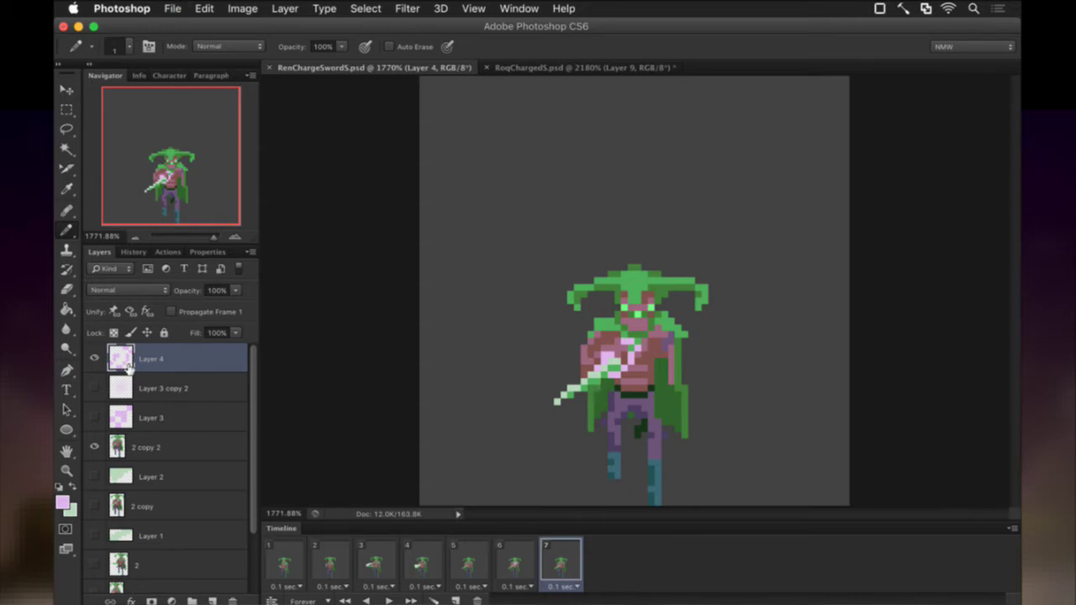
# Make two duplicates of Layer 4 and apply the last Gaussian Blur to each of them
pyautogui.hotkey('ctrl', 'j')
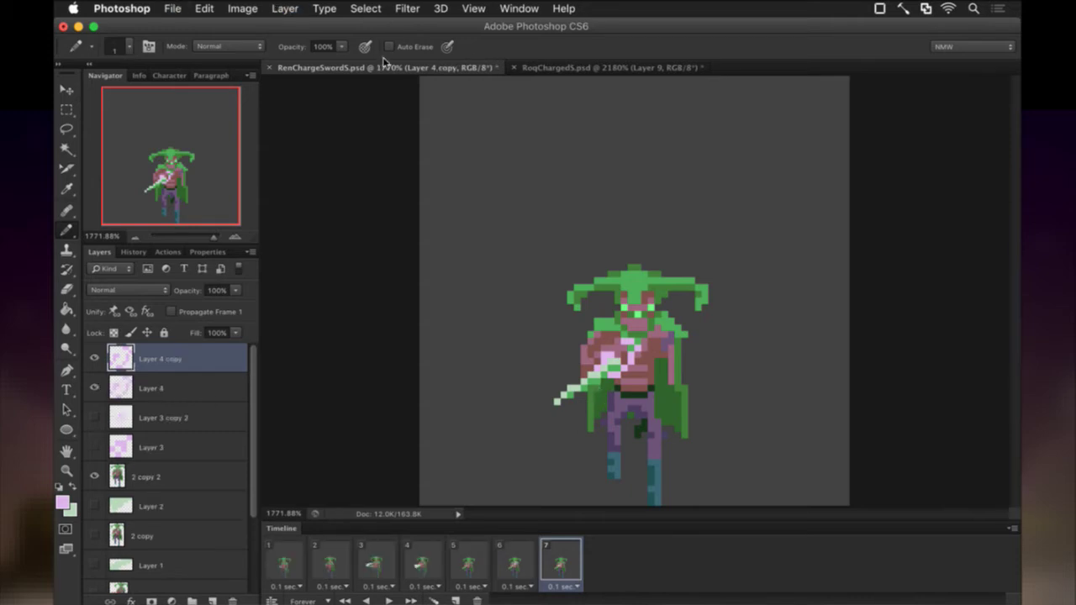
pyautogui.click(419, 8)
pyautogui.press('Escape')
pyautogui.press('super+f')
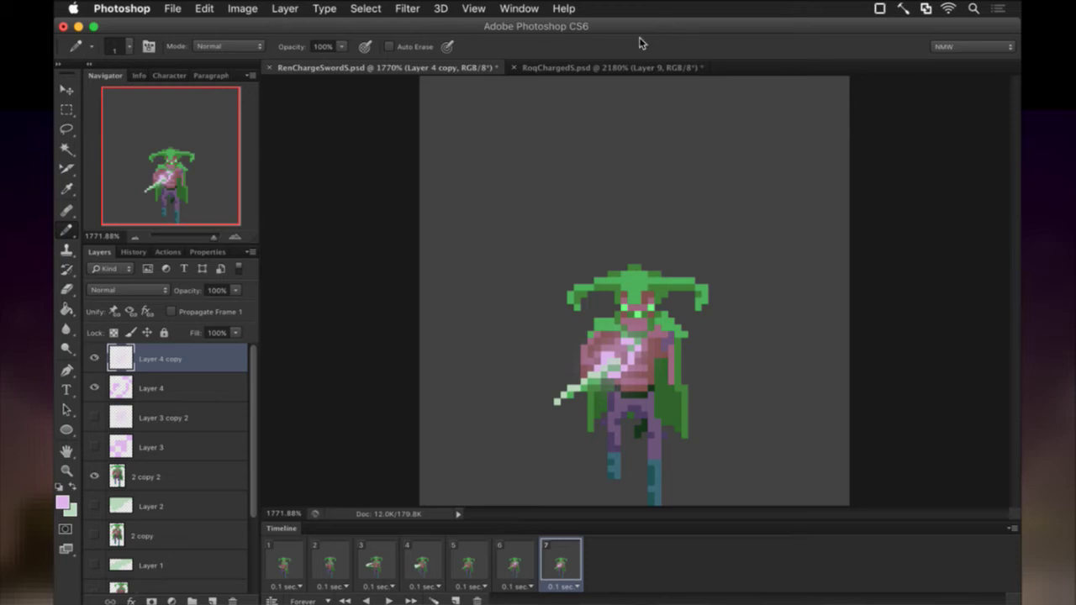
pyautogui.click(184, 387)
pyautogui.press('super+j')
pyautogui.press('super+f')
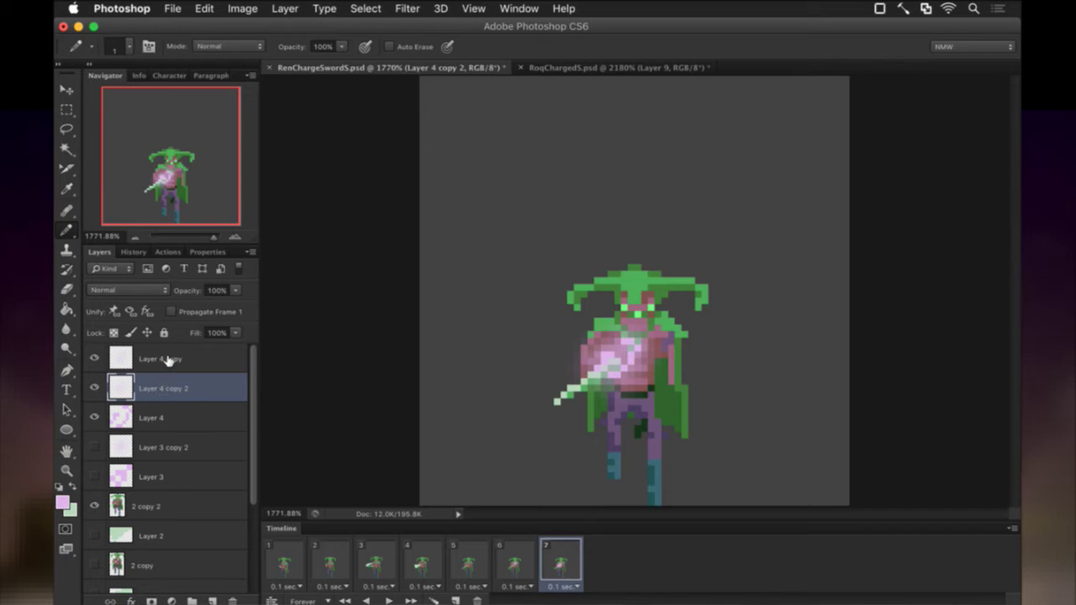
# Merge the two blurred Layer 4 copies, save the file, and turn off Propagate Frame 1 for the merged layer
pyautogui.keyDown('shift'); pyautogui.click(168, 359); pyautogui.keyUp('shift')
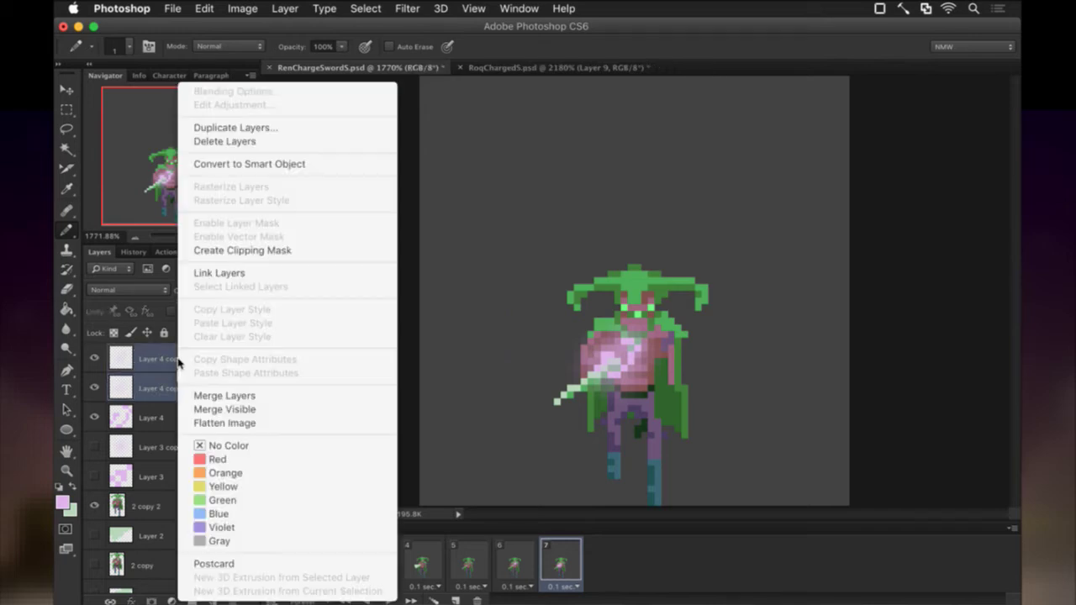
pyautogui.click(207, 394)
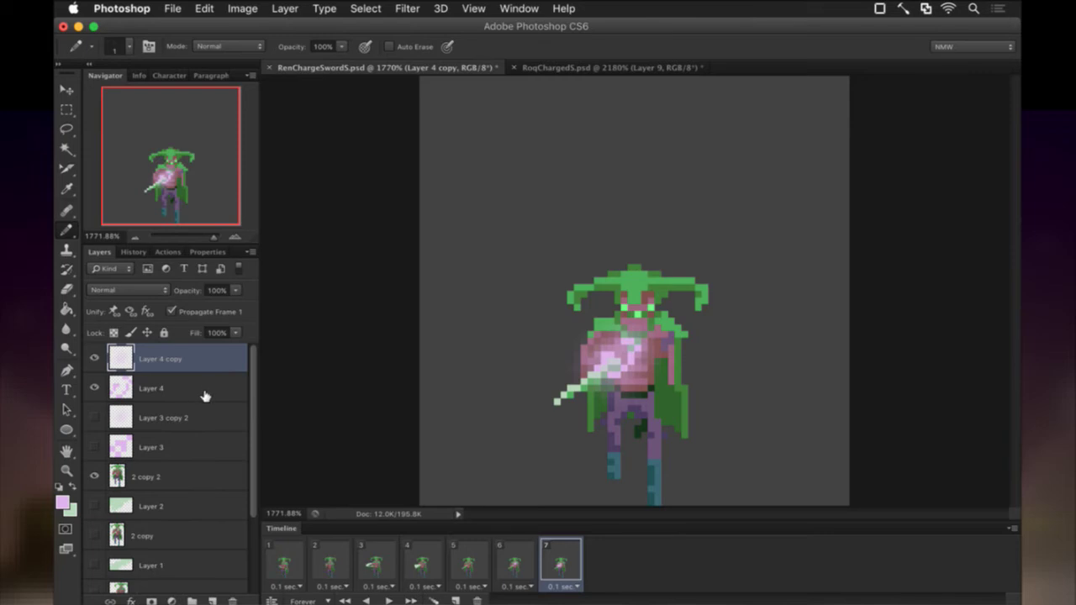
pyautogui.press('super+s')
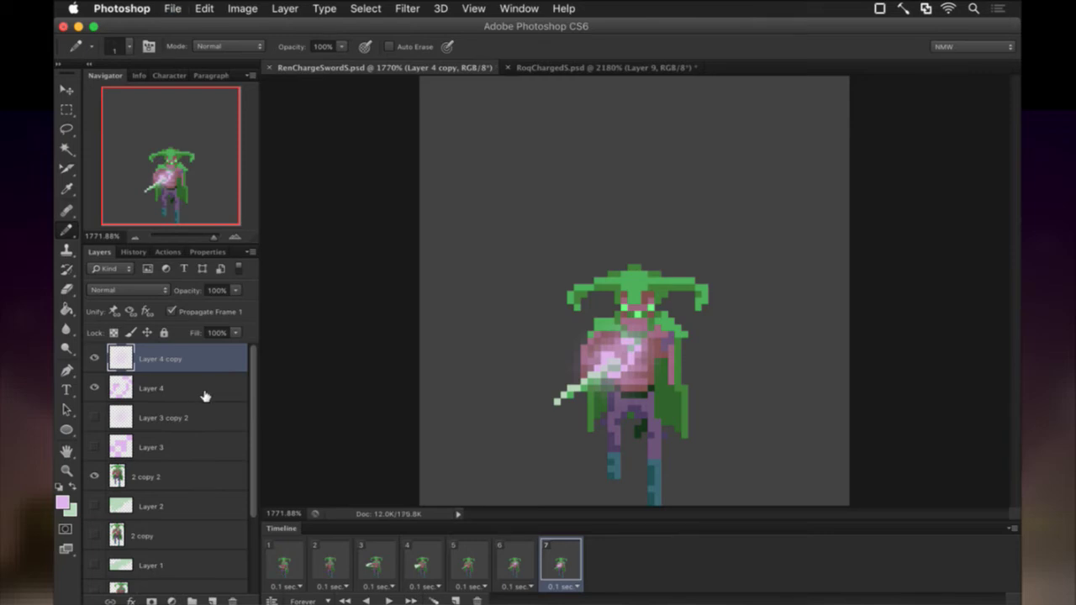
pyautogui.click(171, 312)
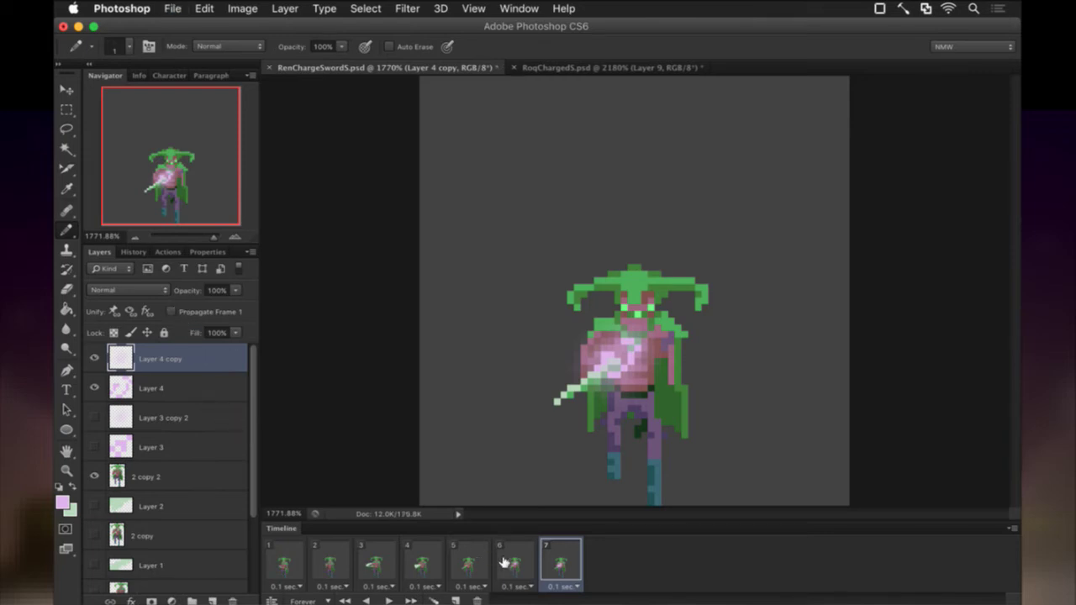
# Add frame 8 with Layer 4 and its blurred copy hidden, and create a new layer with Propagate Frame 1 off
pyautogui.click(455, 600)
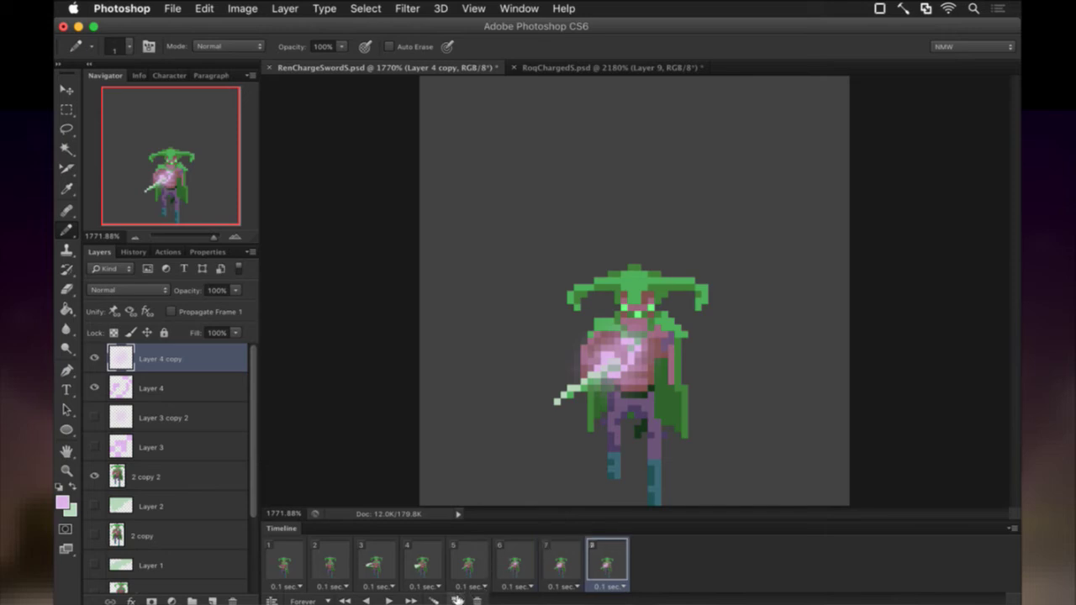
pyautogui.click(94, 387)
pyautogui.click(95, 359)
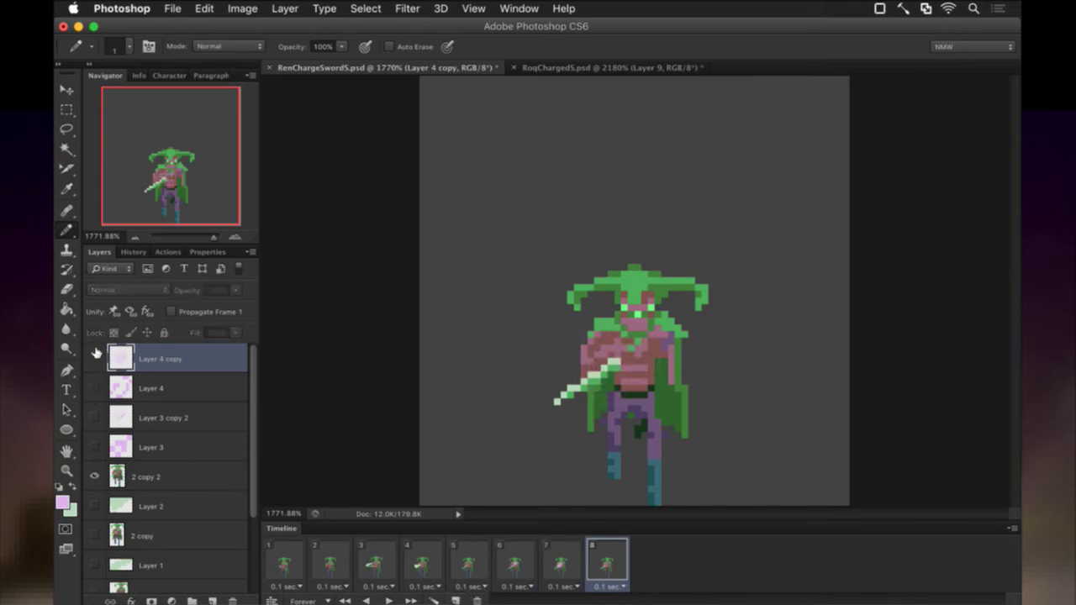
pyautogui.click(213, 602)
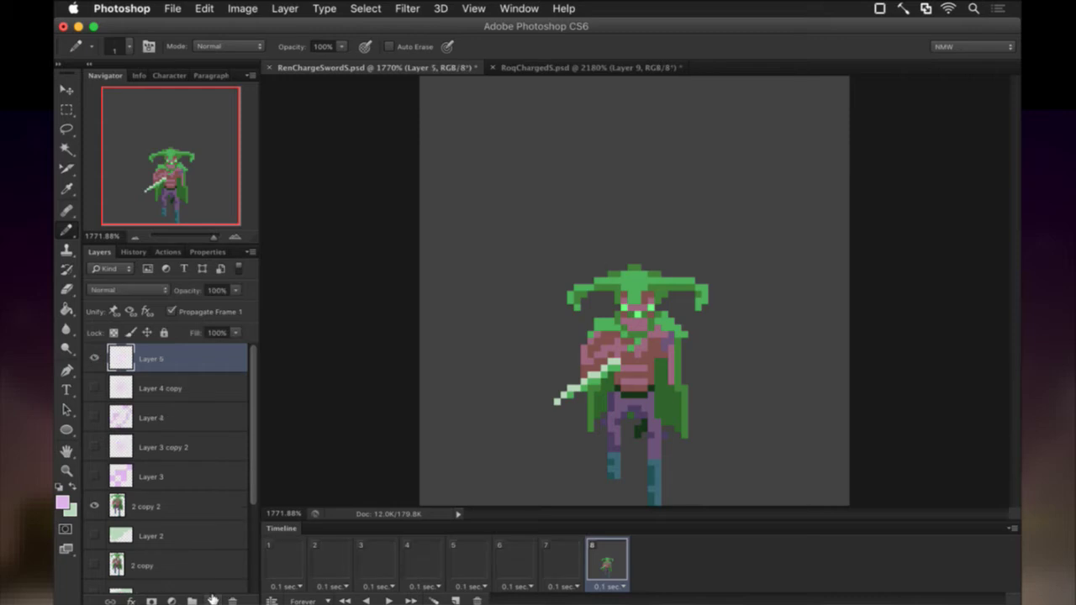
pyautogui.click(214, 315)
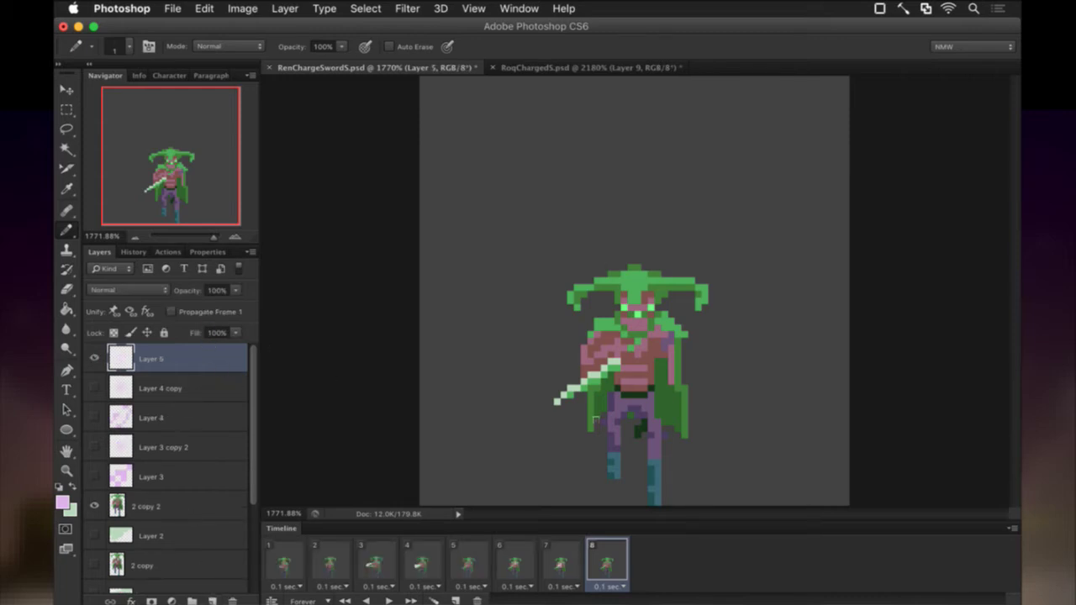
# Draw light pink pixels along both edges of the sword blade on Layer 5 in frame 8, and save the file
pyautogui.click(617, 355)
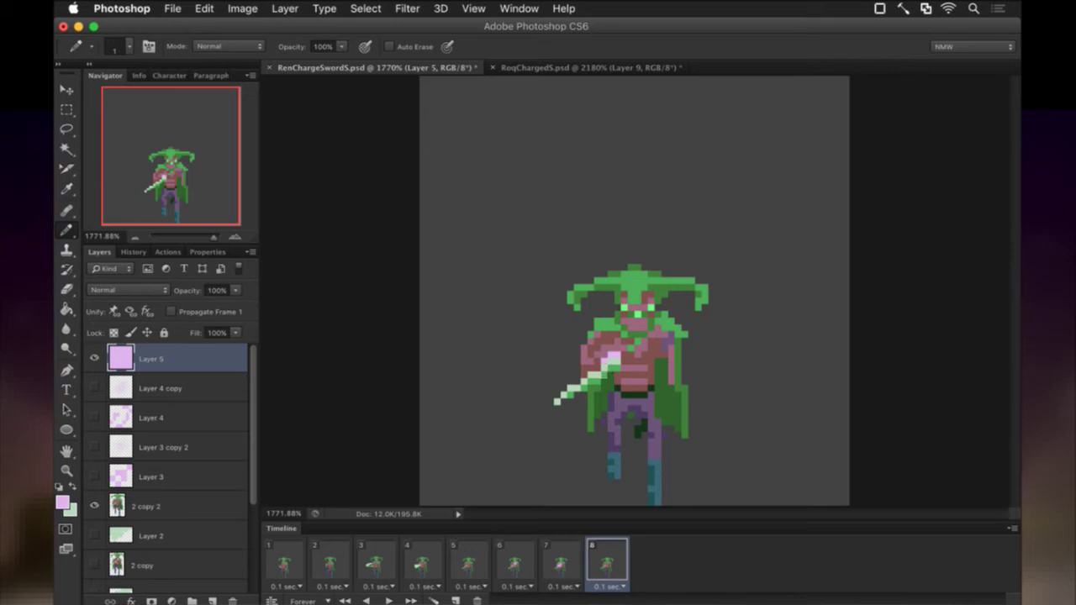
pyautogui.click(597, 369)
pyautogui.click(584, 375)
pyautogui.moveTo(577, 396); pyautogui.dragTo(558, 411)
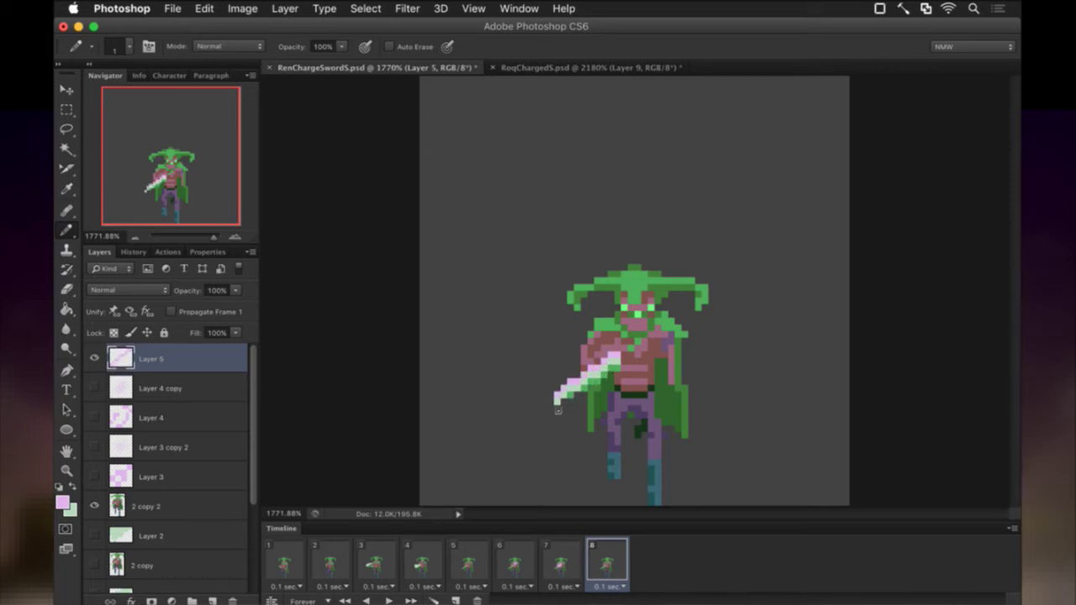
pyautogui.click(551, 415)
pyautogui.press('e')
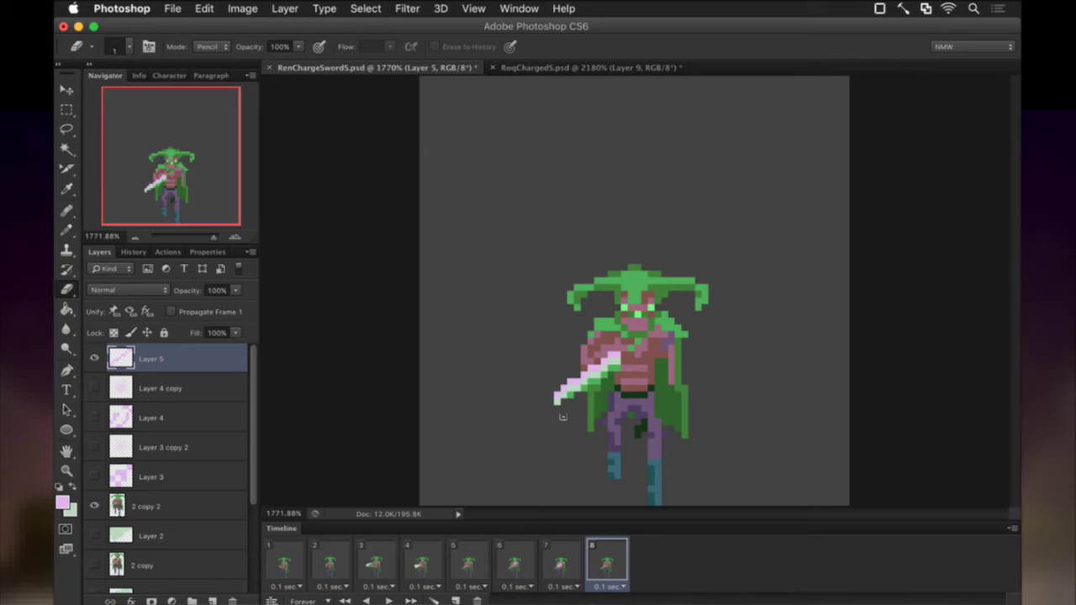
pyautogui.press('b')
pyautogui.moveTo(565, 417); pyautogui.dragTo(583, 407)
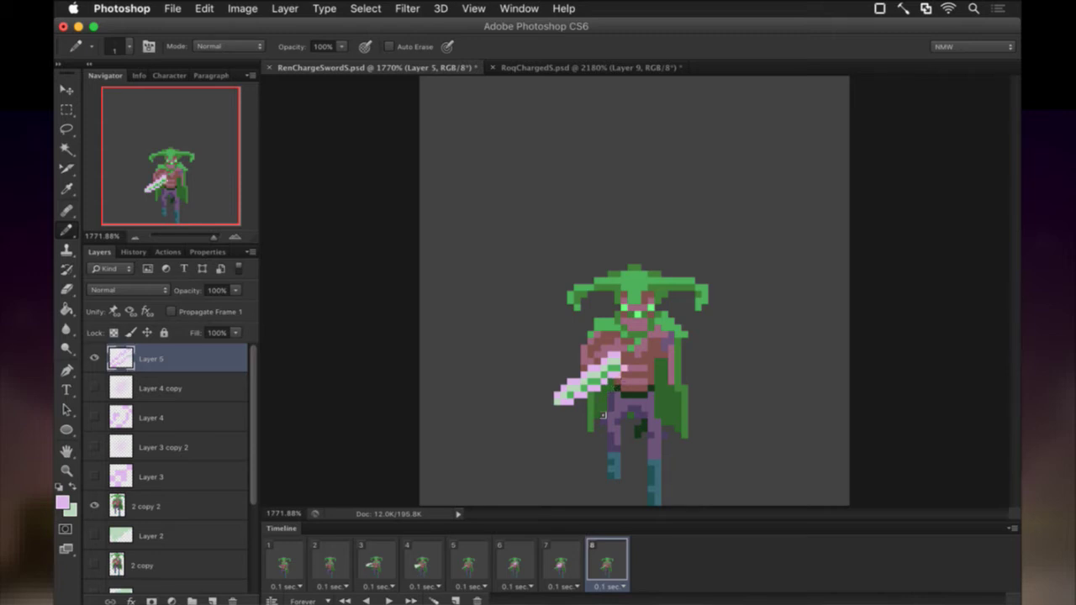
pyautogui.press('super+s')
# Duplicate Layer 5, apply the last Gaussian Blur to the copy, and duplicate the blurred copy to strengthen the glow
pyautogui.press('super+j')
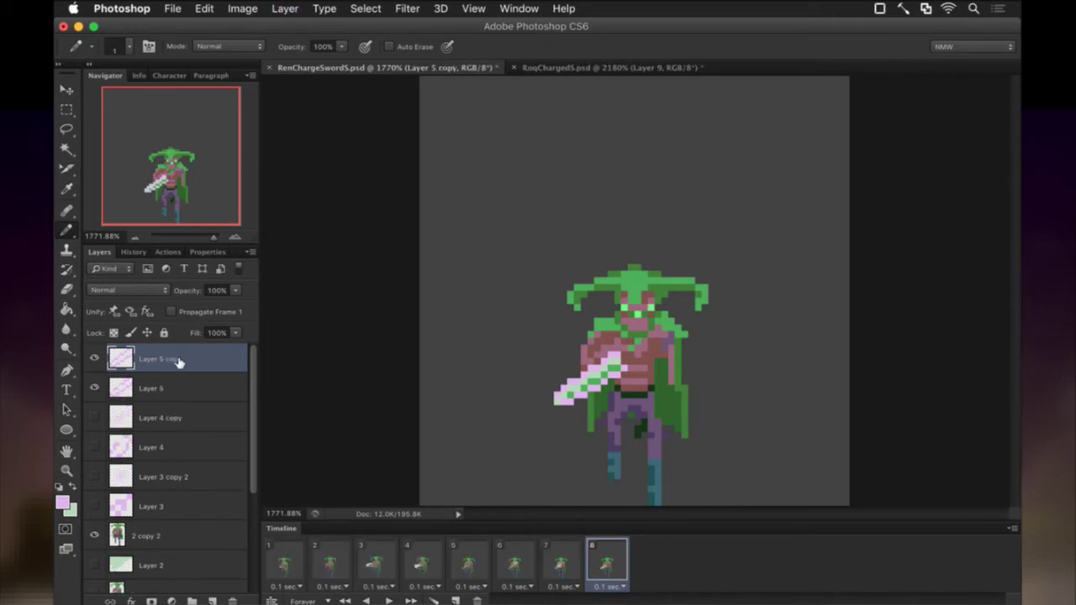
pyautogui.press('super+f')
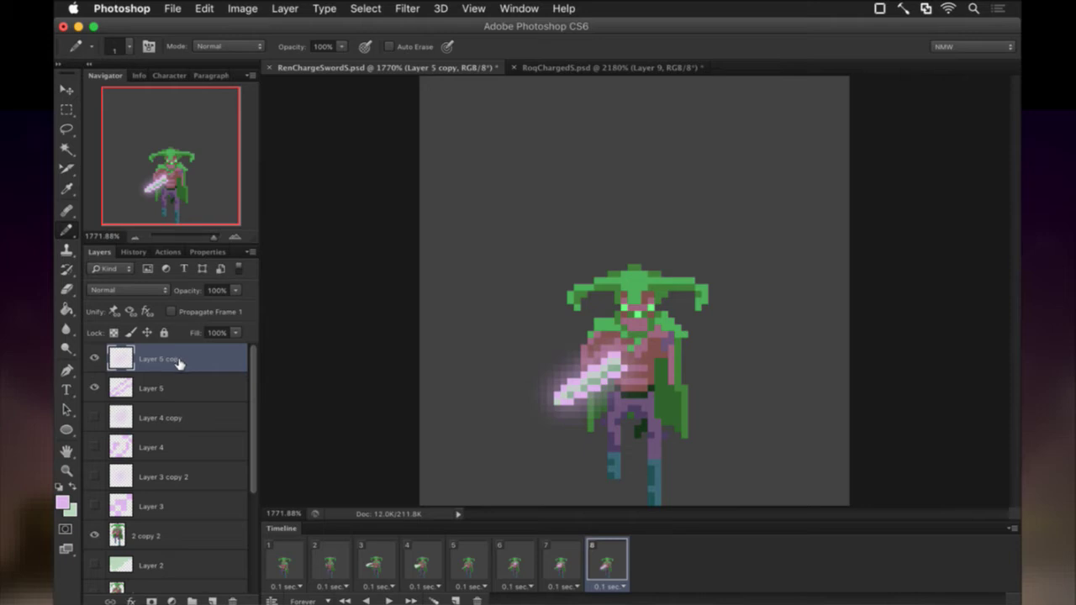
pyautogui.press('super+j')
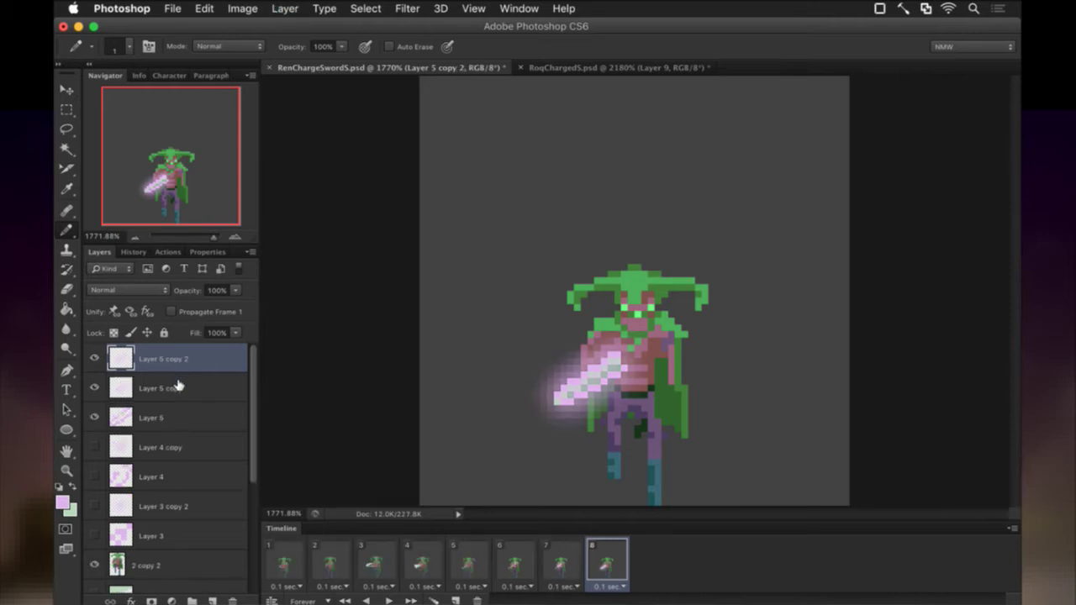
pyautogui.press('Tab')
pyautogui.press('Tab')
# Merge the two blurred Layer 5 copies, turn off Propagate Frame 1 for the merged layer, and save the file
pyautogui.keyDown('shift'); pyautogui.click(178, 388); pyautogui.keyUp('shift')
pyautogui.rightClick(181, 386)
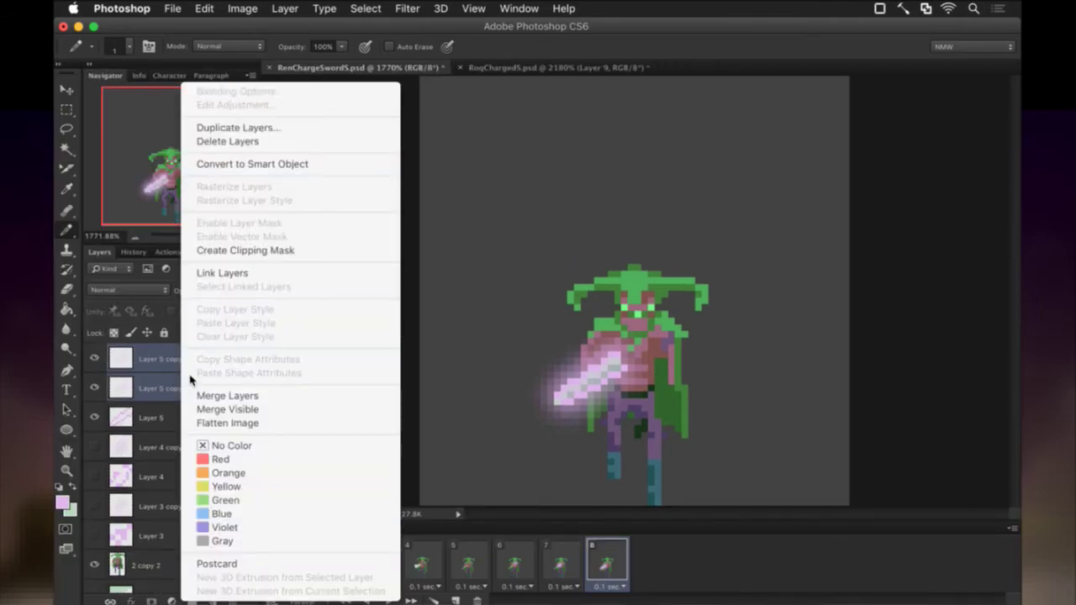
pyautogui.click(216, 395)
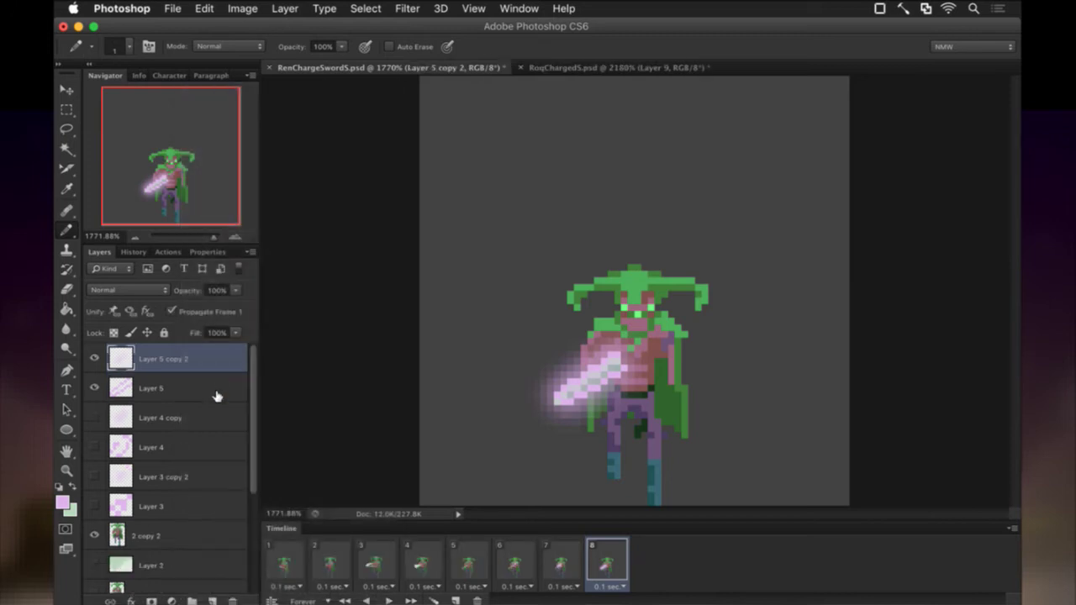
pyautogui.click(171, 311)
pyautogui.press('super+s')
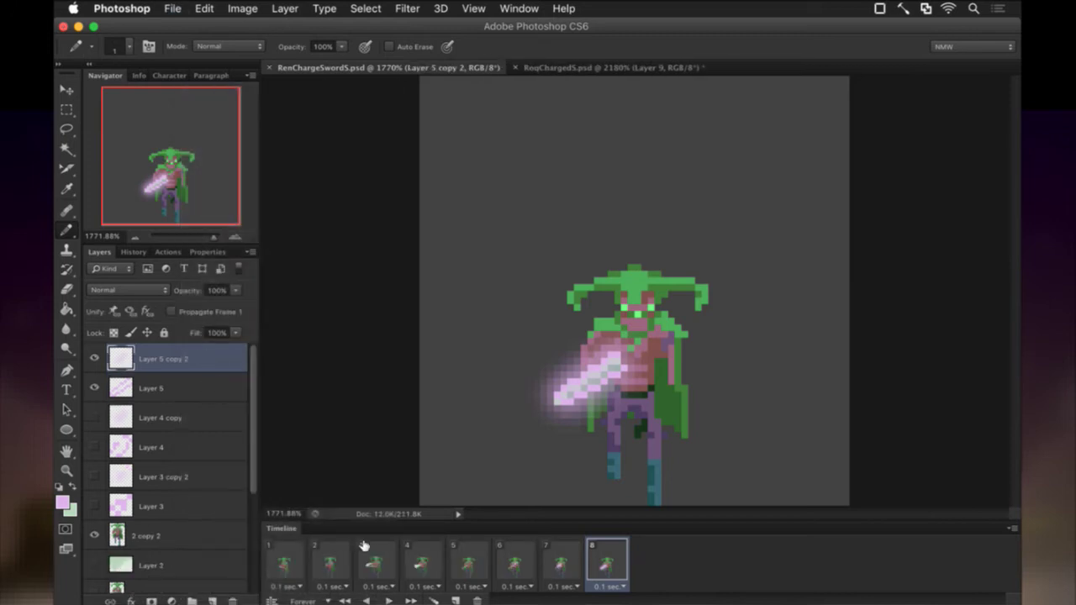
# Add frame 9 with Layer 5 and its blurred copy hidden, and create a new layer with Propagate Frame 1 off
pyautogui.click(453, 599)
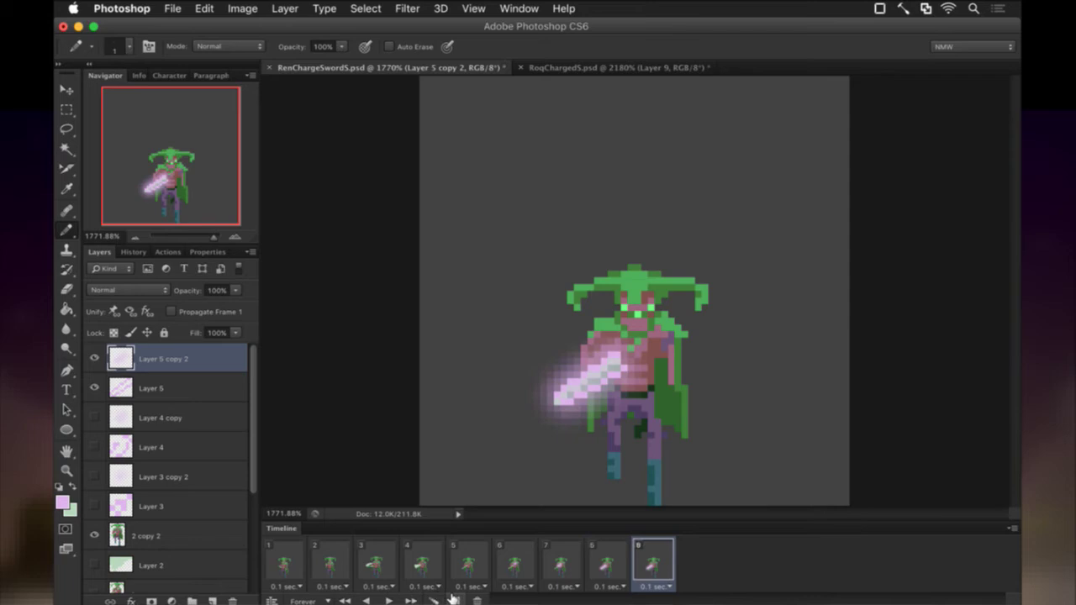
pyautogui.click(94, 387)
pyautogui.click(94, 358)
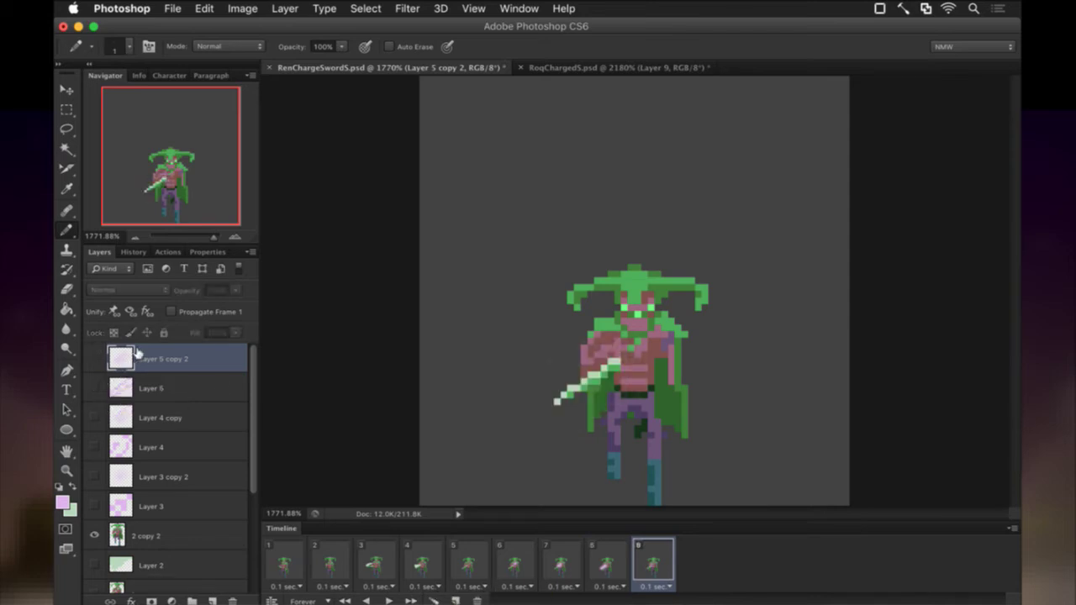
pyautogui.click(212, 601)
pyautogui.click(172, 311)
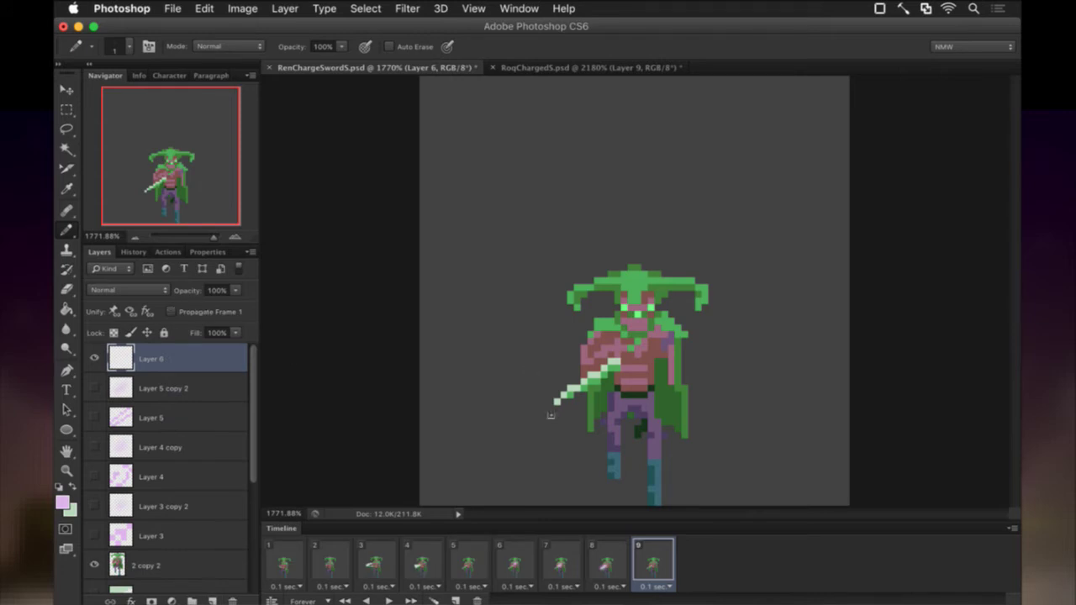
# Draw a small square ring of light pink pixels around the sword's tip on Layer 6
pyautogui.click(551, 402)
pyautogui.click(557, 395)
pyautogui.click(557, 408)
pyautogui.click(562, 402)
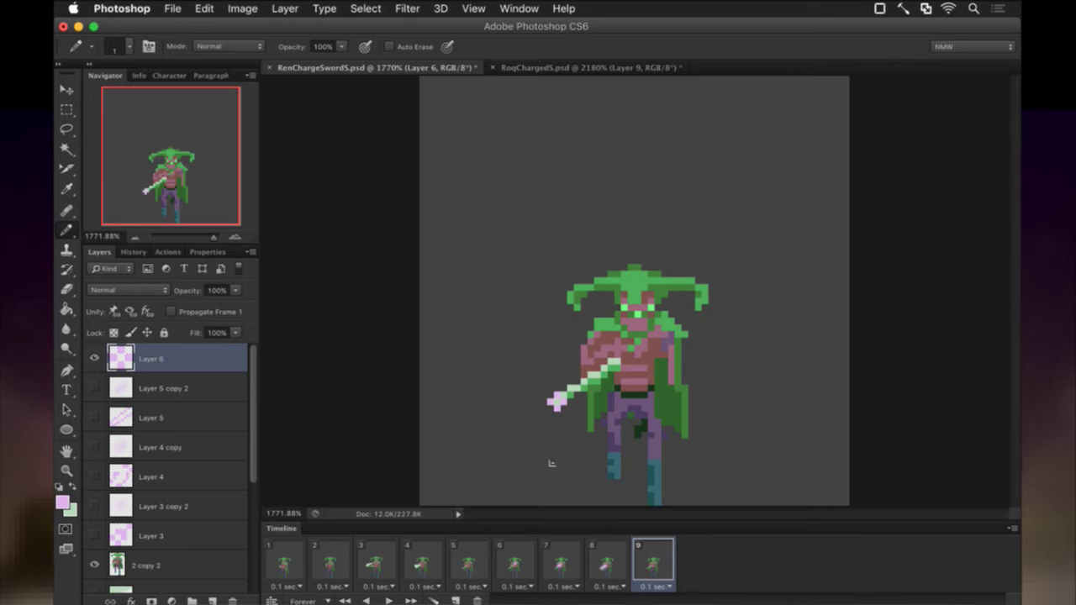
pyautogui.click(545, 407)
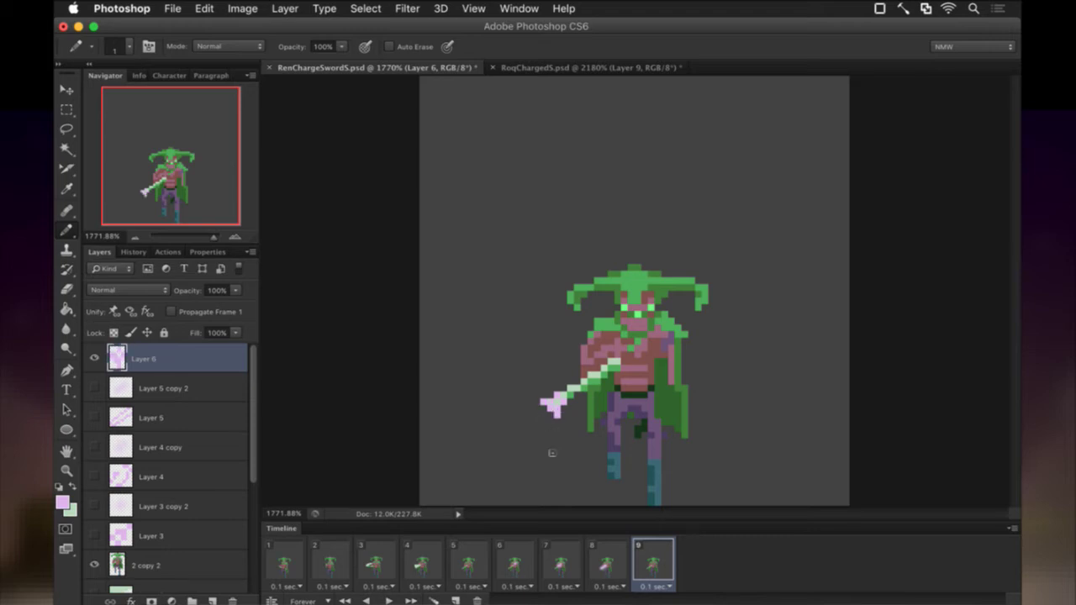
pyautogui.press('e')
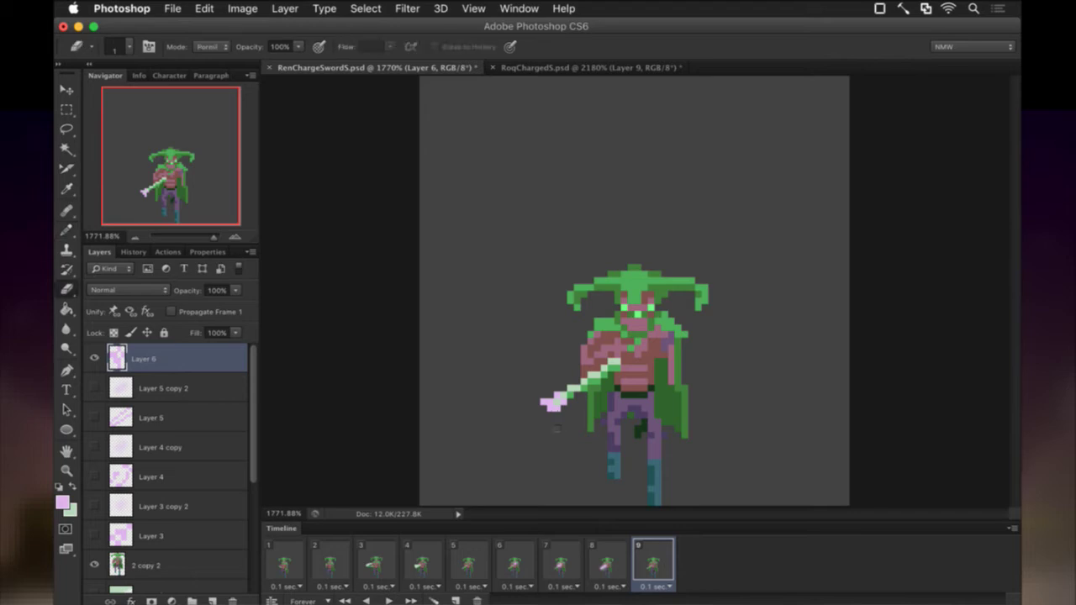
pyautogui.click(545, 403)
pyautogui.press('b')
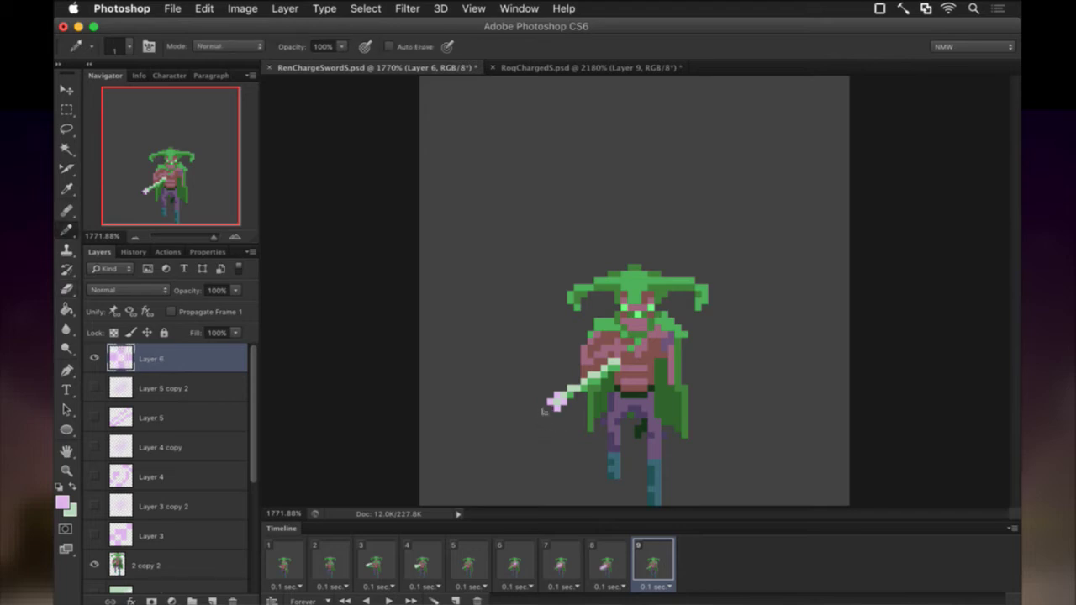
pyautogui.click(550, 396)
# Make two duplicates of Layer 6 and apply the last Gaussian Blur to each of them
pyautogui.press('super+j')
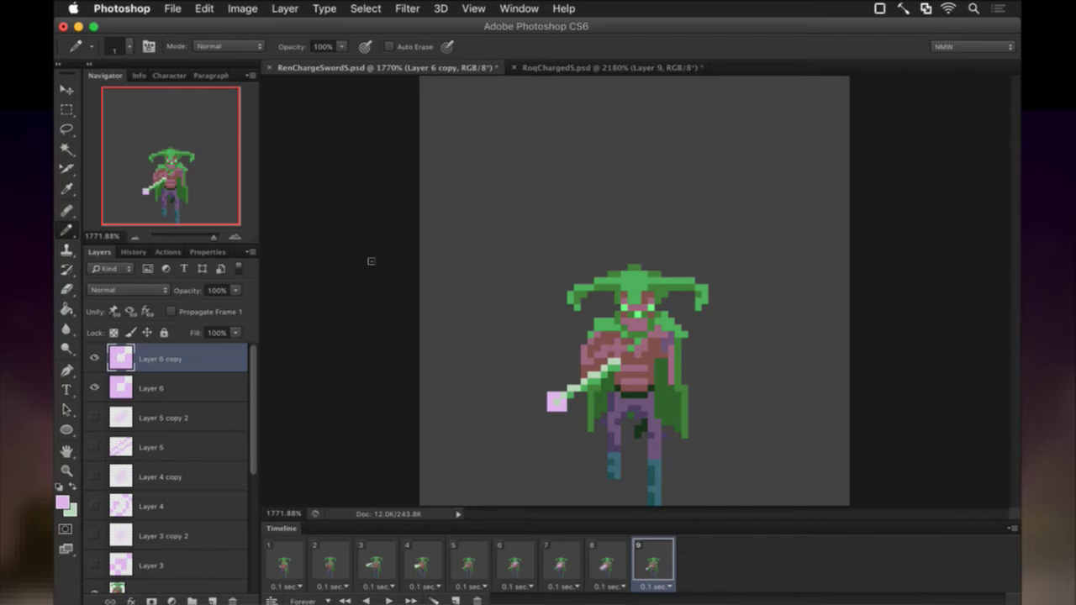
pyautogui.press('super+f')
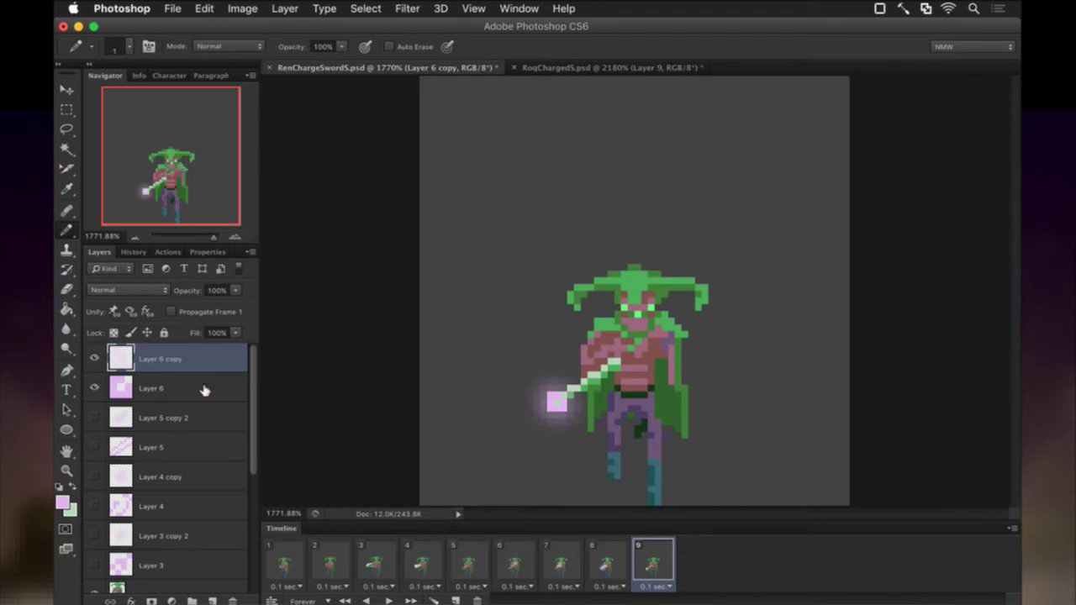
pyautogui.press('super+j')
pyautogui.press('super+f')
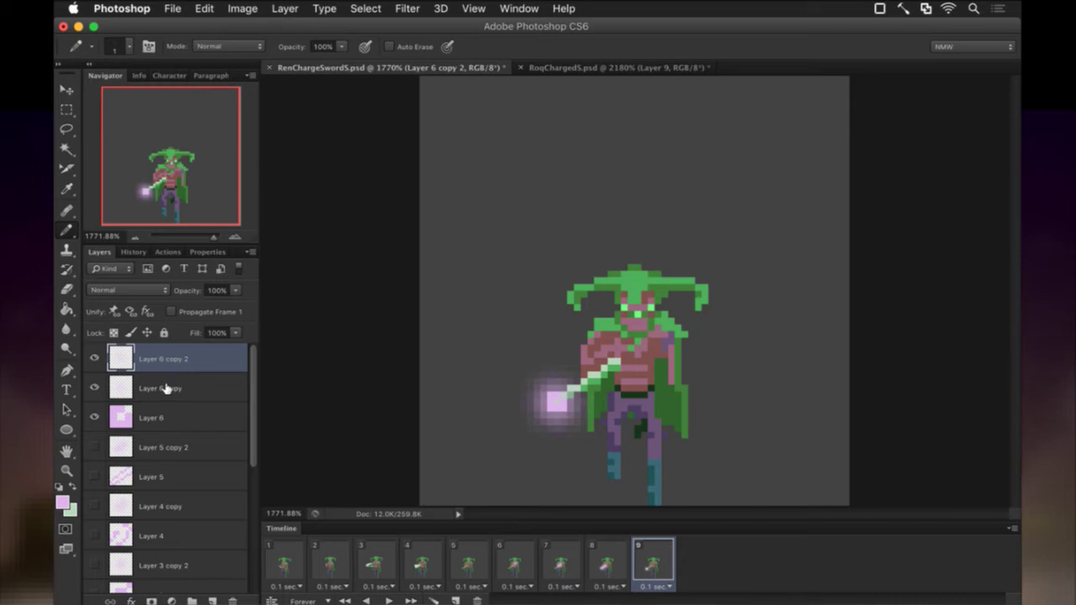
# Merge the two blurred Layer 6 copies into one layer and save the file
pyautogui.keyDown('shift'); pyautogui.click(165, 387); pyautogui.keyUp('shift')
pyautogui.rightClick(171, 388)
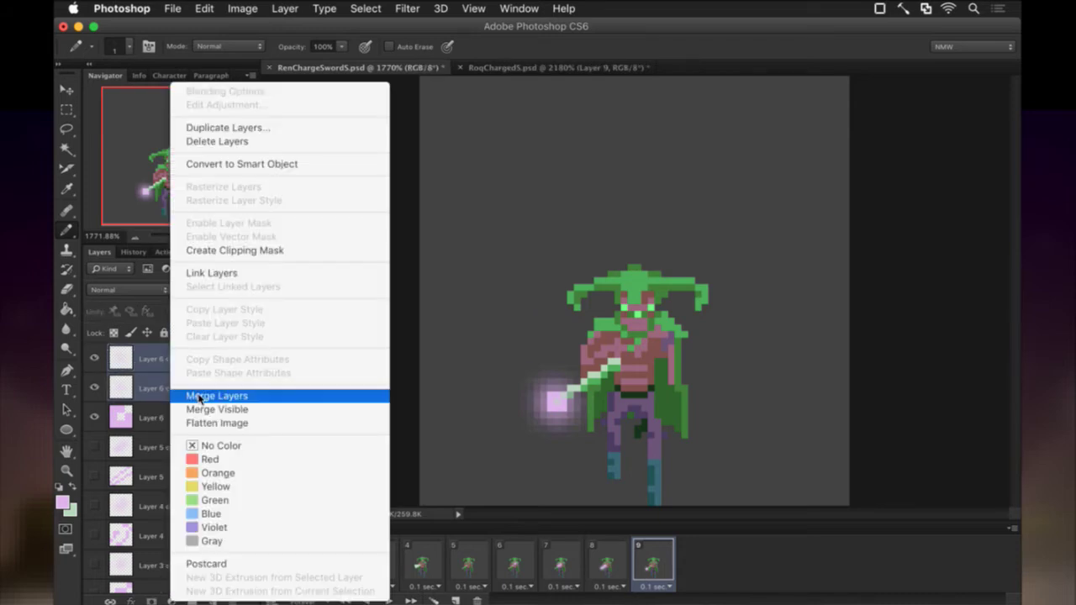
pyautogui.click(200, 396)
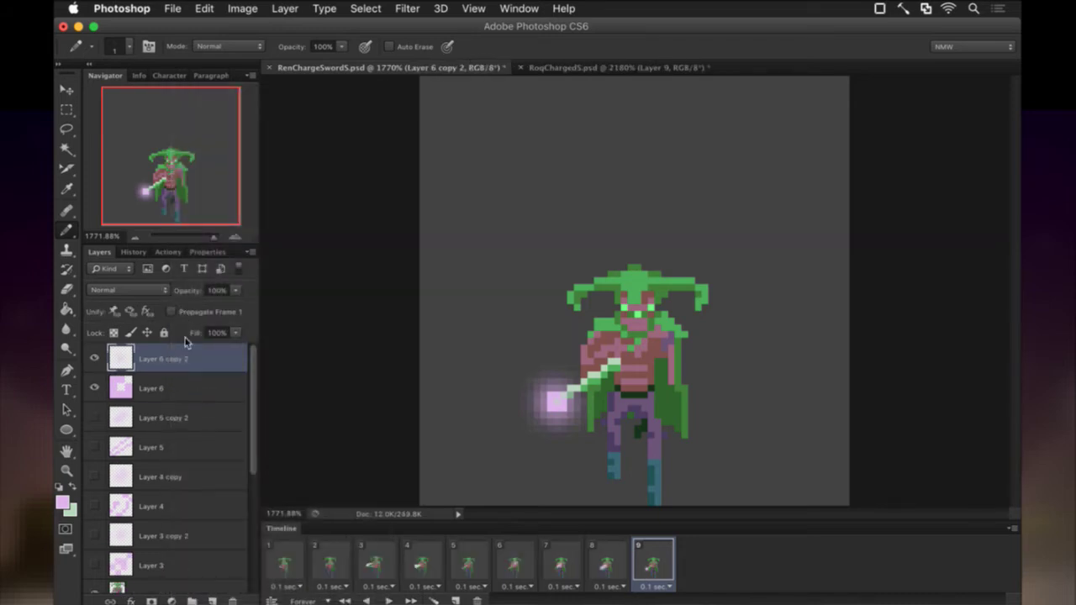
pyautogui.press('super+s')
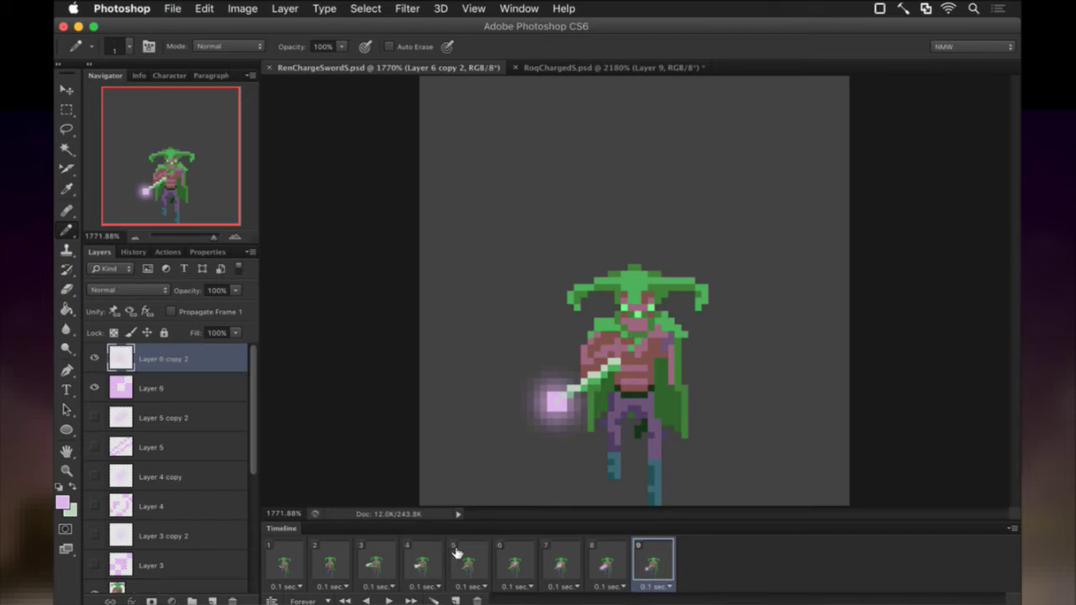
# Check the last frame and its delay in RoqChargedS.psd, and return to RenChargeSwordS.psd
pyautogui.click(560, 67)
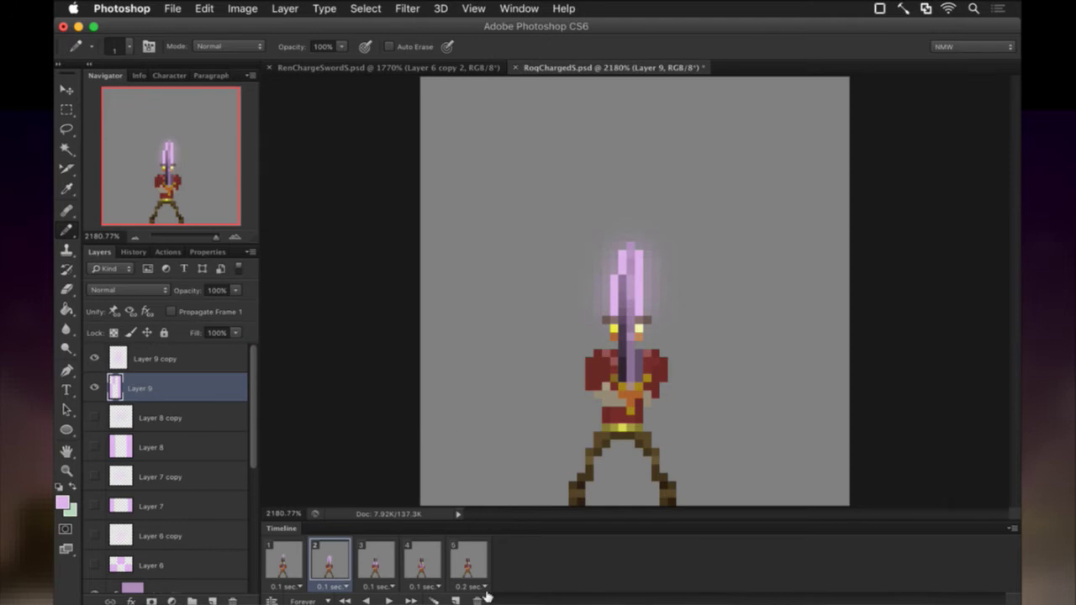
pyautogui.click(452, 556)
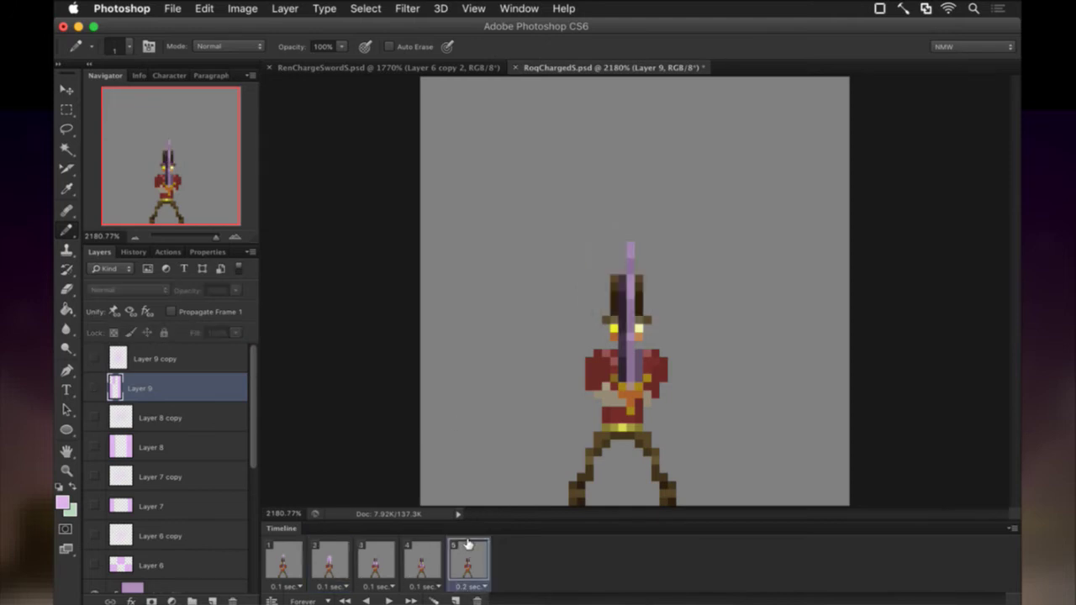
pyautogui.click(409, 67)
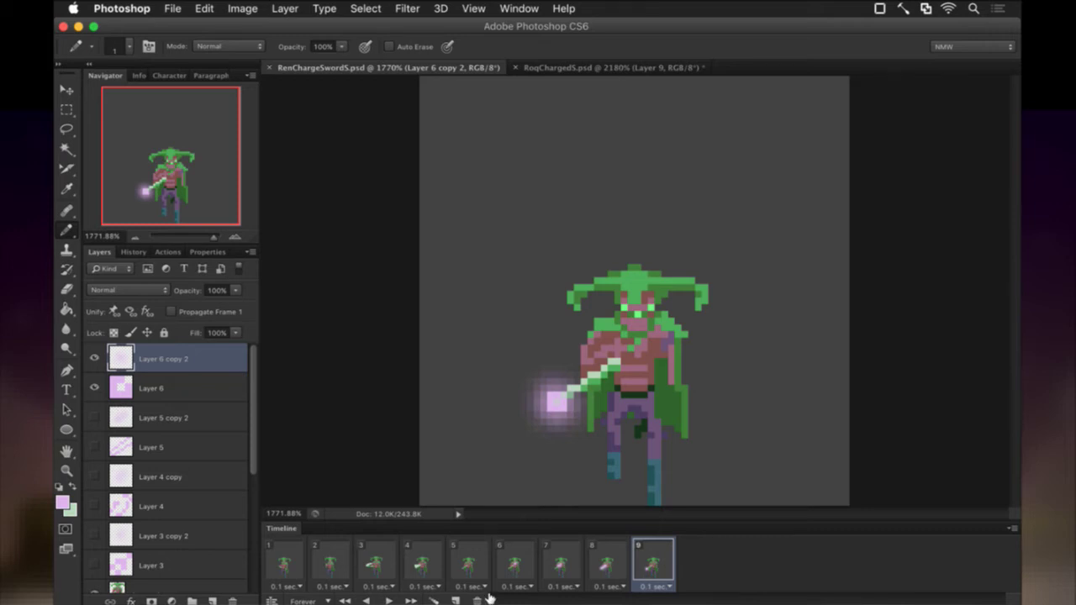
# Add frame 10 with Layer 6 and its blurred copy hidden, and set its delay to 0.2 seconds
pyautogui.click(456, 600)
pyautogui.click(94, 387)
pyautogui.click(94, 358)
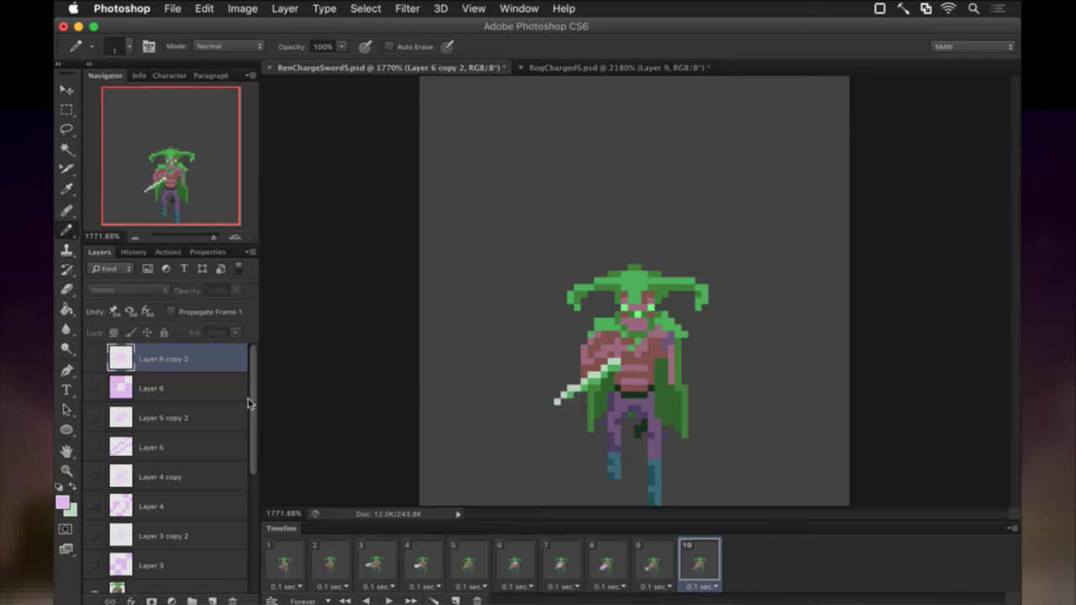
pyautogui.click(704, 586)
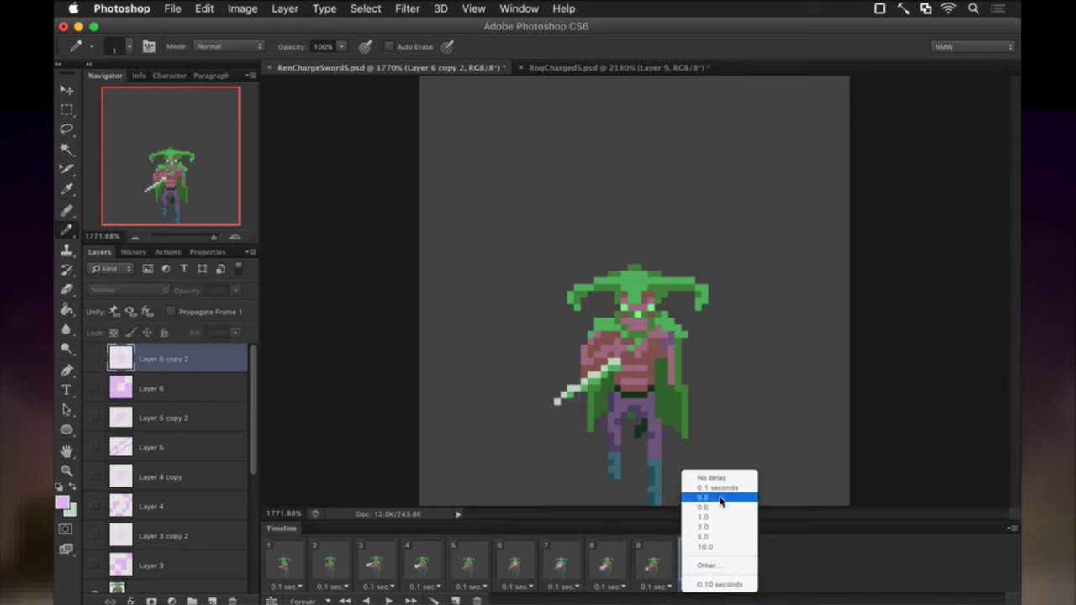
pyautogui.click(720, 502)
# Play the animation from frame 1 to review the full charge attack, and stop the playback
pyautogui.click(292, 557)
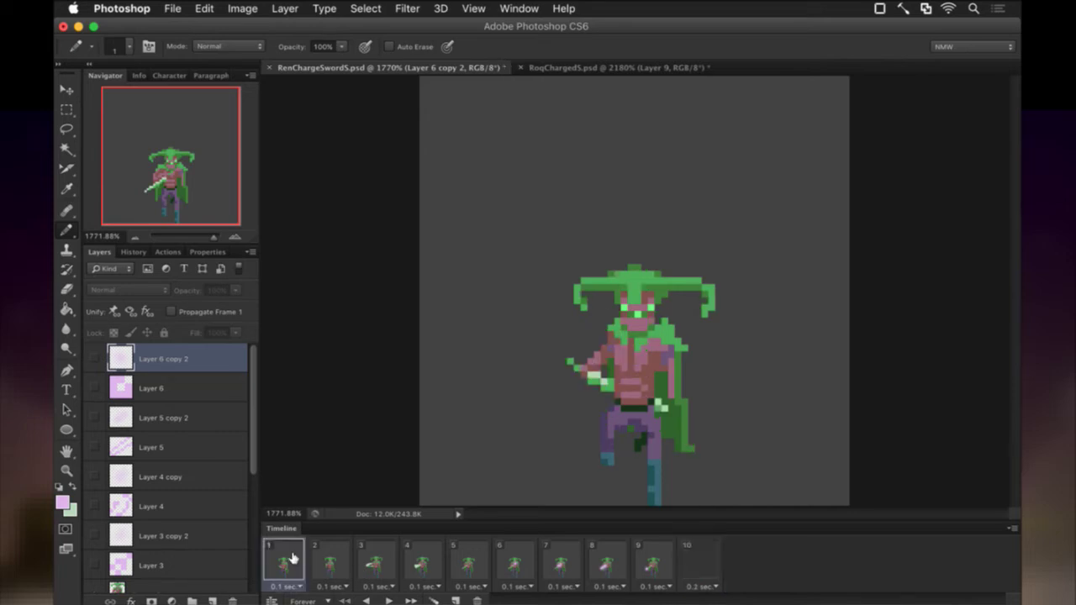
pyautogui.click(390, 600)
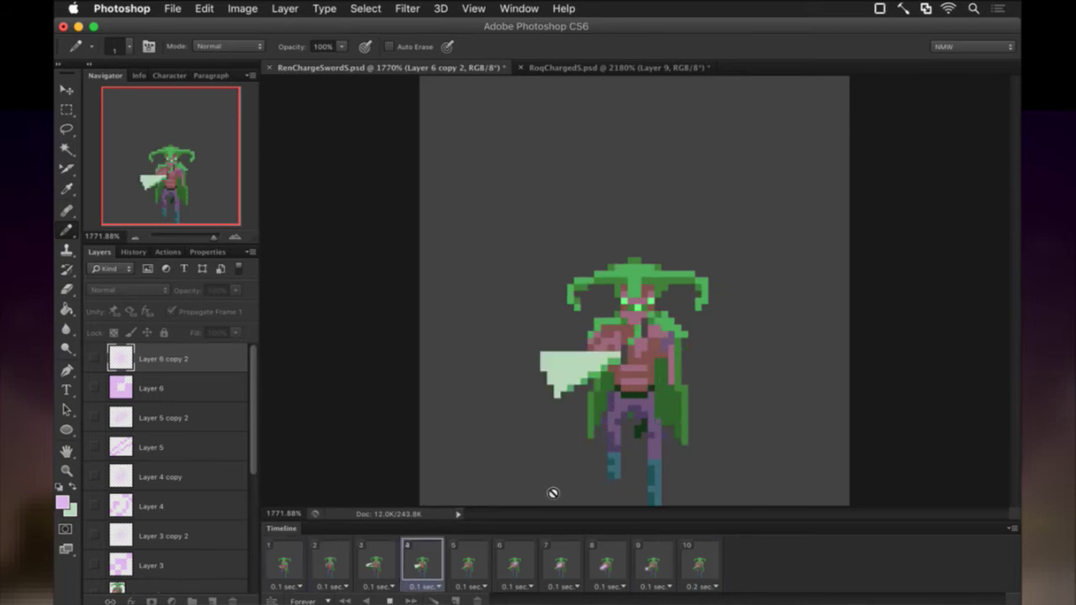
pyautogui.press('space')
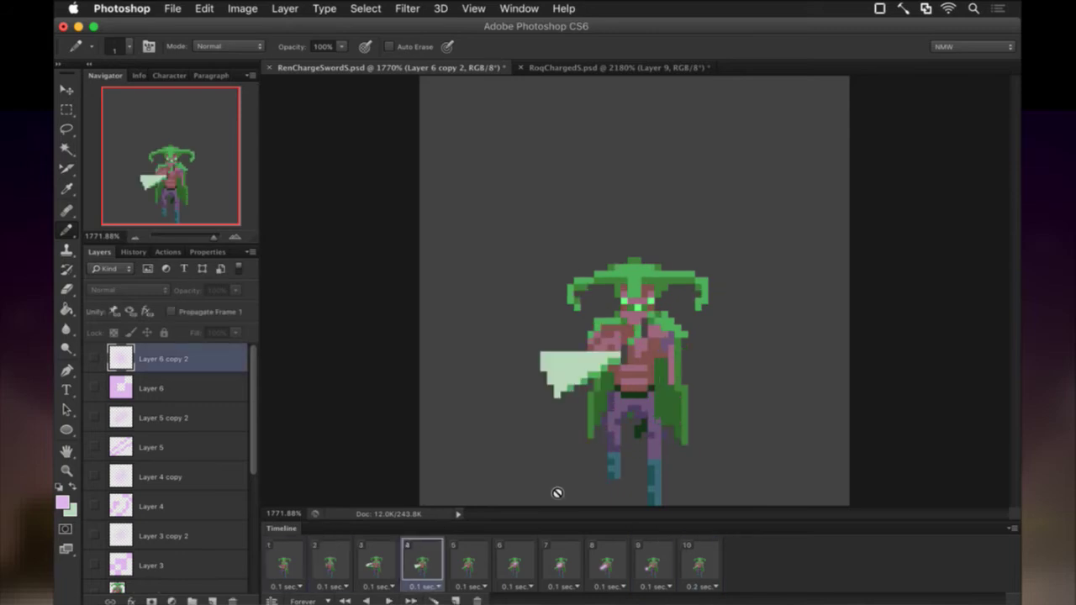
# Paint the sprite's bright green eye pixels light pink on Layer 3 in frame 6
pyautogui.click(528, 562)
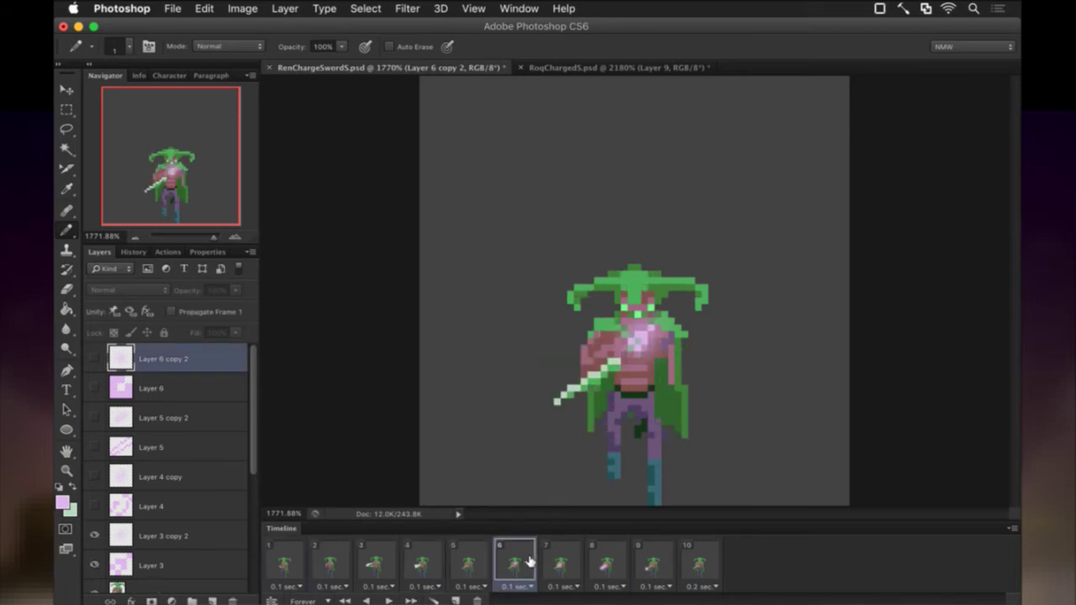
pyautogui.click(483, 559)
pyautogui.click(498, 562)
pyautogui.moveTo(253, 438); pyautogui.dragTo(247, 507)
pyautogui.scroll(1, 247, 507)
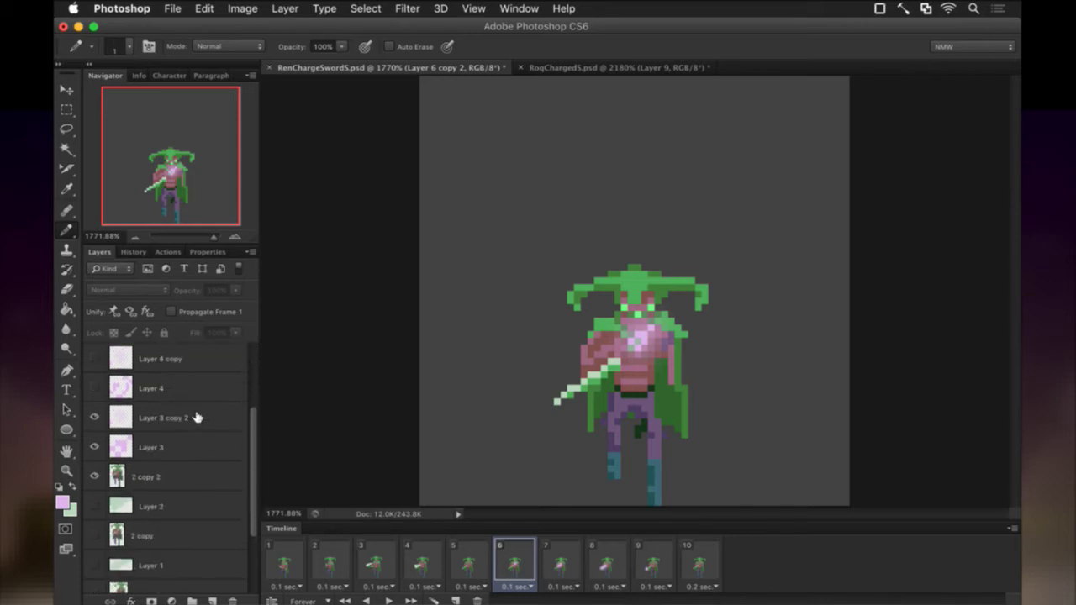
pyautogui.click(166, 449)
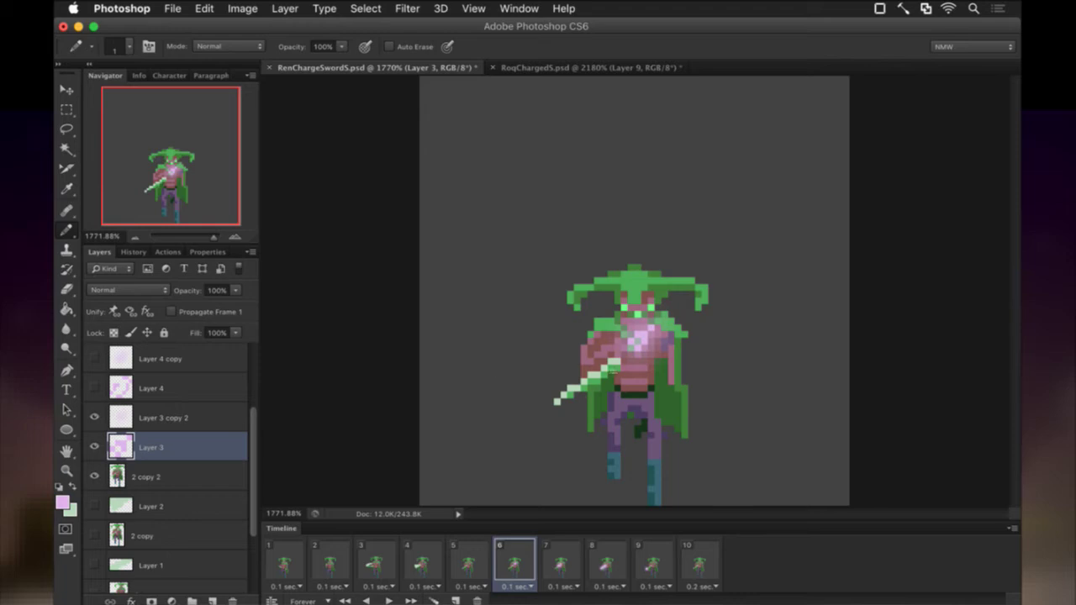
pyautogui.click(633, 327)
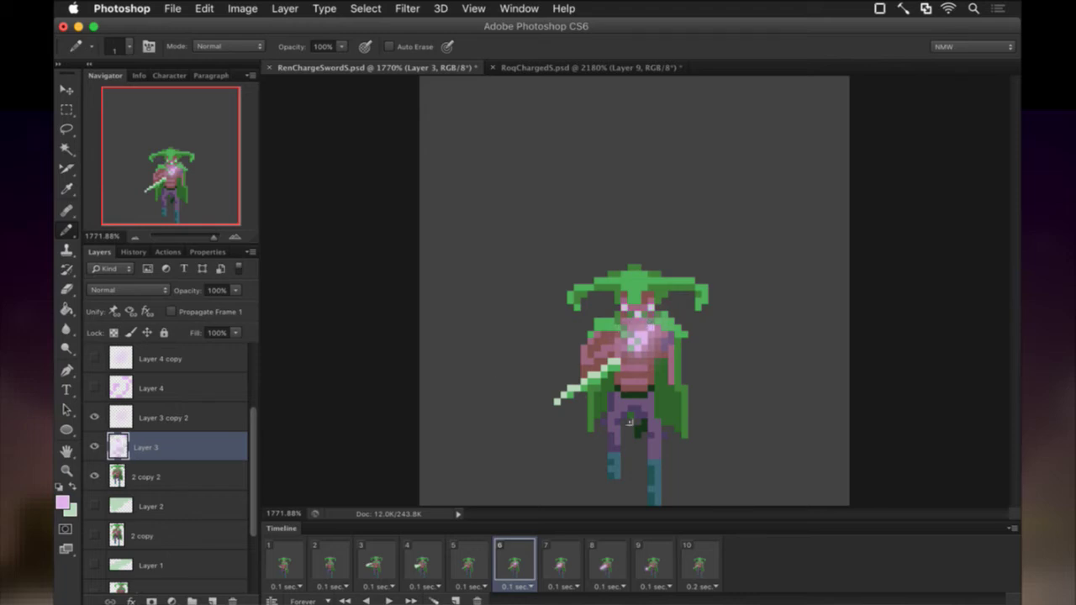
# Paint the sprite's eye pixels light pink on Layer 4 in frame 7 and on Layer 5 in frame 8
pyautogui.click(559, 558)
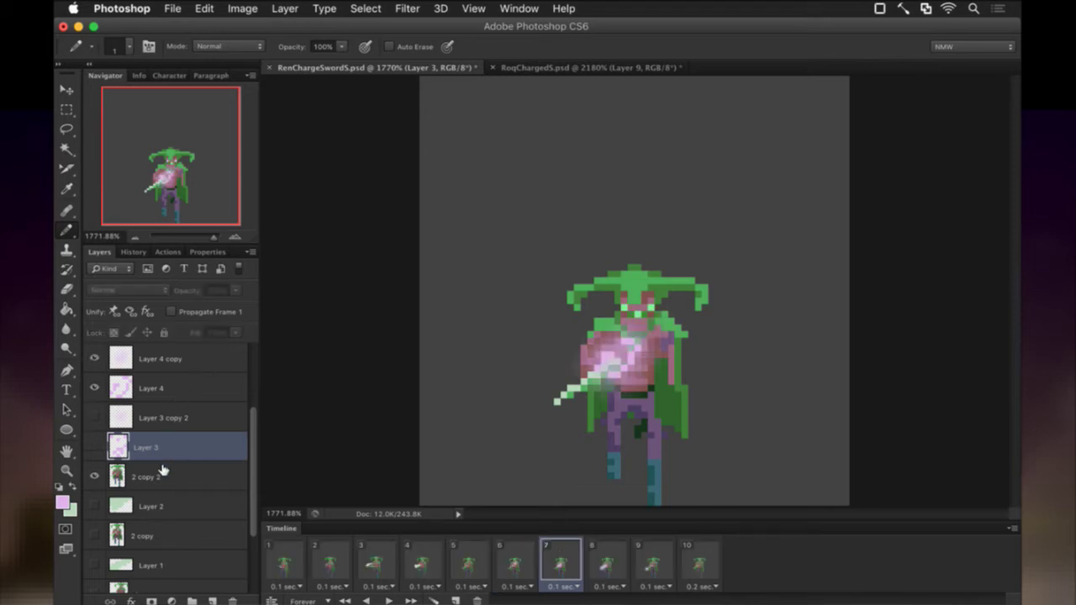
pyautogui.click(152, 392)
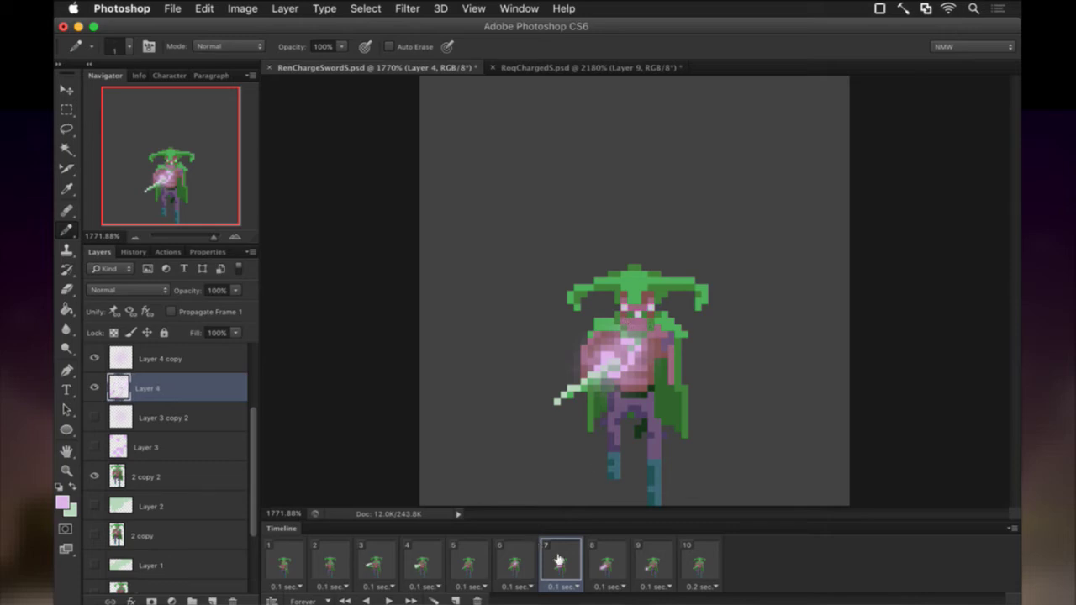
pyautogui.click(600, 563)
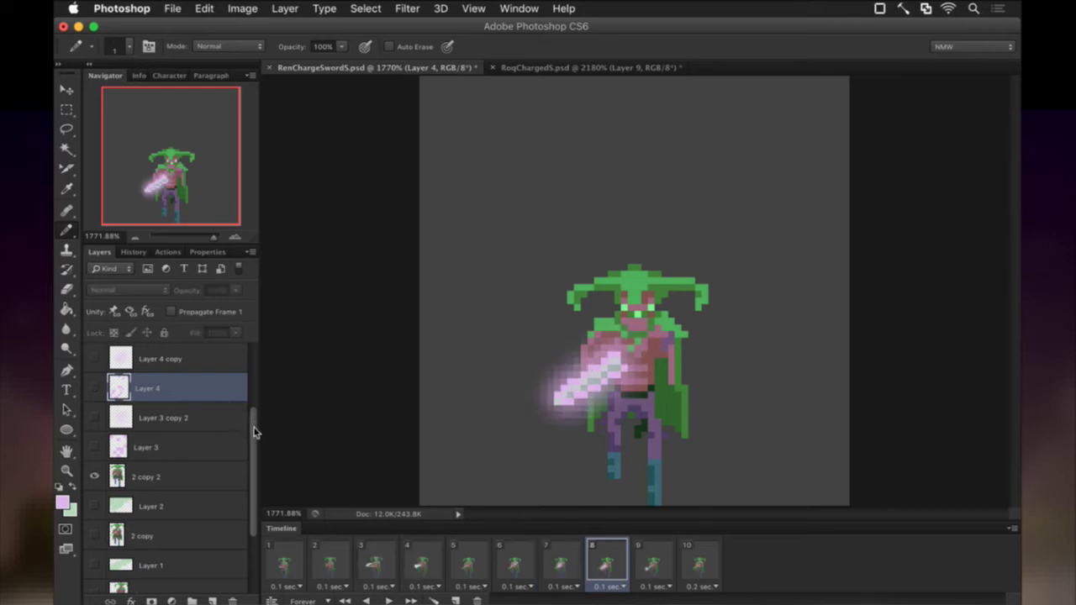
pyautogui.click(567, 566)
pyautogui.scroll(3, 211, 428)
pyautogui.scroll(2, 211, 429)
pyautogui.click(156, 441)
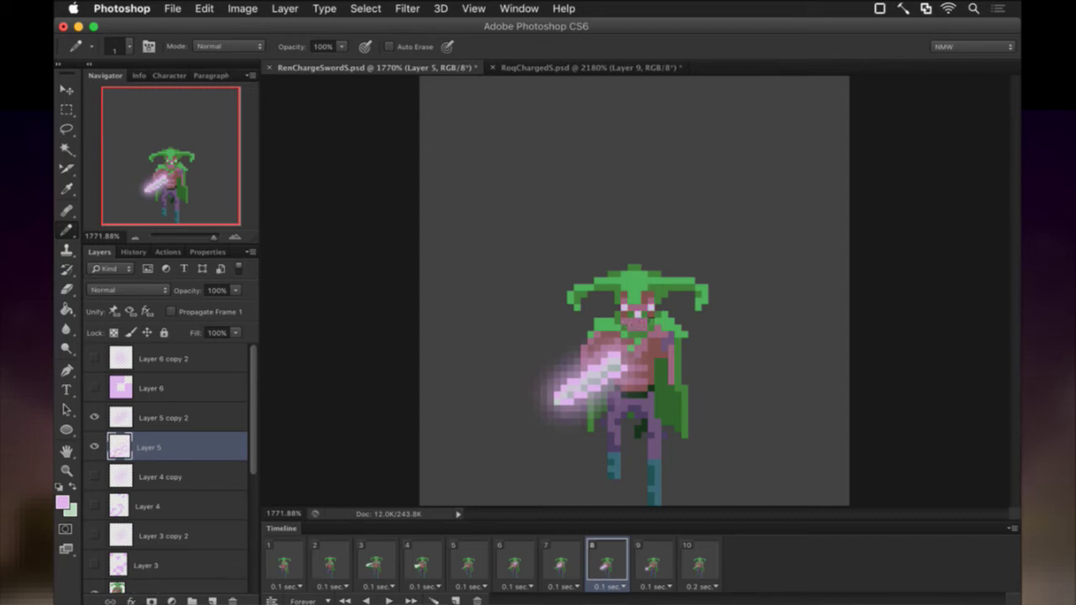
# Paint the sprite's bright green eye pixels light pink on Layer 6 in frame 9
pyautogui.click(645, 545)
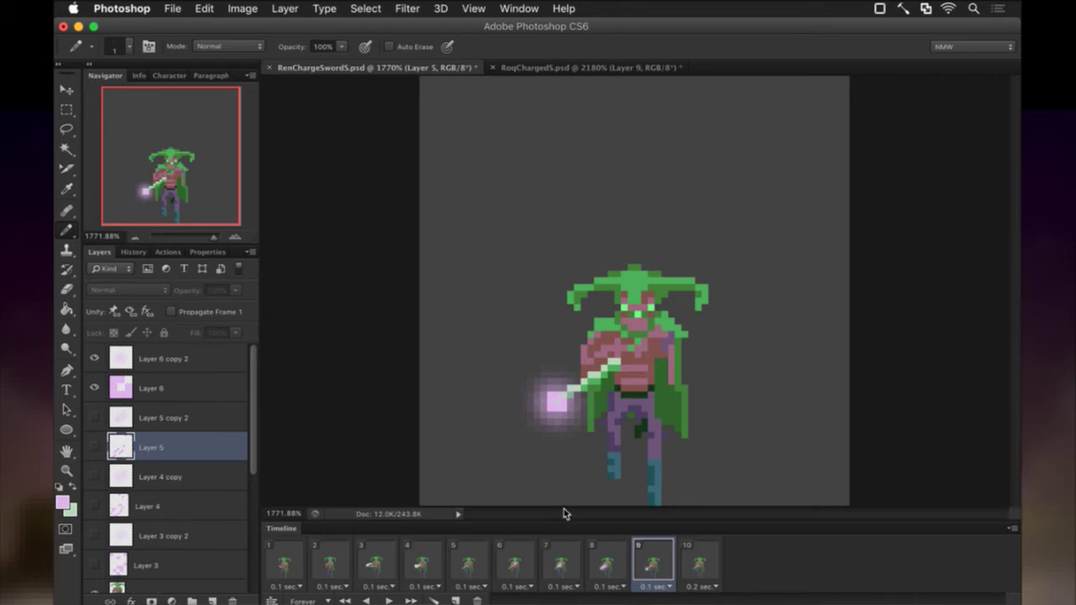
pyautogui.click(206, 384)
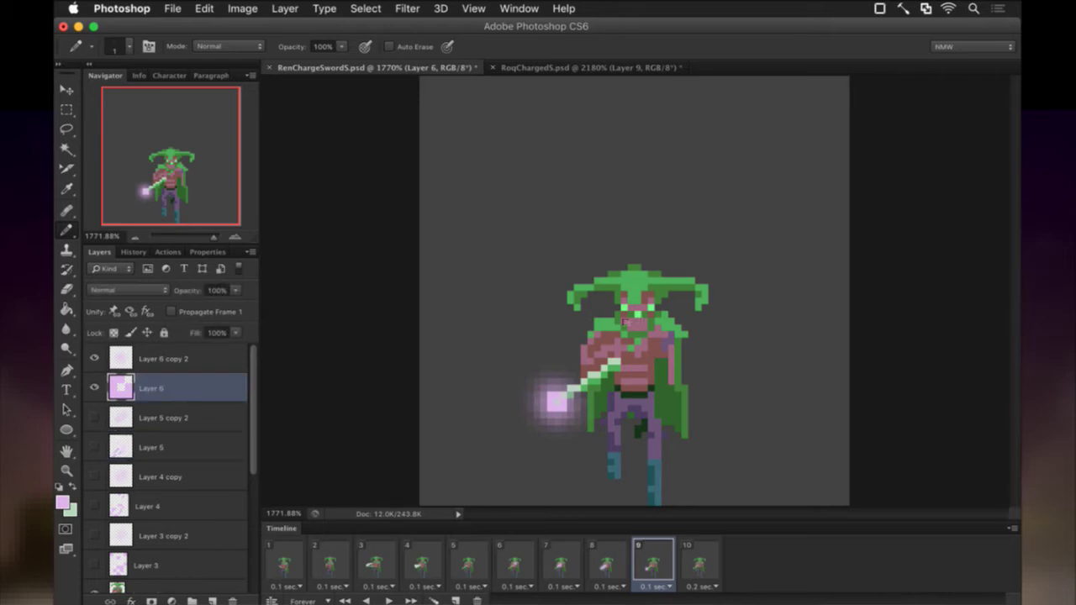
pyautogui.click(636, 328)
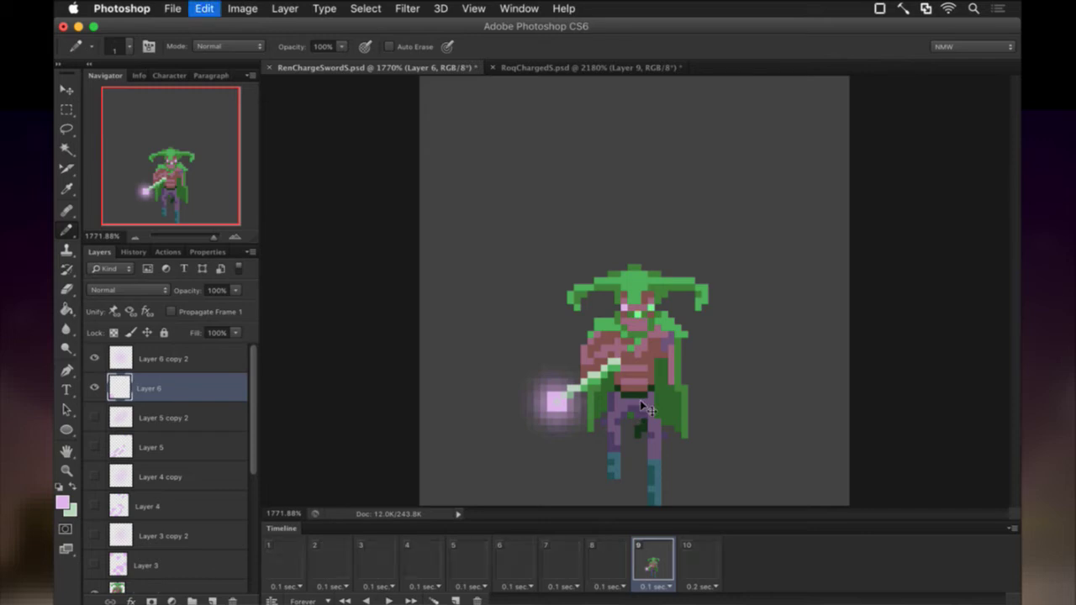
pyautogui.press('Left')
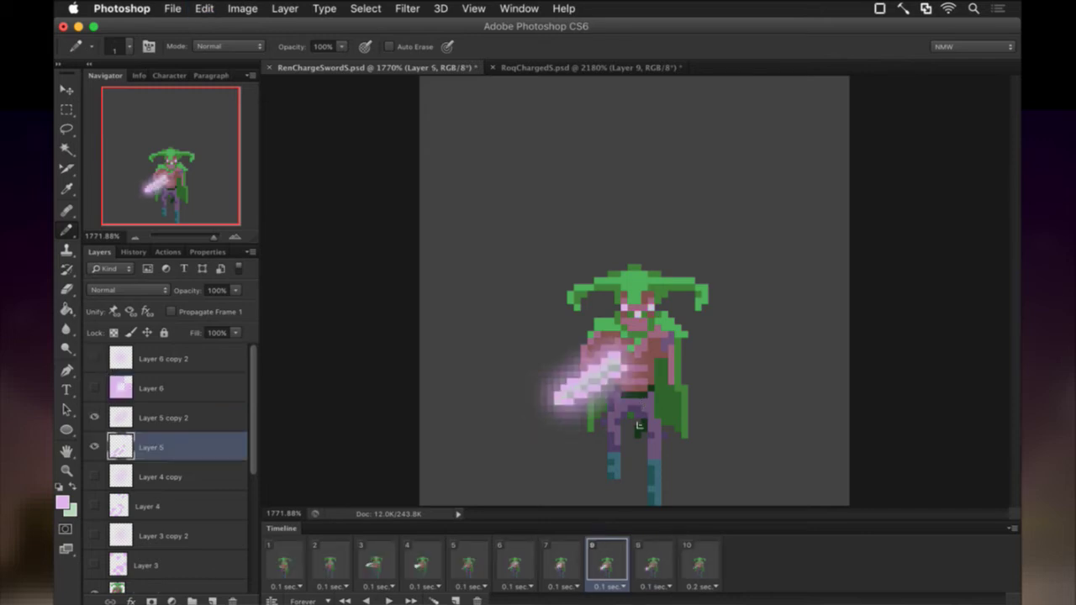
pyautogui.click(663, 563)
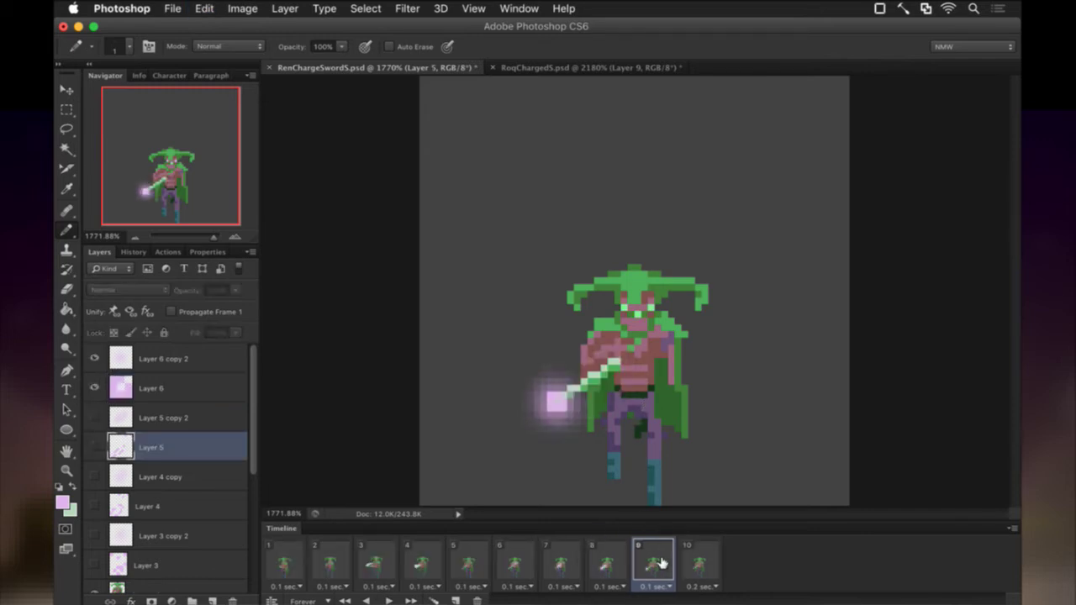
pyautogui.click(189, 395)
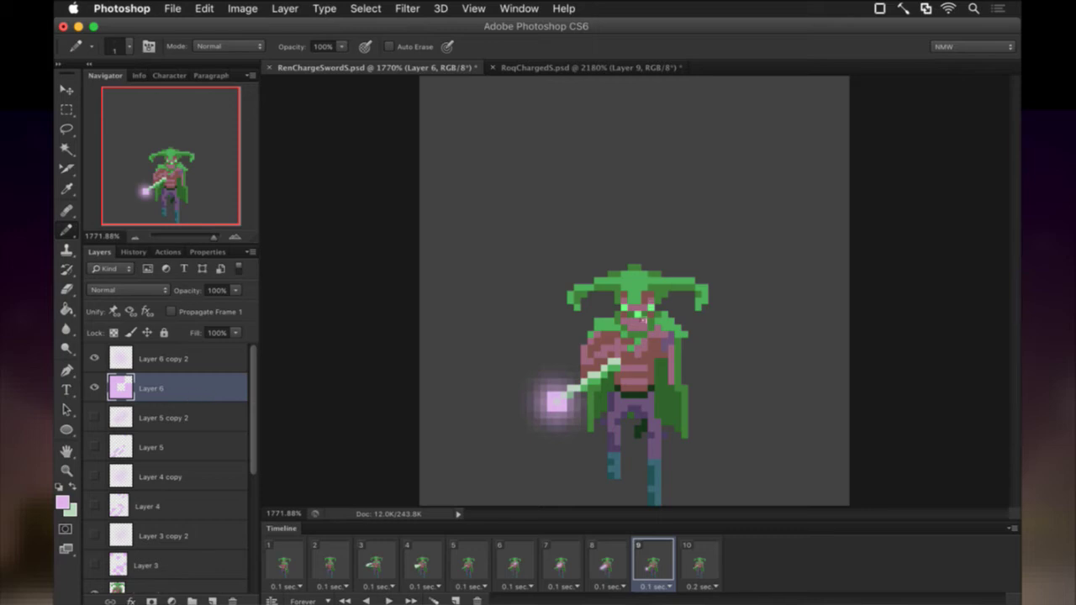
pyautogui.click(625, 308)
# Check the layers of frame 10, and play the animation from frame 1 to review the eye colour
pyautogui.click(715, 551)
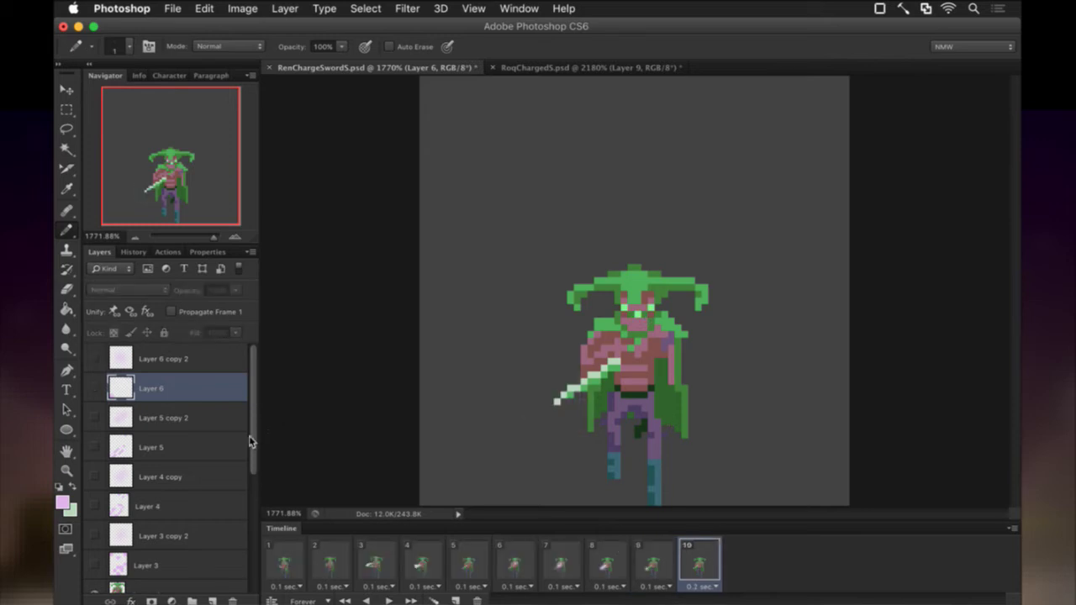
pyautogui.moveTo(253, 435); pyautogui.dragTo(262, 529)
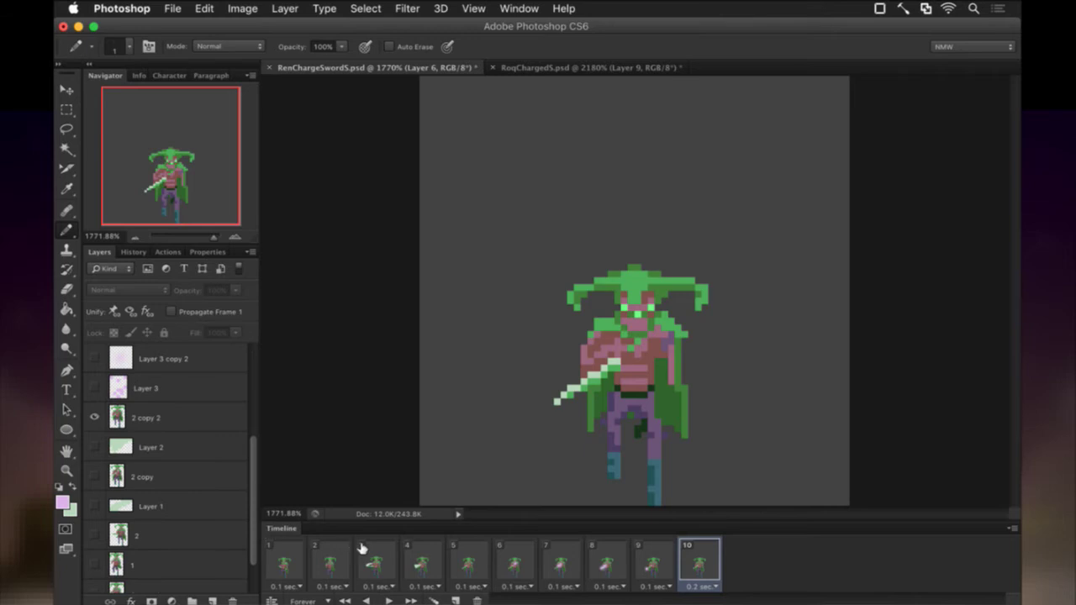
pyautogui.click(295, 561)
pyautogui.click(387, 599)
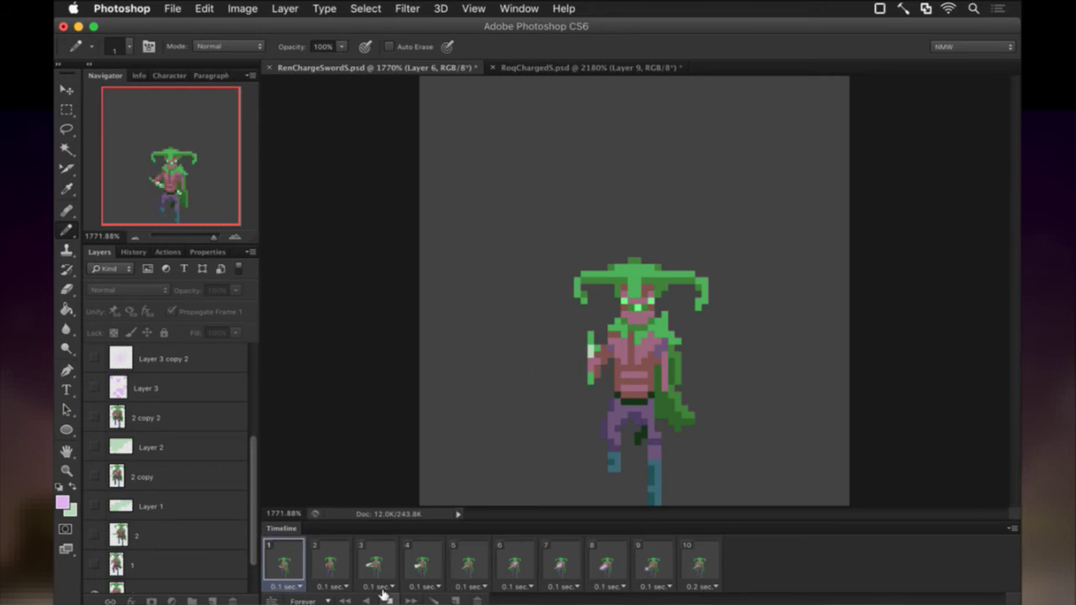
pyautogui.click(387, 598)
# Add a non-propagating layer above Layer 6 copy 2 in frame 10, and paint the eye pixels light pink on it
pyautogui.click(706, 565)
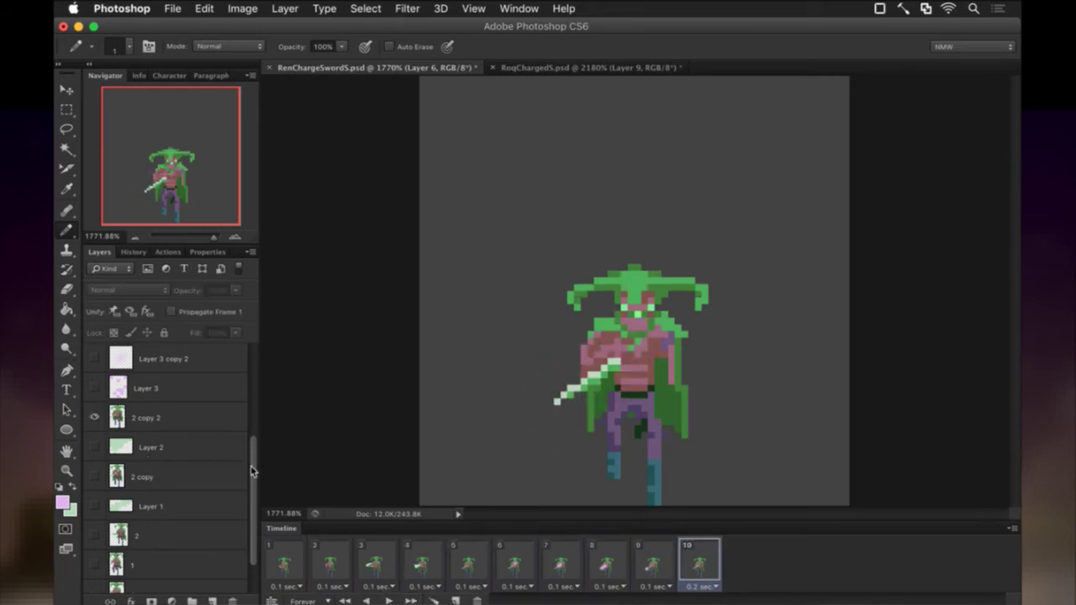
pyautogui.scroll(3, 251, 473)
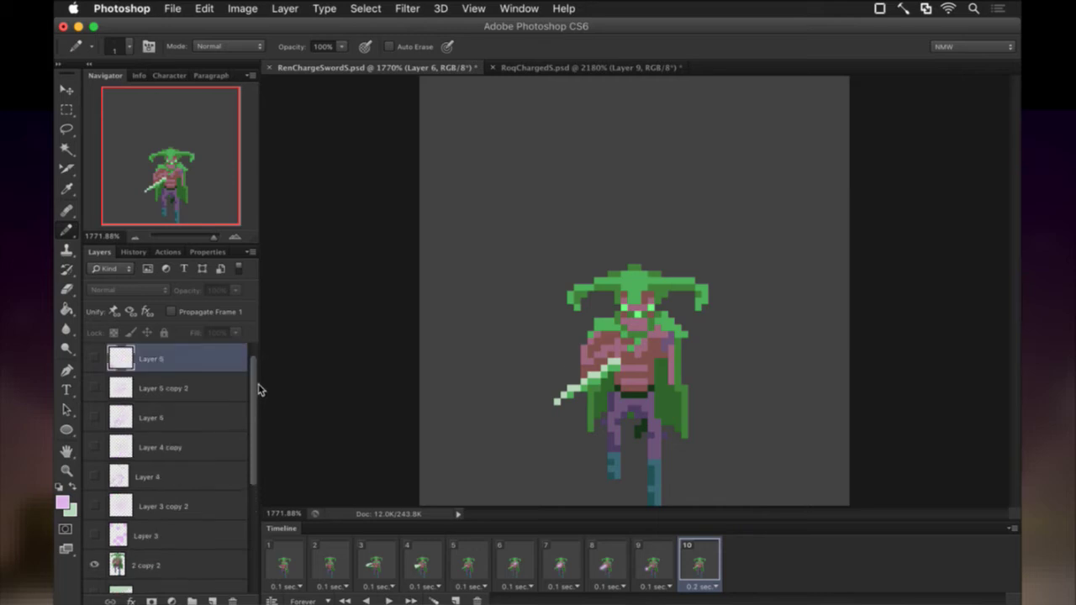
pyautogui.scroll(3, 259, 403)
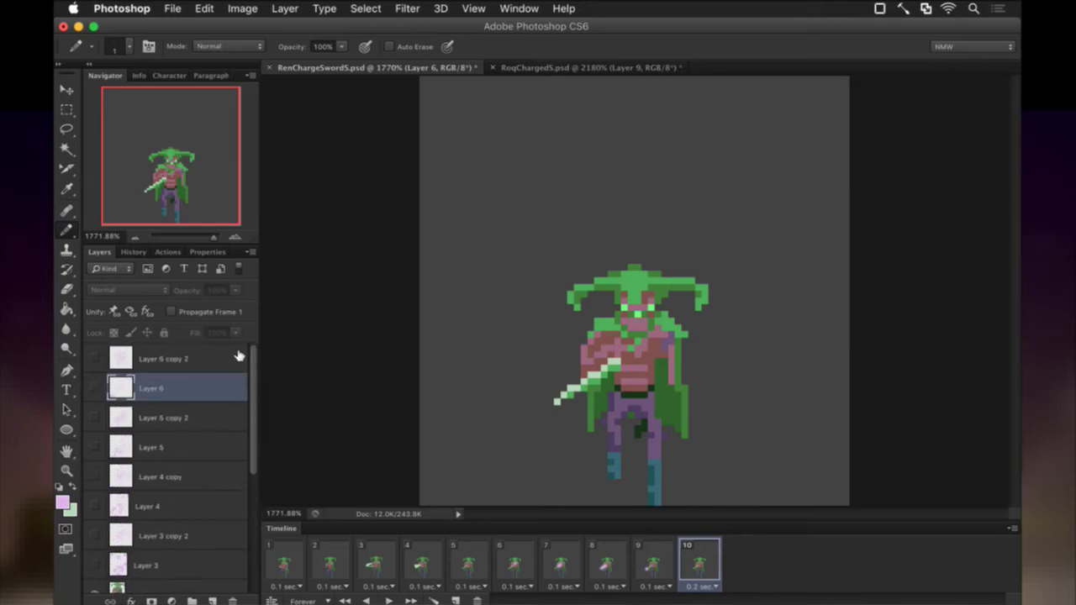
pyautogui.click(227, 359)
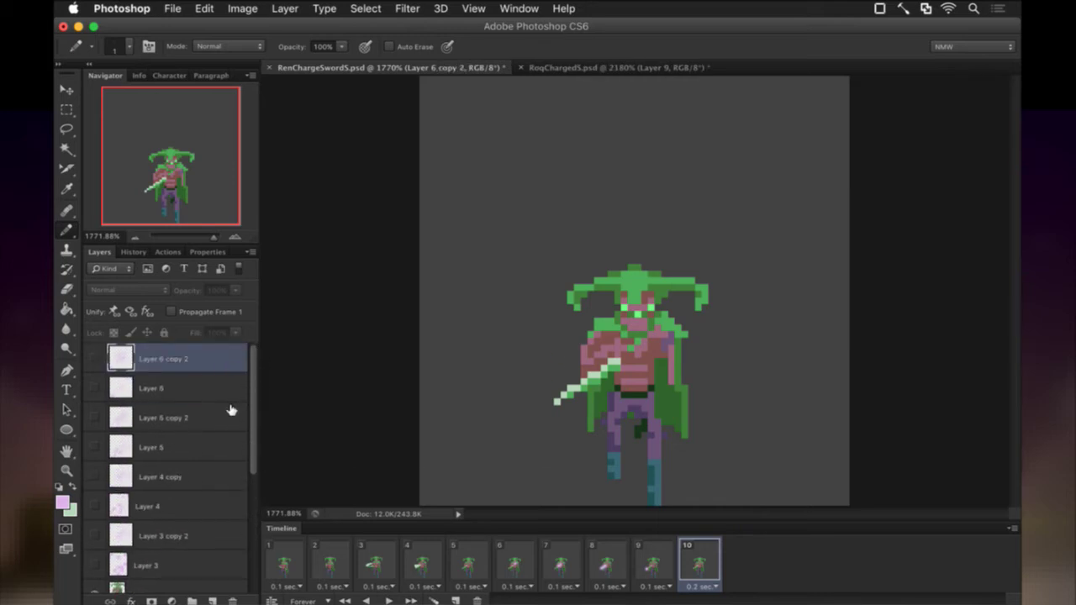
pyautogui.click(213, 599)
pyautogui.click(210, 313)
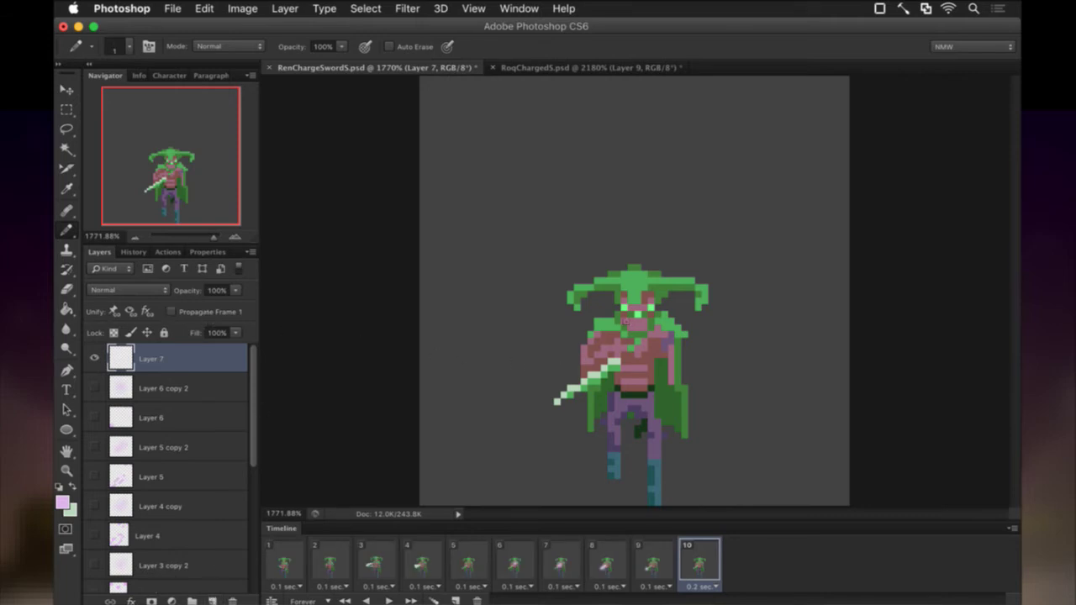
pyautogui.click(628, 321)
pyautogui.click(645, 324)
# Undo the new layer in frame 10 and the pink eye painting on the glow layers
pyautogui.press('Left')
pyautogui.press('Left')
pyautogui.press('Left')
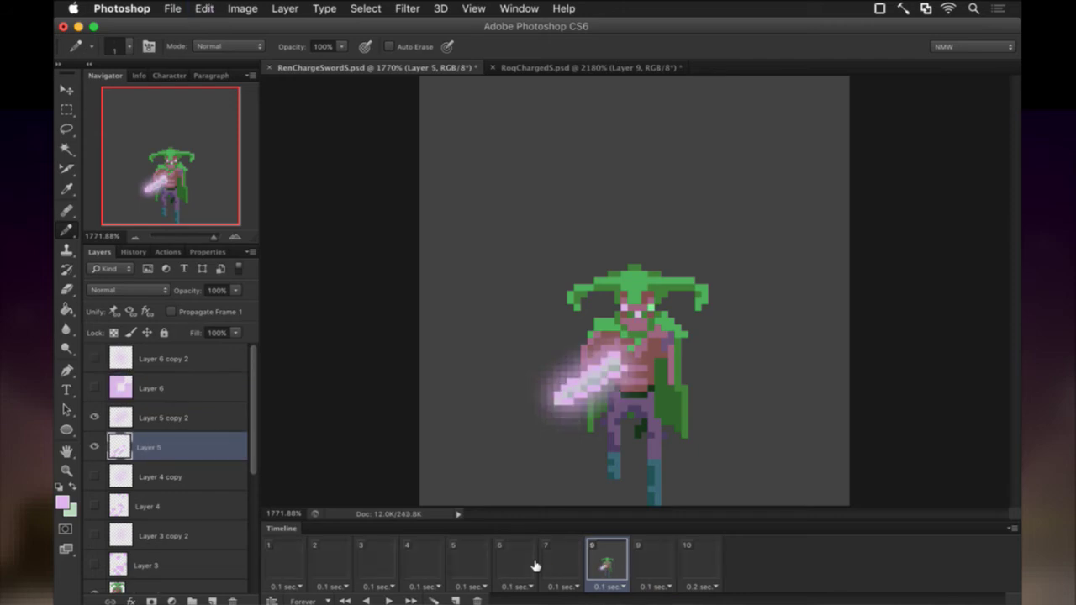
pyautogui.press('Left')
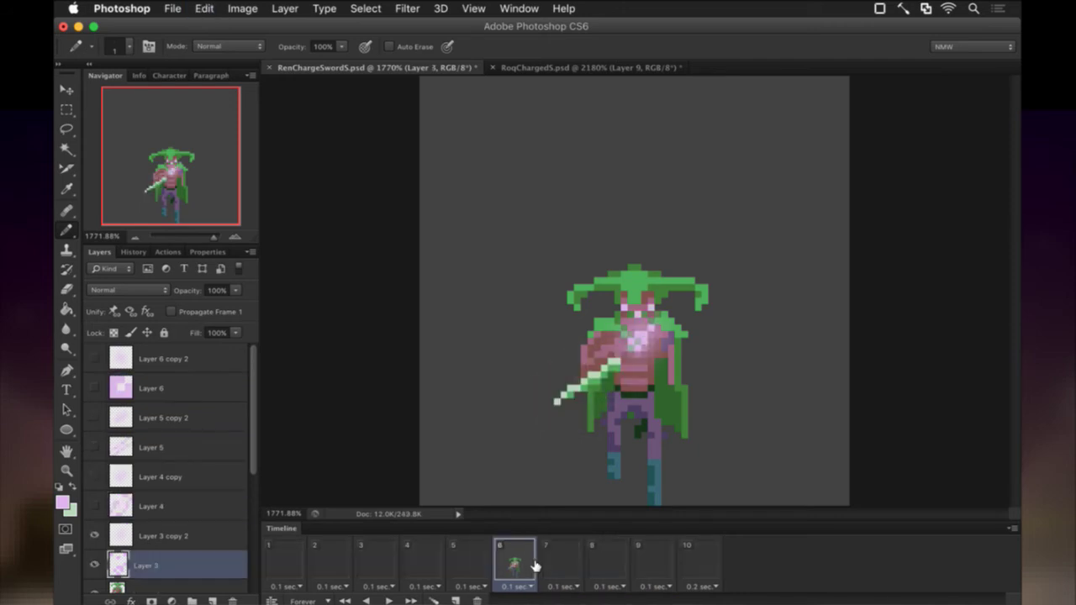
pyautogui.press('alt+super+z')
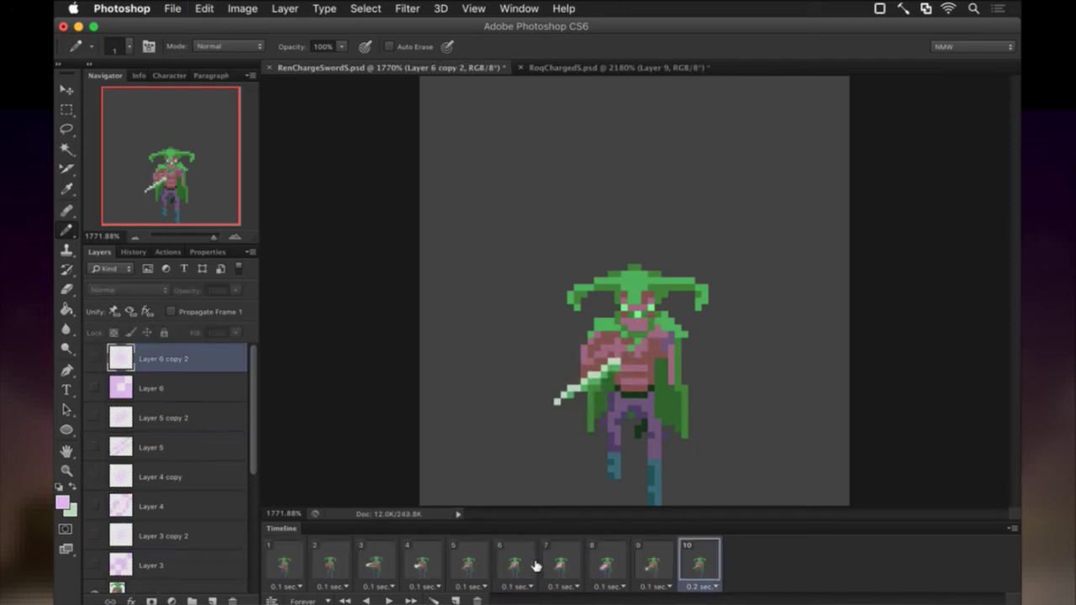
# Add a top layer in frame 7 with frame 1 propagation off, and paint the sprite's eye pixels light pink on it
pyautogui.click(579, 564)
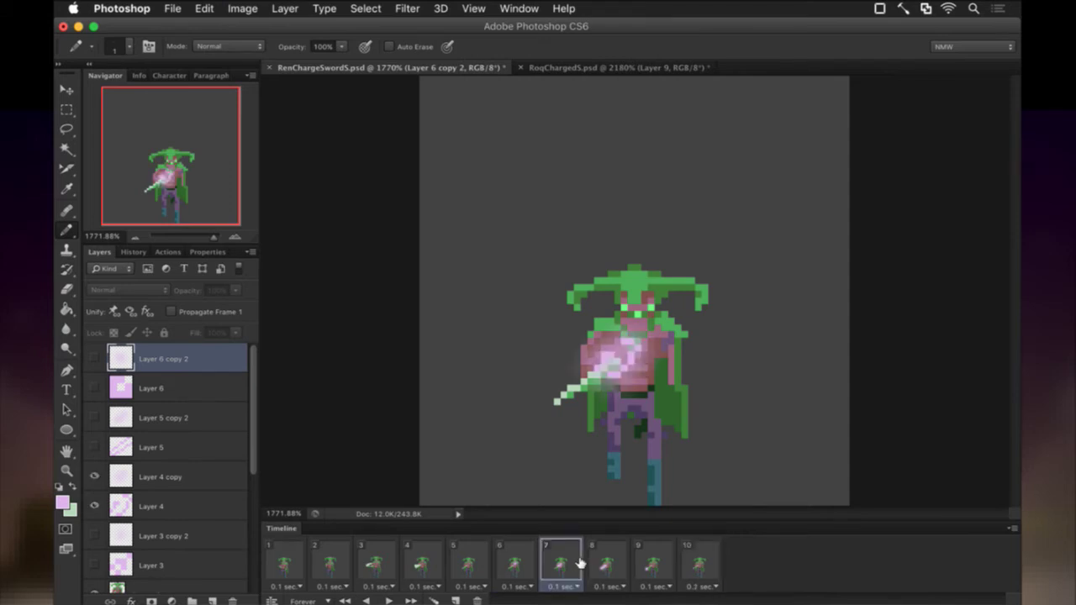
pyautogui.click(531, 564)
pyautogui.click(565, 564)
pyautogui.click(213, 602)
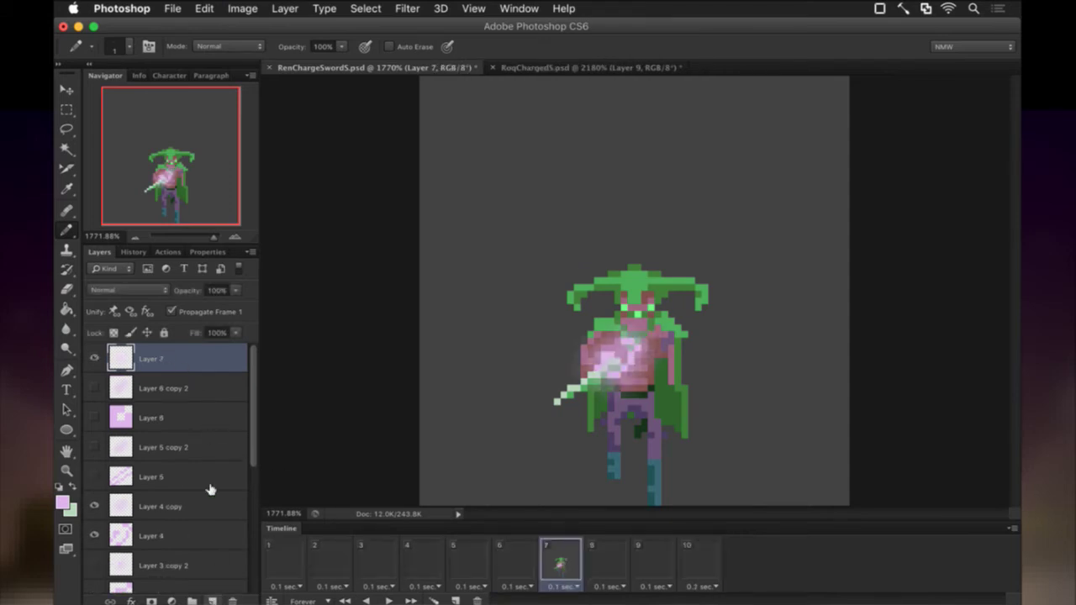
pyautogui.click(173, 311)
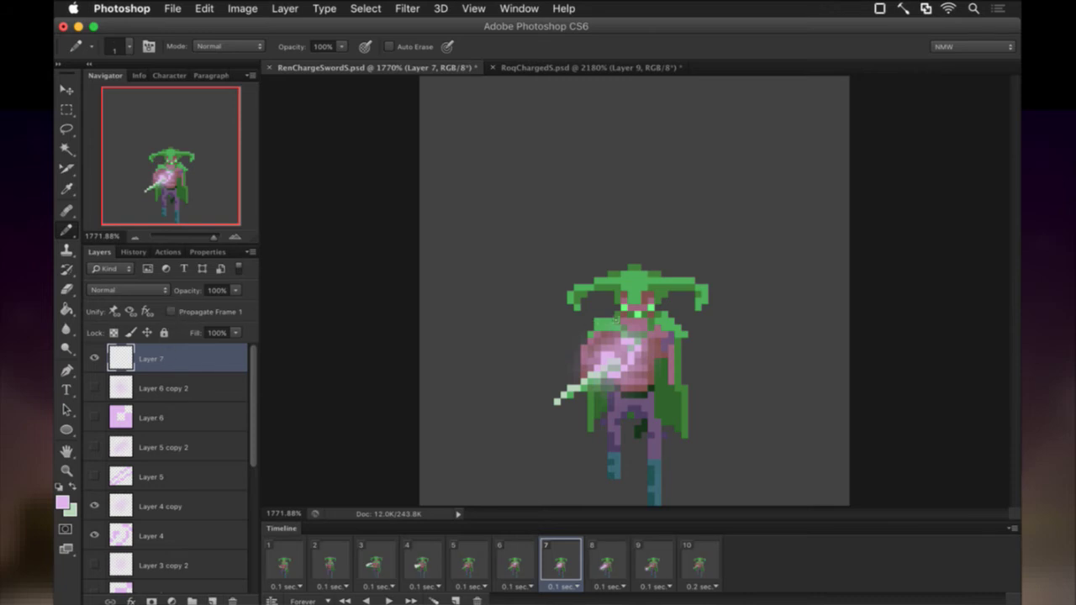
pyautogui.click(629, 324)
pyautogui.click(636, 329)
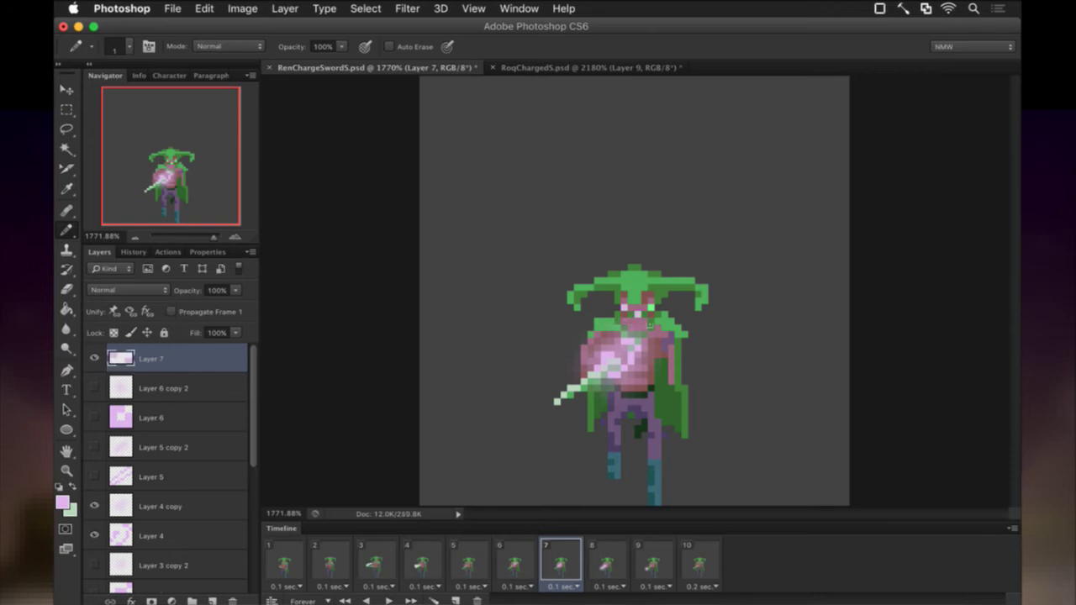
# Make the pink eye layer, Layer 7, visible in frames 8 to 10 at once
pyautogui.click(605, 557)
pyautogui.keyDown('shift'); pyautogui.click(697, 563); pyautogui.keyUp('shift')
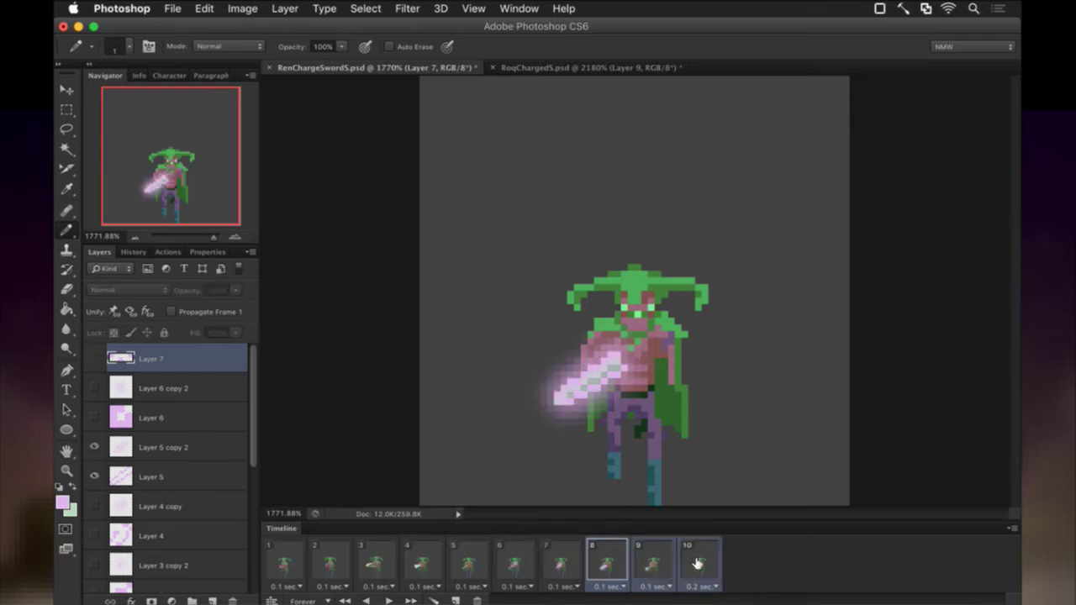
pyautogui.click(96, 358)
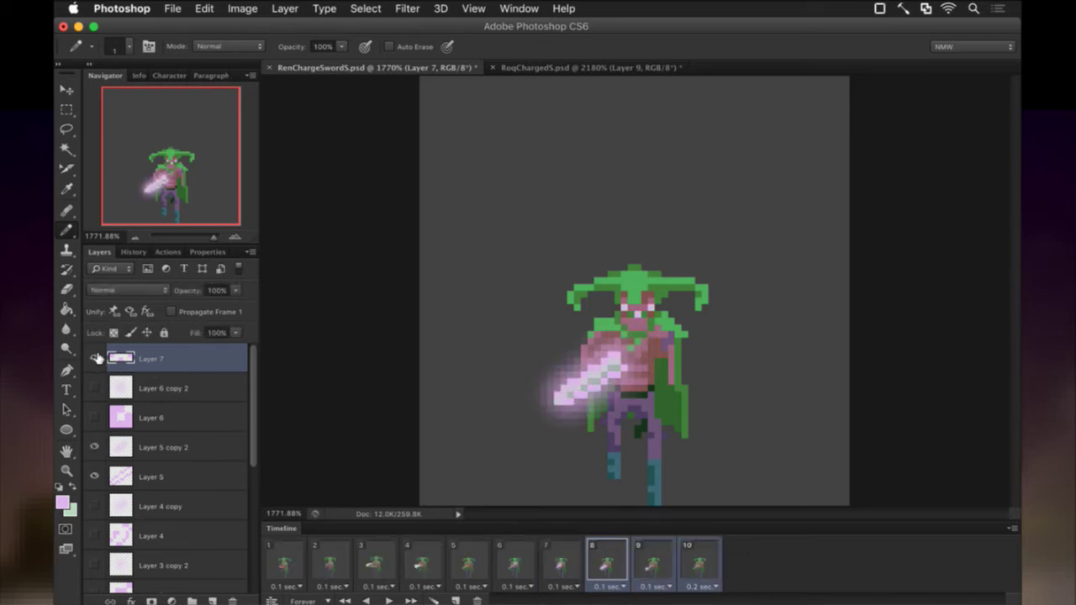
# Set Layer 7's opacity to 50% in frame 10, 70% in frame 9 and 90% in frame 8
pyautogui.click(698, 572)
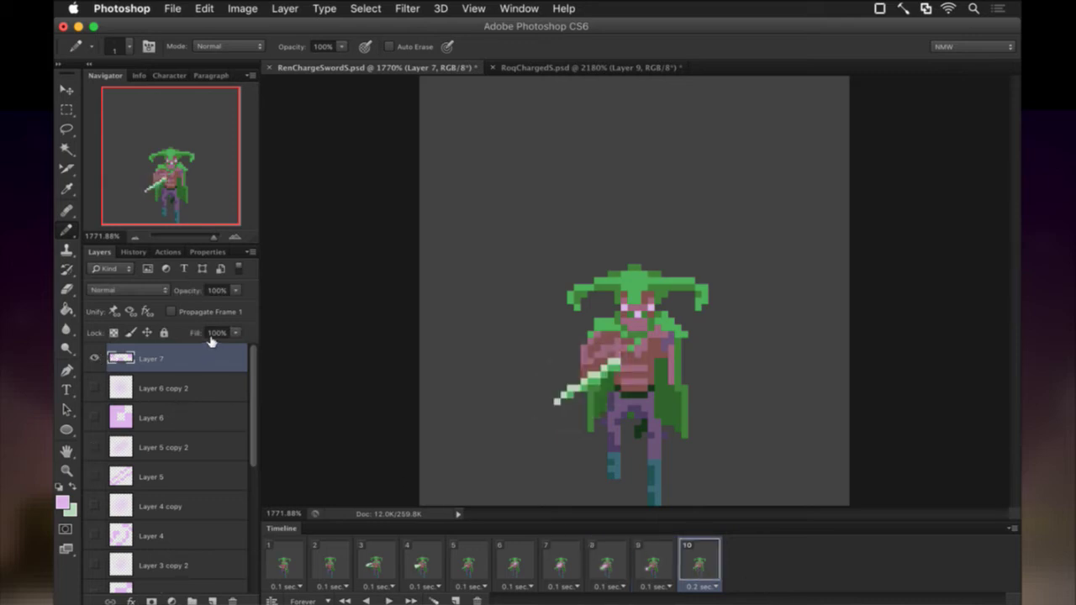
pyautogui.press('m')
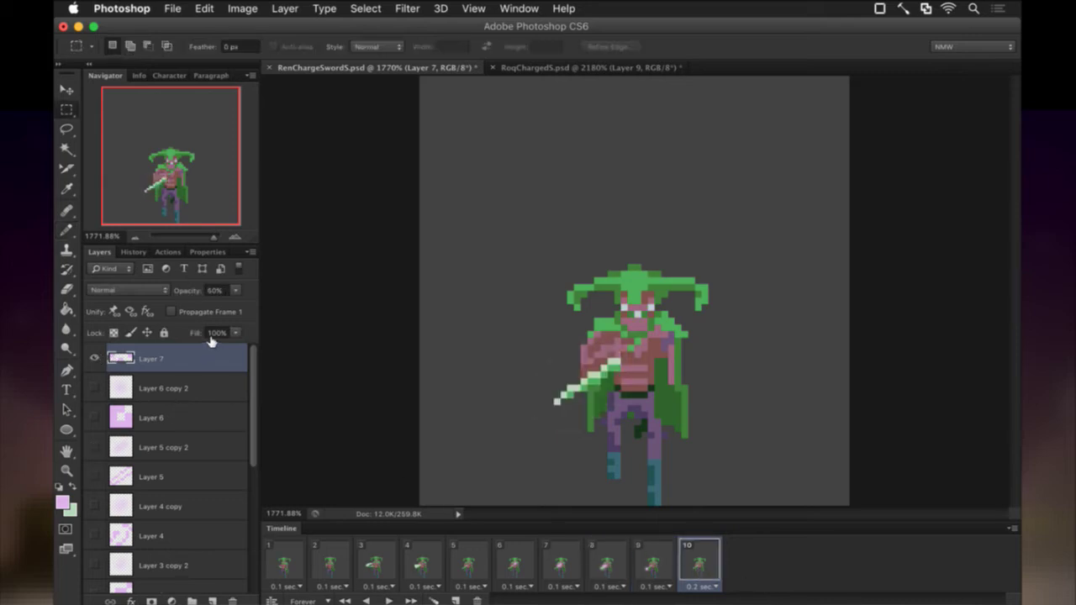
pyautogui.click(652, 545)
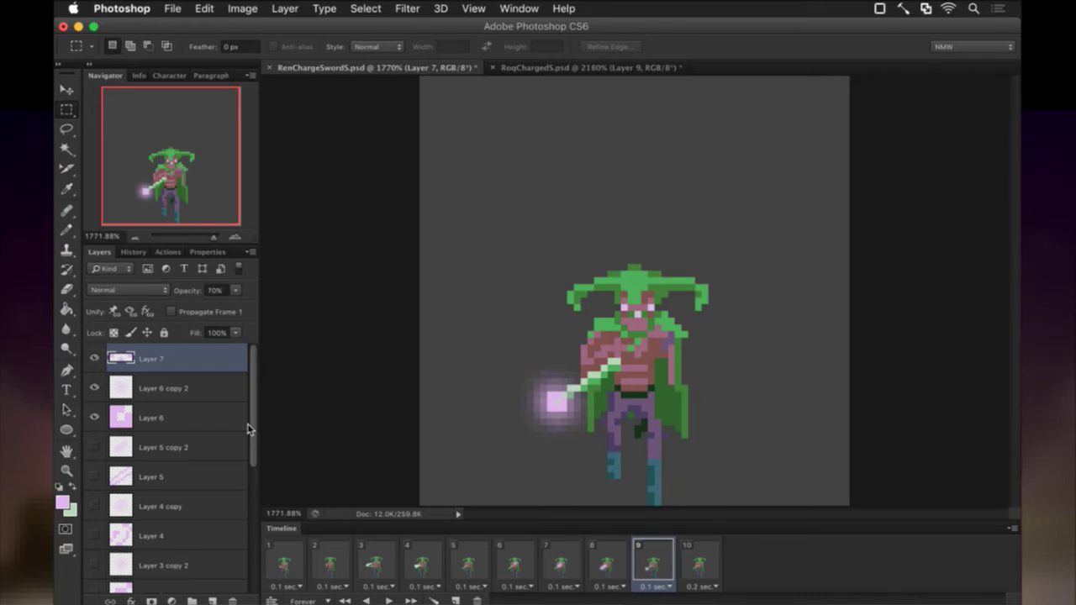
pyautogui.click(612, 553)
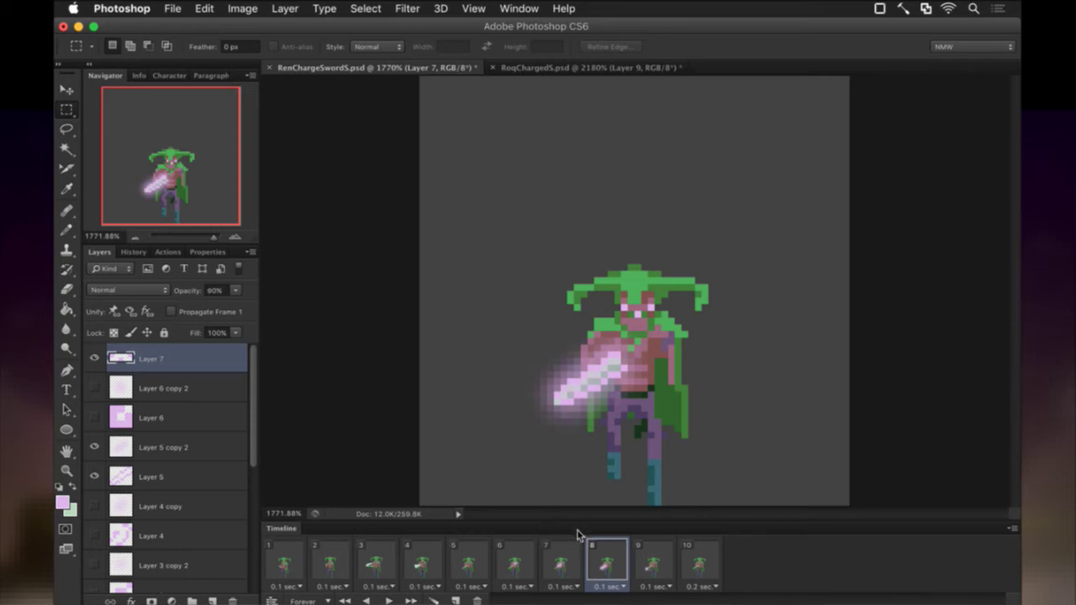
pyautogui.click(565, 557)
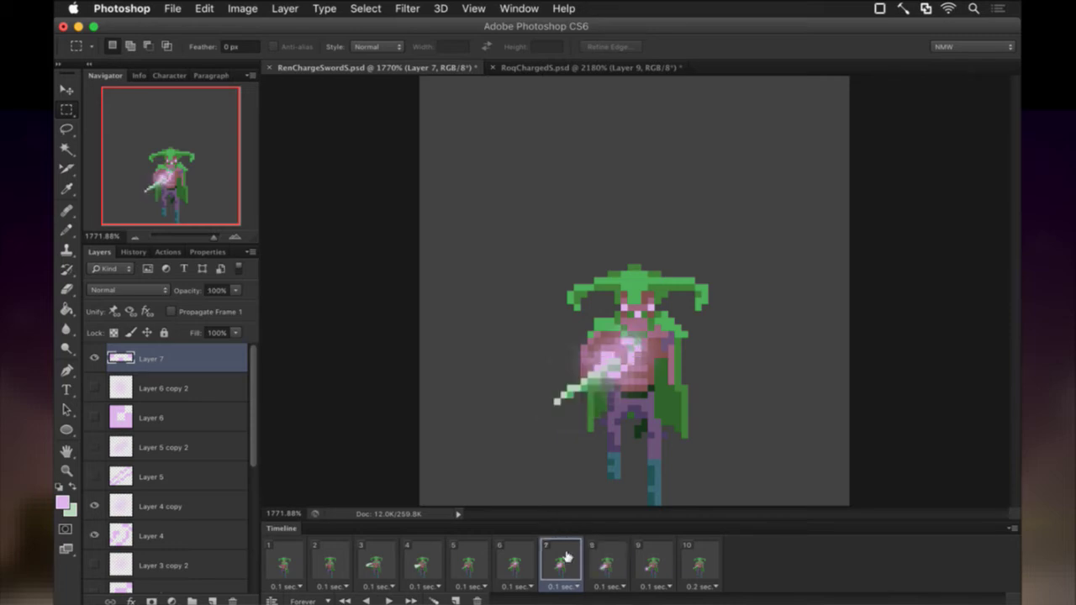
pyautogui.click(504, 560)
# Play the animation from frame 1 to review the fading eye glow, and save RenChargeSwordS.psd
pyautogui.click(271, 554)
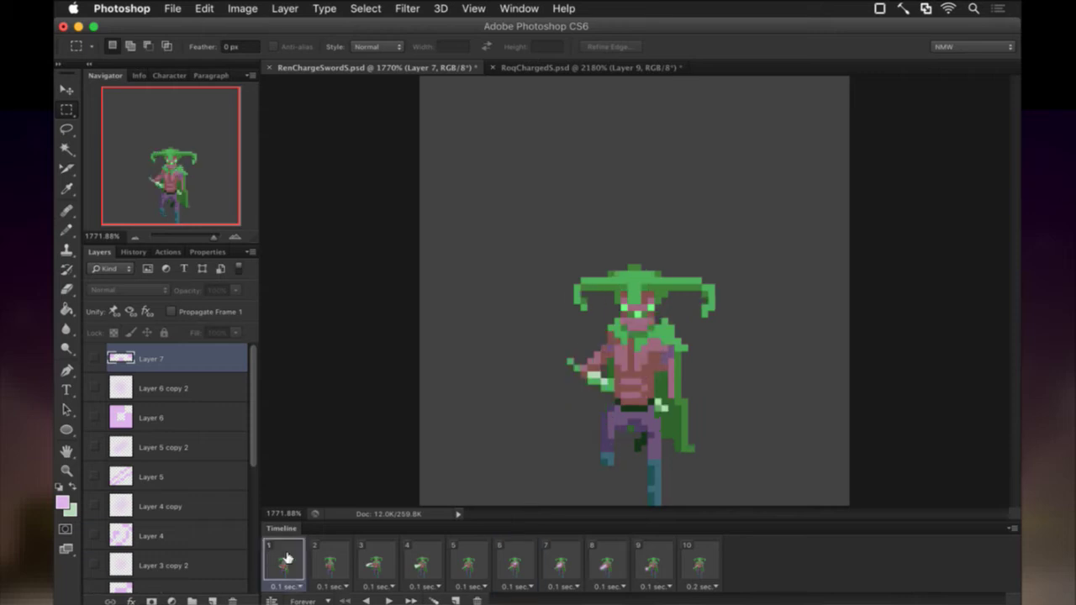
pyautogui.click(388, 600)
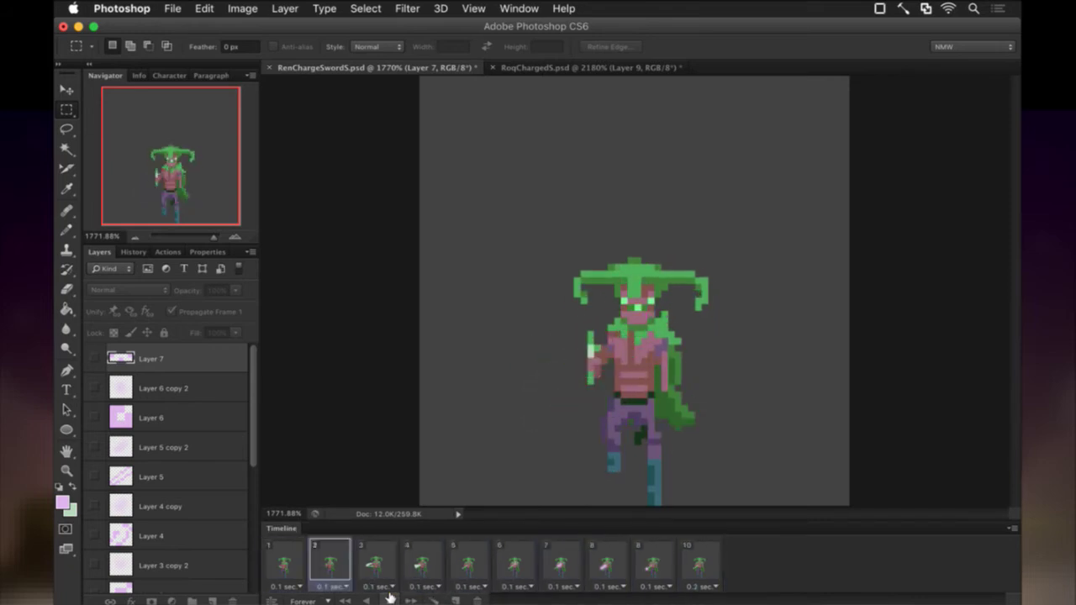
pyautogui.click(390, 597)
pyautogui.press('super+s')
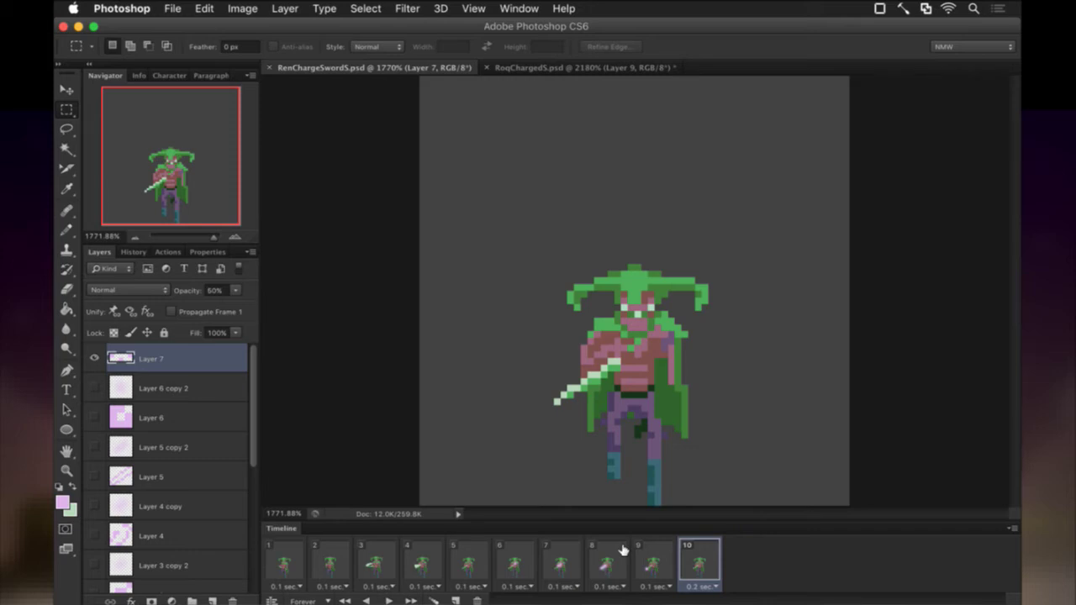
# On Layer 3 in frame 6, paint light pink highlight pixels on both of the sprite's shoulders with the Pencil tool
pyautogui.click(533, 562)
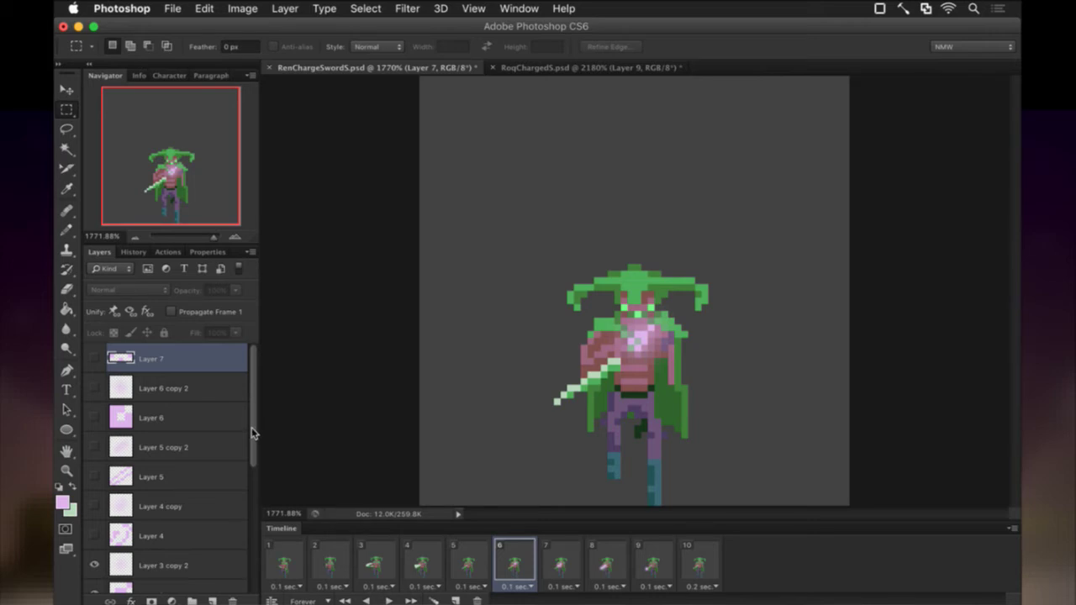
pyautogui.scroll(-2, 254, 441)
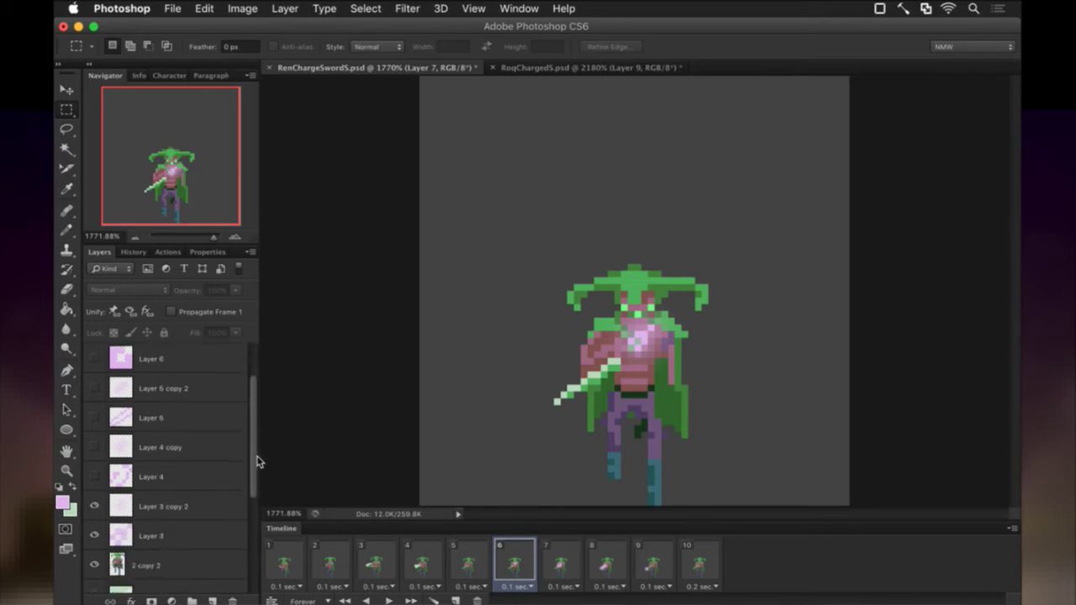
pyautogui.click(197, 528)
pyautogui.press('b')
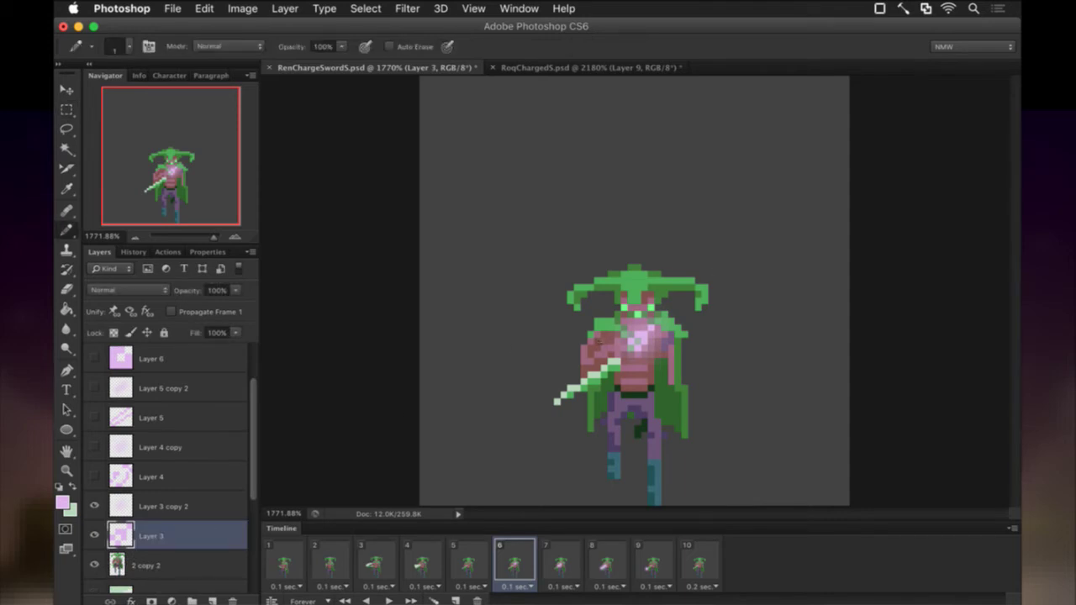
pyautogui.click(648, 335)
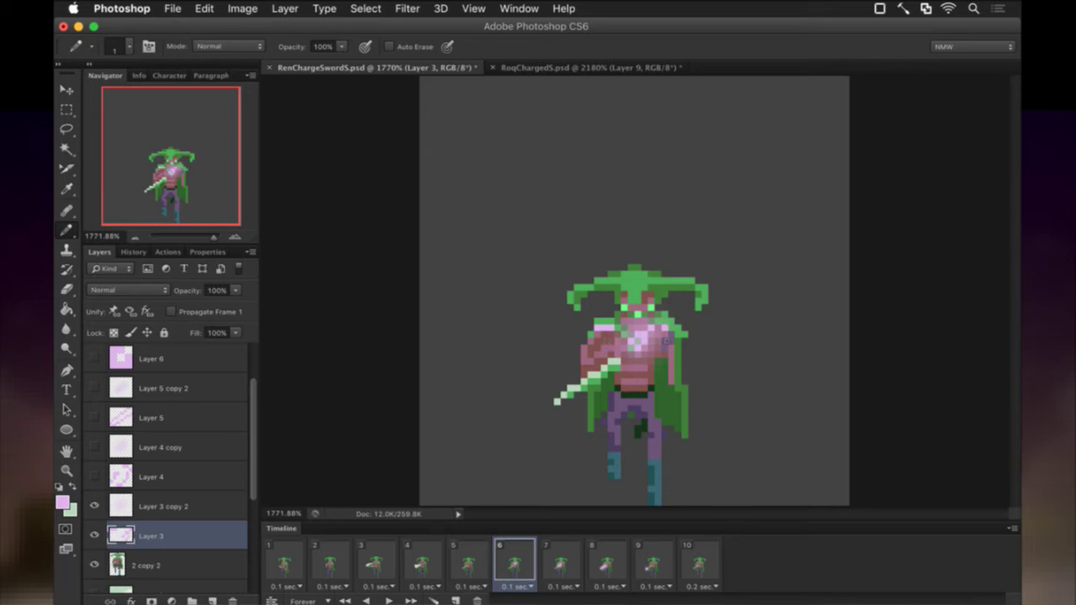
pyautogui.click(670, 329)
# On Layer 4 in frame 7, paint light pink highlights along the sword arm's outer edge and the opposite arm, undoing stray pixels
pyautogui.click(562, 559)
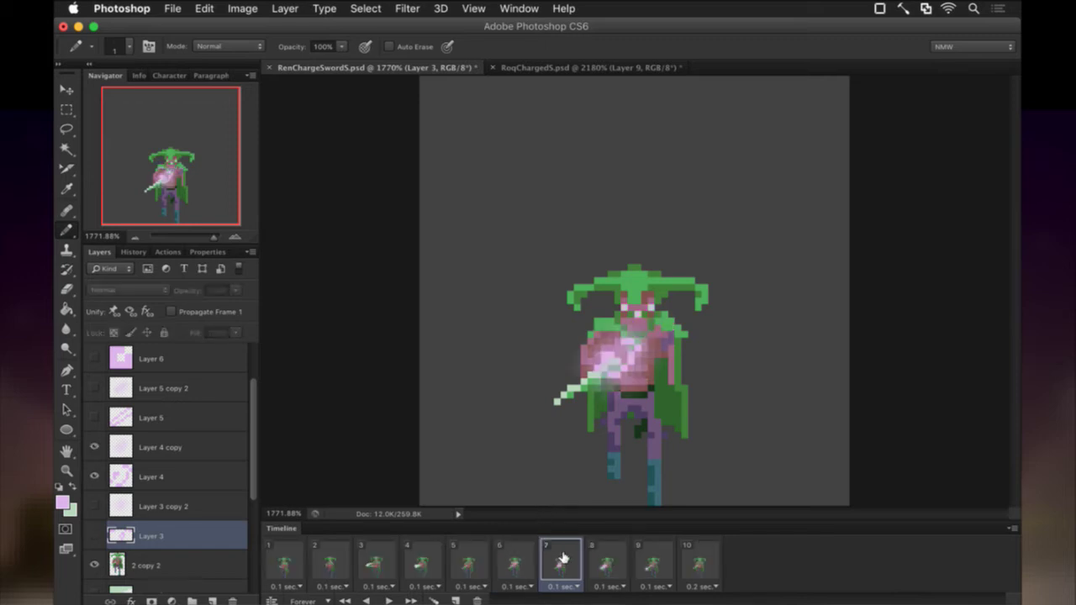
pyautogui.click(155, 477)
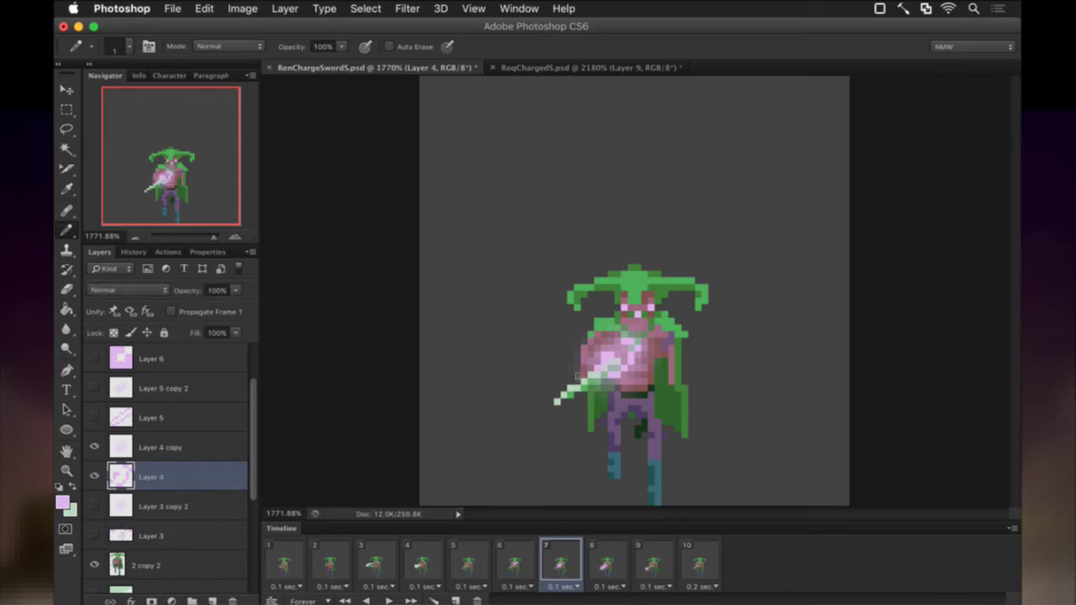
pyautogui.click(584, 351)
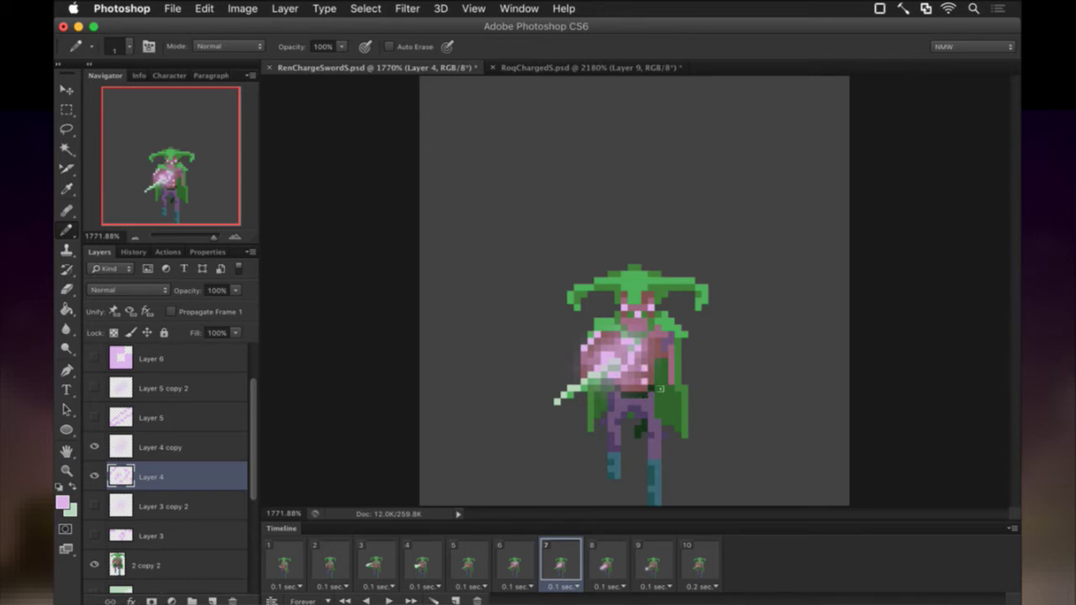
pyautogui.press('super+alt+z')
pyautogui.press('super+alt+z')
pyautogui.click(672, 376)
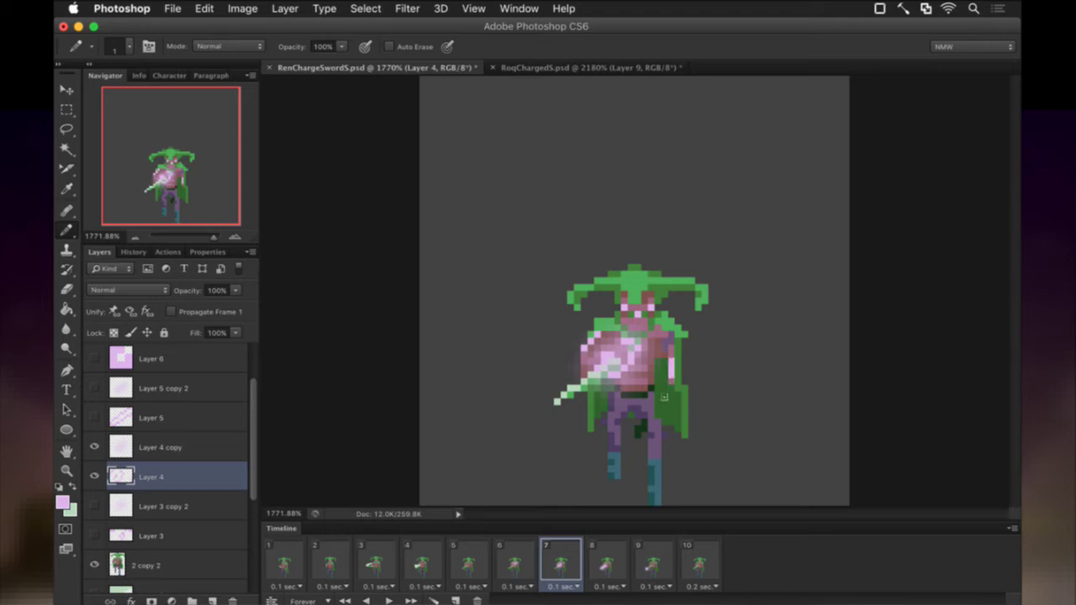
# On Layer 5 in frame 8, paint light pink highlights on the sword-side shoulder edge and upper thigh
pyautogui.click(603, 564)
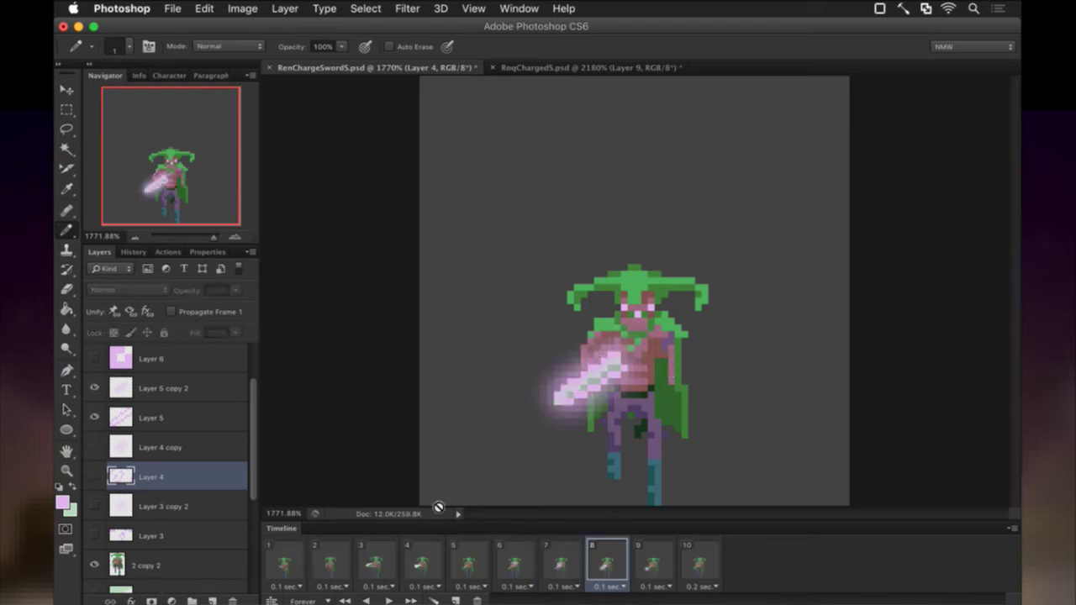
pyautogui.click(188, 422)
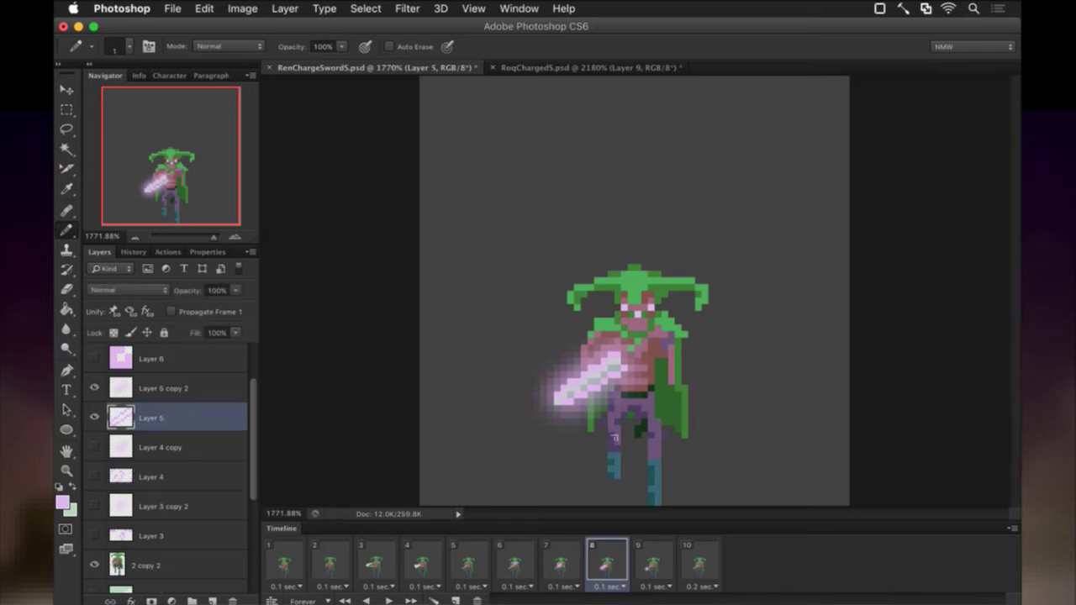
pyautogui.click(612, 417)
pyautogui.click(617, 412)
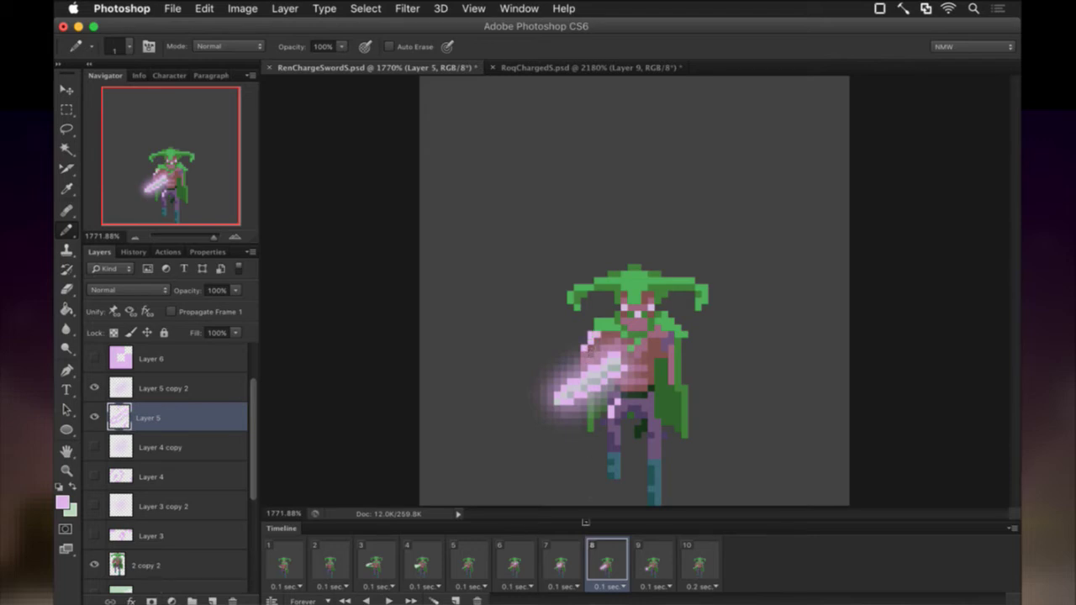
# On Layer 6 in frame 9, paint light pink highlights on the sword arm's outer edge and the cape tip below the sword
pyautogui.click(646, 562)
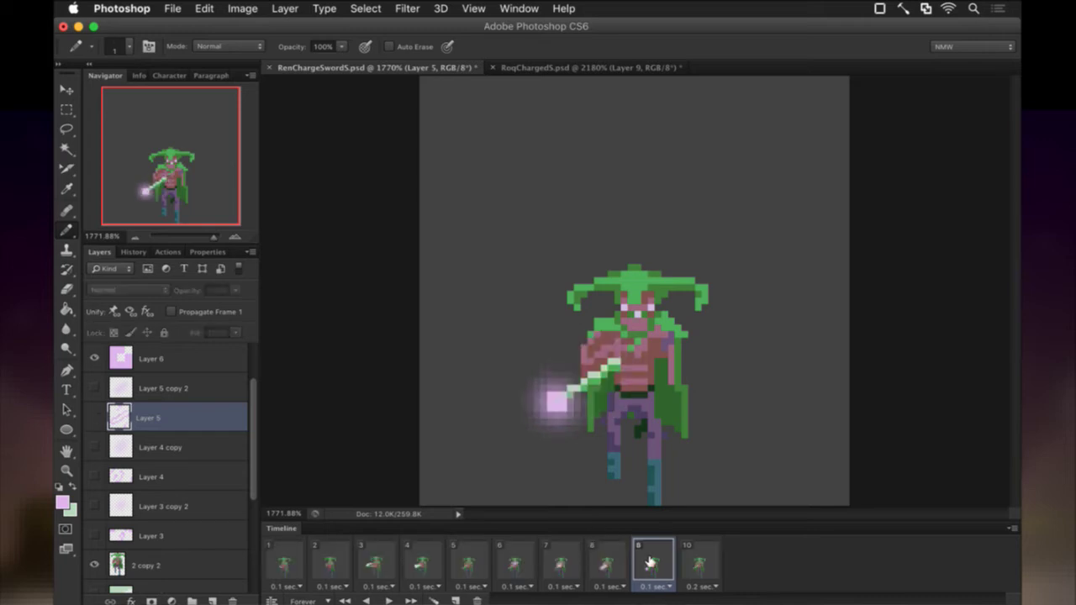
pyautogui.click(182, 354)
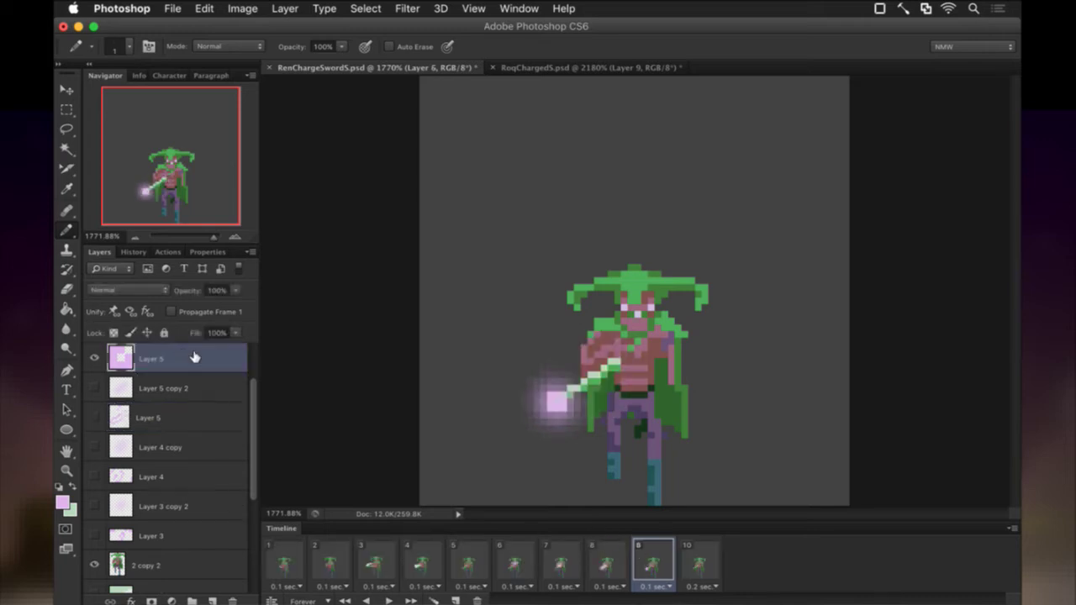
pyautogui.click(584, 362)
pyautogui.moveTo(590, 431)
pyautogui.mouseDown()
pyautogui.moveTo(591, 413)
pyautogui.moveTo(591, 435)
pyautogui.mouseUp()
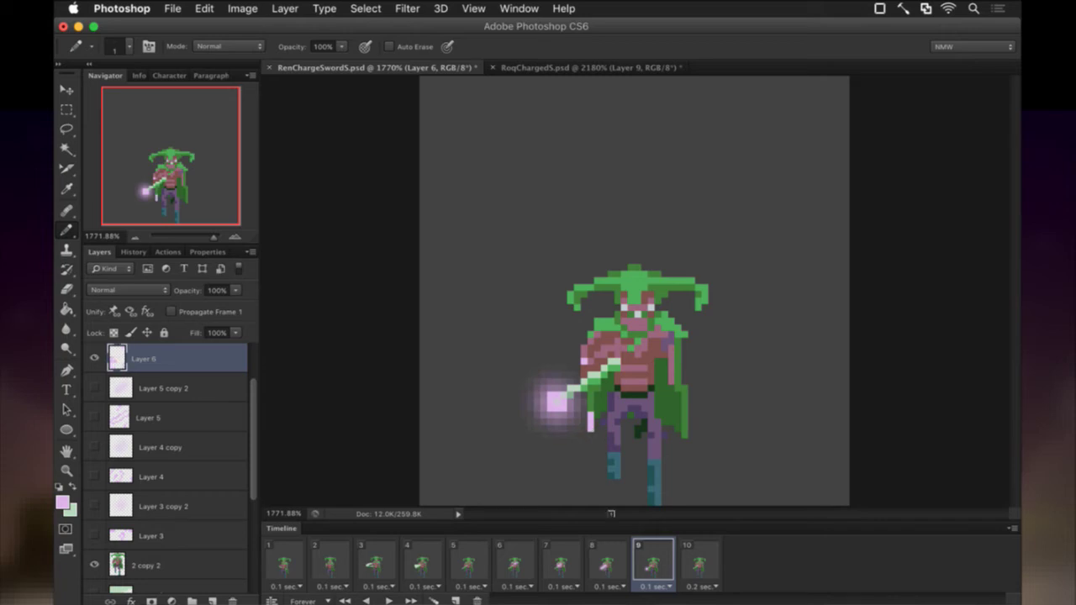
# Play the animation from frame 1 to review the pink body highlights, stop it, and save RenChargeSwordS.psd
pyautogui.click(695, 559)
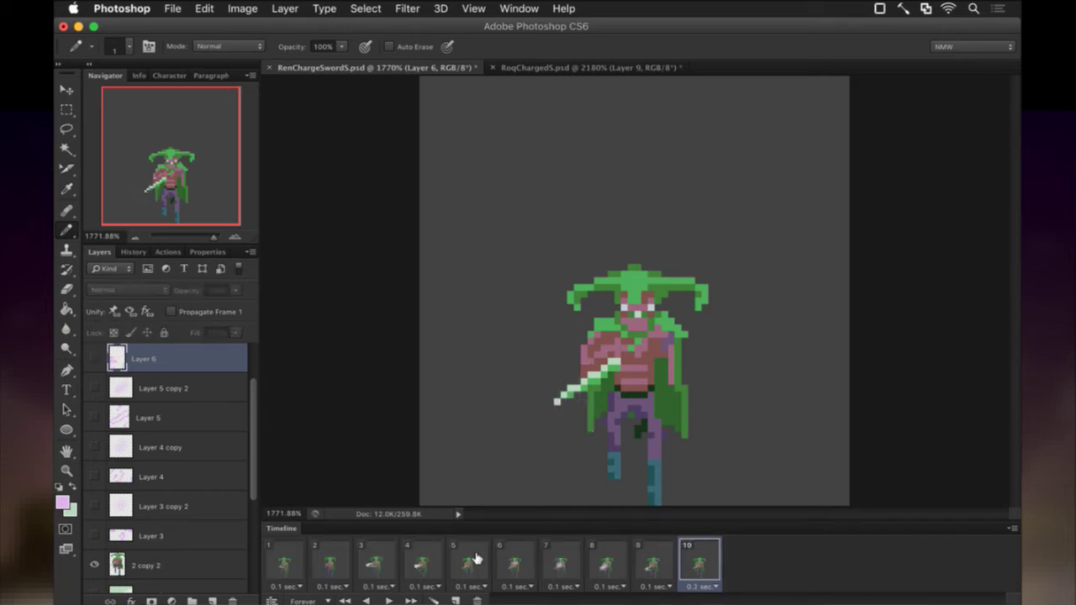
pyautogui.click(288, 556)
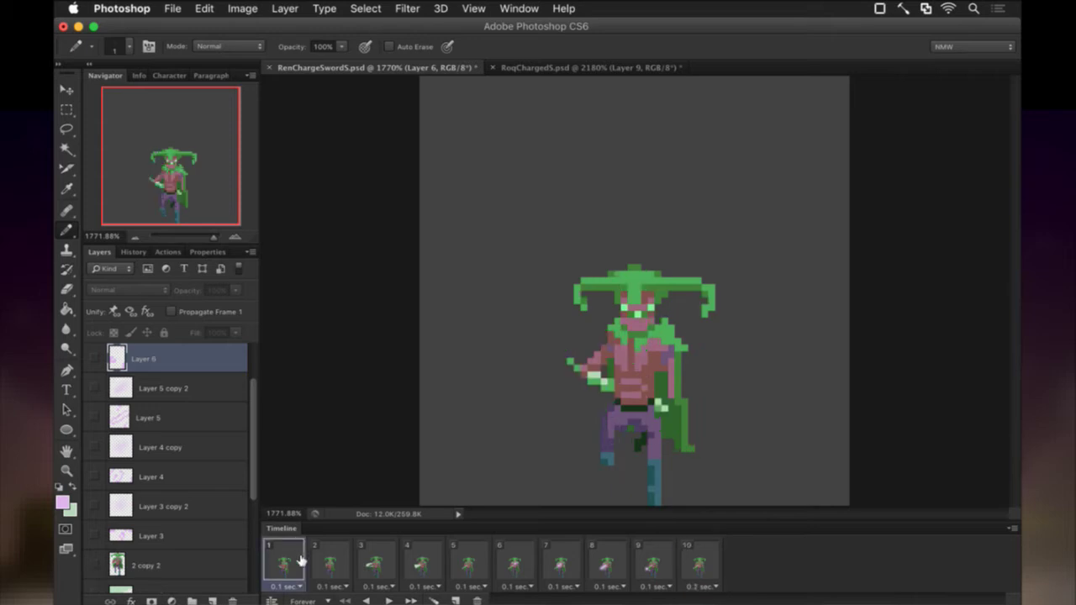
pyautogui.click(387, 598)
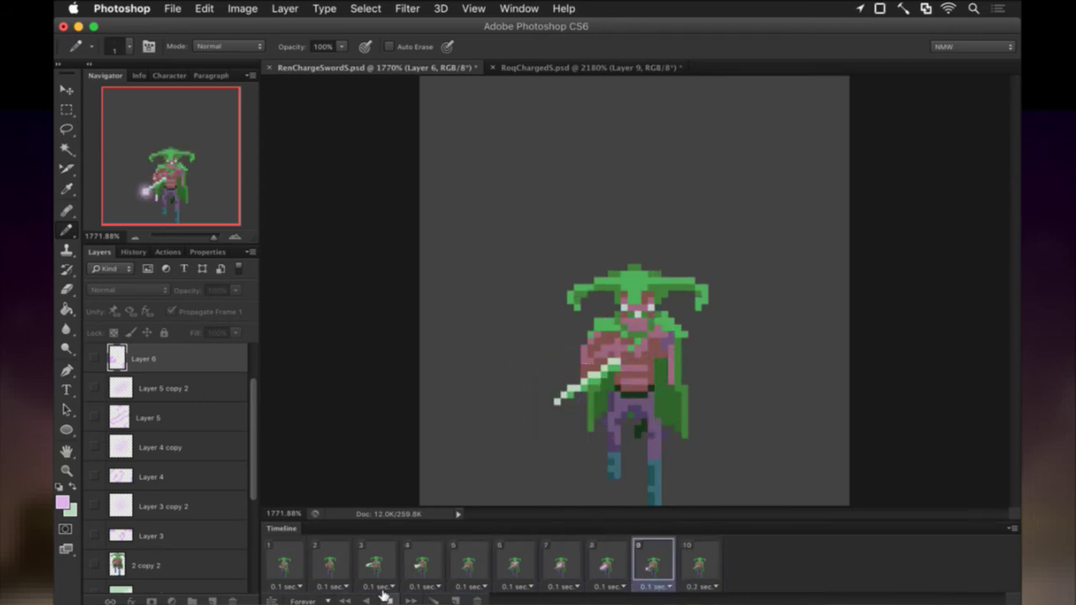
pyautogui.click(384, 599)
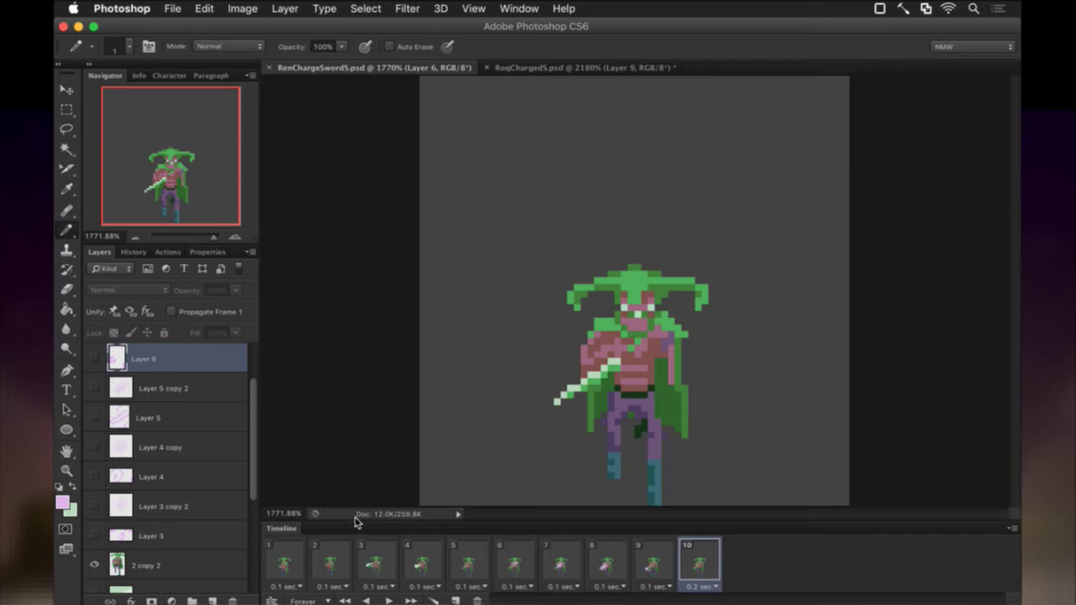
# Save a copy of the document under the name RenChargedSwordS.psd
pyautogui.click(177, 6)
pyautogui.click(213, 186)
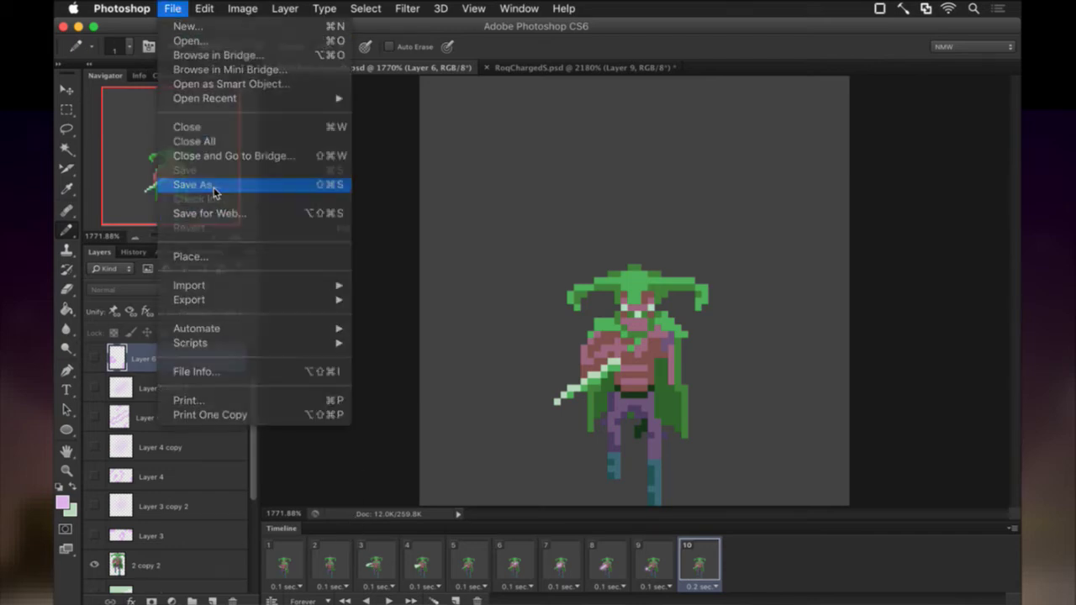
pyautogui.press('Right')
pyautogui.press('Left')
pyautogui.press('Left')
pyautogui.press('Left')
pyautogui.write('d')
pyautogui.press('Return')
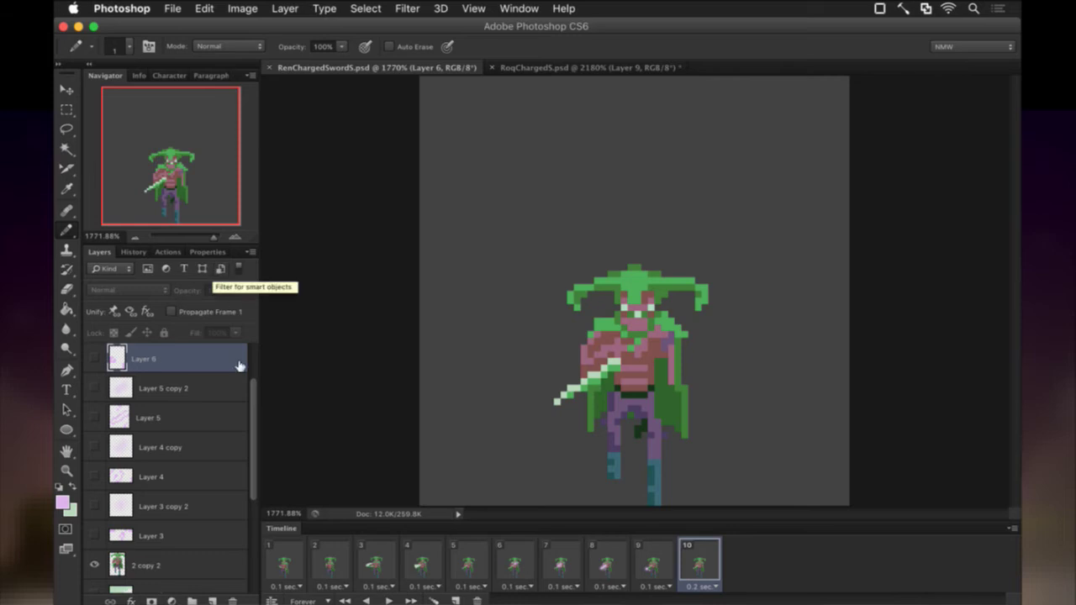
# Delete frames 1 to 5 from RenChargedSwordS.psd, keeping only the glow frames
pyautogui.click(512, 571)
pyautogui.click(458, 559)
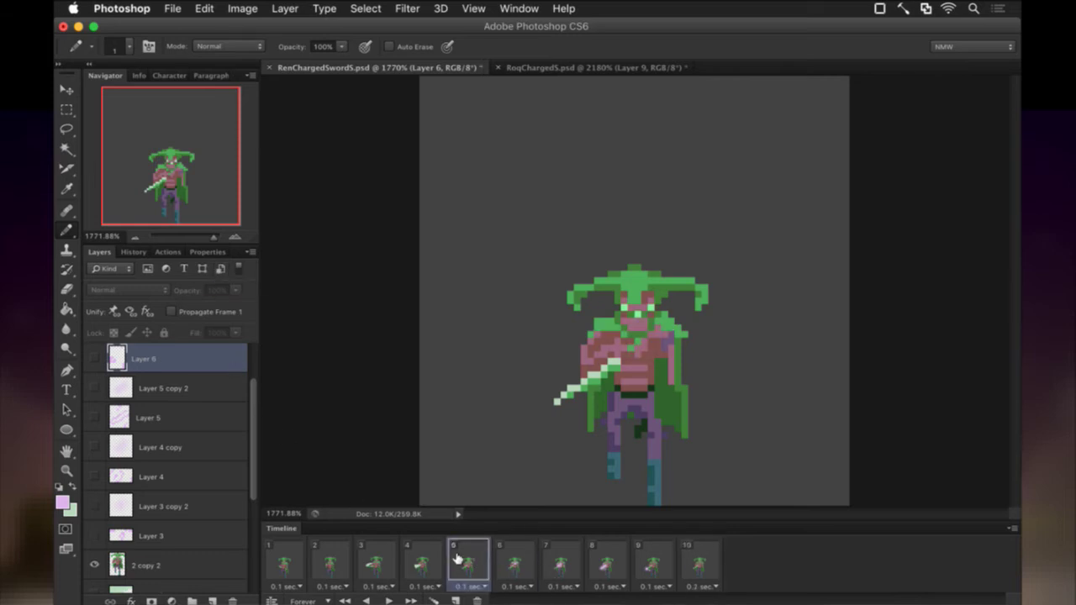
pyautogui.keyDown('shift'); pyautogui.click(278, 562); pyautogui.keyUp('shift')
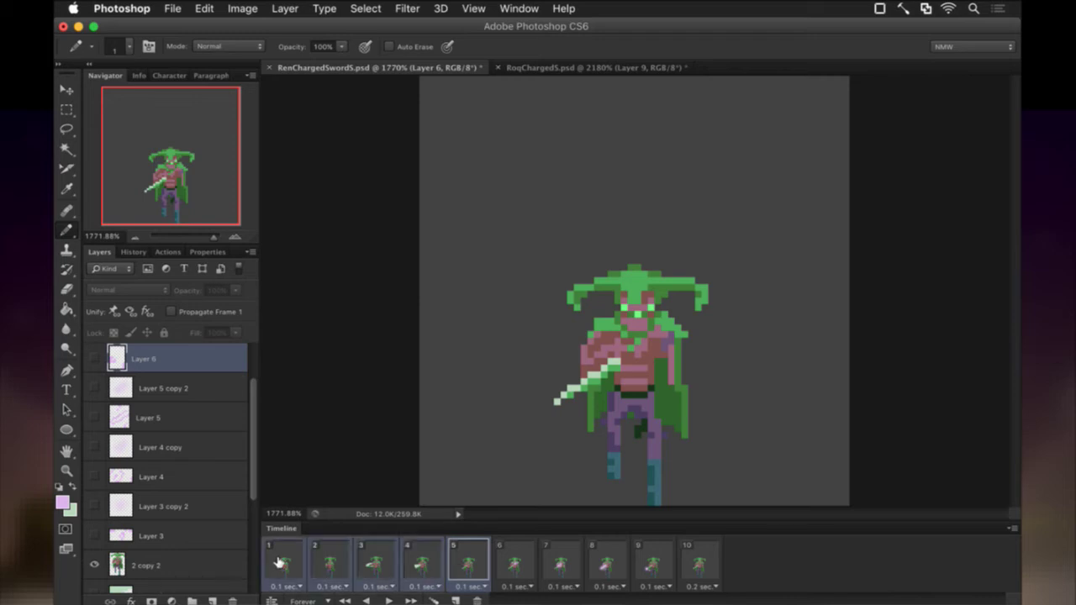
pyautogui.click(475, 599)
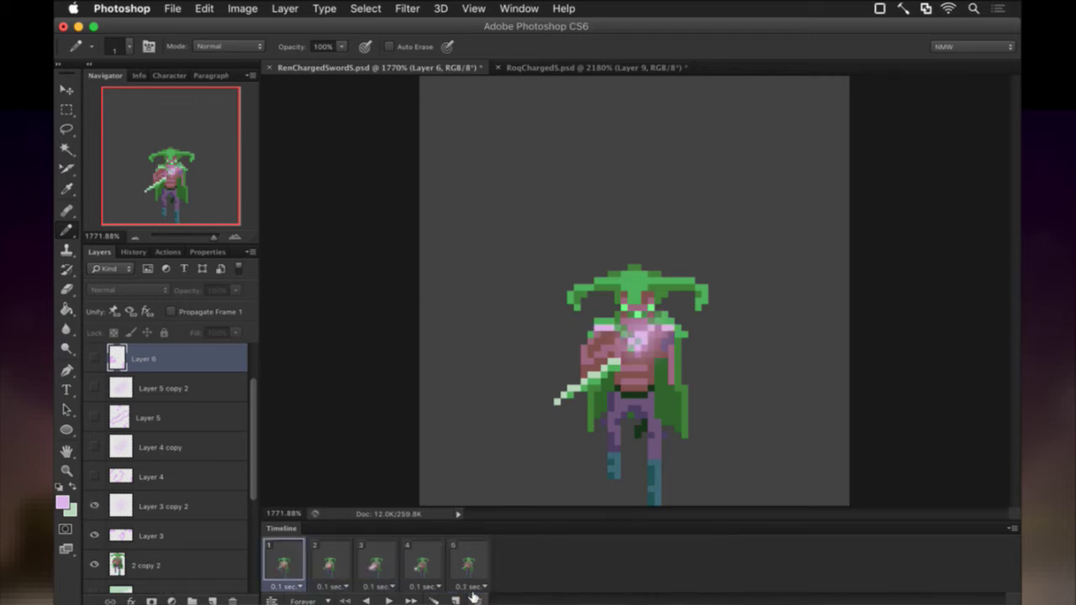
# Save RenChargedSwordS.psd and render all its frames as a 64 x 64 PNG image sequence at 10 fps
pyautogui.press('cmd+s')
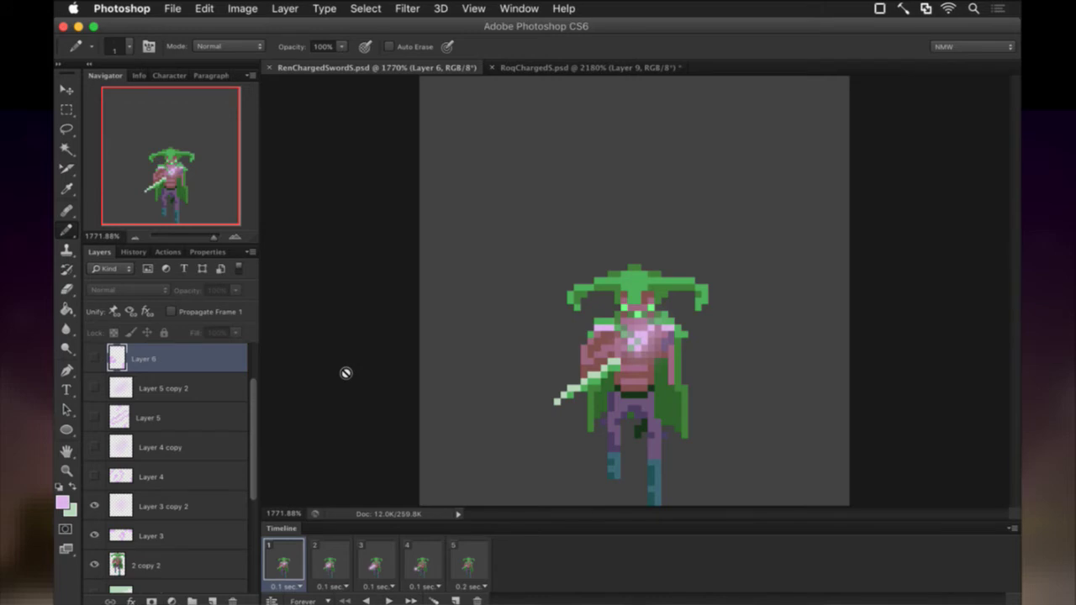
pyautogui.press('super+r')
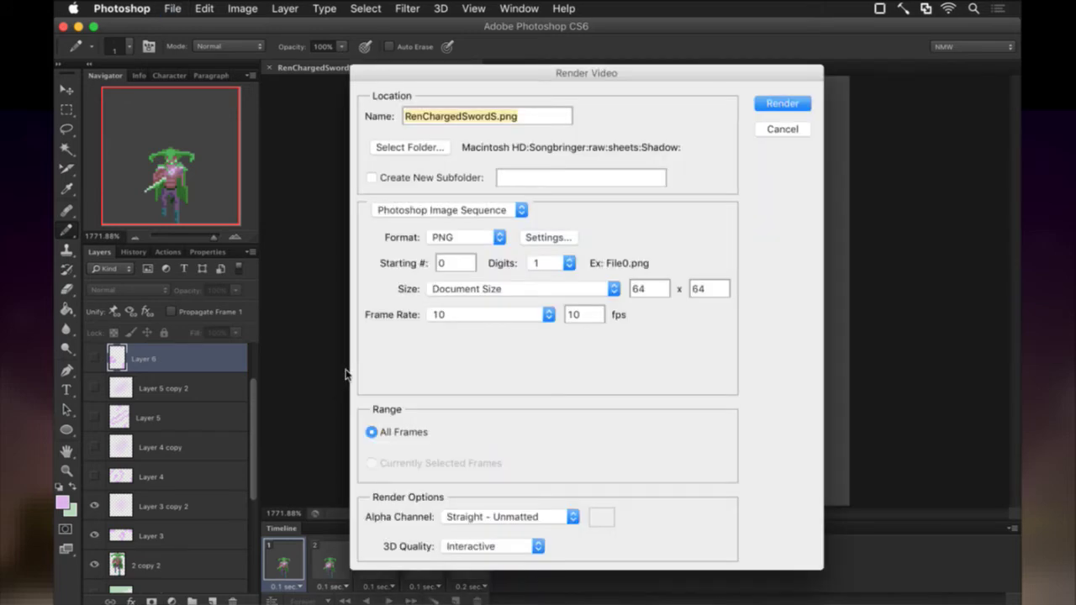
pyautogui.press('Return')
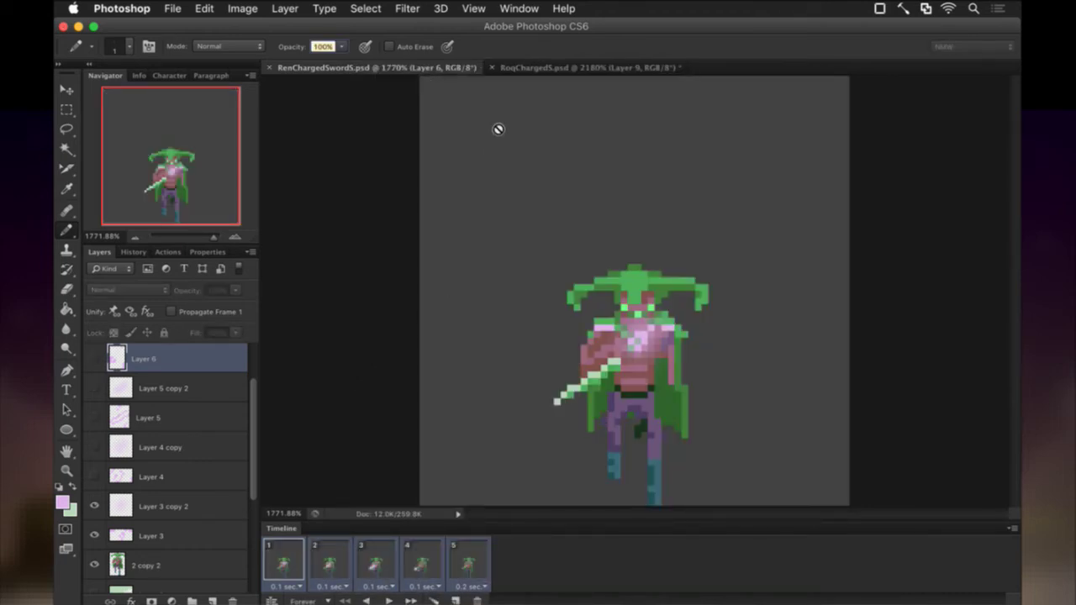
# Reopen RenChargeSwordS.psd from the recently used files
pyautogui.click(505, 69)
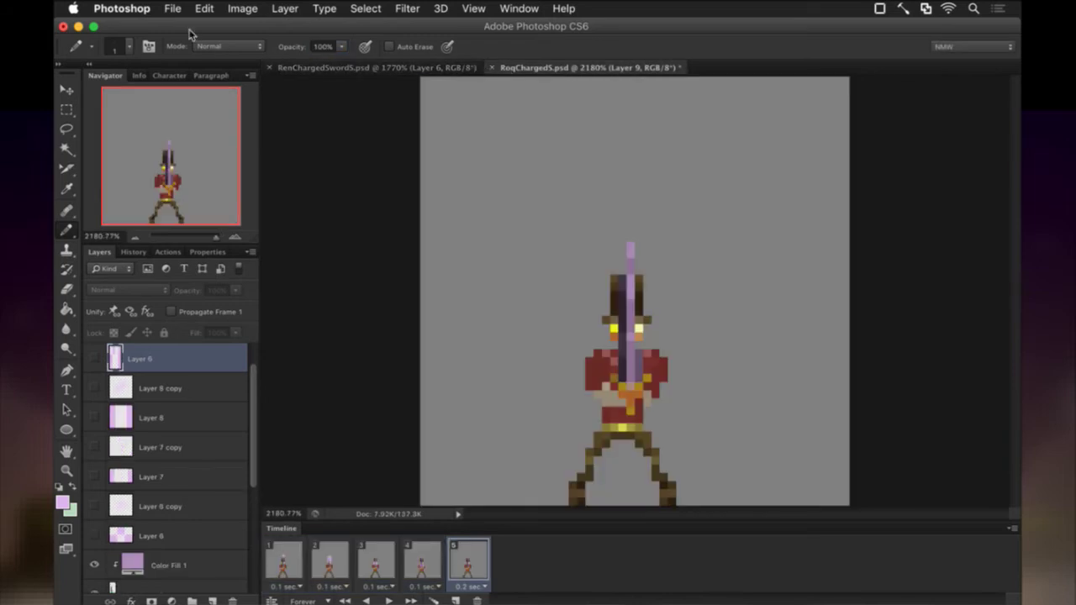
pyautogui.click(313, 69)
pyautogui.click(172, 8)
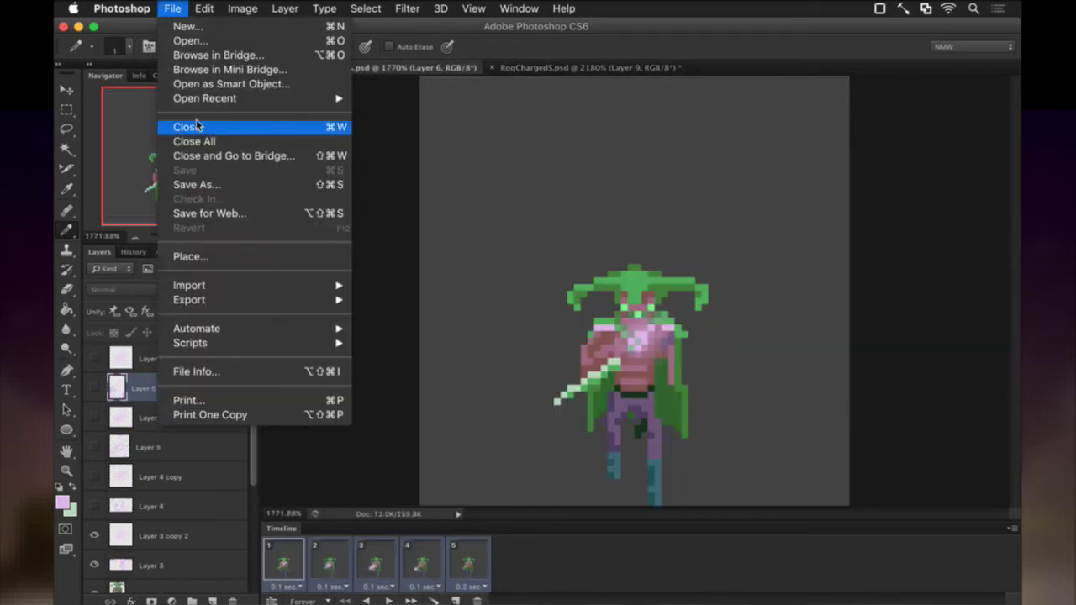
pyautogui.moveTo(214, 99)
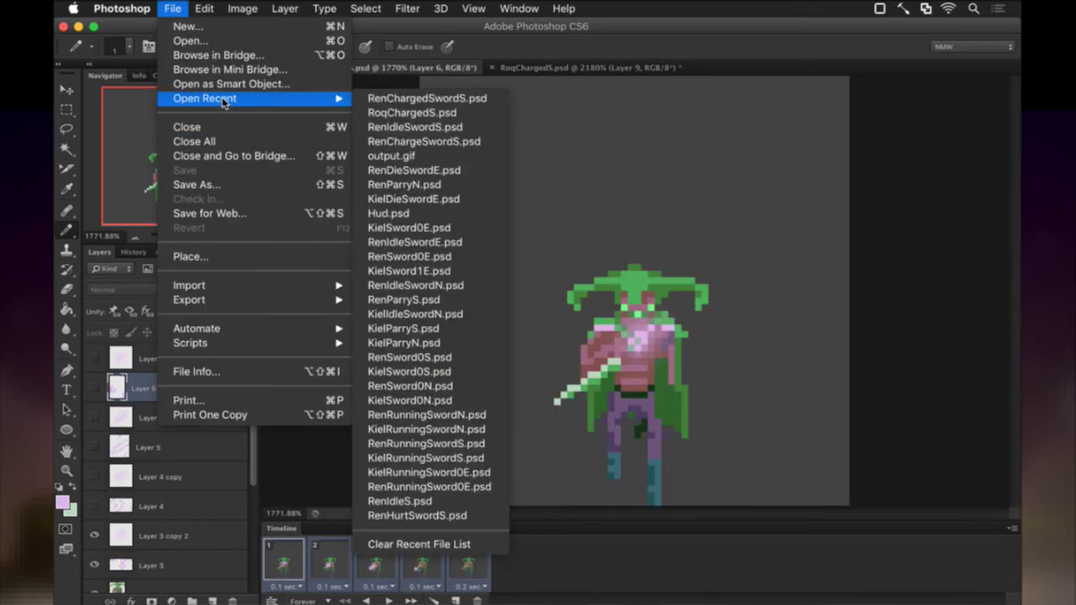
pyautogui.click(444, 141)
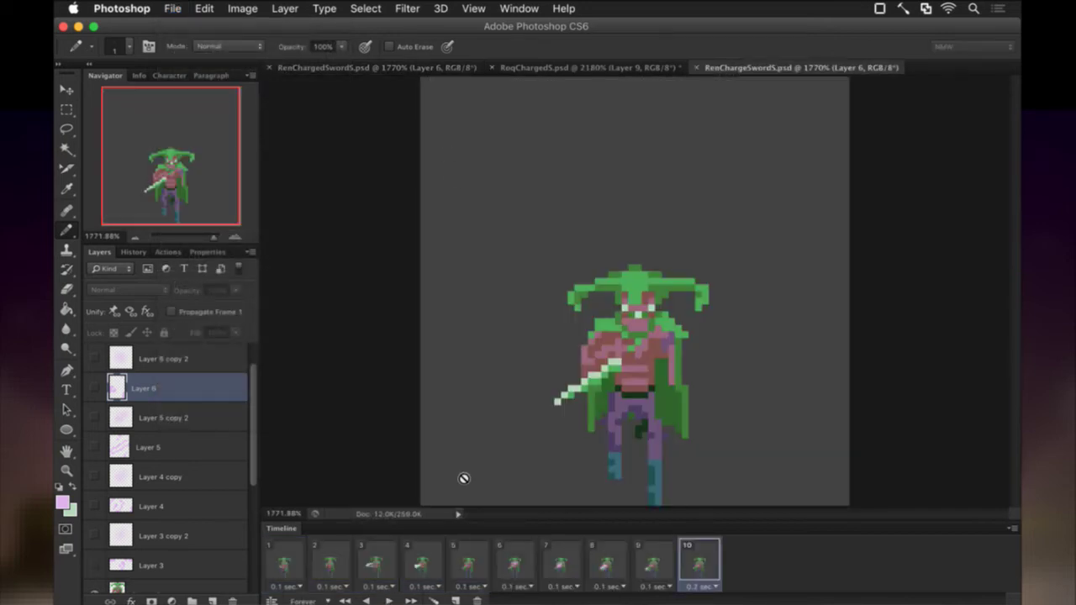
# Delete frames 6 to 10 from RenChargeSwordS.psd, keeping only the sword-swing frames
pyautogui.click(530, 561)
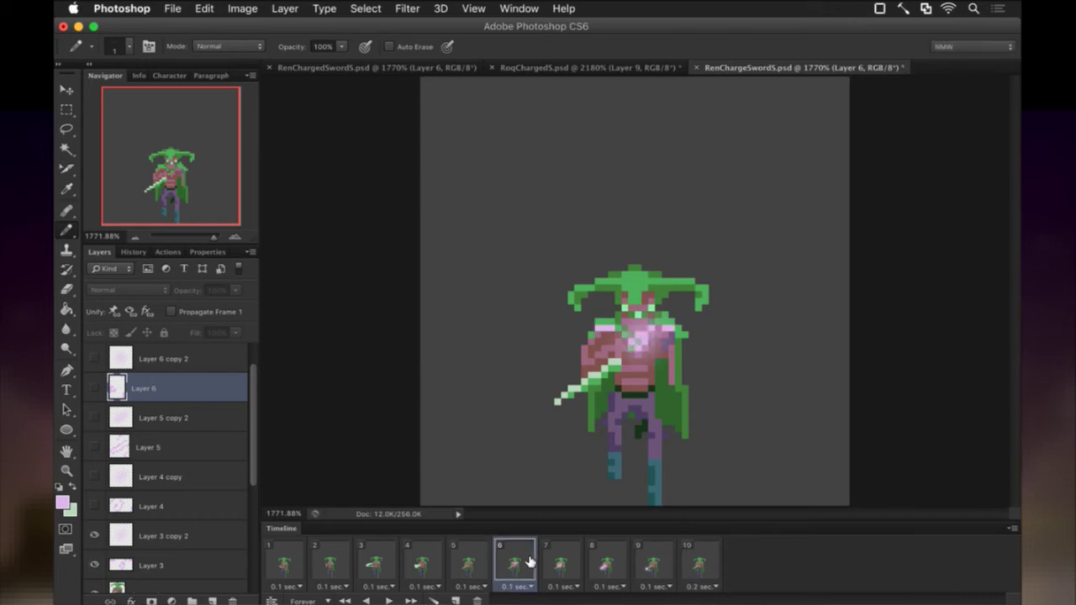
pyautogui.keyDown('shift'); pyautogui.click(694, 560); pyautogui.keyUp('shift')
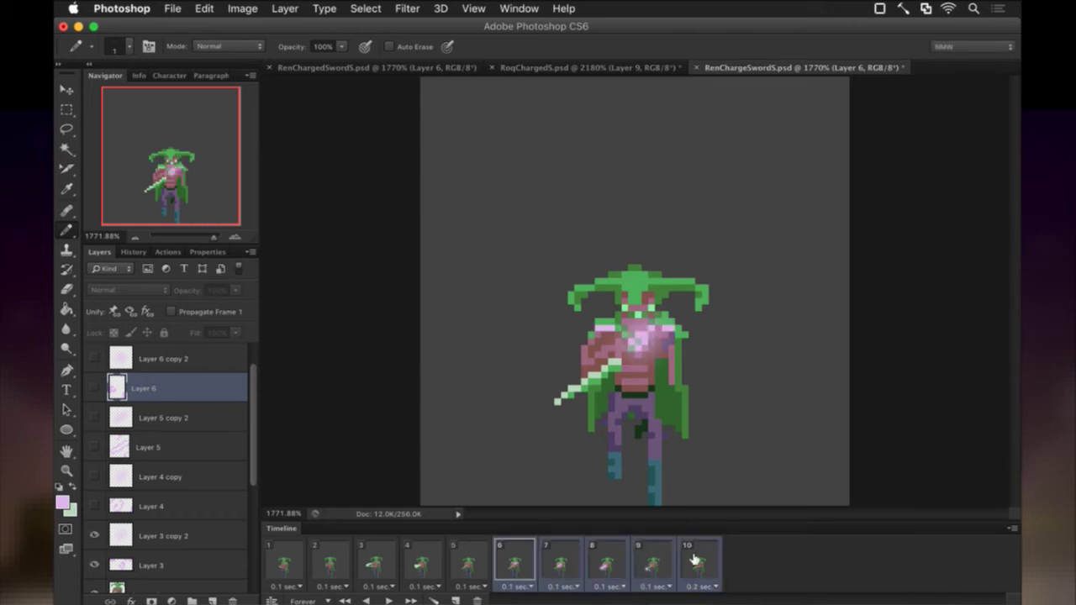
pyautogui.click(478, 597)
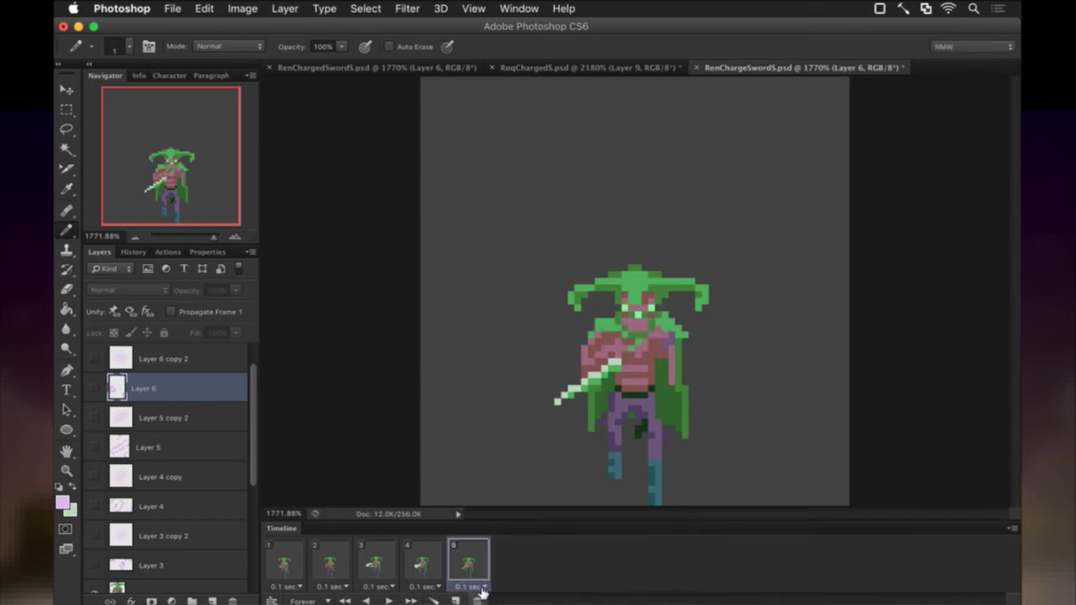
# Select frames 1 to 5, save RenChargeSwordS.psd, and render its frames as an image sequence
pyautogui.keyDown('shift'); pyautogui.click(285, 550); pyautogui.keyUp('shift')
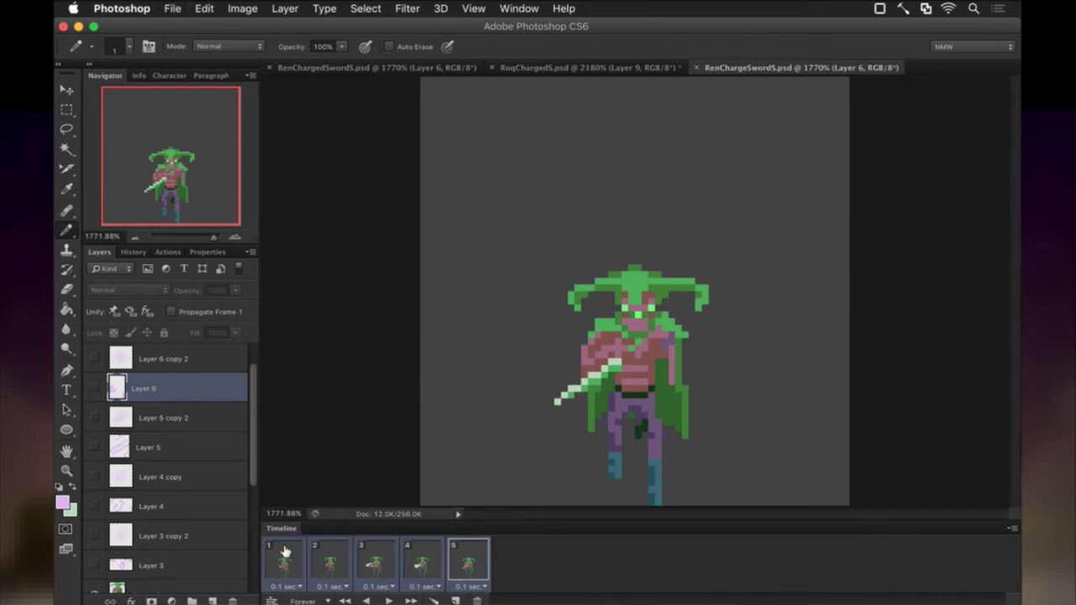
pyautogui.press('F1')
pyautogui.press('Return')
pyautogui.press('super+z')
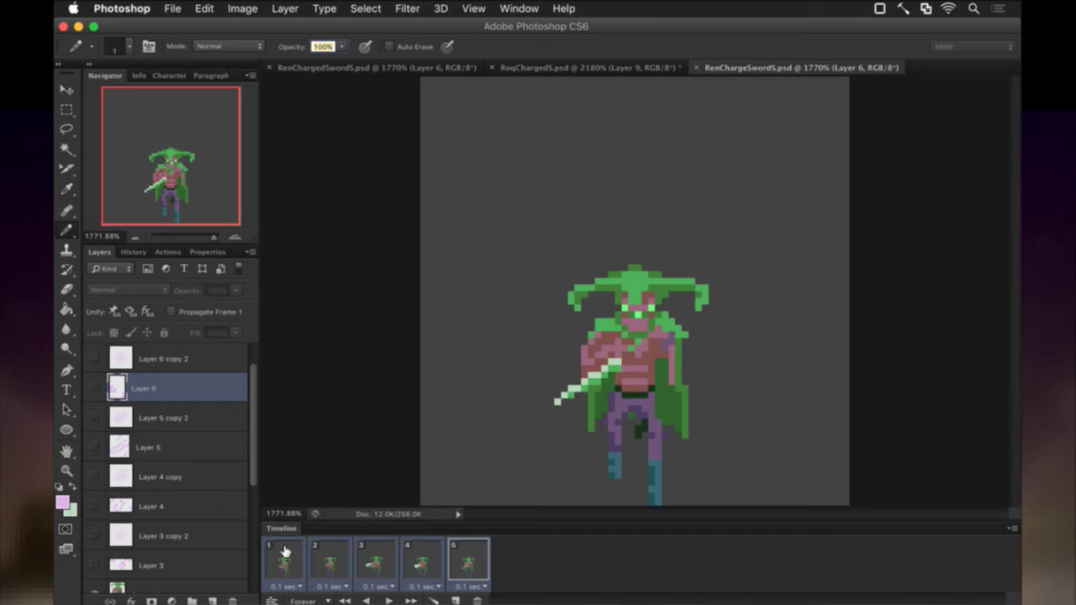
# Switch to Gameshow, toggle the speaker audio control beside the level meter, and minimize its window
pyautogui.press('F4')
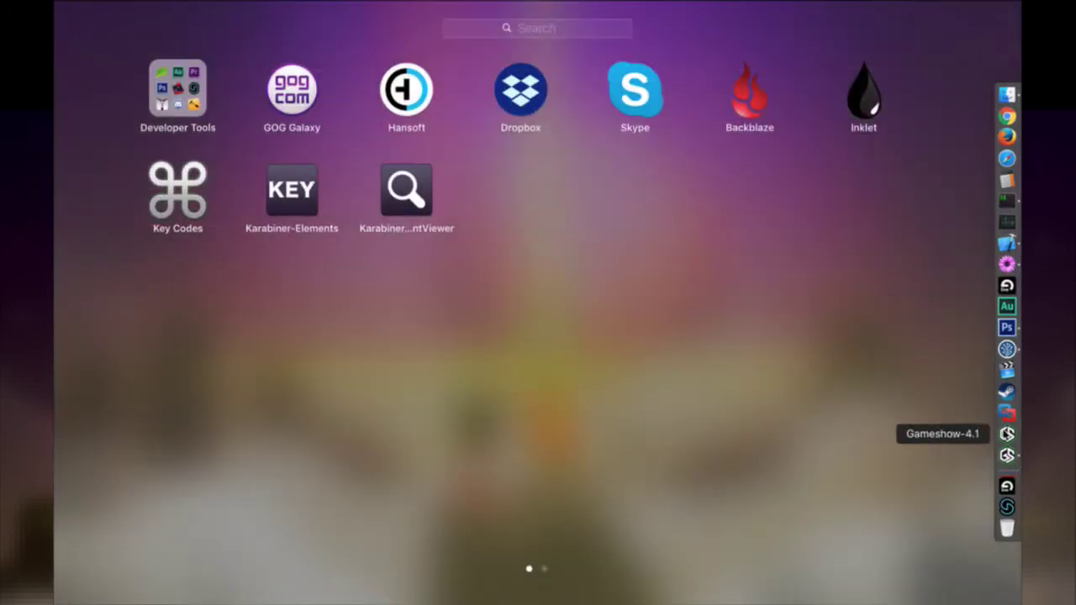
pyautogui.click(939, 454)
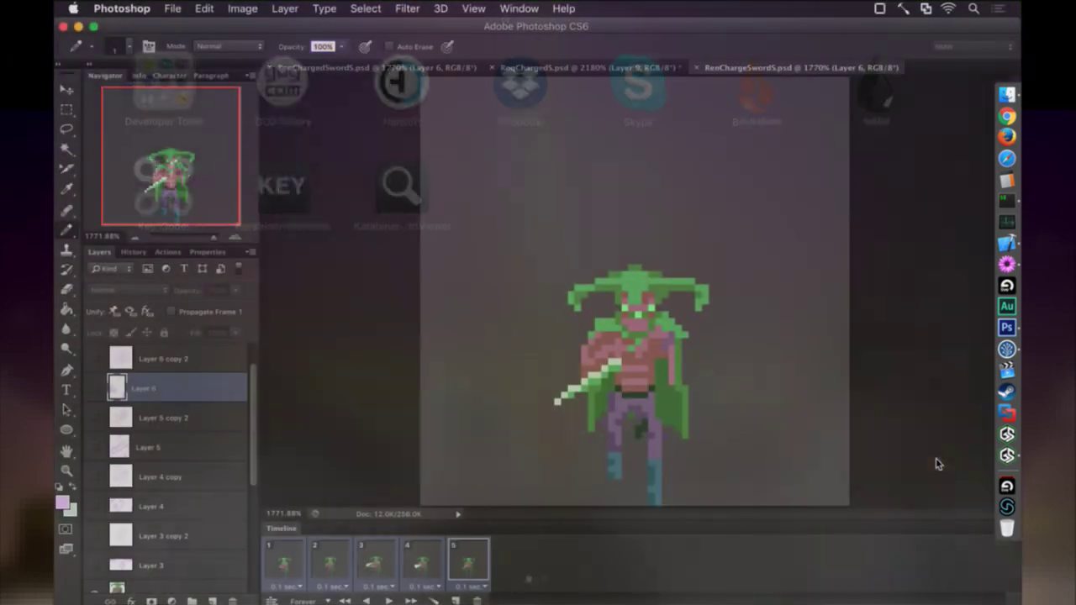
pyautogui.press('super+Tab')
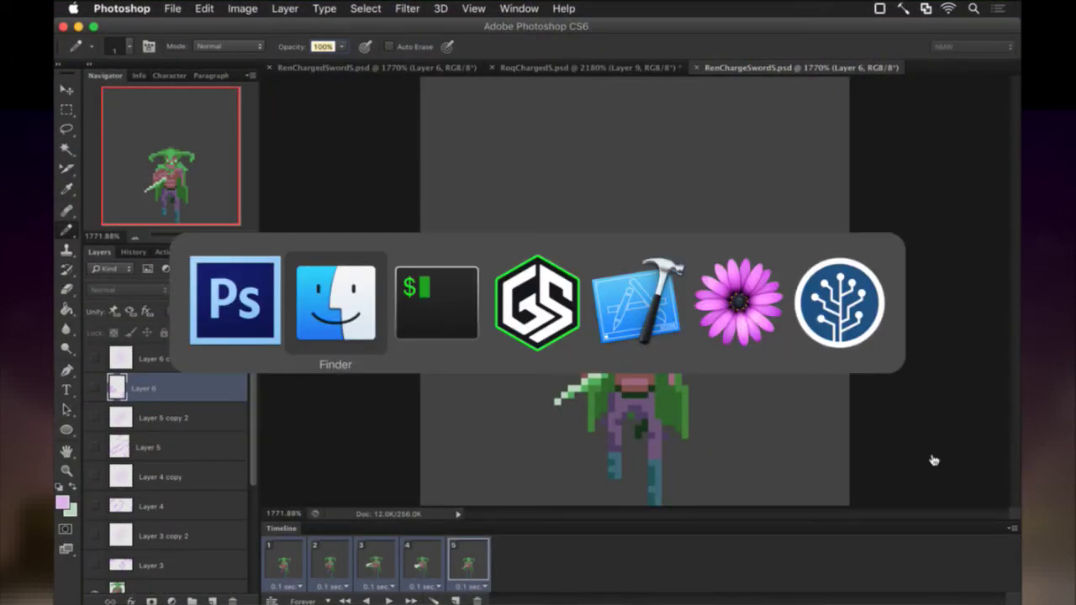
pyautogui.press('super+shift+Tab')
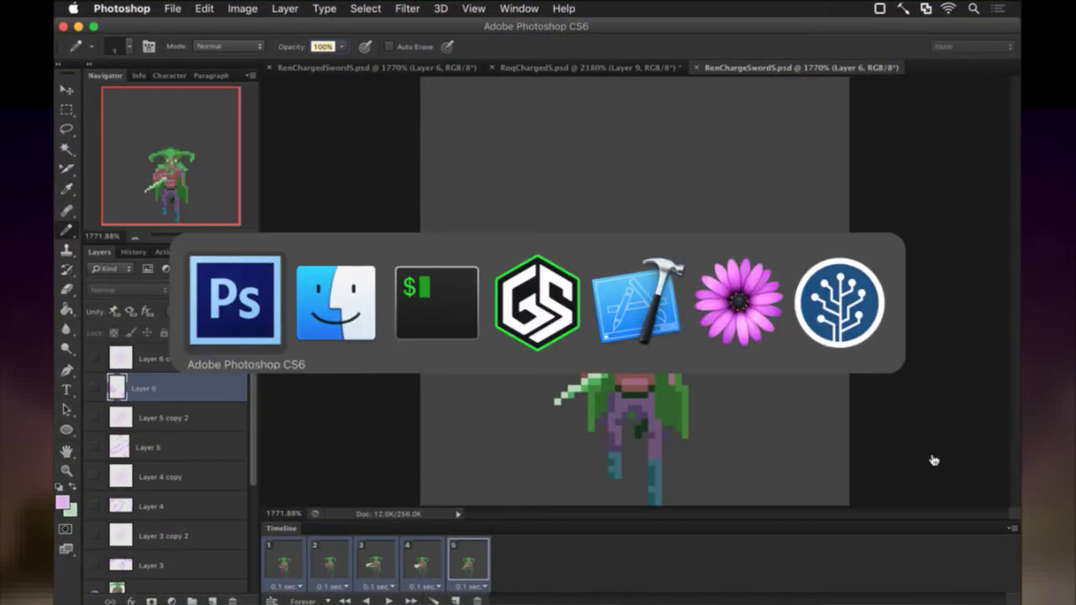
pyautogui.press('F4')
pyautogui.click(1009, 456)
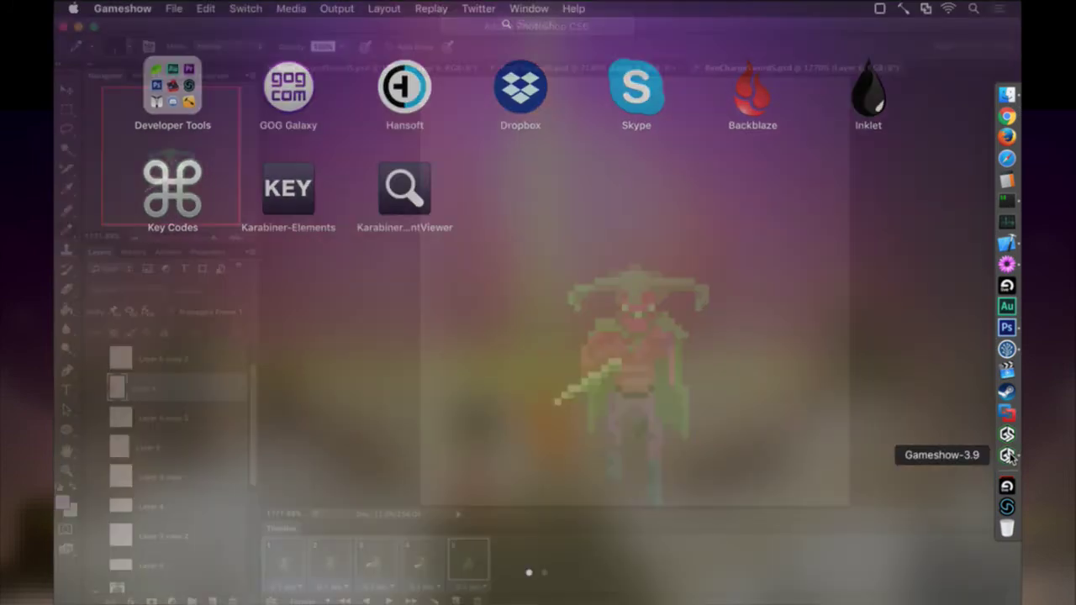
pyautogui.click(1009, 455)
pyautogui.click(986, 343)
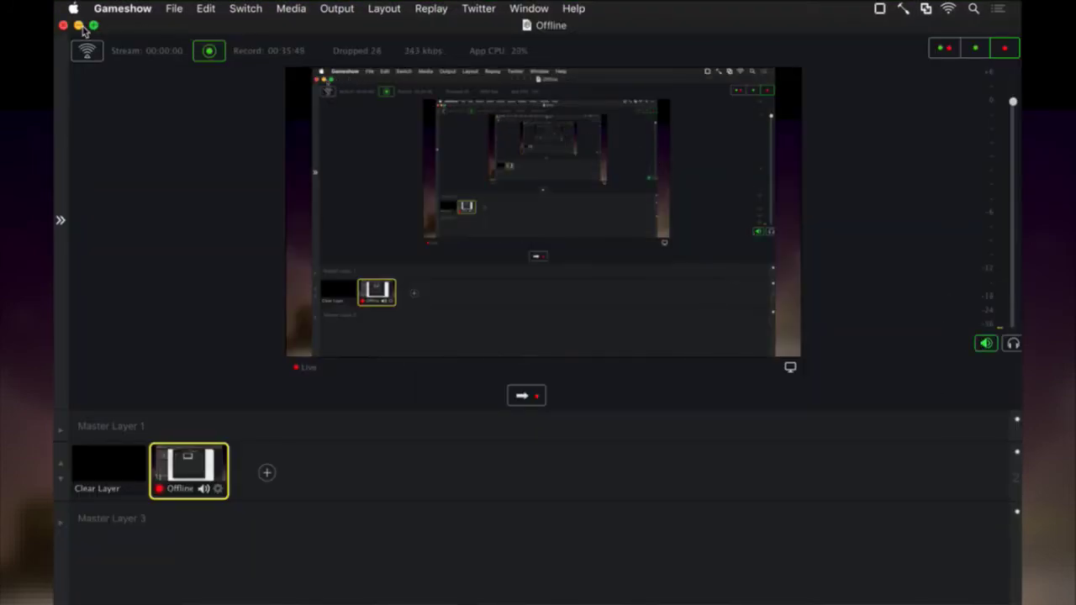
pyautogui.click(79, 27)
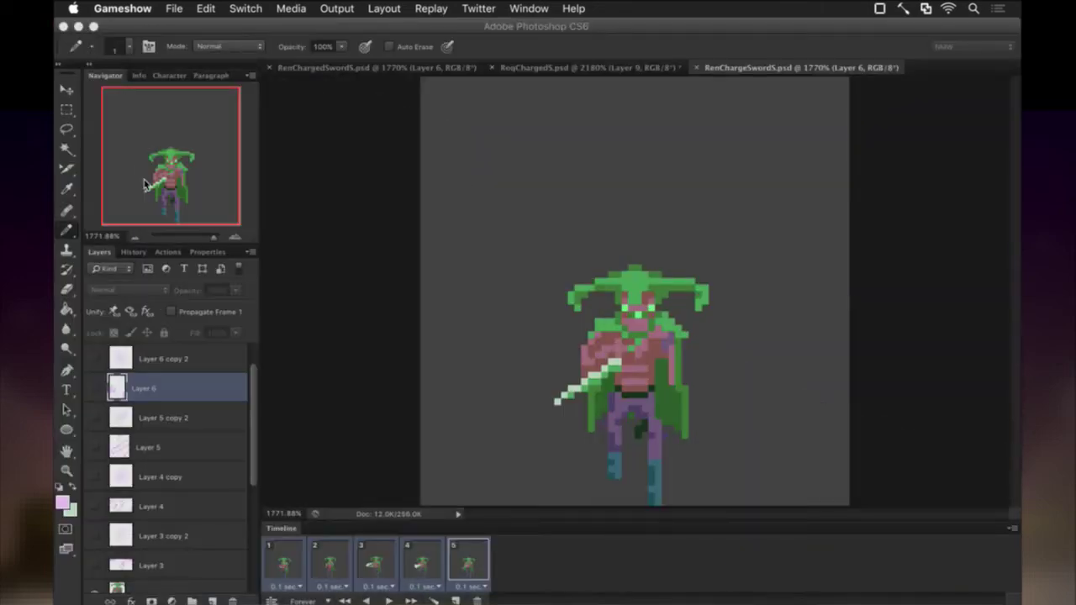
# Switch to iTerm2 and bring up the editor window containing Ren.txt
pyautogui.press('super+Tab')
pyautogui.press('super+Tab')
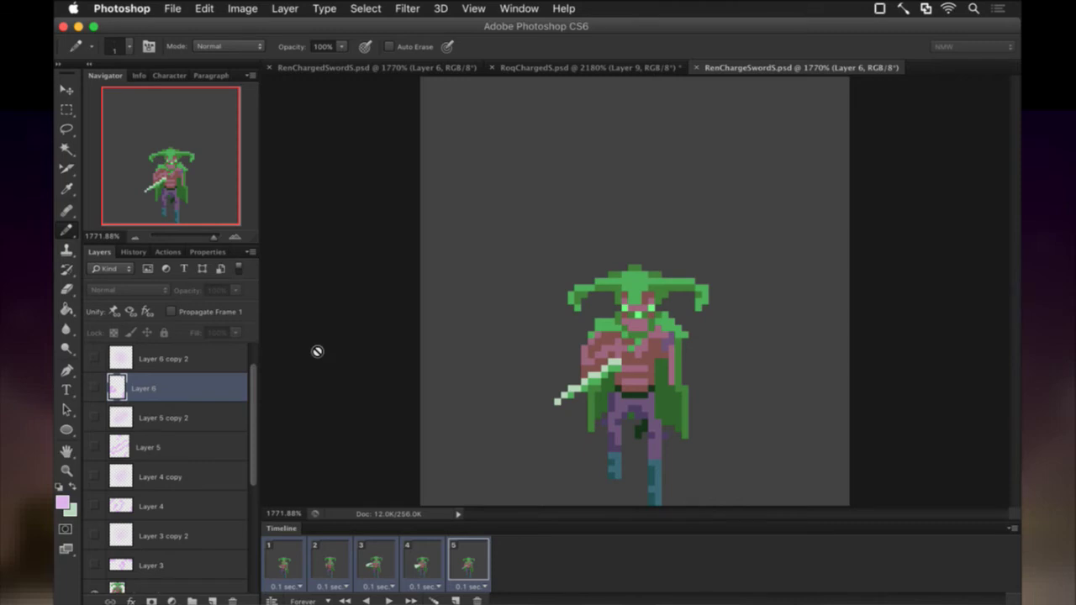
pyautogui.press('super+Tab')
pyautogui.click(543, 320)
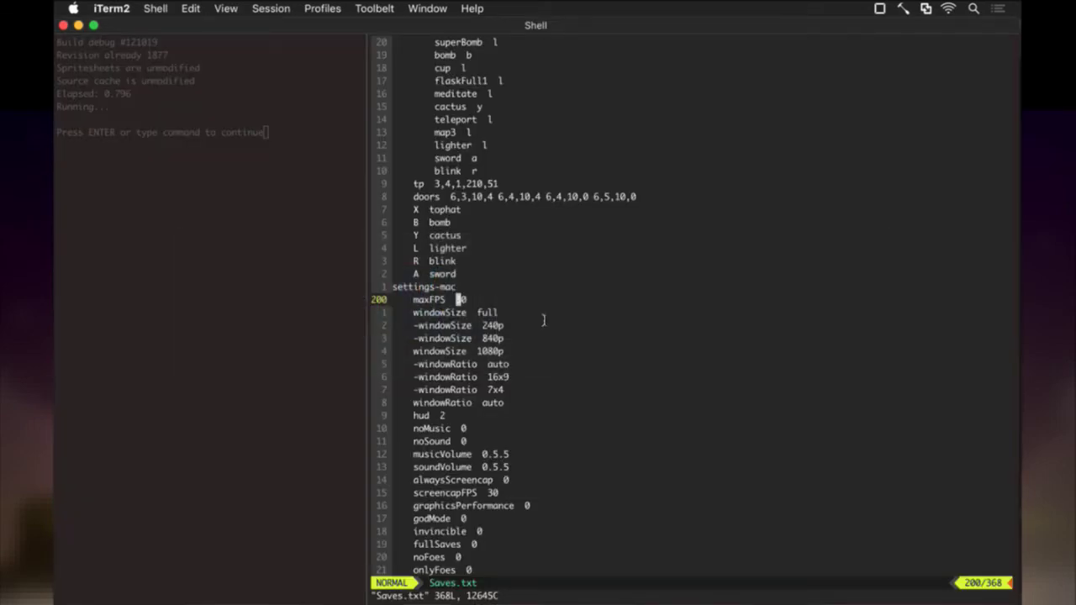
pyautogui.press('super+grave')
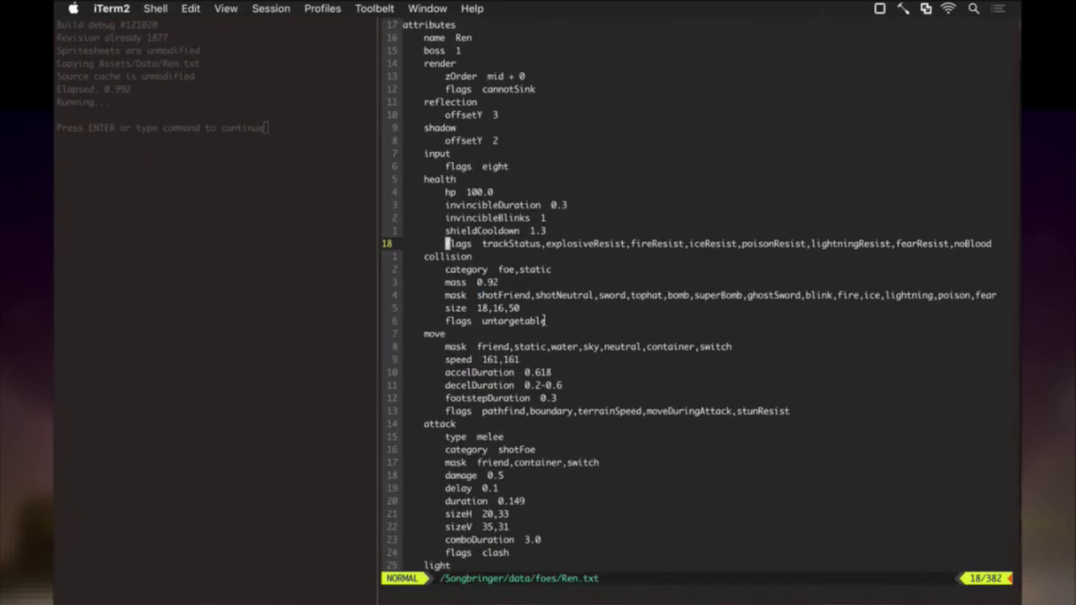
# Copy the three-line unsheath animation entry in Ren.txt and paste it above the hurt entry, with a blank line after it
pyautogui.scroll(-20, 545, 320)
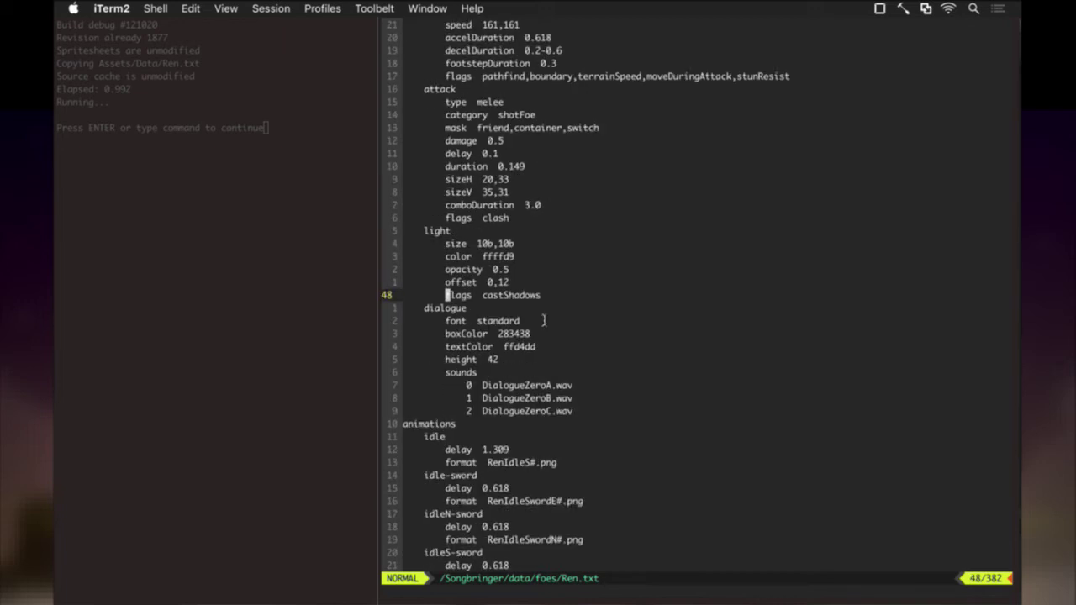
pyautogui.scroll(-7, 543, 320)
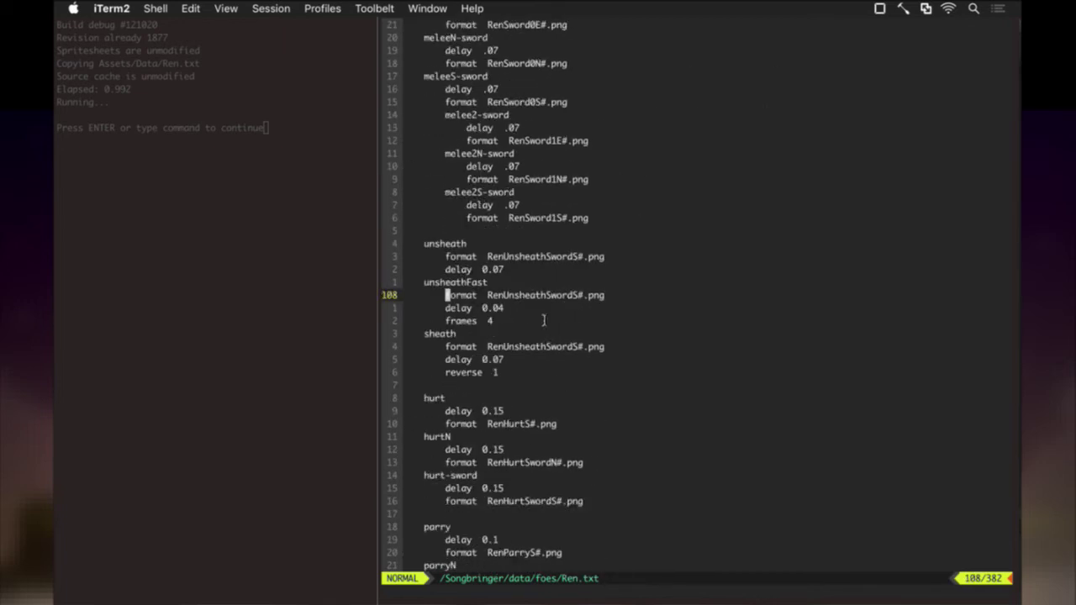
pyautogui.scroll(5, 544, 320)
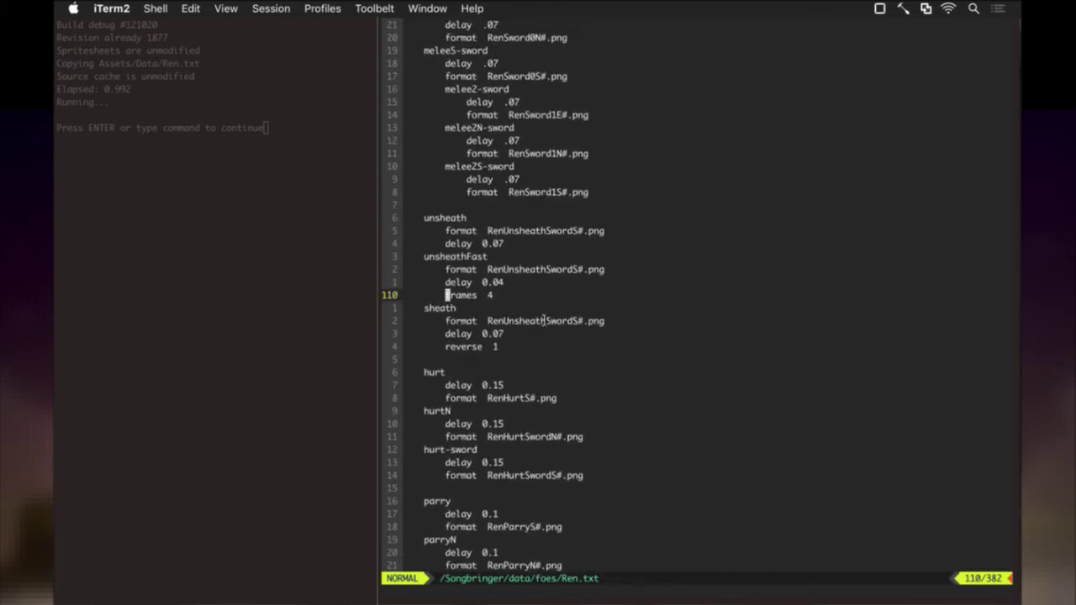
pyautogui.press('k')
pyautogui.hotkey('shift', 'v')
pyautogui.press('j')
pyautogui.press('j')
pyautogui.press('y')
pyautogui.scroll(-4, 543, 319)
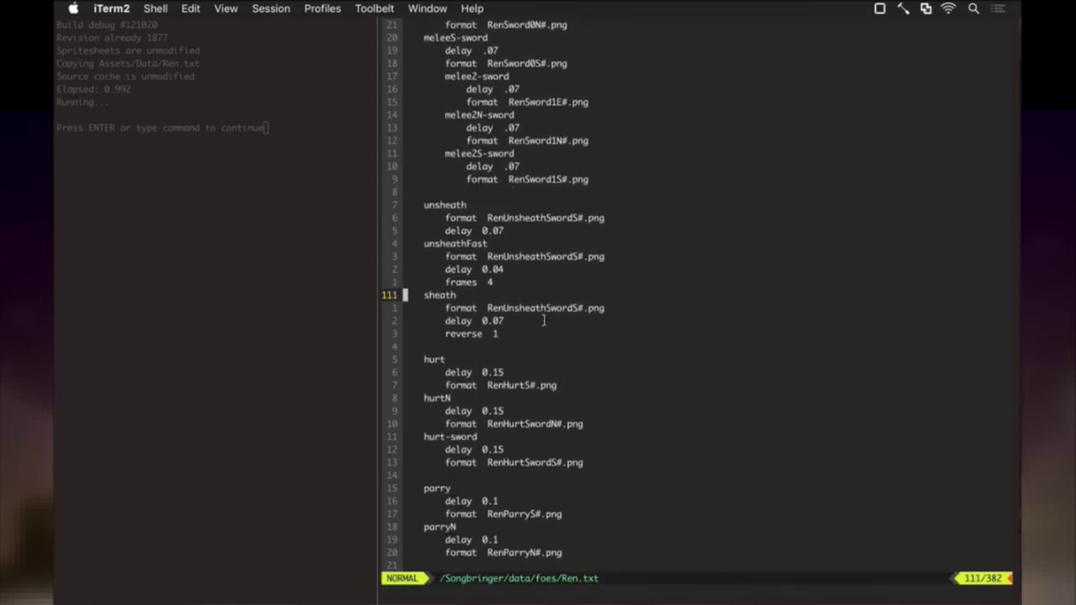
pyautogui.scroll(-1, 543, 320)
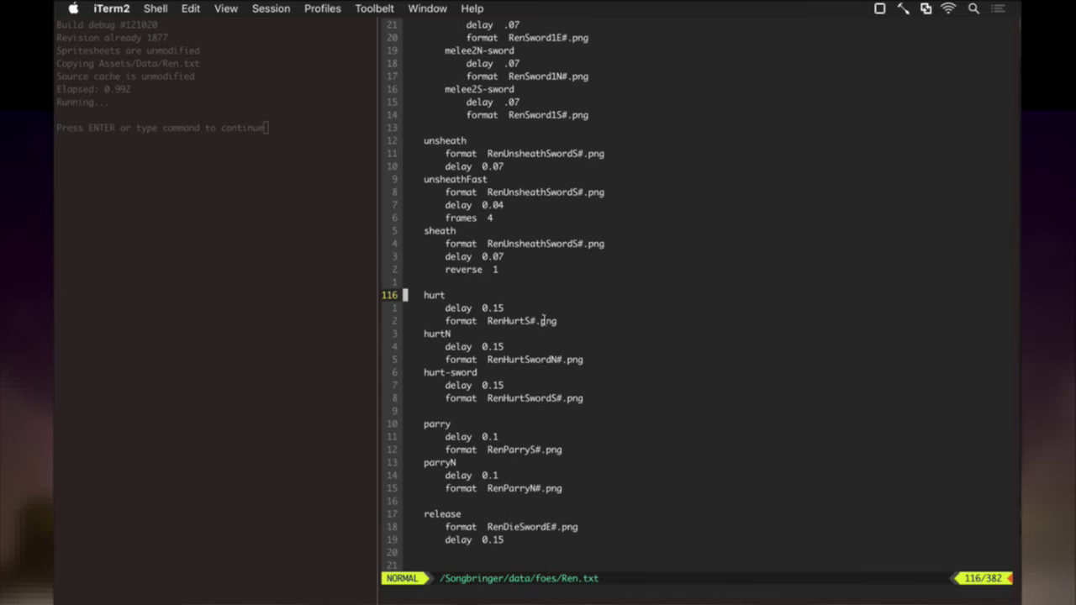
pyautogui.hotkey('shift', 'p')
pyautogui.press('j')
pyautogui.press('j')
pyautogui.press('j')
pyautogui.hotkey('shift', 'o')
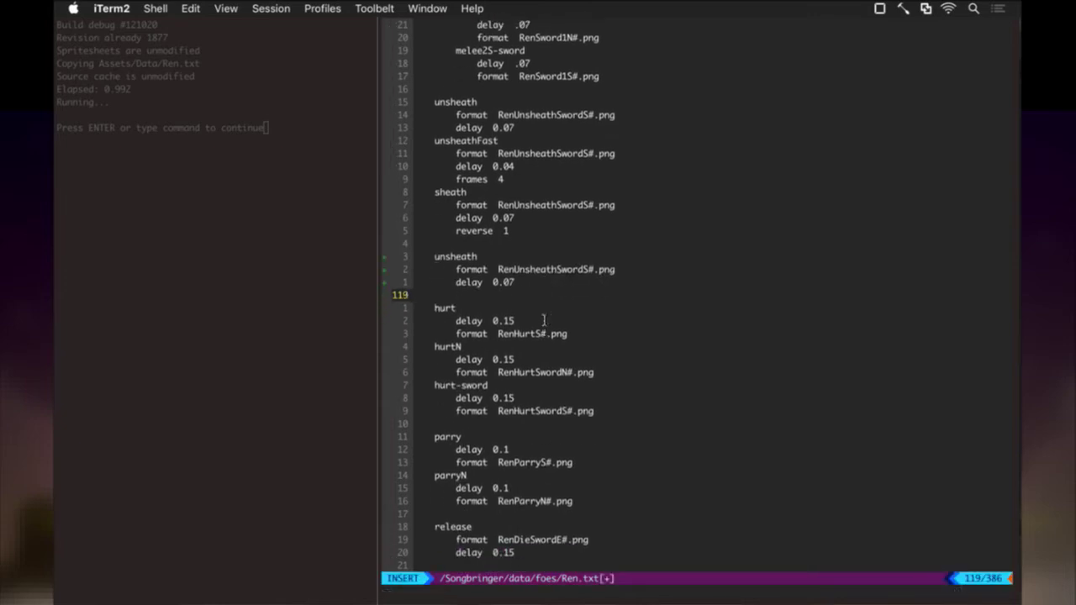
# Rename the pasted unsheath animation entry to charge
pyautogui.press('Escape')
pyautogui.press('k')
pyautogui.press('k')
pyautogui.press('k')
pyautogui.write('cwcharge')
pyautogui.press('Escape')
# Set the charge entry's format to RenChargeSwordS#.png
pyautogui.press('j')
pyautogui.press('l')
pyautogui.press('l')
pyautogui.press('l')
pyautogui.press('l')
pyautogui.press('l')
pyautogui.press('l')
pyautogui.press('l')
pyautogui.press('l')
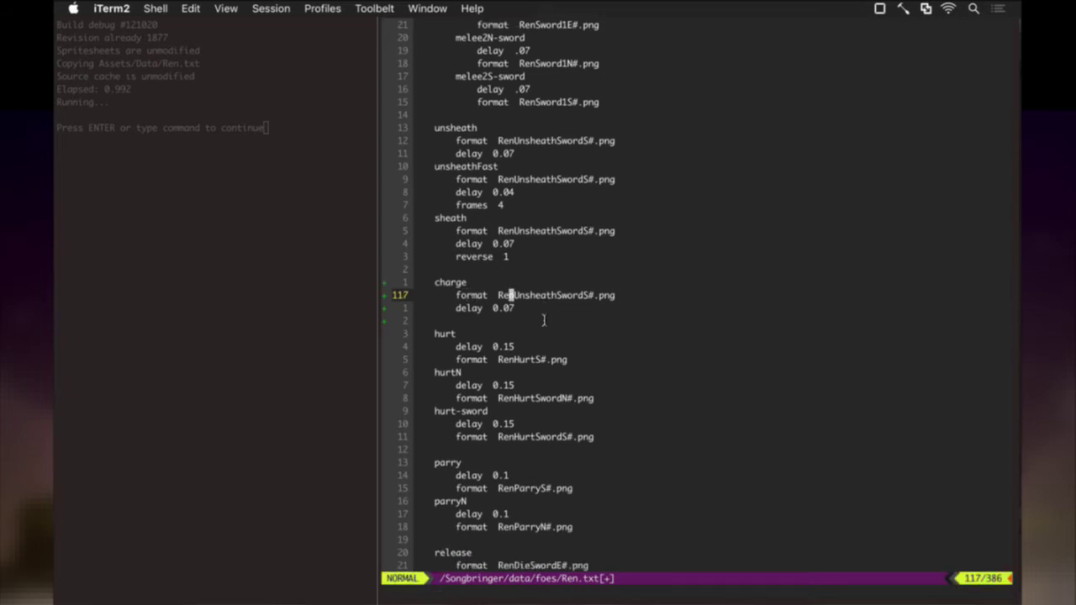
pyautogui.press('h')
pyautogui.press('l')
pyautogui.press('l')
pyautogui.press('c')
pyautogui.press('t')
pyautogui.press('#')
pyautogui.write('u')
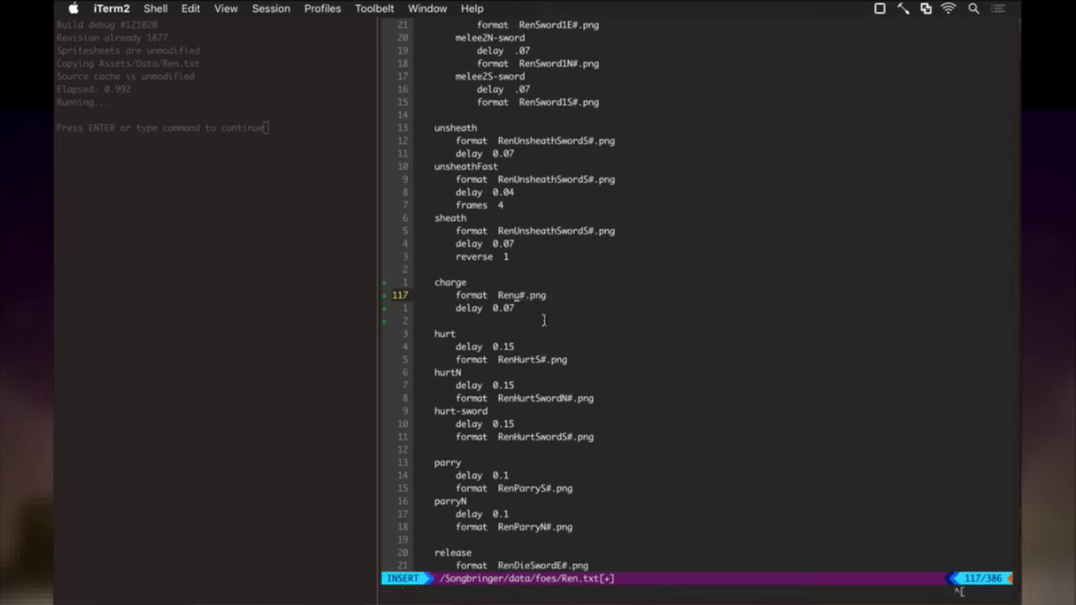
pyautogui.press('Escape')
pyautogui.press('u')
pyautogui.write('ctSwordS')
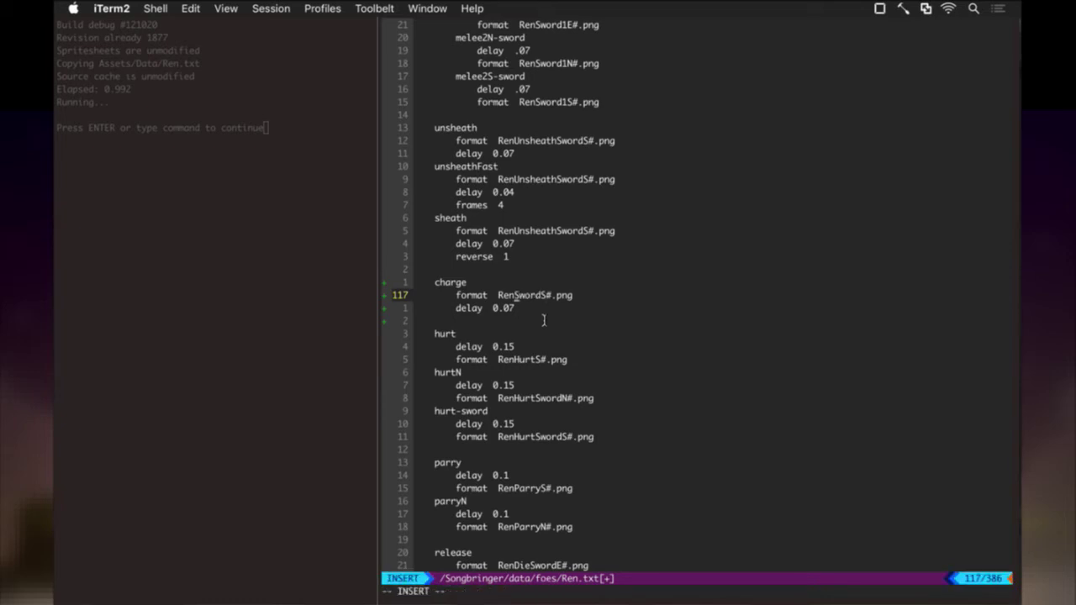
pyautogui.write('Charge')
pyautogui.press('Escape')
# Set the charge entry's delay to 0.1 and save Ren.txt
pyautogui.press('super+Tab')
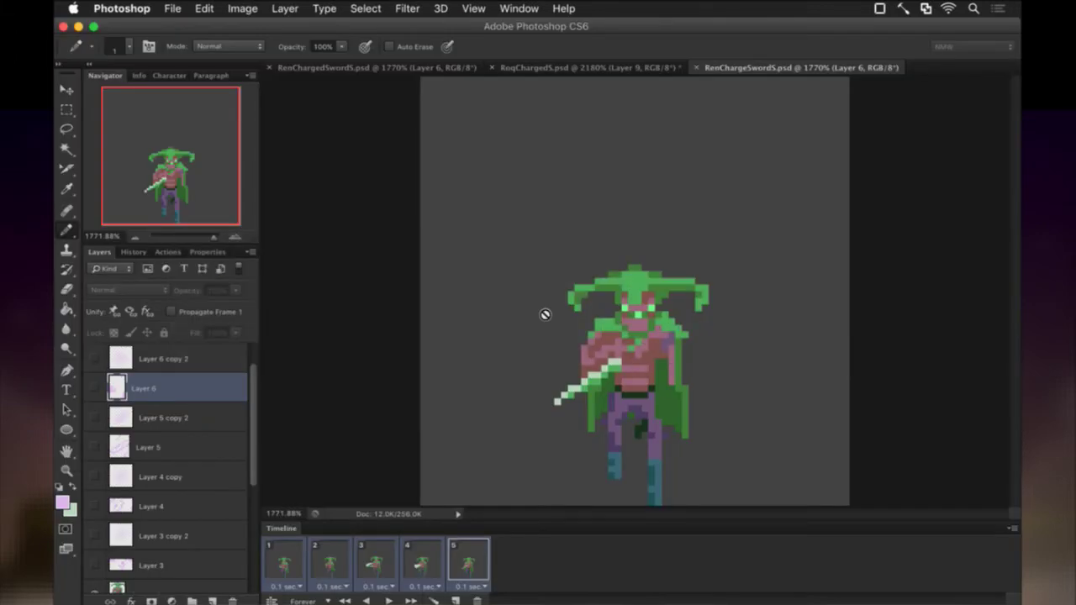
pyautogui.press('super+Tab')
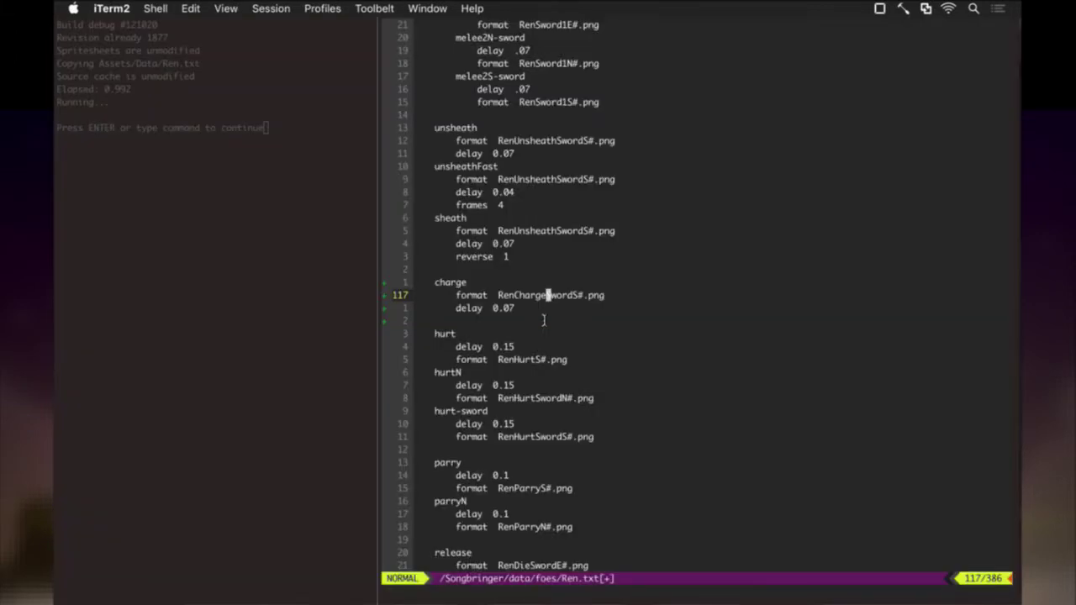
pyautogui.write('jhcw1')
pyautogui.press('Escape')
pyautogui.write(':w')
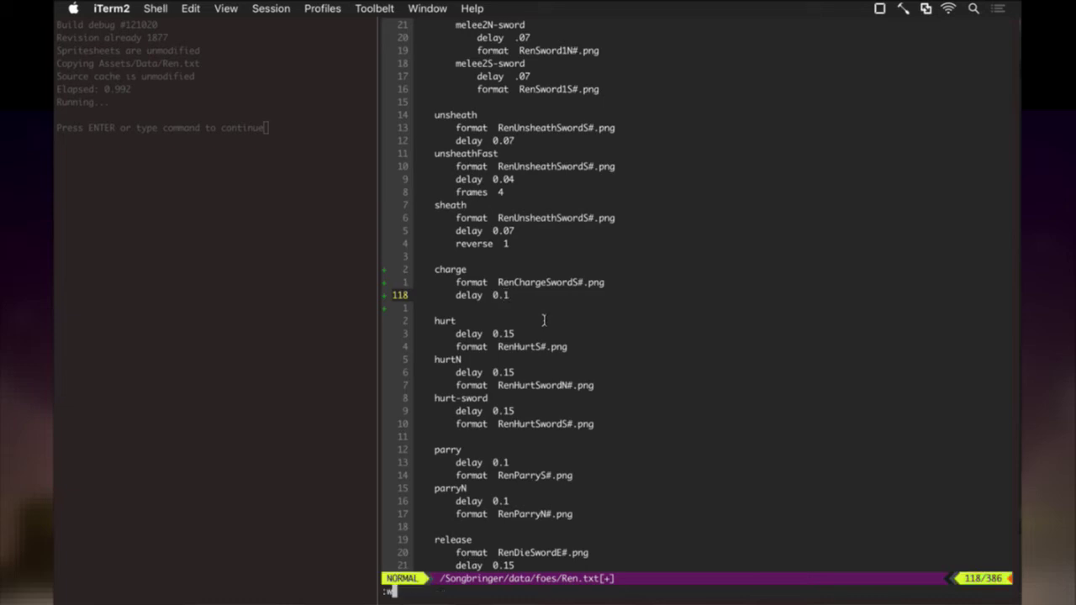
pyautogui.press('Return')
# Duplicate the charge entry directly below itself, rename the copy uncharge, and add the line reverse 1
pyautogui.press('k')
pyautogui.press('k')
pyautogui.press('V')
pyautogui.press('j')
pyautogui.press('j')
pyautogui.press('y')
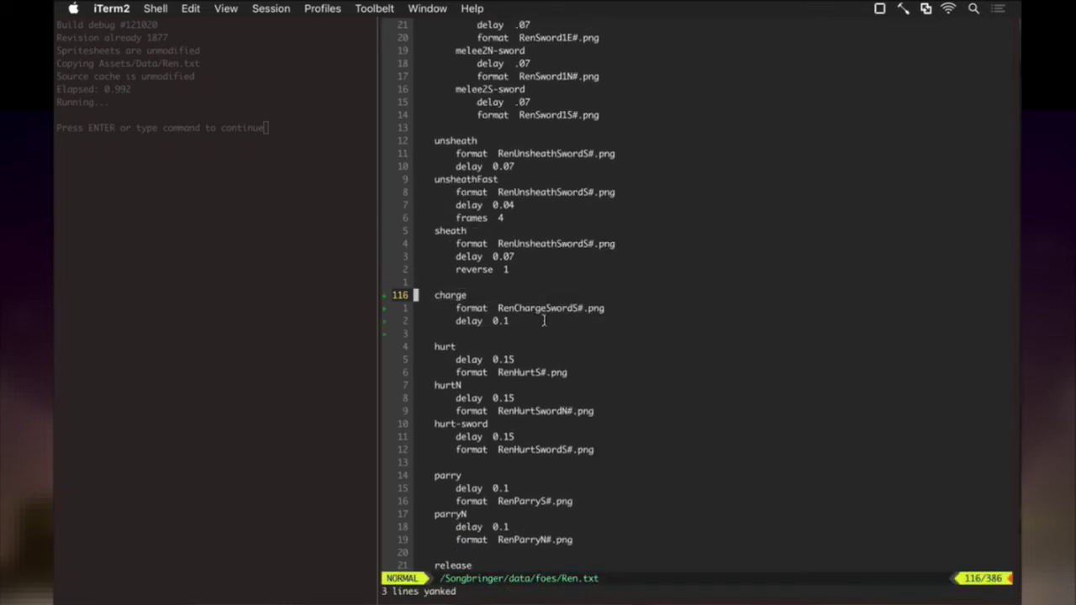
pyautogui.press('g')
pyautogui.press('P')
pyautogui.write('iun')
pyautogui.press('Escape')
pyautogui.press('j')
pyautogui.press('j')
pyautogui.press('j')
pyautogui.write('O')
pyautogui.write('reve')
pyautogui.press('Escape')
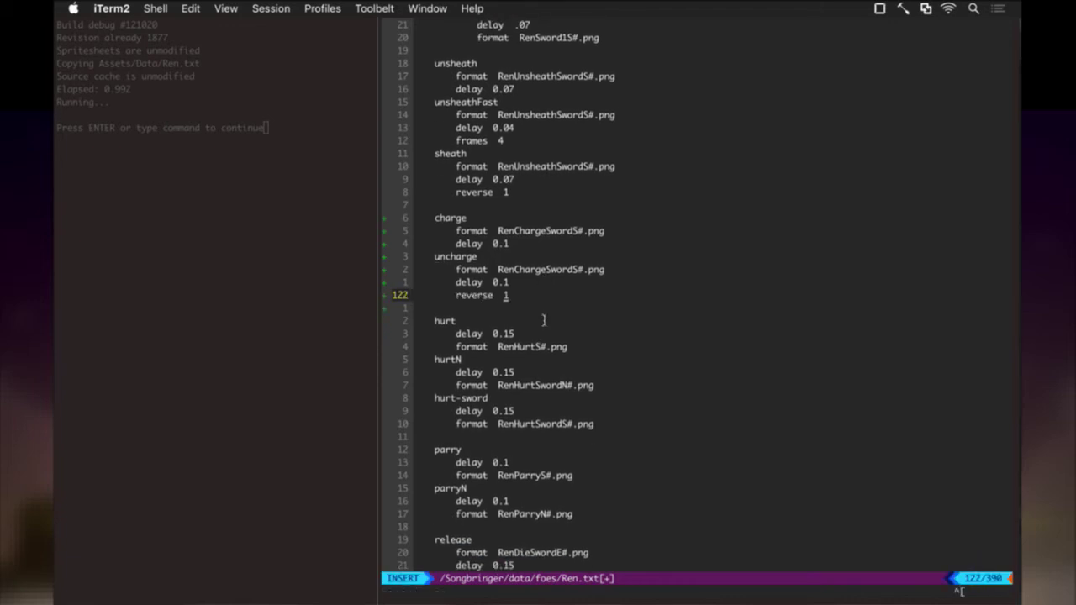
# Paste another charge entry below uncharge, rename it charged with format RenChargedSwordS#.png, and save Ren.txt
pyautogui.press('j')
pyautogui.press('P')
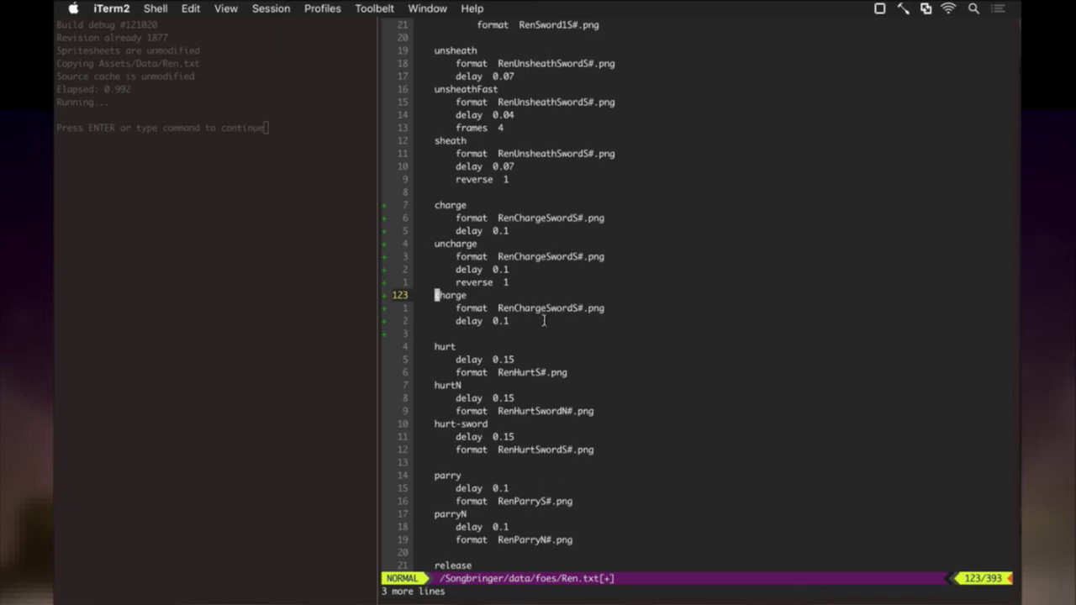
pyautogui.write(':noh')
pyautogui.press('Return')
pyautogui.write('Ad')
pyautogui.press('Escape')
pyautogui.press('j')
pyautogui.press('w')
pyautogui.press('l')
pyautogui.press('l')
pyautogui.press('l')
pyautogui.write('arged')
pyautogui.write('w')
pyautogui.press('Return')
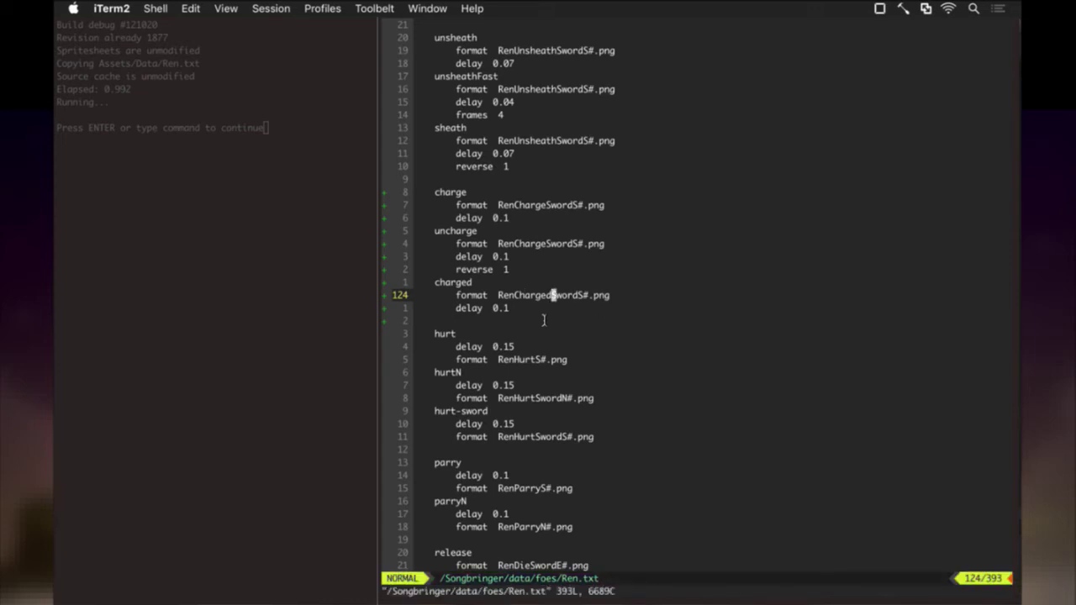
# Find the charge behavior sequence in Ren.txt and change its animate line to "animate charge 0 charged forever"
pyautogui.write('/charge')
pyautogui.press('Return')
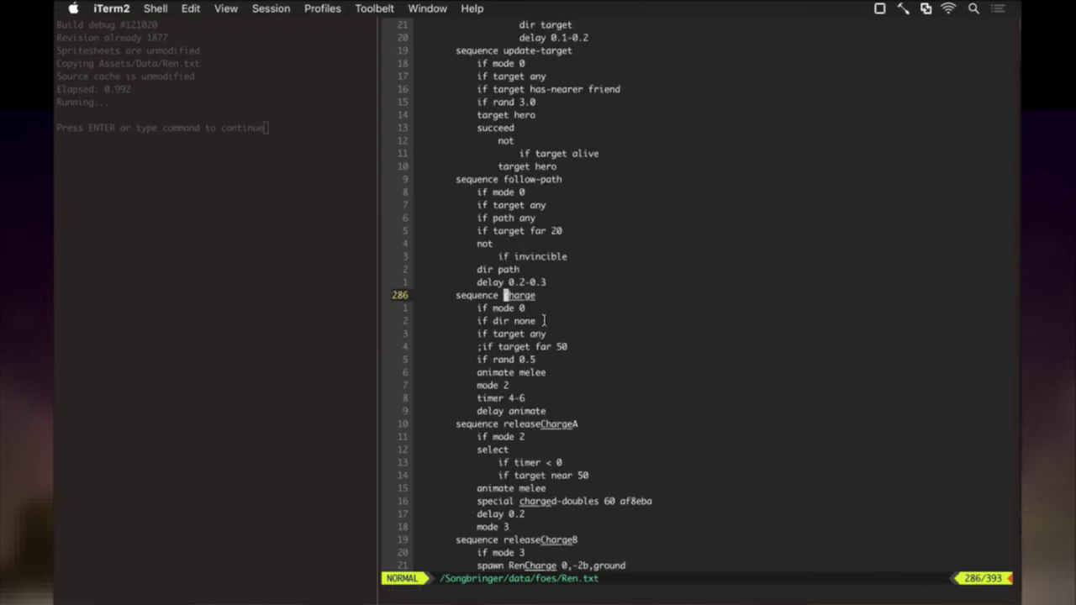
pyautogui.press('j')
pyautogui.press('j')
pyautogui.press('j')
pyautogui.press('j')
pyautogui.press('j')
pyautogui.press('j')
pyautogui.write('wcwcharge ')
pyautogui.write('0 charged ')
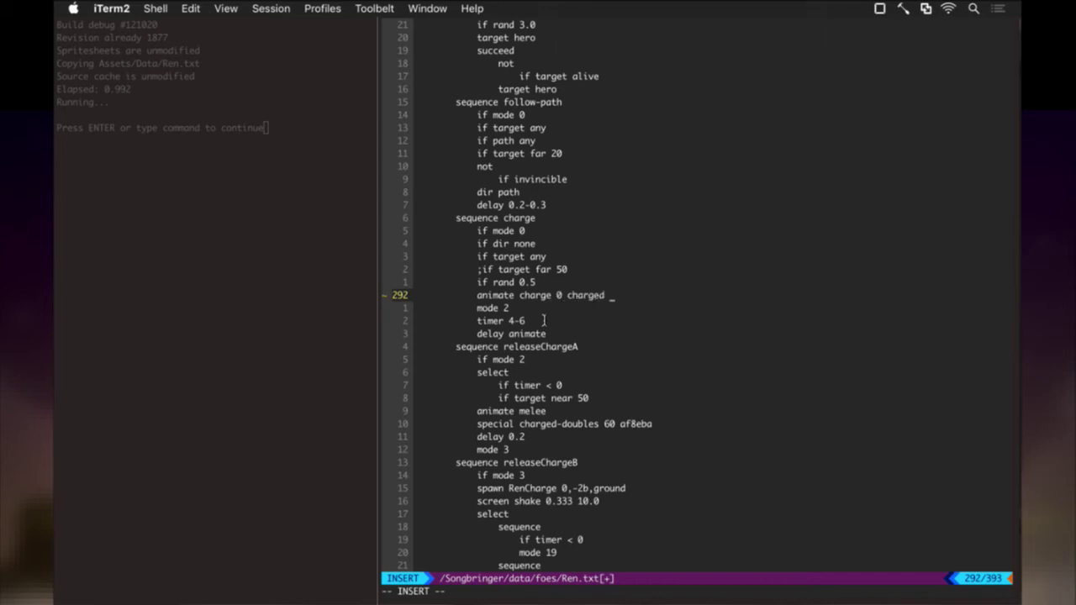
pyautogui.write('forever')
pyautogui.press('Escape')
# Review the releaseChargeA sequence's conditions and save Ren.txt
pyautogui.press('j')
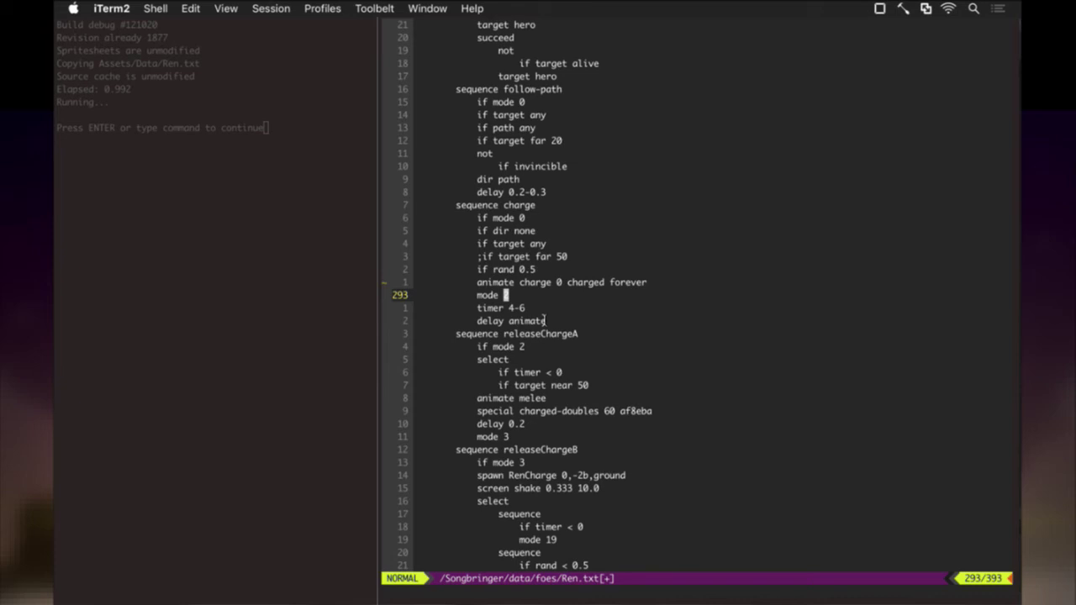
pyautogui.press('j')
pyautogui.press('j')
pyautogui.press('j')
pyautogui.press('j')
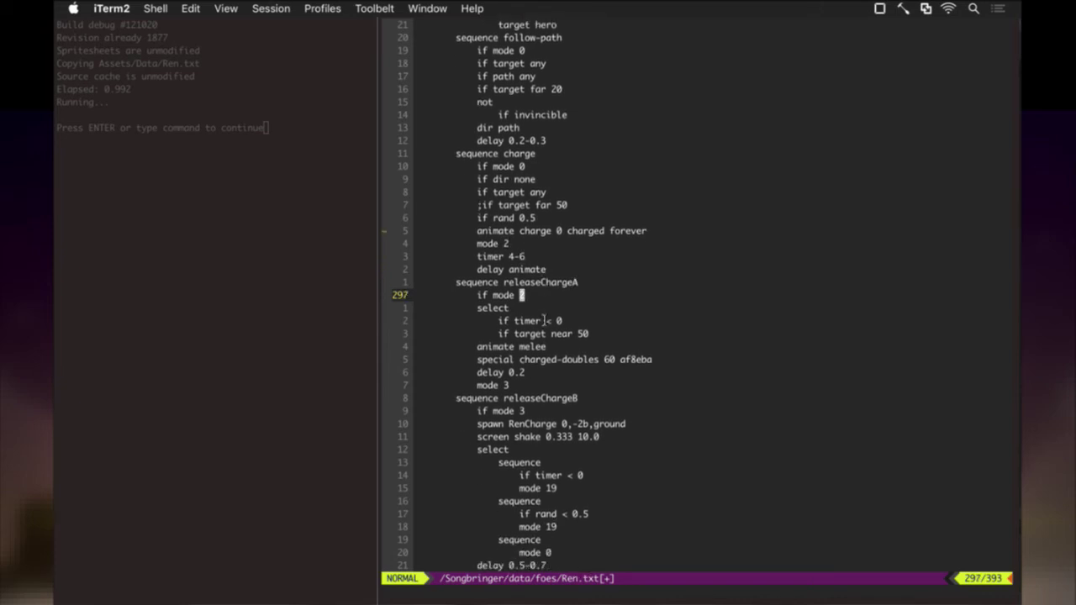
pyautogui.press('j')
pyautogui.press('j')
pyautogui.press('j')
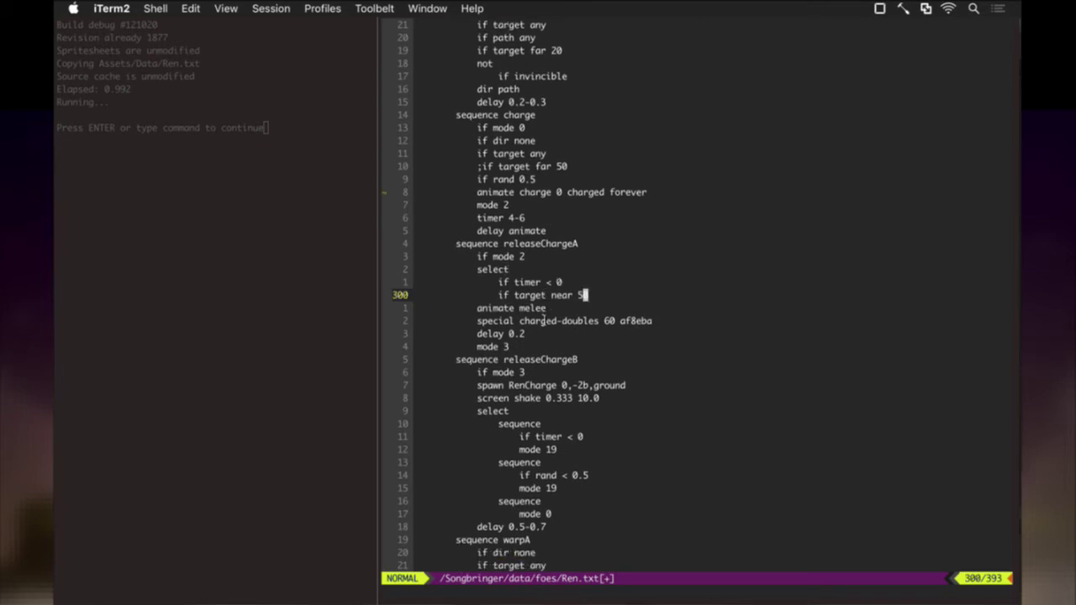
pyautogui.write(':w')
pyautogui.press('Return')
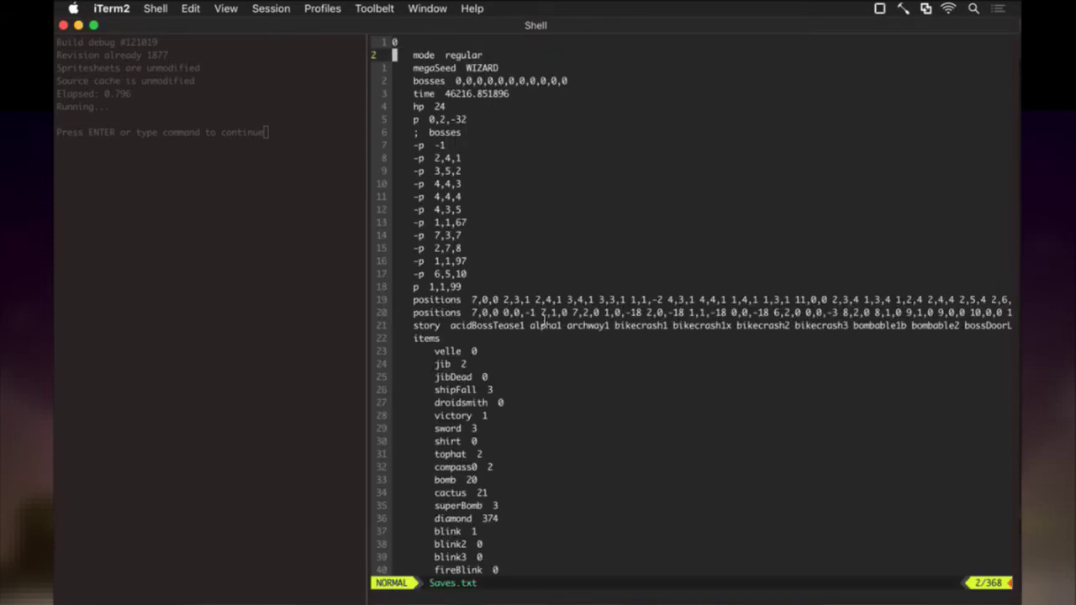
# Remove the trailing .5 from the musicVolume and soundVolume values under settings-mac in Saves.txt, and save the file
pyautogui.press('j')
pyautogui.press('j')
pyautogui.press('j')
pyautogui.press('j')
pyautogui.press('j')
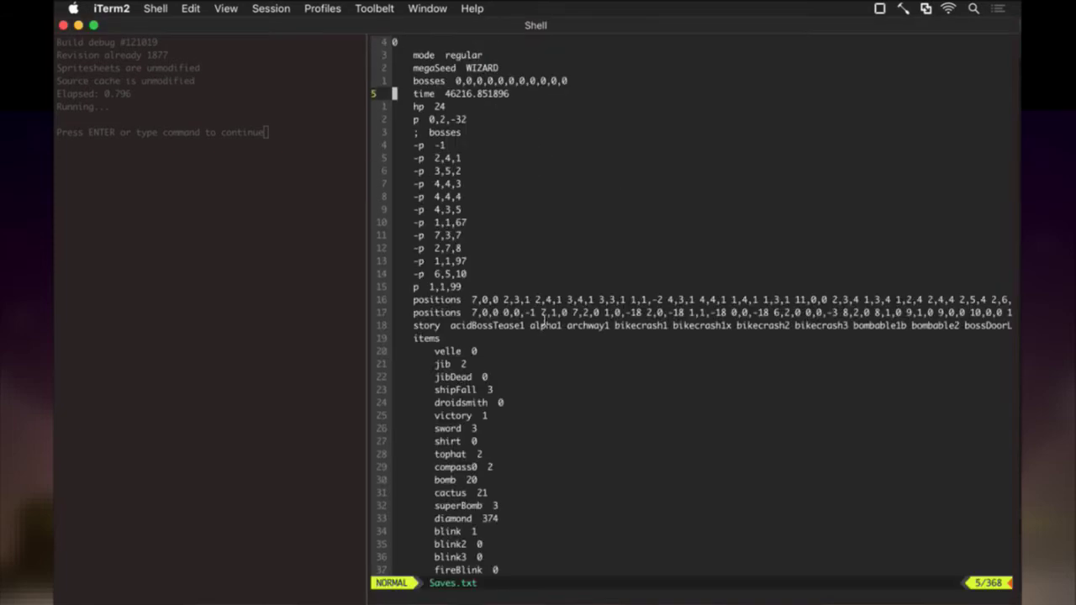
pyautogui.press('w')
pyautogui.press('w')
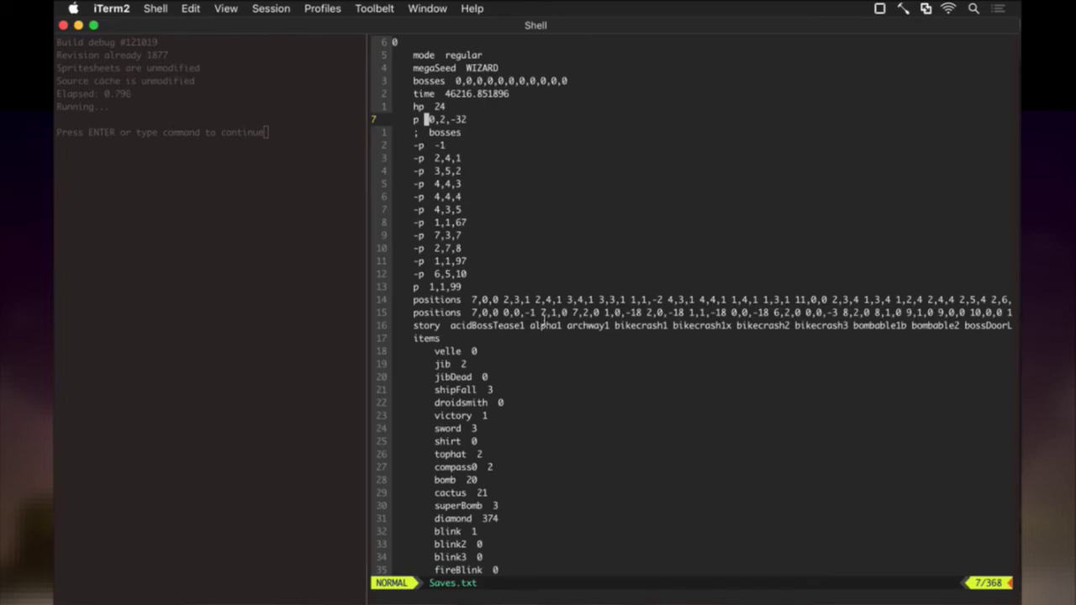
pyautogui.write('/vol')
pyautogui.press('Return')
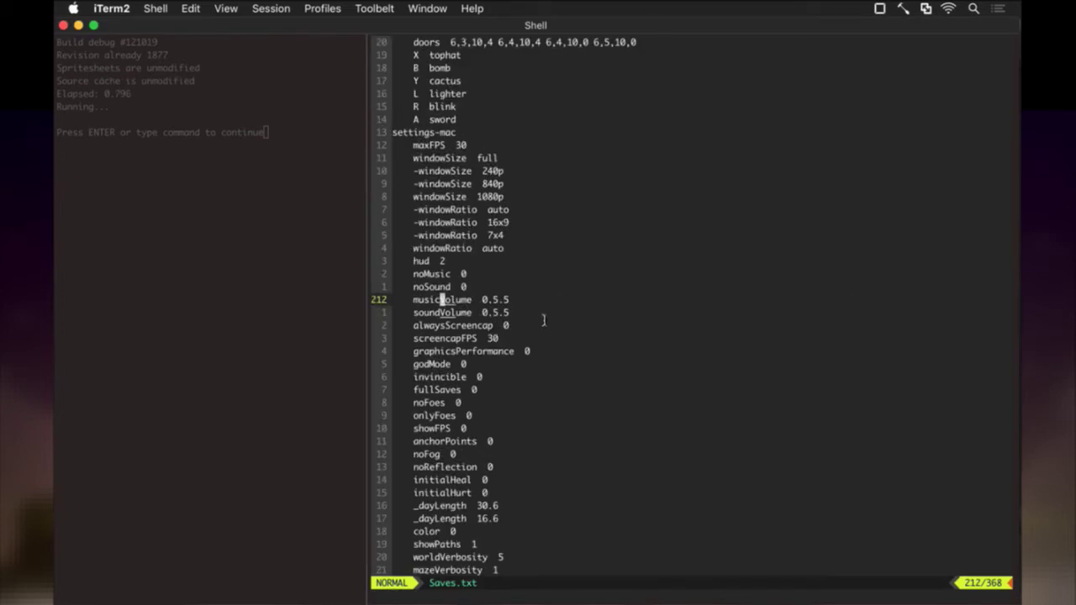
pyautogui.hotkey('shift', 'a')
pyautogui.press('BackSpace')
pyautogui.press('BackSpace')
pyautogui.press('Escape')
pyautogui.press('j')
pyautogui.press('.')
pyautogui.write(':w')
pyautogui.press('Return')
pyautogui.press('g')
pyautogui.press('g')
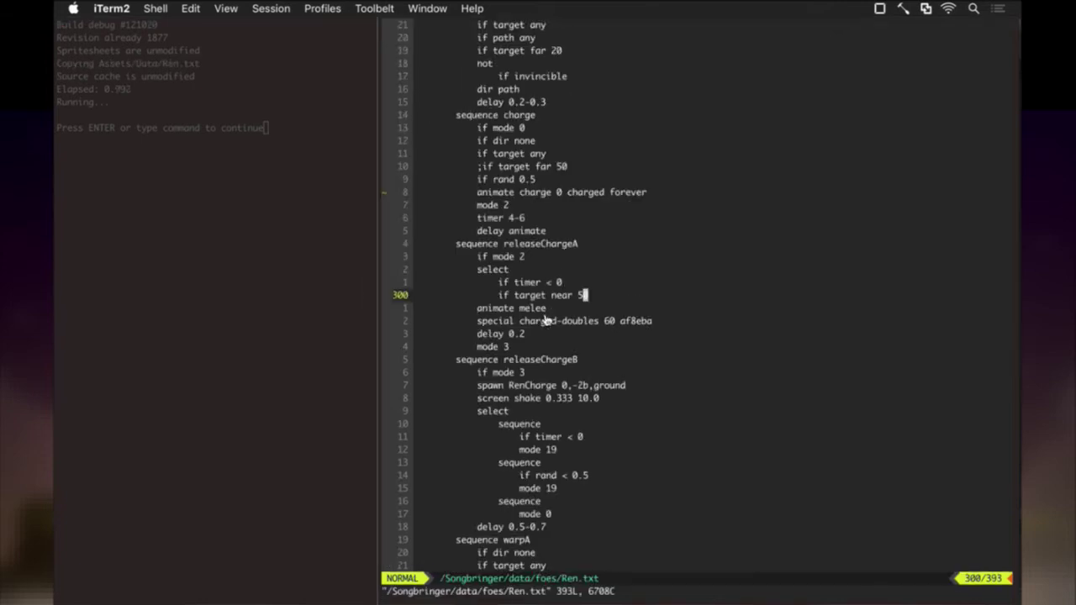
# Save Ren.txt and run the debug build to test the charge animations in Songbringer, raising the system volume
pyautogui.write(':up')
pyautogui.press('Return')
pyautogui.press('super+alt+Left')
pyautogui.press('Return')
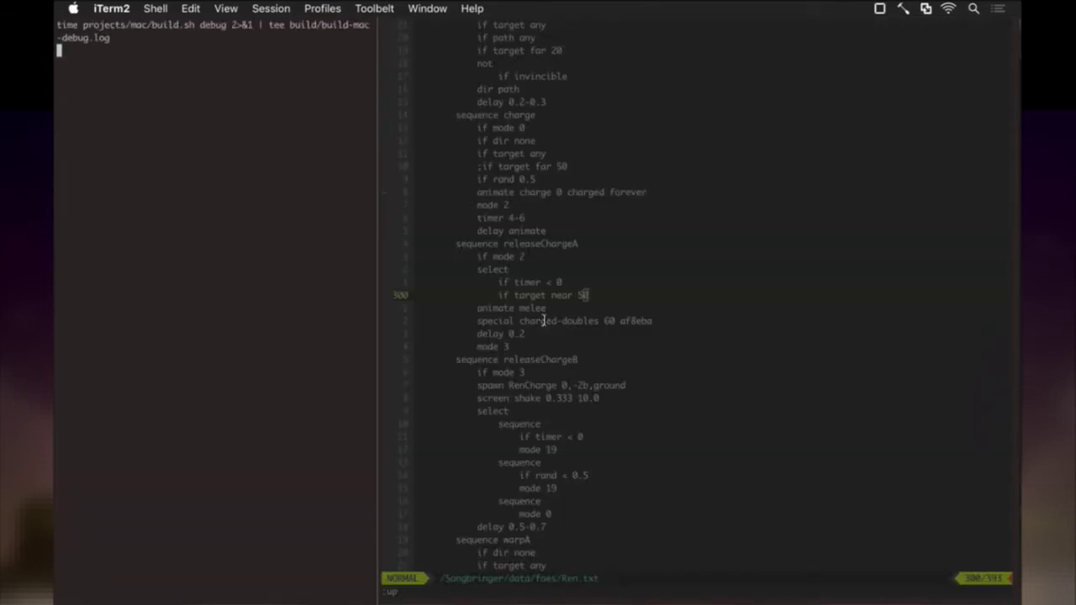
pyautogui.press('super+alt+Right')
pyautogui.press('XF86AudioLowerVolume')
pyautogui.press('XF86AudioRaiseVolume')
pyautogui.press('XF86AudioRaiseVolume')
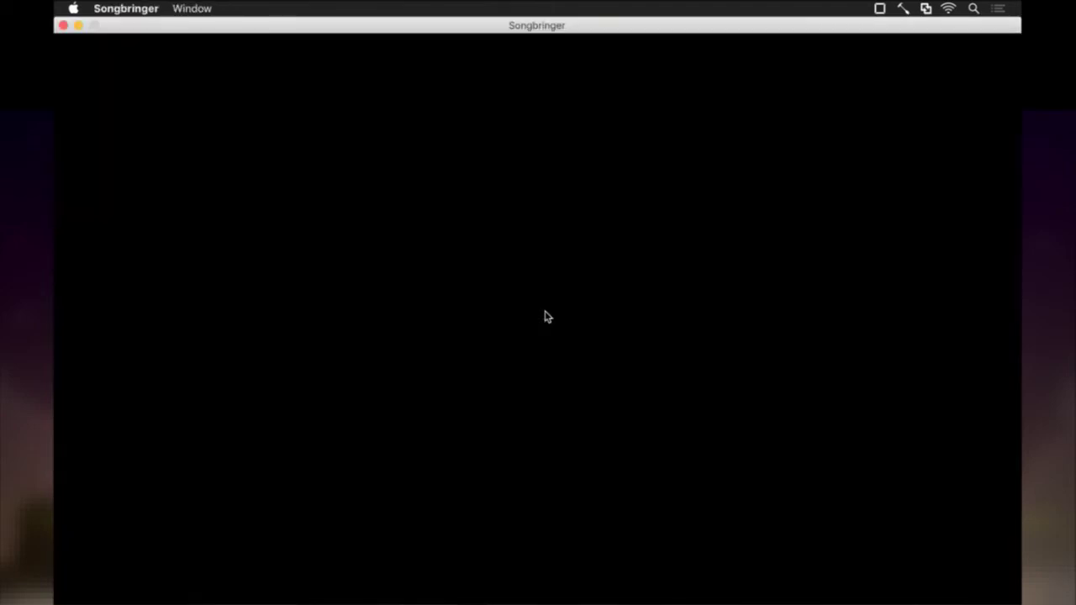
pyautogui.press('super+Tab')
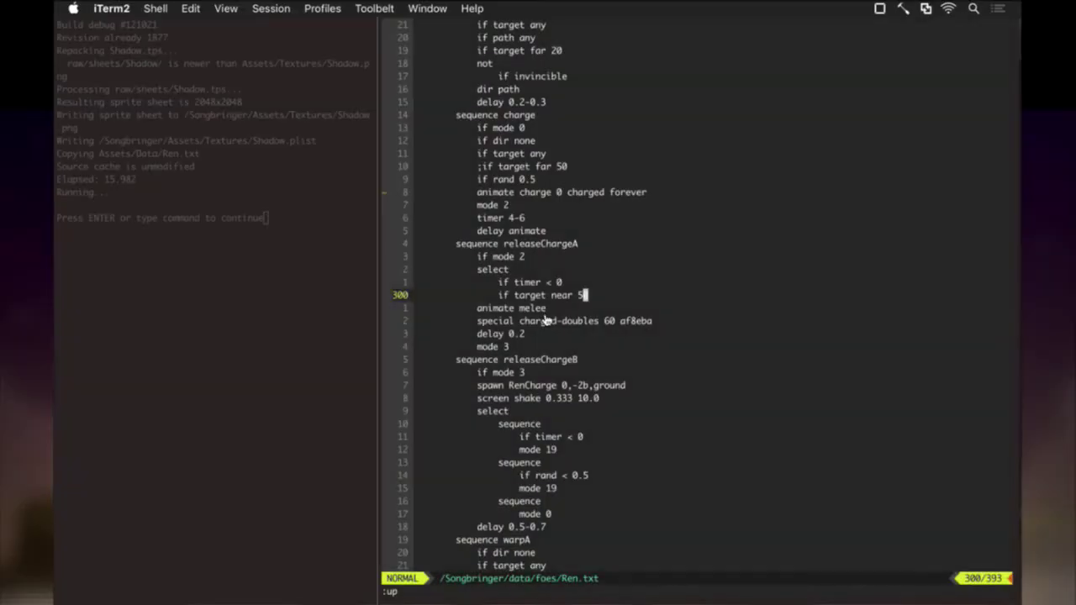
# Change the animate line in Ren.txt's releaseChargeA sequence to "animate uncharge" and save the file
pyautogui.press('j')
pyautogui.press('j')
pyautogui.press('k')
pyautogui.press('k')
pyautogui.press('j')
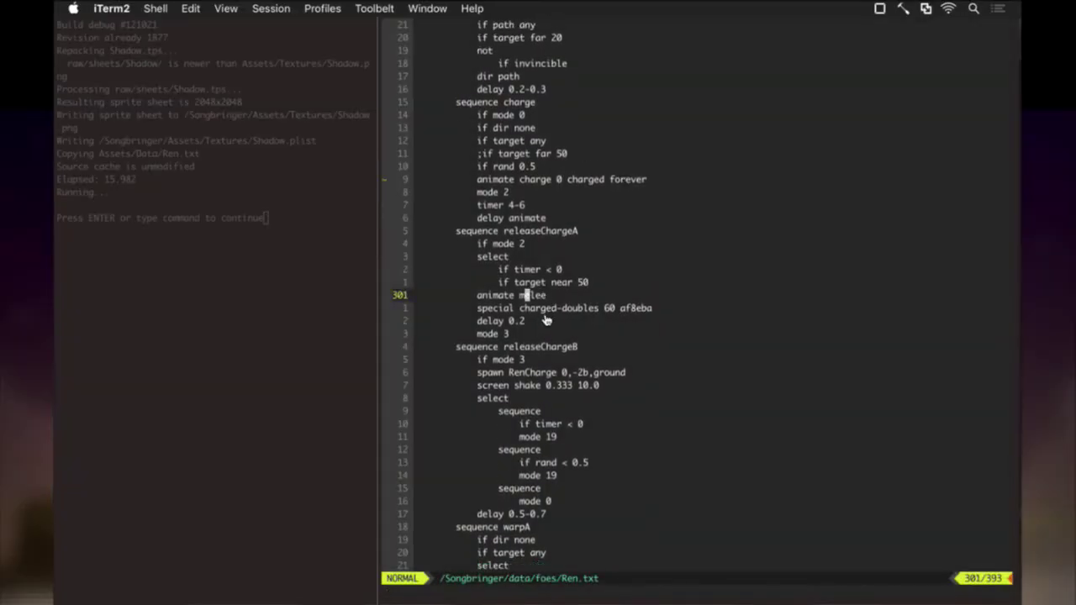
pyautogui.write('bcwuncharge')
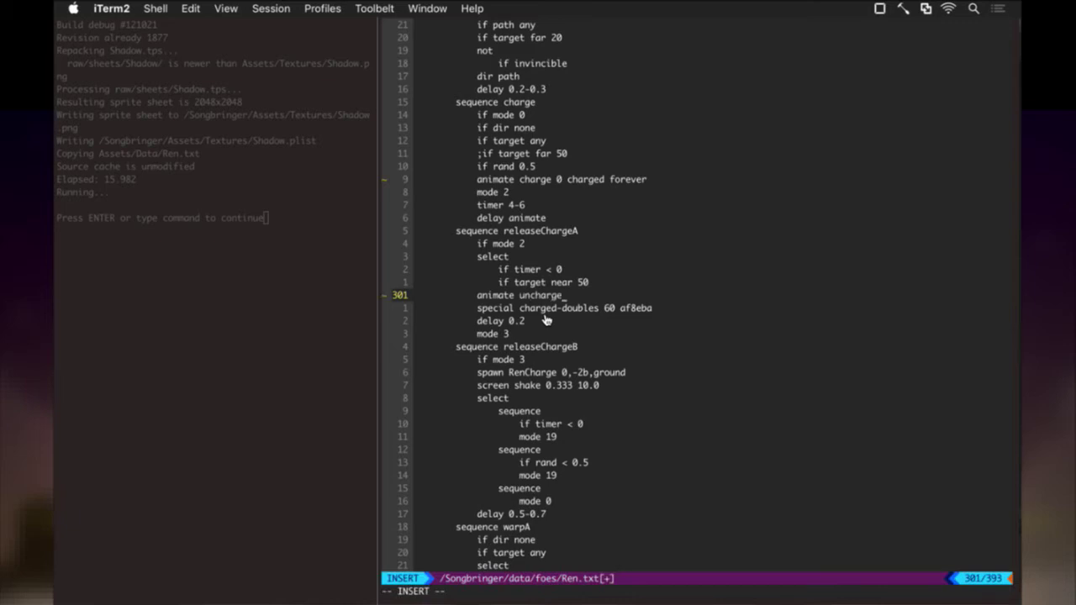
pyautogui.press('Escape')
pyautogui.write(':up')
pyautogui.press('Return')
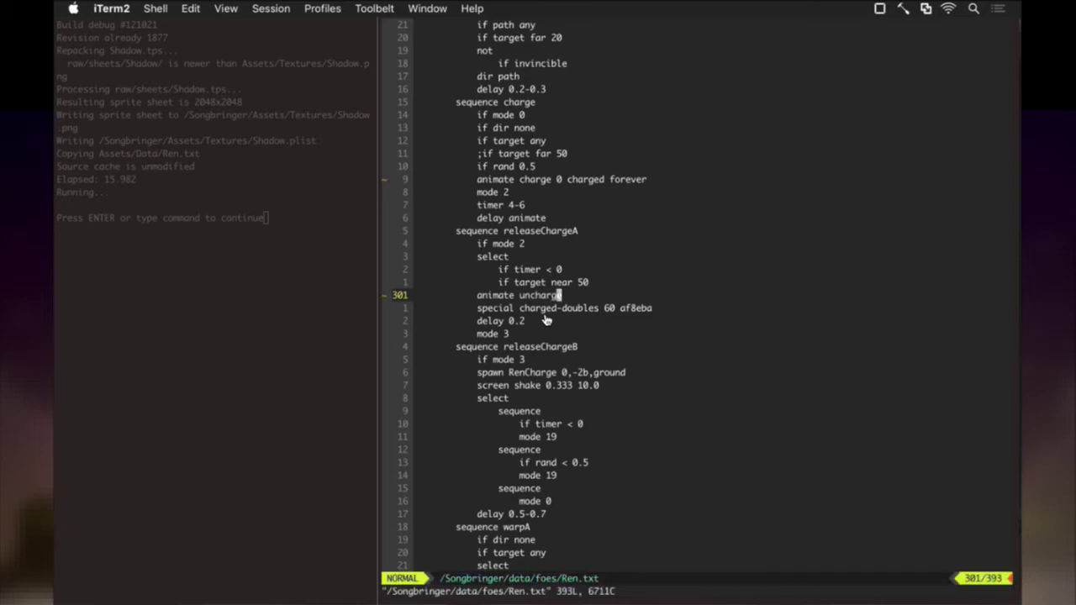
# Run the debug build again to test the uncharge animation in Songbringer, and quit the game
pyautogui.press('super+bracketleft')
pyautogui.press('Return')
pyautogui.press('super+bracketright')
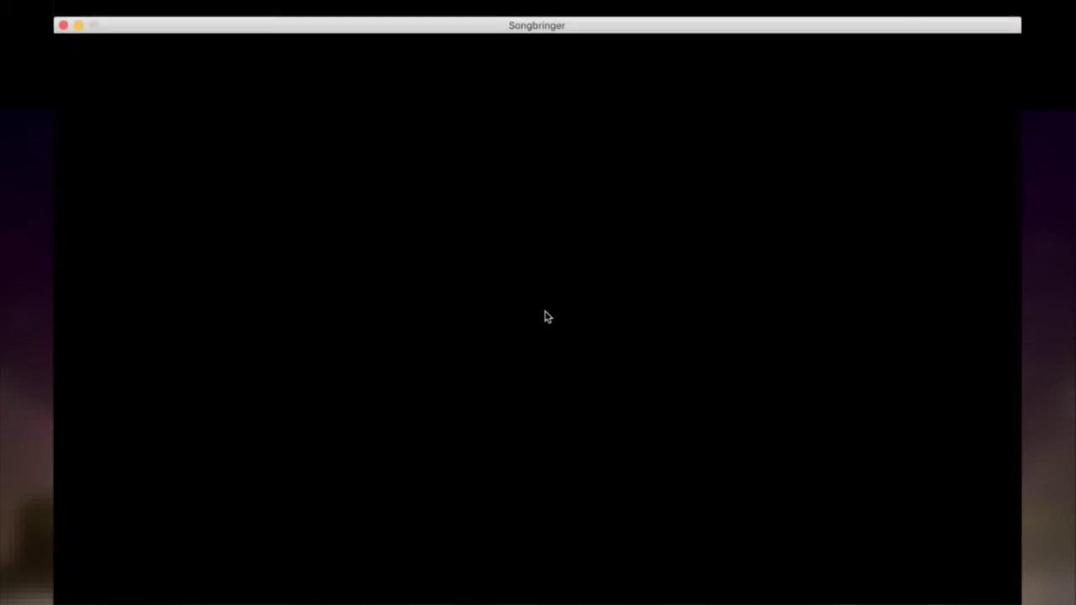
pyautogui.press('super+q')
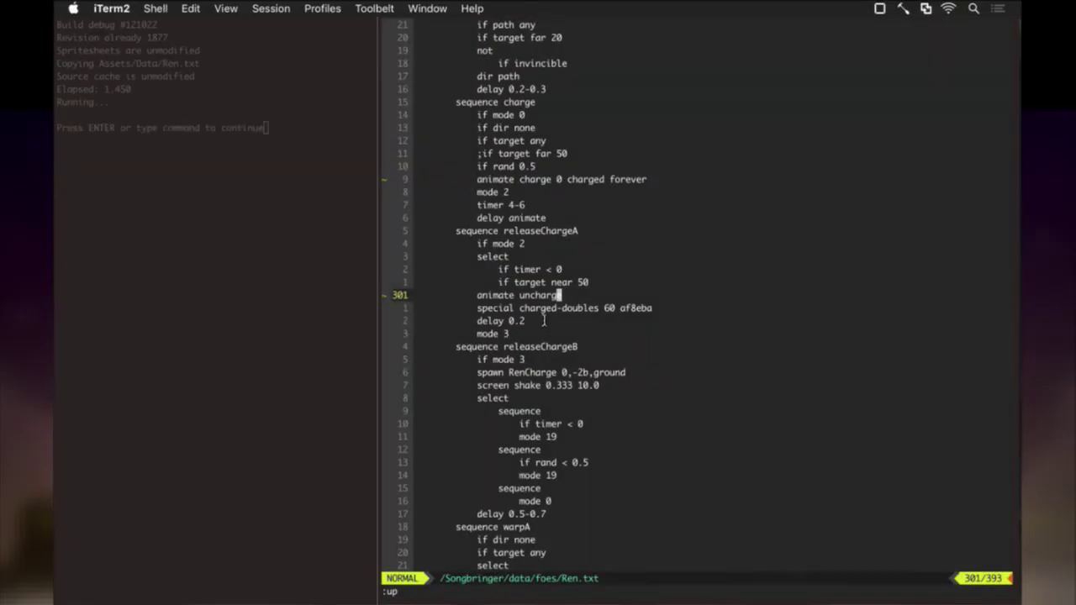
pyautogui.press('j')
pyautogui.press('l')
pyautogui.press('l')
pyautogui.press('l')
pyautogui.press('l')
pyautogui.press('l')
pyautogui.press('l')
pyautogui.press('l')
pyautogui.press('l')
pyautogui.press('l')
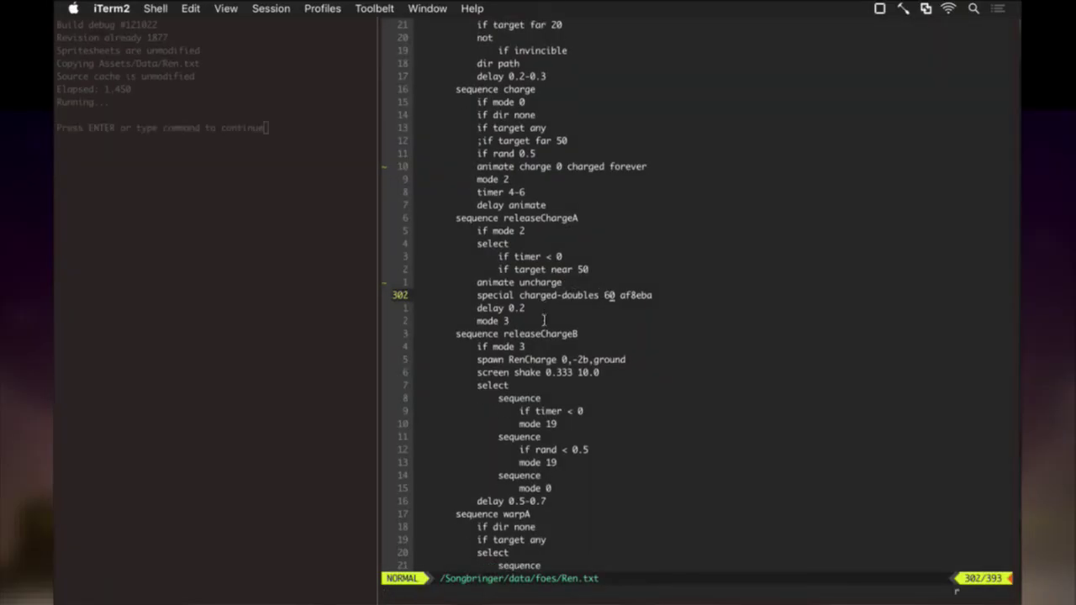
pyautogui.press('r')
pyautogui.press('Escape')
# Open AISystem.cpp from the tag search, find the chargedDoubles call, and clear the search highlighting
pyautogui.press('\\')
pyautogui.write('taisy')
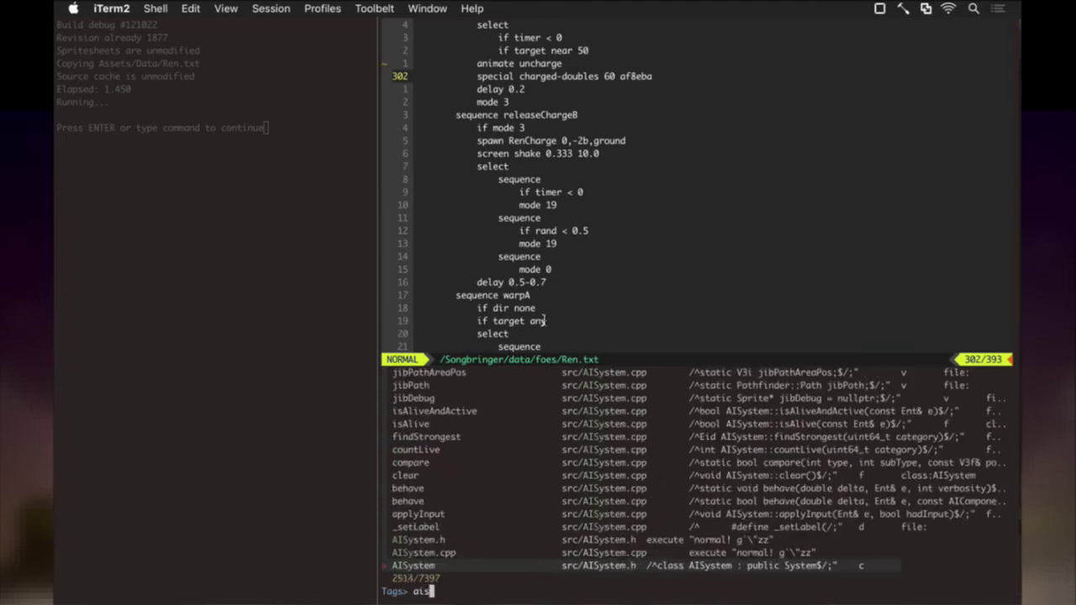
pyautogui.press('Up')
pyautogui.press('Return')
pyautogui.hotkey('ctrl', '6')
pyautogui.write('/ch')
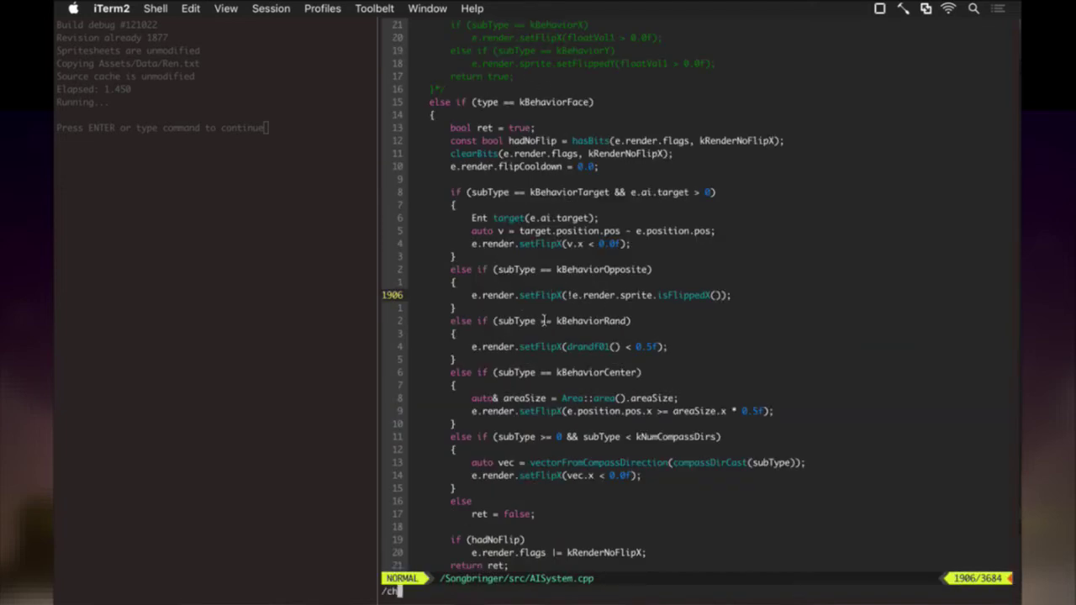
pyautogui.write('argedDou')
pyautogui.press('Return')
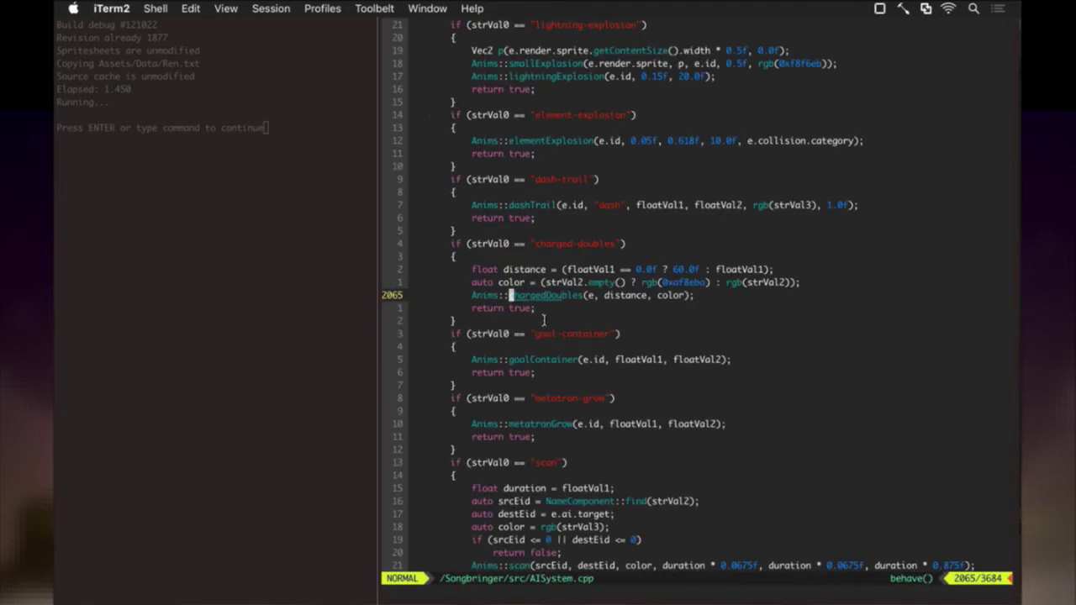
pyautogui.write(':noh')
pyautogui.press('Return')
# Go to the chargedDoubles definition in Anims.cpp and examine its code down to the dashTrail call
pyautogui.hotkey('ctrl', ']')
pyautogui.press('j')
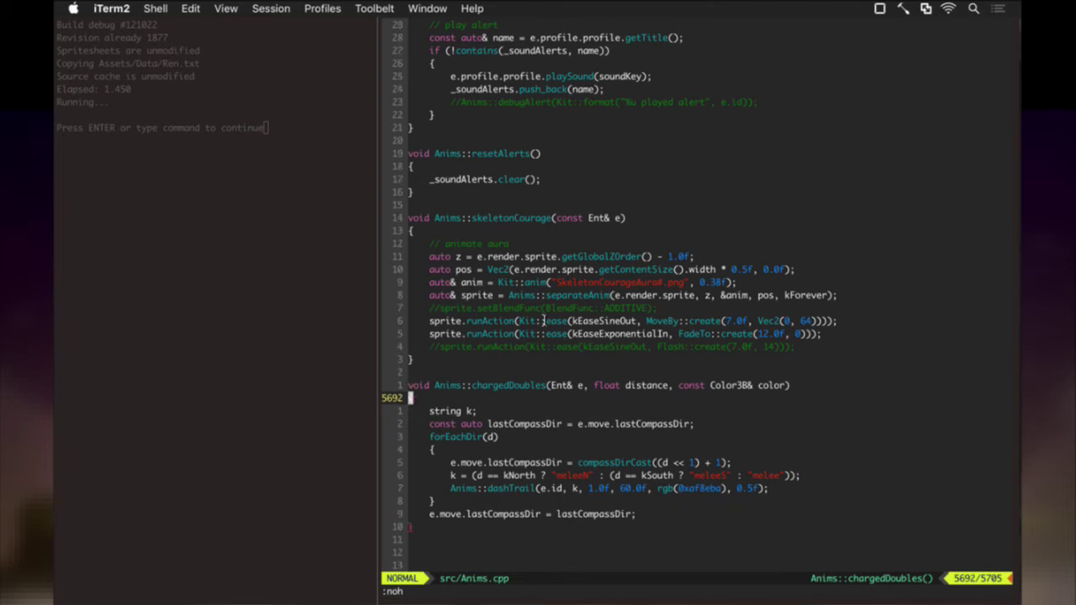
pyautogui.press('j')
pyautogui.press('j')
pyautogui.press('j')
pyautogui.press('j')
pyautogui.press('j')
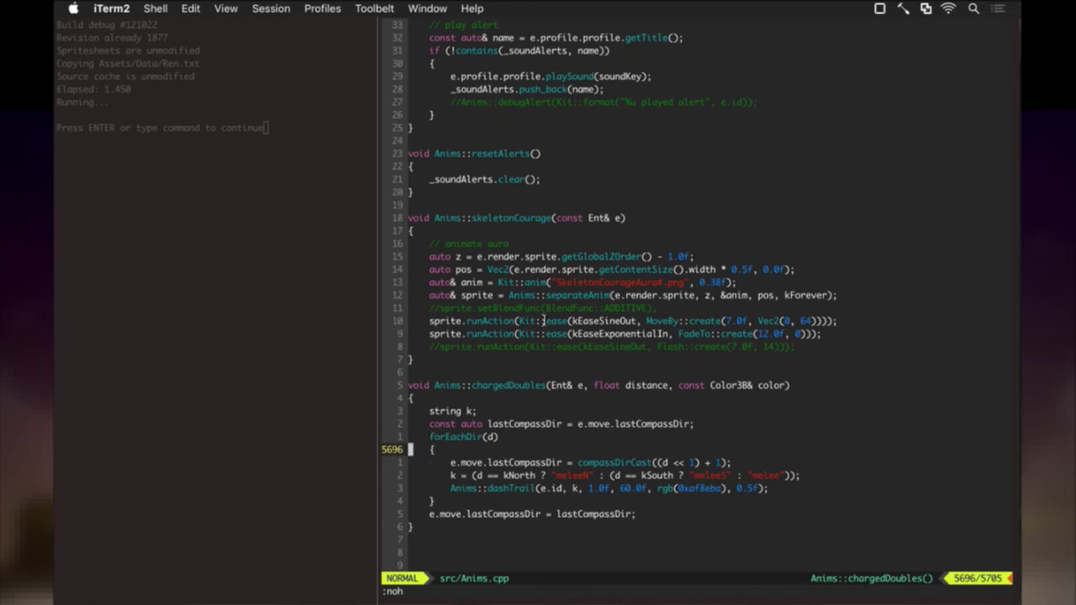
pyautogui.press('j')
pyautogui.press('j')
pyautogui.press('w')
pyautogui.press('w')
pyautogui.press('w')
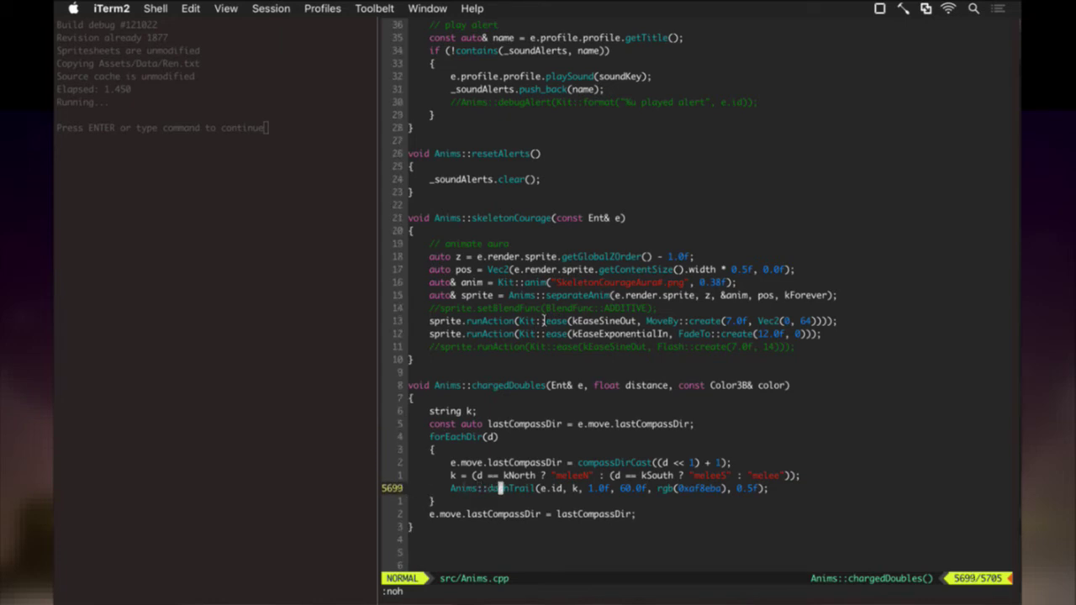
# Check the parameter list in the dashTrail definition and return to its call in chargedDoubles
pyautogui.hotkey('ctrl', ']')
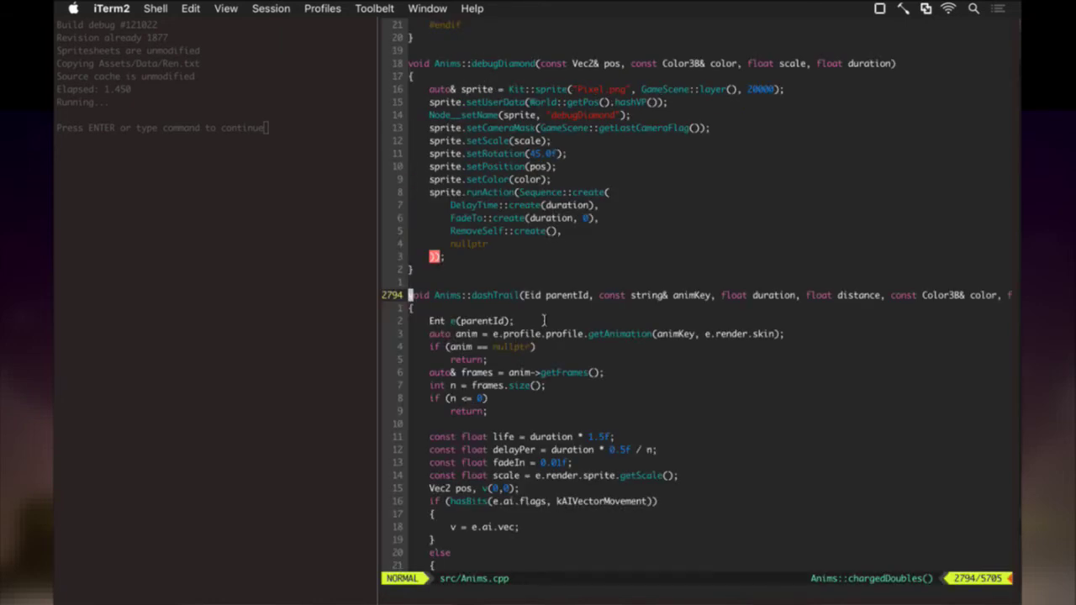
pyautogui.press('j')
pyautogui.press('k')
pyautogui.press('$')
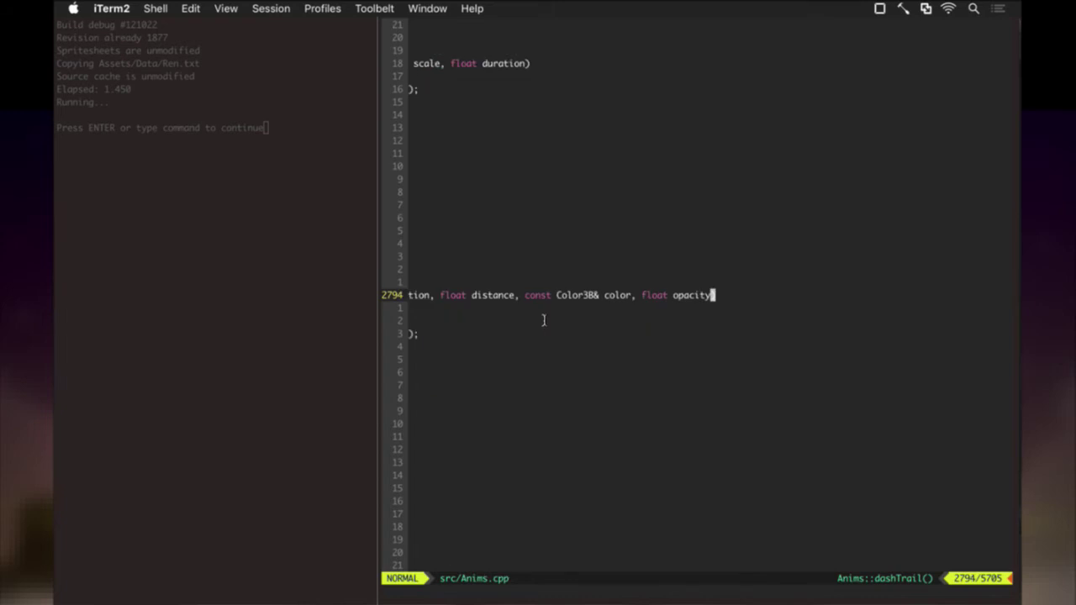
pyautogui.press('j')
pyautogui.hotkey('ctrl', 'o')
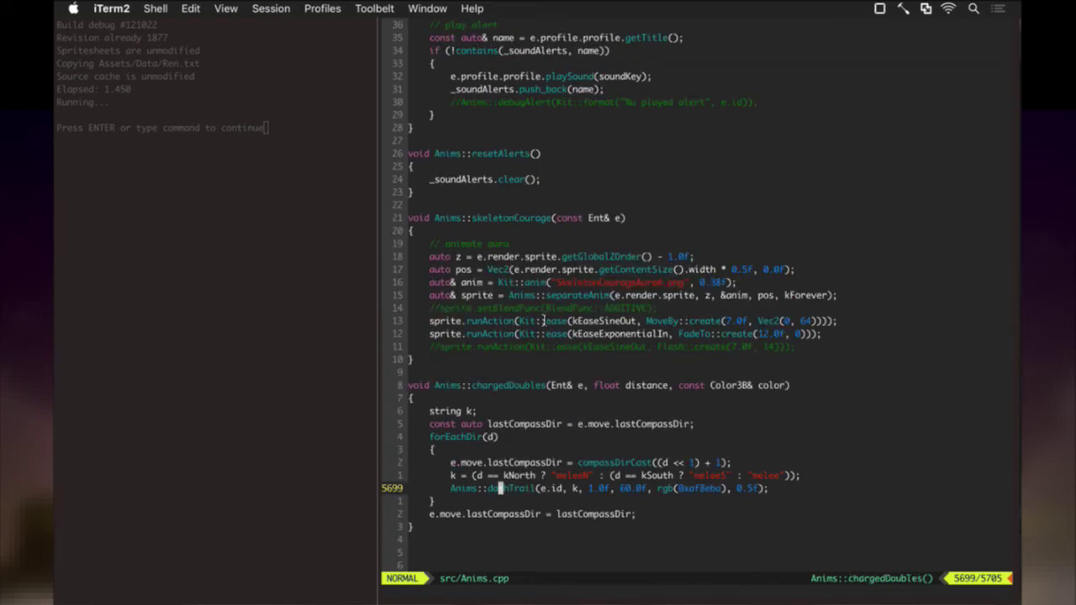
pyautogui.press('j')
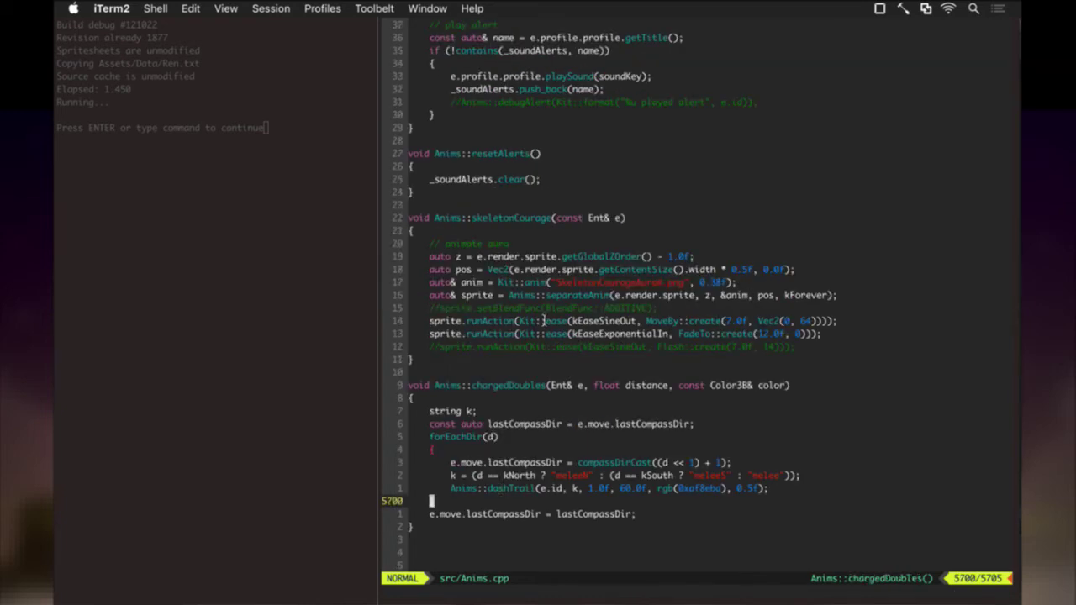
pyautogui.press('k')
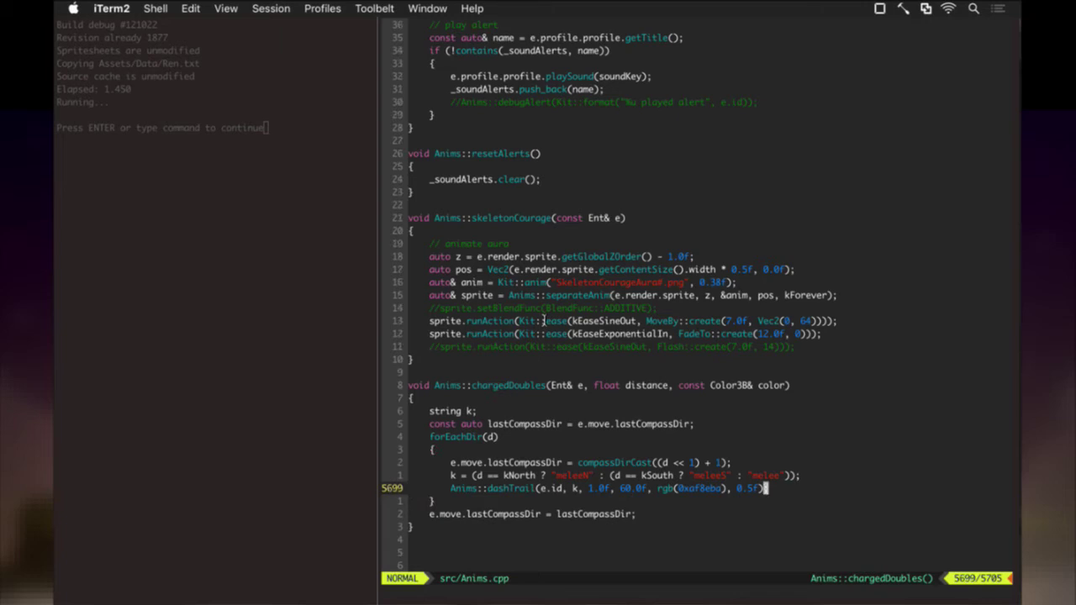
pyautogui.press('\\')
pyautogui.press('t')
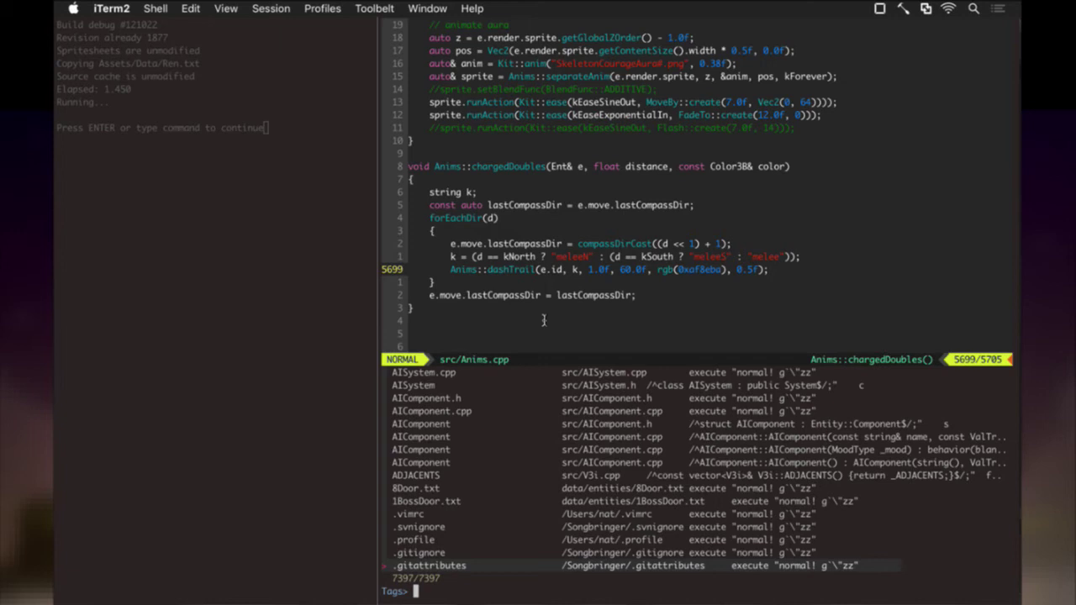
pyautogui.press('Escape')
# Set the opacity argument of the dashTrail call in chargedDoubles to 0.0f and save Anims.cpp
pyautogui.press('j')
pyautogui.press('0')
pyautogui.press('k')
pyautogui.press('$')
pyautogui.press('h')
pyautogui.press('h')
pyautogui.press('h')
pyautogui.write('r0')
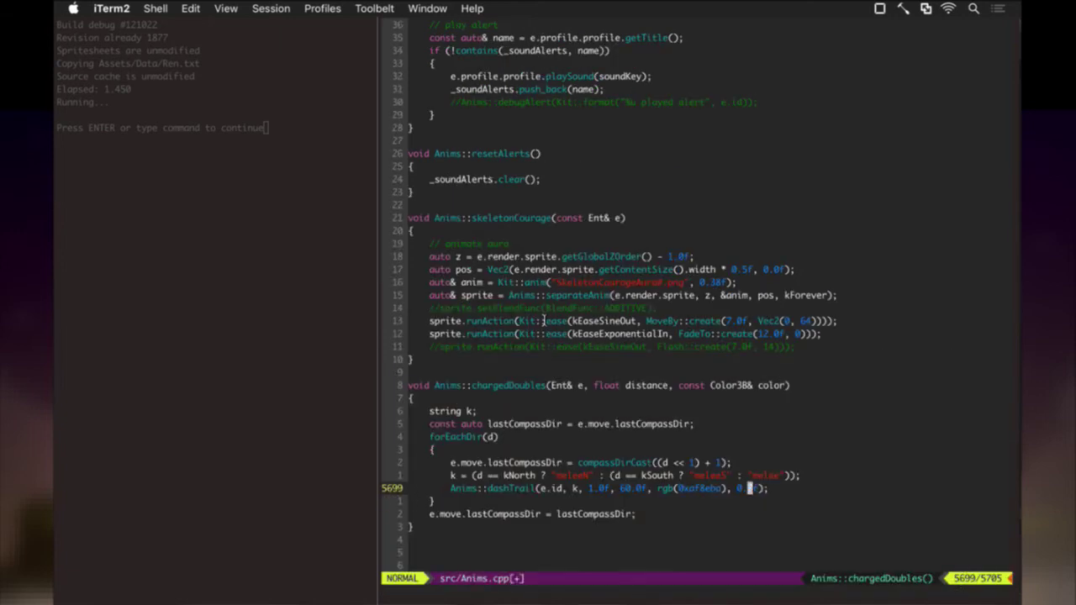
pyautogui.write(':w')
pyautogui.press('Return')
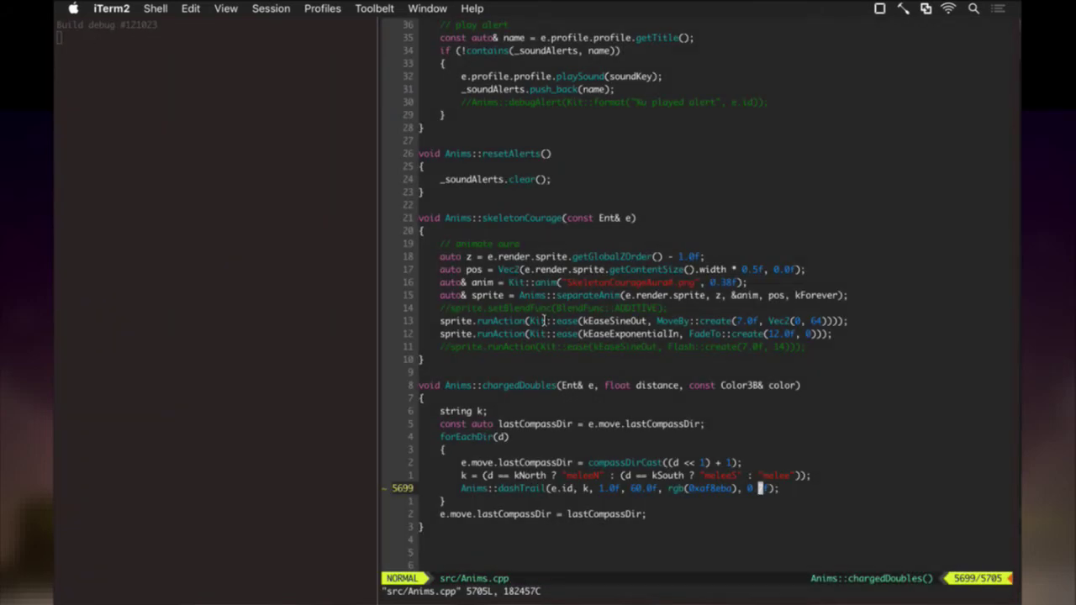
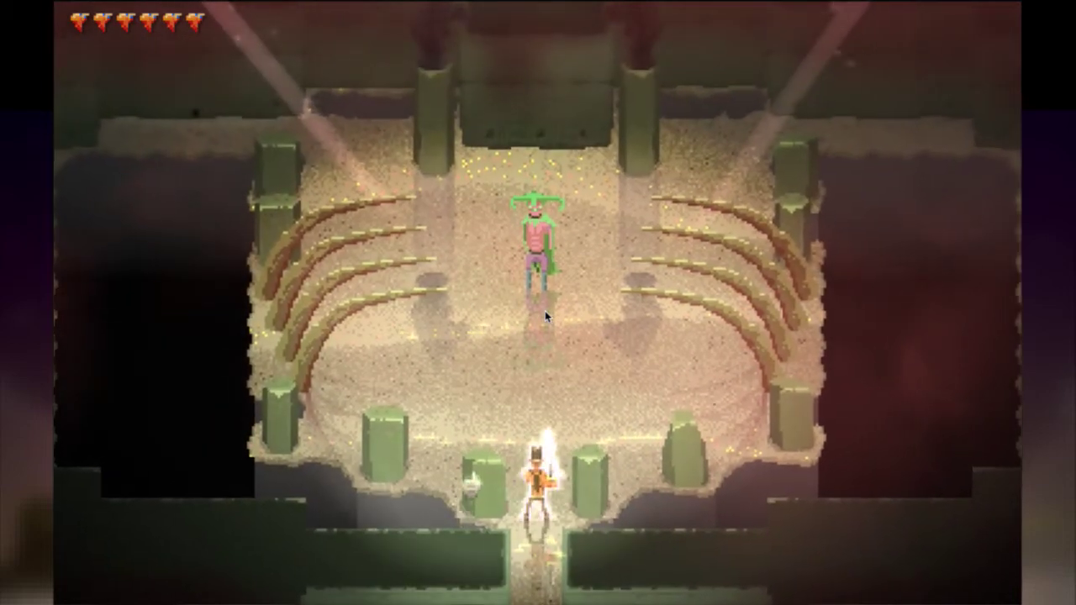
# Play-test the charged sword attack against the horned boss in the arena and lower the system volume
pyautogui.press('XF86AudioLowerVolume')
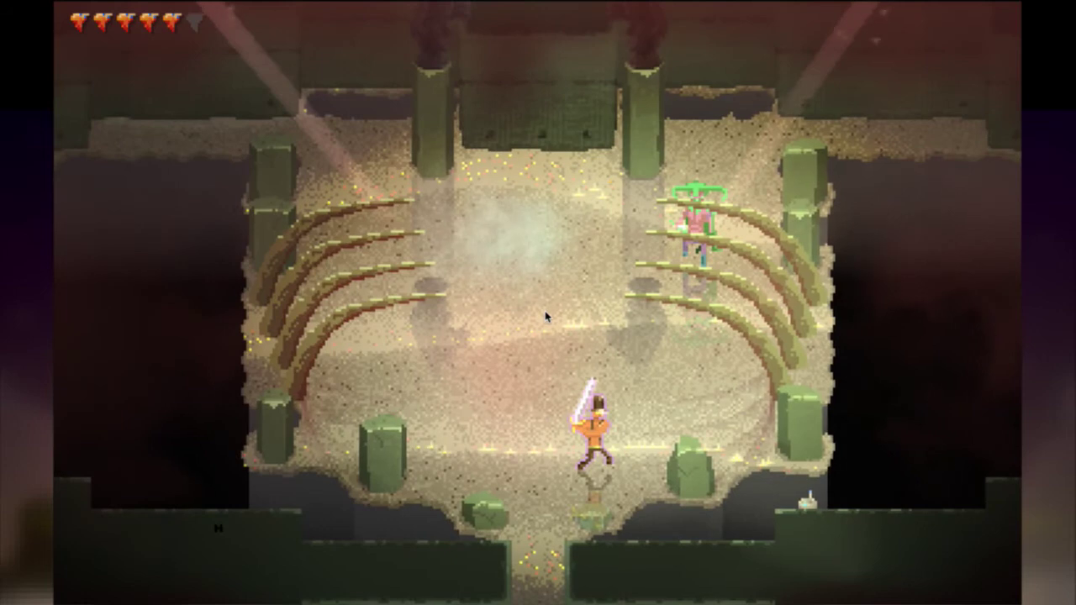
pyautogui.press('Left')
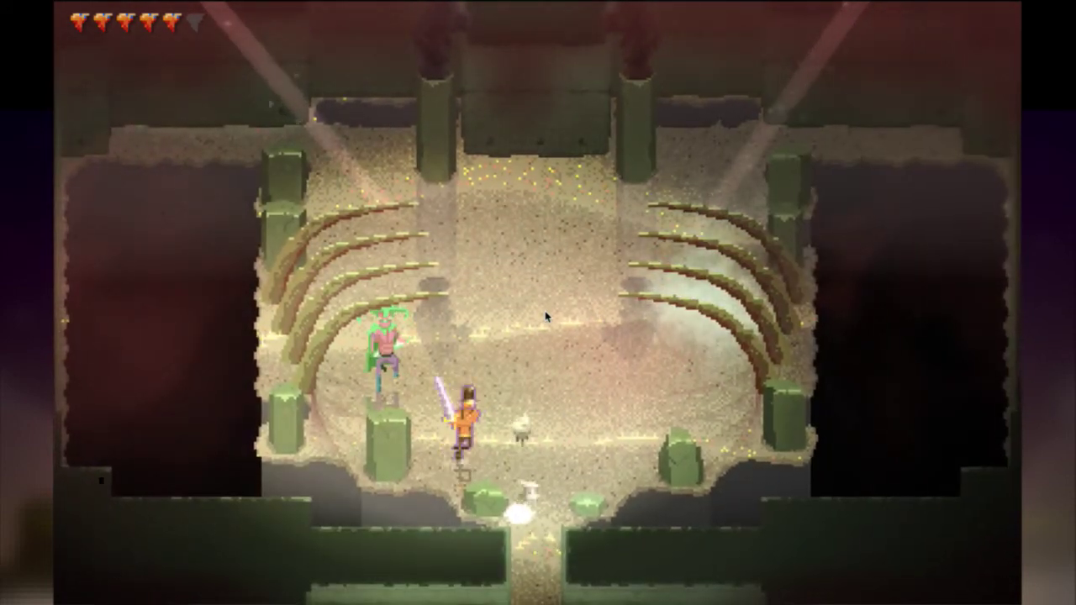
pyautogui.press('d')
pyautogui.press('d')
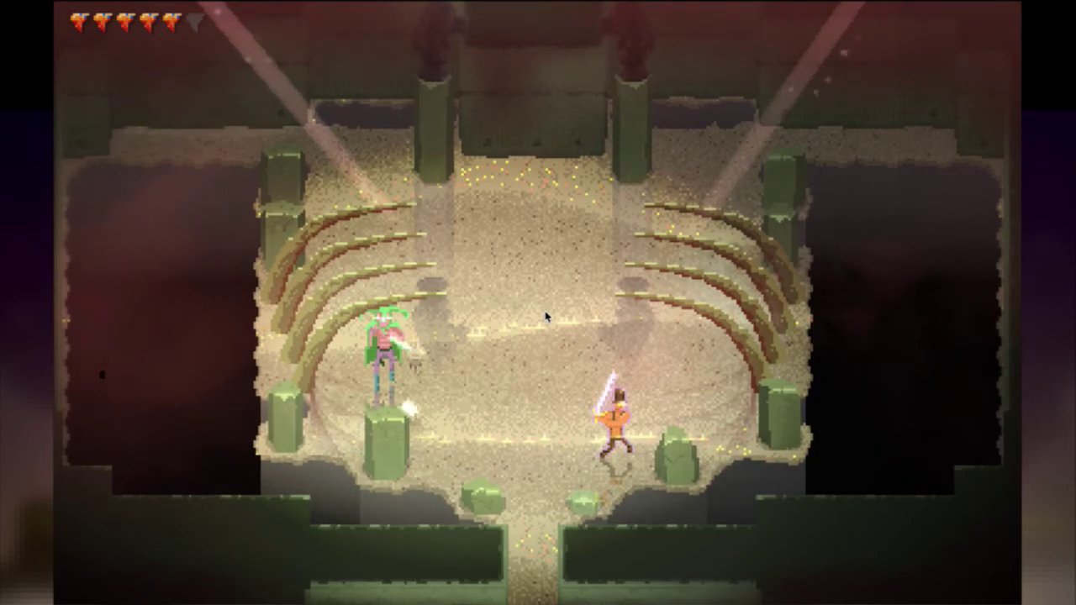
pyautogui.press('XF86AudioLowerVolume')
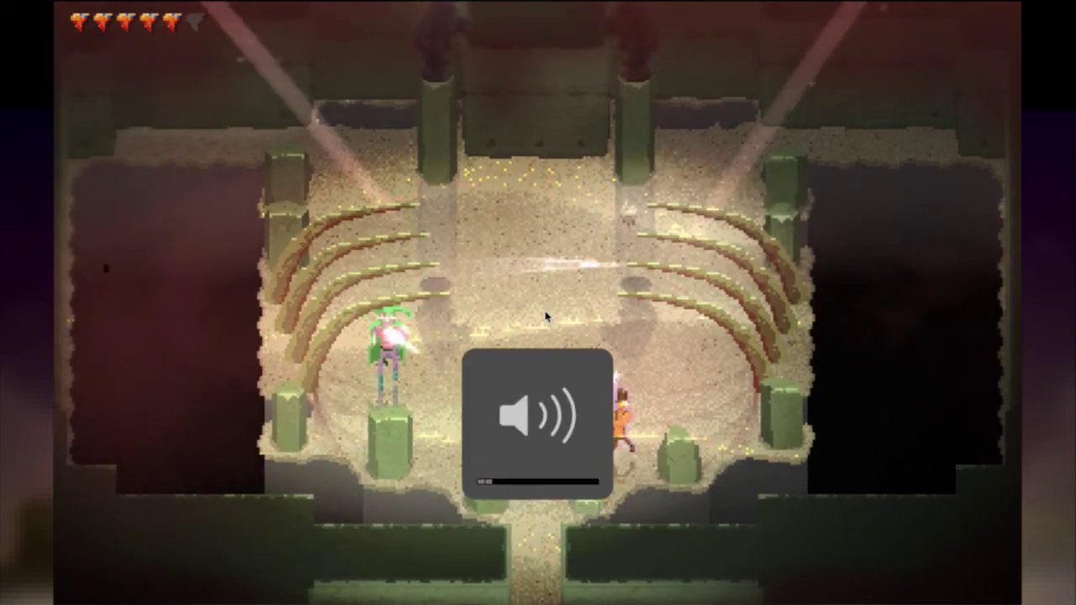
pyautogui.press('a')
pyautogui.click(546, 316)
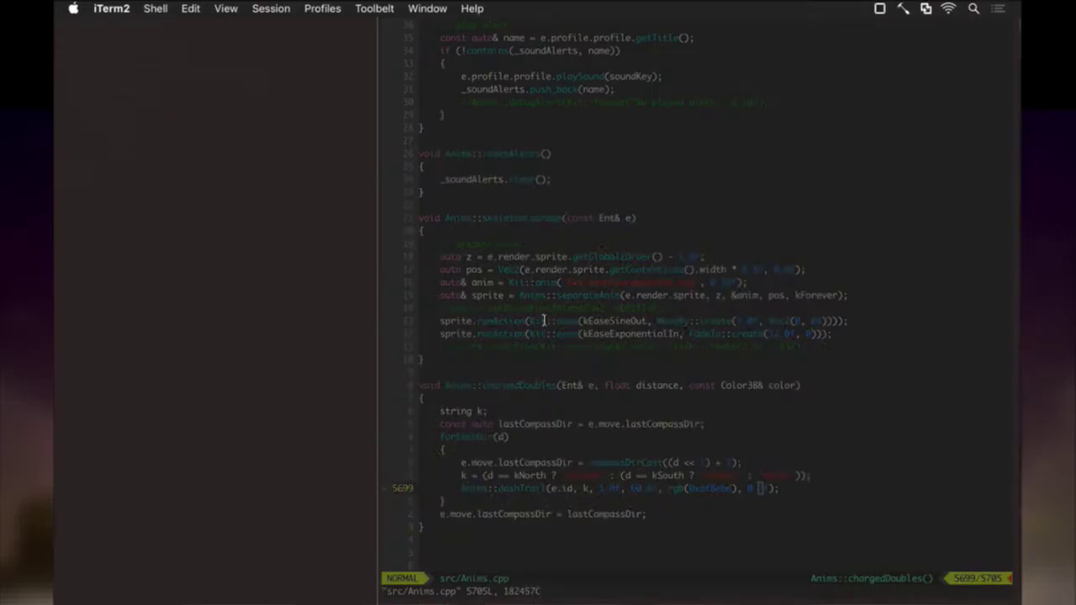
pyautogui.press('j')
pyautogui.press('k')
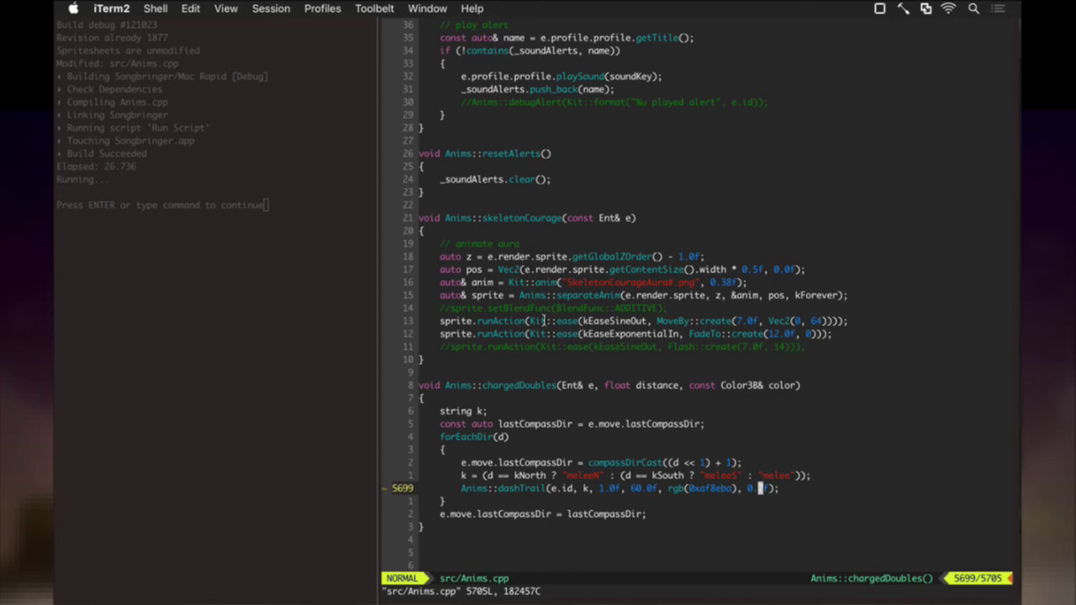
# Add a "p 0" line above the "p 0,2,-32" entry in Saves.txt, save it, and return to Anims.cpp
pyautogui.press('super+grave')
pyautogui.press('j')
pyautogui.press('j')
pyautogui.press('j')
pyautogui.press('j')
pyautogui.press('j')
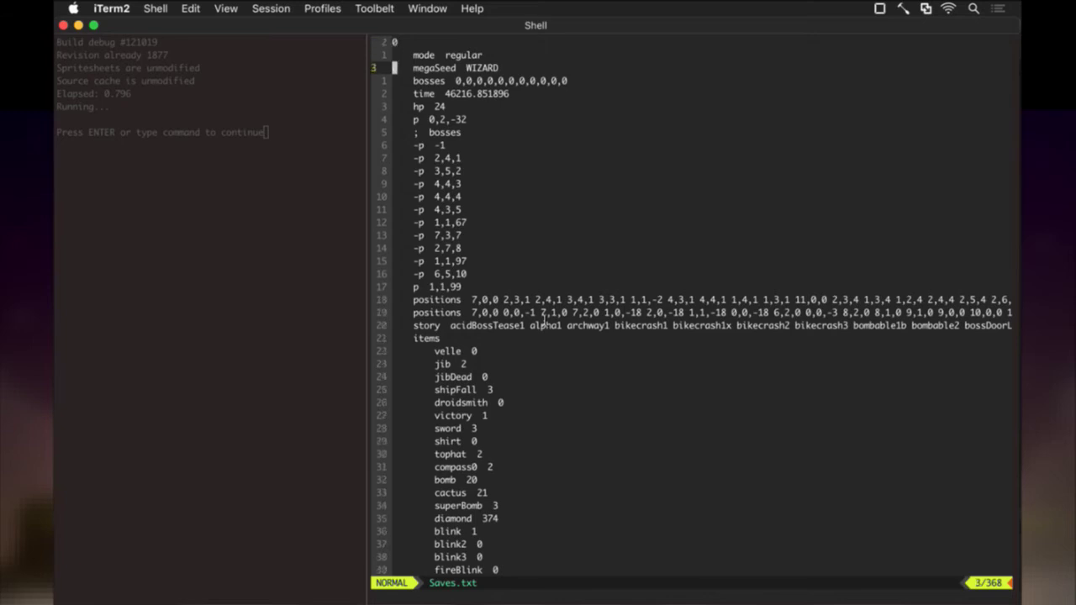
pyautogui.write('op')
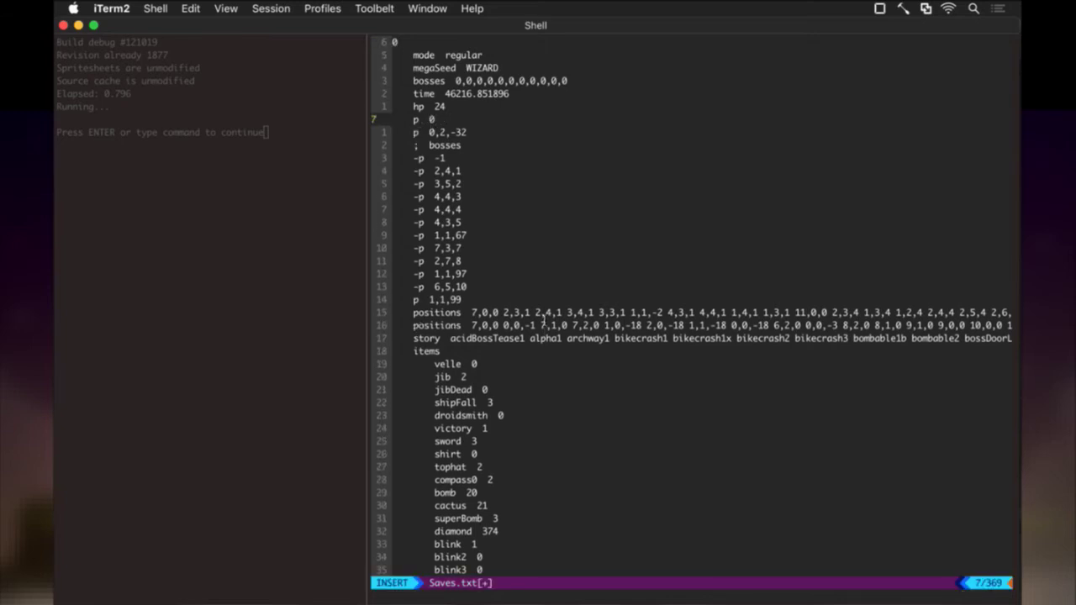
pyautogui.press('Escape')
pyautogui.write(':w')
pyautogui.press('Return')
pyautogui.press('super+grave')
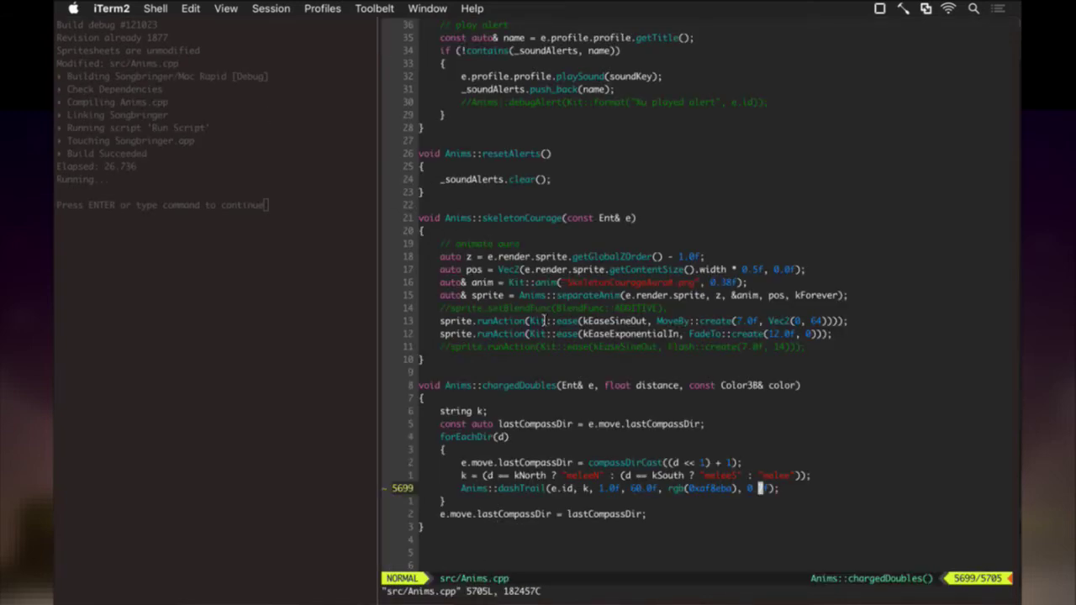
# Set the opacity argument of the dashTrail call in chargedDoubles to 0.9f, save Anims.cpp, and build and run the game
pyautogui.write('r9:w')
pyautogui.press('Return')
pyautogui.press('super+r')
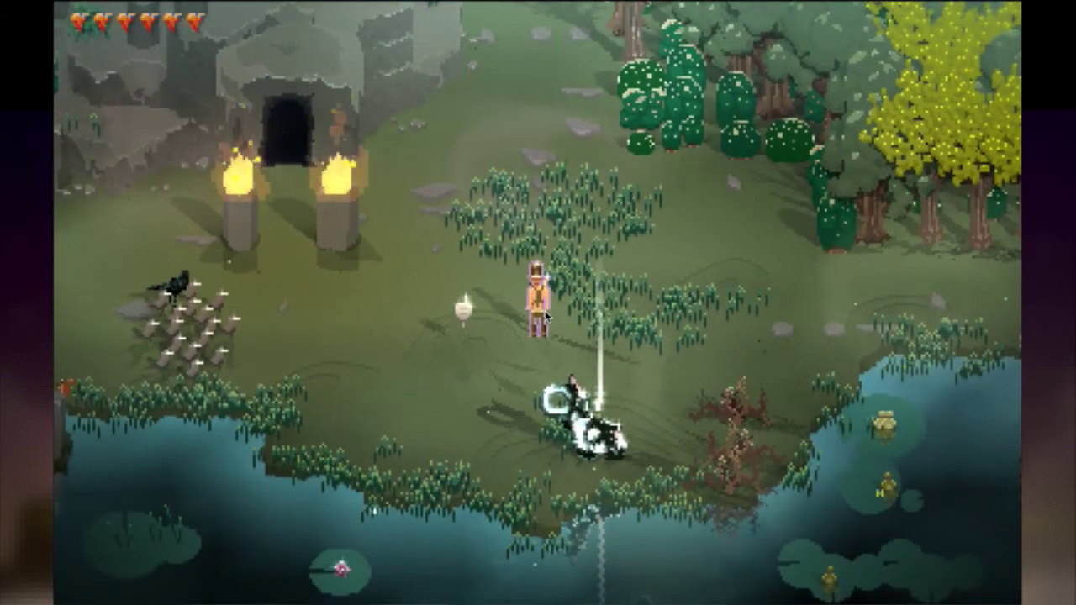
# Play-test the charged sword attack and its doubles while moving Ren from the lakeside start through the overworld
pyautogui.press('space')
pyautogui.press('space')
pyautogui.press('space')
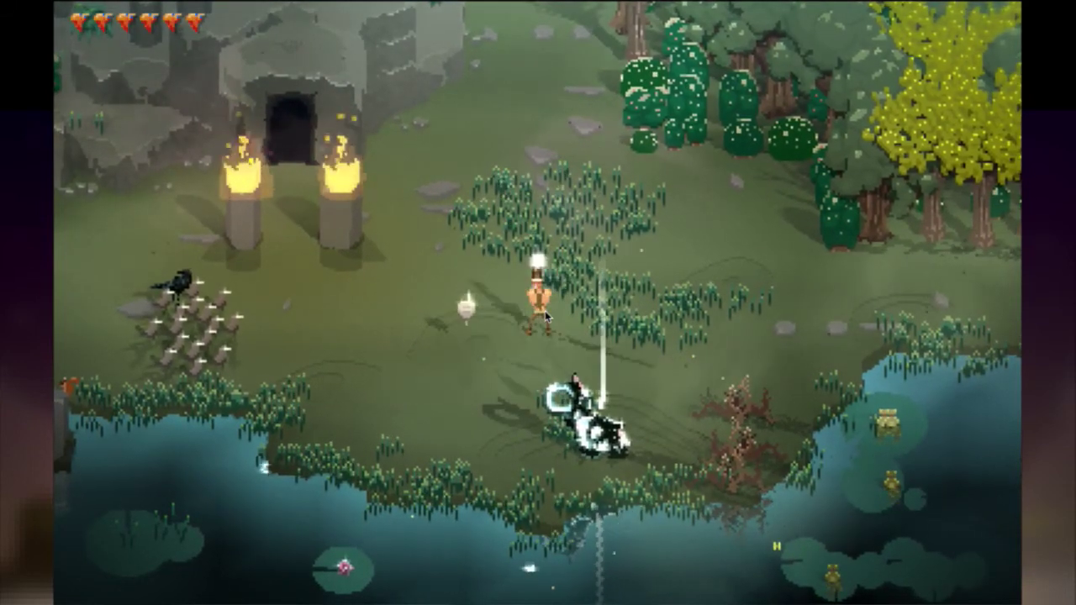
pyautogui.press('Left')
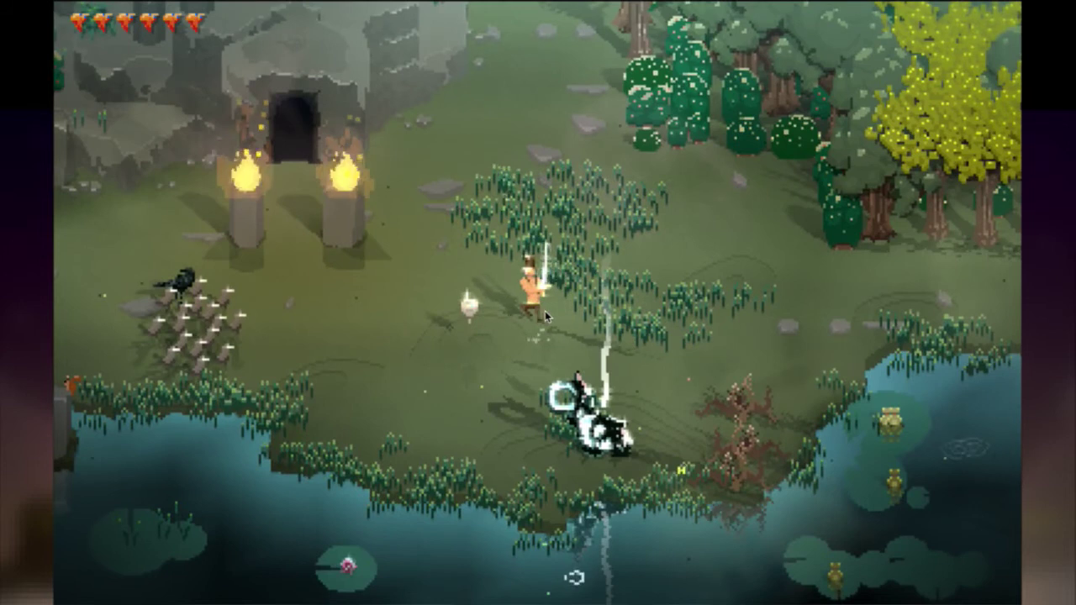
pyautogui.press('space')
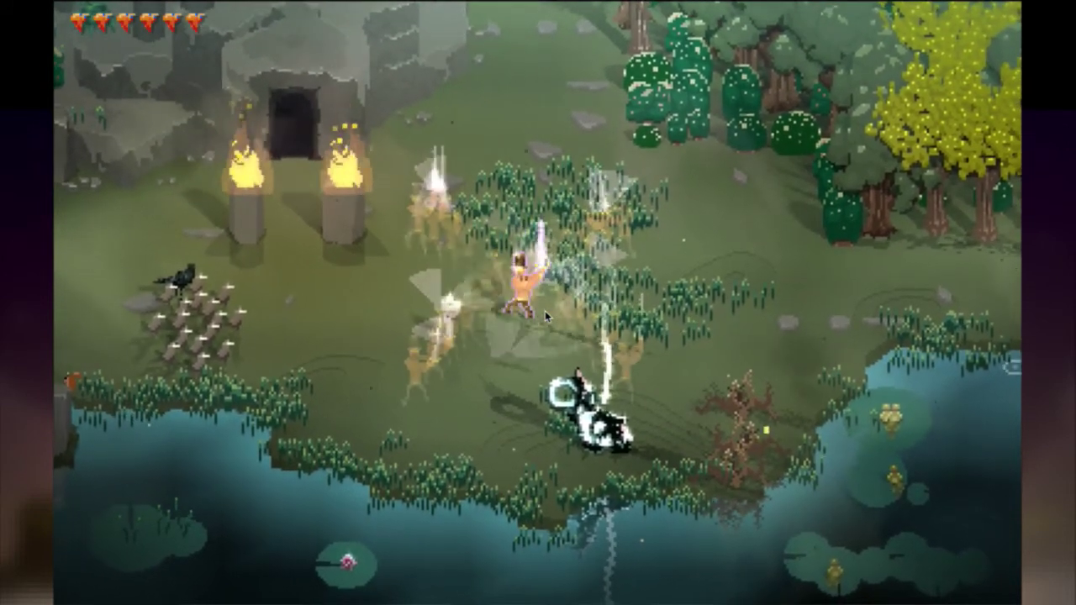
pyautogui.press('Up')
pyautogui.press('Right')
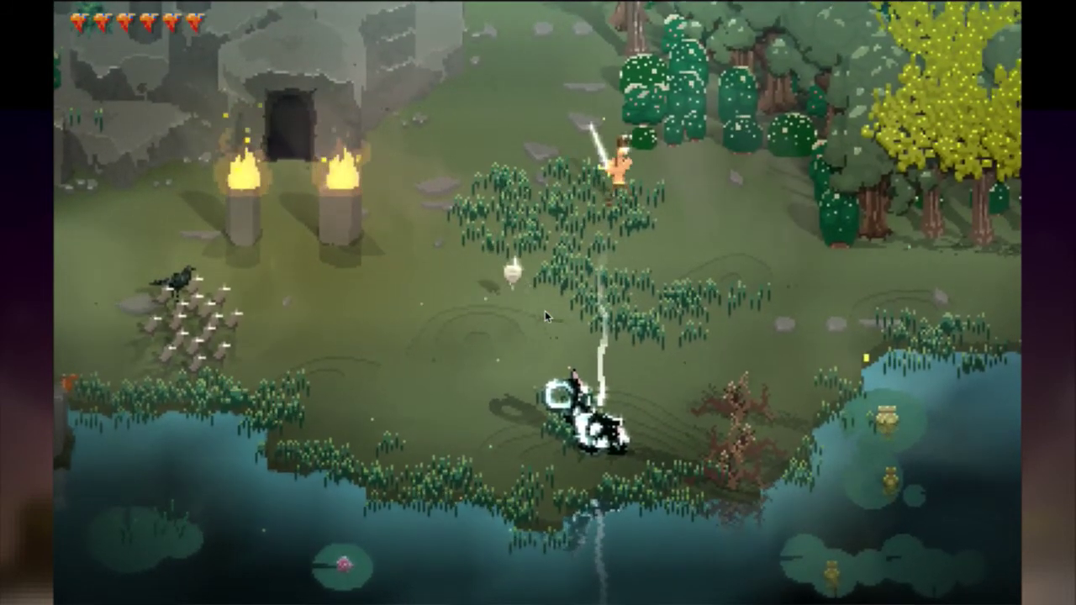
pyautogui.press('space')
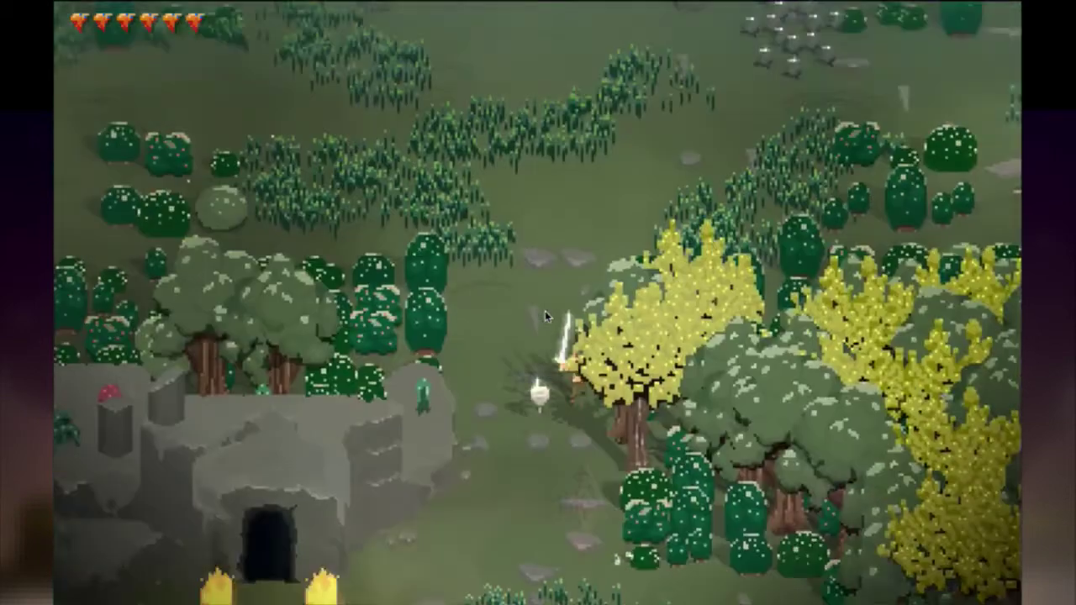
pyautogui.press('Right')
pyautogui.press('space')
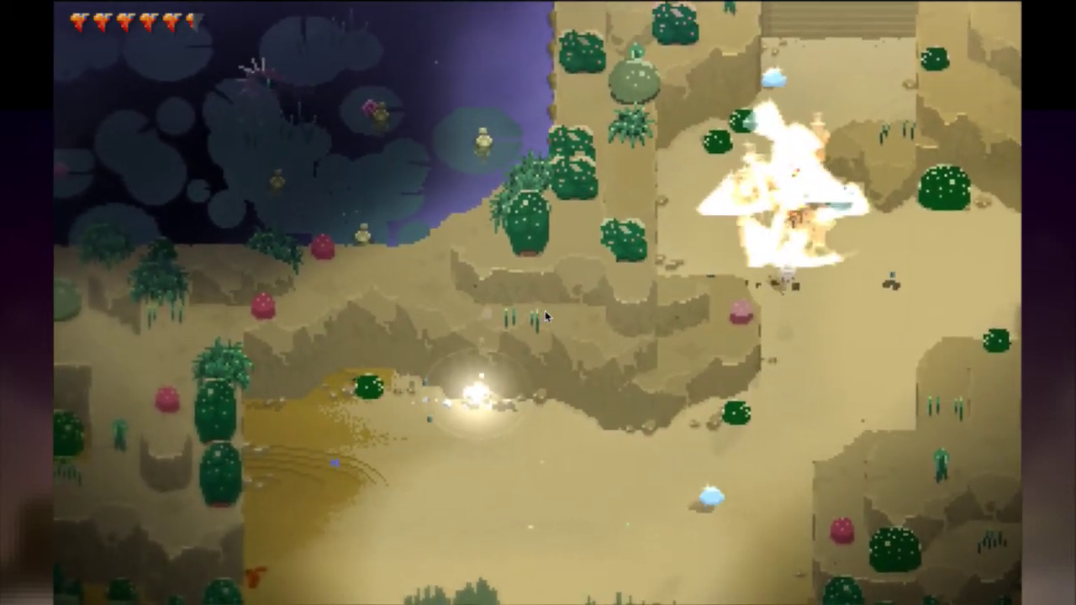
# Set the opacity argument of the dashTrail call in chargedDoubles to 0.8f, save Anims.cpp, and rebuild the game
pyautogui.press('super+Tab')
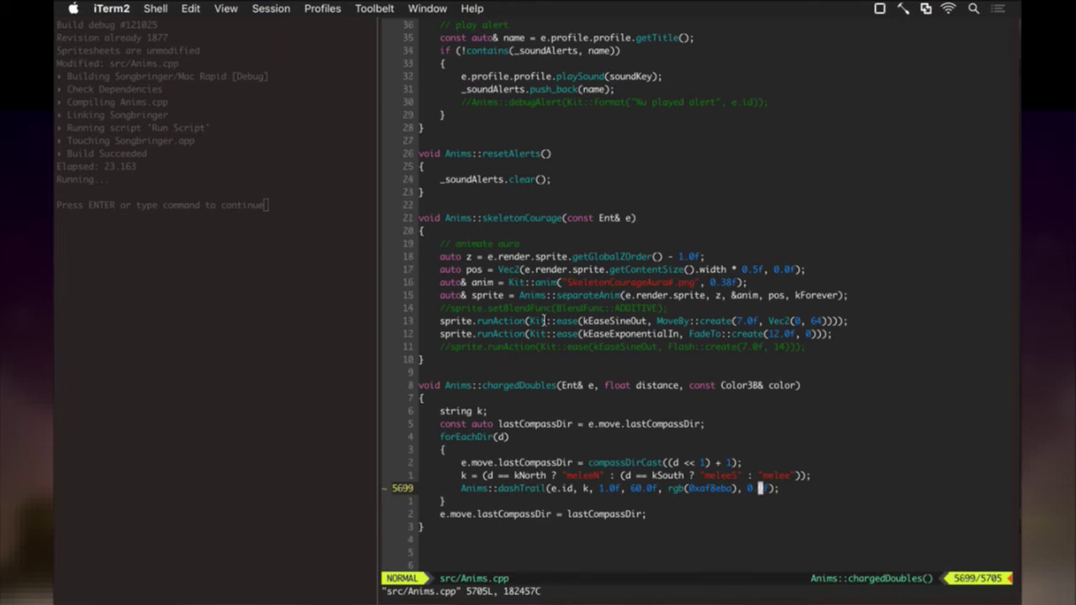
pyautogui.press('x')
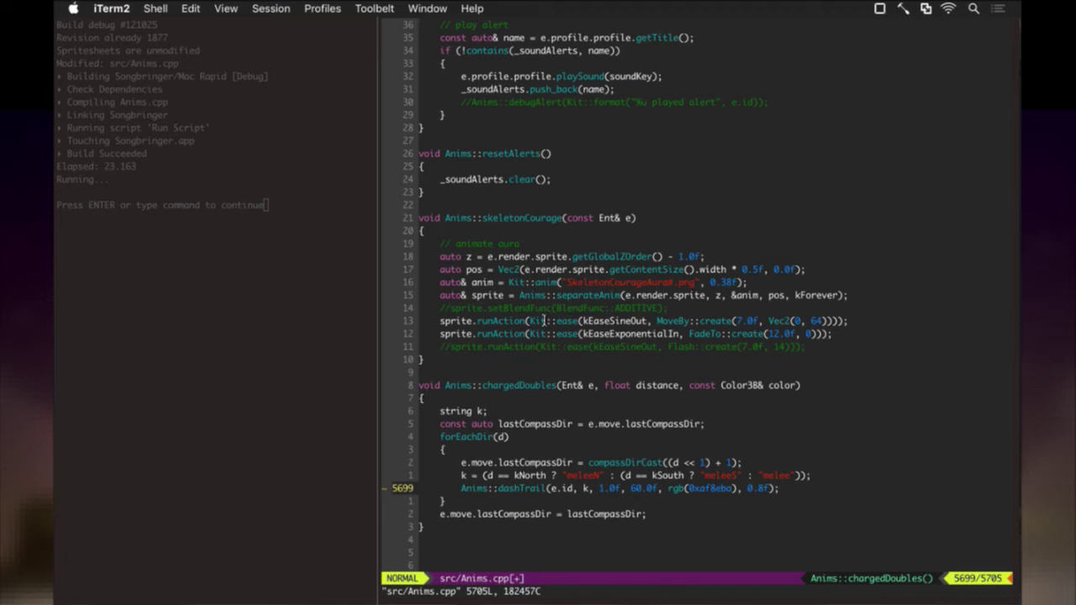
pyautogui.press('u')
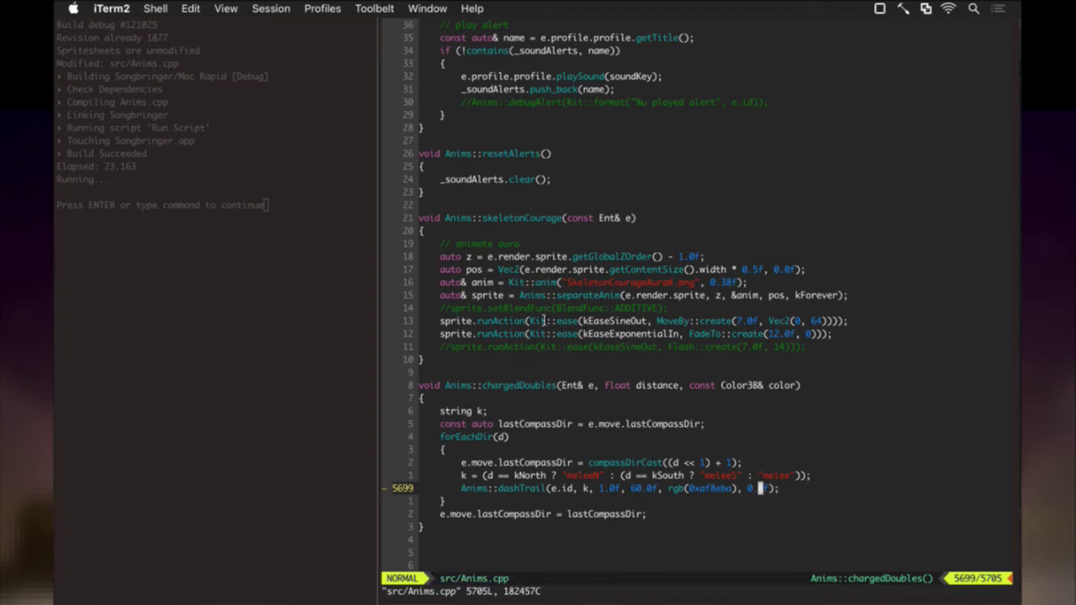
pyautogui.write(':up')
pyautogui.press('Return')
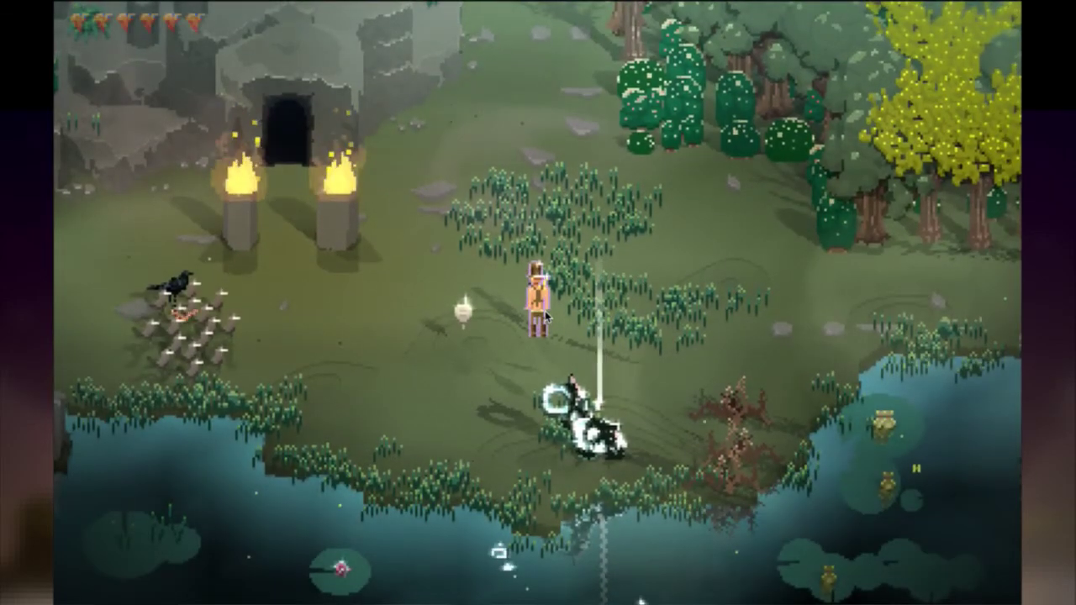
pyautogui.press('super+Tab')
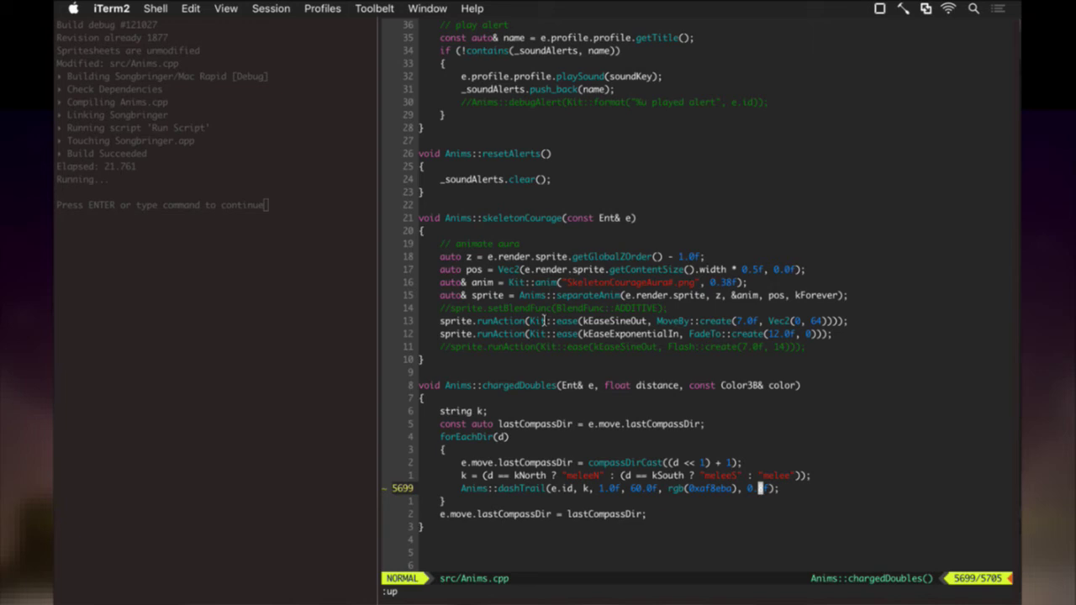
# Run the game, play-test the charged sword attack and its doubles from the lakeside up to the statues, and quit
pyautogui.press('alt+super+Left')
pyautogui.press('Return')
pyautogui.press('alt+super+Right')
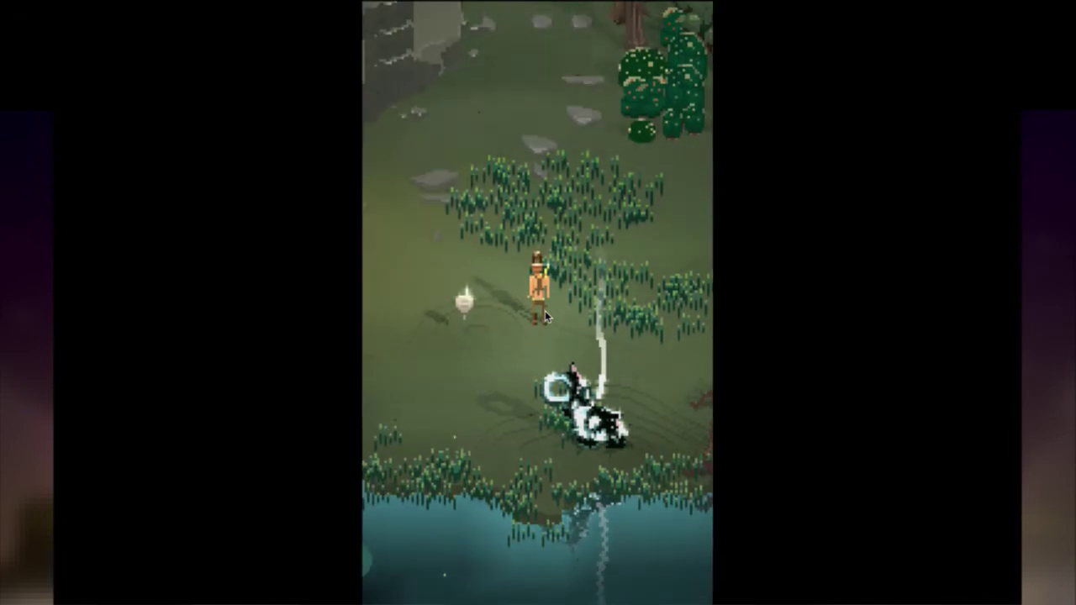
pyautogui.press('space')
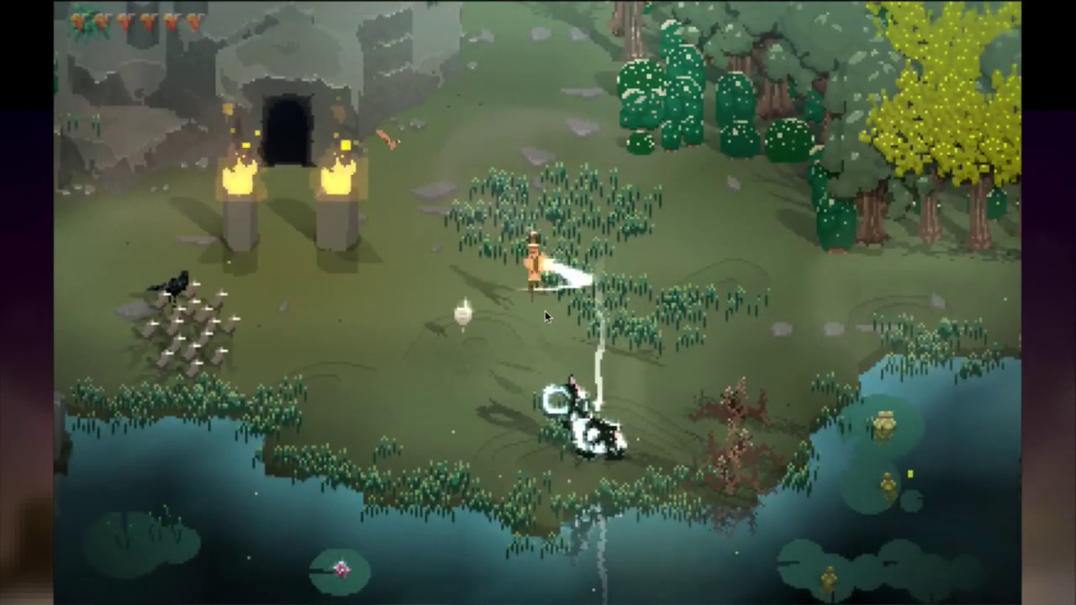
pyautogui.press('space')
pyautogui.press('Up')
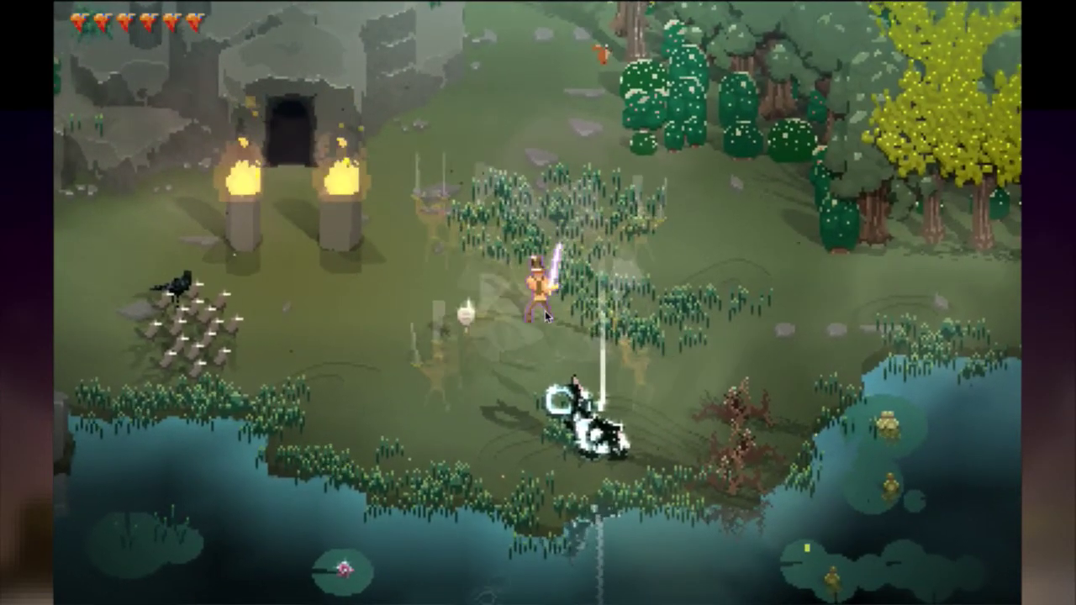
pyautogui.press('Up')
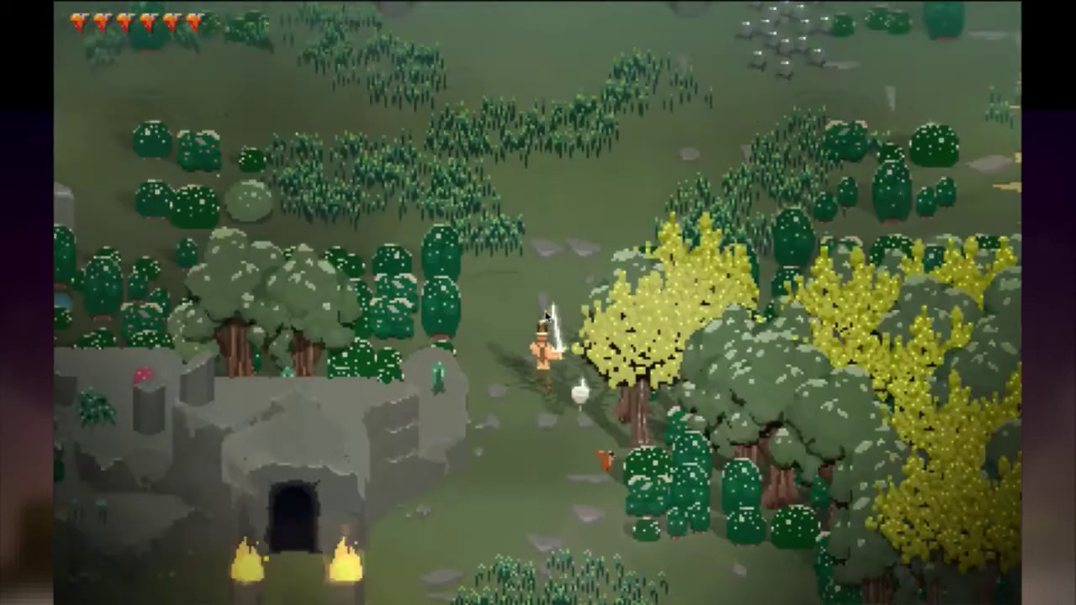
pyautogui.press('Left')
pyautogui.press('space')
pyautogui.press('space')
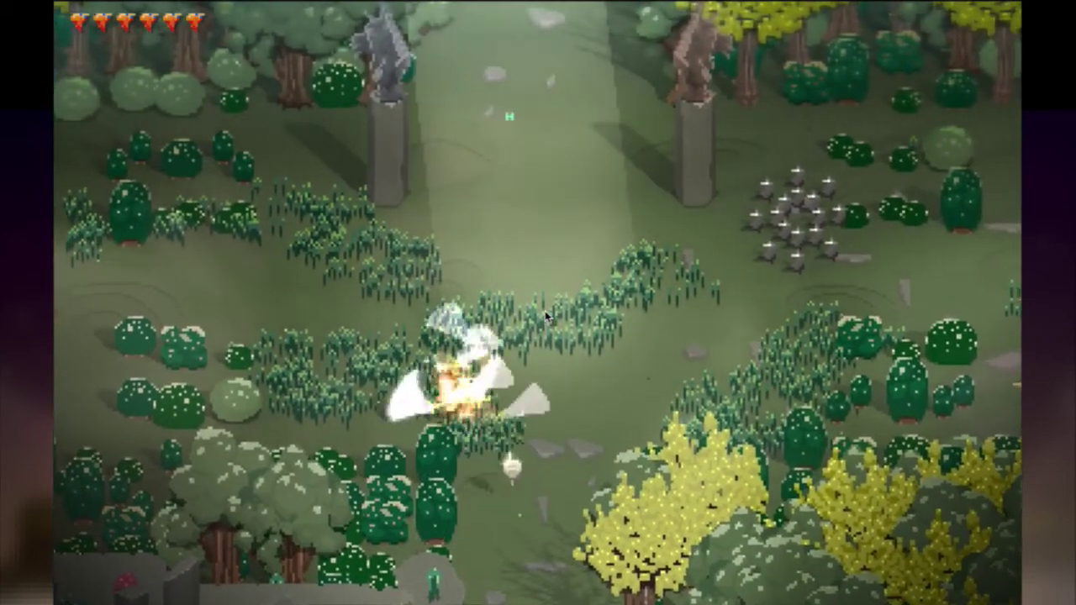
pyautogui.press('Left')
pyautogui.press('Right')
pyautogui.press('space')
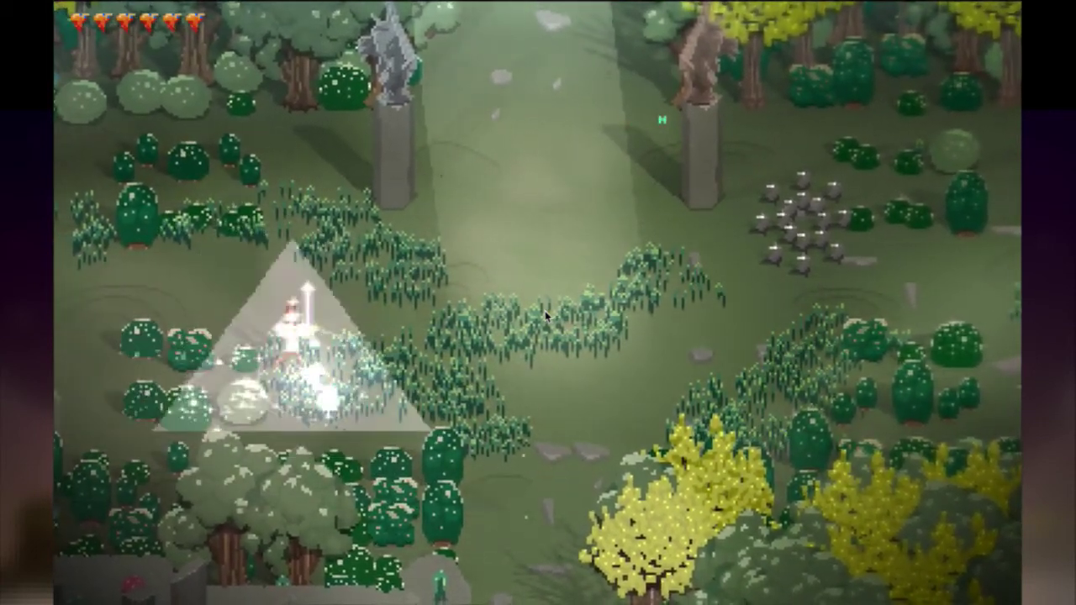
pyautogui.press('Right')
pyautogui.press('space')
pyautogui.press('super+q')
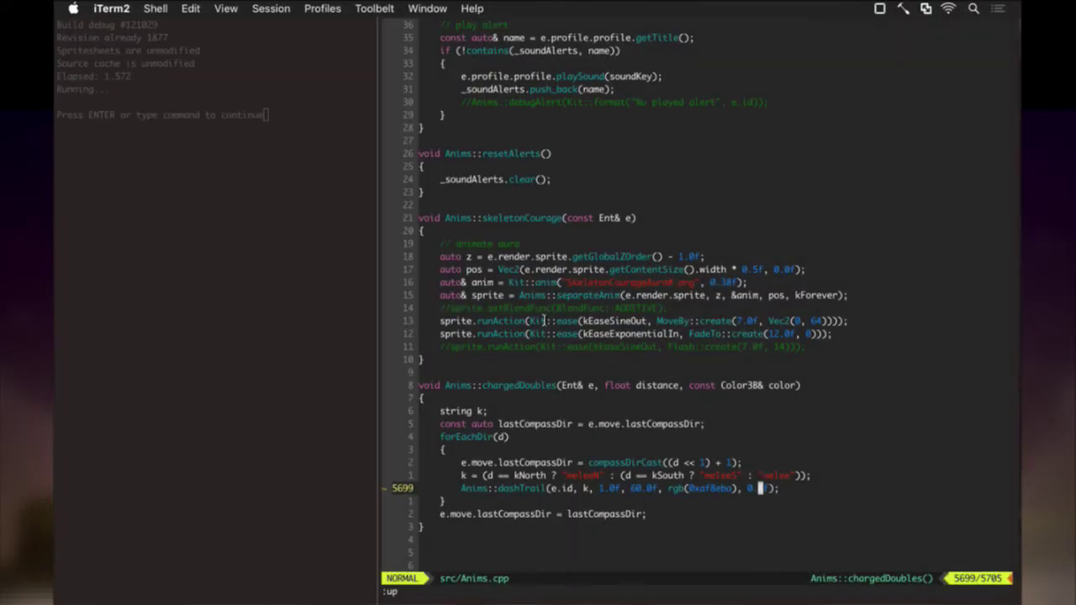
# Set the opacity argument of the dashTrail call in chargedDoubles to 0.5f, save Anims.cpp, and rebuild and run the game
pyautogui.press('r')
pyautogui.write('5:w')
pyautogui.press('Return')
pyautogui.write(':up')
pyautogui.press('Return')
pyautogui.press('super+alt+Left')
pyautogui.press('Return')
pyautogui.press('super+alt+Right')
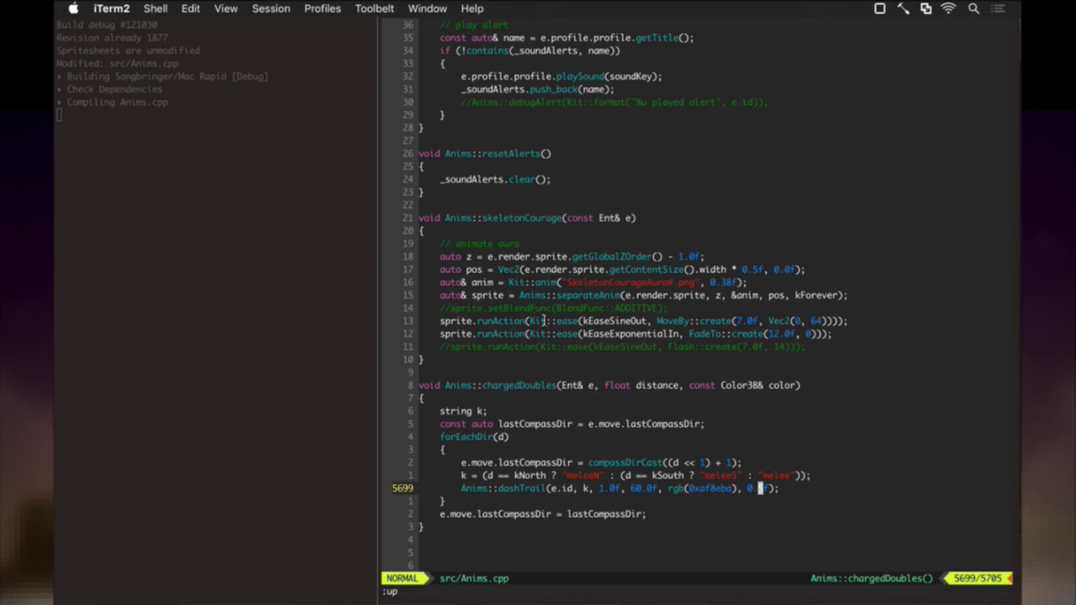
pyautogui.press('j')
pyautogui.press('k')
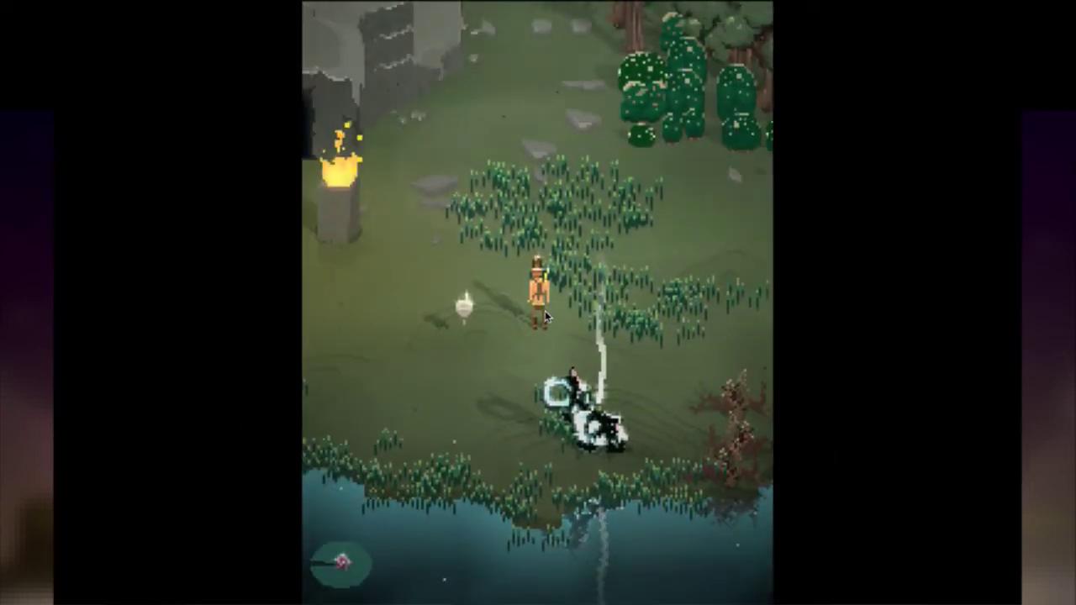
# Play-test the charged sword attack in several directions on the grass near the lakeside start, and quit the game
pyautogui.press('Up')
pyautogui.press('space')
pyautogui.press('space')
pyautogui.press('w')
pyautogui.press('d')
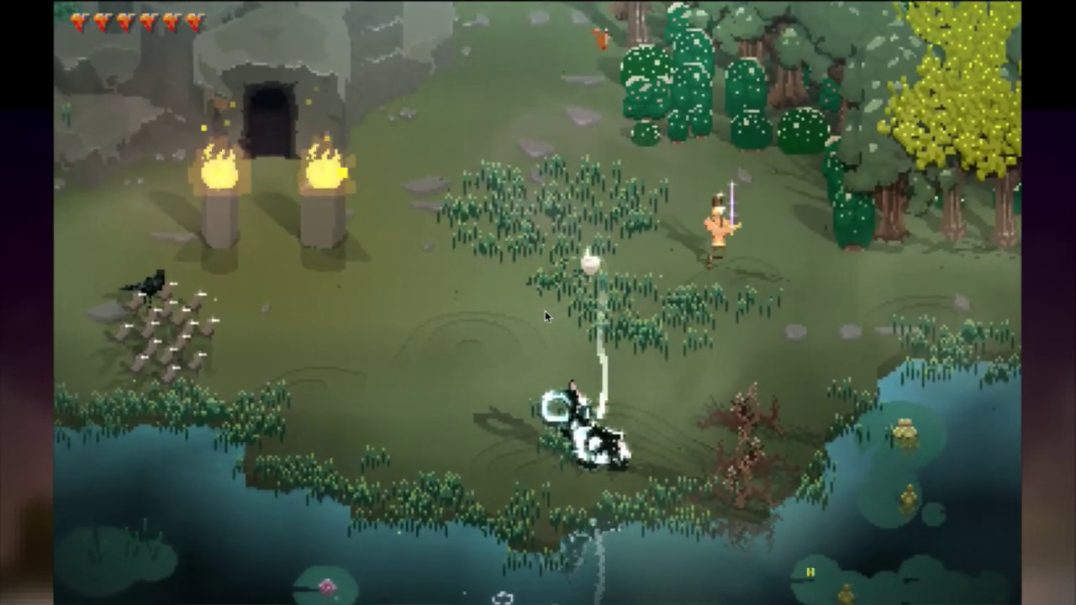
pyautogui.press('a')
pyautogui.press('space')
pyautogui.press('w')
pyautogui.press('space')
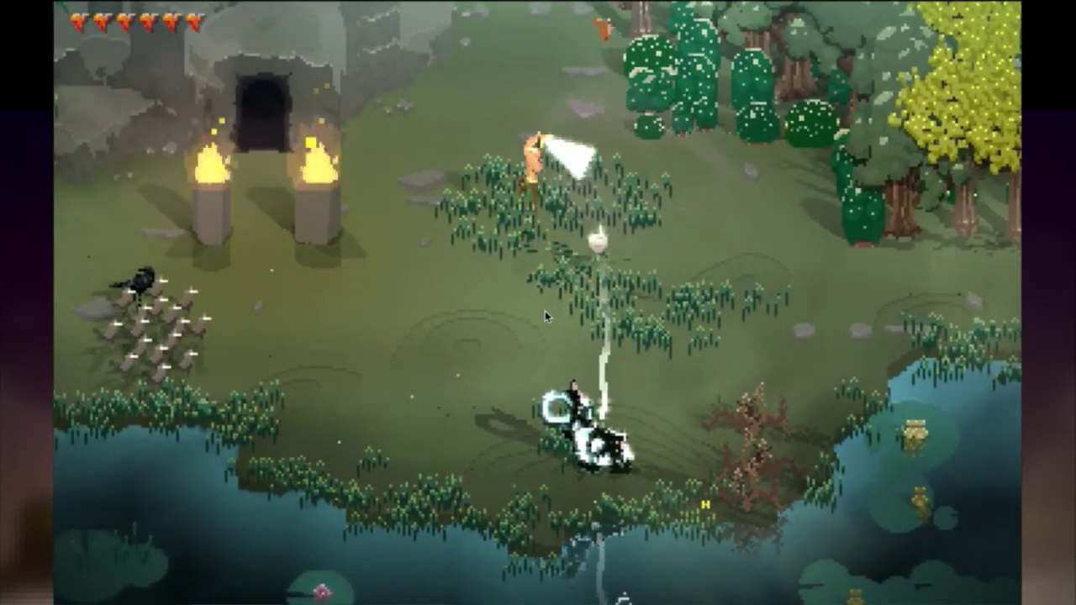
pyautogui.press('s')
pyautogui.press('a')
pyautogui.press('space')
pyautogui.press('d')
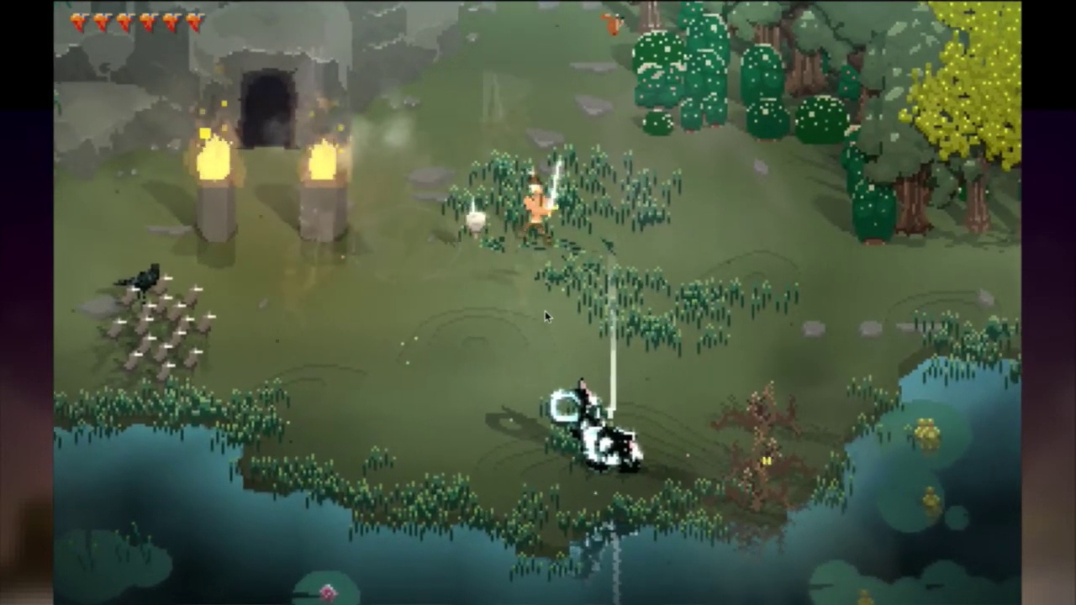
pyautogui.press('space')
pyautogui.press('d')
pyautogui.press('space')
pyautogui.press('w')
pyautogui.press('space')
pyautogui.press('s')
pyautogui.press('super+q')
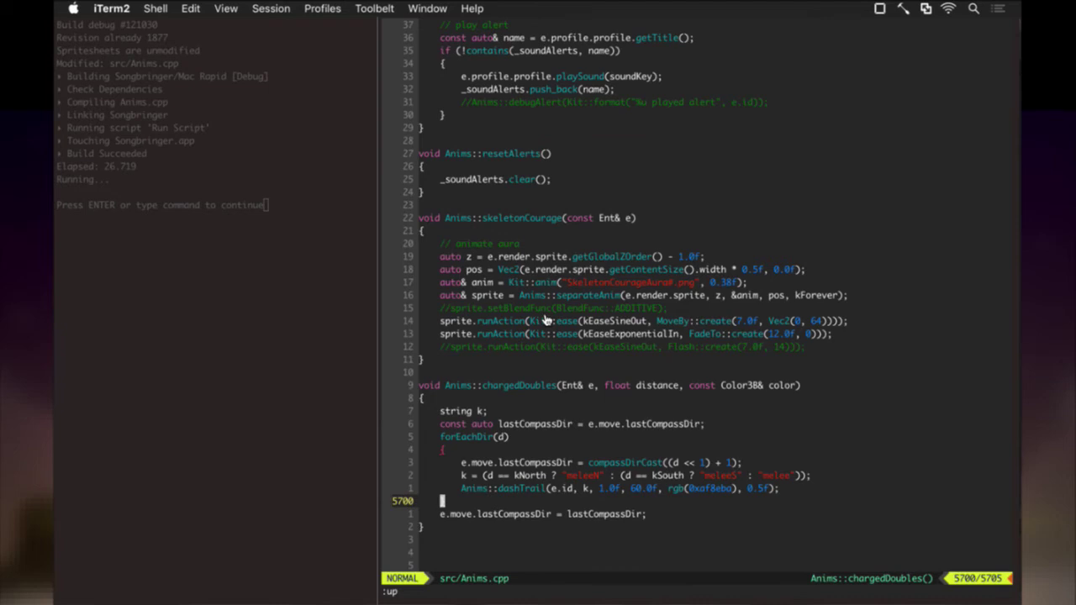
# Set the opacity argument of the dashTrail call in chargedDoubles to 0.618f, save Anims.cpp, and build and run the game
pyautogui.press('s')
pyautogui.write('618')
pyautogui.press('Escape')
pyautogui.write(':w')
pyautogui.press('Return')
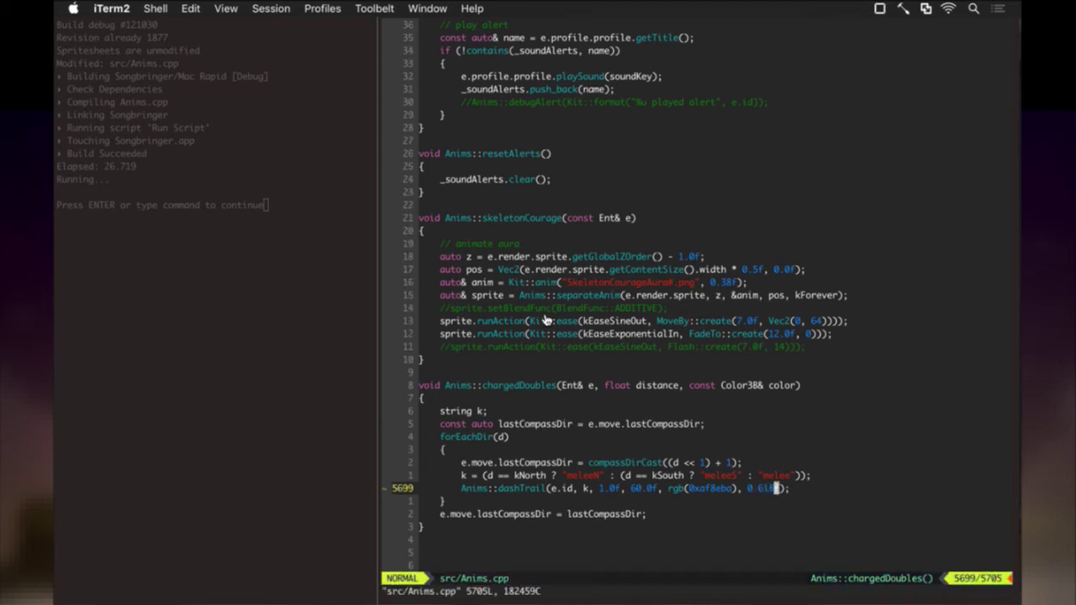
pyautogui.write(':up')
pyautogui.press('Return')
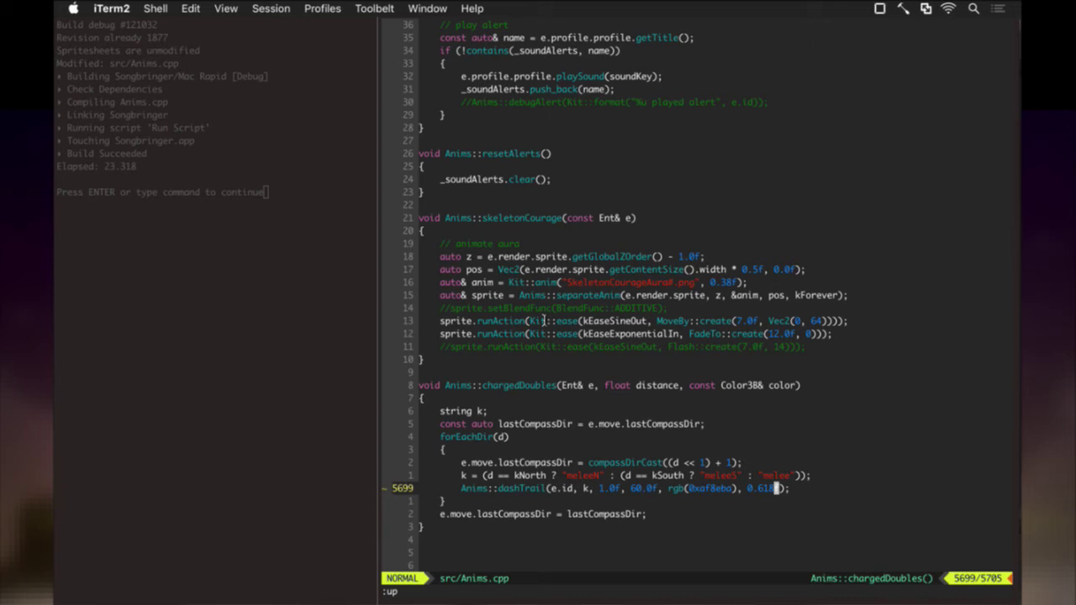
pyautogui.write(':up')
pyautogui.press('Return')
pyautogui.press('super+alt+Left')
pyautogui.press('Return')
pyautogui.press('super+alt+Right')
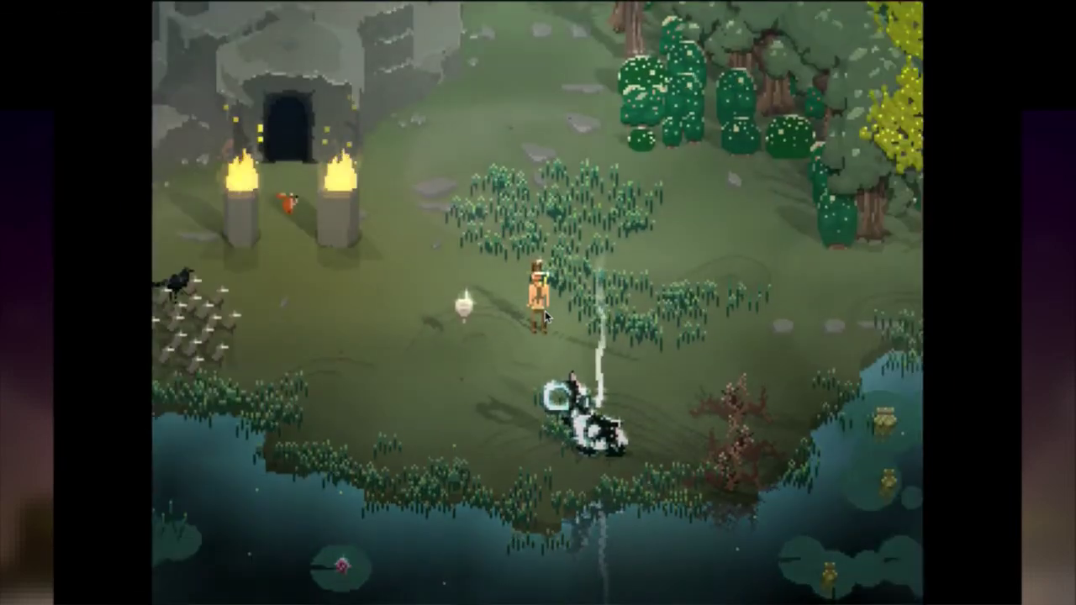
# Play-test the charged doubles by attacking around the lakeside start and along the path north to the statues
pyautogui.press('Up')
pyautogui.press('Left')
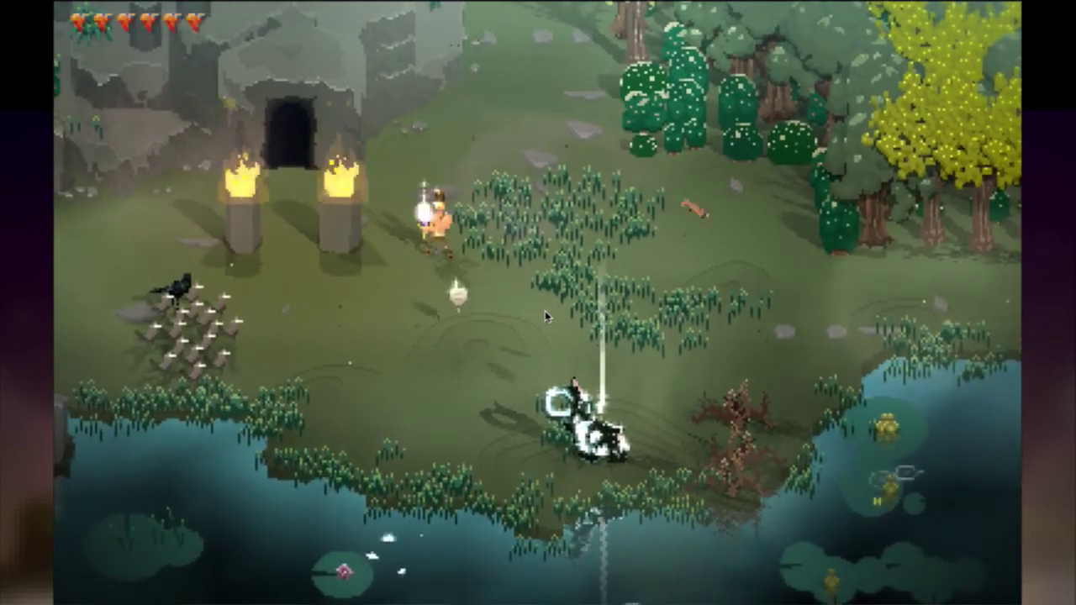
pyautogui.press('Right')
pyautogui.press('Down')
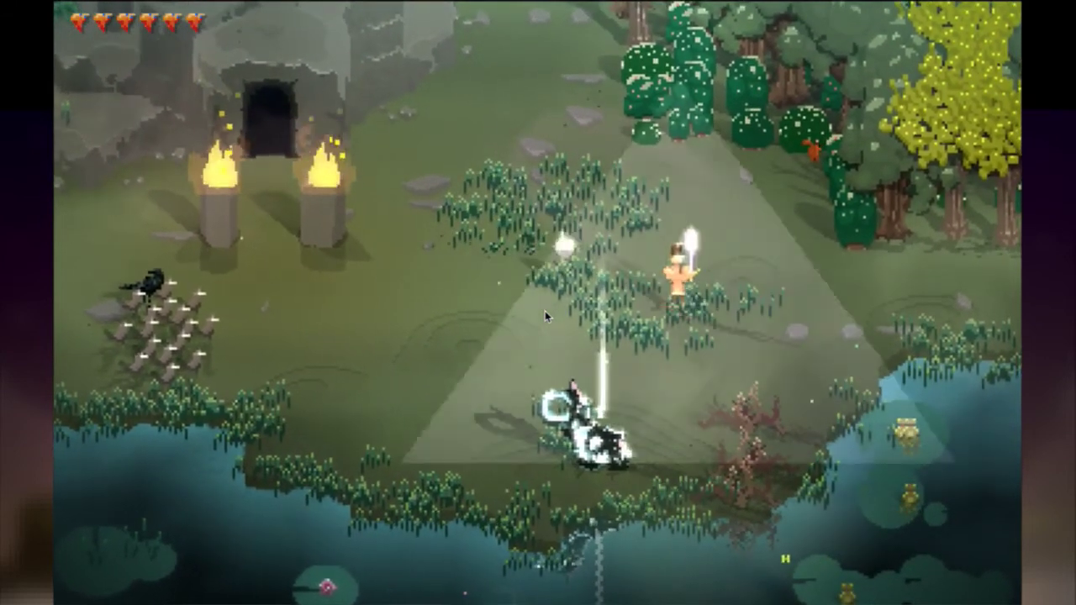
pyautogui.press('Right')
pyautogui.press('Left')
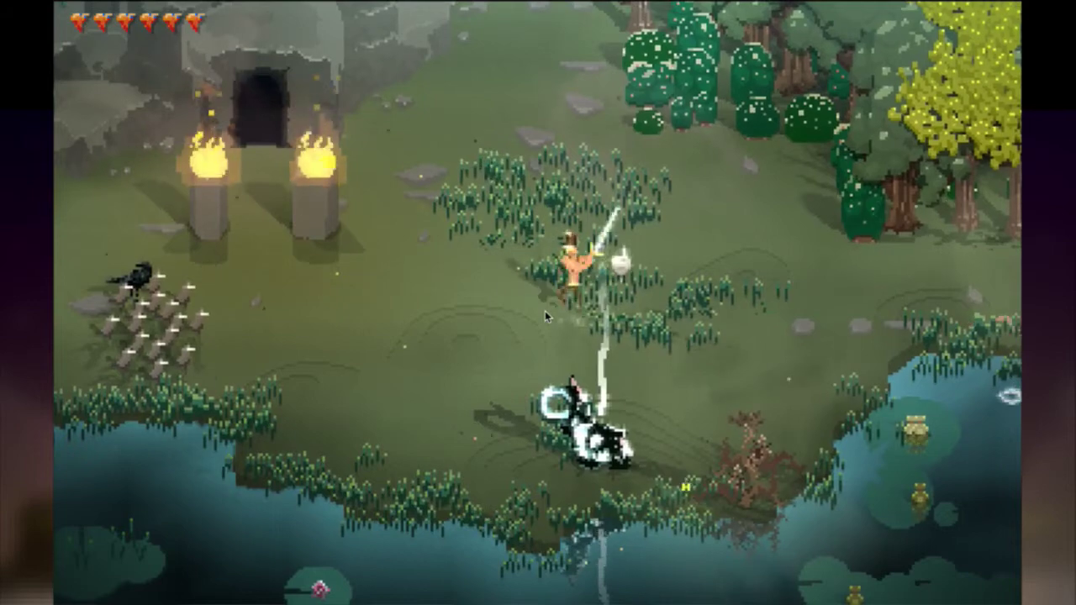
pyautogui.press('Right')
pyautogui.press('x')
pyautogui.press('Up')
pyautogui.press('Left')
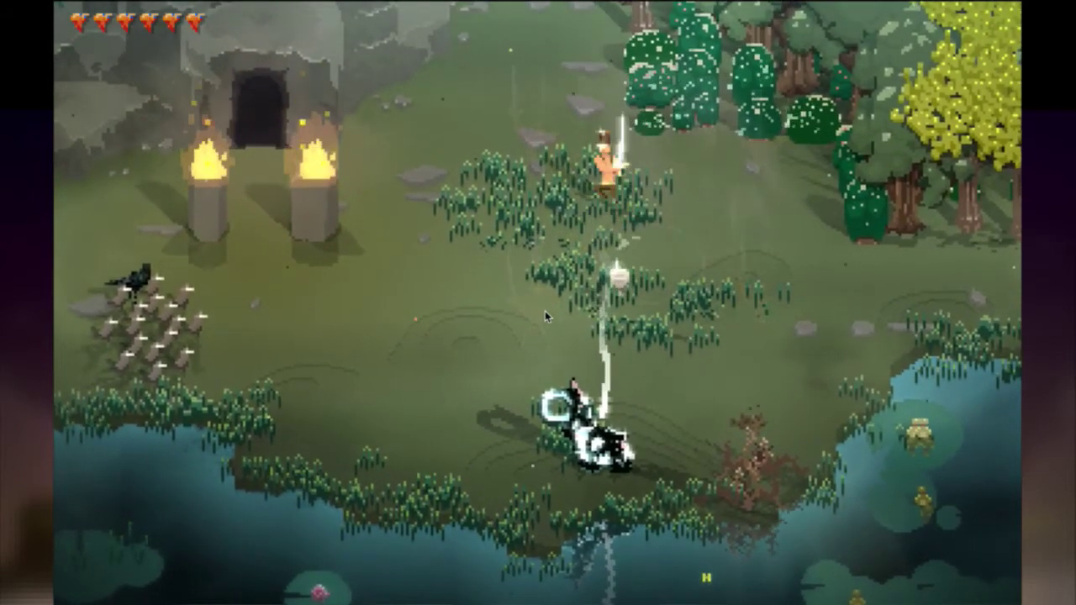
pyautogui.press('w')
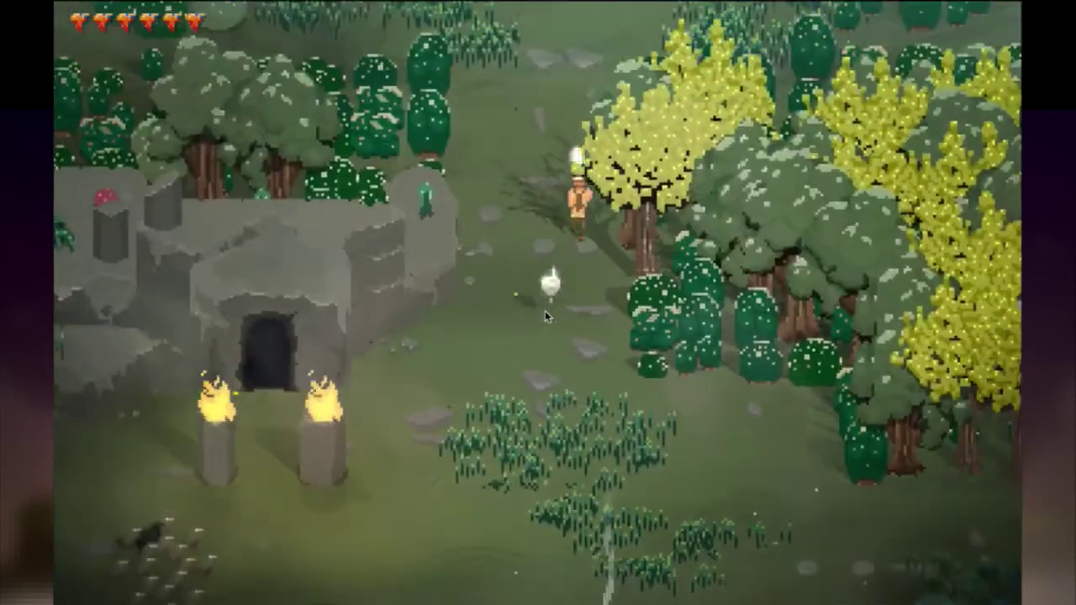
pyautogui.press('w')
pyautogui.press('j')
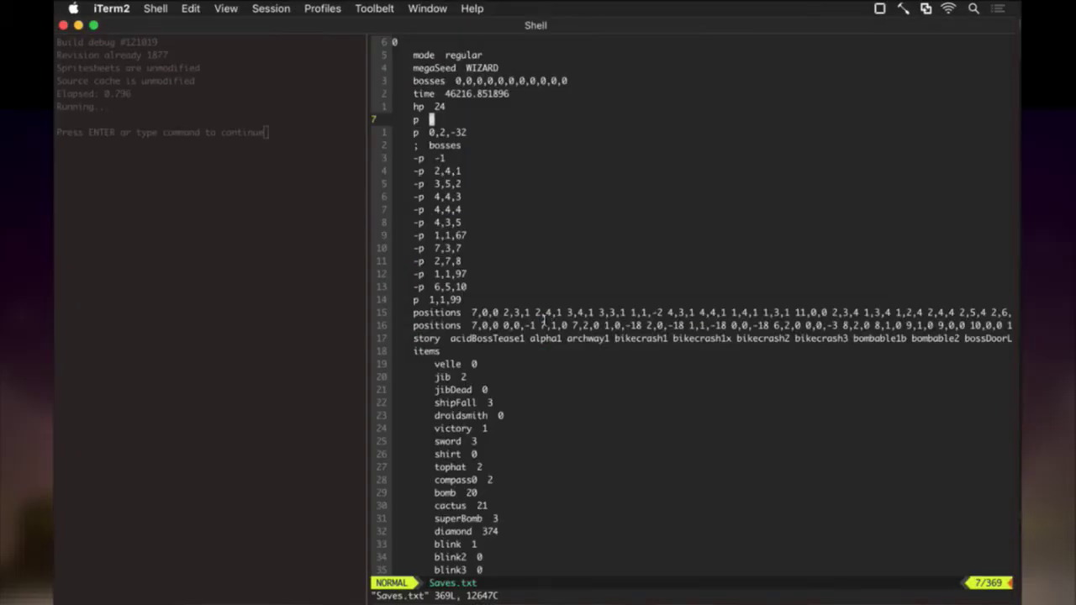
pyautogui.press('j')
pyautogui.press('k')
# Delete the "p 0" line above "p 0,2,-32" in Saves.txt, save the file, and relaunch the game
pyautogui.press('d')
pyautogui.press('d')
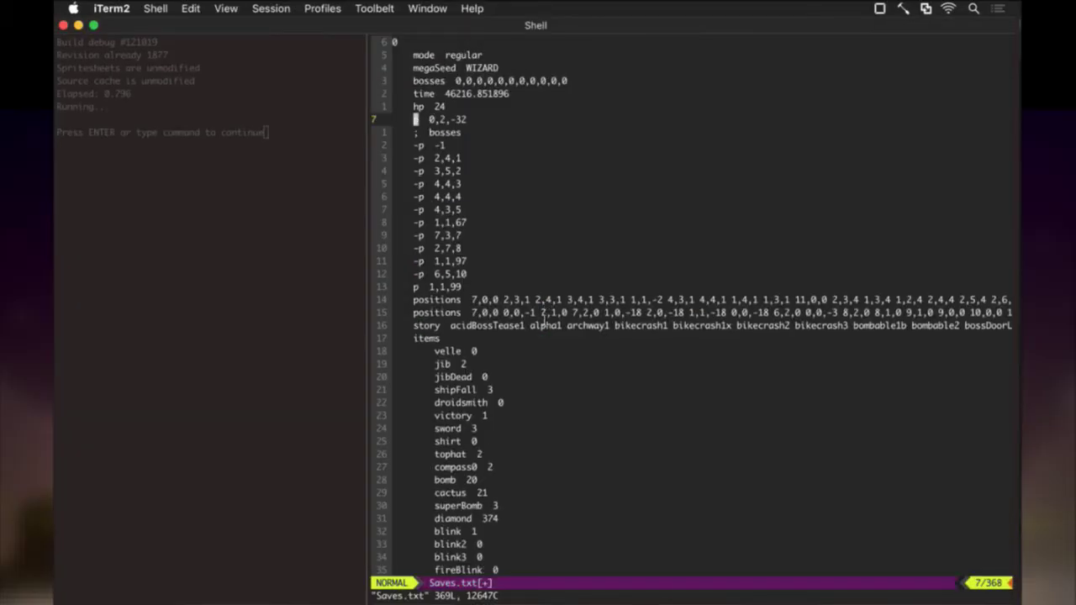
pyautogui.write(':up')
pyautogui.press('Return')
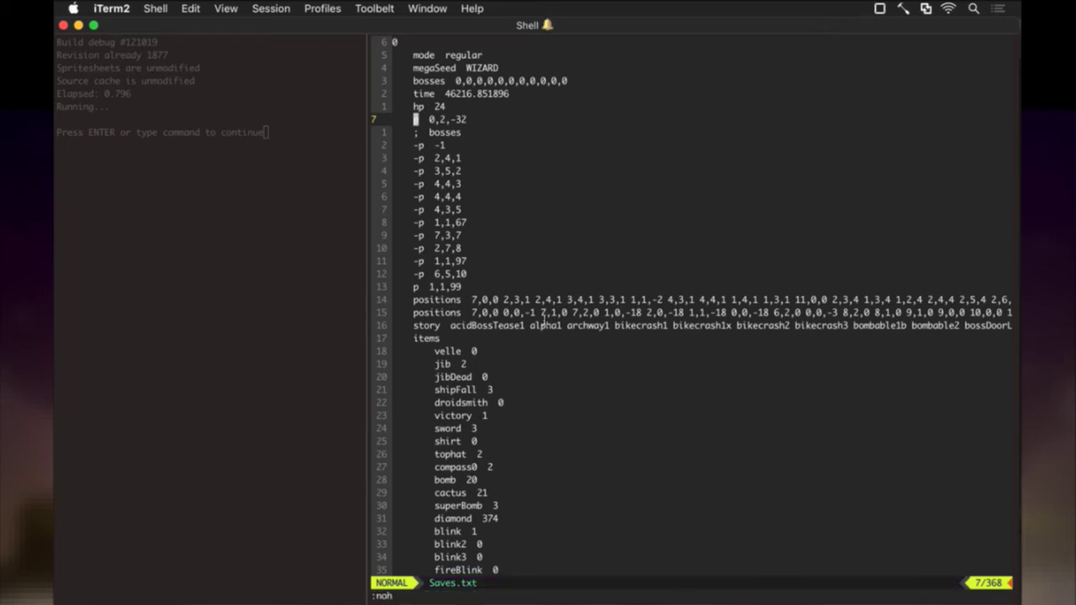
pyautogui.press('super+bracketleft')
pyautogui.press('Return')
pyautogui.press('super+bracketright')
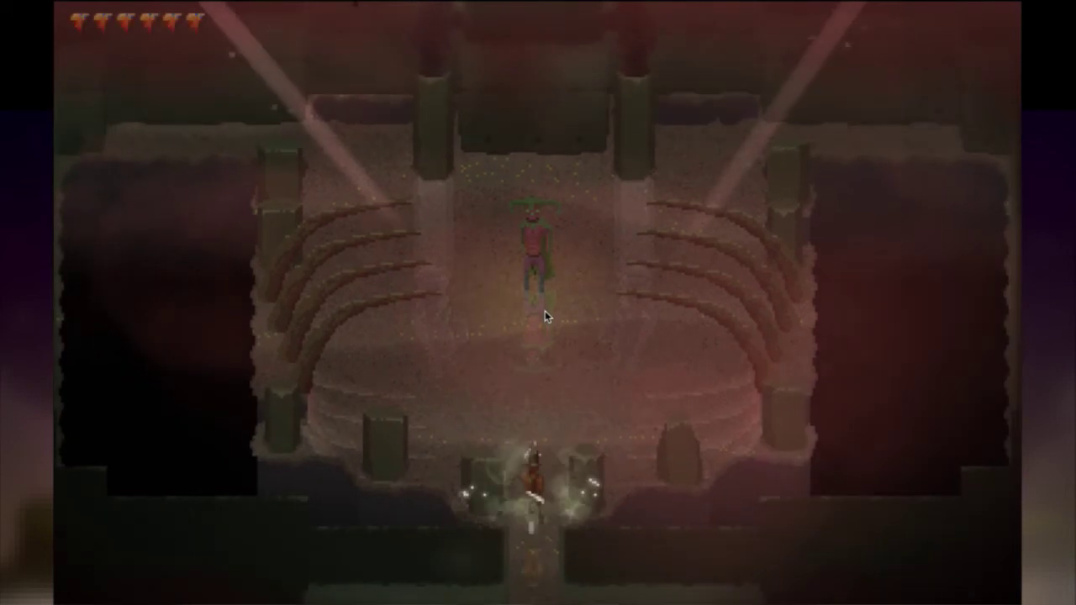
# Play-test the boss fight against Ren in the arena, checking the charge and charged-doubles effects, and return to the editor
pyautogui.press('Up')
pyautogui.press('Down')
pyautogui.press('Right')
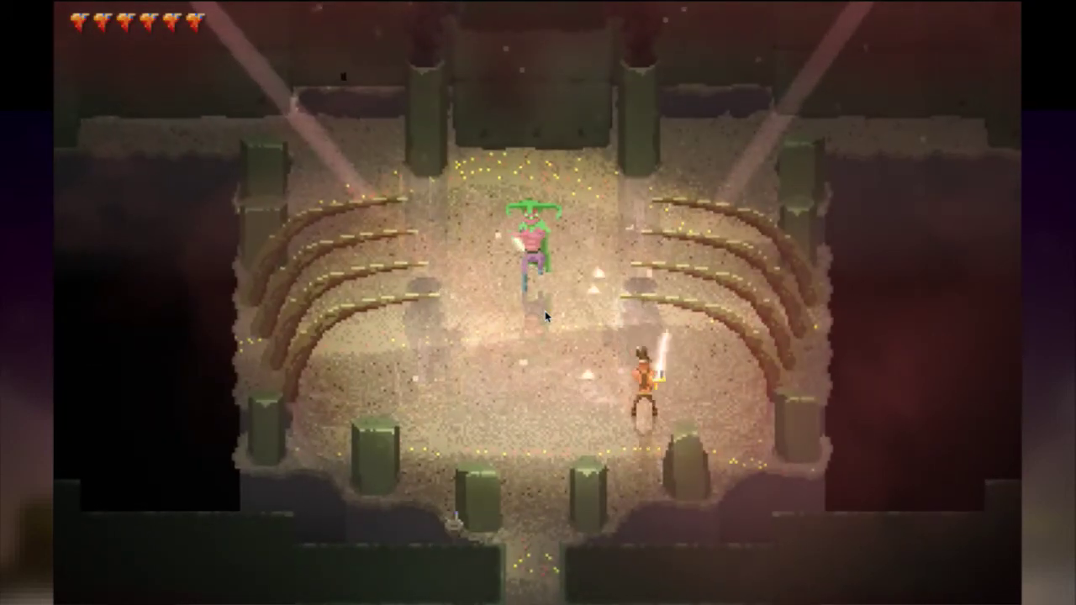
pyautogui.press('Up')
pyautogui.press('Left')
pyautogui.press('x')
pyautogui.press('Down')
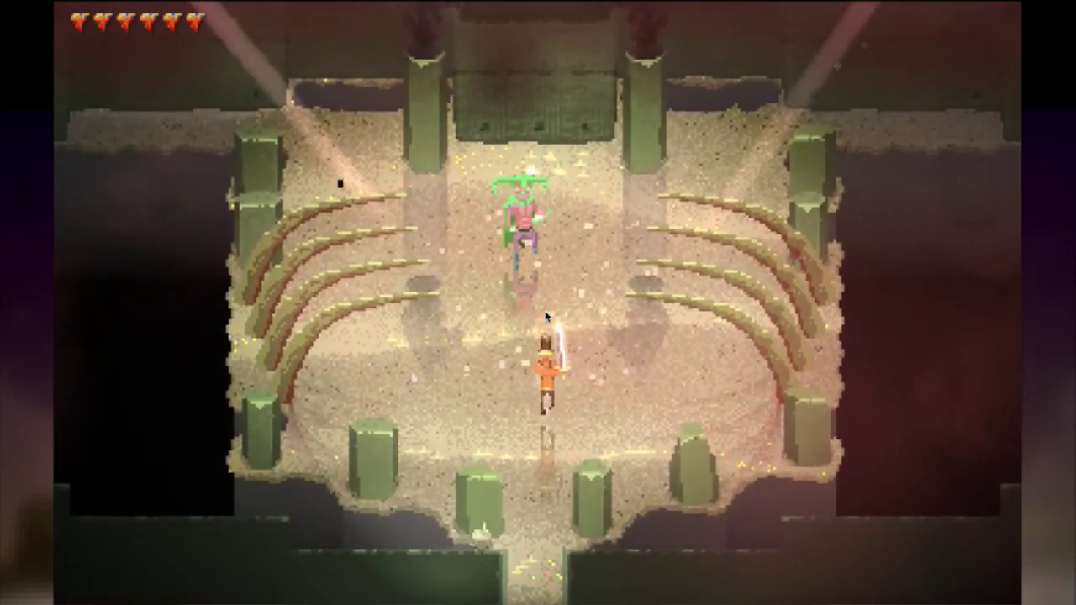
pyautogui.press('Up')
pyautogui.press('Left')
pyautogui.press('Down')
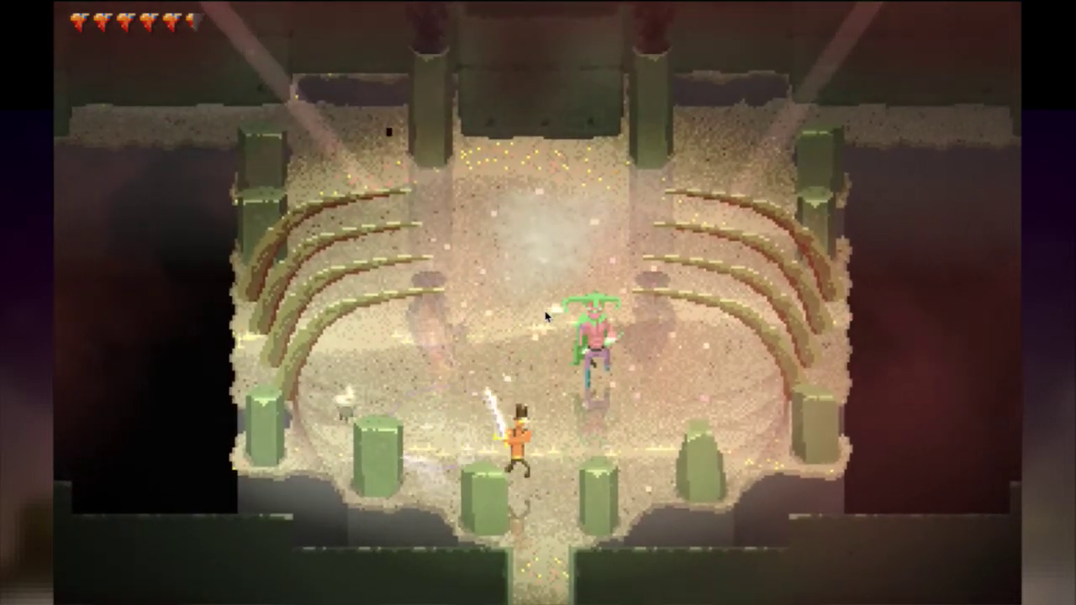
pyautogui.press('Right')
pyautogui.press('Left')
pyautogui.press('Up')
pyautogui.press('Right')
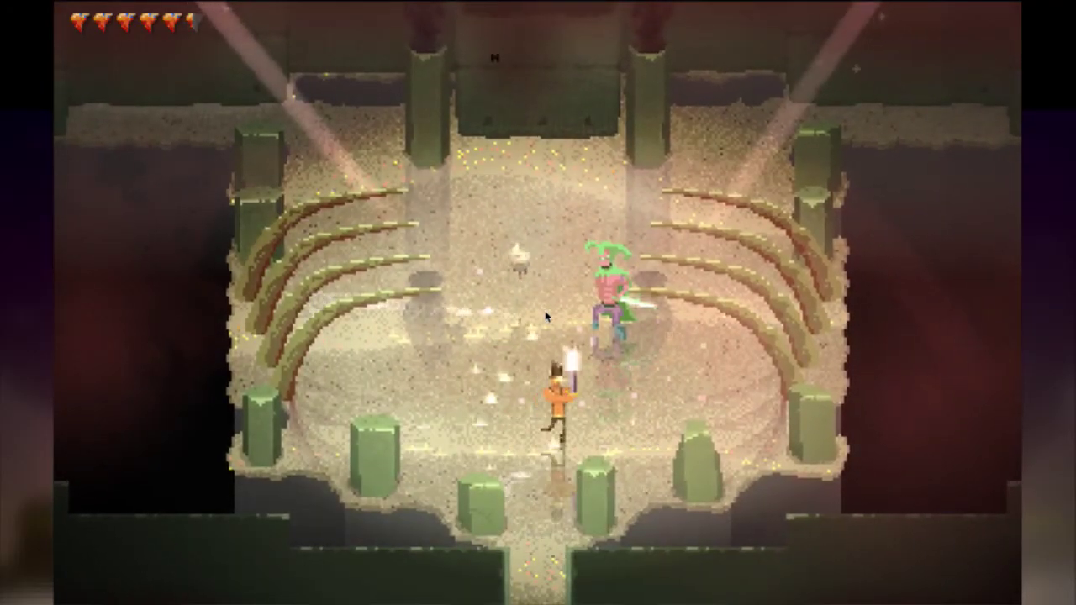
pyautogui.press('x')
pyautogui.press('Left')
pyautogui.press('Down')
pyautogui.press('Left')
pyautogui.press('Right')
pyautogui.press('x')
pyautogui.press('Right')
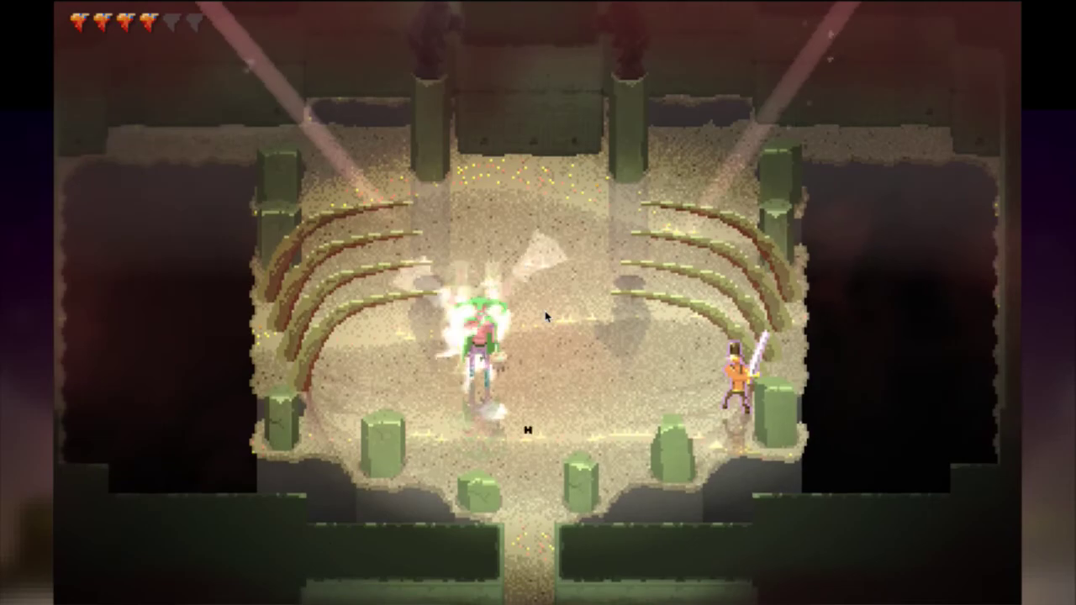
pyautogui.press('super+Tab')
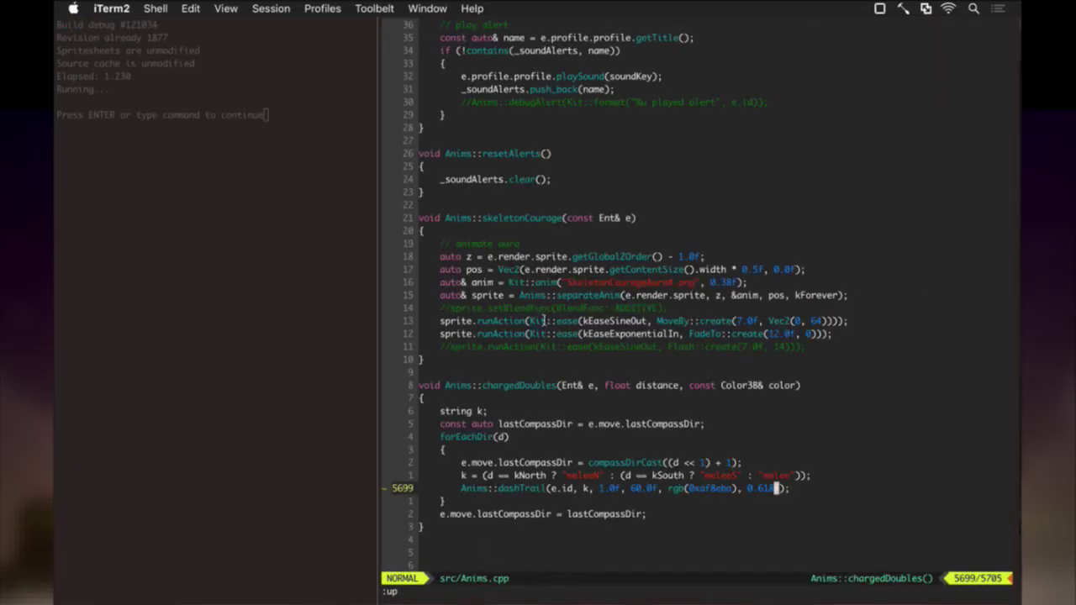
# Close the Anims.cpp buffer to return to Ren.txt
pyautogui.write(':bd')
pyautogui.press('Return')
pyautogui.write(':bd')
pyautogui.press('Return')
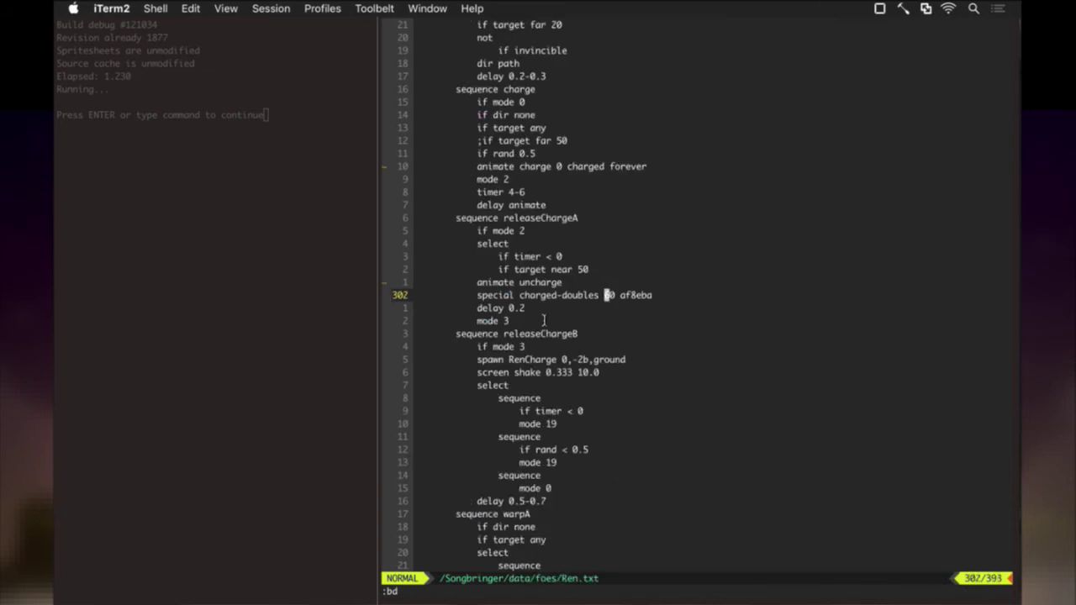
# Set the timer in the charge sequence of Ren.txt to 3-4 and save the file
pyautogui.press('k')
pyautogui.press('k')
pyautogui.press('k')
pyautogui.press('k')
pyautogui.press('k')
pyautogui.press('k')
pyautogui.press('k')
pyautogui.press('k')
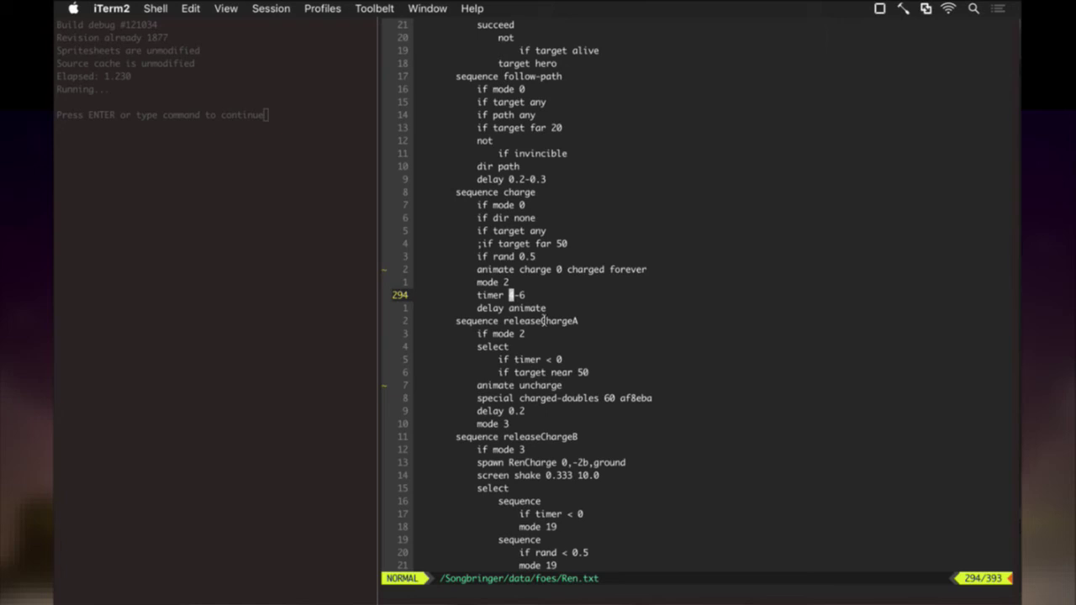
pyautogui.press('r')
pyautogui.press('3')
pyautogui.press('l')
pyautogui.press('l')
pyautogui.press('r')
pyautogui.press('4')
pyautogui.press('h')
pyautogui.press('h')
pyautogui.write(':w')
pyautogui.press('Return')
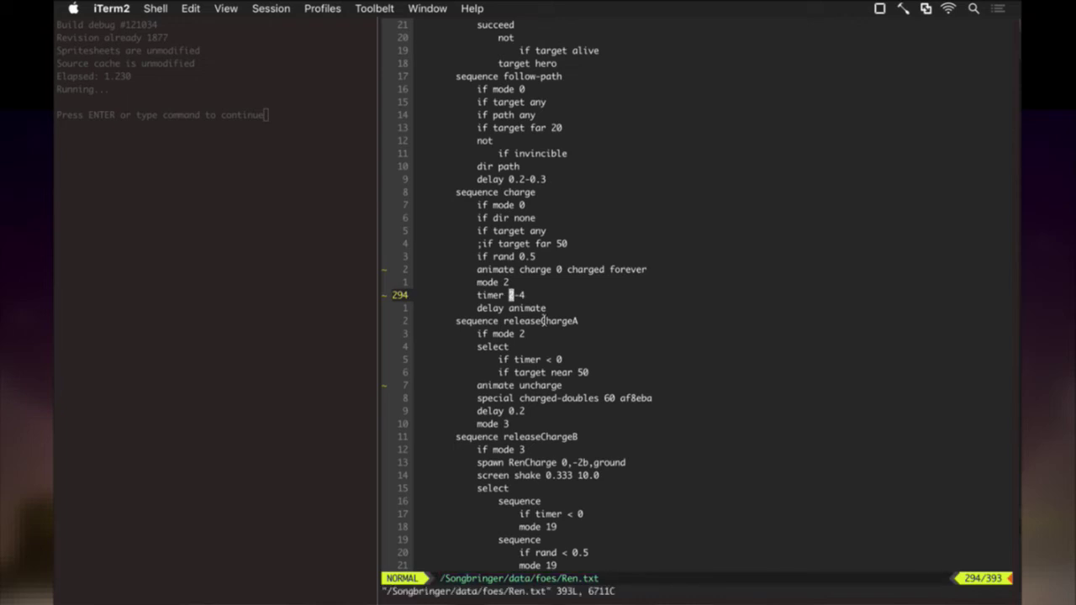
pyautogui.write(':up')
pyautogui.press('Return')
# Relaunch the game to test Ren's shortened charge timer in the boss arena
pyautogui.press('super+alt+Left')
pyautogui.press('Return')
pyautogui.press('F5')
pyautogui.press('super+alt+Right')
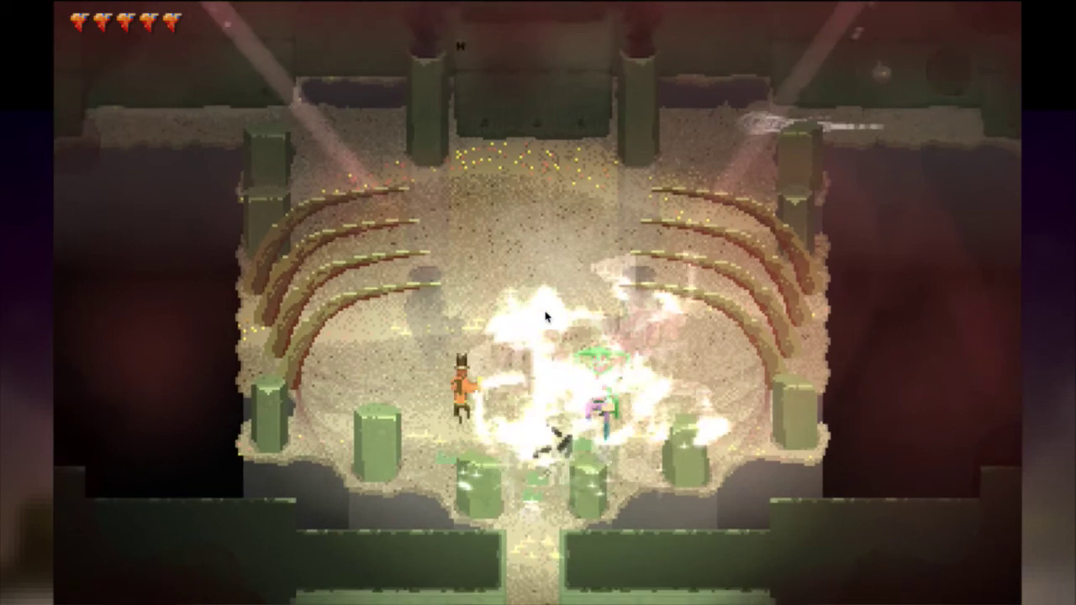
# Play-test the arena fight against Ren to judge the charge timing, and quit back to the editor
pyautogui.press('d')
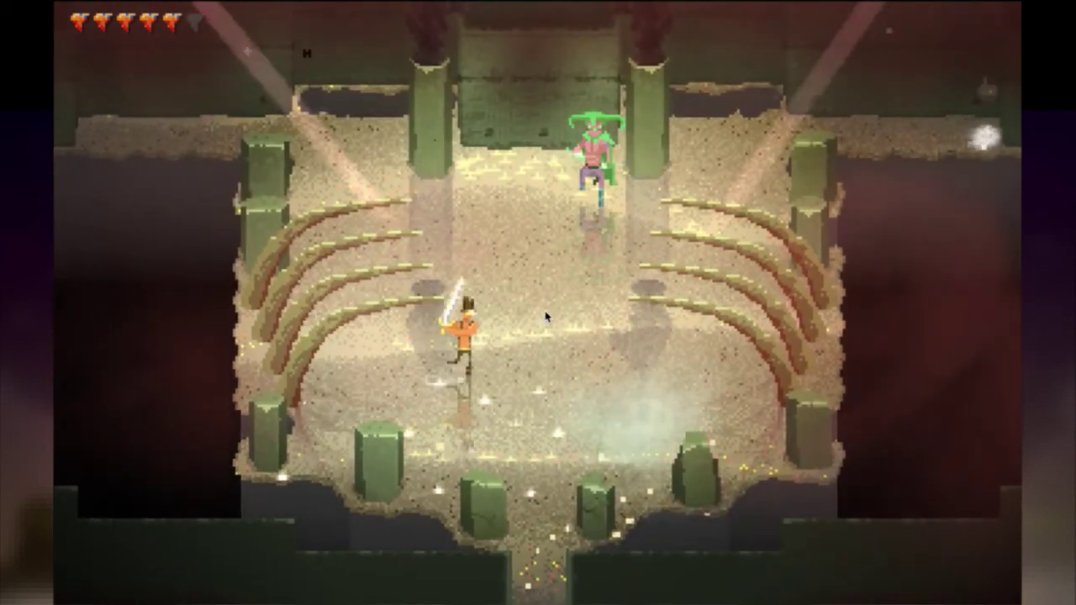
pyautogui.press('d')
pyautogui.press('w')
pyautogui.press('s')
pyautogui.press('w')
pyautogui.press('s')
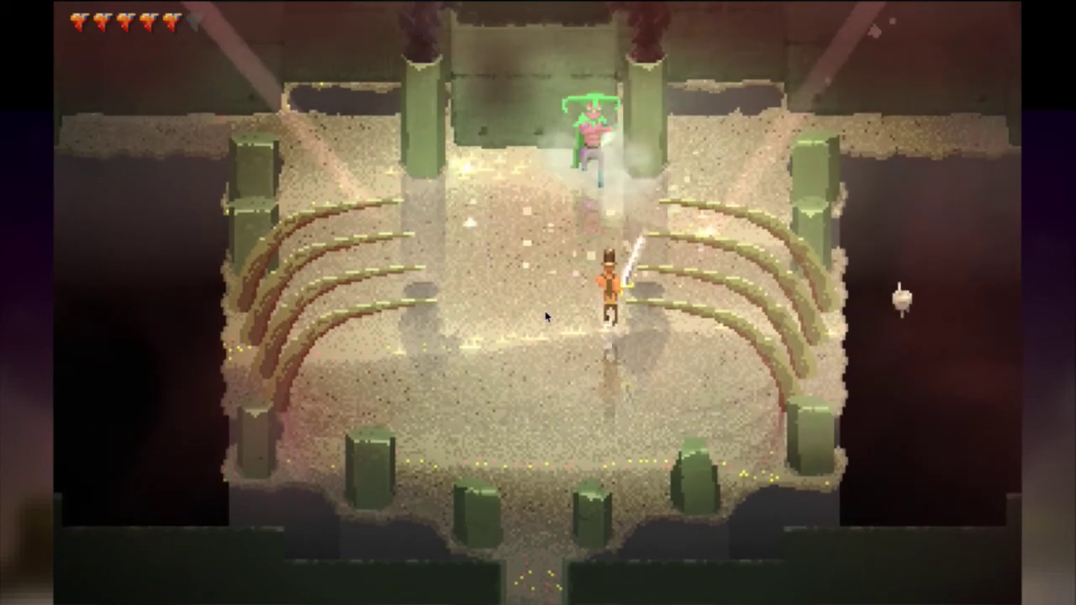
pyautogui.press('w')
pyautogui.press('s')
pyautogui.press('d')
pyautogui.press('super+q')
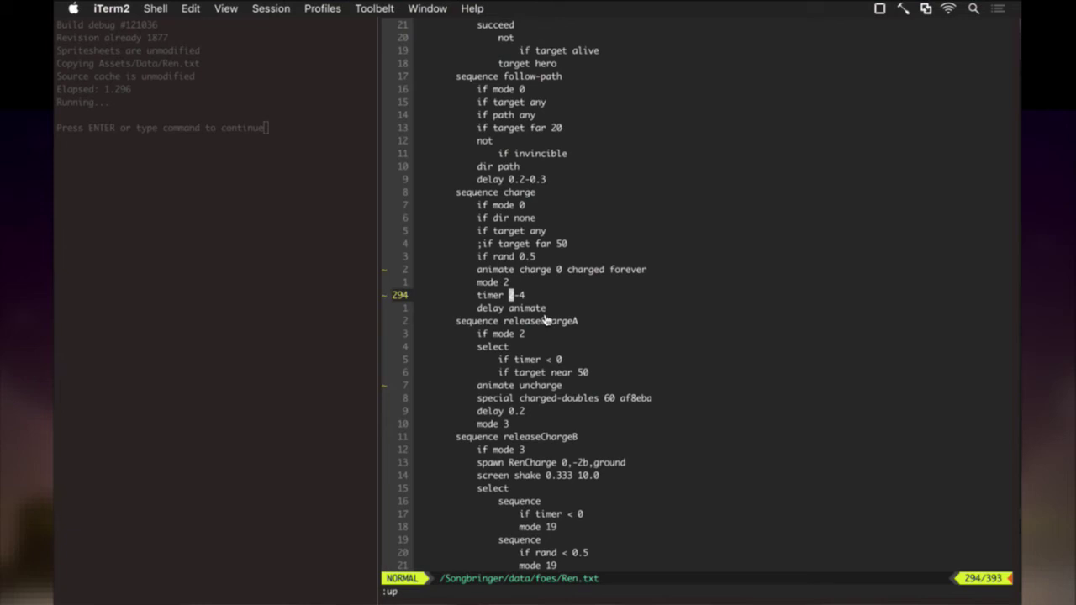
# Go to the delay line of the charge sequence in Ren.txt
pyautogui.press('j')
pyautogui.press('k')
pyautogui.press('k')
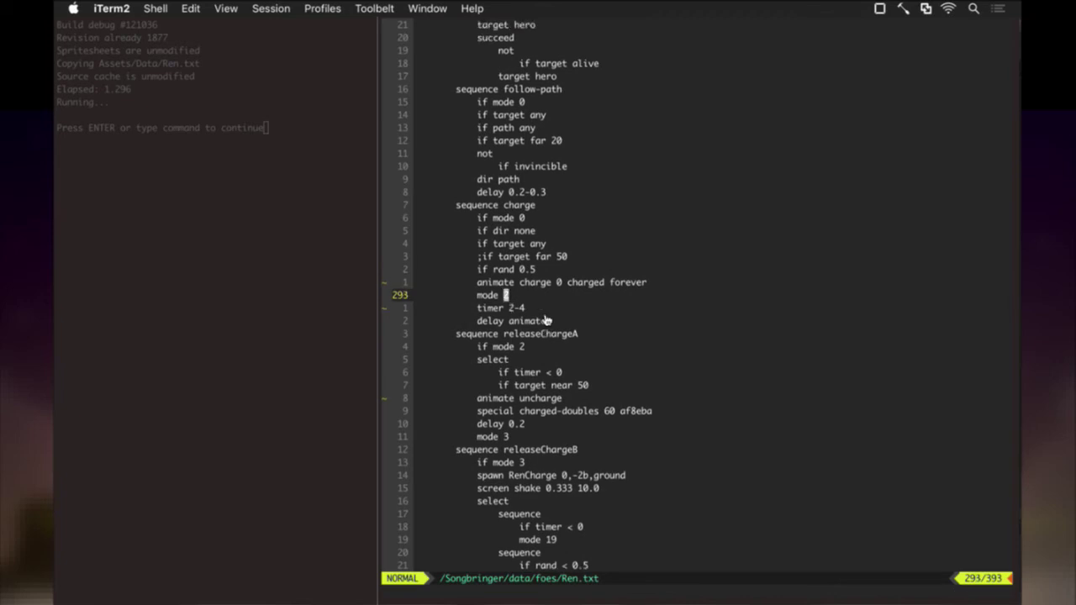
pyautogui.press('j')
pyautogui.press('j')
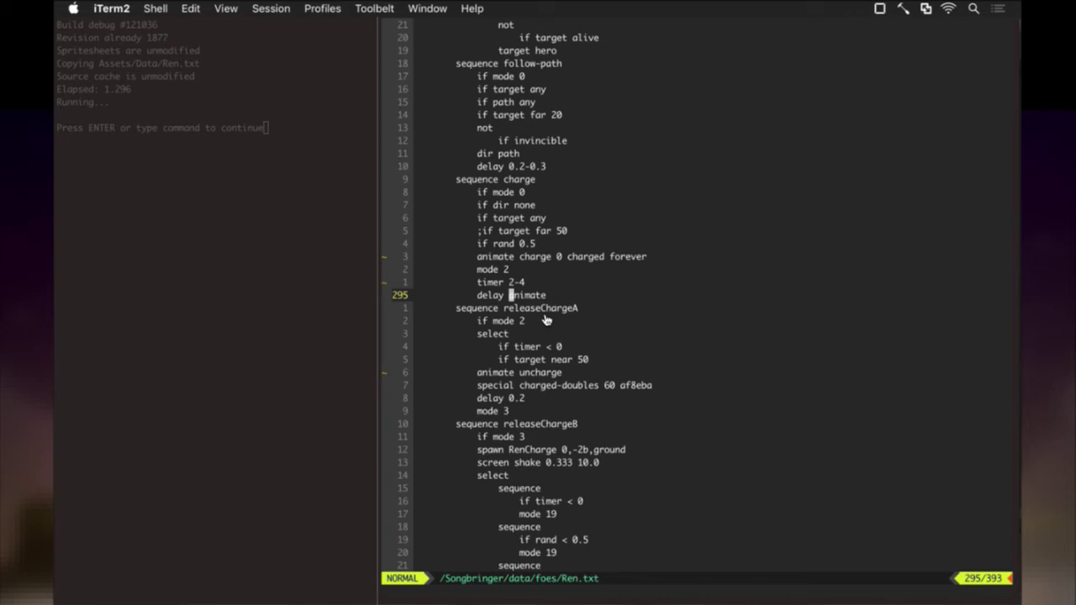
# Switch to Photoshop, review animation frames 1 to 5 of RenChargeSwordS.psd, and return to the editor
pyautogui.press('super+Tab')
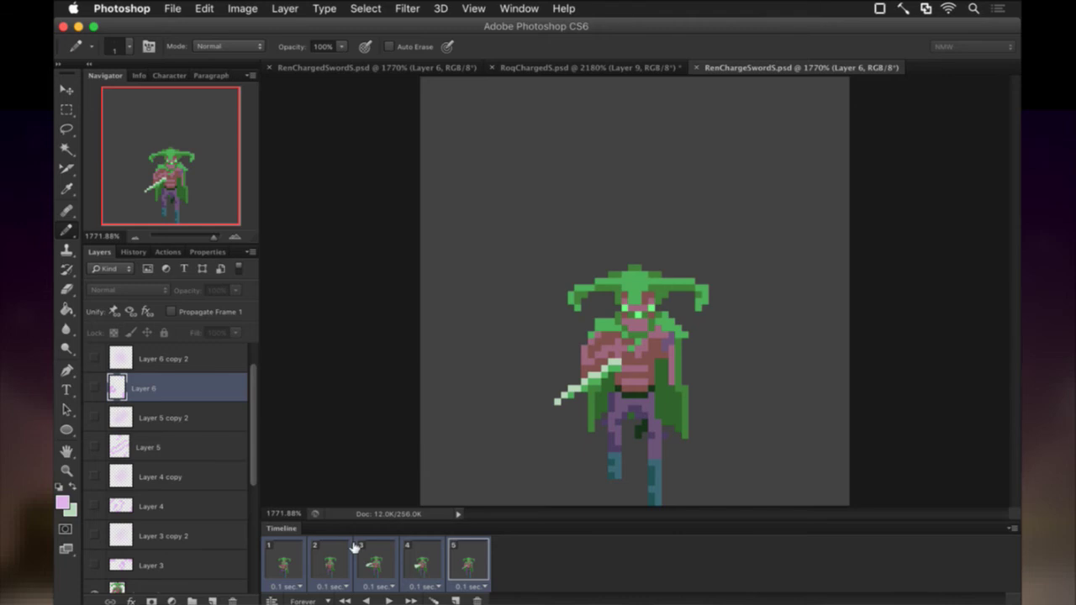
pyautogui.click(285, 556)
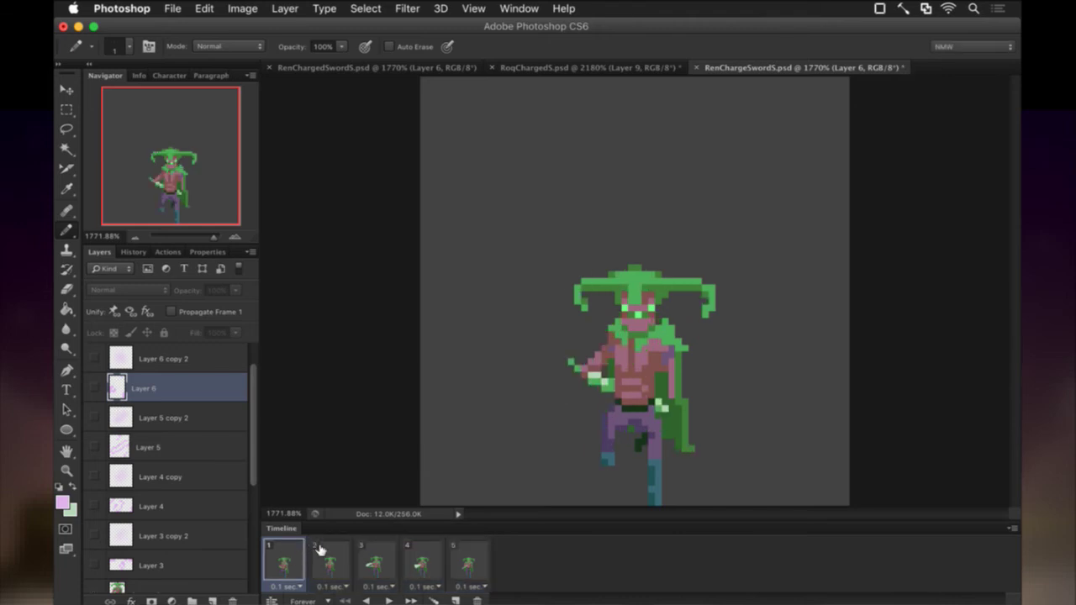
pyautogui.click(319, 549)
pyautogui.click(384, 552)
pyautogui.click(414, 548)
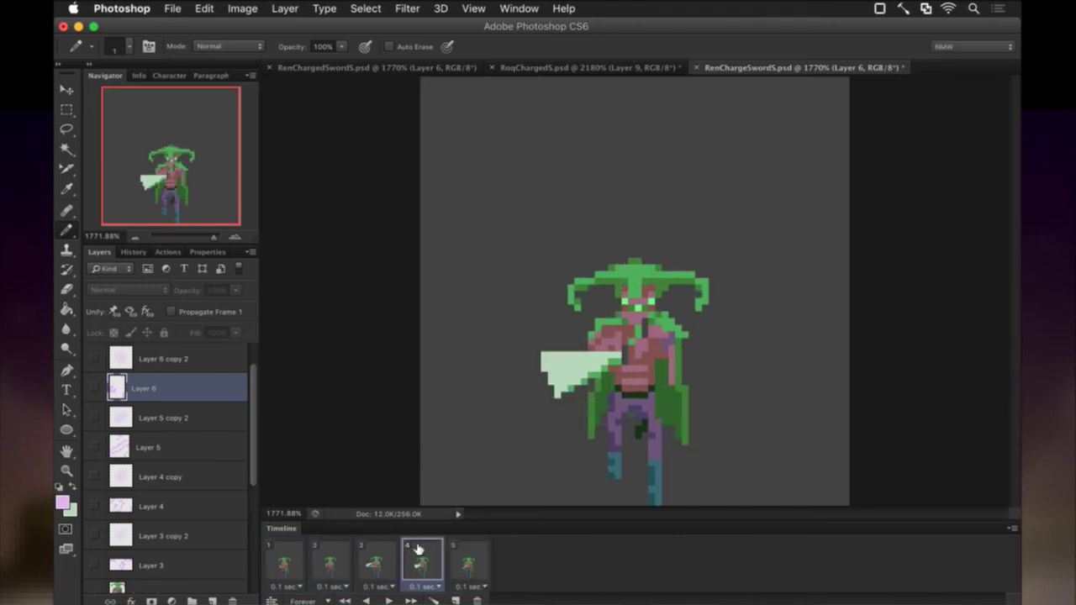
pyautogui.click(475, 551)
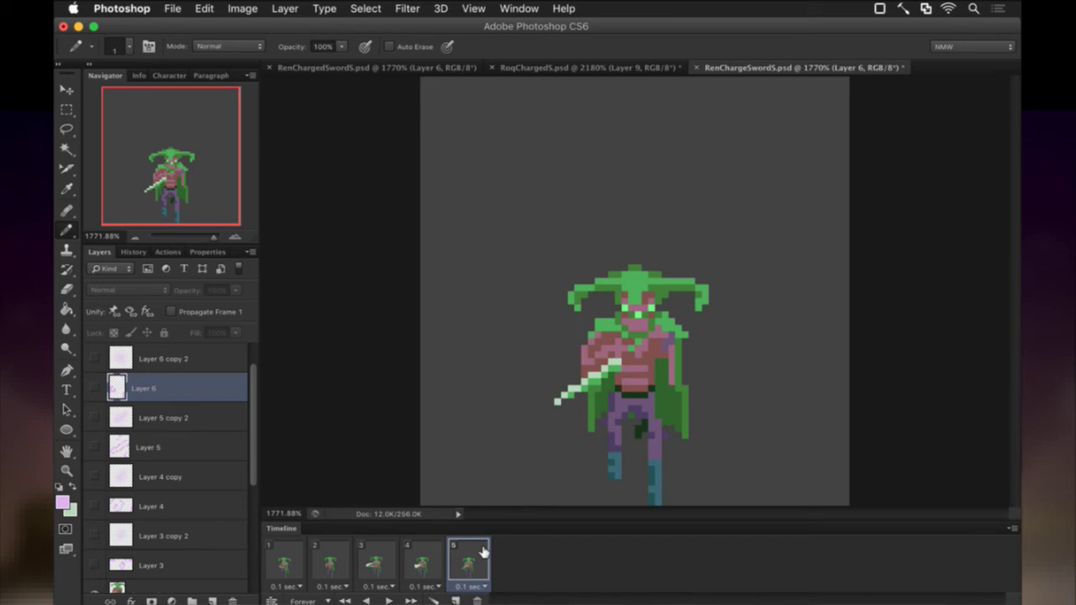
pyautogui.press('super+Tab')
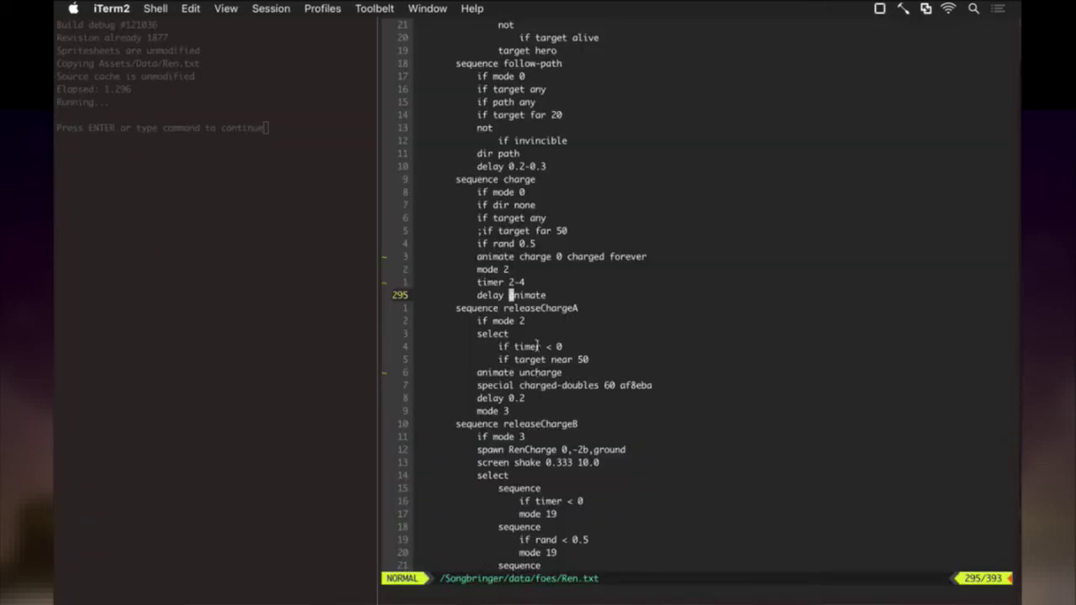
# Set the delay in the charge sequence of Ren.txt to 1.0-2.0 and save the file
pyautogui.write('cw1.5')
pyautogui.press('Escape')
pyautogui.write(':w')
pyautogui.press('Return')
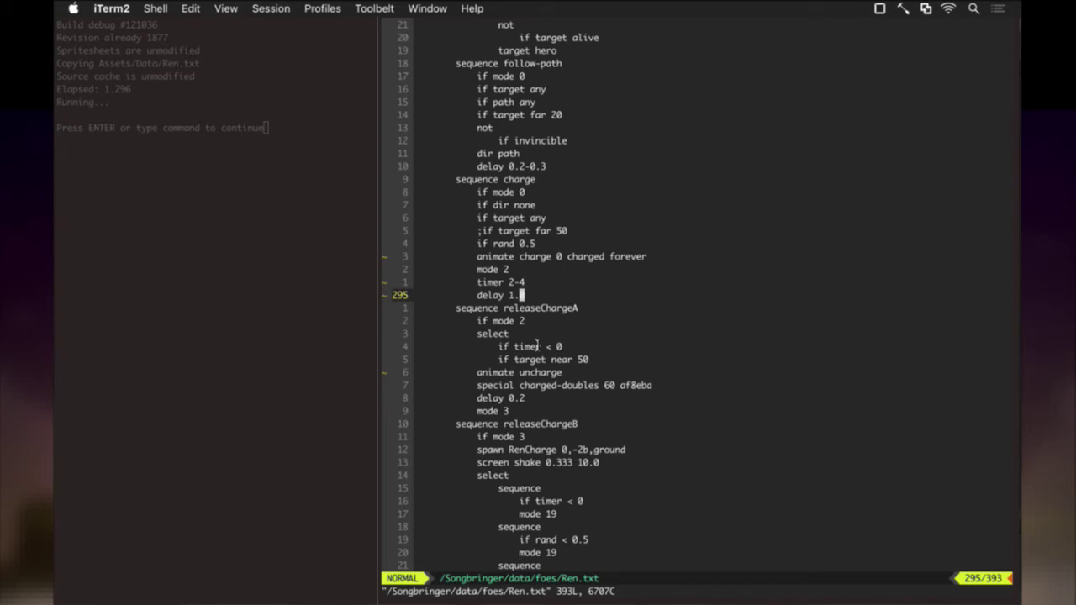
pyautogui.write('cw0-2.0')
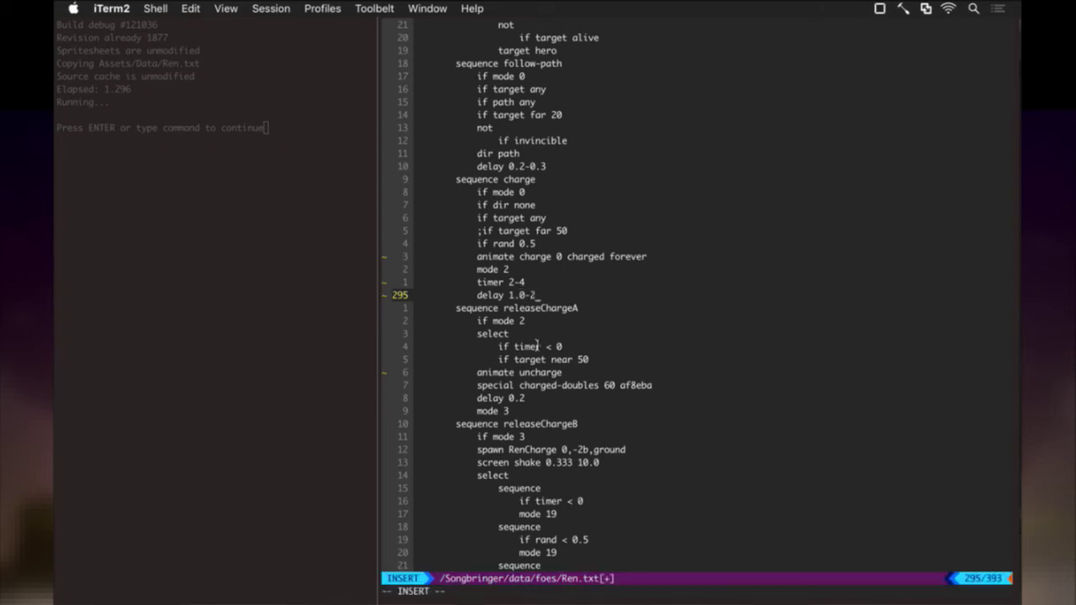
pyautogui.press('Escape')
pyautogui.write(':w')
pyautogui.press('Return')
# Rebuild and relaunch the game to test Ren's new charge delay
pyautogui.write(':up')
pyautogui.press('Return')
pyautogui.press('alt+super+Left')
pyautogui.press('Return')
pyautogui.press('super+bracketright')
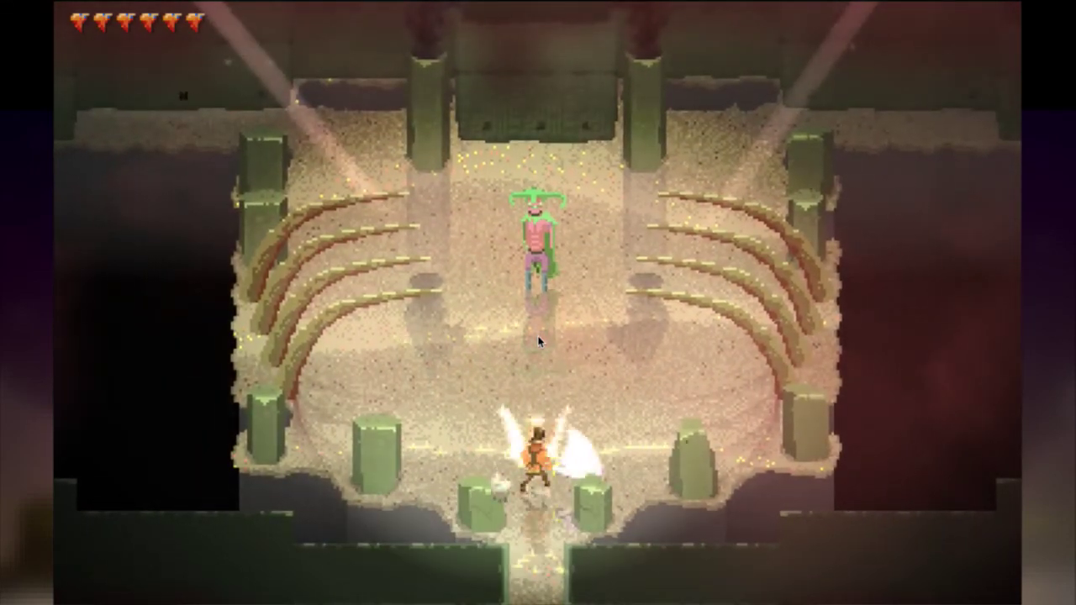
# Play-test Ren's charge with the new delay in the boss arena, and quit the game
pyautogui.press('x')
pyautogui.press('Up')
pyautogui.press('x')
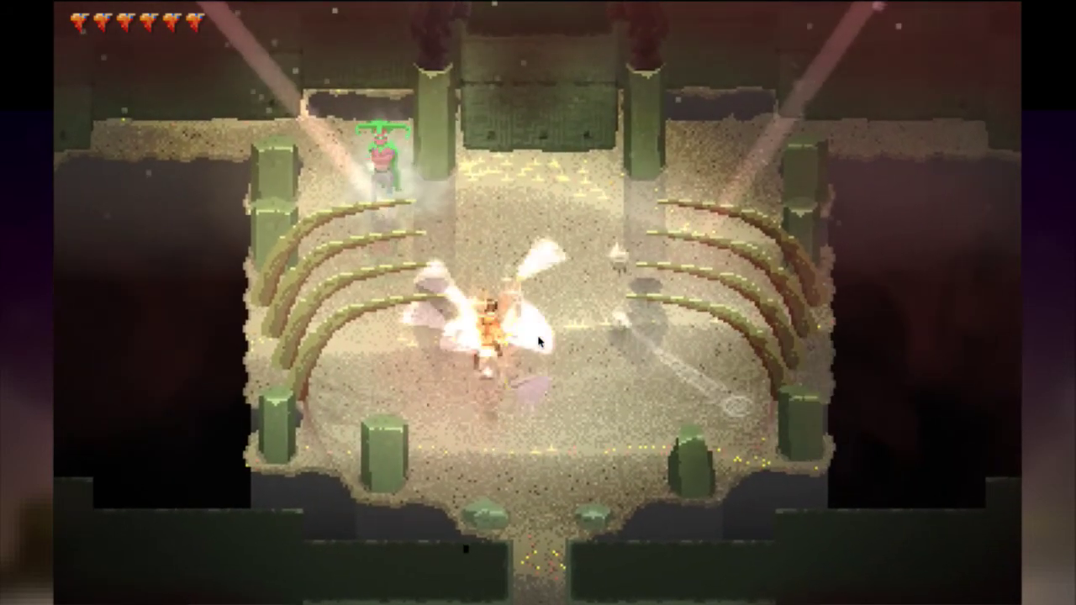
pyautogui.press('super+q')
# Search Ren.txt for the timer commands, check each one across the behavior sequences, and clear the search highlighting at the charge sequence's timer
pyautogui.press('j')
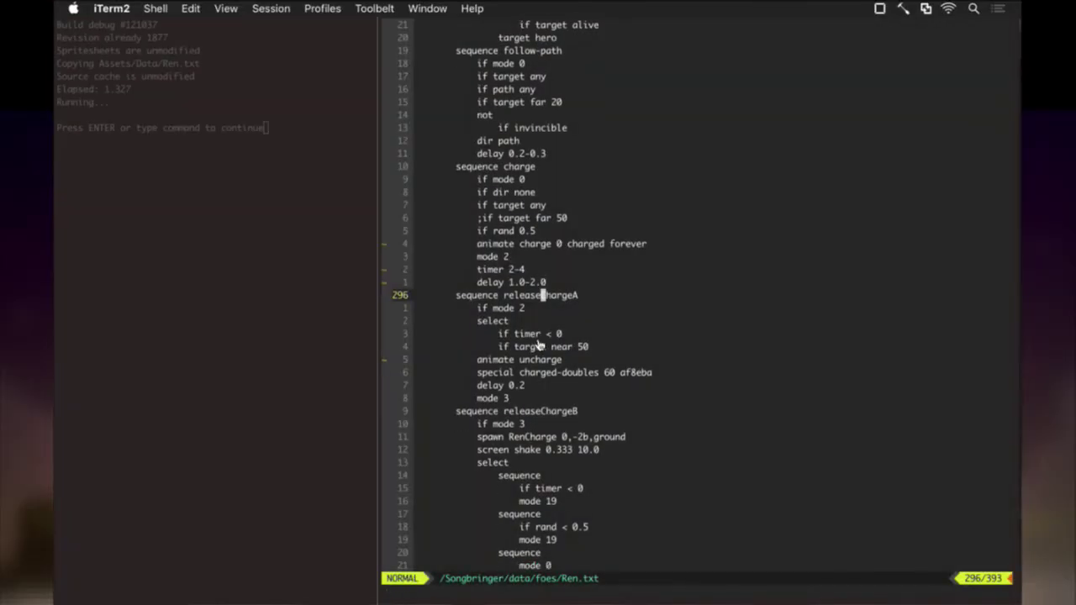
pyautogui.press('k')
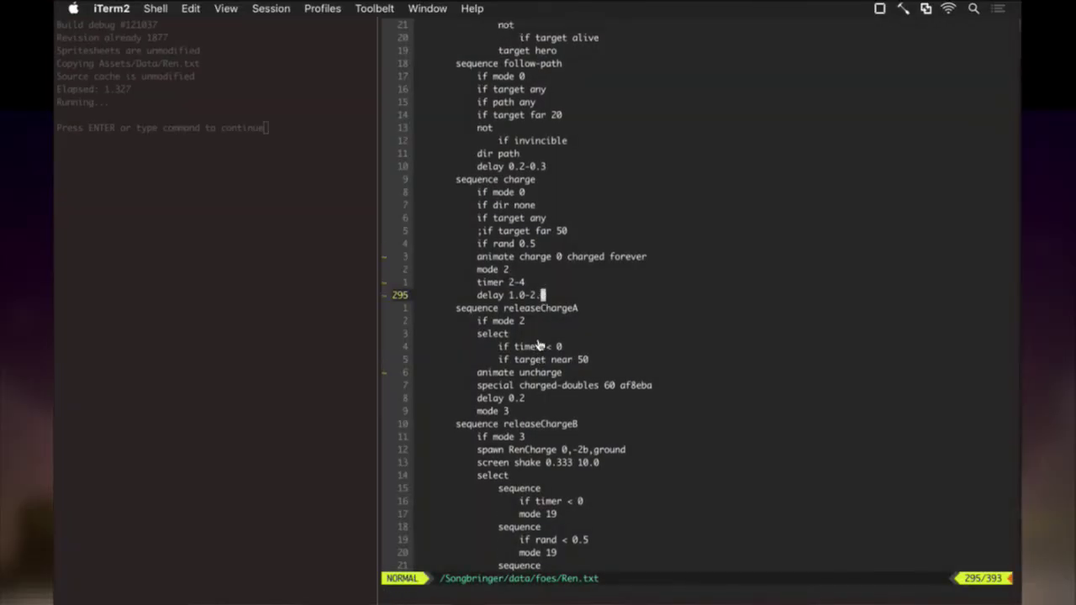
pyautogui.press('k')
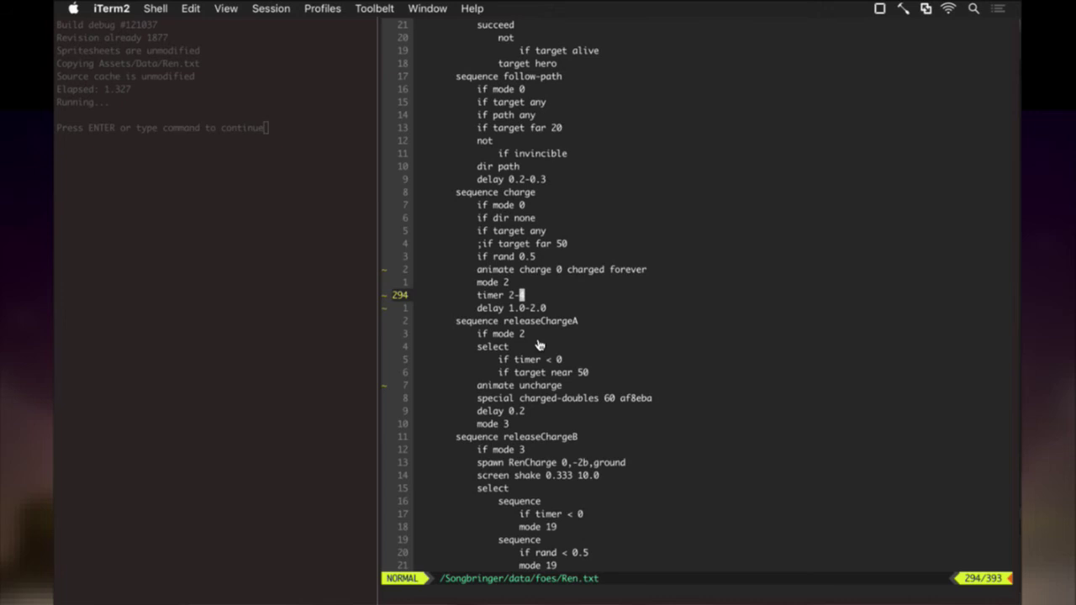
pyautogui.press('k')
pyautogui.press('k')
pyautogui.press('k')
pyautogui.press('k')
pyautogui.press('k')
pyautogui.press('k')
pyautogui.press('k')
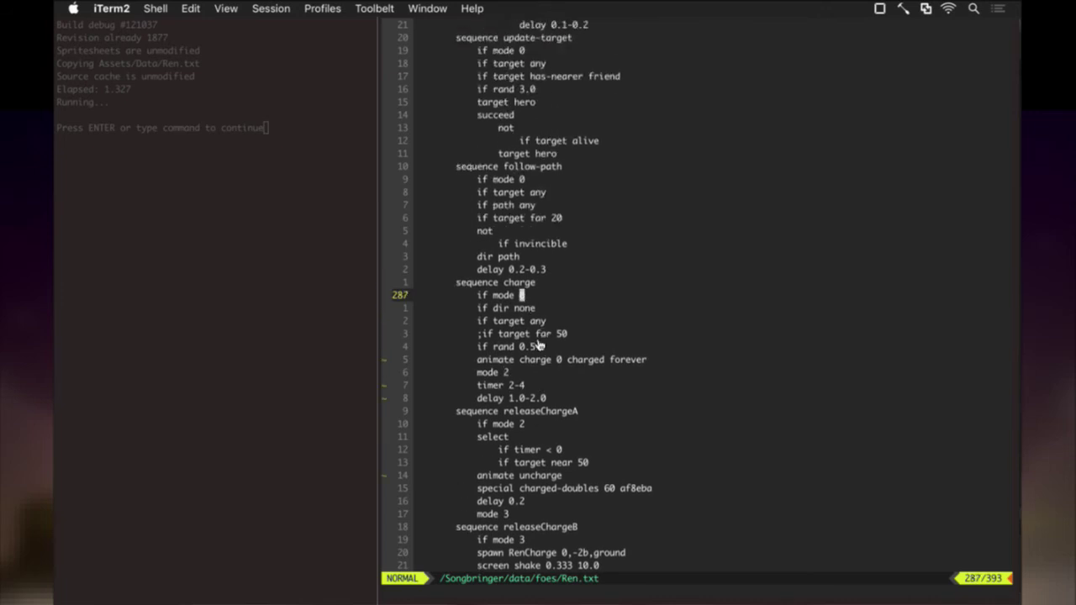
pyautogui.press('g')
pyautogui.press('g')
pyautogui.press('Return')
pyautogui.press('n')
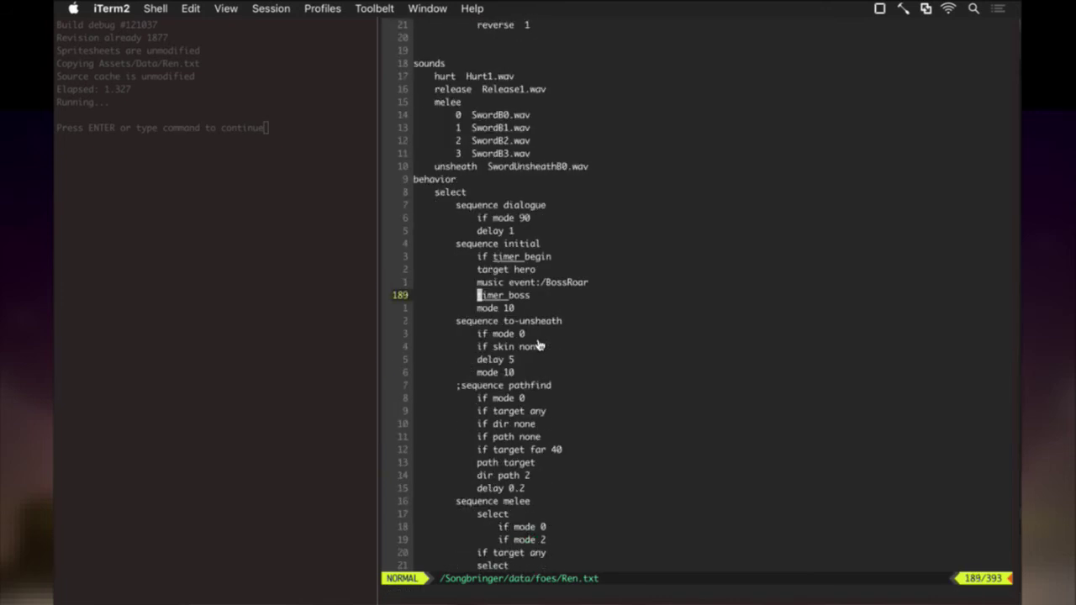
pyautogui.press('n')
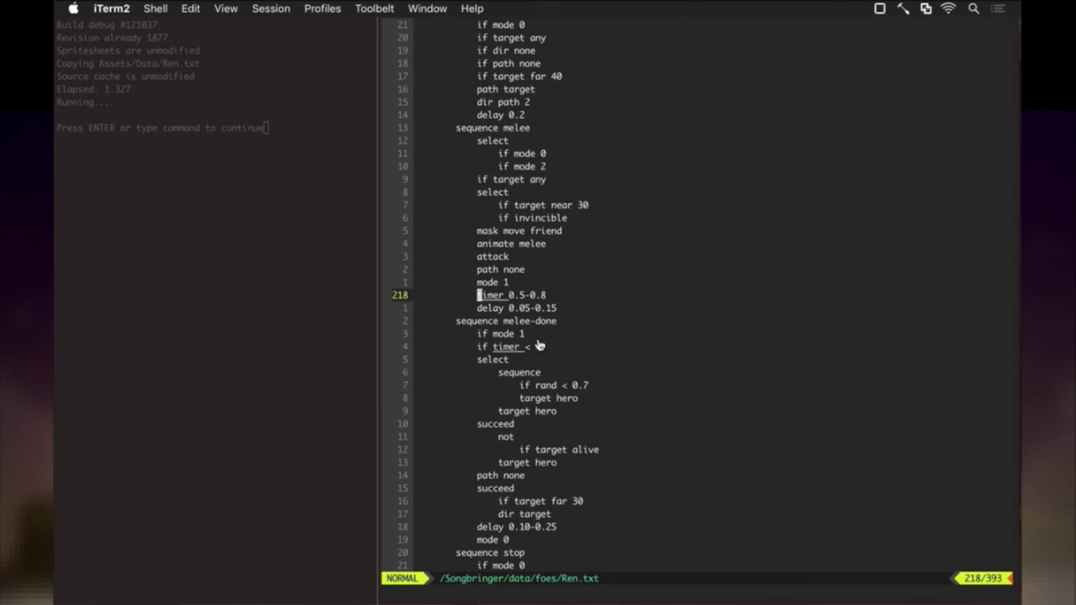
pyautogui.press('n')
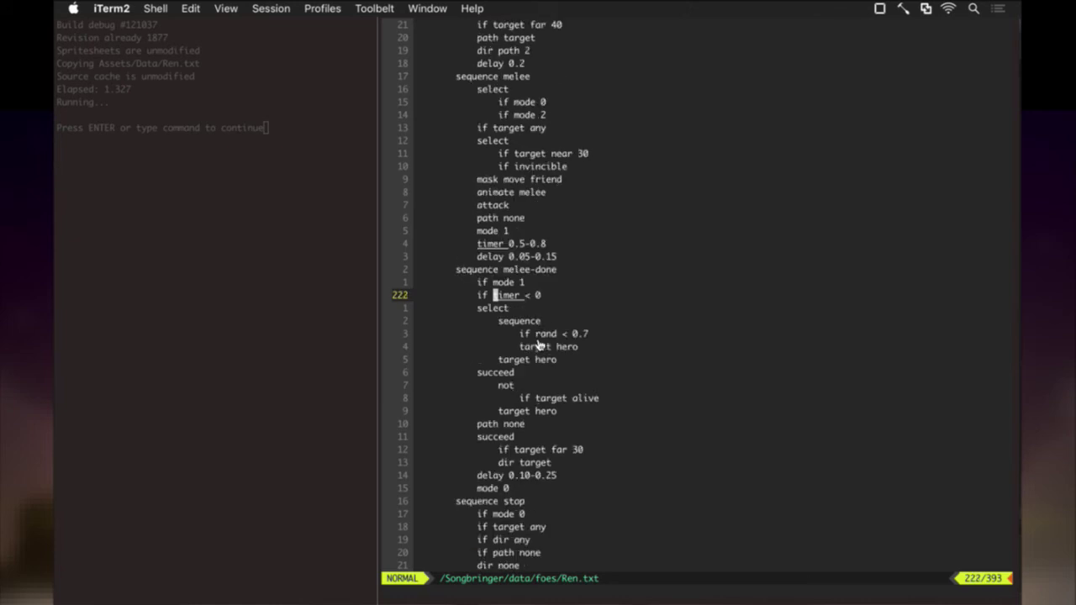
pyautogui.press('n')
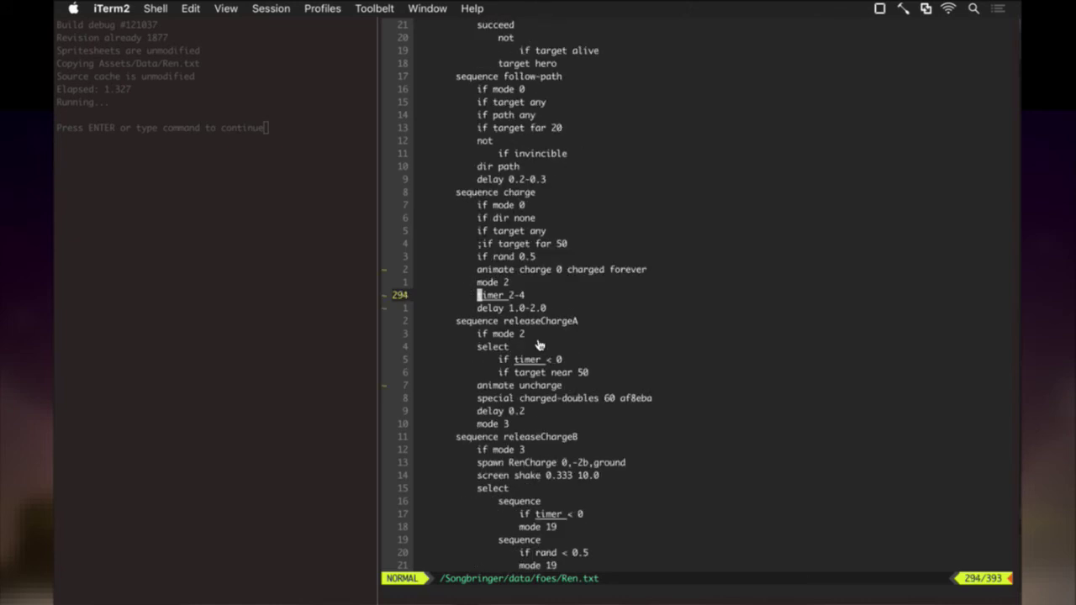
pyautogui.press('n')
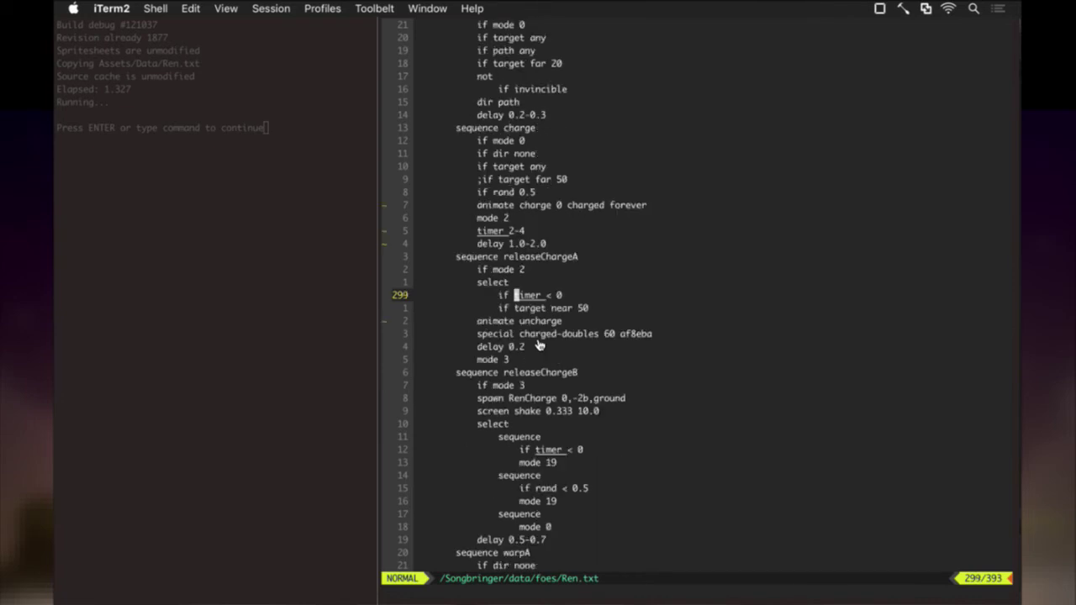
pyautogui.press('n')
pyautogui.press('n')
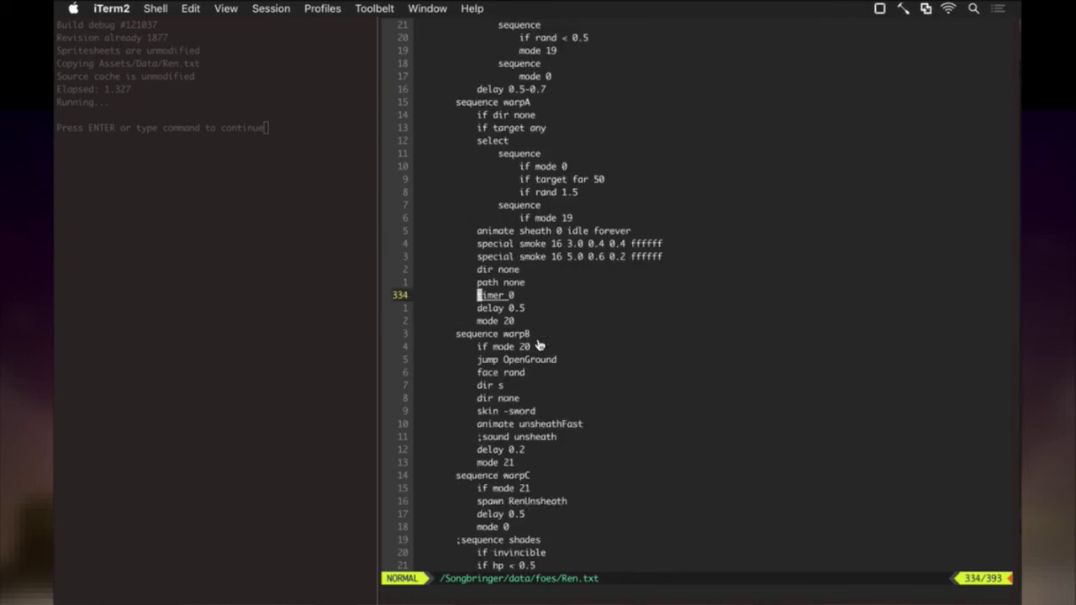
pyautogui.press('n')
pyautogui.press('n')
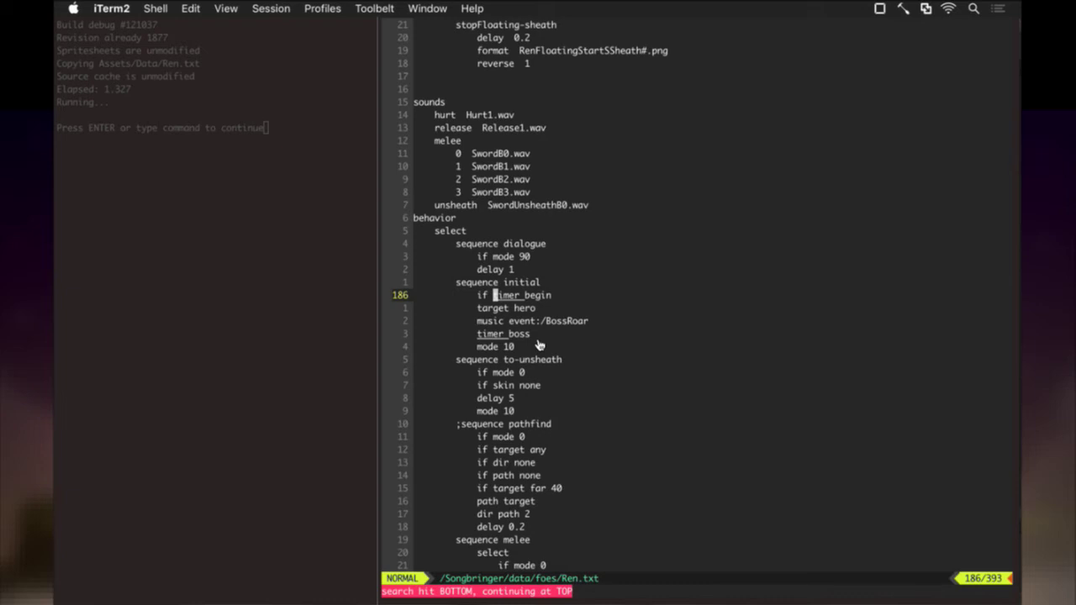
pyautogui.press('n')
pyautogui.write('nn:noh')
pyautogui.press('Return')
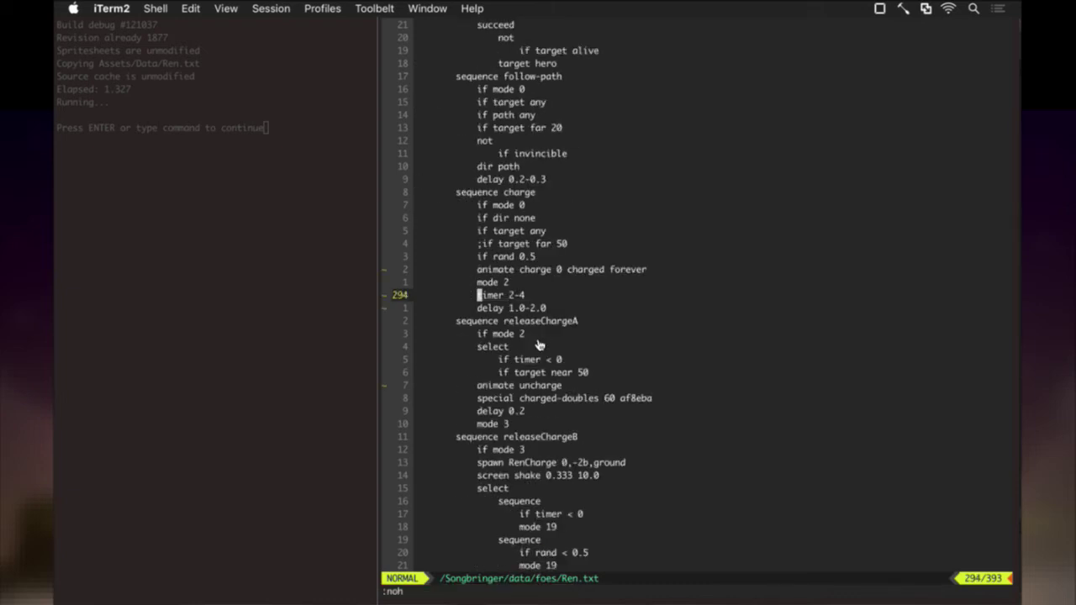
# Relaunch the game and play-test the boss fight with the debug overlay, checking Ren's mode and timer while charging, and quit to the editor
pyautogui.press('j')
pyautogui.press('k')
pyautogui.write(':up')
pyautogui.press('Return')
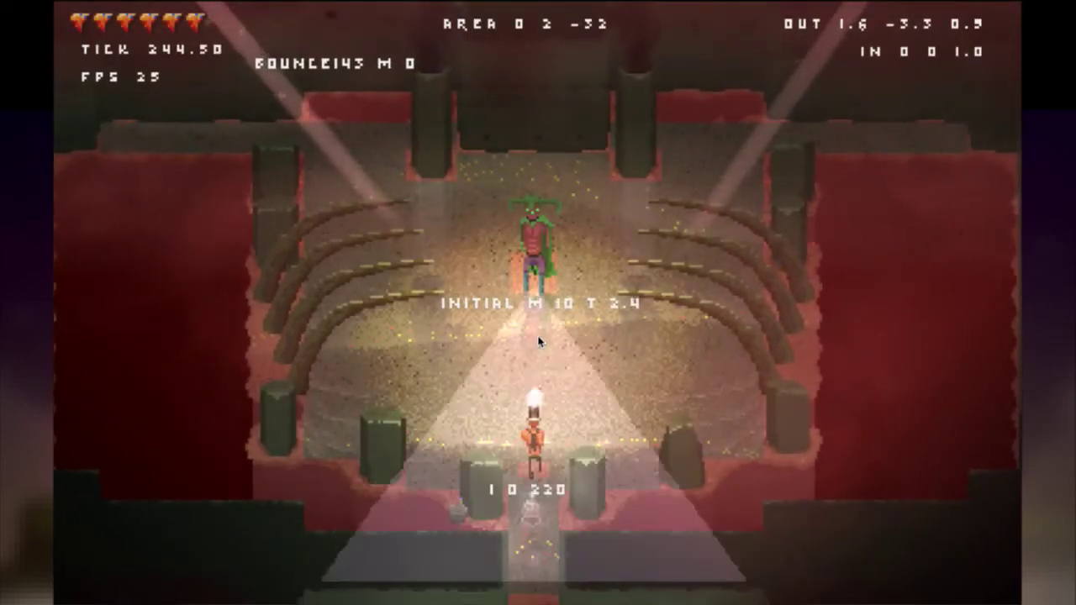
pyautogui.press('Up')
pyautogui.press('Right')
pyautogui.press('Down')
pyautogui.press('Right')
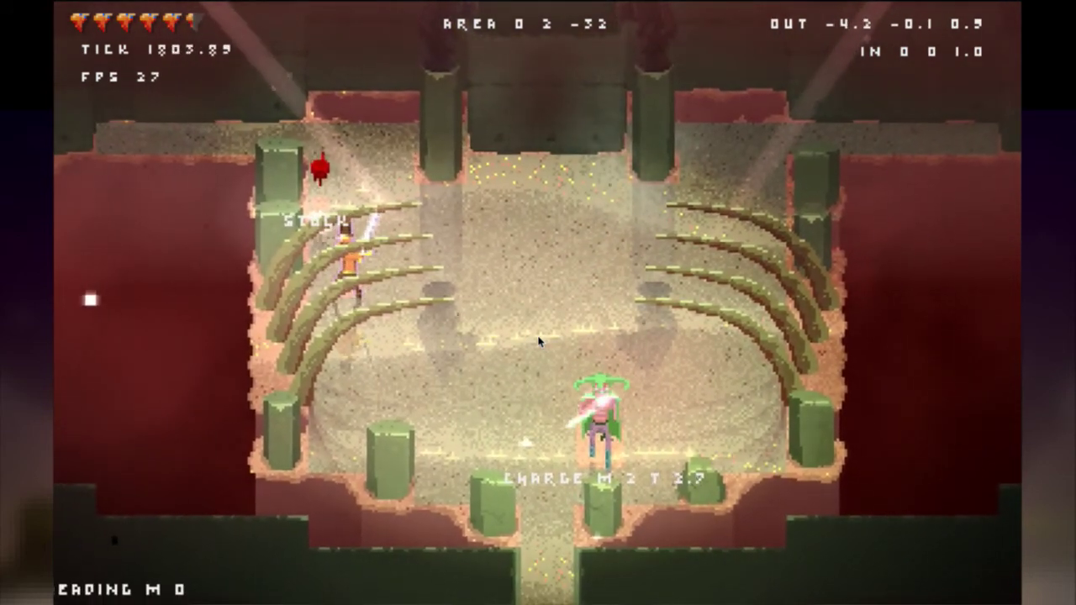
pyautogui.press('super+q')
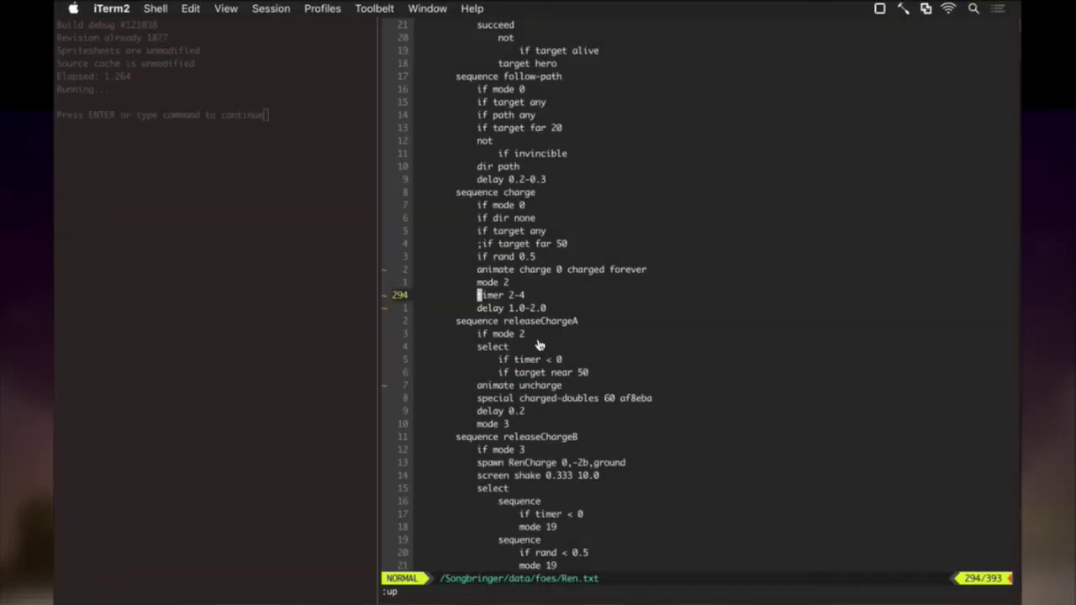
# Set the timer in the charge sequence of Ren.txt to 2-3 and save the file
pyautogui.press('j')
pyautogui.press('j')
pyautogui.press('j')
pyautogui.press('j')
pyautogui.press('j')
pyautogui.press('j')
pyautogui.press('j')
pyautogui.press('j')
pyautogui.press('j')
pyautogui.press('j')
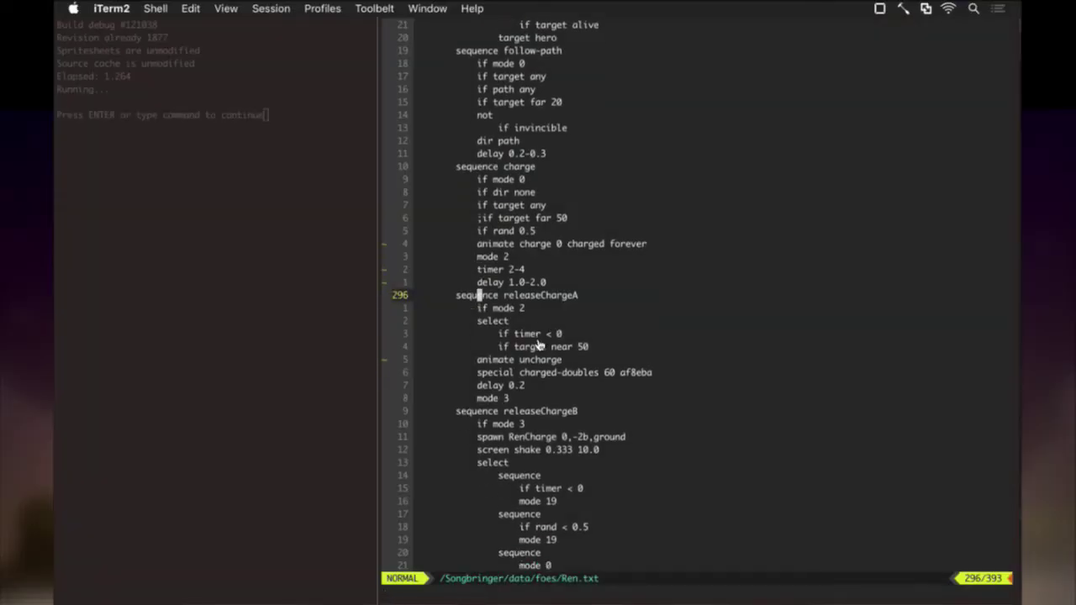
pyautogui.press('k')
pyautogui.press('k')
pyautogui.press('k')
pyautogui.press('k')
pyautogui.press('k')
pyautogui.press('k')
pyautogui.press('k')
pyautogui.press('k')
pyautogui.press('k')
pyautogui.press('k')
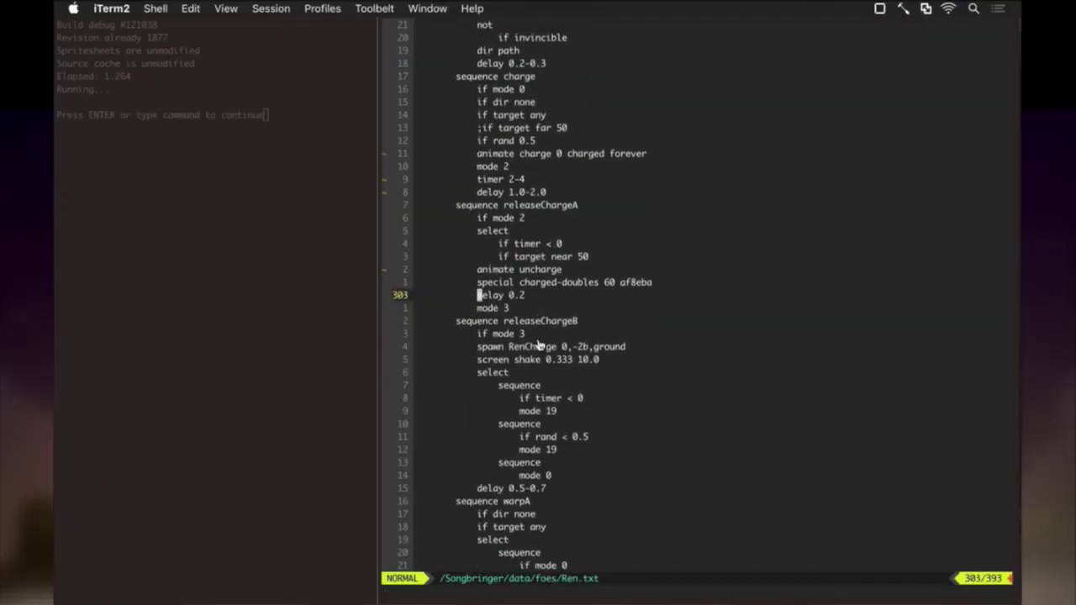
pyautogui.hotkey('shift', 'a')
pyautogui.press('BackSpace')
pyautogui.write('3')
pyautogui.press('Escape')
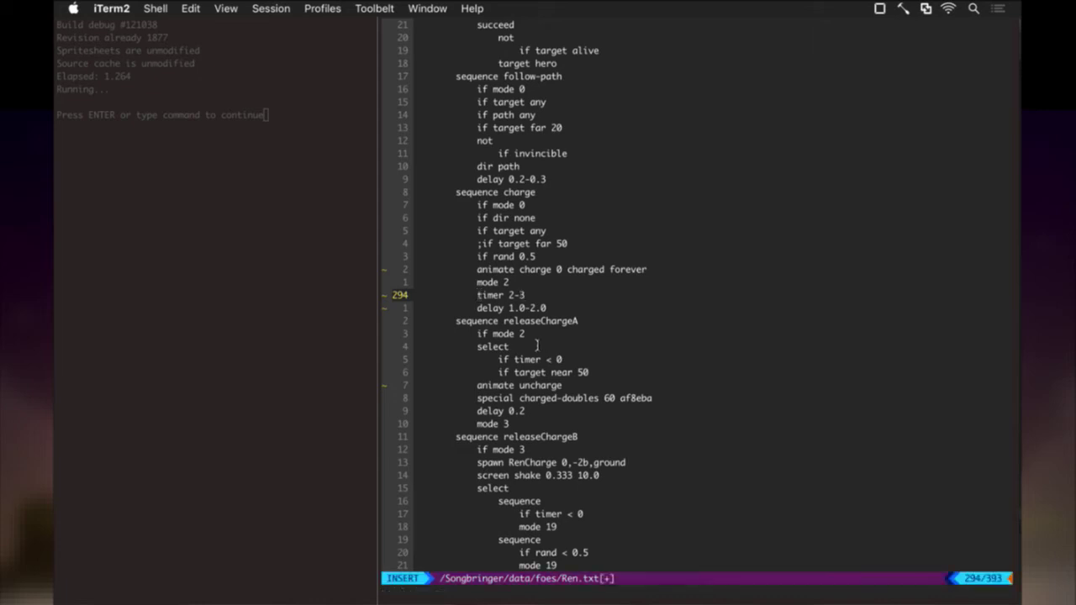
pyautogui.write(':up')
pyautogui.press('Return')
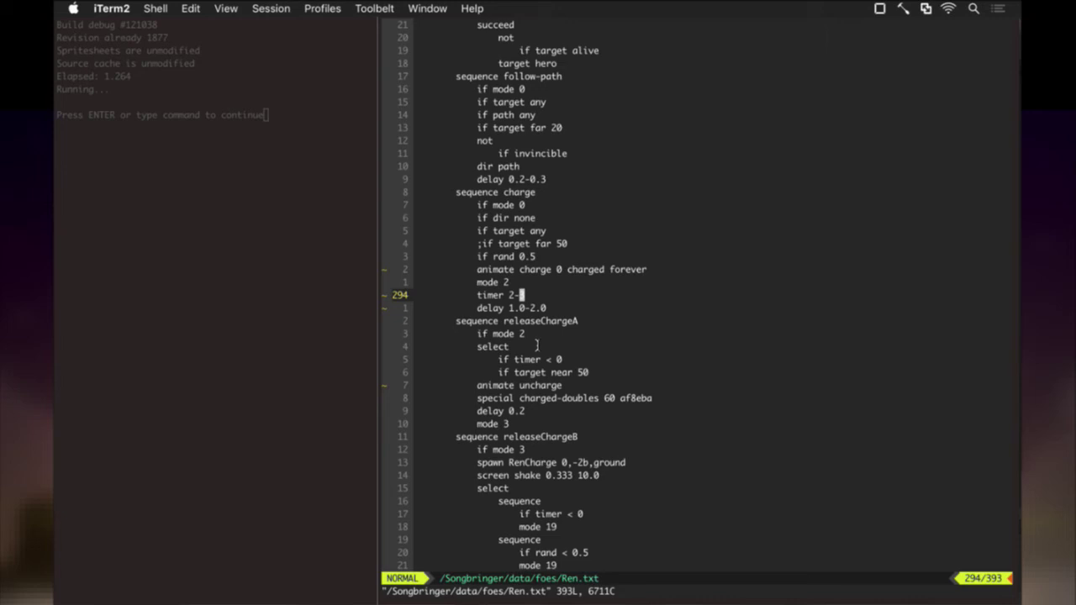
# Relaunch the game and play-test the boss fight to check Ren's charge with the 2-3 timer, and quit the game
pyautogui.write(':up')
pyautogui.press('Return')
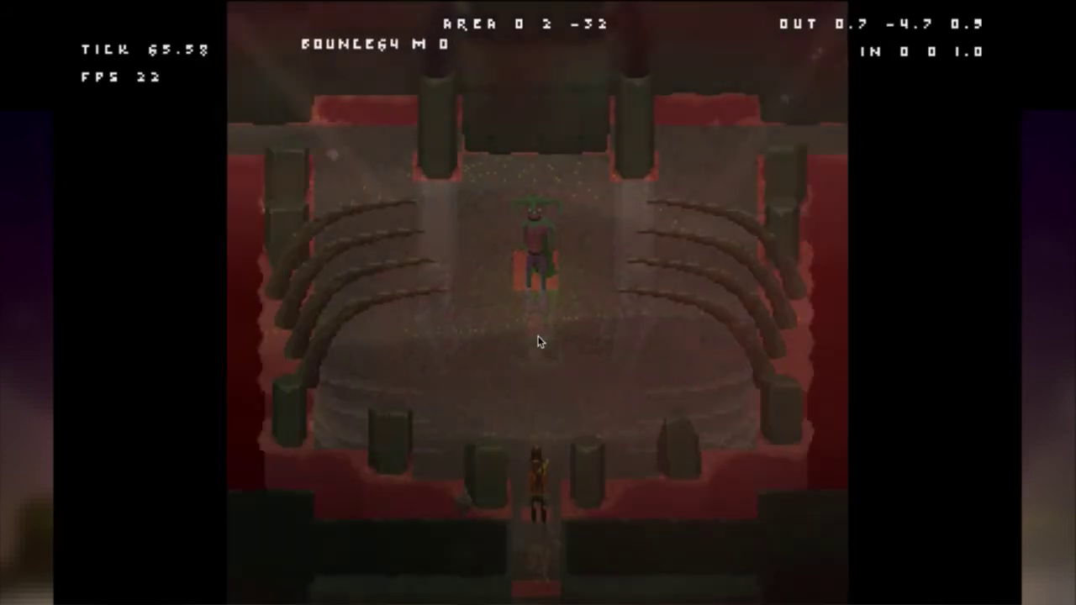
pyautogui.press('Up')
pyautogui.press('Left')
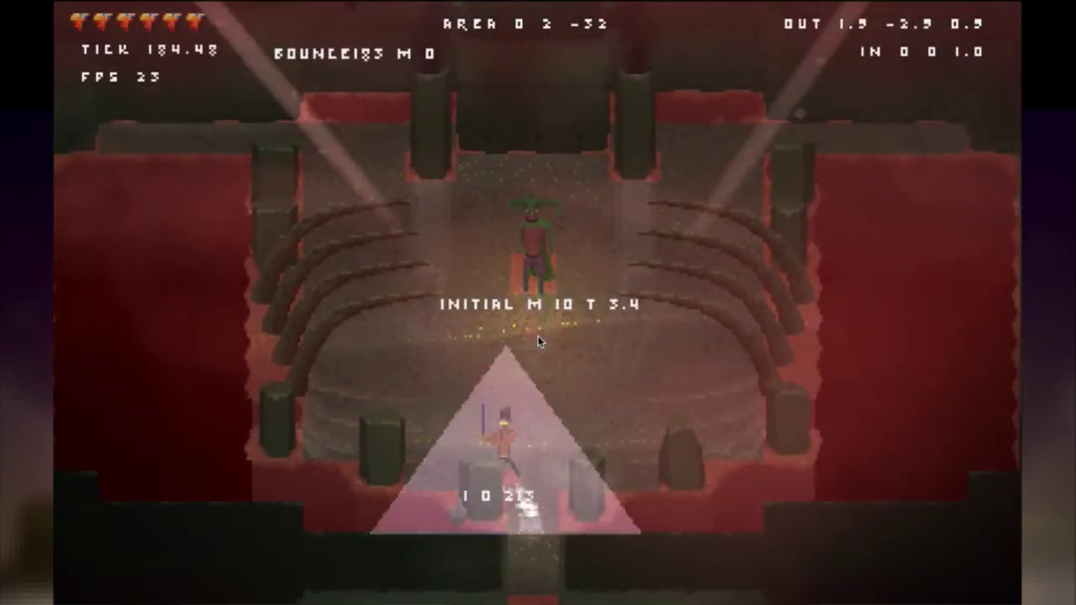
pyautogui.press('Right')
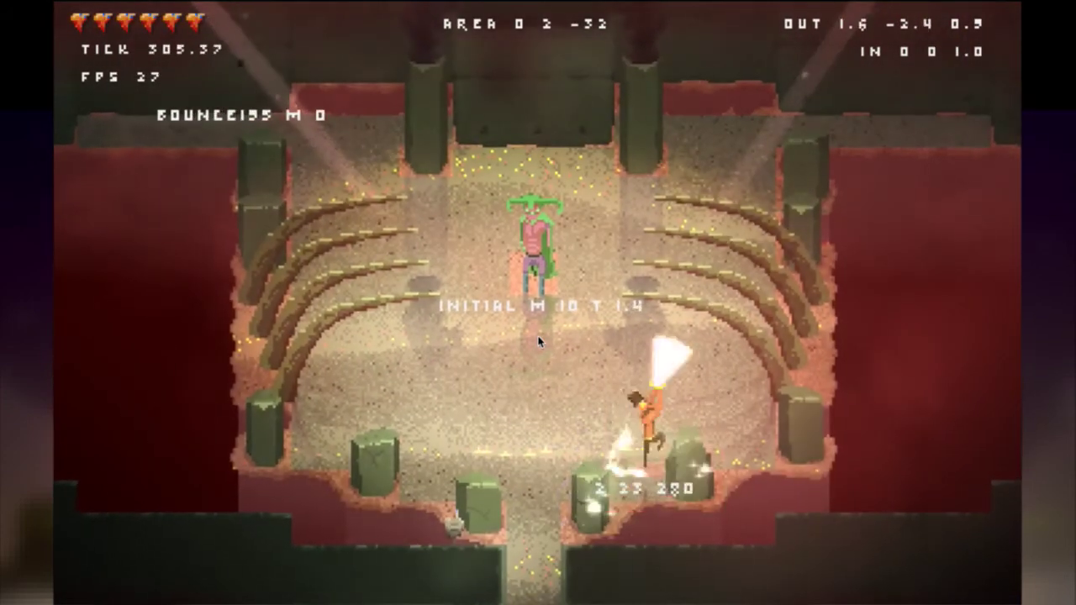
pyautogui.press('Left')
pyautogui.press('a')
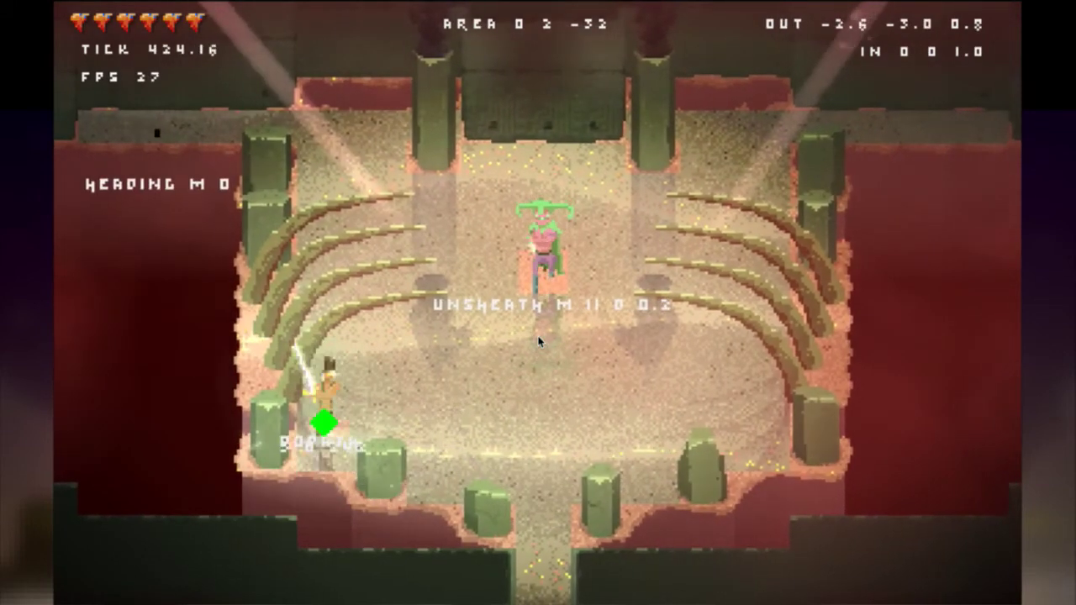
pyautogui.press('d')
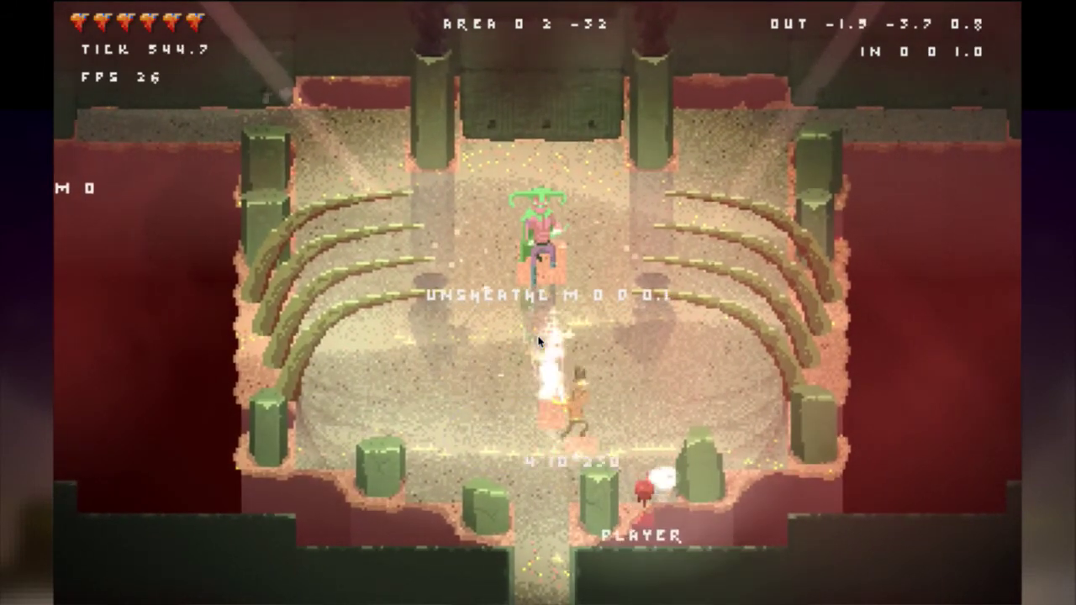
pyautogui.press('w')
pyautogui.press('d')
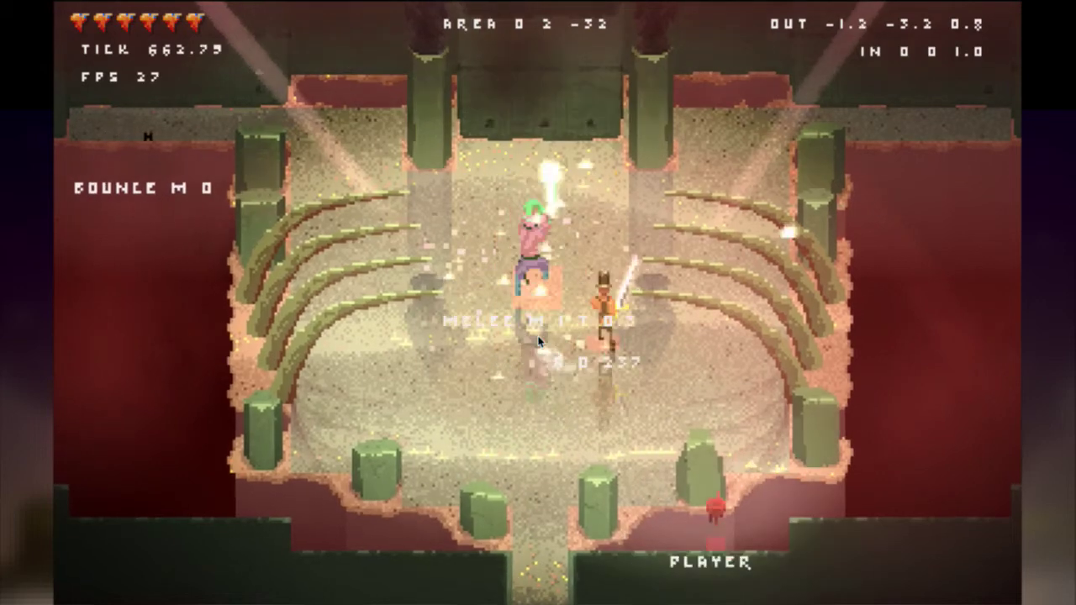
pyautogui.press('d')
pyautogui.press('a')
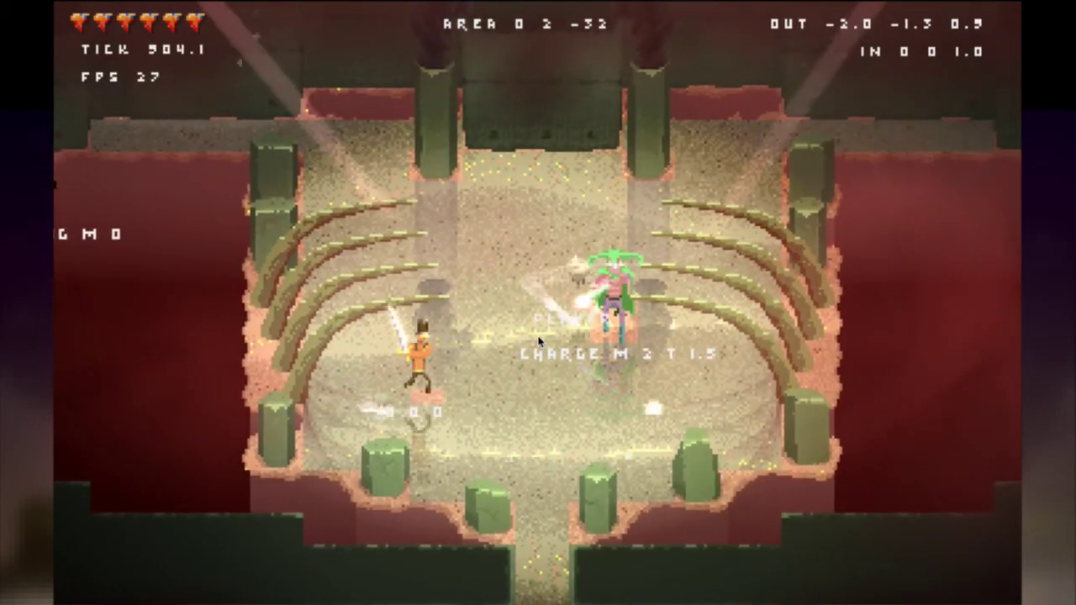
pyautogui.press('d')
pyautogui.press('a')
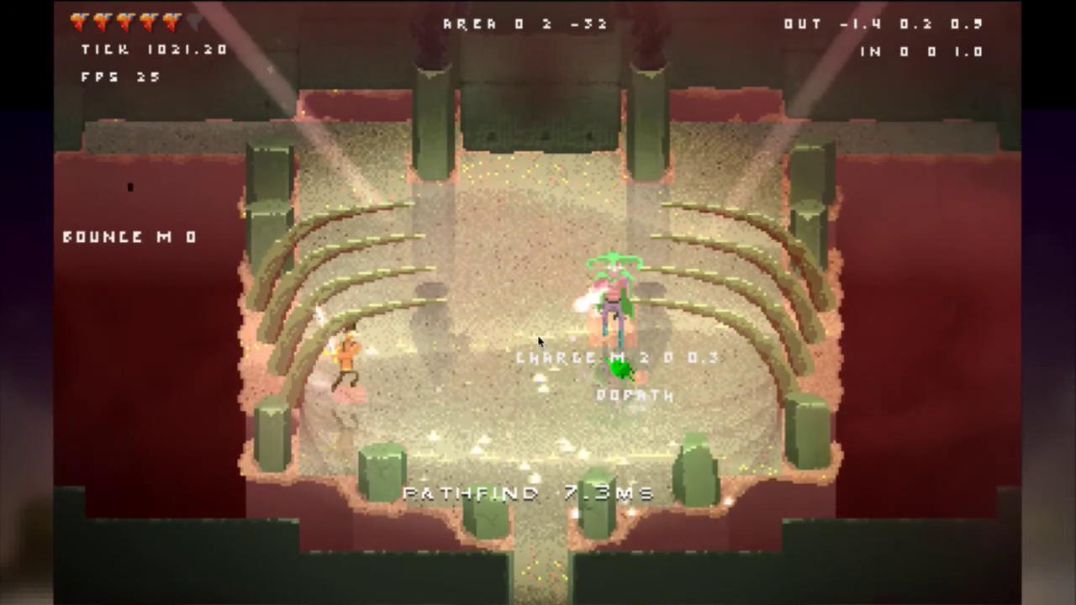
pyautogui.press('w')
pyautogui.press('s')
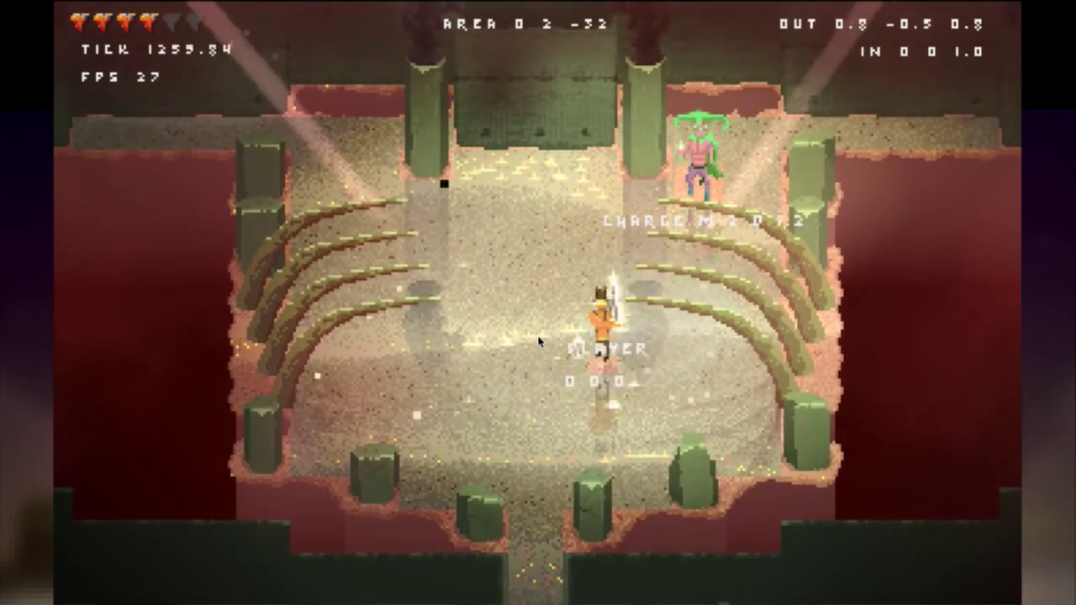
pyautogui.press('d')
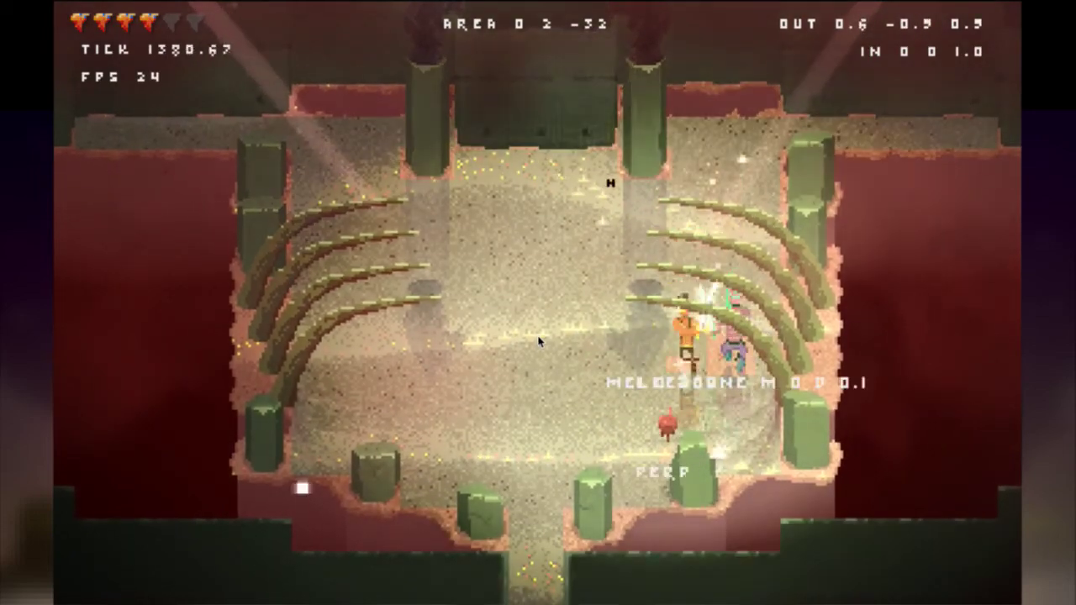
pyautogui.press('a')
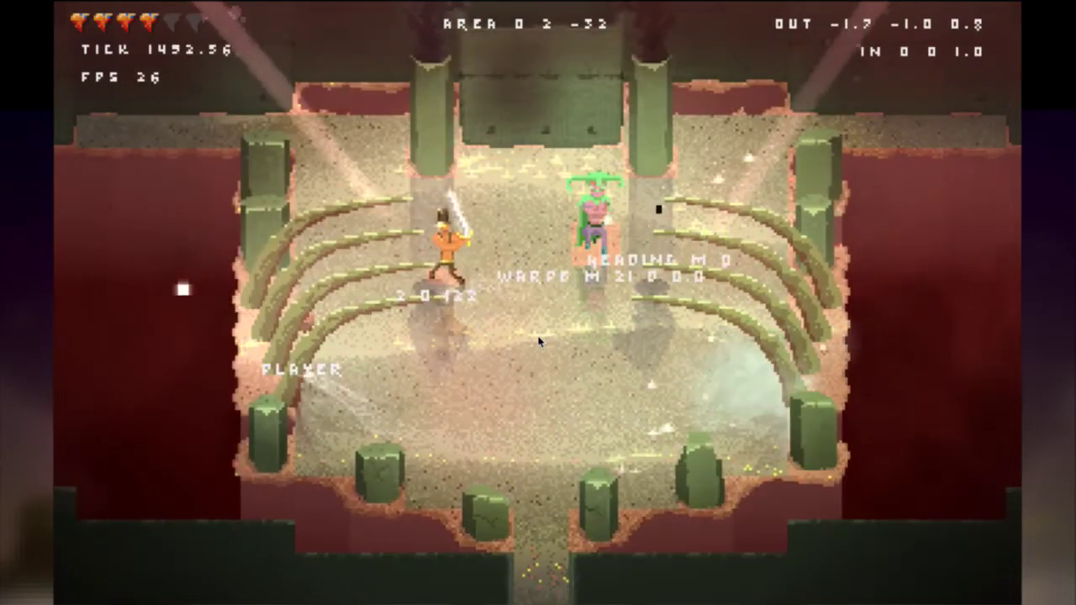
pyautogui.press('s')
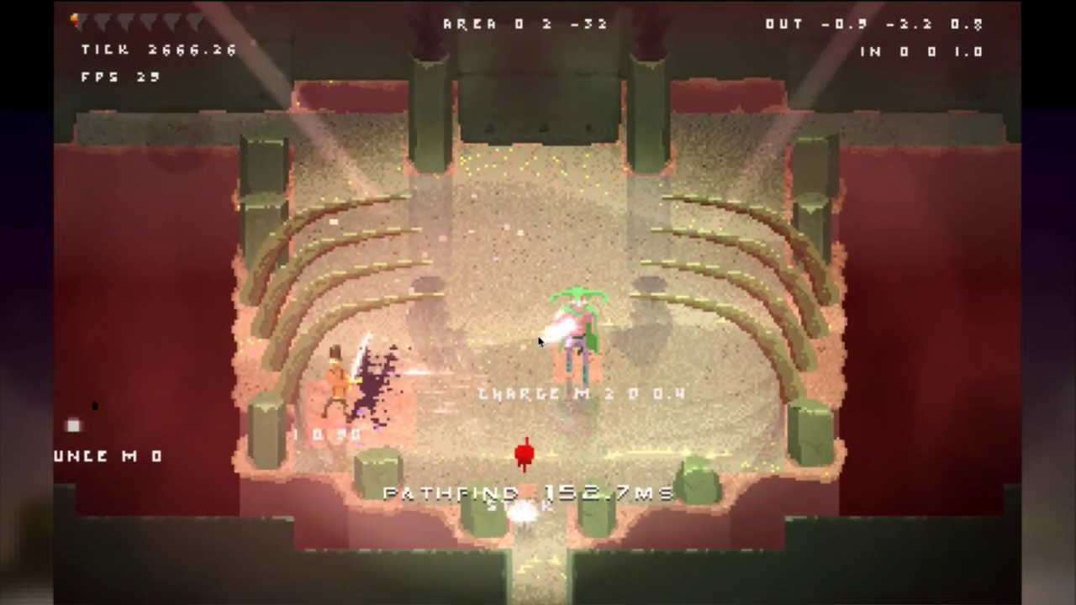
pyautogui.press('i')
pyautogui.press('i')
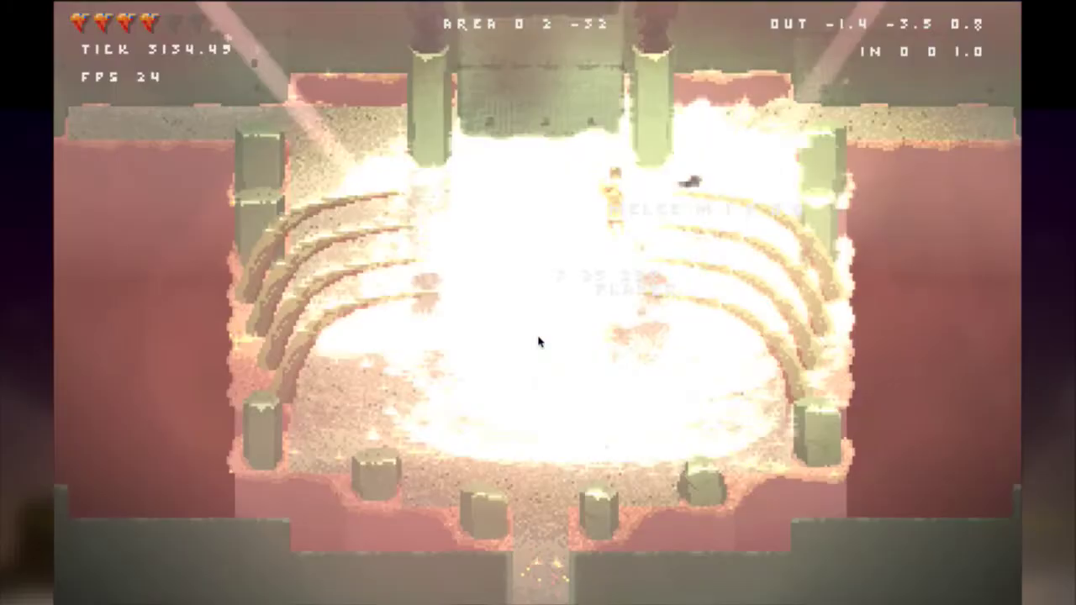
pyautogui.press('super+q')
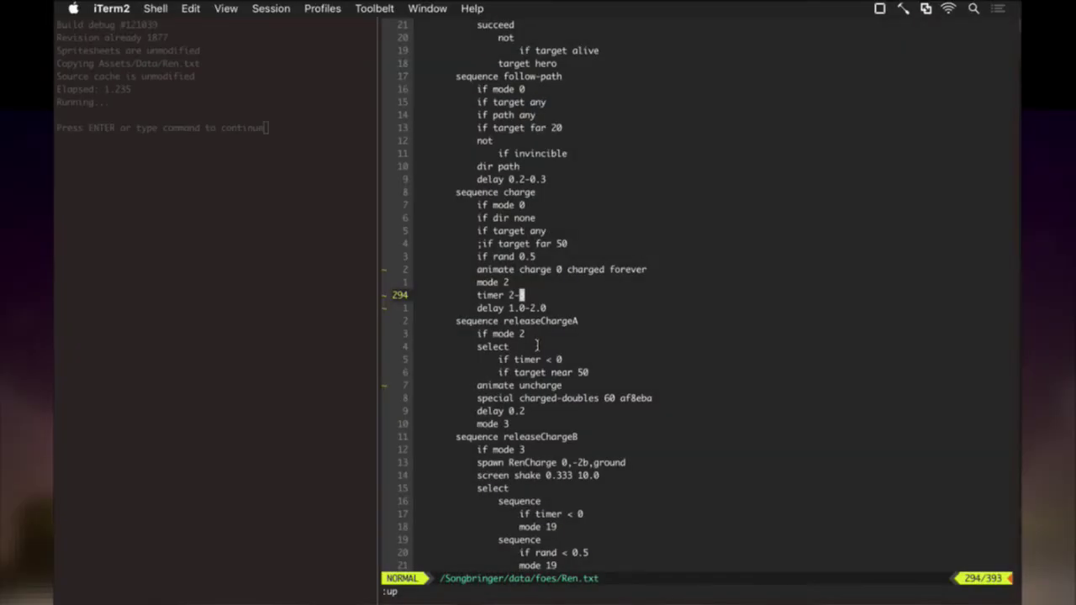
# Review the follow-path, charge and charge-release sequences in Ren.txt, and return to the charge sequence's timer line
pyautogui.press('k')
pyautogui.press('k')
pyautogui.press('k')
pyautogui.press('k')
pyautogui.press('k')
pyautogui.press('j')
pyautogui.press('j')
pyautogui.press('j')
pyautogui.press('j')
pyautogui.press('j')
pyautogui.press('j')
pyautogui.press('j')
pyautogui.press('j')
pyautogui.press('j')
pyautogui.press('j')
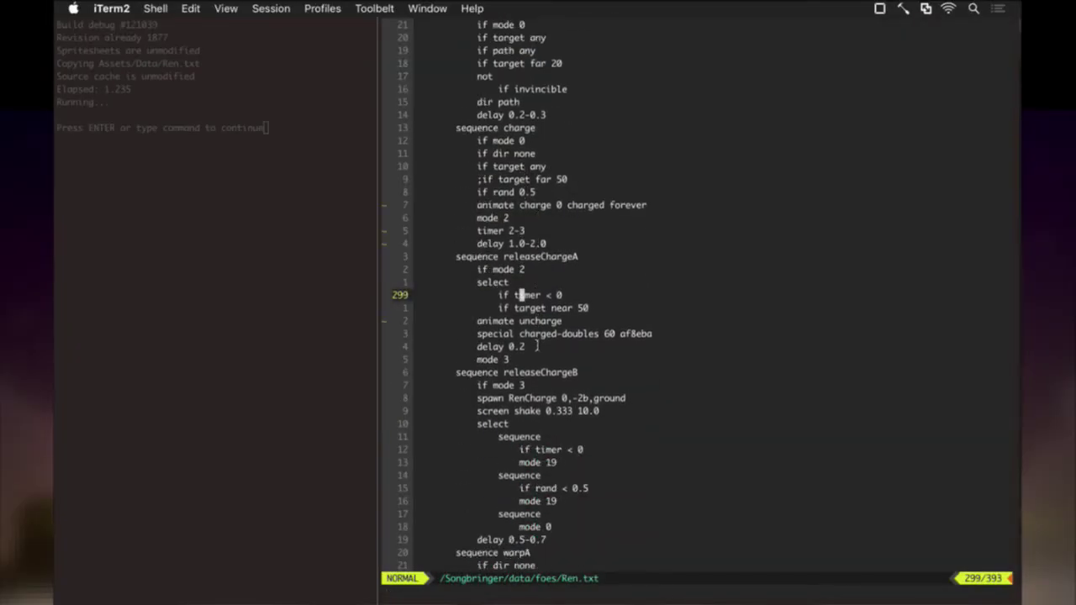
pyautogui.press('j')
pyautogui.press('j')
pyautogui.press('j')
pyautogui.press('j')
pyautogui.press('j')
pyautogui.press('j')
pyautogui.press('j')
pyautogui.press('k')
pyautogui.press('k')
pyautogui.press('k')
pyautogui.press('k')
pyautogui.press('k')
pyautogui.press('k')
pyautogui.press('k')
pyautogui.press('k')
pyautogui.press('k')
pyautogui.press('k')
pyautogui.press('k')
pyautogui.press('k')
pyautogui.press('k')
pyautogui.press('k')
pyautogui.press('k')
pyautogui.press('k')
pyautogui.press('k')
pyautogui.press('k')
pyautogui.press('k')
pyautogui.press('k')
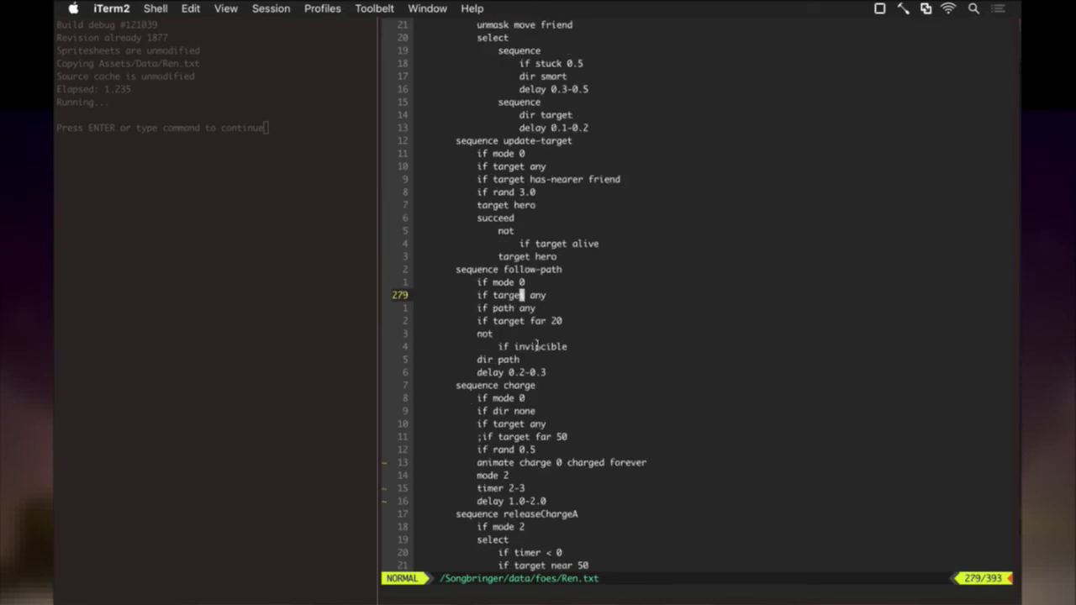
pyautogui.hotkey('ctrl', 'o')
pyautogui.hotkey('ctrl', 'o')
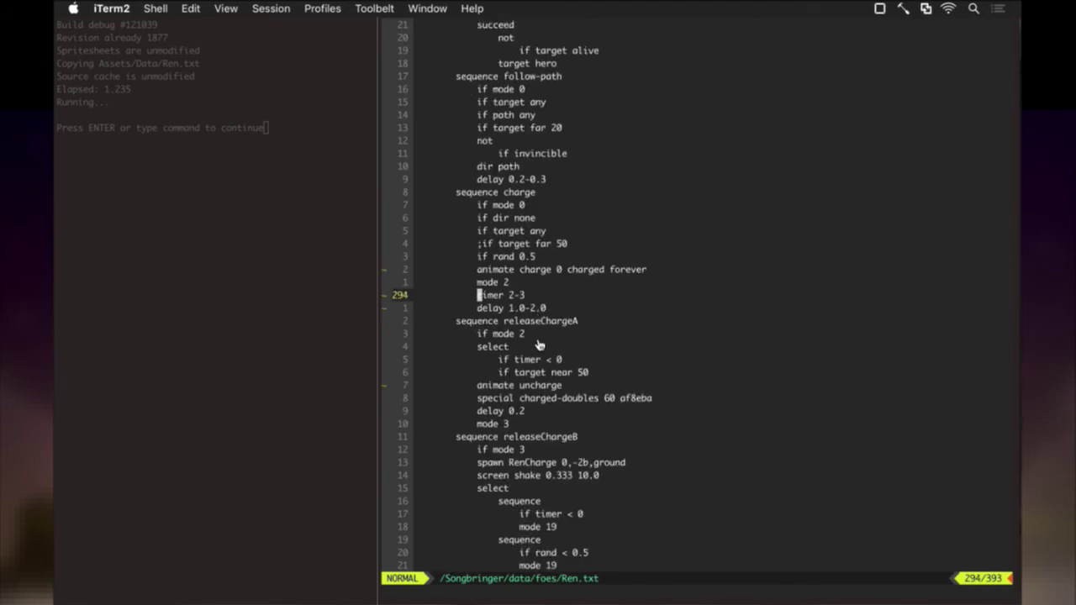
# Set the delay in the charge sequence of Ren.txt to 1.0-1.5 and save the file
pyautogui.press('j')
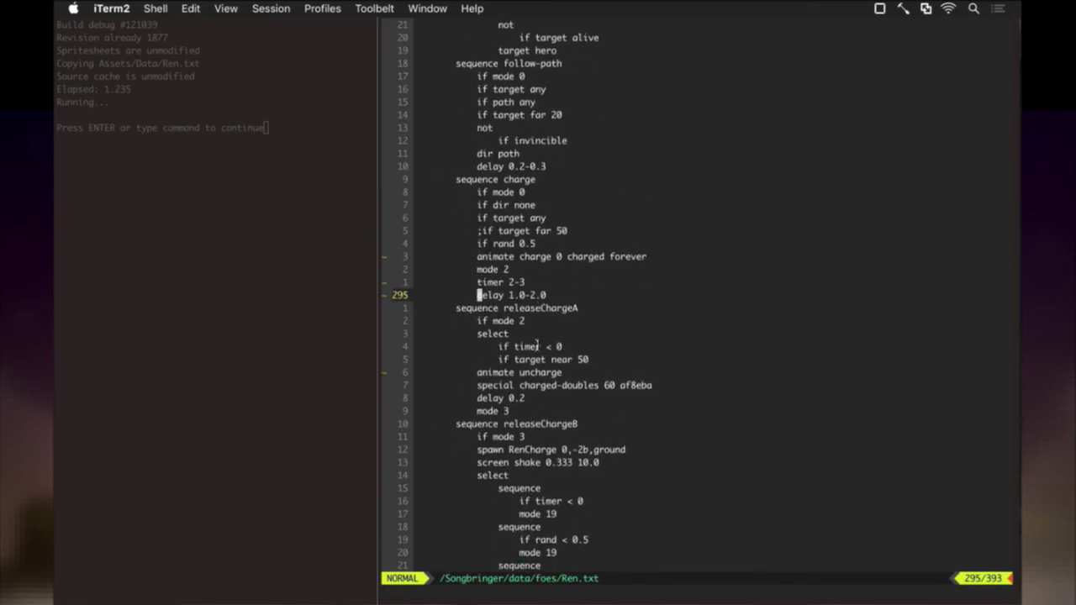
pyautogui.press('A')
pyautogui.press('BackSpace')
pyautogui.press('BackSpace')
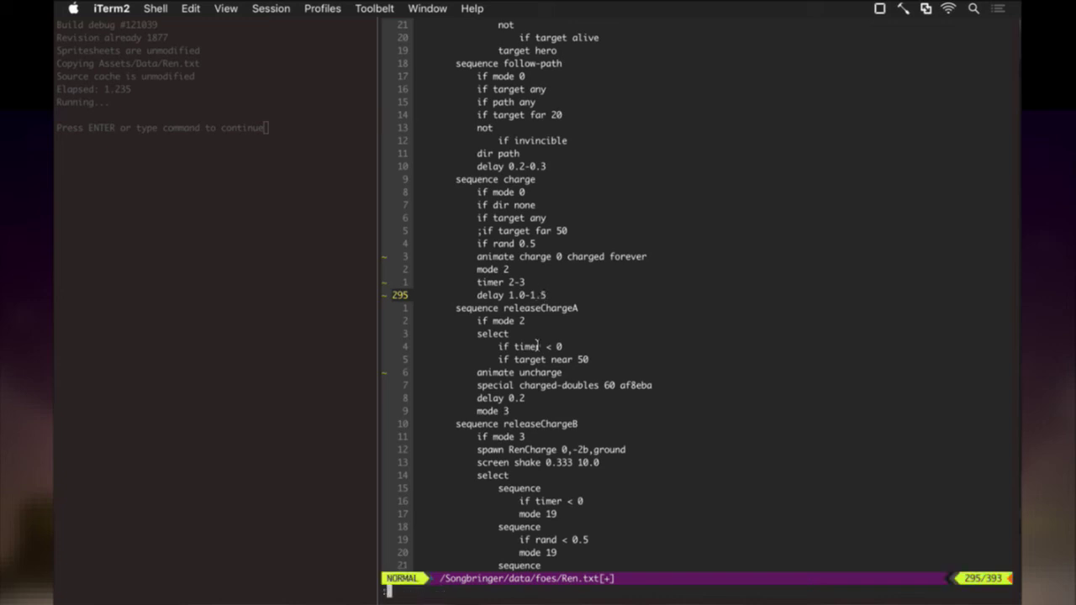
pyautogui.press('Escape')
pyautogui.write(':w')
pyautogui.press('Return')
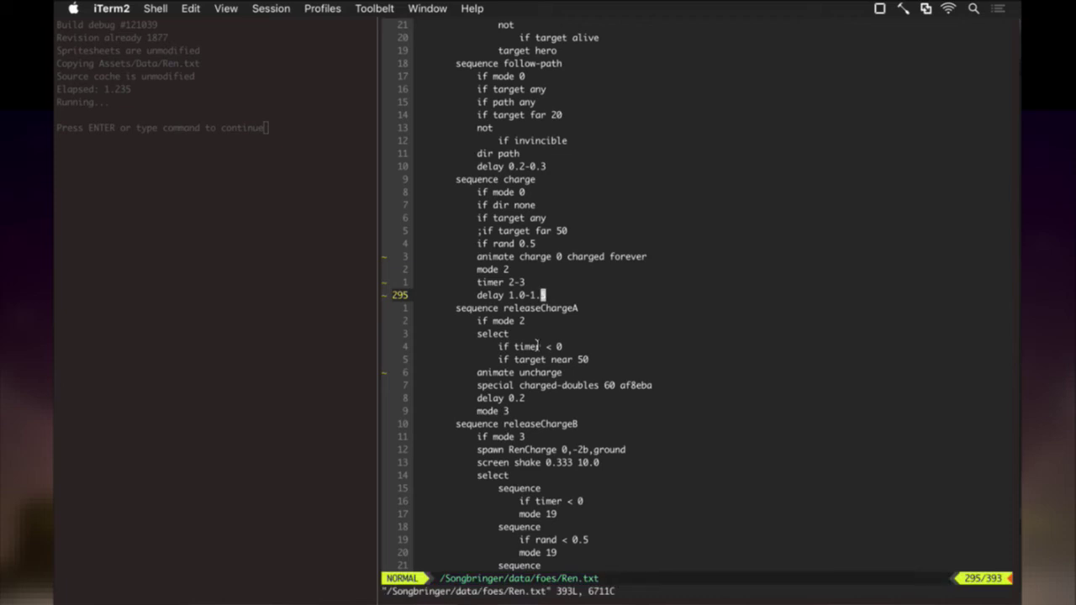
# Comment out both special smoke lines in the warpA sequence of Ren.txt and save the file
pyautogui.press('j')
pyautogui.press('j')
pyautogui.press('j')
pyautogui.press('j')
pyautogui.press('j')
pyautogui.press('j')
pyautogui.press('j')
pyautogui.press('j')
pyautogui.press('j')
pyautogui.press('j')
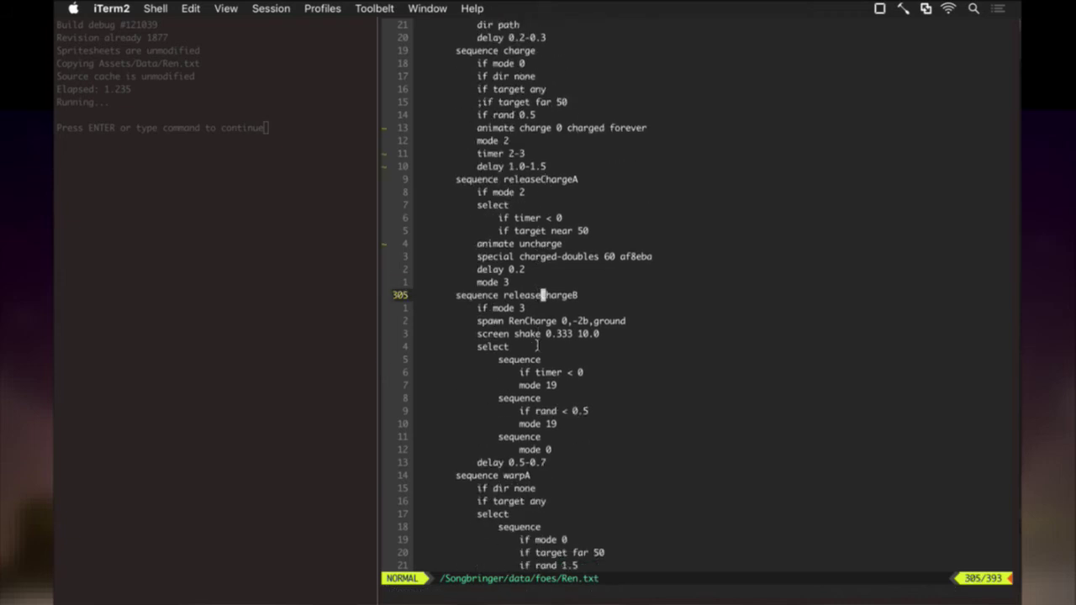
pyautogui.press('j')
pyautogui.press('j')
pyautogui.press('j')
pyautogui.press('j')
pyautogui.press('j')
pyautogui.press('j')
pyautogui.press('j')
pyautogui.press('j')
pyautogui.press('j')
pyautogui.press('j')
pyautogui.press('j')
pyautogui.press('j')
pyautogui.press('j')
pyautogui.press('j')
pyautogui.press('j')
pyautogui.press('j')
pyautogui.press('j')
pyautogui.press('j')
pyautogui.press('j')
pyautogui.press('j')
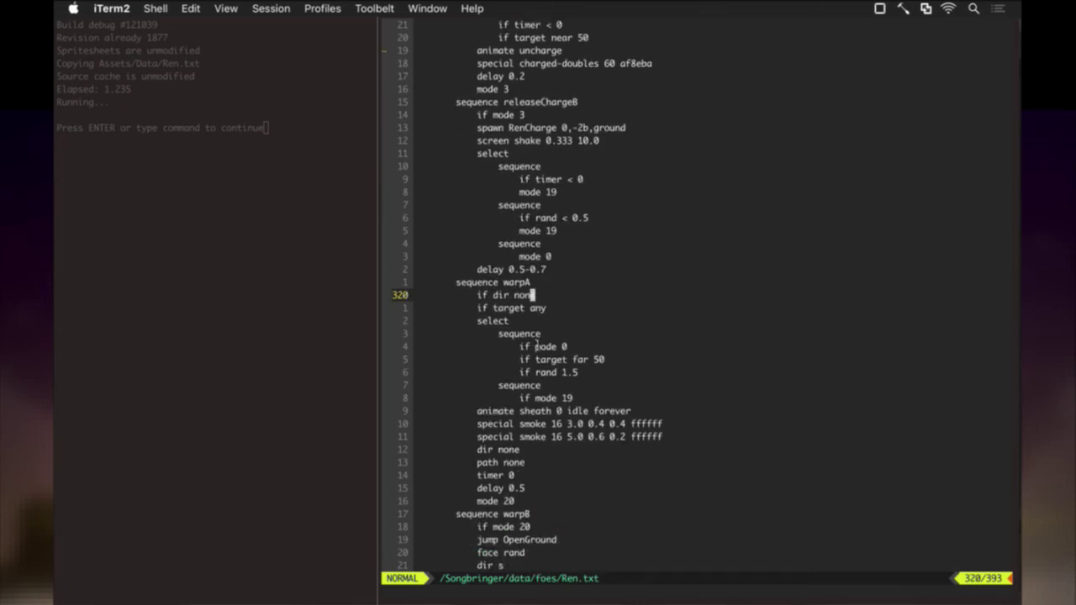
pyautogui.press('j')
pyautogui.press('j')
pyautogui.press('j')
pyautogui.press('j')
pyautogui.press('j')
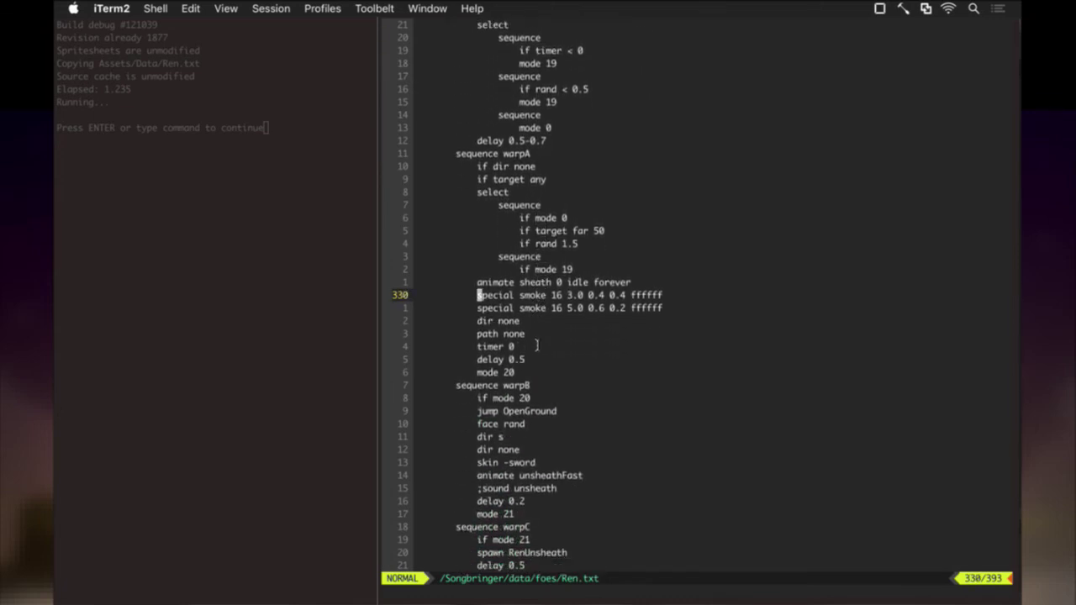
pyautogui.write('i;')
pyautogui.press('Escape')
pyautogui.press('j')
pyautogui.press('.')
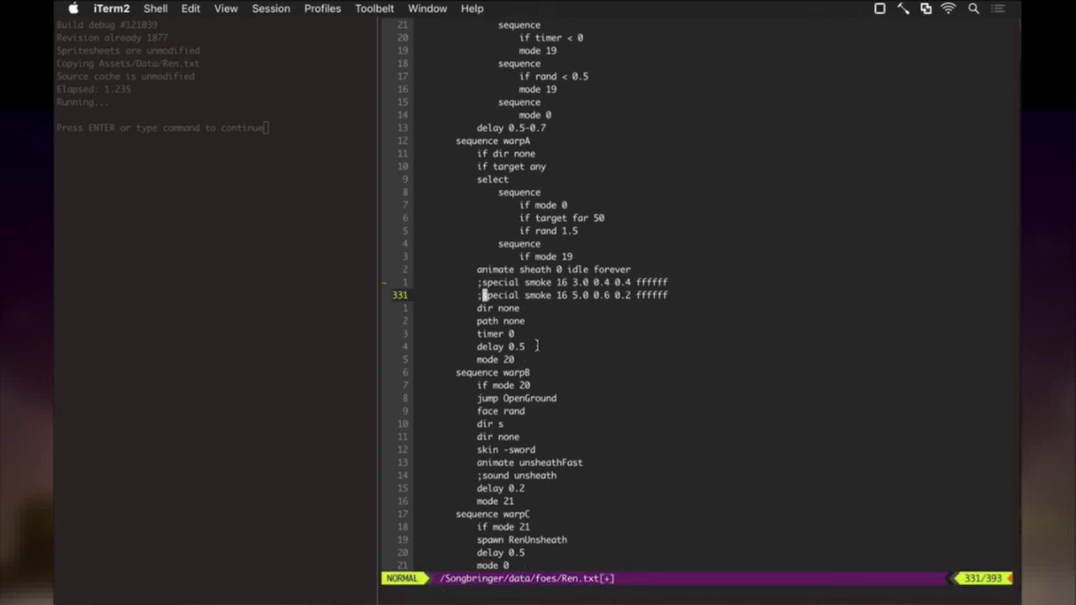
pyautogui.write(':w')
pyautogui.press('Return')
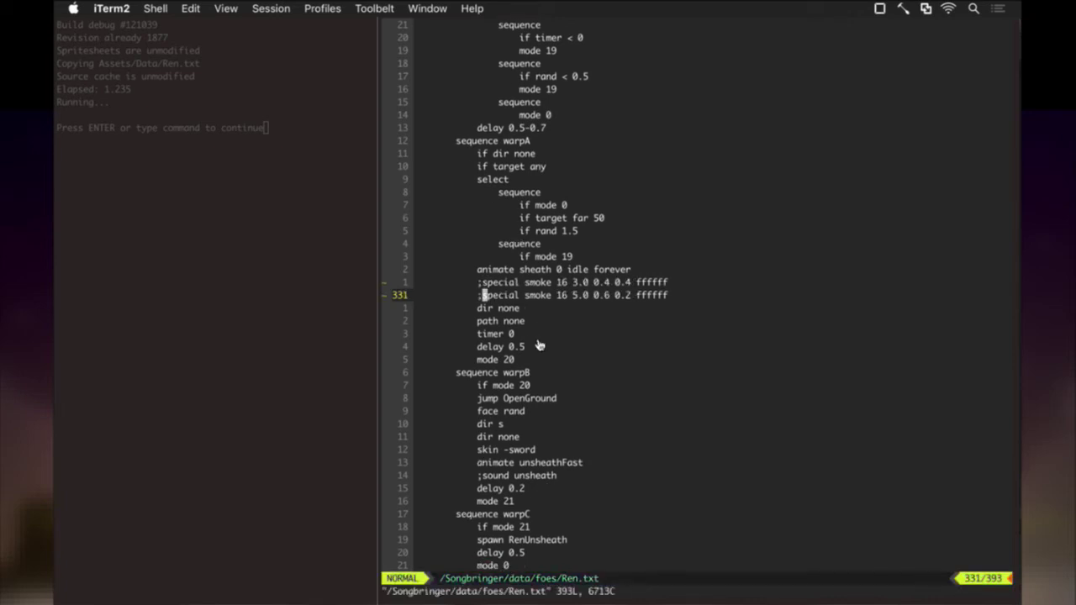
# Relaunch the game, play-test the boss fight with the shorter charge delay and no warpA smoke, and return to the editor
pyautogui.write(':up')
pyautogui.press('Return')
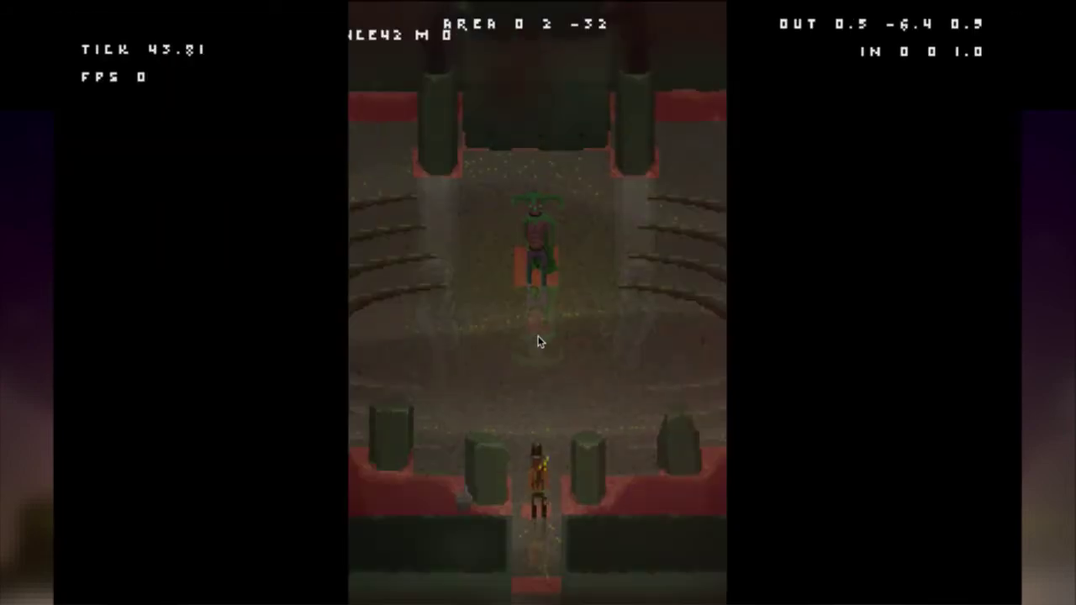
pyautogui.press('w')
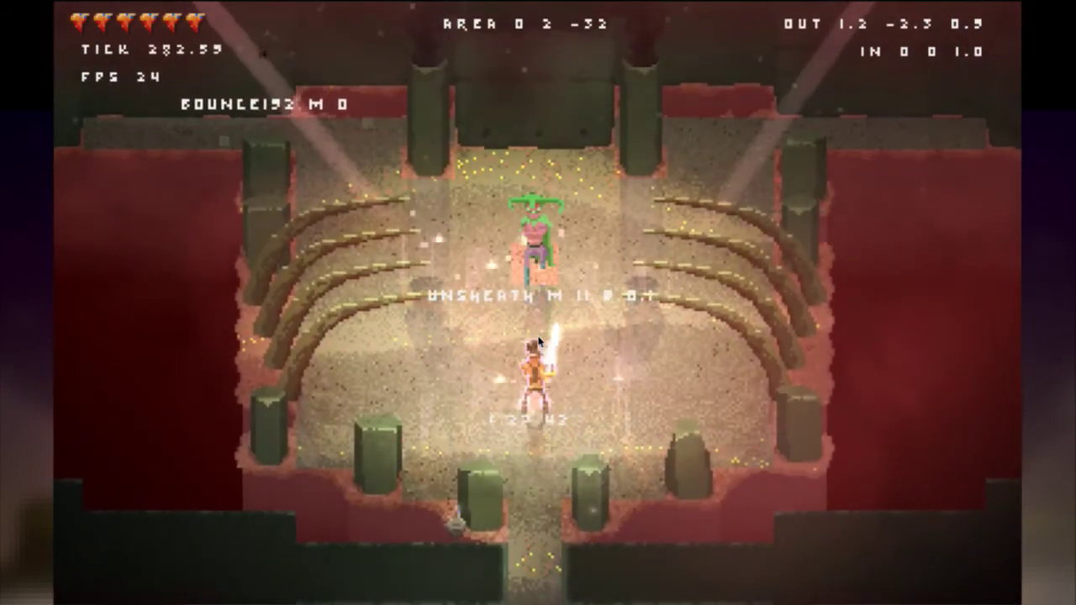
pyautogui.press('w')
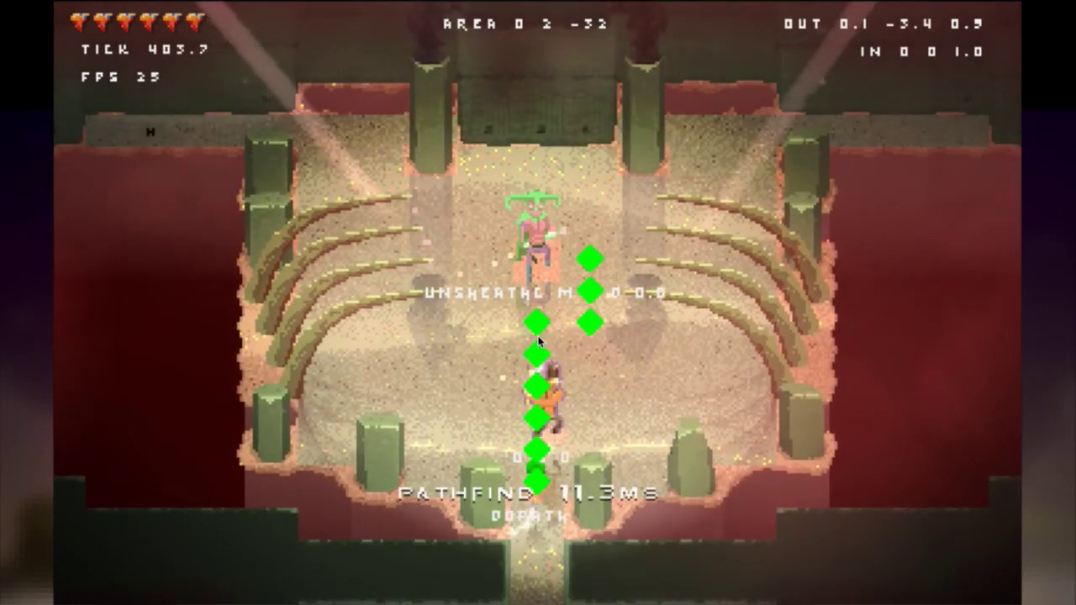
pyautogui.press('d')
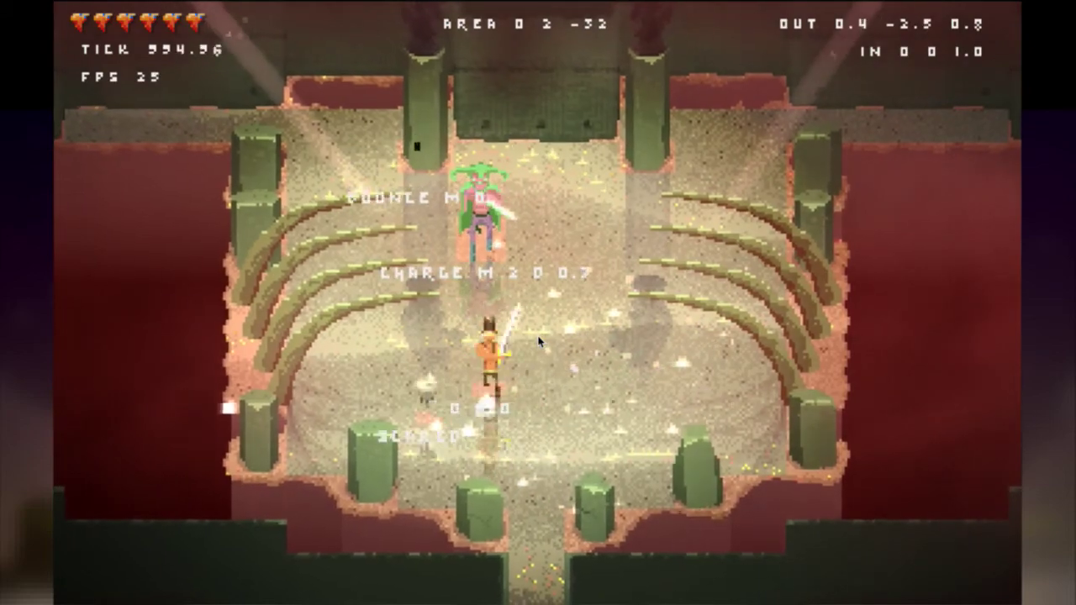
pyautogui.press('super+Tab')
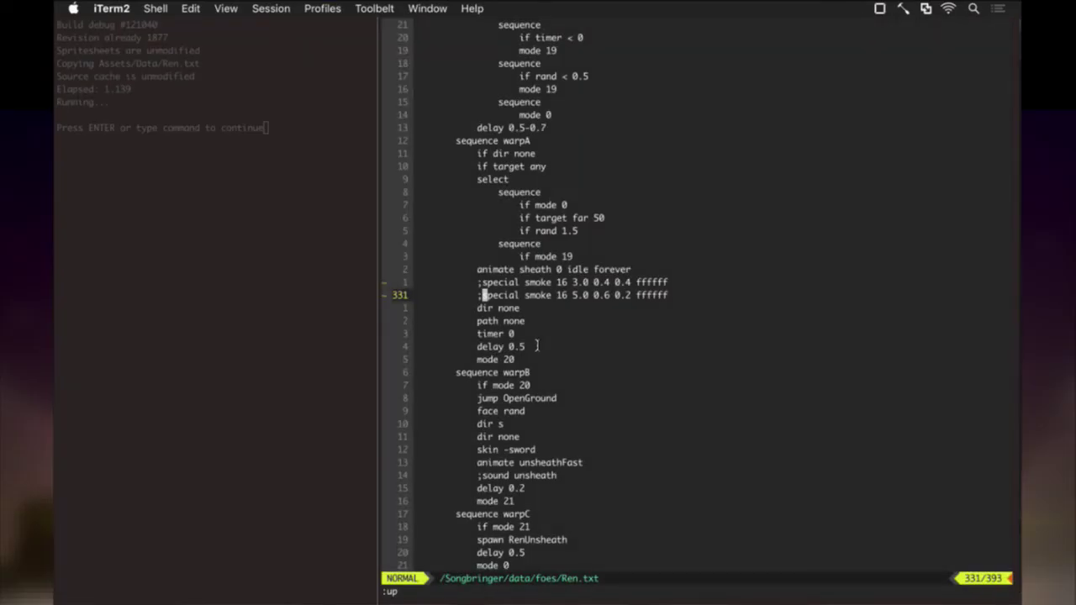
# Look through the behavior sequences and sword animation definitions in Ren.txt to find the charged animation block
pyautogui.scroll(3, 536, 346)
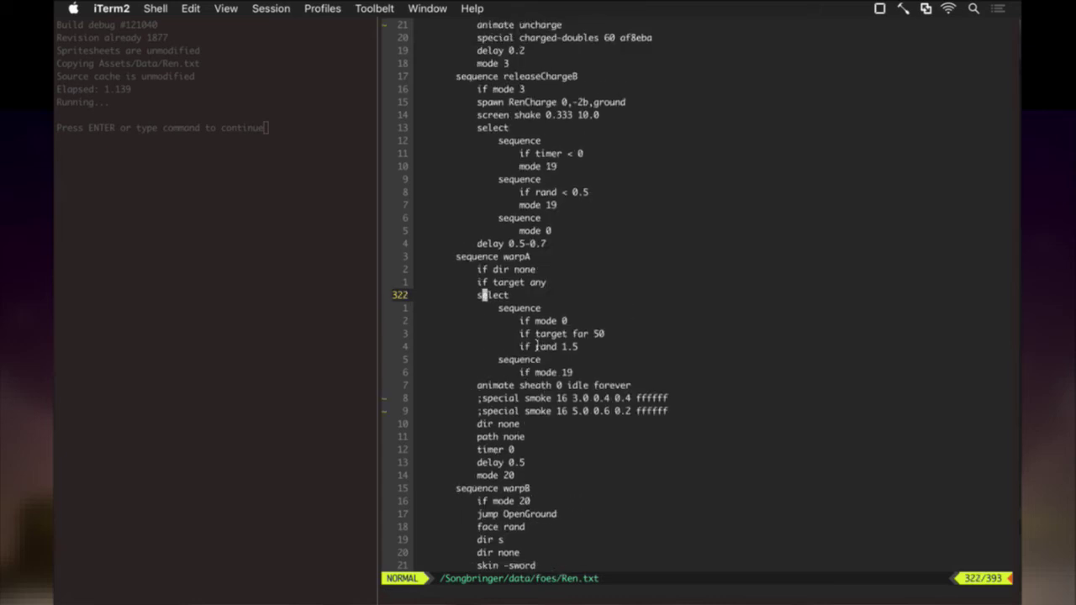
pyautogui.scroll(20, 537, 346)
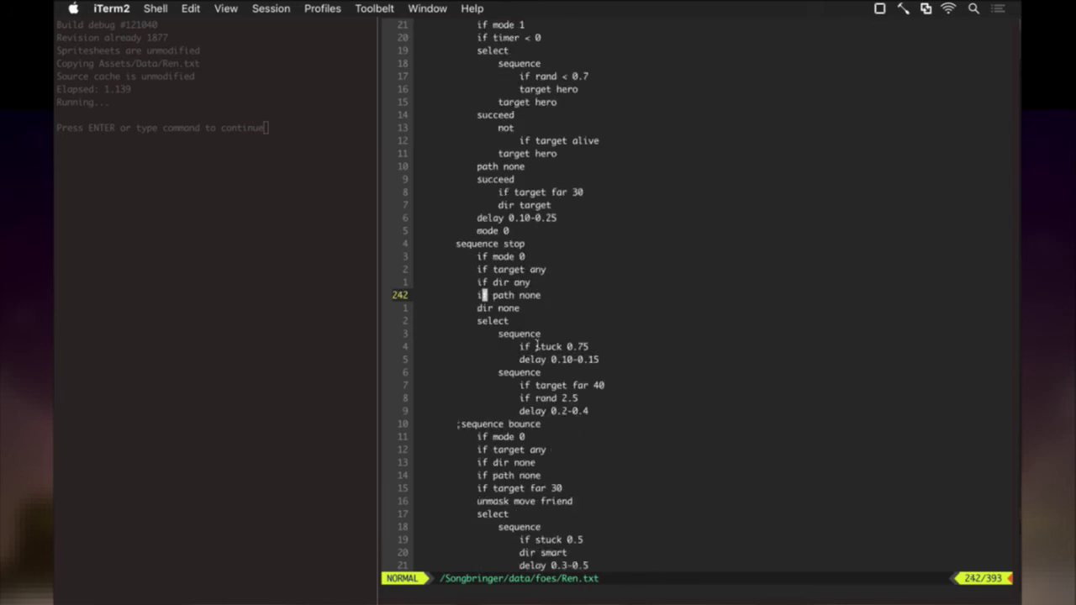
pyautogui.scroll(20, 537, 346)
pyautogui.scroll(-10, 536, 346)
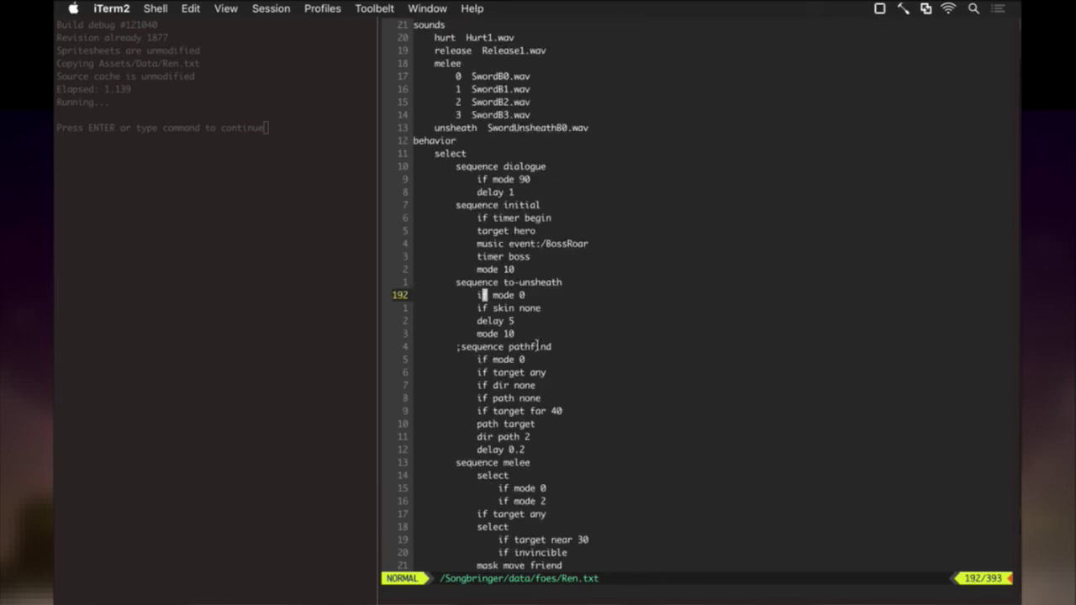
pyautogui.scroll(20, 536, 346)
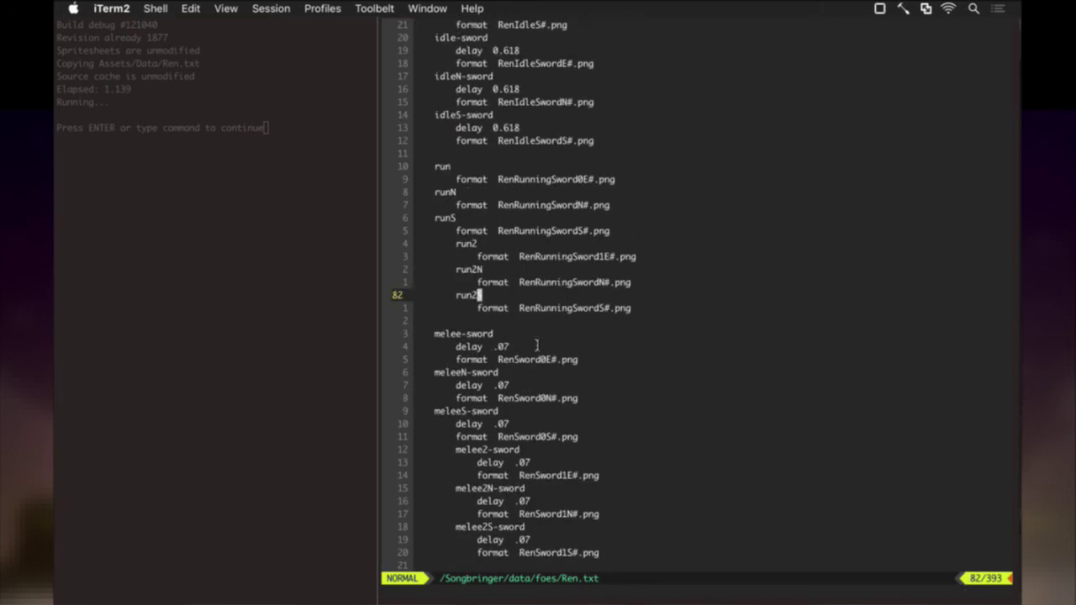
pyautogui.scroll(-10, 536, 346)
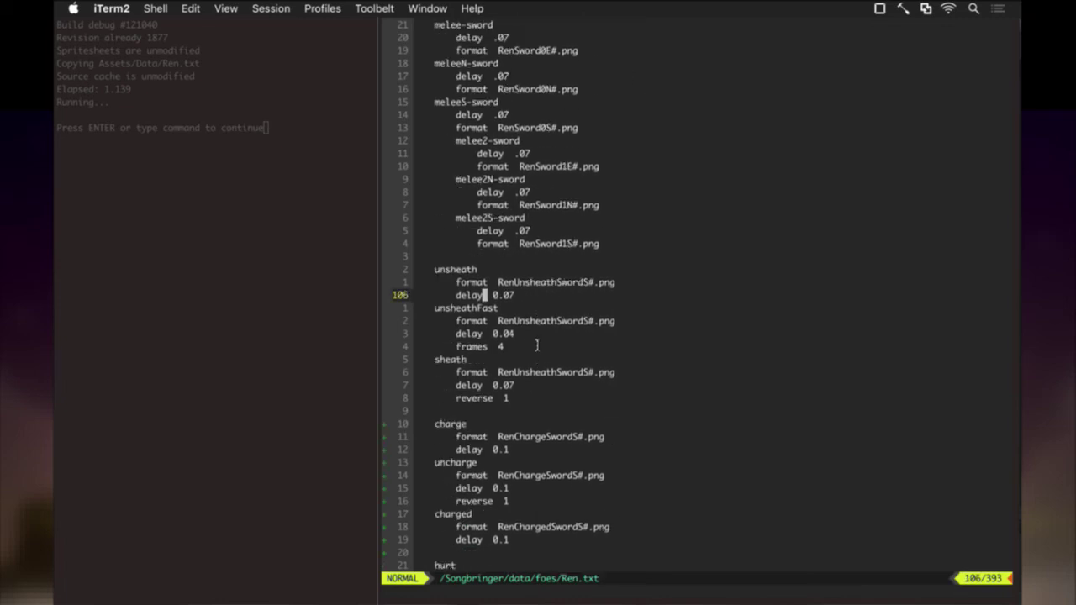
pyautogui.scroll(-3, 536, 346)
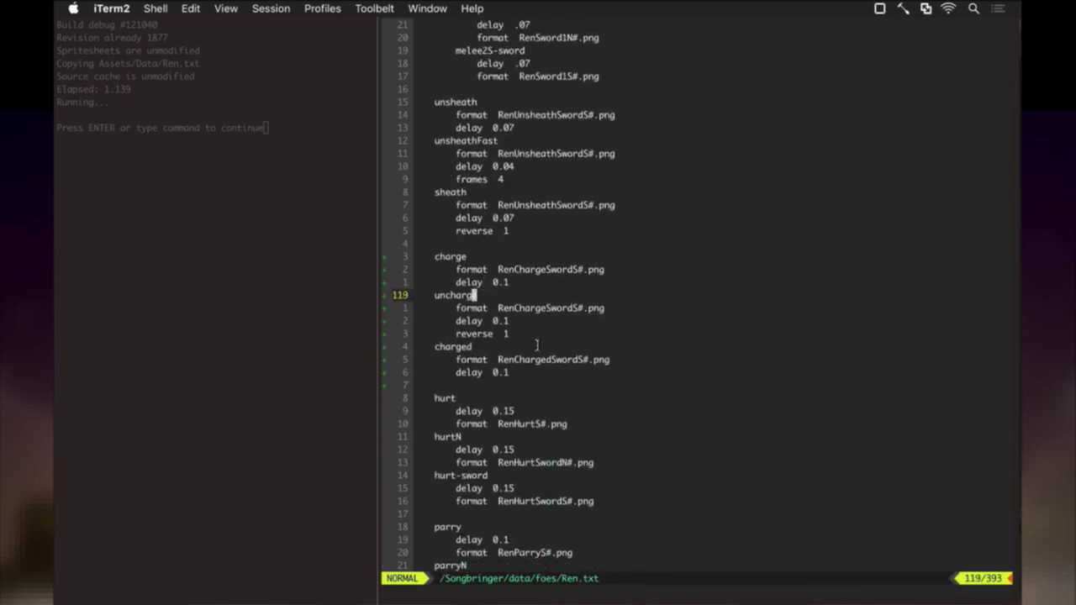
pyautogui.scroll(-2, 537, 346)
# Try to move the charged animation block up to the idle animations in Ren.txt
pyautogui.hotkey('shift', 'v')
pyautogui.press('j')
pyautogui.press('j')
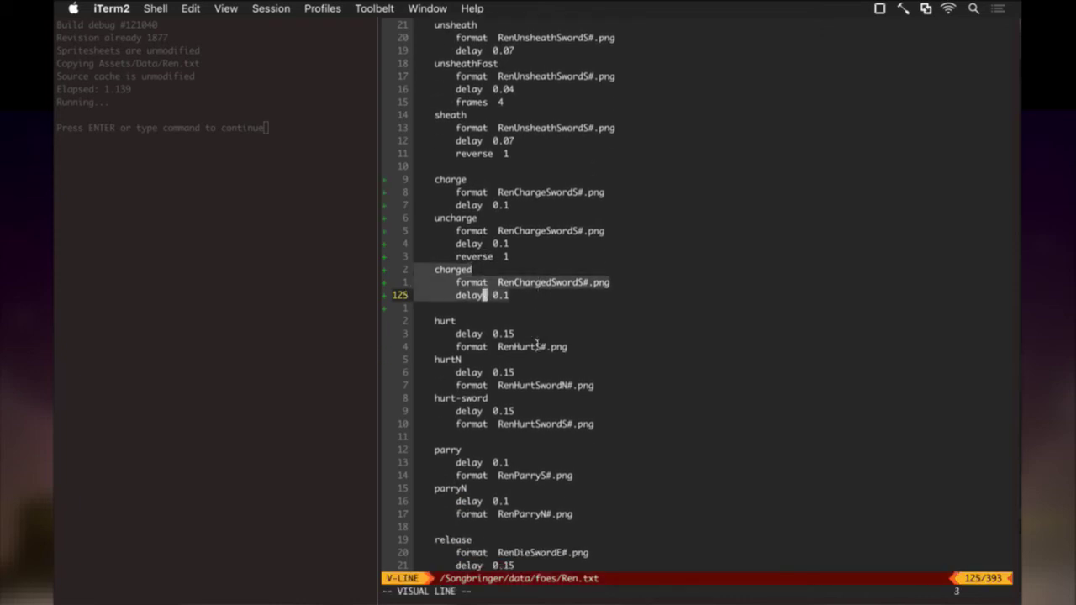
pyautogui.press('d')
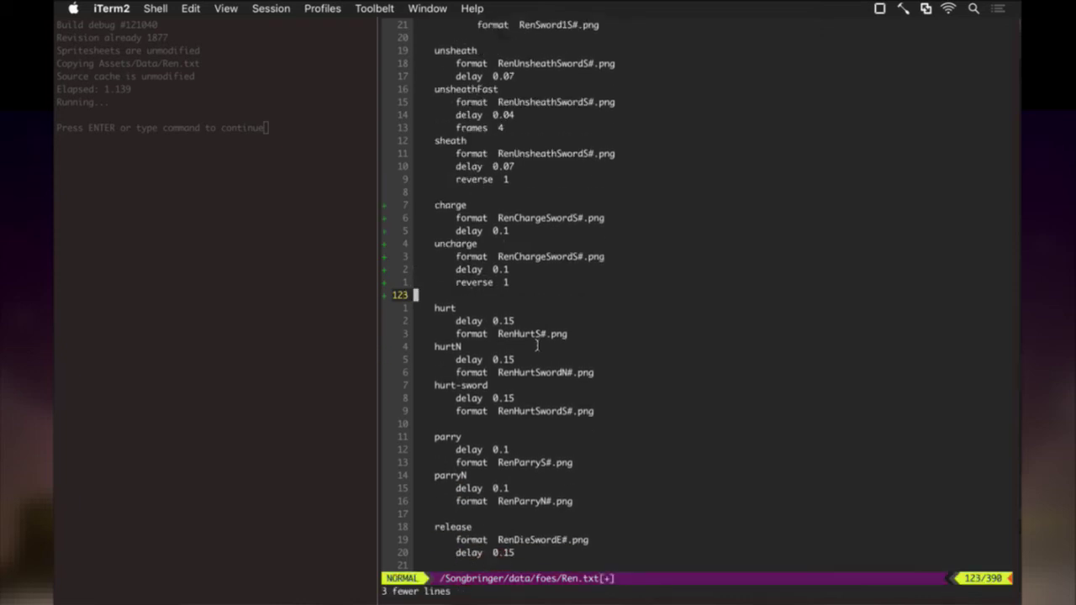
pyautogui.scroll(20, 537, 346)
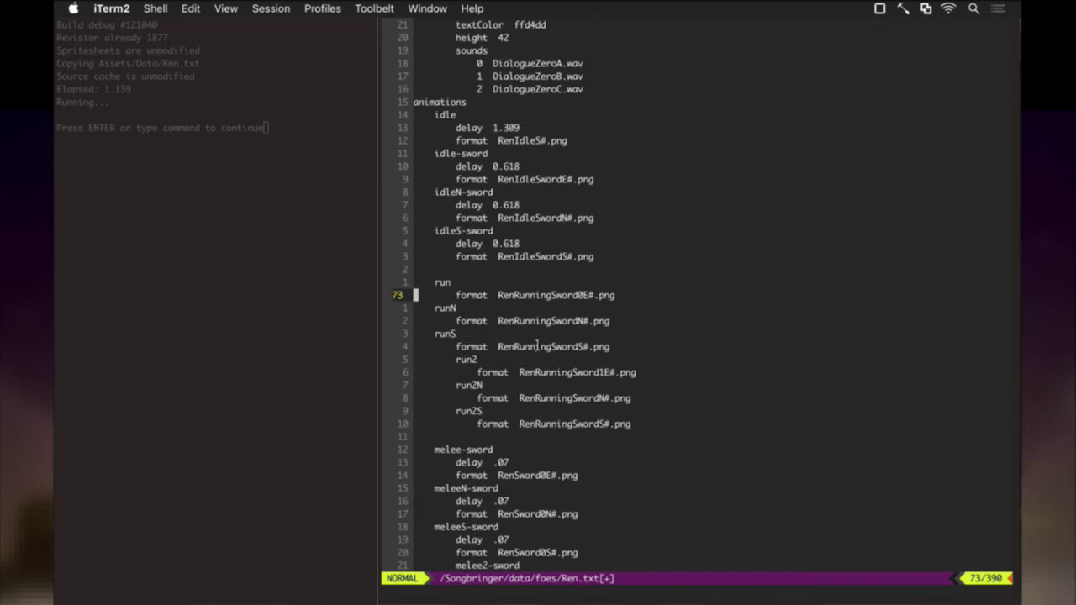
pyautogui.scroll(-20, 536, 346)
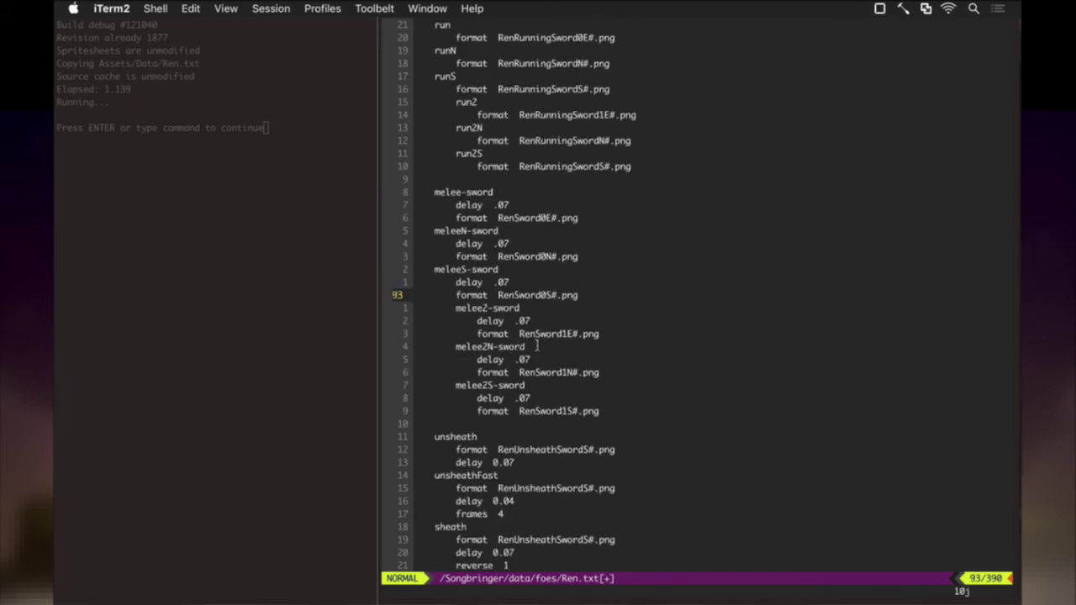
pyautogui.press('P')
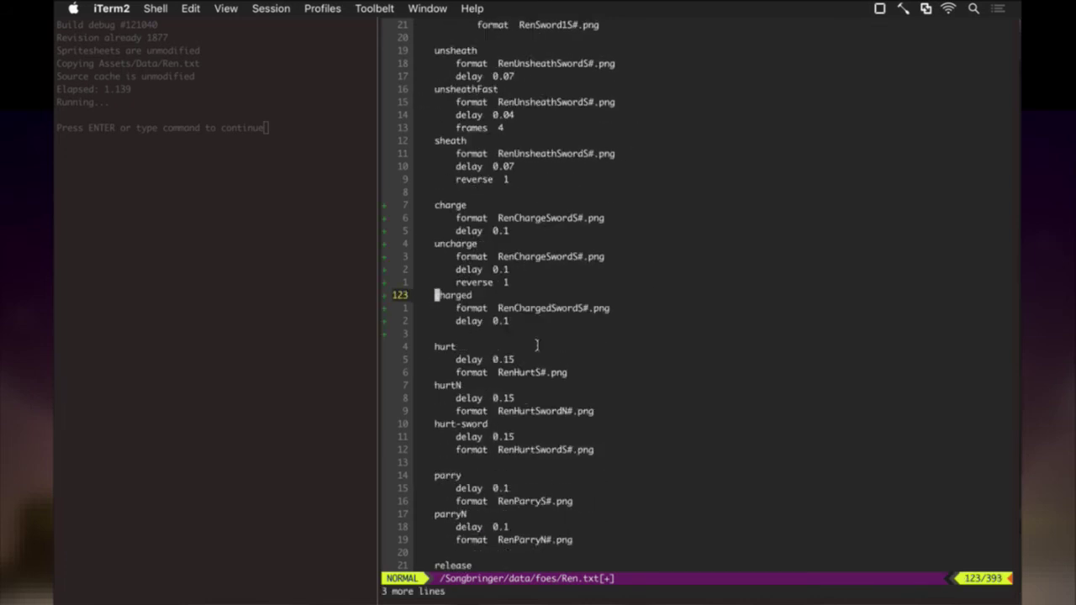
# Rename the charged animation to idle-charged in Ren.txt and save the file
pyautogui.write('O')
pyautogui.write('idle-')
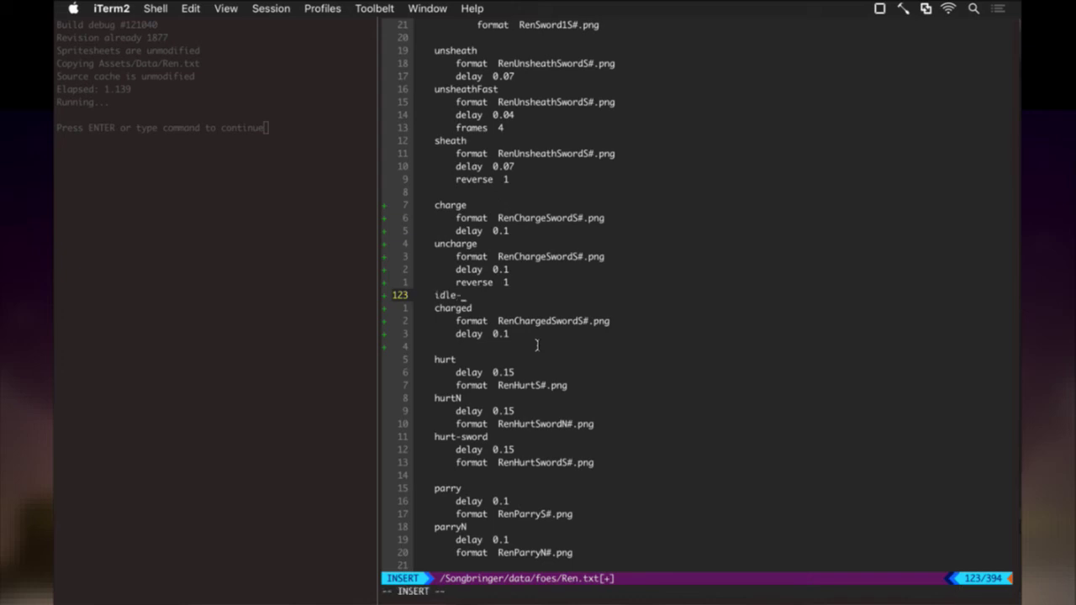
pyautogui.press('Delete')
pyautogui.press('Escape')
pyautogui.press('j')
pyautogui.press('e')
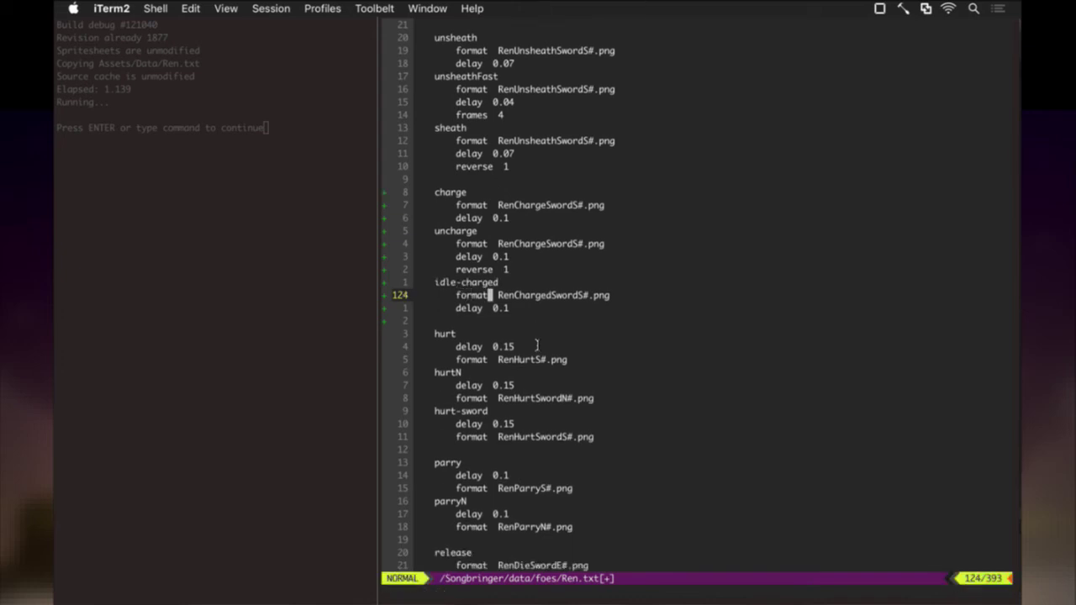
pyautogui.write(':w')
pyautogui.press('Return')
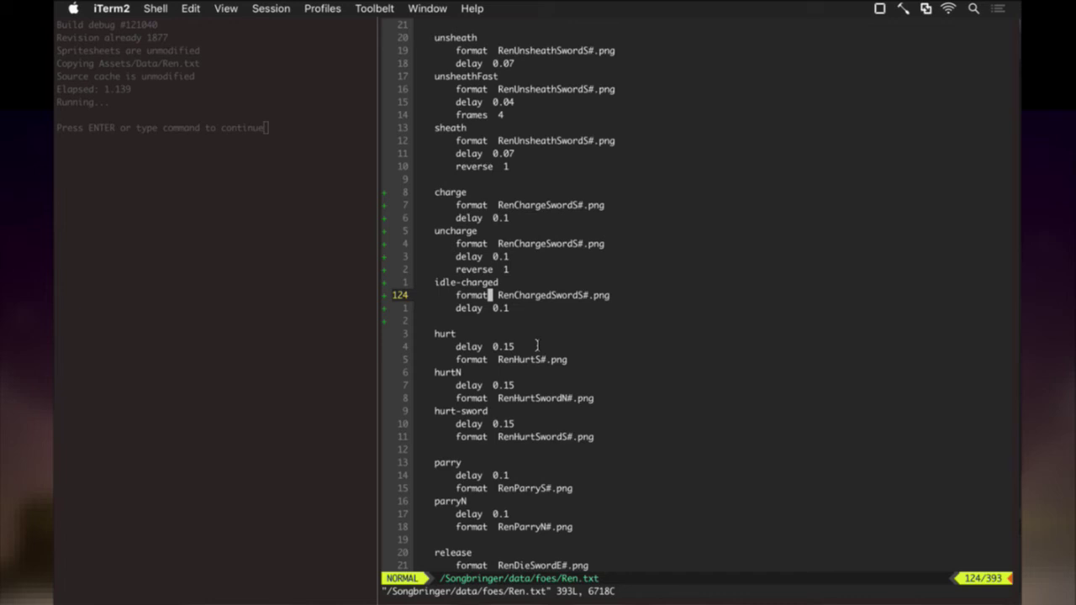
# Find the charge sequence in Ren.txt and add a "face s" line above its animate line
pyautogui.write('/charge')
pyautogui.press('Return')
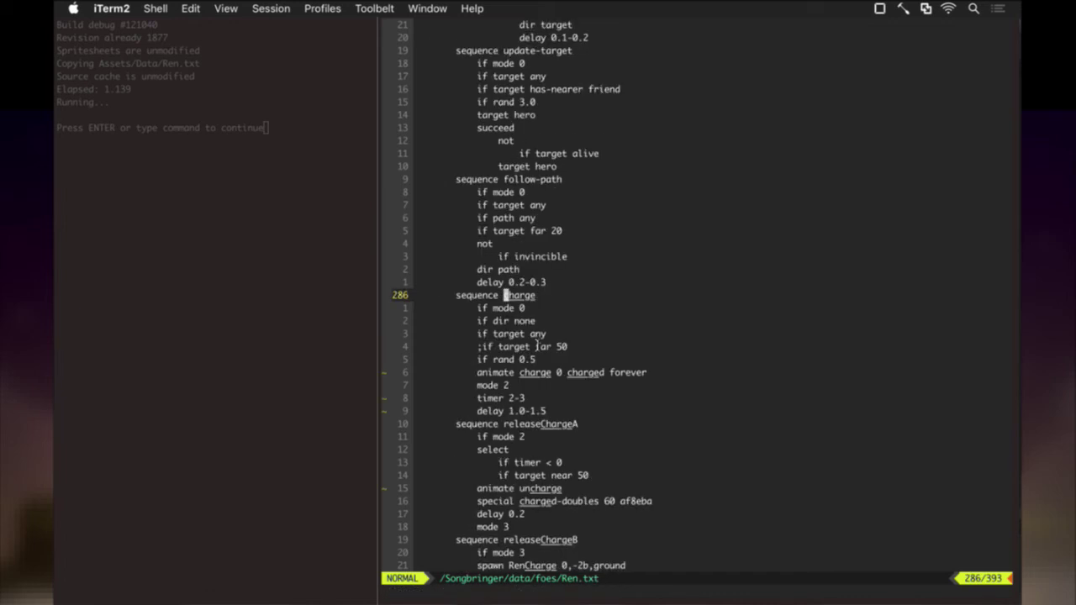
pyautogui.press('j')
pyautogui.press('j')
pyautogui.press('j')
pyautogui.press('j')
pyautogui.press('j')
pyautogui.press('j')
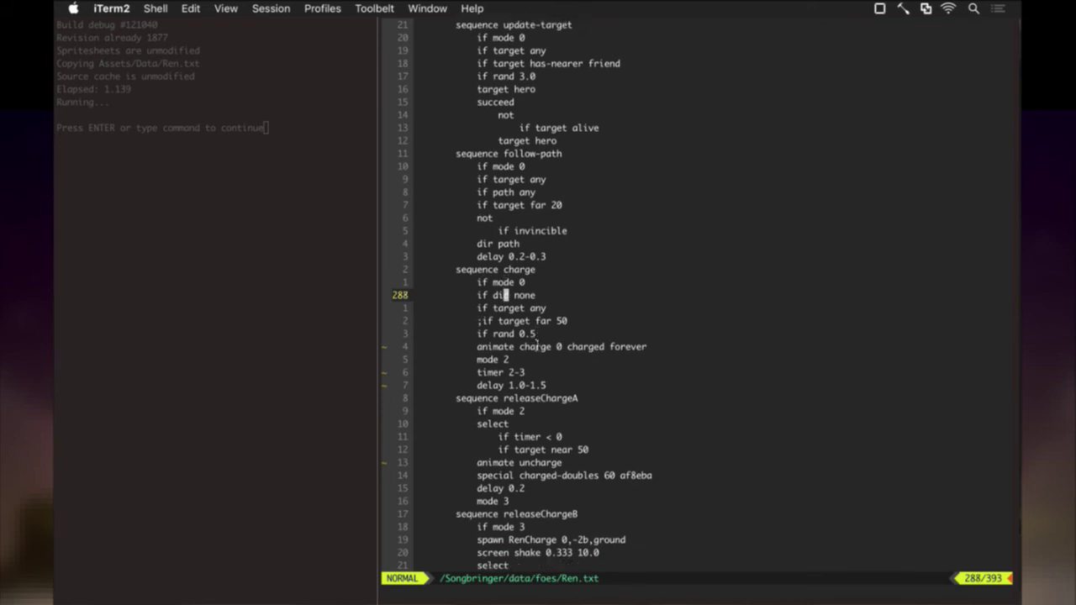
pyautogui.hotkey('shift', 'o')
pyautogui.write('face s')
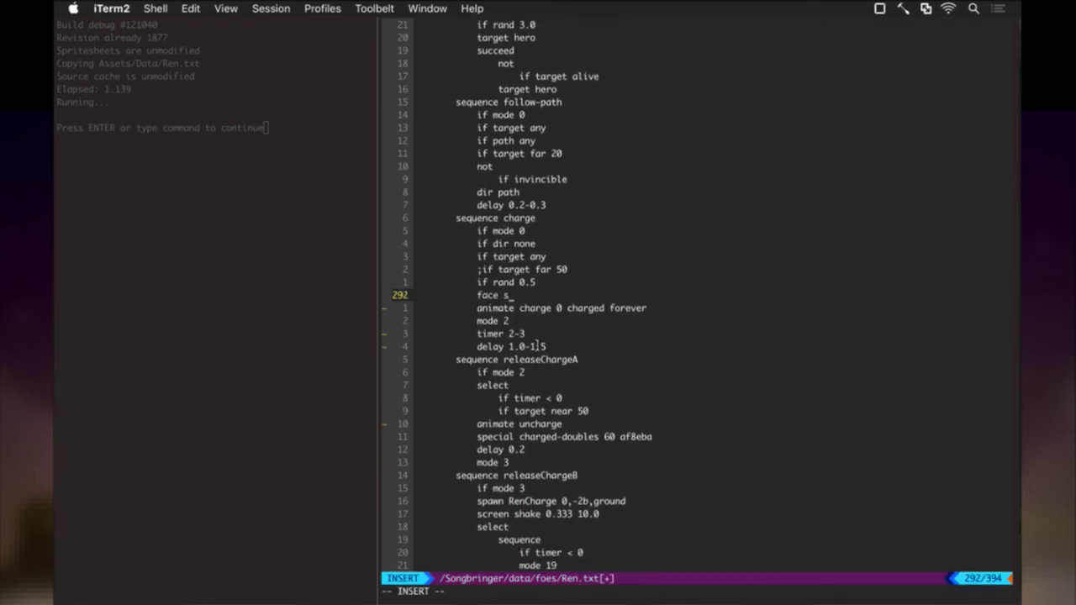
pyautogui.press('Escape')
pyautogui.press('j')
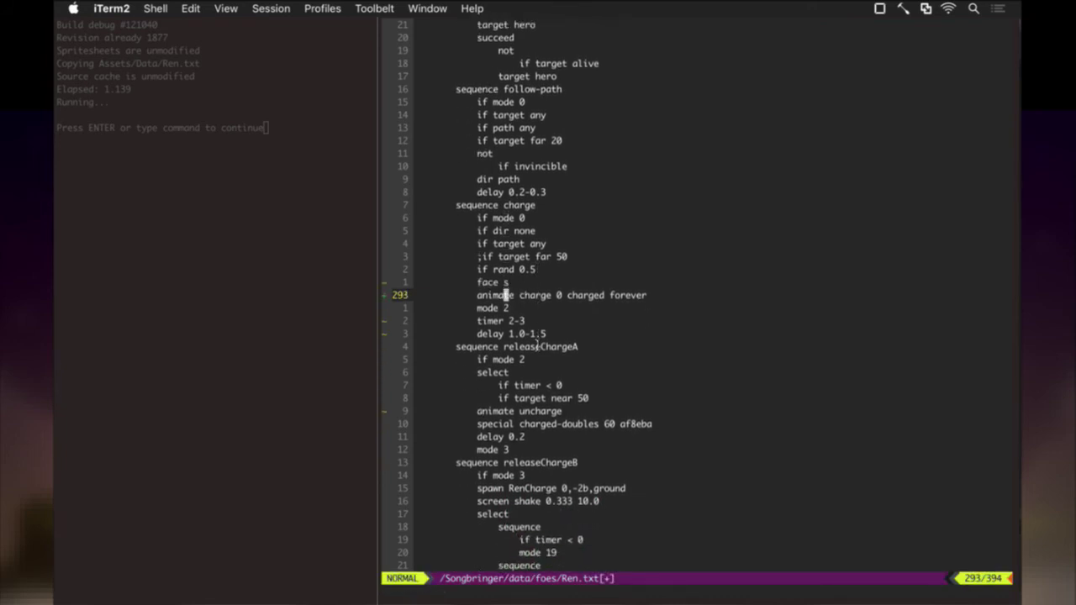
# Replace the "face s" line in the charge sequence with "dir s" and add "dir none" below it
pyautogui.press('k')
pyautogui.press('^')
pyautogui.hotkey('shift', 'd')
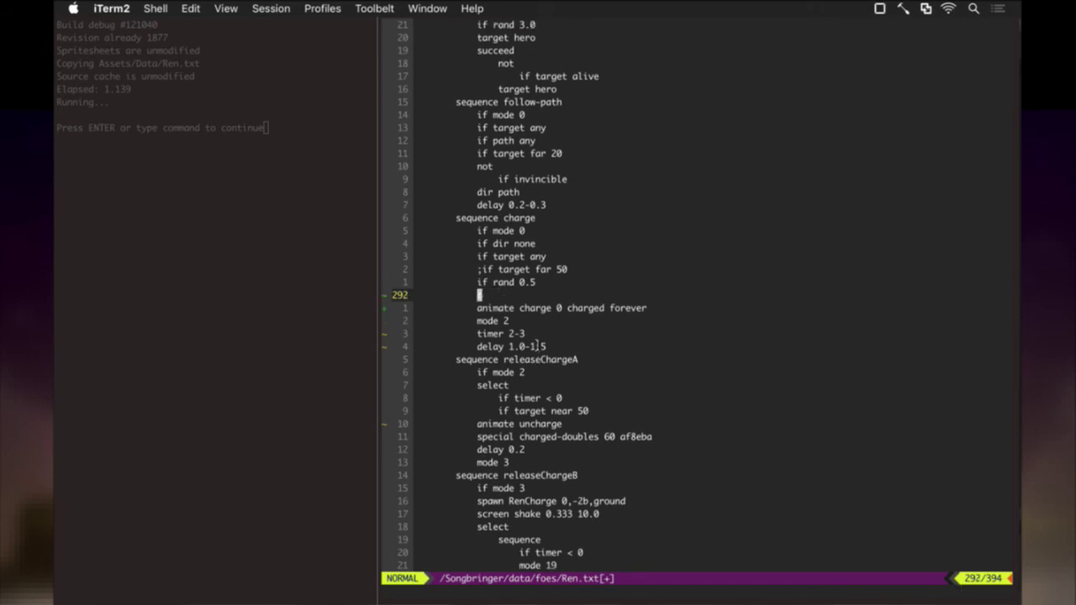
pyautogui.press('i')
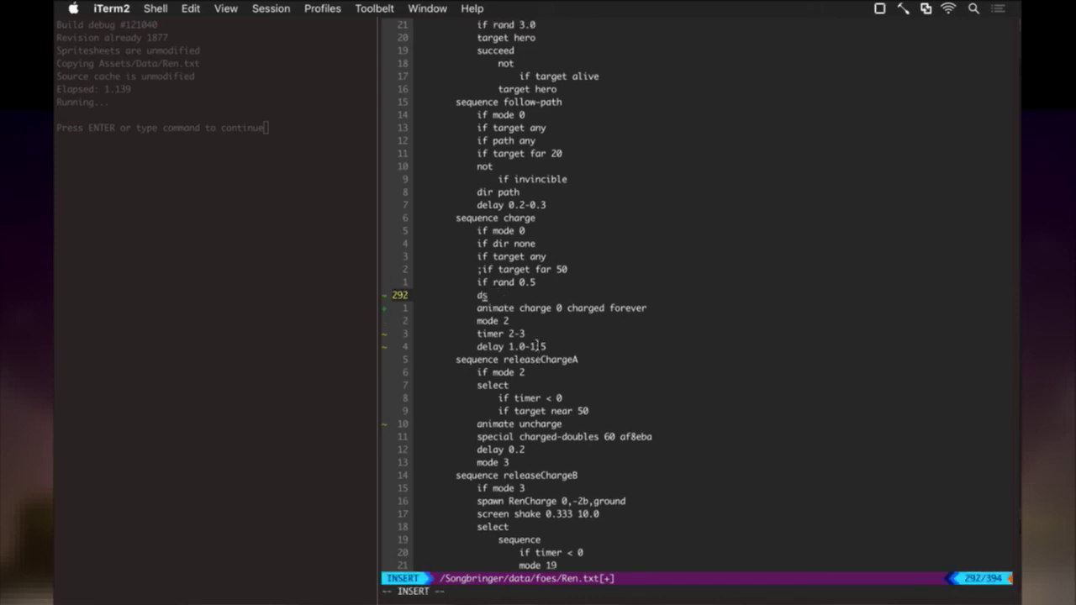
pyautogui.press('Escape')
pyautogui.press('j')
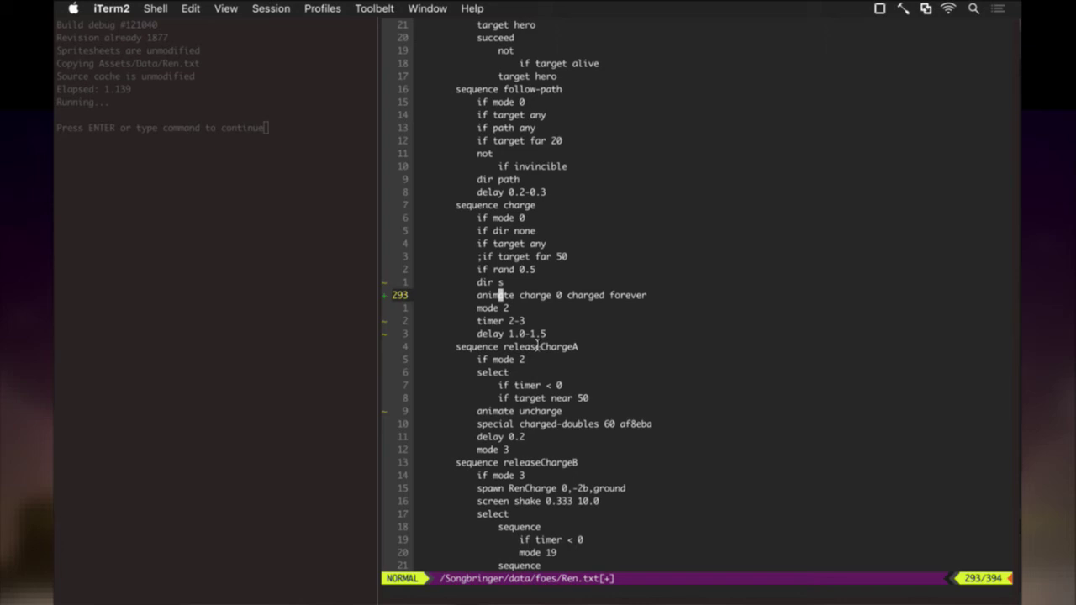
pyautogui.write('Odir none')
pyautogui.press('Escape')
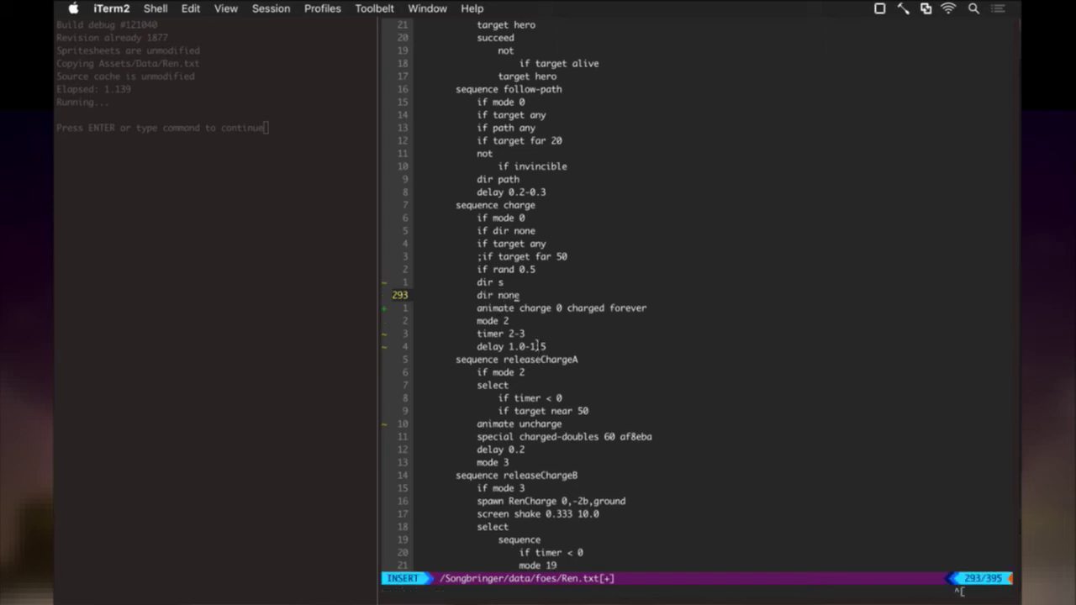
# Shorten the charge sequence's animate line to "animate charge", insert "skin -charged" above it, and save Ren.txt
pyautogui.press('j')
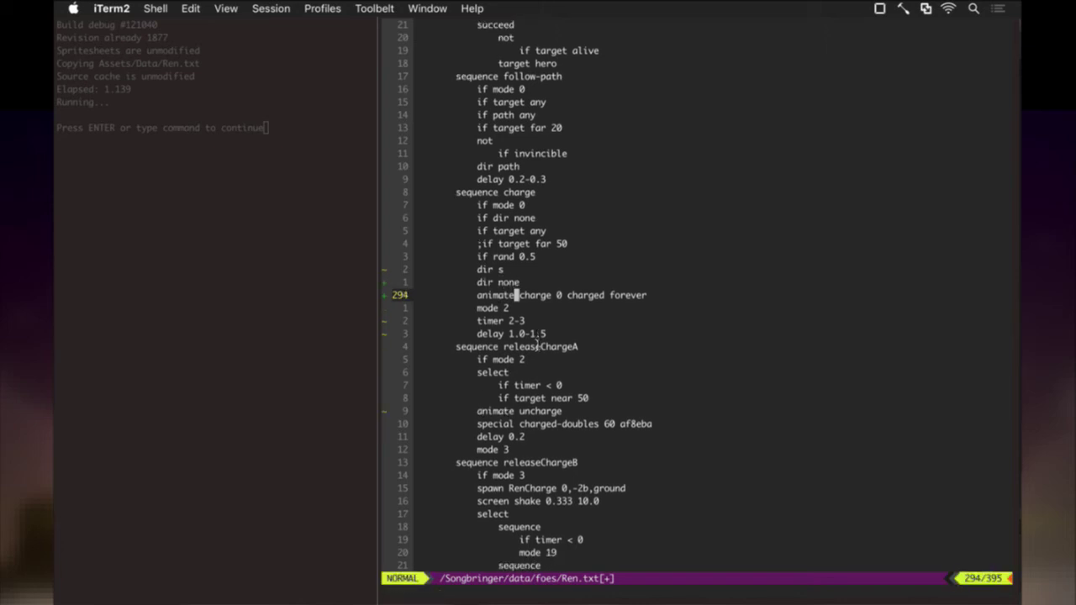
pyautogui.press('e')
pyautogui.press('l')
pyautogui.press('C')
pyautogui.press('Escape')
pyautogui.write('Oskin -charge')
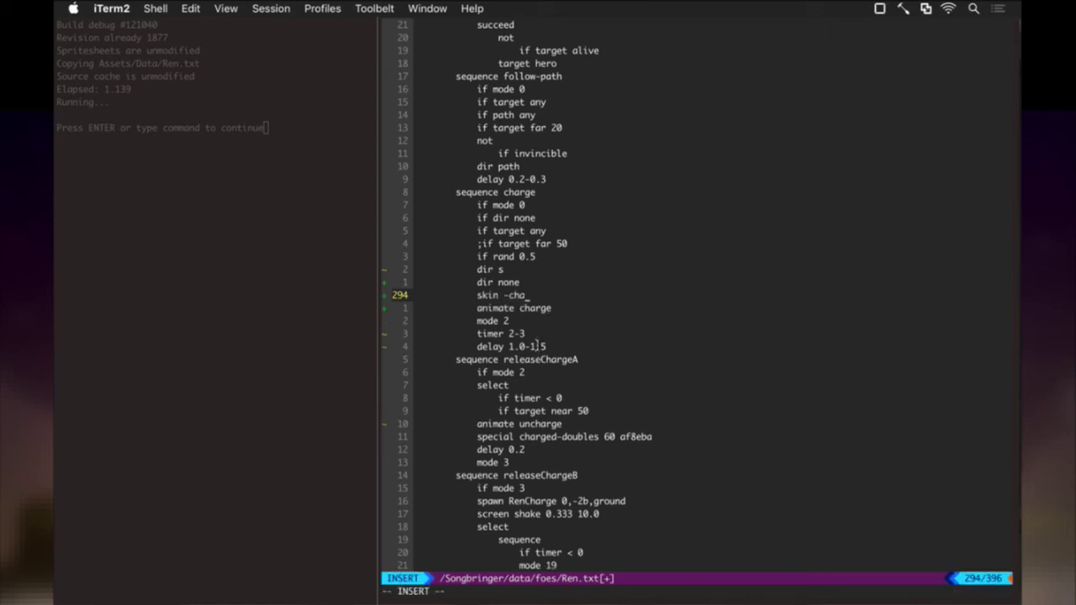
pyautogui.press('Escape')
pyautogui.write(':w')
pyautogui.press('Return')
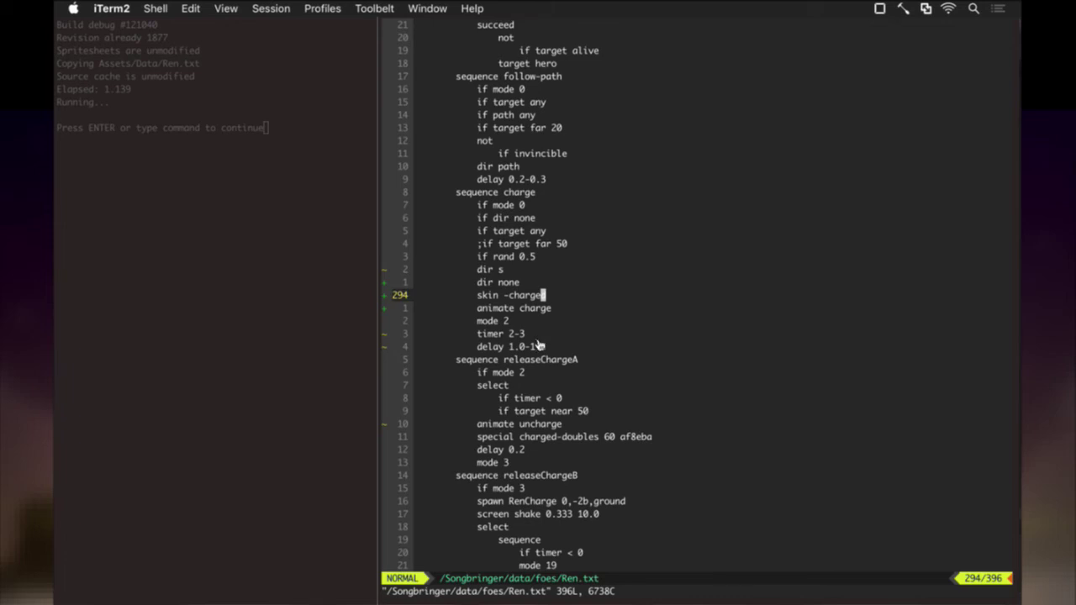
# Relaunch the game, play-test Ren's charge with the charged skin in the boss fight using the debug overlays, and quit the game
pyautogui.press('super+b')
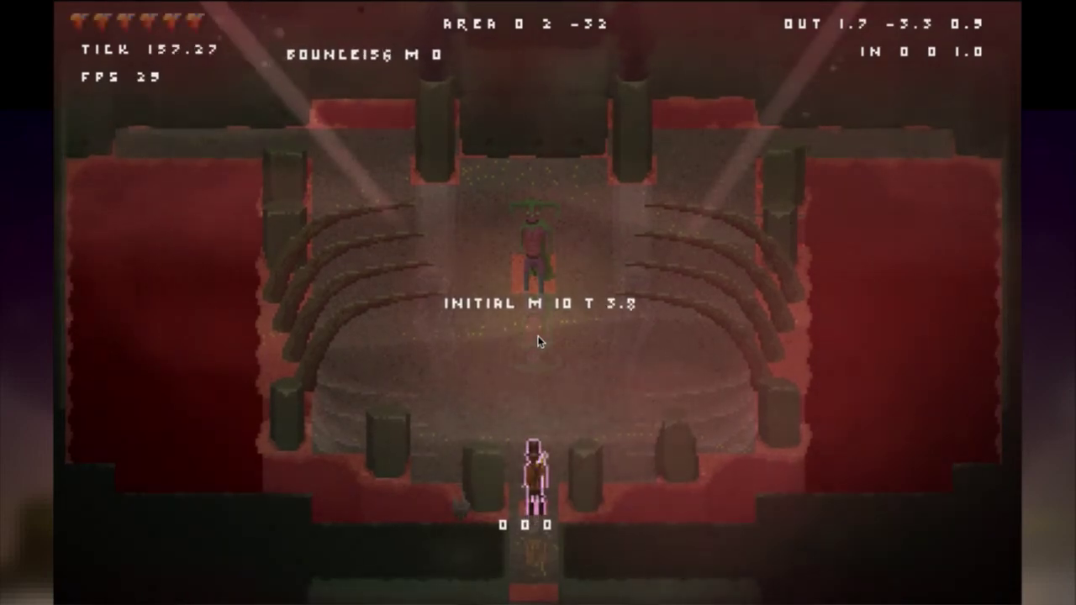
pyautogui.press('Tab')
pyautogui.press('Tab')
pyautogui.press('Tab')
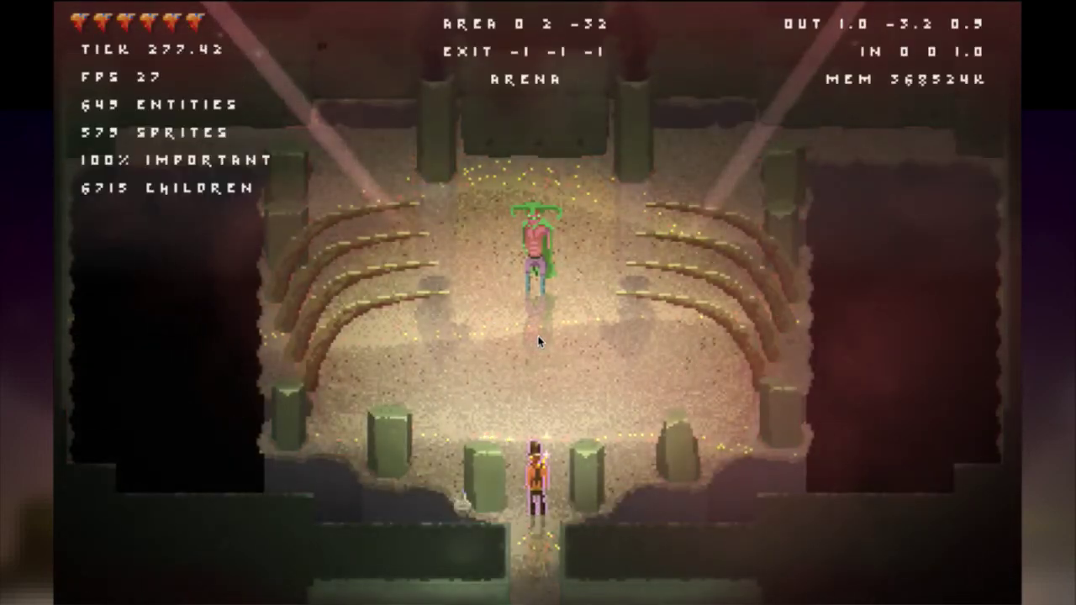
pyautogui.press('Tab')
pyautogui.press('Tab')
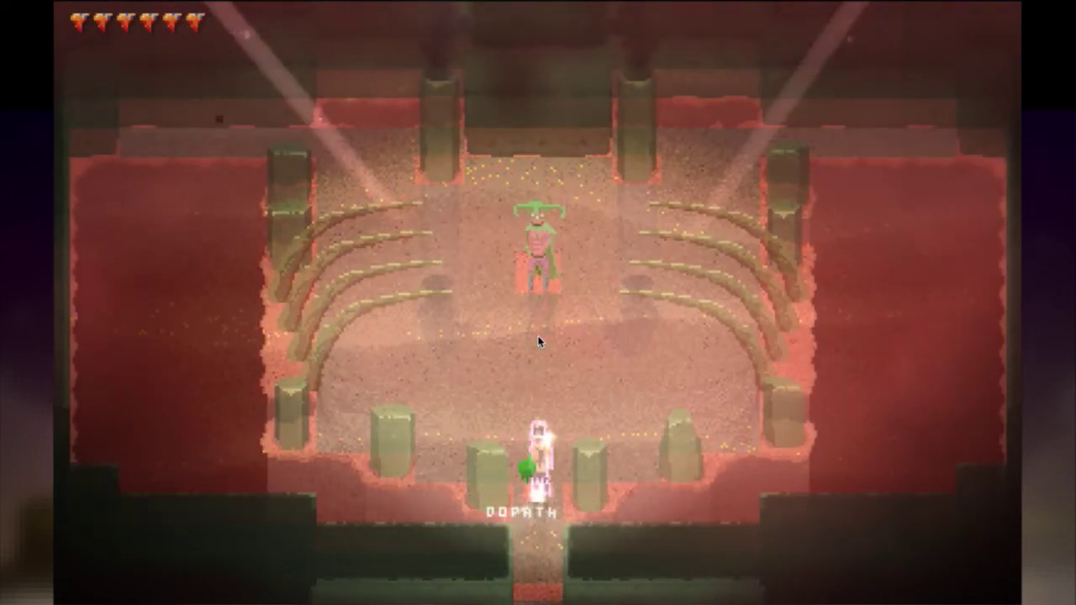
pyautogui.press('Tab')
pyautogui.press('Tab')
pyautogui.press('Tab')
pyautogui.press('Tab')
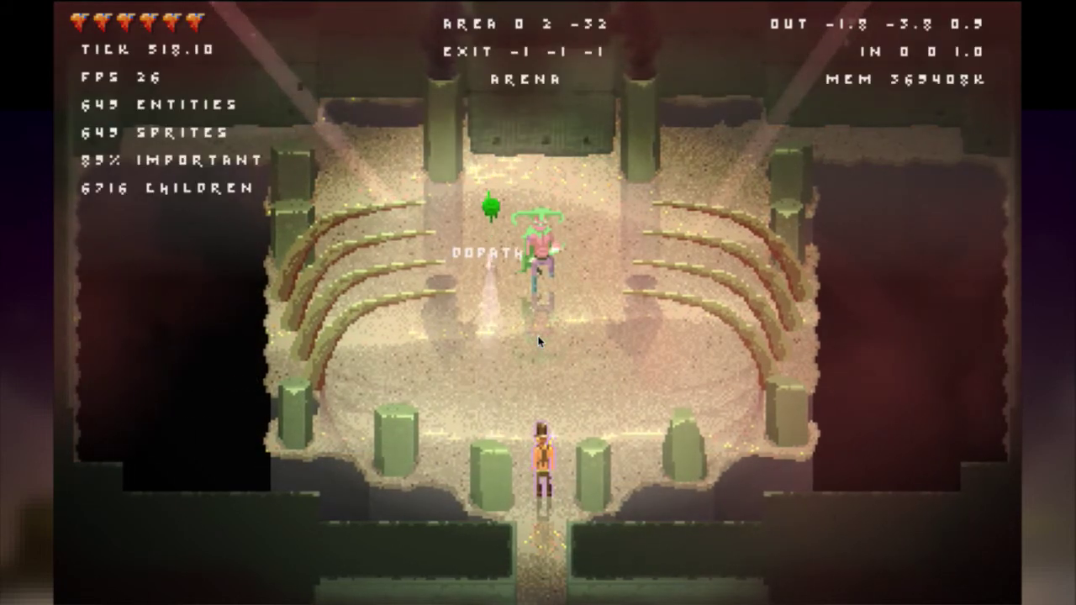
pyautogui.press('Tab')
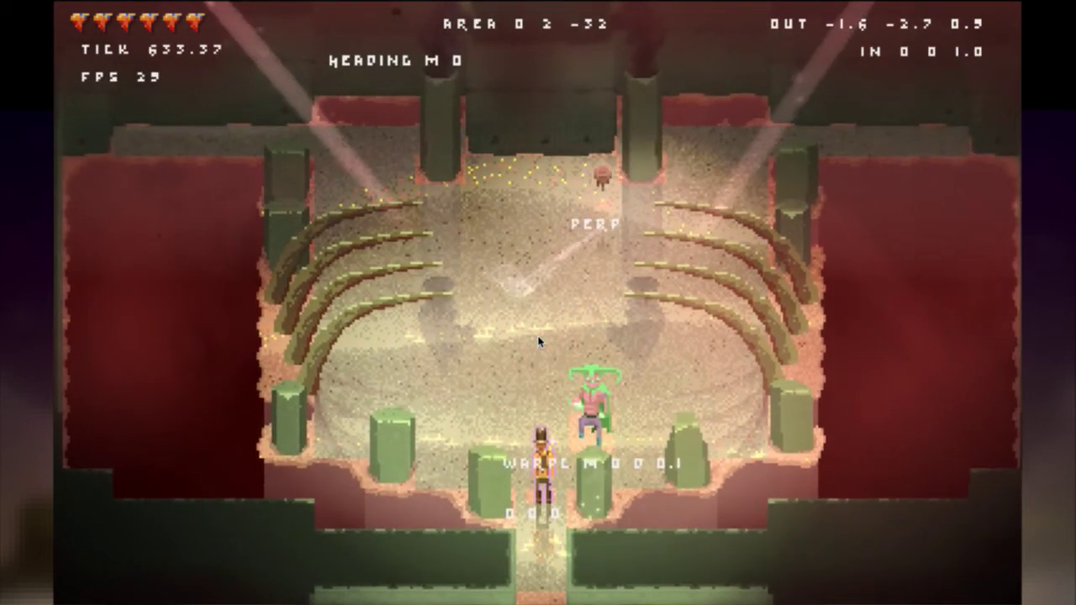
pyautogui.press('Tab')
pyautogui.hotkey('shift', 'Tab')
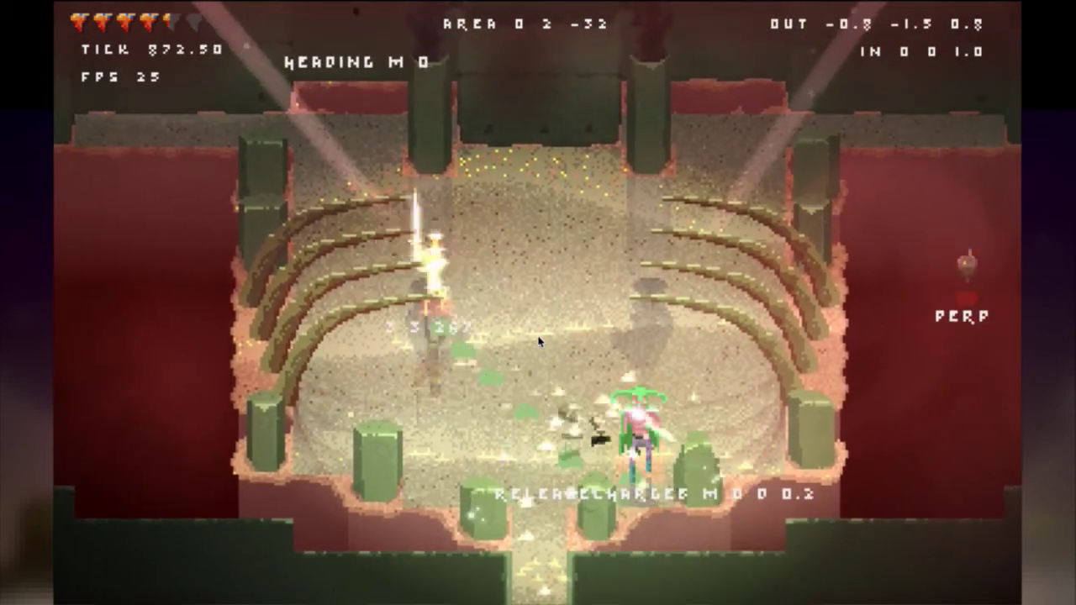
pyautogui.press('Tab')
pyautogui.press('Tab')
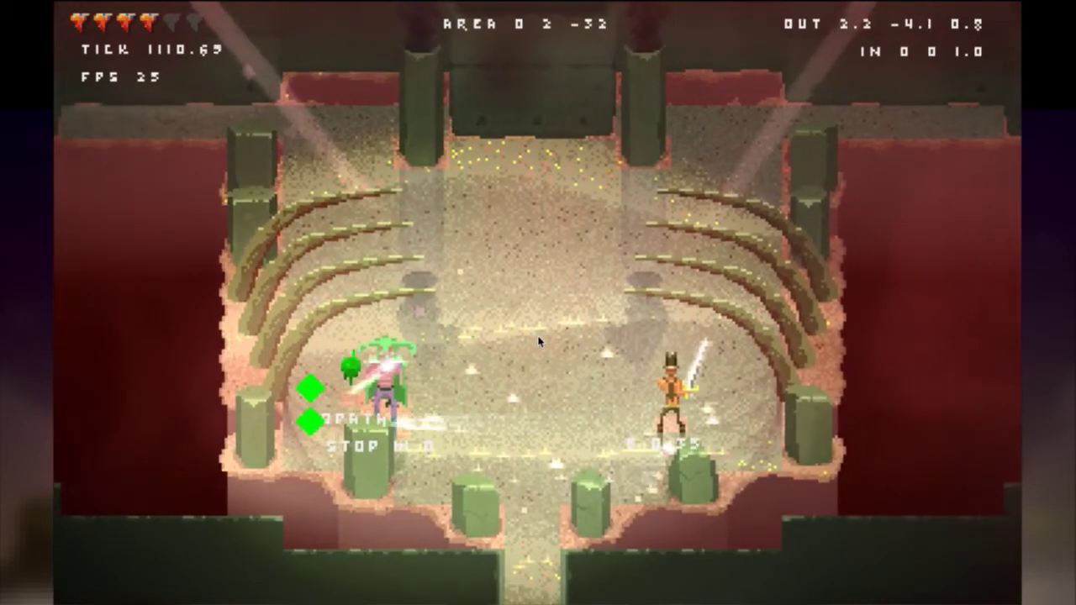
pyautogui.press('super+q')
# Insert a bare "skin" line above the "animate uncharge" line in the releaseChargeA sequence
pyautogui.press('j')
pyautogui.press('j')
pyautogui.press('j')
pyautogui.press('j')
pyautogui.press('j')
pyautogui.press('j')
pyautogui.press('j')
pyautogui.press('j')
pyautogui.press('j')
pyautogui.press('j')
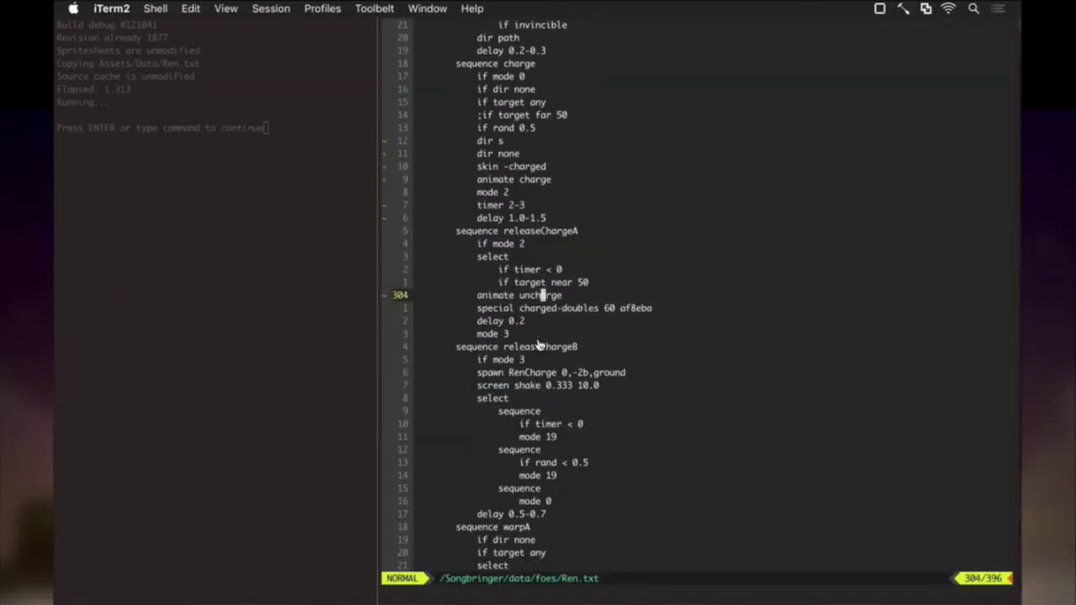
pyautogui.scroll(-1, 539, 345)
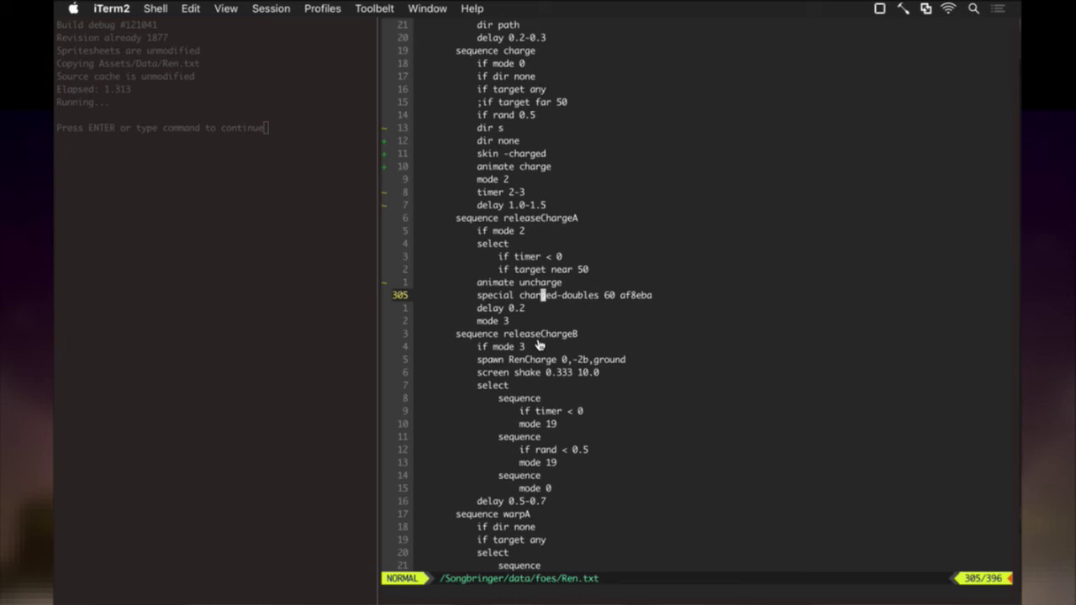
pyautogui.scroll(1, 539, 345)
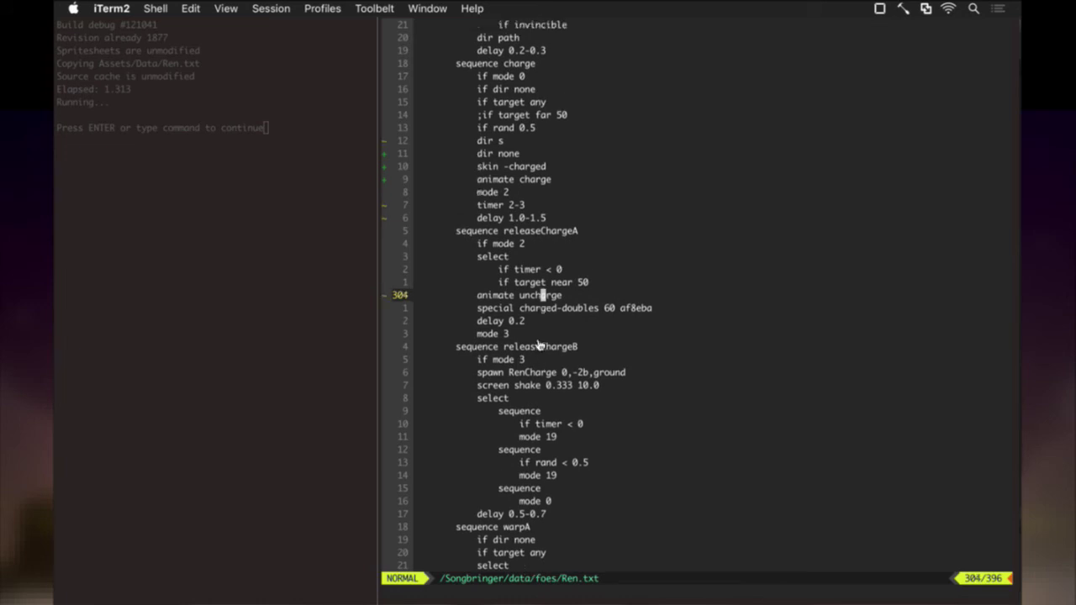
pyautogui.hotkey('shift', 'o')
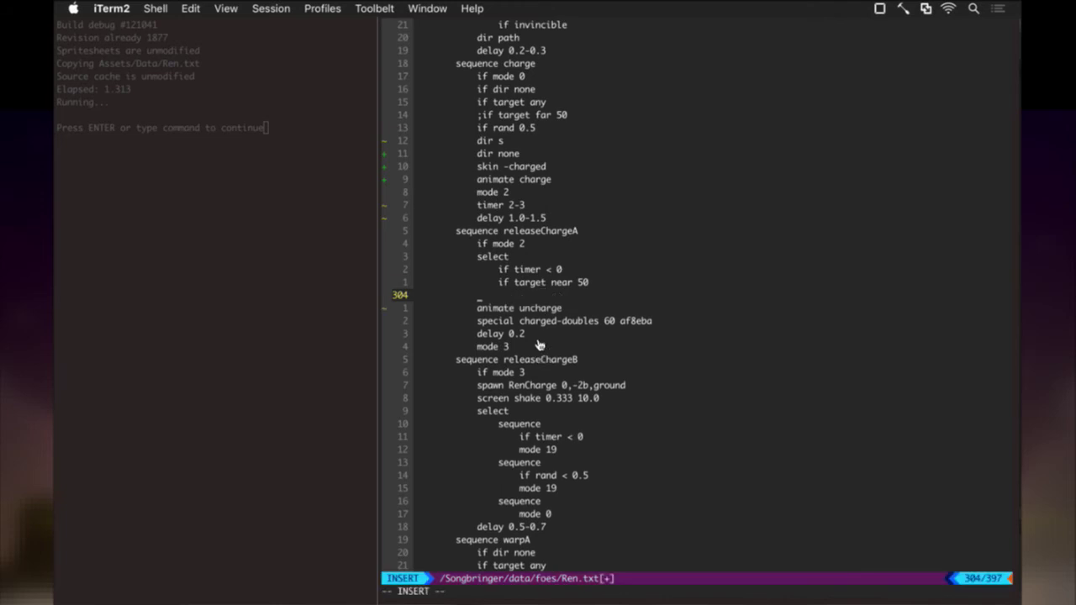
pyautogui.write('skin')
pyautogui.press('Escape')
# Save Ren.txt, relaunch the game, play-test Ren's charge release in the boss fight, and quit the game
pyautogui.write(':up')
pyautogui.press('Return')
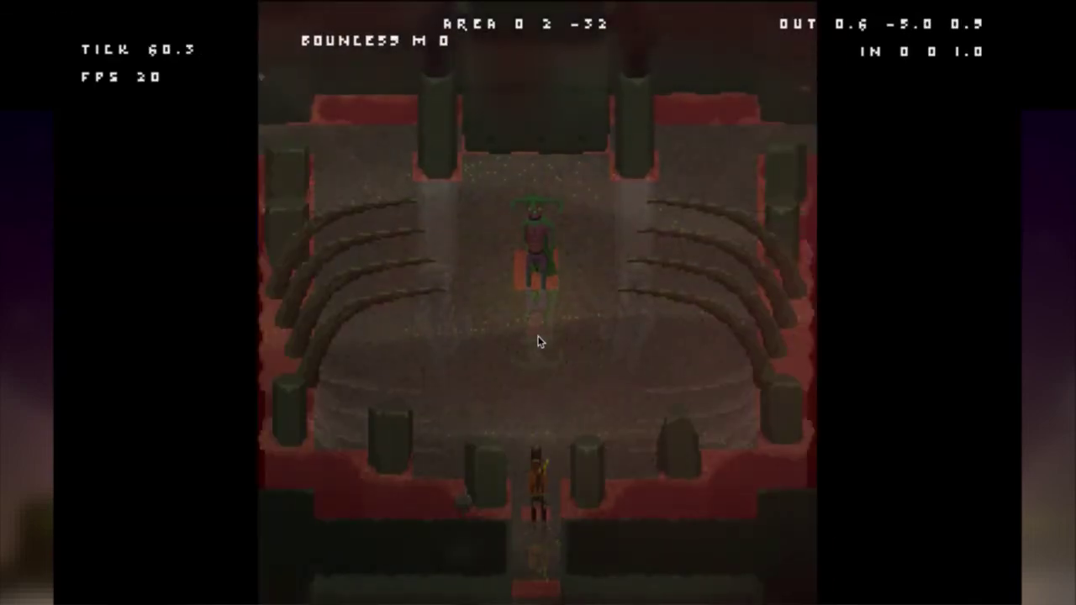
pyautogui.press('Up')
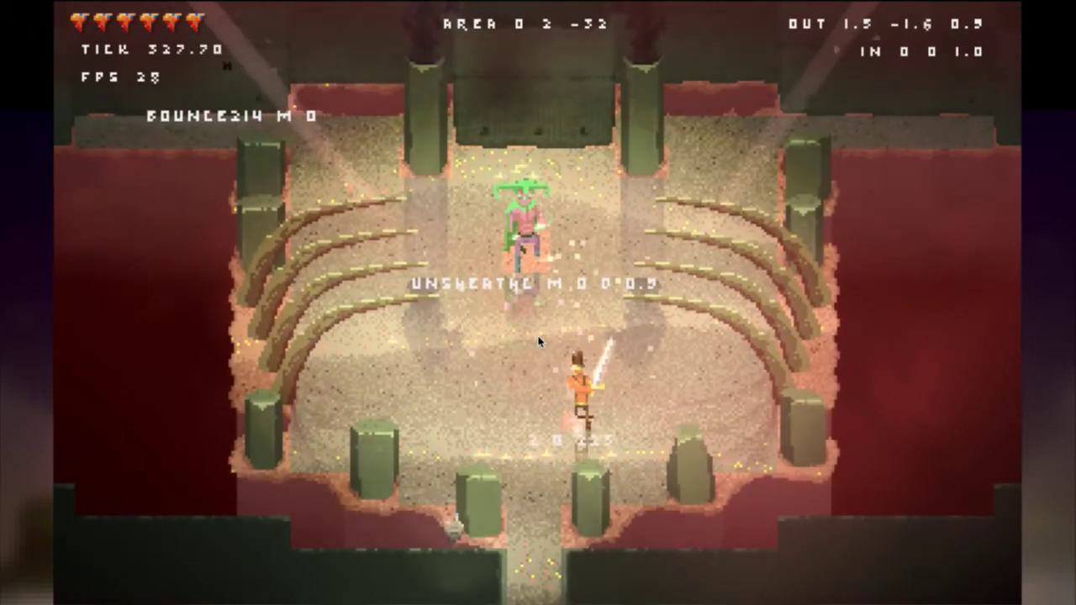
pyautogui.press('Left')
pyautogui.press('Up')
pyautogui.press('Right')
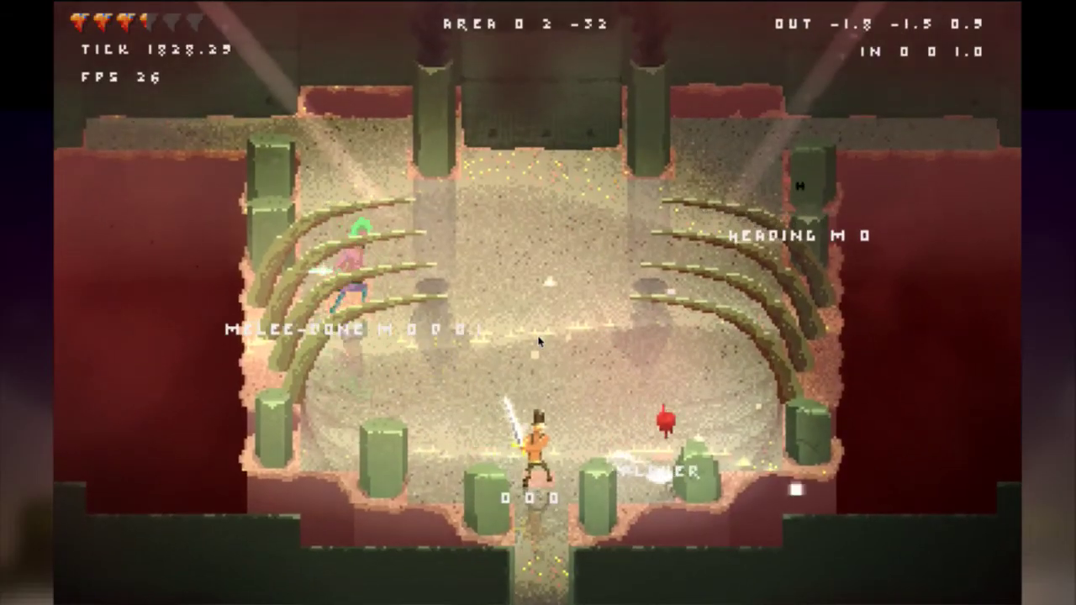
pyautogui.press('super+q')
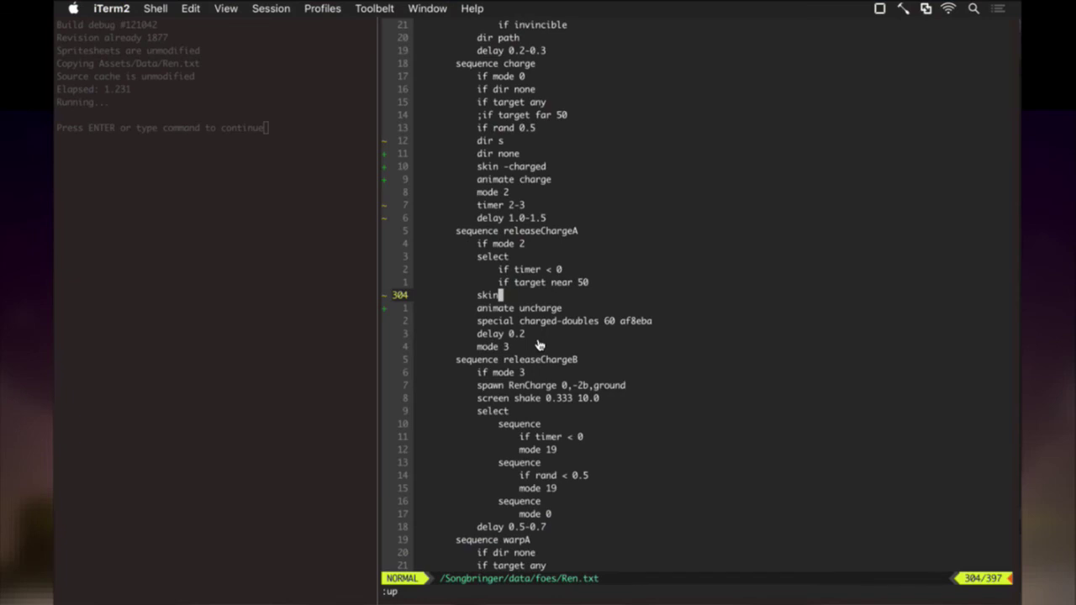
# Find the melee sequence in Ren.txt and add a bare "skin" line above its "animate melee" line
pyautogui.press('k')
pyautogui.press('k')
pyautogui.press('k')
pyautogui.press('k')
pyautogui.press('k')
pyautogui.press('k')
pyautogui.press('k')
pyautogui.press('k')
pyautogui.press('k')
pyautogui.press('k')
pyautogui.press('k')
pyautogui.press('k')
pyautogui.press('k')
pyautogui.press('k')
pyautogui.press('k')
pyautogui.press('k')
pyautogui.press('k')
pyautogui.press('k')
pyautogui.press('k')
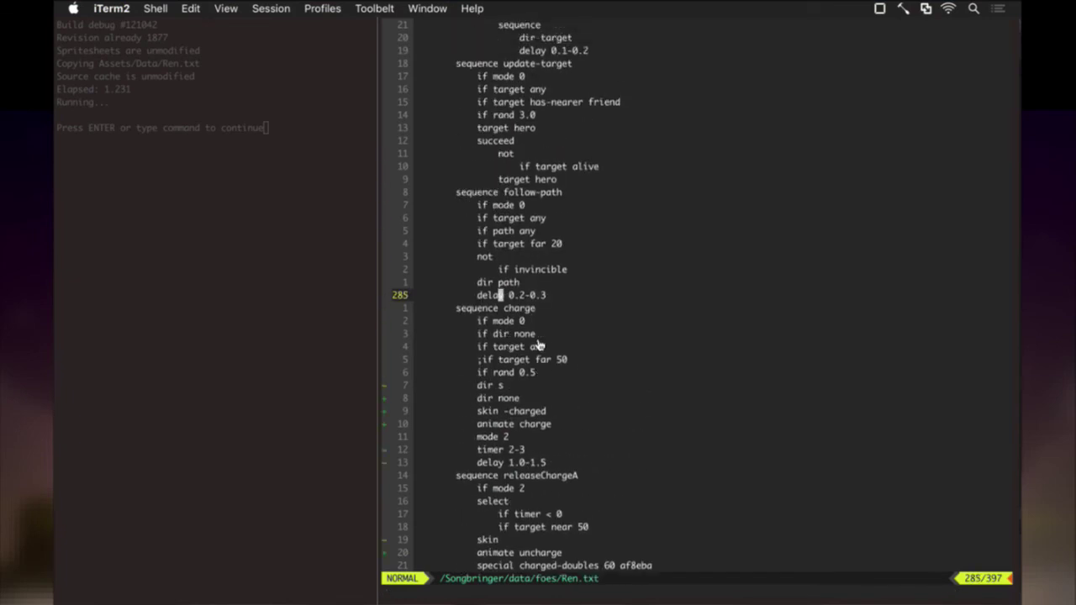
pyautogui.press('k')
pyautogui.press('k')
pyautogui.press('k')
pyautogui.press('k')
pyautogui.press('k')
pyautogui.press('k')
pyautogui.press('k')
pyautogui.press('k')
pyautogui.press('k')
pyautogui.press('k')
pyautogui.press('k')
pyautogui.press('k')
pyautogui.press('k')
pyautogui.press('k')
pyautogui.press('k')
pyautogui.press('k')
pyautogui.press('k')
pyautogui.press('k')
pyautogui.press('k')
pyautogui.press('k')
pyautogui.press('k')
pyautogui.press('k')
pyautogui.press('k')
pyautogui.press('k')
pyautogui.press('k')
pyautogui.press('k')
pyautogui.press('k')
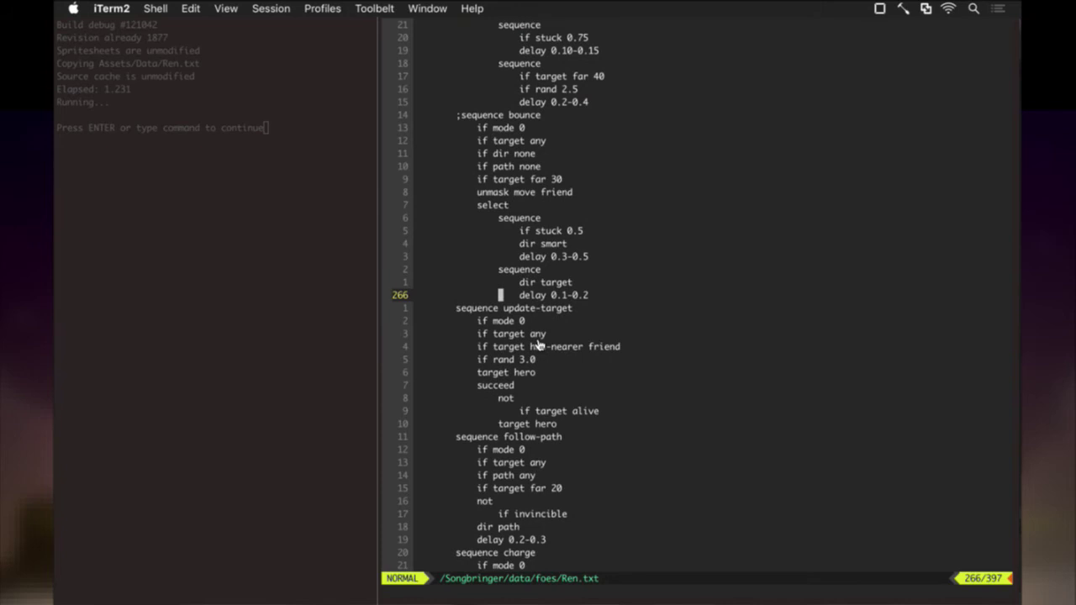
pyautogui.press('k')
pyautogui.press('k')
pyautogui.press('k')
pyautogui.press('k')
pyautogui.press('k')
pyautogui.press('k')
pyautogui.press('k')
pyautogui.press('k')
pyautogui.press('k')
pyautogui.press('k')
pyautogui.press('k')
pyautogui.press('k')
pyautogui.press('k')
pyautogui.press('k')
pyautogui.press('k')
pyautogui.press('k')
pyautogui.press('k')
pyautogui.press('k')
pyautogui.press('k')
pyautogui.press('k')
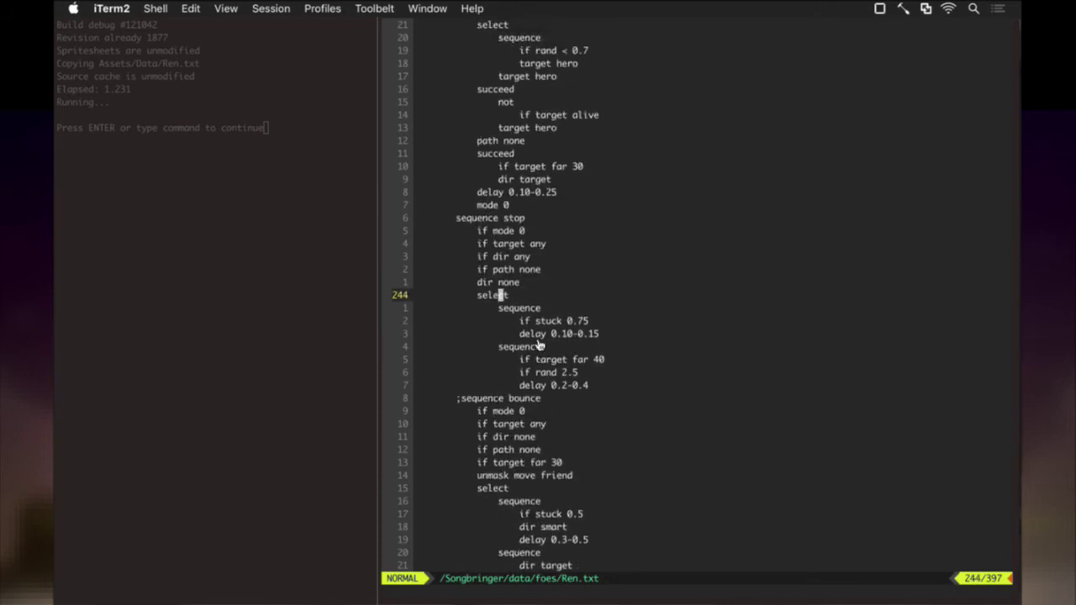
pyautogui.press('k')
pyautogui.press('k')
pyautogui.press('k')
pyautogui.press('k')
pyautogui.press('k')
pyautogui.press('k')
pyautogui.press('k')
pyautogui.press('k')
pyautogui.press('k')
pyautogui.press('k')
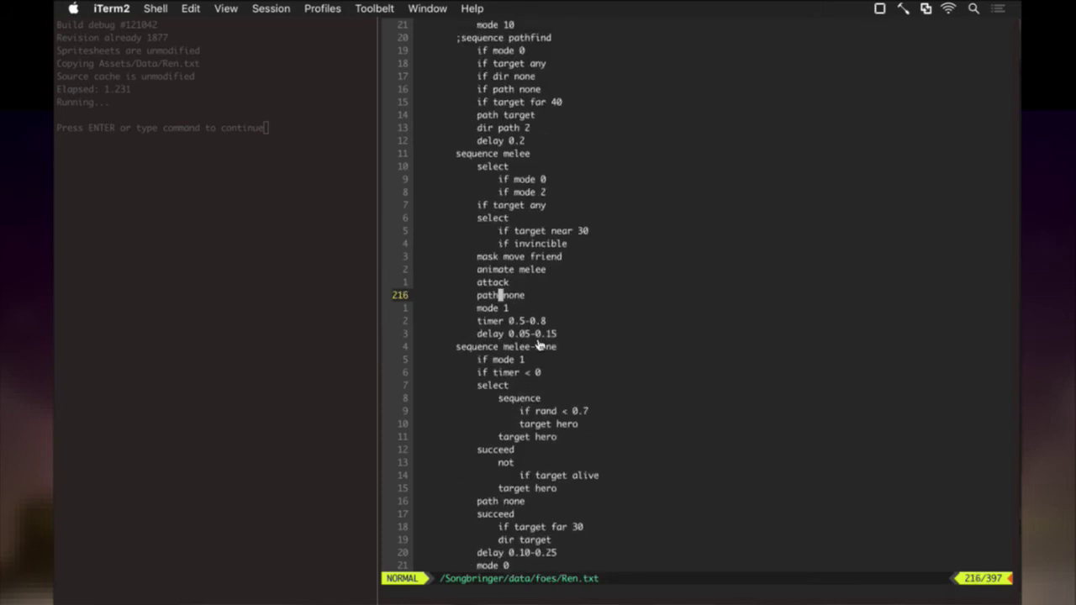
pyautogui.press('k')
pyautogui.press('k')
pyautogui.press('k')
pyautogui.press('k')
pyautogui.press('k')
pyautogui.press('k')
pyautogui.press('k')
pyautogui.press('k')
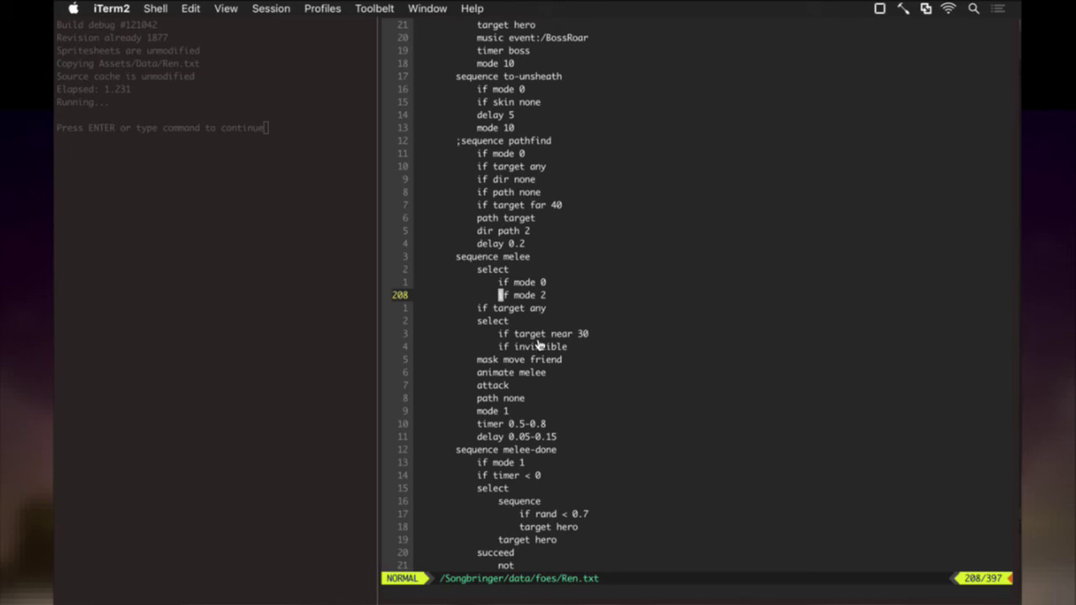
pyautogui.press('j')
pyautogui.press('j')
pyautogui.press('j')
pyautogui.press('j')
pyautogui.press('j')
pyautogui.press('j')
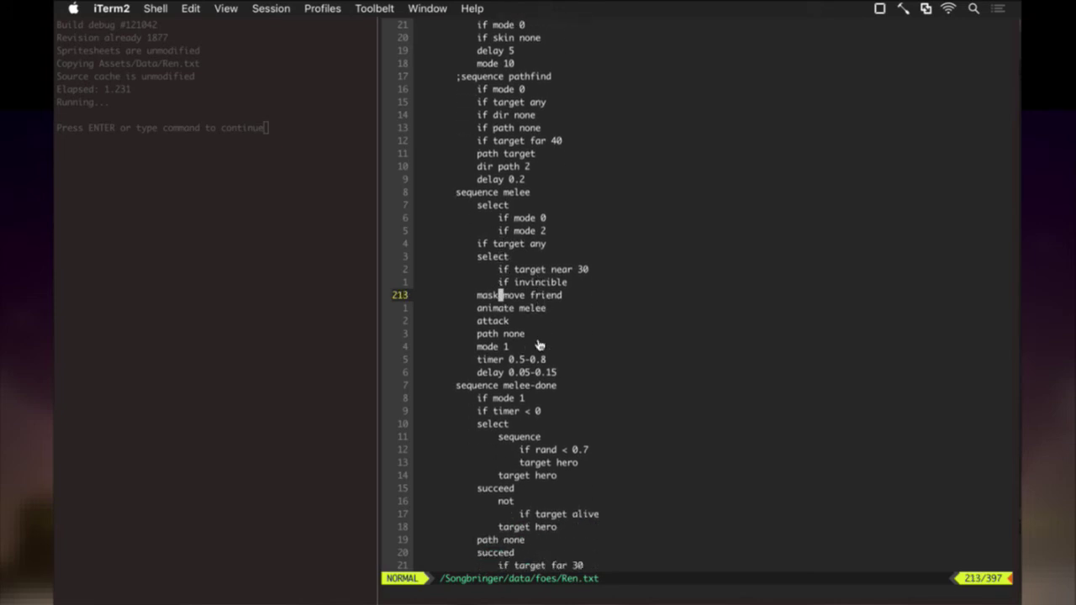
pyautogui.hotkey('shift', 'o')
pyautogui.press('Escape')
# Check the skin line in the unsheath sequence near the end of Ren.txt and undo the melee sequence's added "skin" line
pyautogui.press('k')
pyautogui.press('k')
pyautogui.press('k')
pyautogui.press('k')
pyautogui.press('k')
pyautogui.press('k')
pyautogui.press('k')
pyautogui.press('k')
pyautogui.press('k')
pyautogui.press('k')
pyautogui.press('k')
pyautogui.press('k')
pyautogui.press('k')
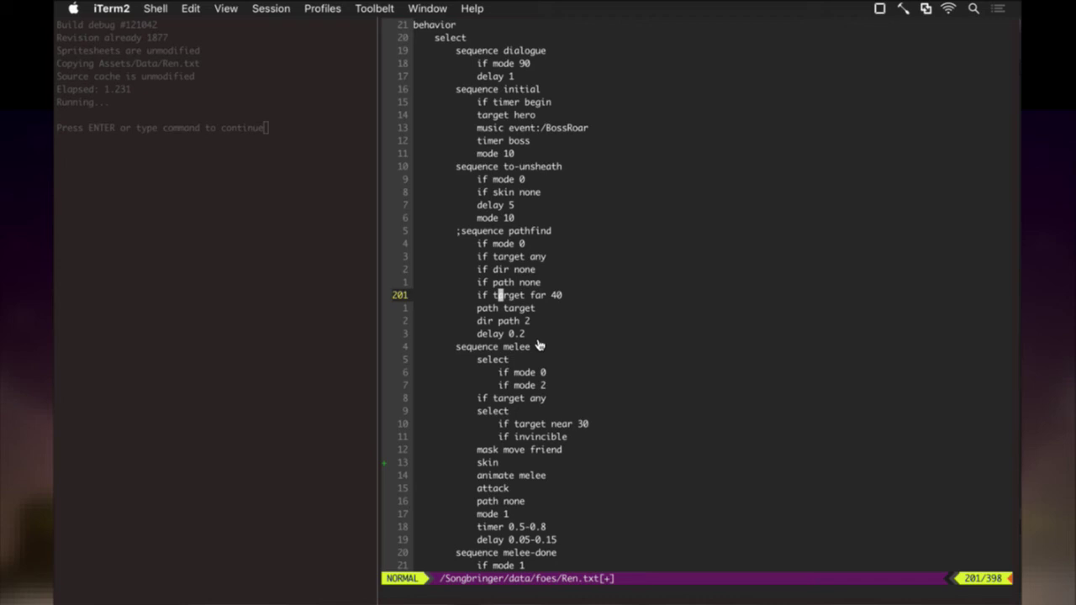
pyautogui.hotkey('shift', 'g')
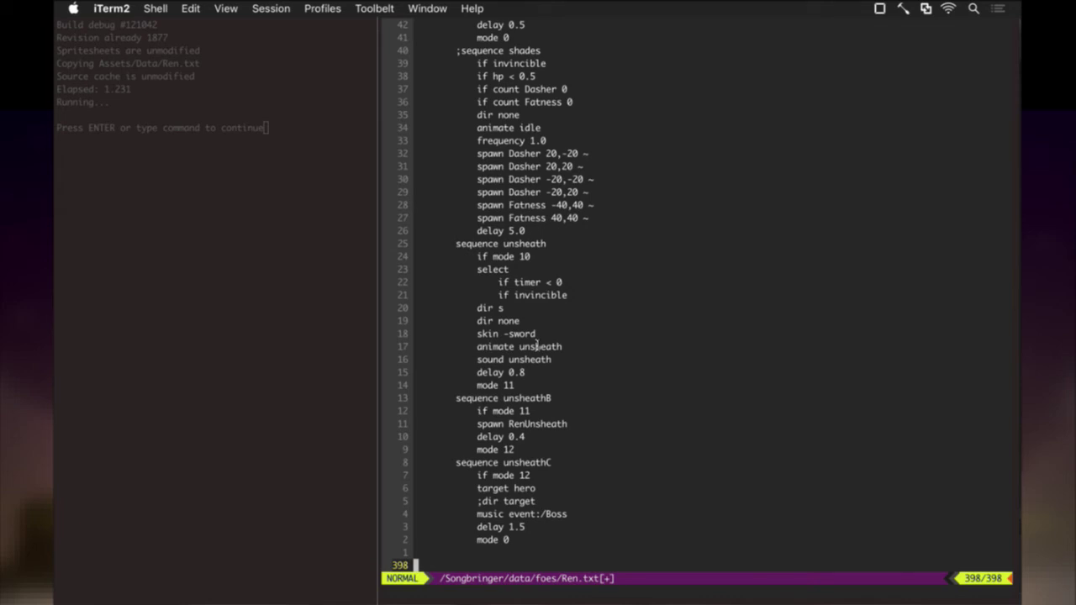
pyautogui.press('u')
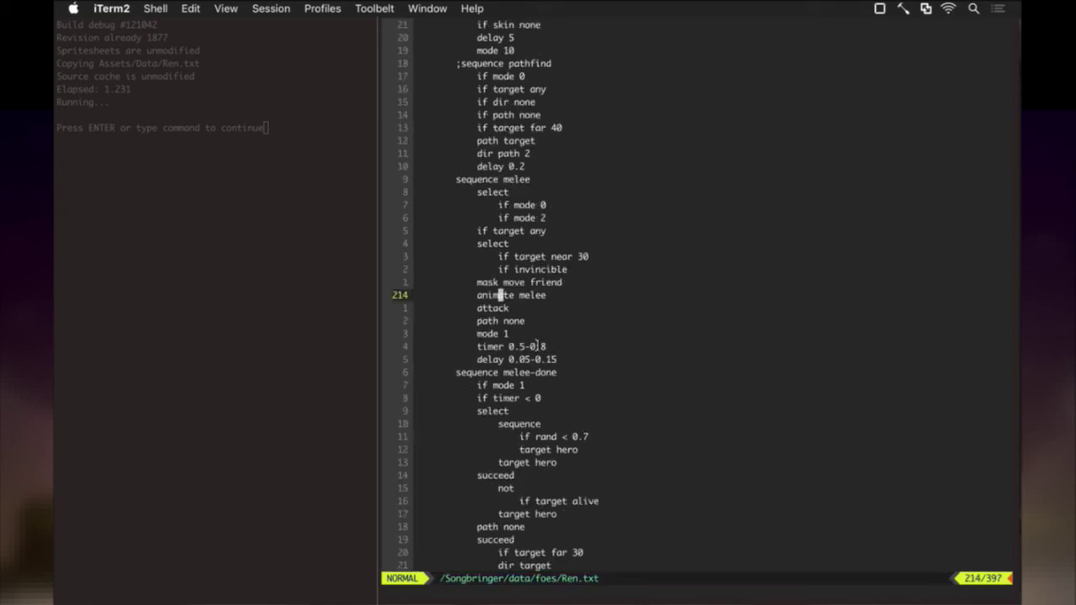
# Extend the "skin" line in the releaseChargeA sequence to "skin -sword" and save Ren.txt
pyautogui.press('u')
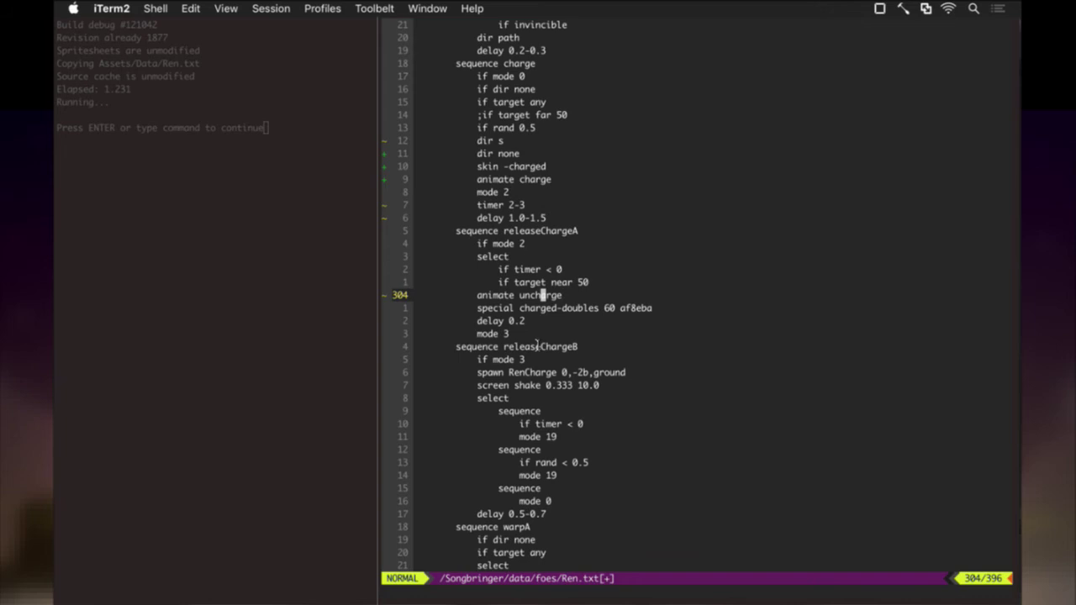
pyautogui.hotkey('ctrl', 'r')
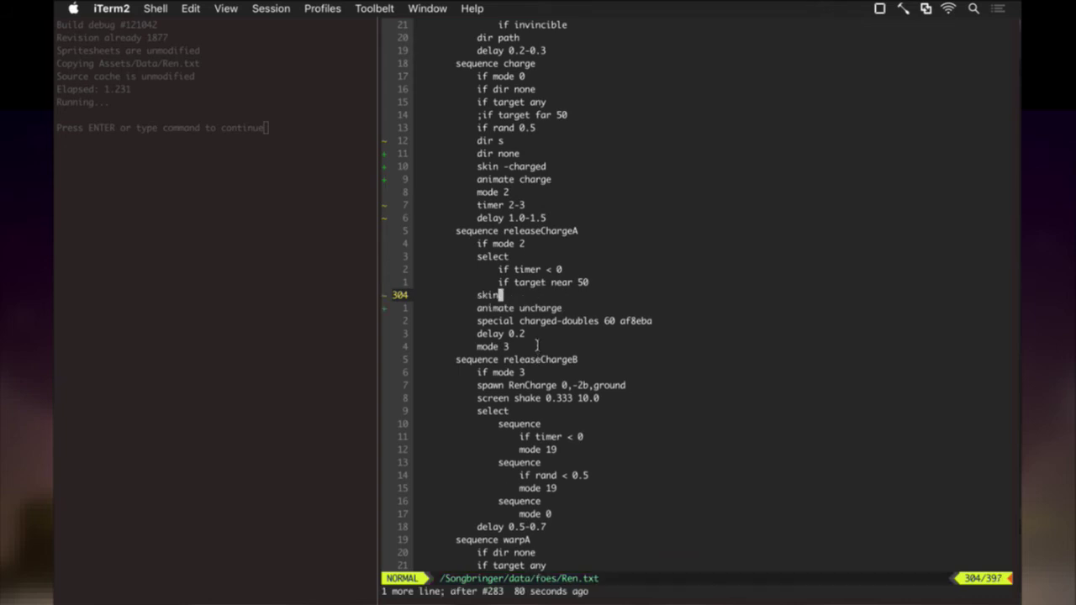
pyautogui.write('a -sword')
pyautogui.press('Escape')
pyautogui.write(':')
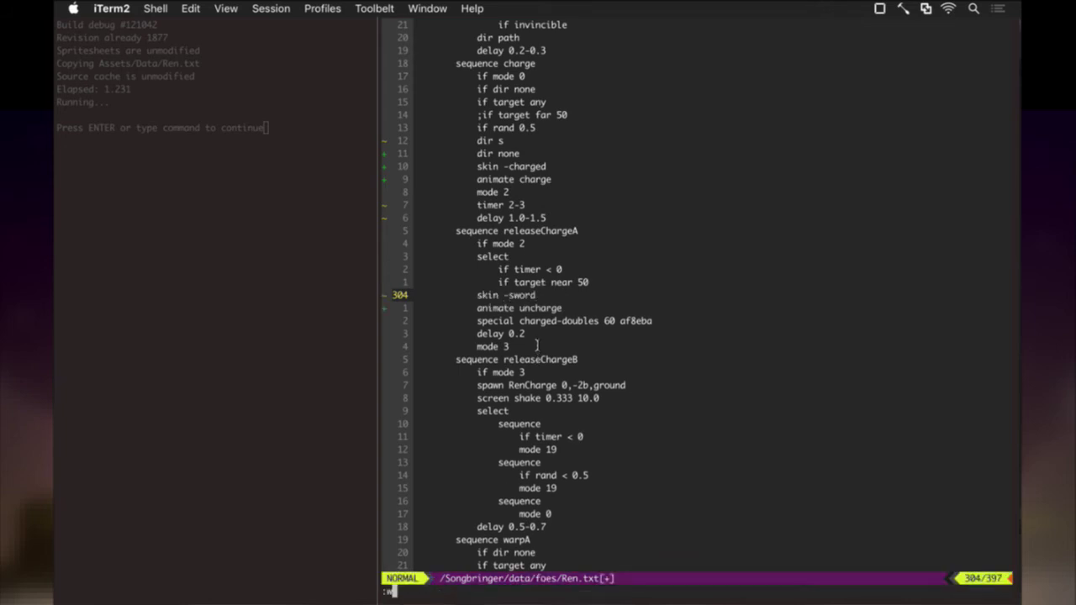
pyautogui.write('w')
pyautogui.press('Return')
# Relaunch the game, play-test Ren's charge and release with the sword skin in the boss fight, and quit the game
pyautogui.write(':up')
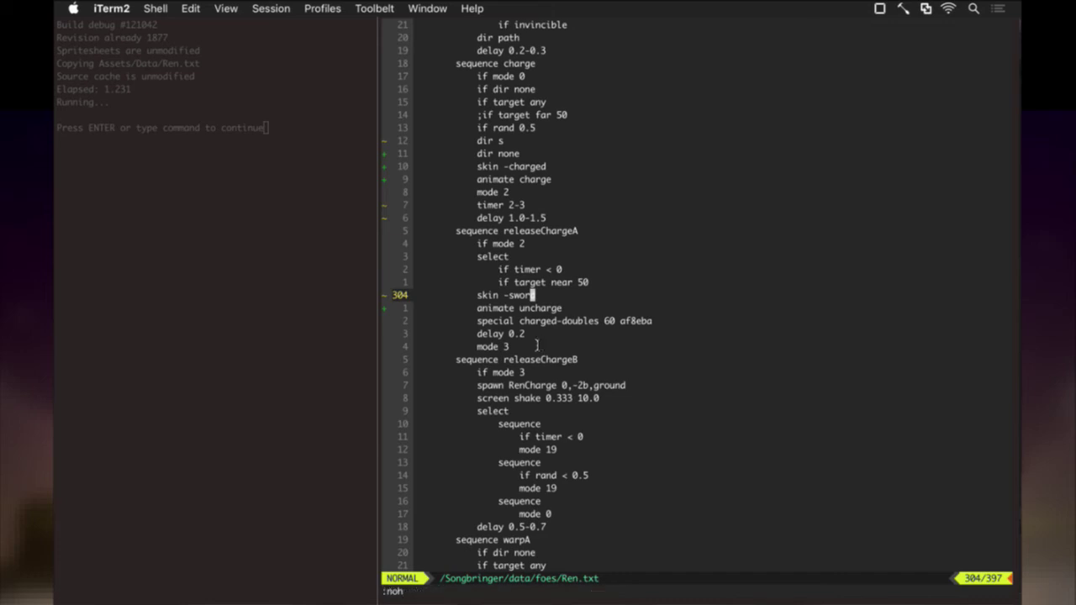
pyautogui.press('Return')
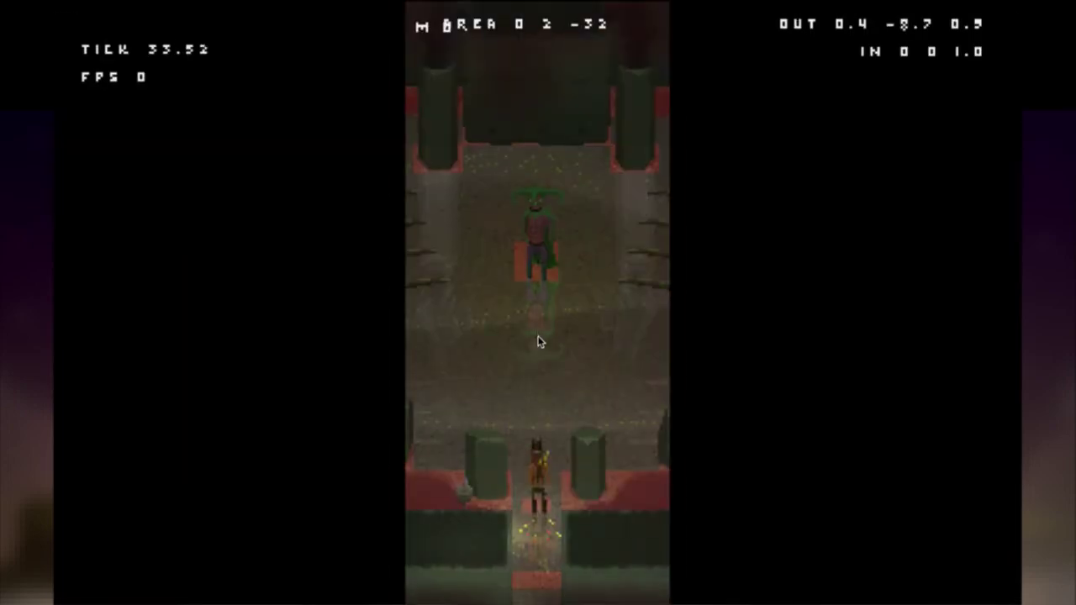
pyautogui.press('Up')
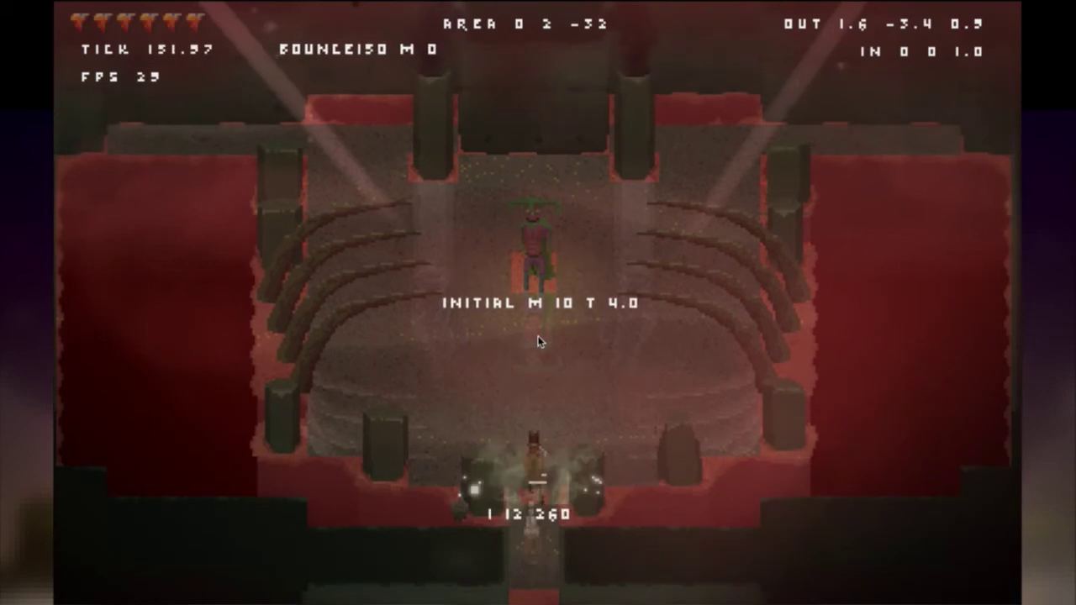
pyautogui.press('Down')
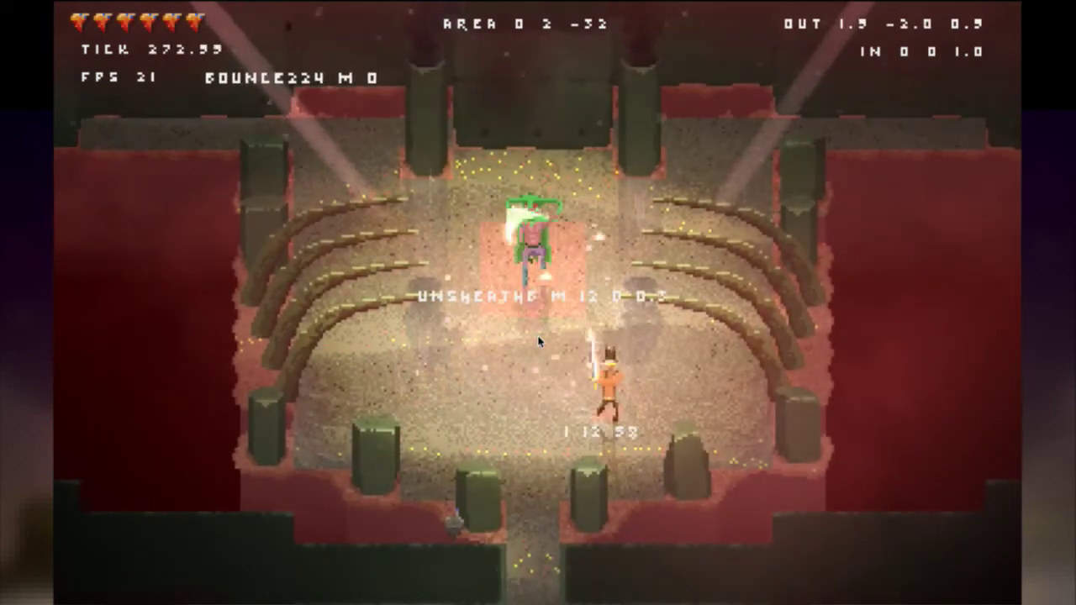
pyautogui.press('Left')
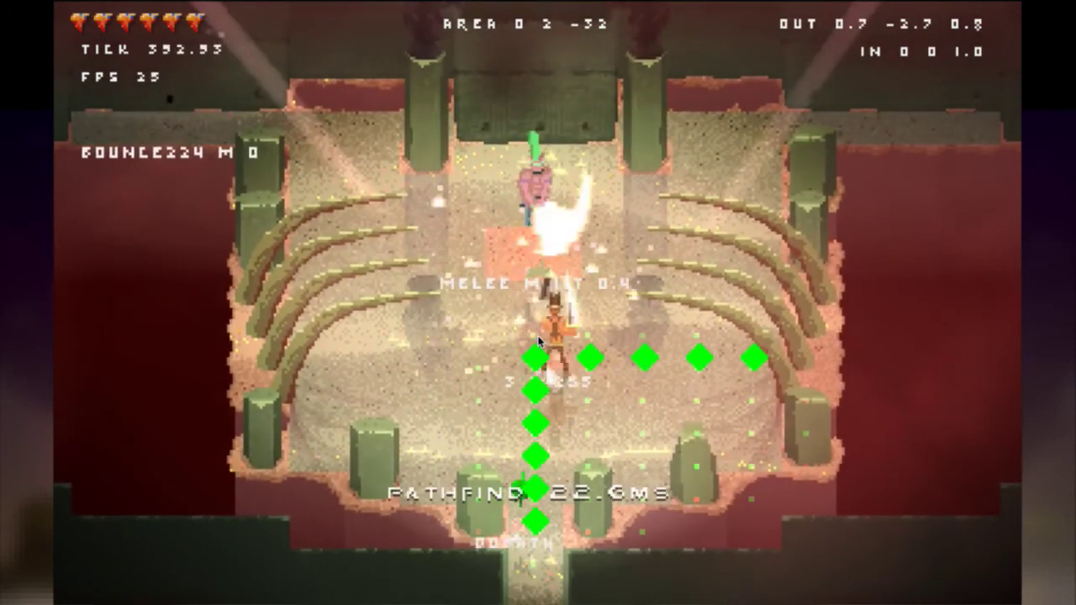
pyautogui.press('Down')
pyautogui.press('Up')
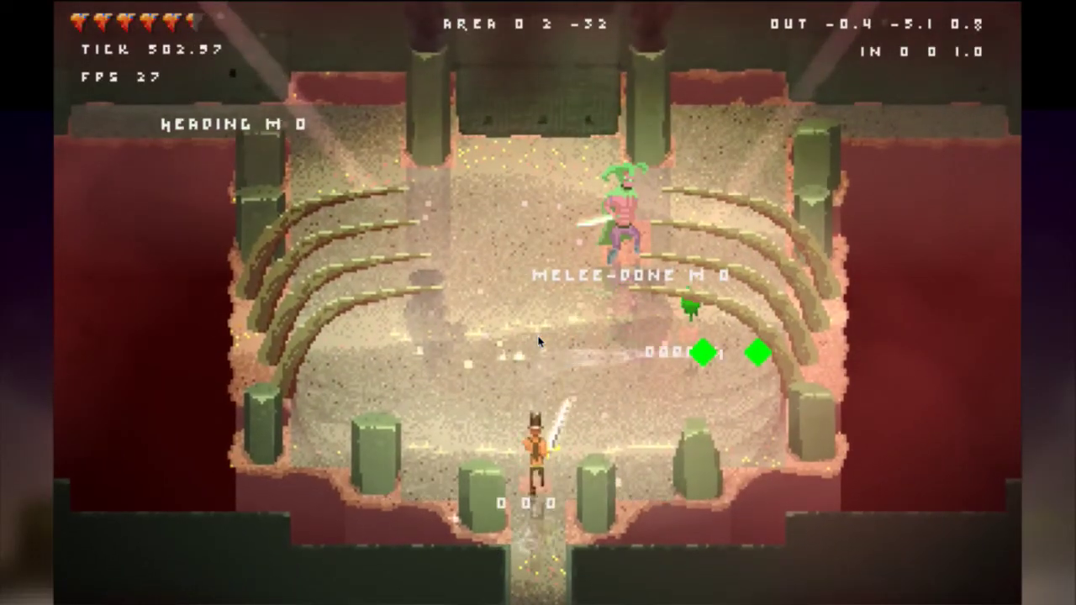
pyautogui.press('Up')
pyautogui.press('Down')
pyautogui.press('Right')
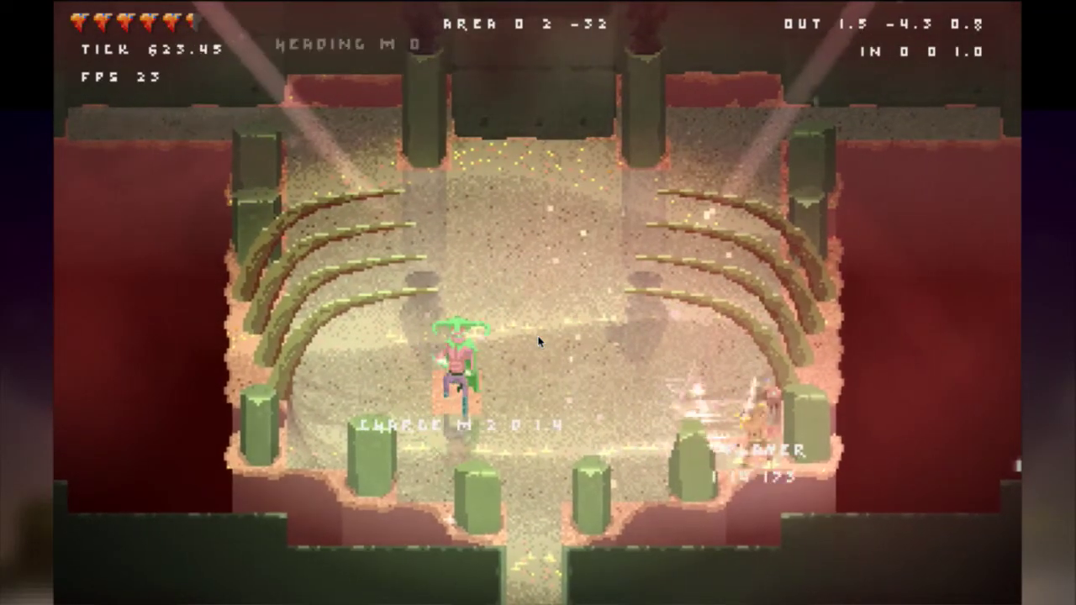
pyautogui.press('Left')
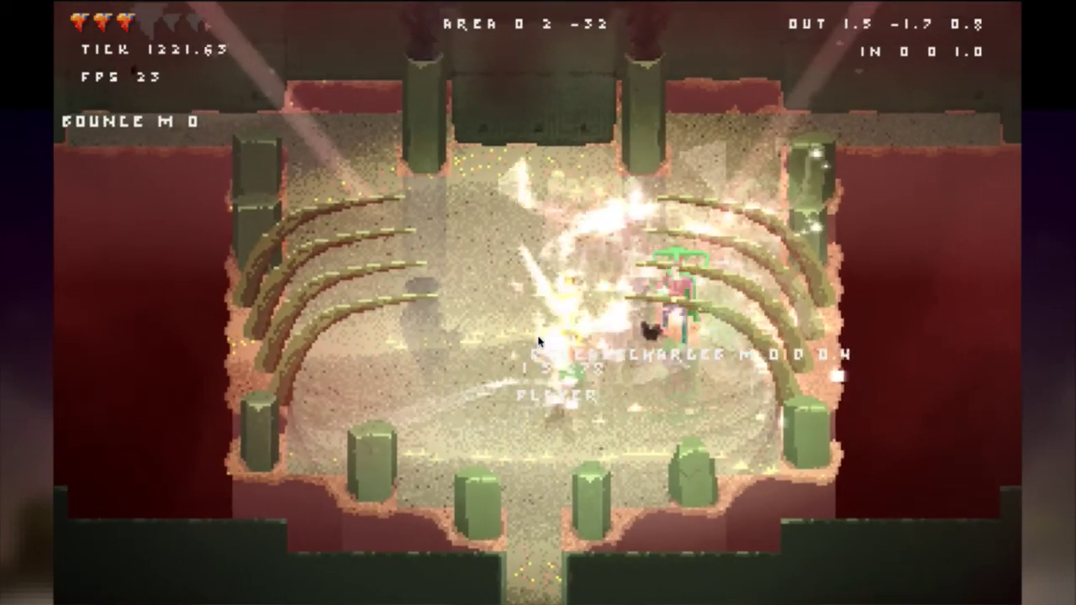
pyautogui.press('super+q')
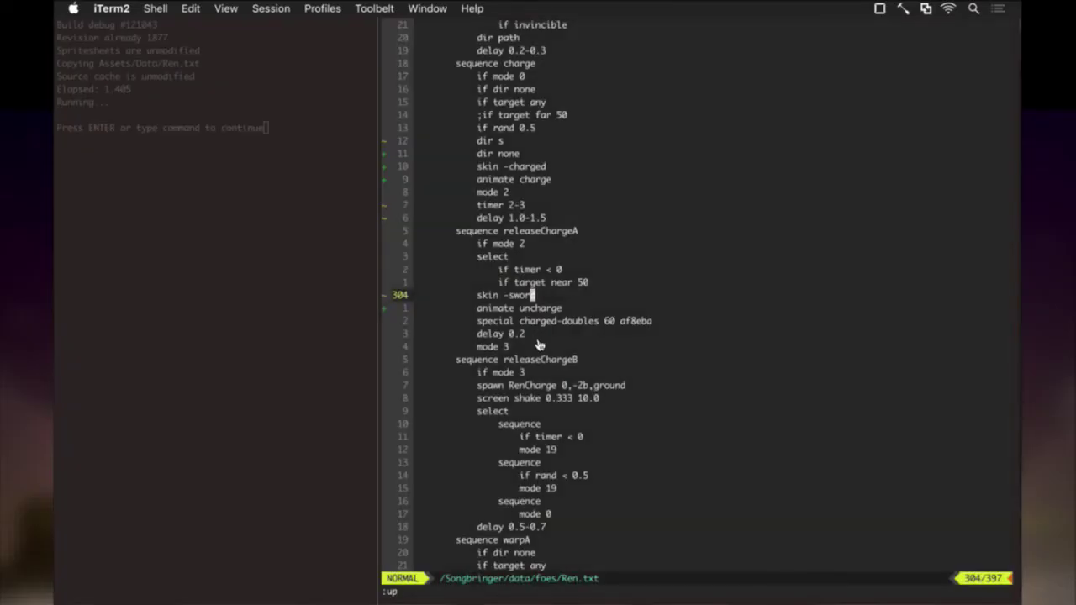
# Insert "skin -sword" above the "animate melee" line in the melee sequence and save Ren.txt
pyautogui.press('k')
pyautogui.press('k')
pyautogui.press('k')
pyautogui.press('k')
pyautogui.press('k')
pyautogui.press('k')
pyautogui.press('k')
pyautogui.press('k')
pyautogui.press('k')
pyautogui.press('k')
pyautogui.press('k')
pyautogui.press('k')
pyautogui.press('k')
pyautogui.press('k')
pyautogui.press('k')
pyautogui.press('k')
pyautogui.press('k')
pyautogui.press('k')
pyautogui.press('k')
pyautogui.press('k')
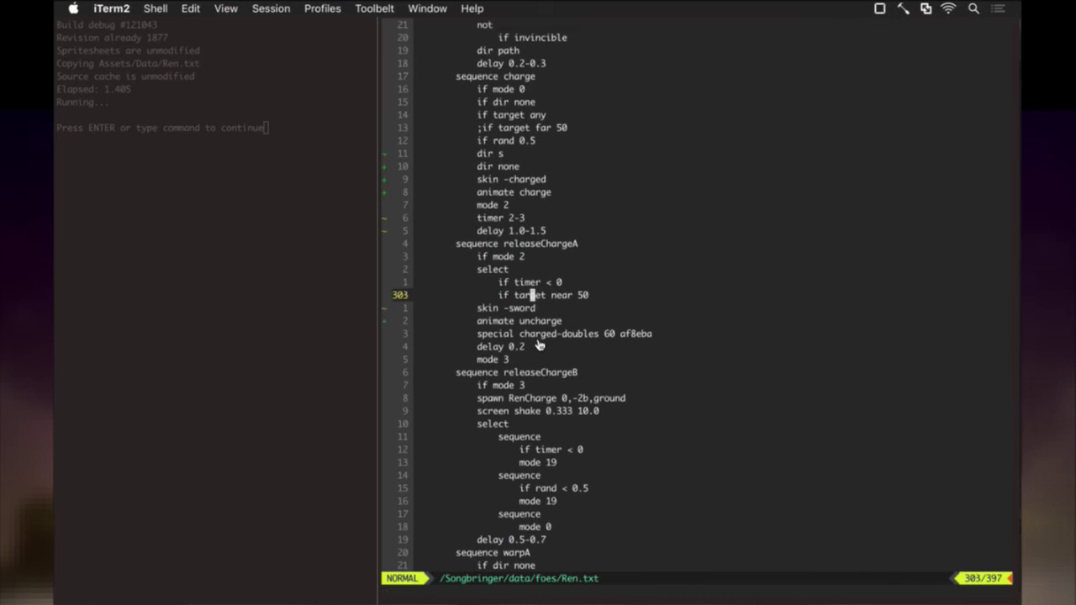
pyautogui.press('k')
pyautogui.press('k')
pyautogui.press('k')
pyautogui.press('k')
pyautogui.press('k')
pyautogui.press('k')
pyautogui.press('k')
pyautogui.press('k')
pyautogui.press('k')
pyautogui.press('k')
pyautogui.press('k')
pyautogui.press('k')
pyautogui.press('k')
pyautogui.press('k')
pyautogui.press('k')
pyautogui.press('k')
pyautogui.press('k')
pyautogui.press('k')
pyautogui.press('k')
pyautogui.press('k')
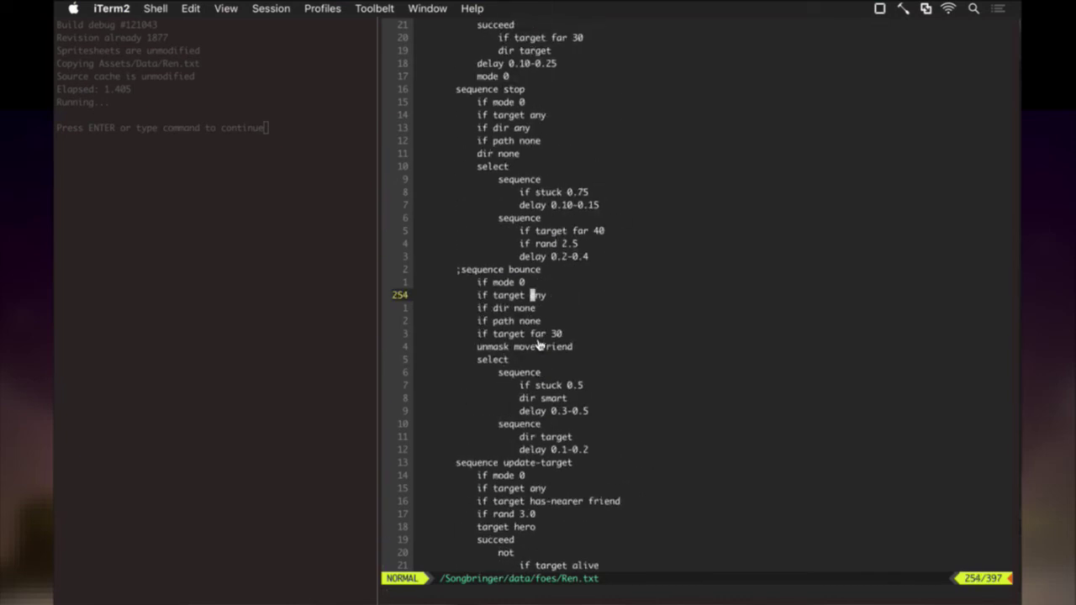
pyautogui.press('k')
pyautogui.press('k')
pyautogui.press('k')
pyautogui.press('k')
pyautogui.press('k')
pyautogui.press('k')
pyautogui.press('k')
pyautogui.press('k')
pyautogui.press('k')
pyautogui.press('k')
pyautogui.press('k')
pyautogui.press('k')
pyautogui.press('k')
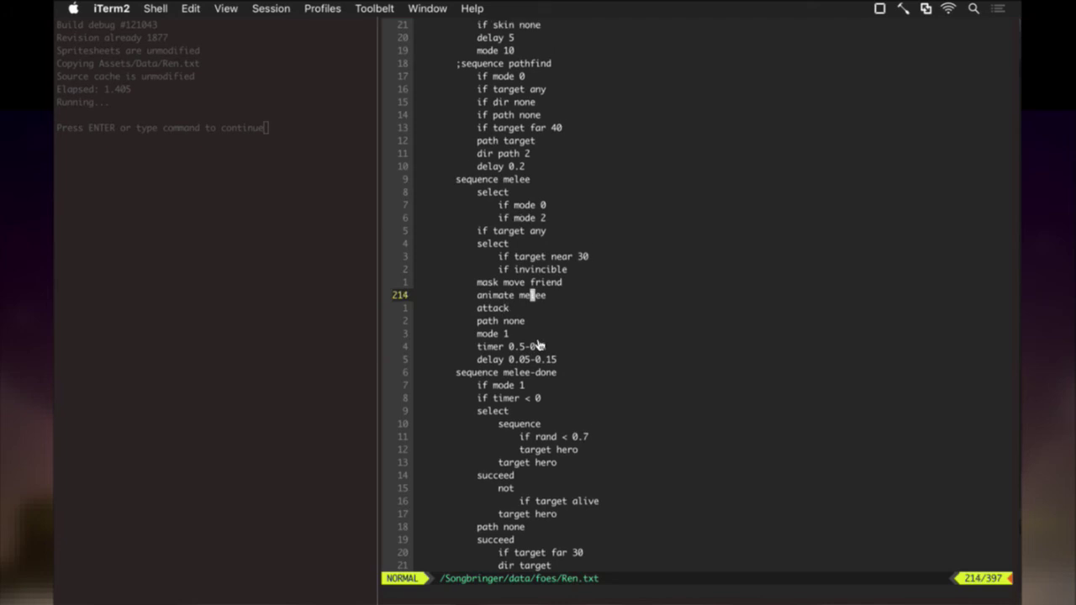
pyautogui.write('Oskin -sword')
pyautogui.press('Escape')
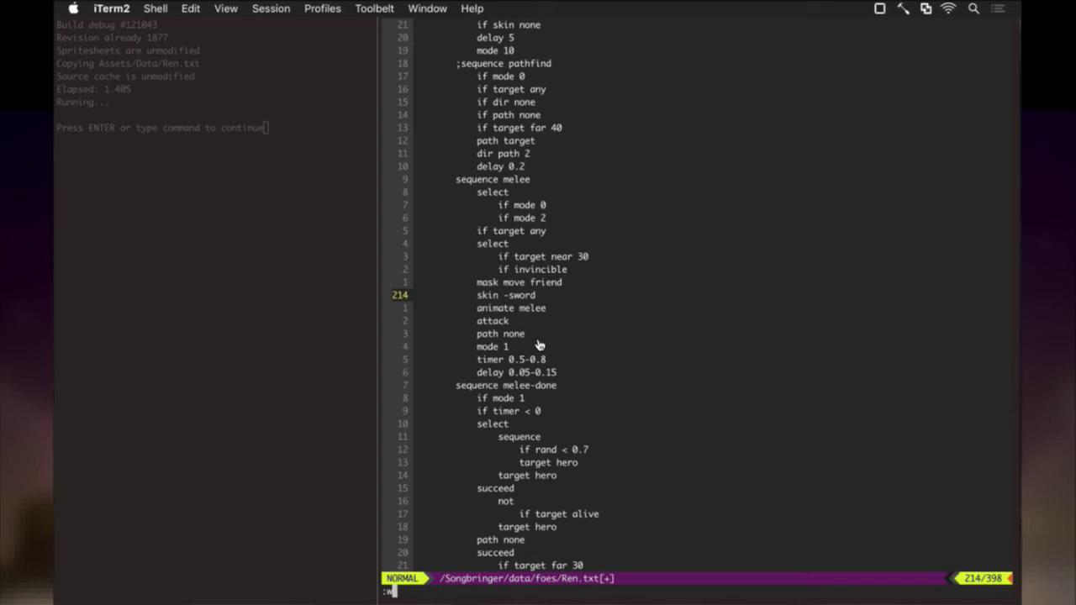
pyautogui.write(':w')
pyautogui.press('Return')
# Review Ren's behavior sequences in Ren.txt, from the opening dialogue through melee, stop and bounce to the charge sequence
pyautogui.press('k')
pyautogui.press('k')
pyautogui.press('k')
pyautogui.press('k')
pyautogui.press('k')
pyautogui.press('k')
pyautogui.press('k')
pyautogui.press('k')
pyautogui.press('k')
pyautogui.press('k')
pyautogui.press('k')
pyautogui.press('k')
pyautogui.press('k')
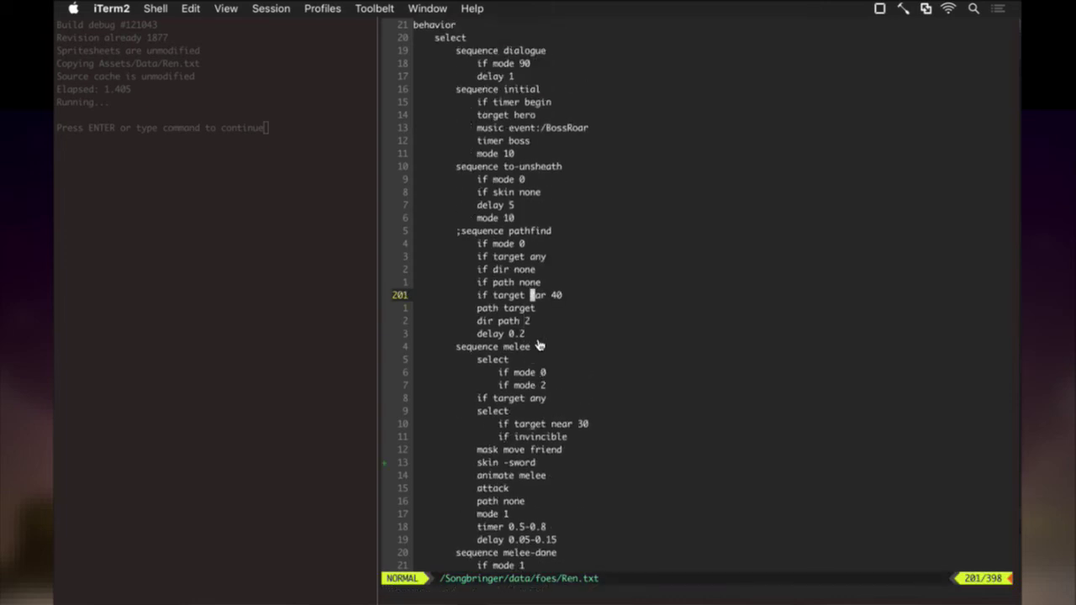
pyautogui.press('j')
pyautogui.press('j')
pyautogui.press('j')
pyautogui.press('j')
pyautogui.press('j')
pyautogui.press('j')
pyautogui.press('j')
pyautogui.press('j')
pyautogui.press('j')
pyautogui.press('j')
pyautogui.press('j')
pyautogui.press('j')
pyautogui.press('j')
pyautogui.press('j')
pyautogui.press('j')
pyautogui.press('j')
pyautogui.press('j')
pyautogui.press('j')
pyautogui.press('j')
pyautogui.press('j')
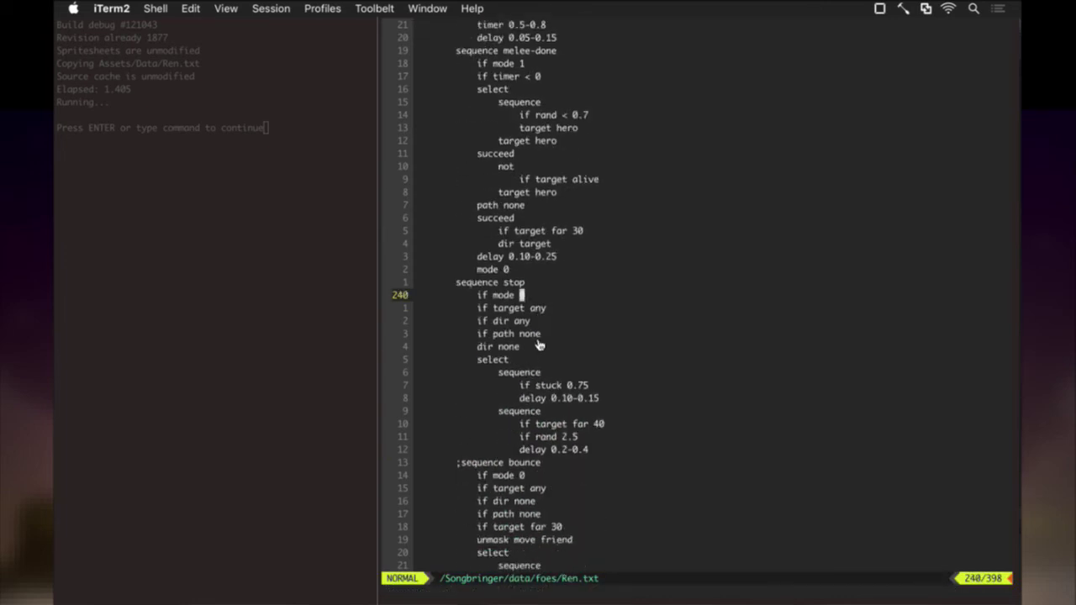
pyautogui.press('j')
pyautogui.press('j')
pyautogui.press('j')
pyautogui.press('j')
pyautogui.press('j')
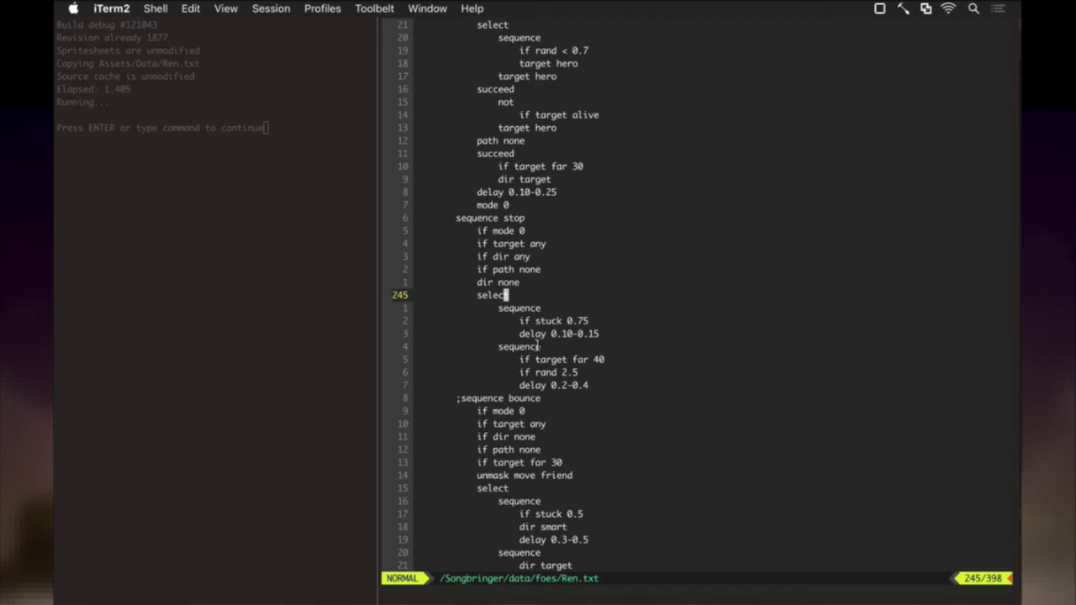
pyautogui.scroll(-10, 538, 346)
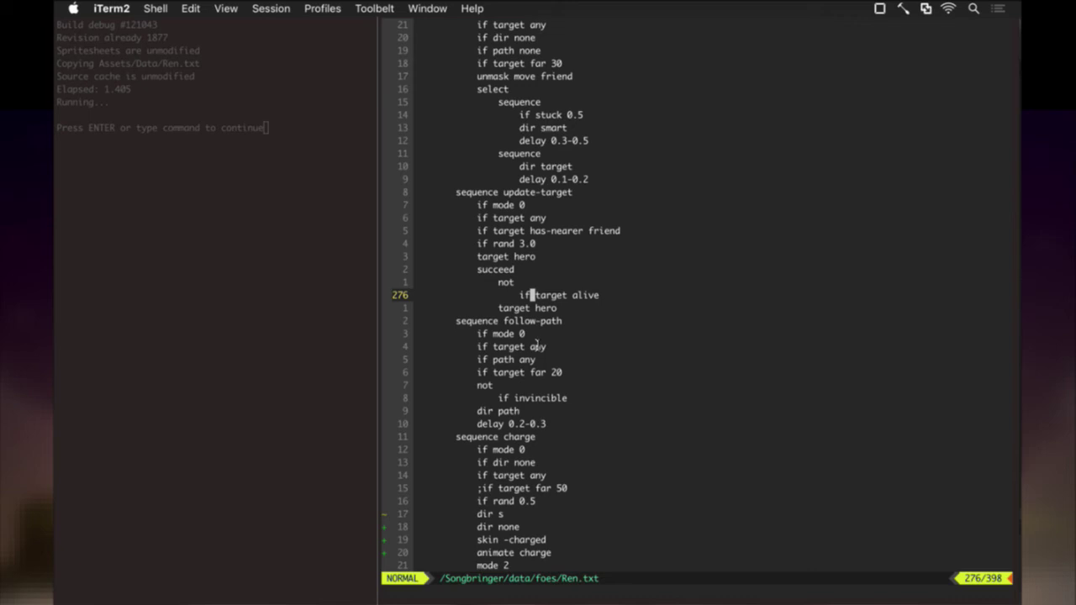
# Comment out the "sequence update-target" line with a semicolon and save Ren.txt
pyautogui.press('k')
pyautogui.press('k')
pyautogui.press('h')
pyautogui.press('k')
pyautogui.press('k')
pyautogui.press('k')
pyautogui.press('k')
pyautogui.press('k')
pyautogui.press('k')
pyautogui.write('b')
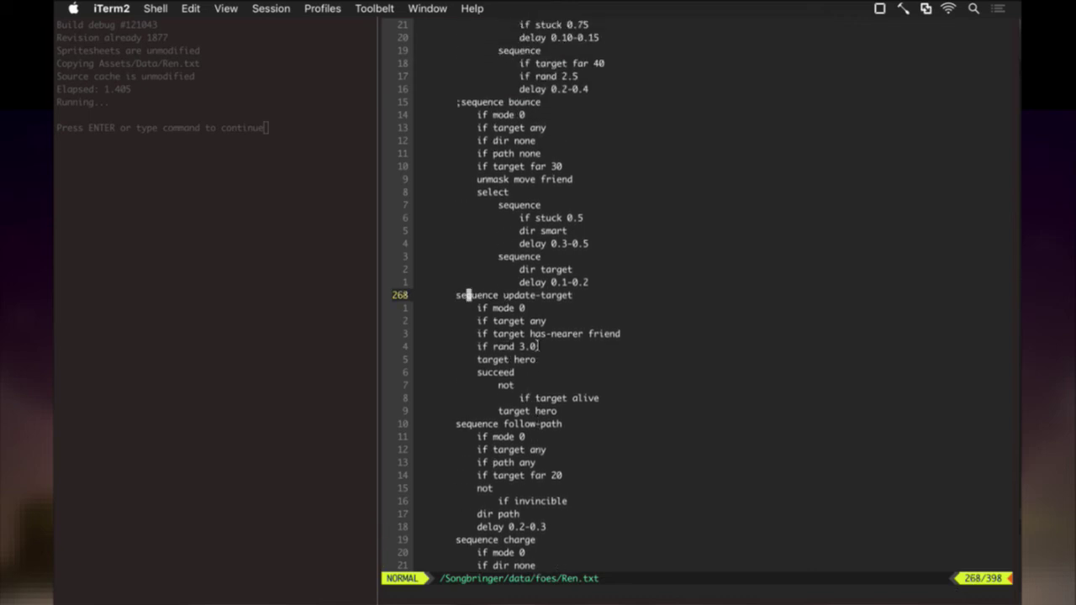
pyautogui.write('i;')
pyautogui.press('Escape')
pyautogui.press(':')
pyautogui.write('w')
pyautogui.press('Return')
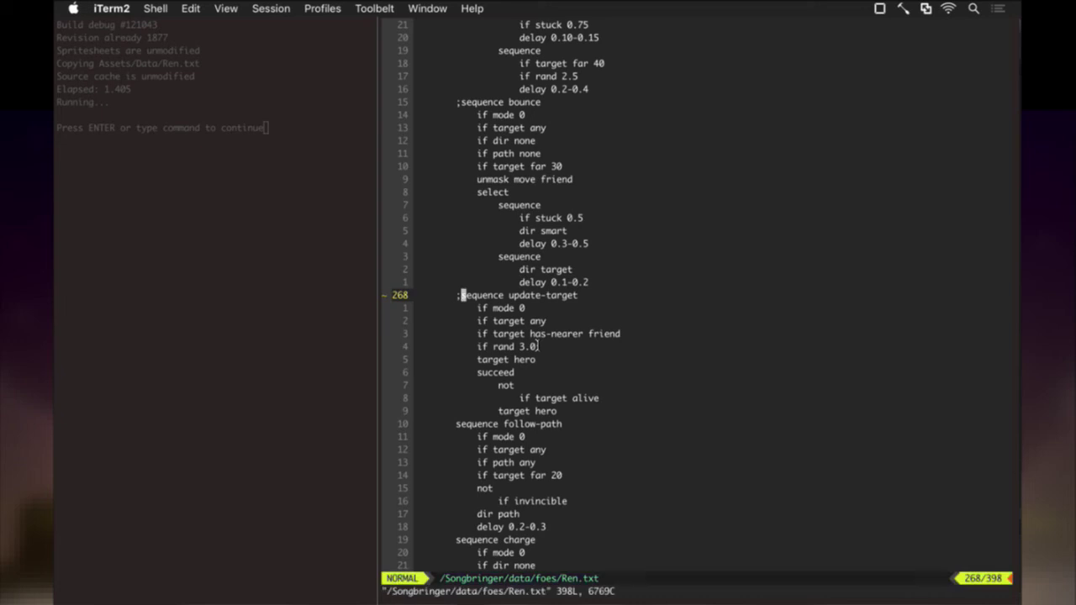
# Check the sequences above update-target in Ren.txt, then rebuild and relaunch the game
pyautogui.scroll(20, 539, 346)
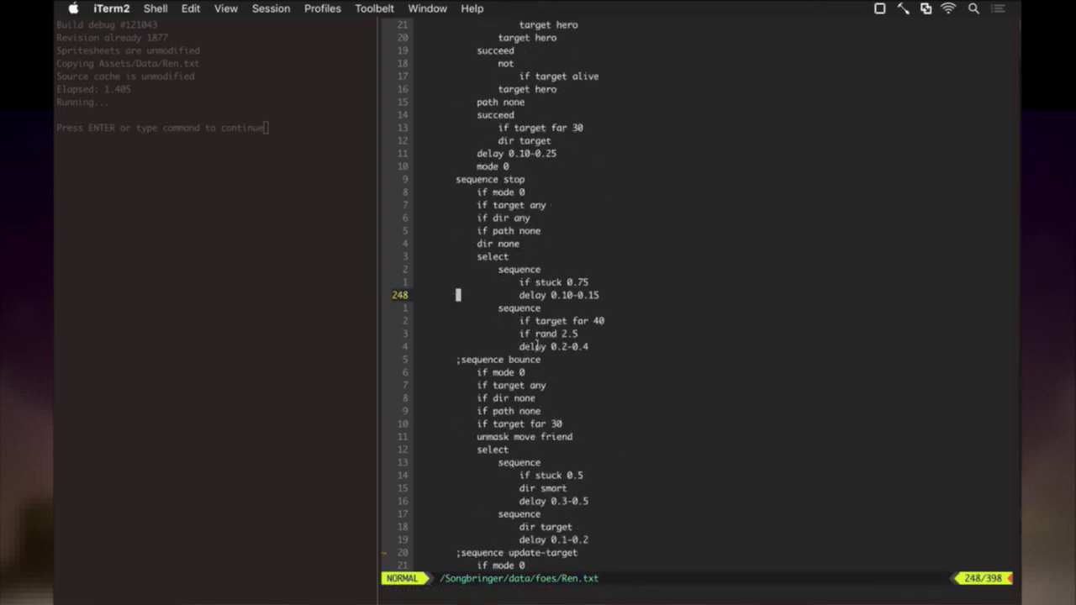
pyautogui.scroll(3, 538, 347)
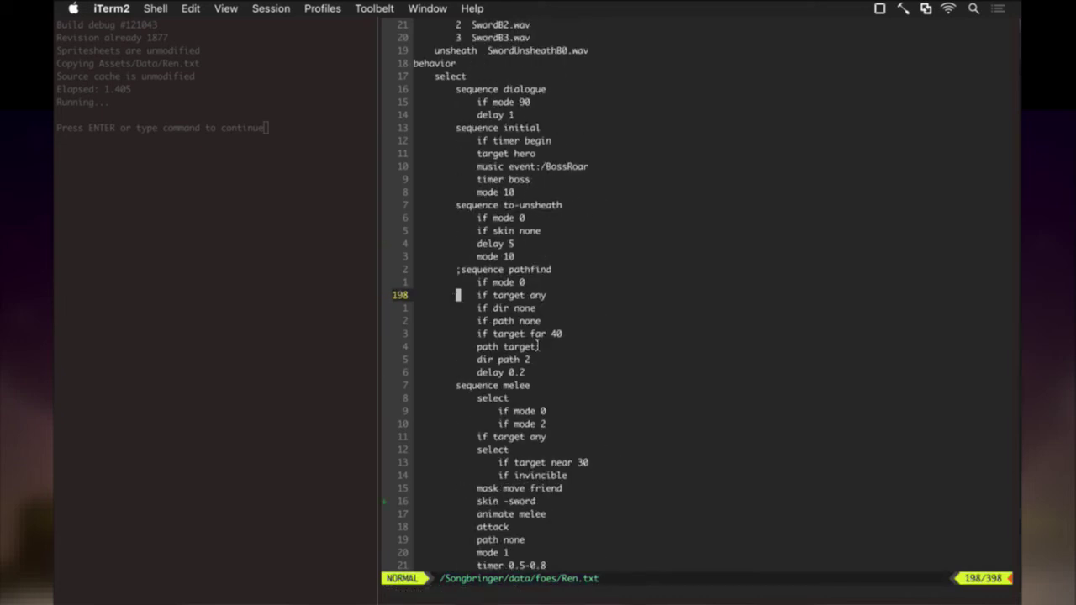
pyautogui.scroll(-10, 539, 347)
pyautogui.press('Escape')
pyautogui.hotkey('ctrl', 's')
pyautogui.press('super+alt+Left')
pyautogui.press('Return')
pyautogui.press('F5')
pyautogui.press('super+alt+Right')
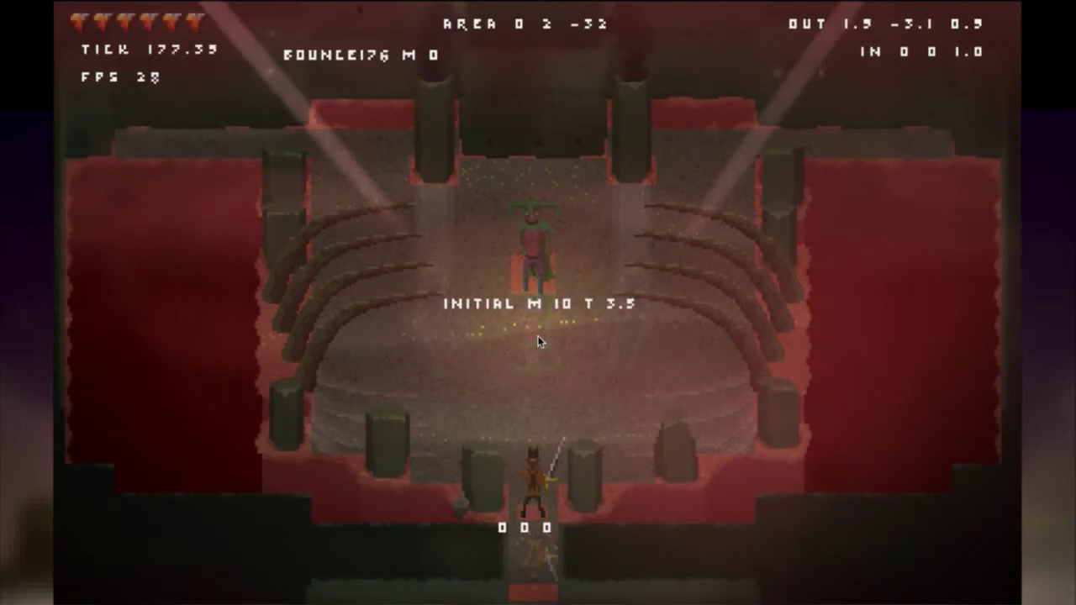
# Play-test the boss fight against Ren, checking the unsheath, melee and charge behavior, and quit the game
pyautogui.press('w')
pyautogui.press('w')
pyautogui.press('d')
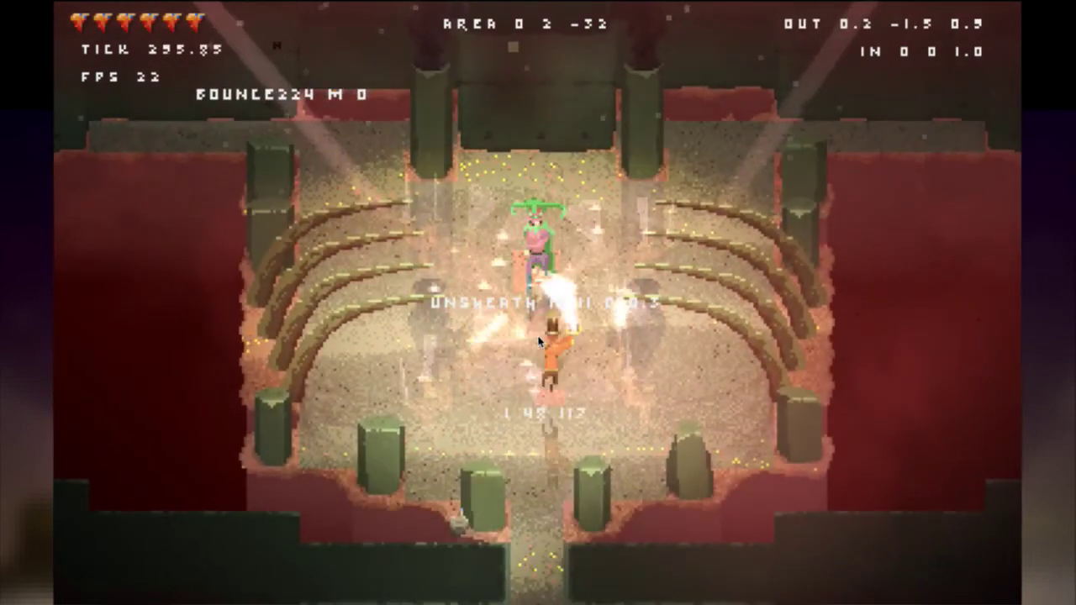
pyautogui.press('a')
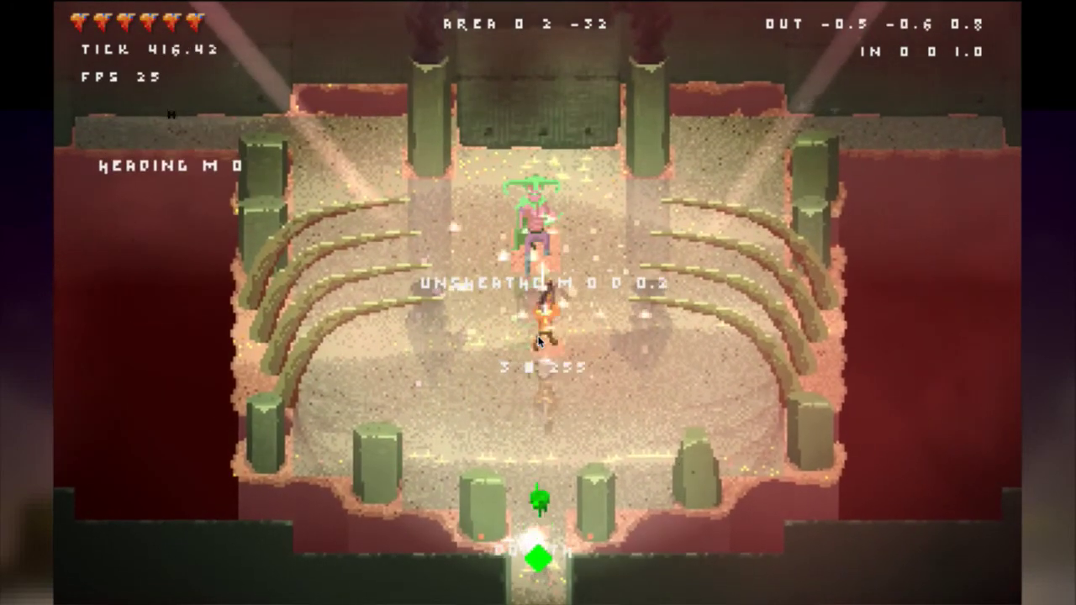
pyautogui.press('w')
pyautogui.press('s')
pyautogui.press('w')
pyautogui.press('s')
pyautogui.press('w')
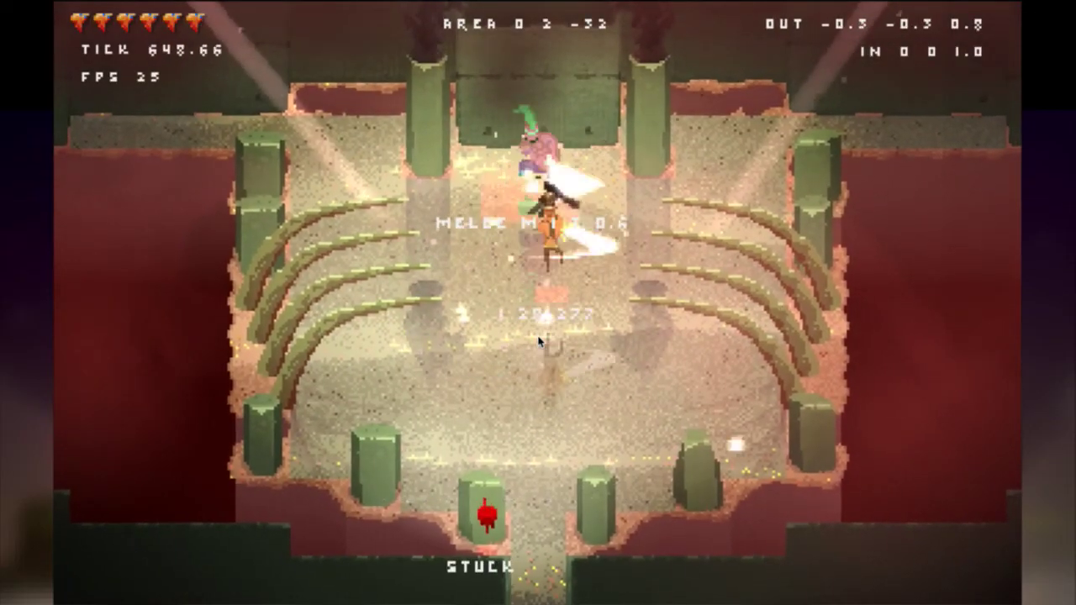
pyautogui.press('a')
pyautogui.press('s')
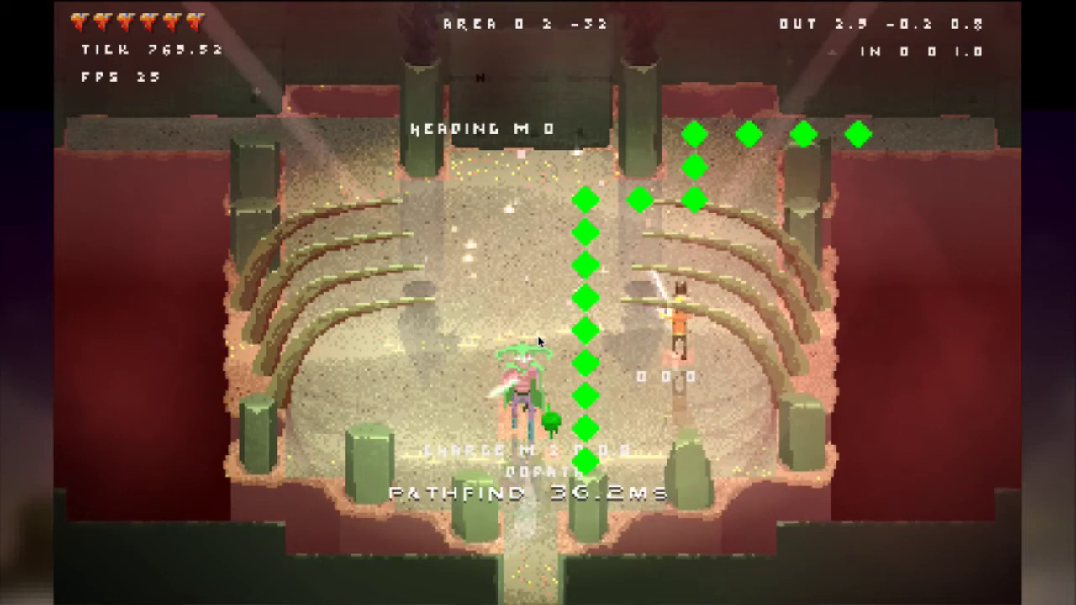
pyautogui.press('a')
pyautogui.press('w')
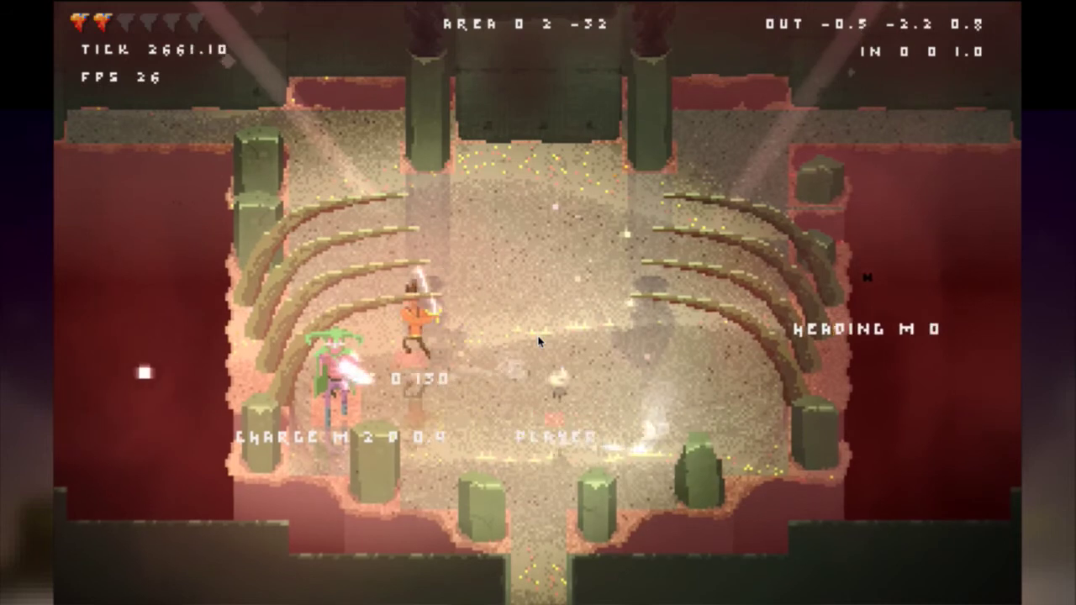
pyautogui.press('i')
pyautogui.press('i')
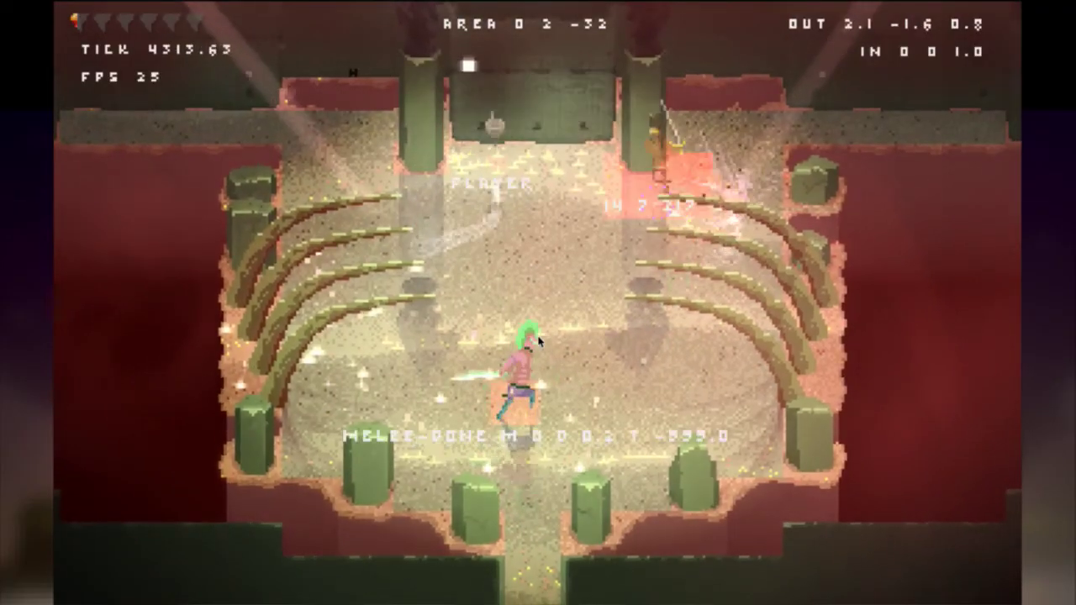
pyautogui.press('i')
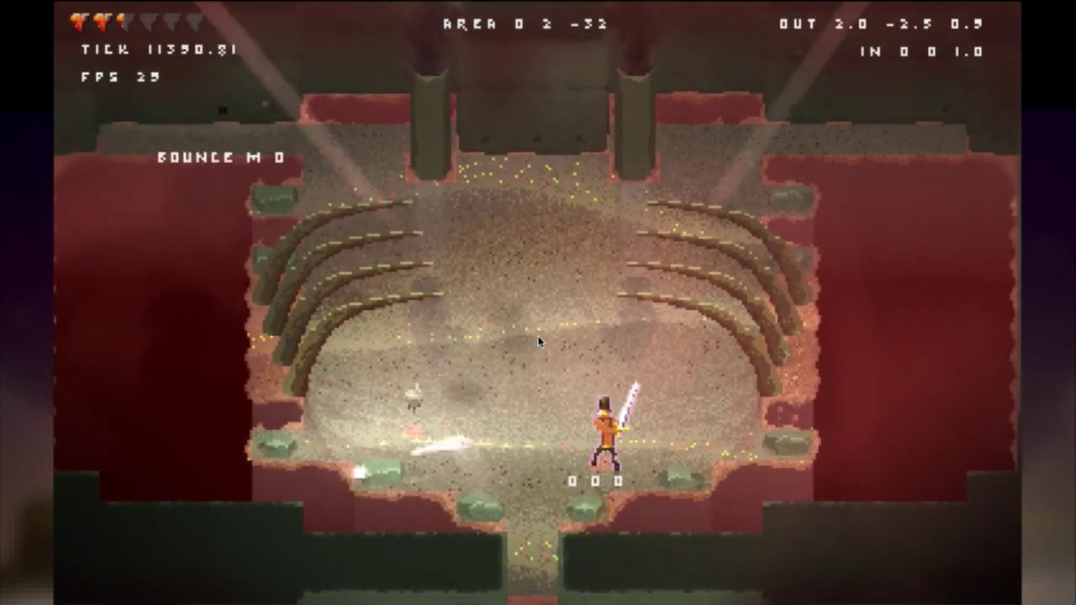
pyautogui.press('super+q')
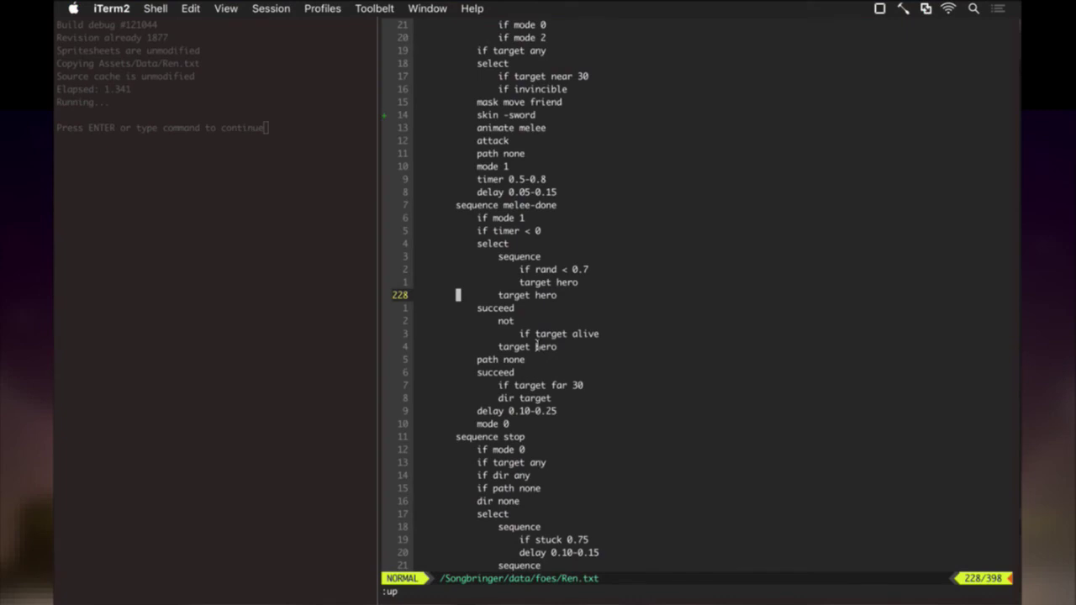
# Set Ren's hp in the health attributes to 62.0 and save Ren.txt
pyautogui.press('g')
pyautogui.press('g')
pyautogui.press('j')
pyautogui.press('j')
pyautogui.press('j')
pyautogui.press('j')
pyautogui.press('j')
pyautogui.press('j')
pyautogui.press('j')
pyautogui.press('j')
pyautogui.press('j')
pyautogui.press('j')
pyautogui.press('j')
pyautogui.press('j')
pyautogui.press('j')
pyautogui.press('j')
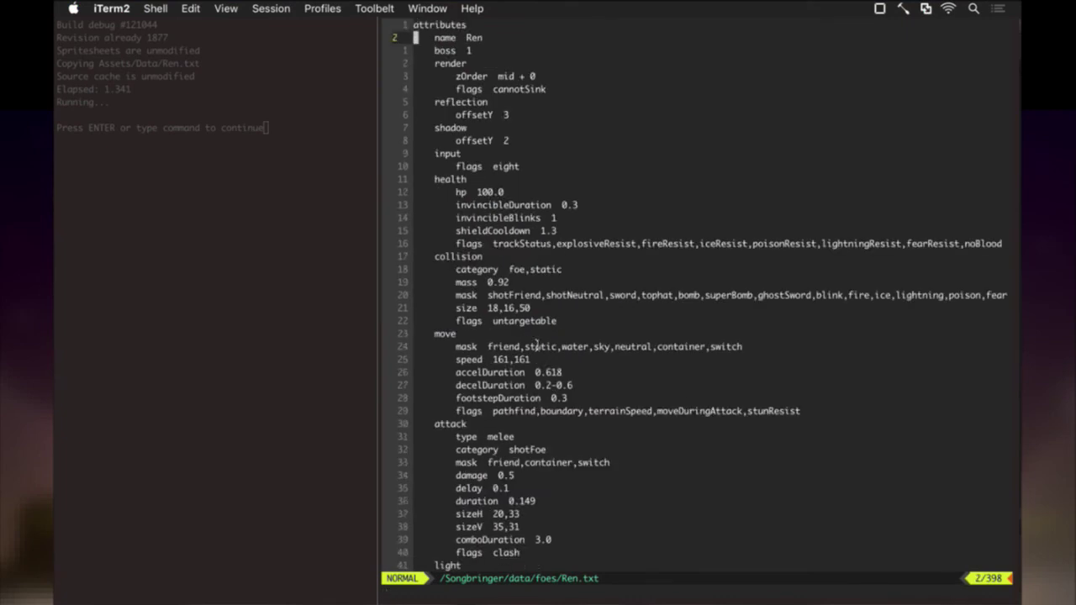
pyautogui.press('k')
pyautogui.press('l')
pyautogui.press('l')
pyautogui.press('l')
pyautogui.press('l')
pyautogui.press('l')
pyautogui.press('l')
pyautogui.press('l')
pyautogui.press('h')
pyautogui.press('h')
pyautogui.press('x')
pyautogui.press('s')
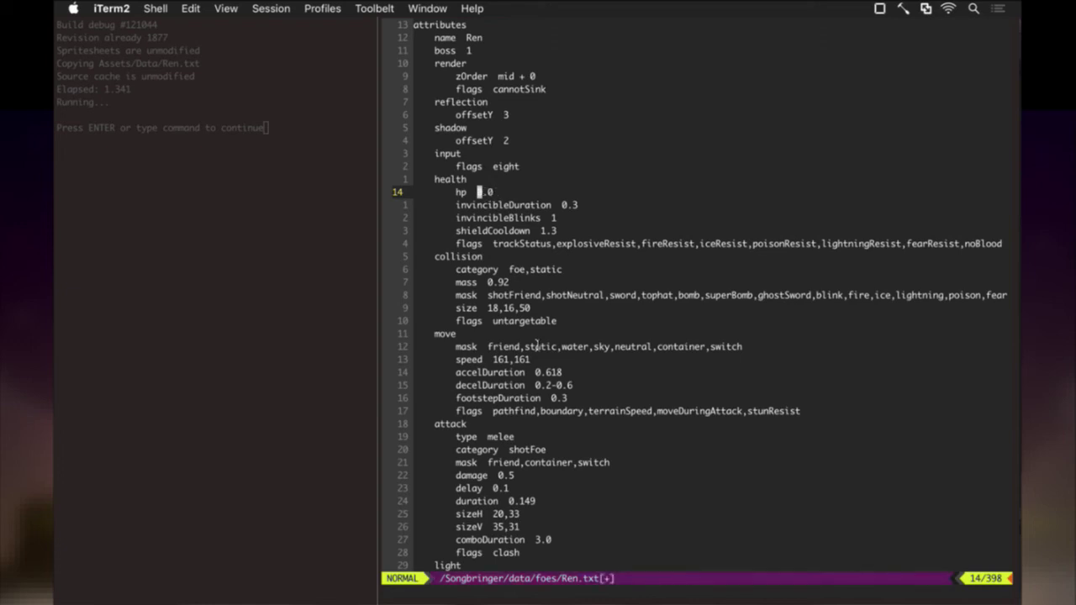
pyautogui.write('60')
pyautogui.press('Escape')
pyautogui.write(':w')
pyautogui.press('Return')
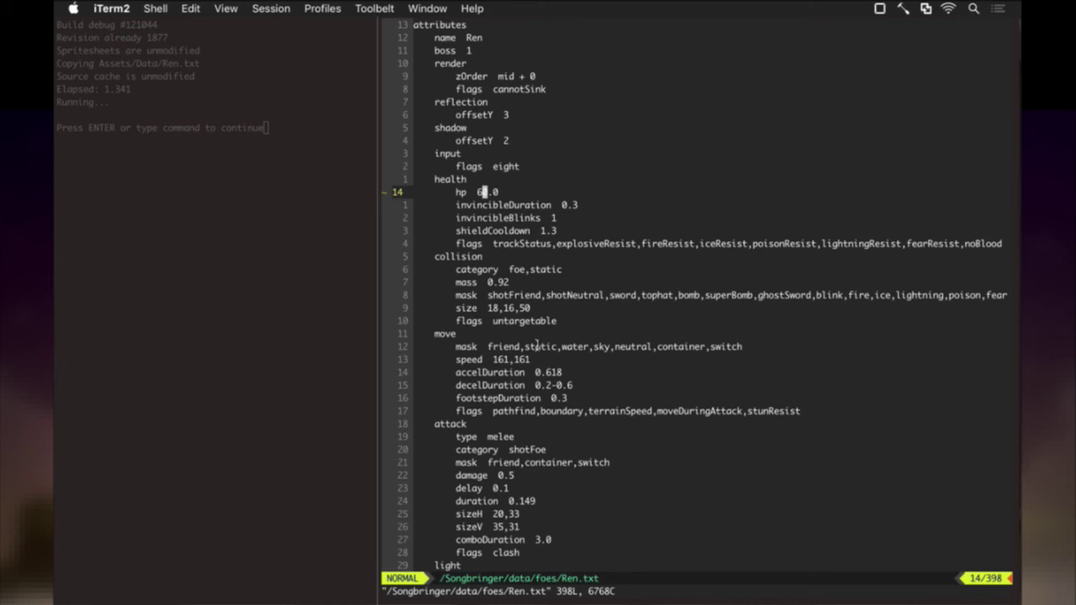
pyautogui.press('r')
pyautogui.press('1')
pyautogui.press('l')
pyautogui.press('l')
pyautogui.press('h')
pyautogui.press('h')
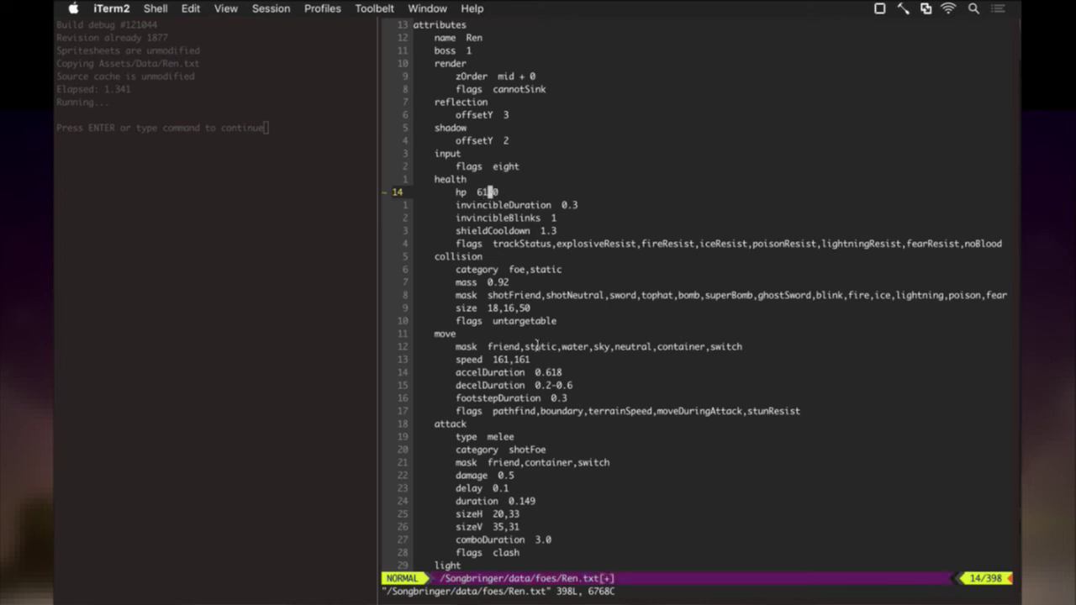
pyautogui.write(':w')
pyautogui.press('Return')
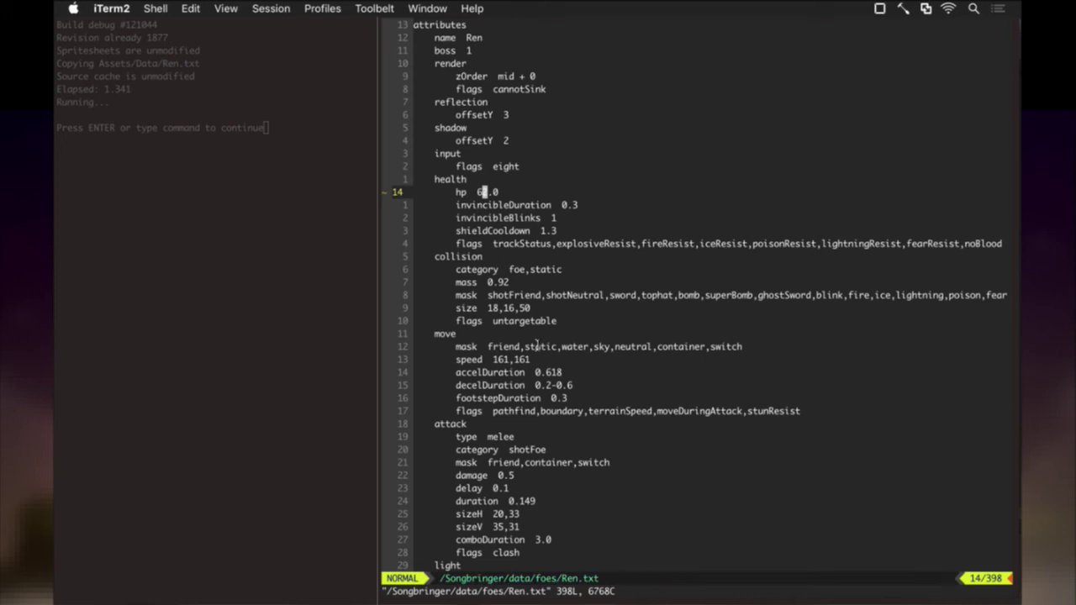
pyautogui.press('j')
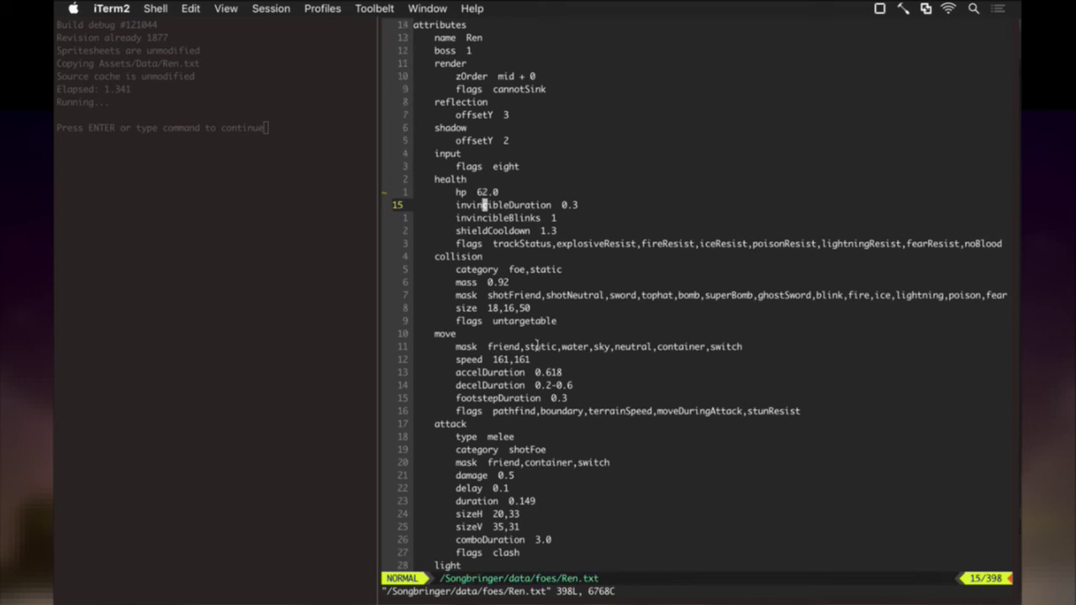
# Open AreaPatterns.cpp through a tag search and go to the accessories lines of patternZeroShipInterior3
pyautogui.press('\\')
pyautogui.write('tareap')
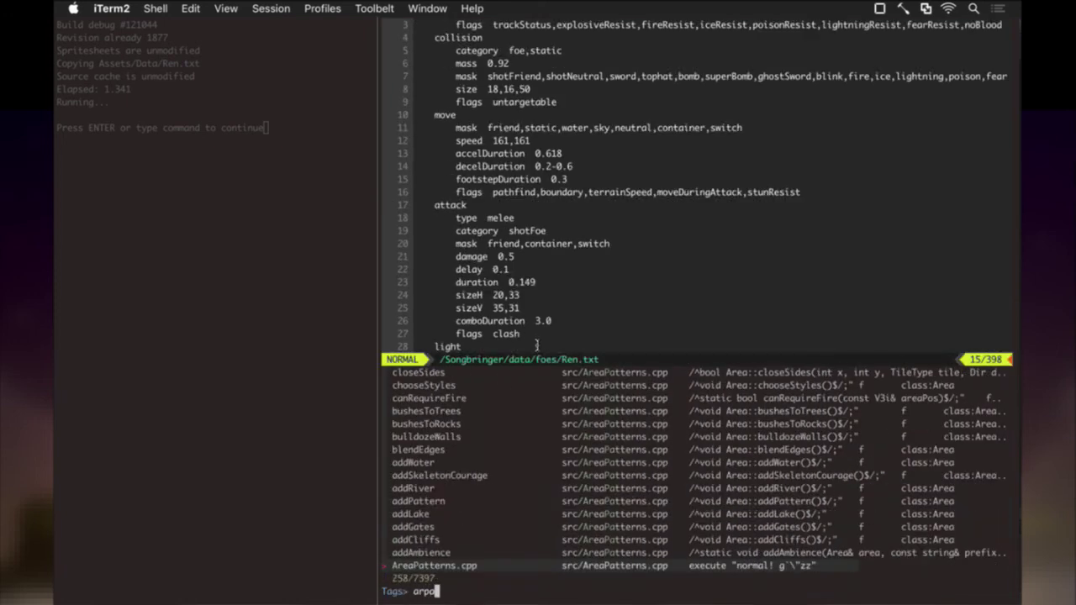
pyautogui.press('Return')
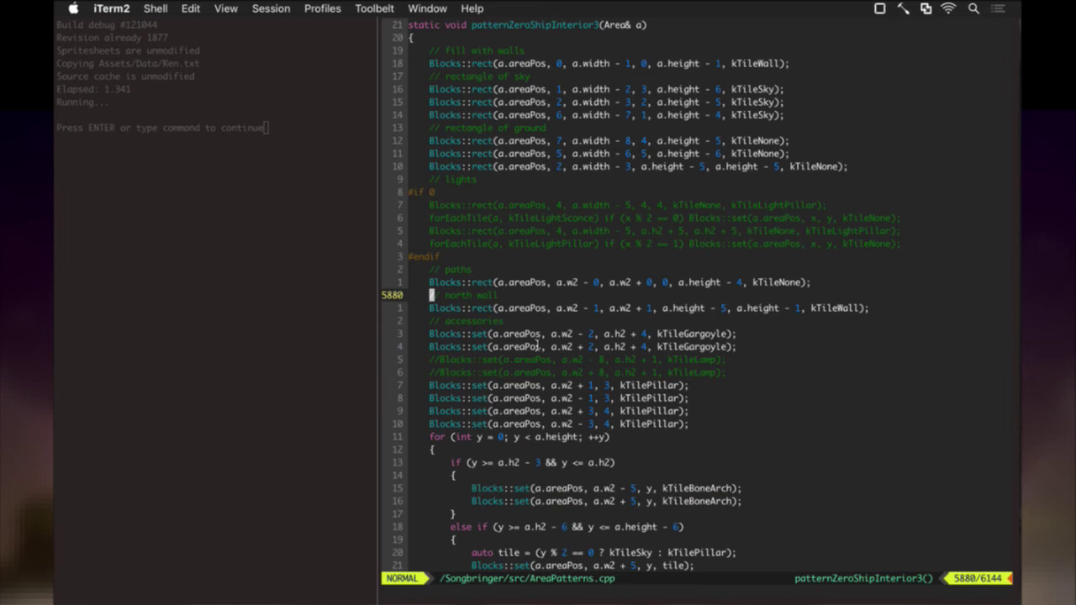
pyautogui.press('1')
pyautogui.press('0')
pyautogui.press('k')
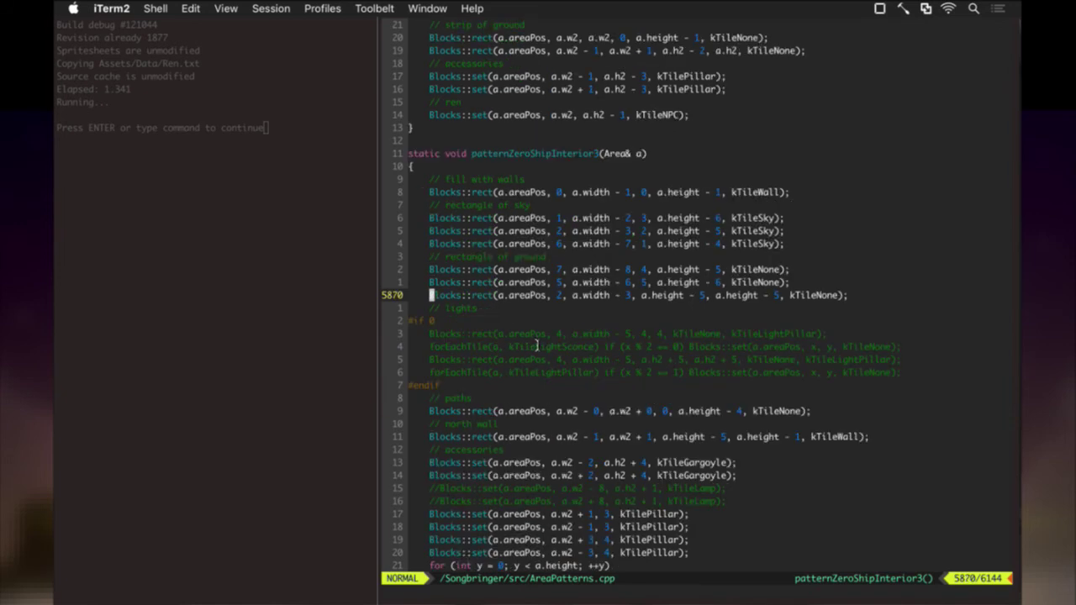
pyautogui.press('1')
pyautogui.press('0')
pyautogui.press('j')
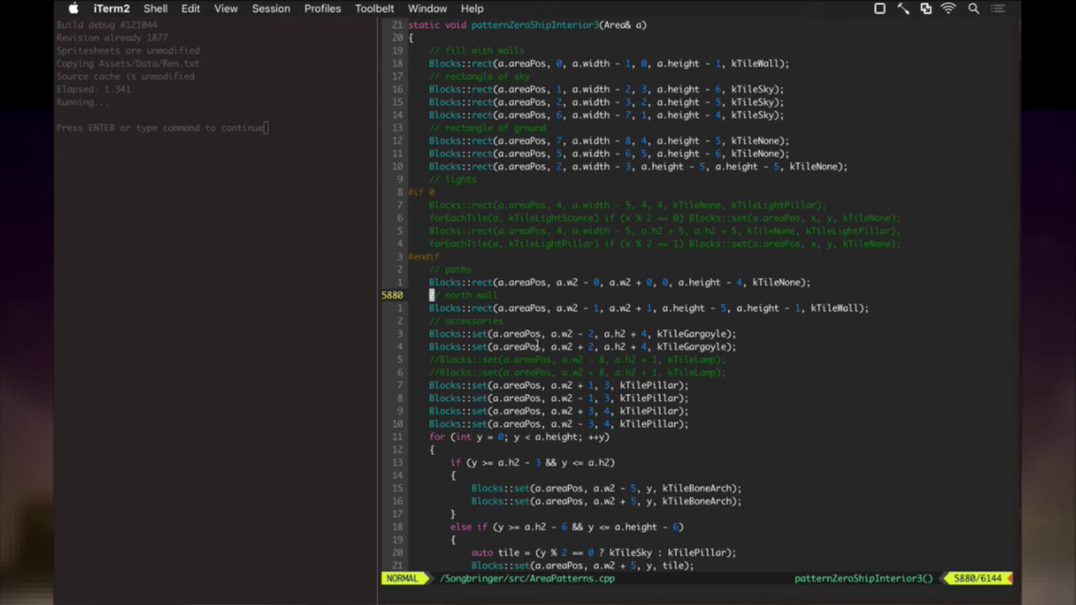
pyautogui.press('j')
pyautogui.press('j')
pyautogui.press('j')
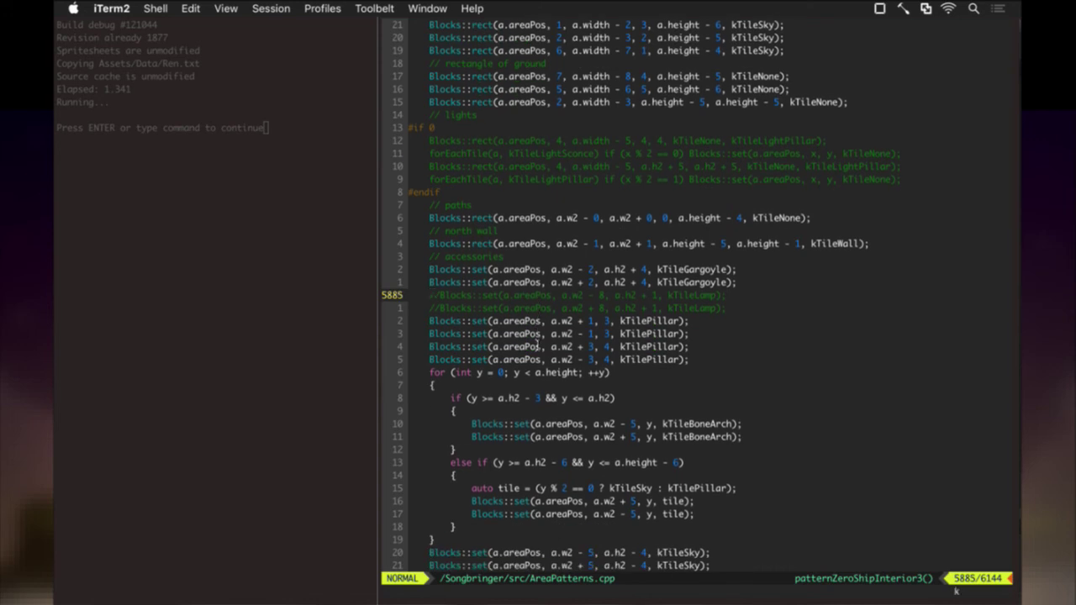
# Duplicate the two kTileGargoyle lines directly beneath the originals in the accessories section
pyautogui.press('j')
pyautogui.press('y')
pyautogui.press('k')
pyautogui.press('j')
pyautogui.press('p')
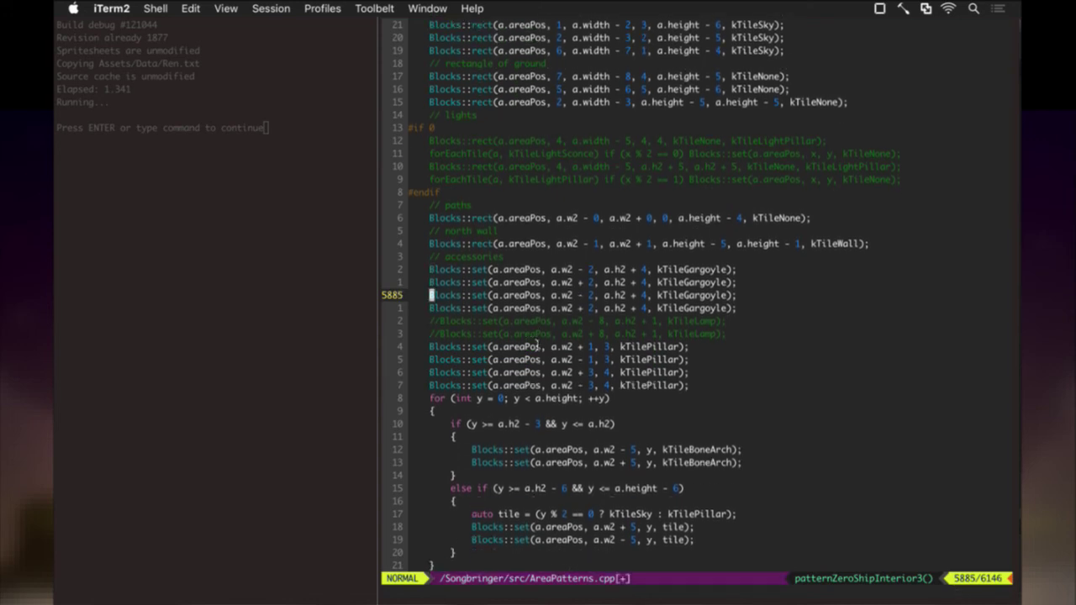
# Change the tile type in the two duplicated gargoyle lines to kTileSky
pyautogui.press('e')
pyautogui.press('e')
pyautogui.press('e')
pyautogui.press('e')
pyautogui.press('e')
pyautogui.press('e')
pyautogui.press('e')
pyautogui.press('f')
pyautogui.press('k')
pyautogui.press('l')
pyautogui.press('l')
pyautogui.press('l')
pyautogui.press('l')
pyautogui.press('l')
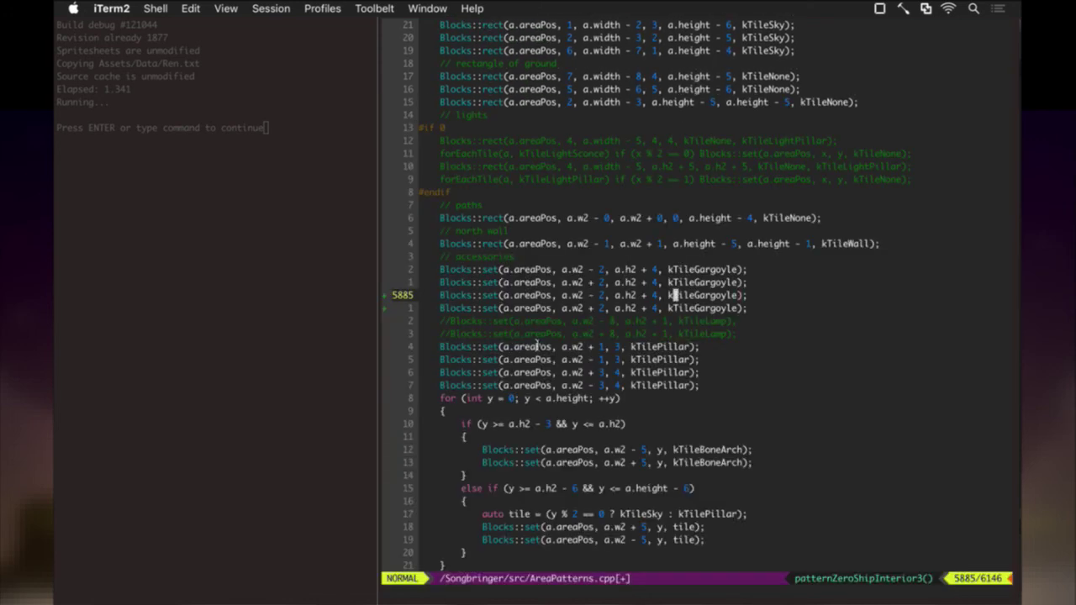
pyautogui.write('cwSky')
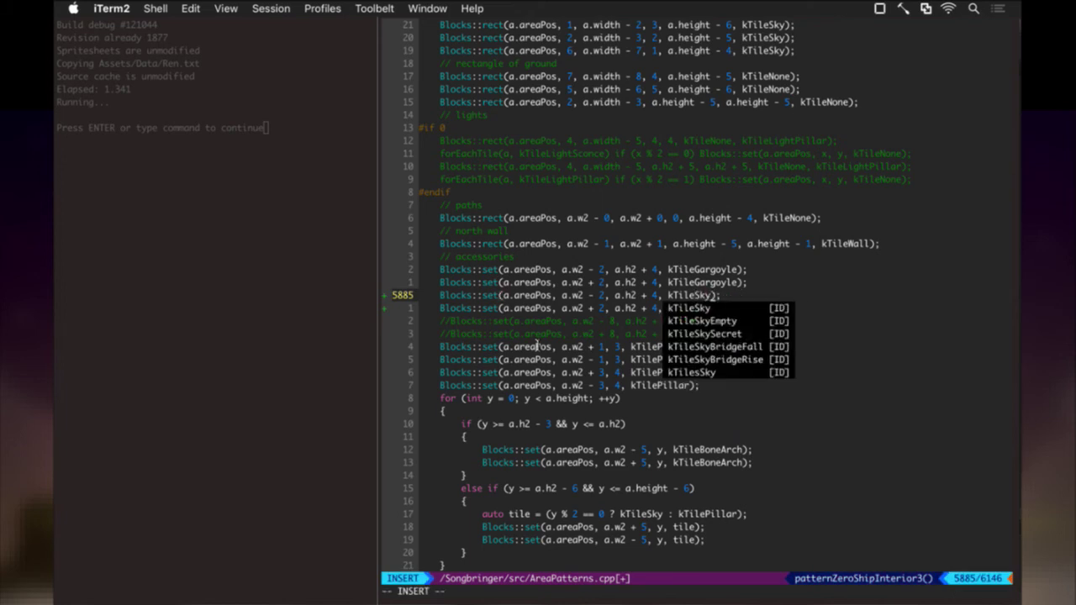
pyautogui.press('Escape')
pyautogui.press('j')
pyautogui.press('h')
pyautogui.press('h')
pyautogui.press('.')
# Set the vertical offset of the two new kTileSky lines to a.h2 + 5
pyautogui.press('h')
pyautogui.press('h')
pyautogui.press('h')
pyautogui.press('h')
pyautogui.press('h')
pyautogui.press('h')
pyautogui.press('h')
pyautogui.press('h')
pyautogui.press('h')
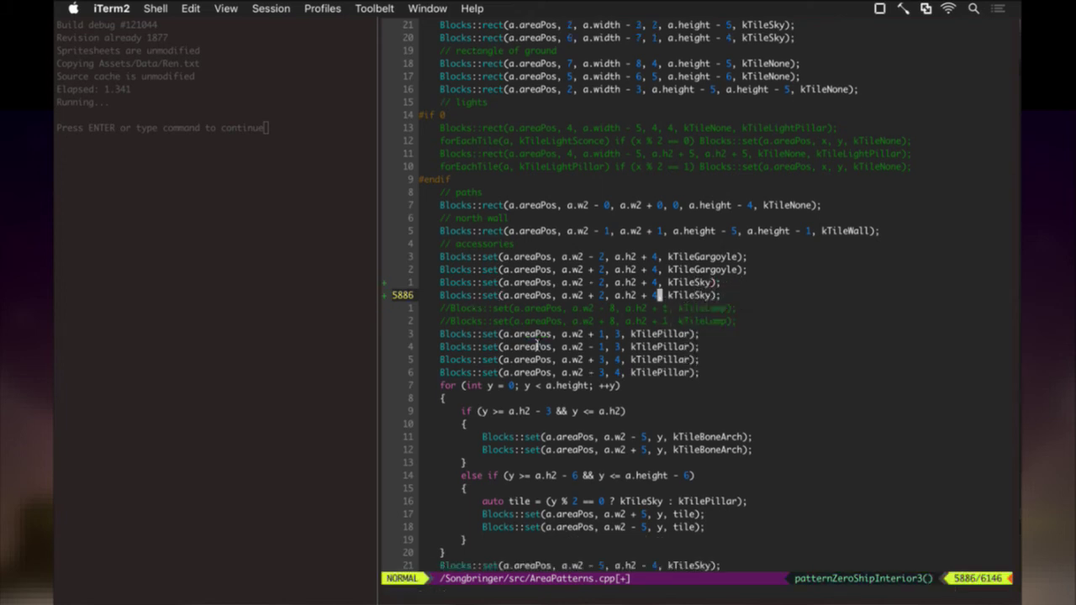
pyautogui.press('k')
pyautogui.hotkey('ctrl', 'a')
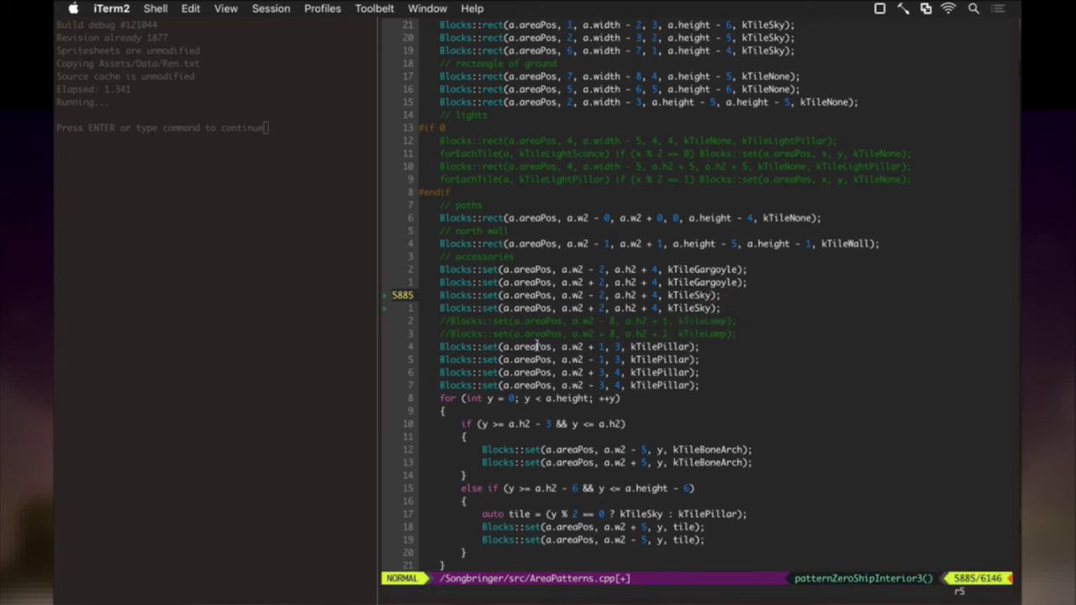
pyautogui.write('j:up')
# Save AreaPatterns.cpp, then rebuild and launch the game into the boss arena
pyautogui.press('Return')
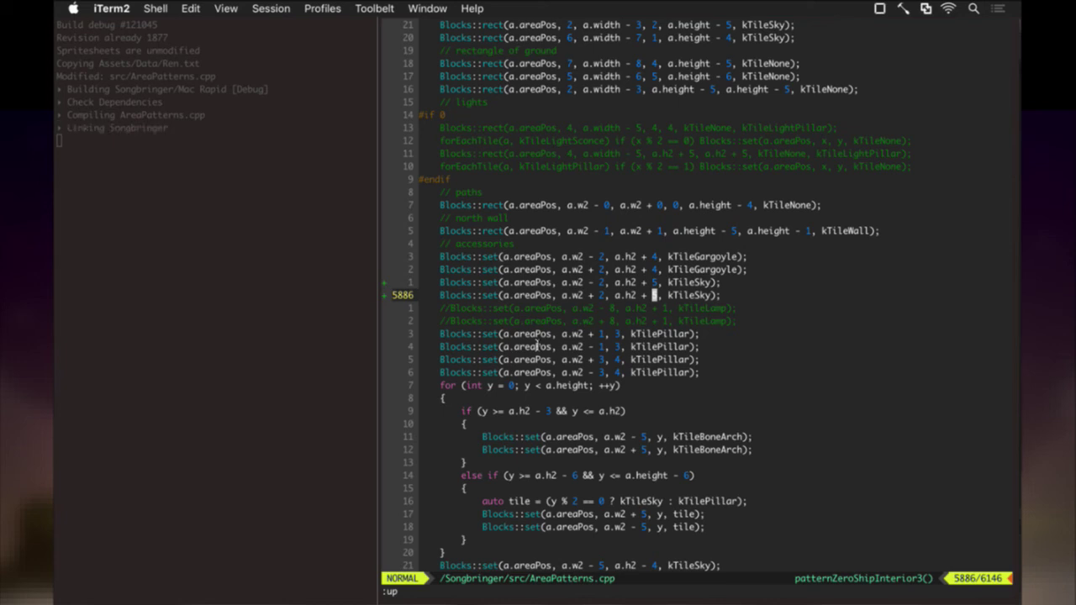
pyautogui.press('Return')
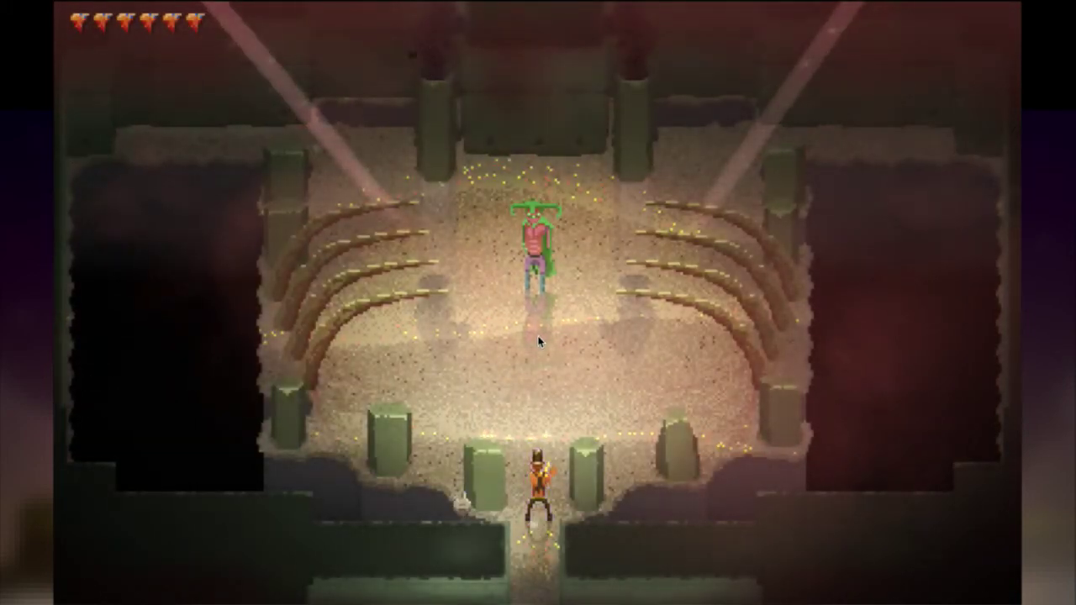
# Play-test close combat with Ren by running the hero up to him, striking, and dodging back across the arena
pyautogui.press('Up')
pyautogui.press('Left')
pyautogui.press('Up')
pyautogui.press('Right')
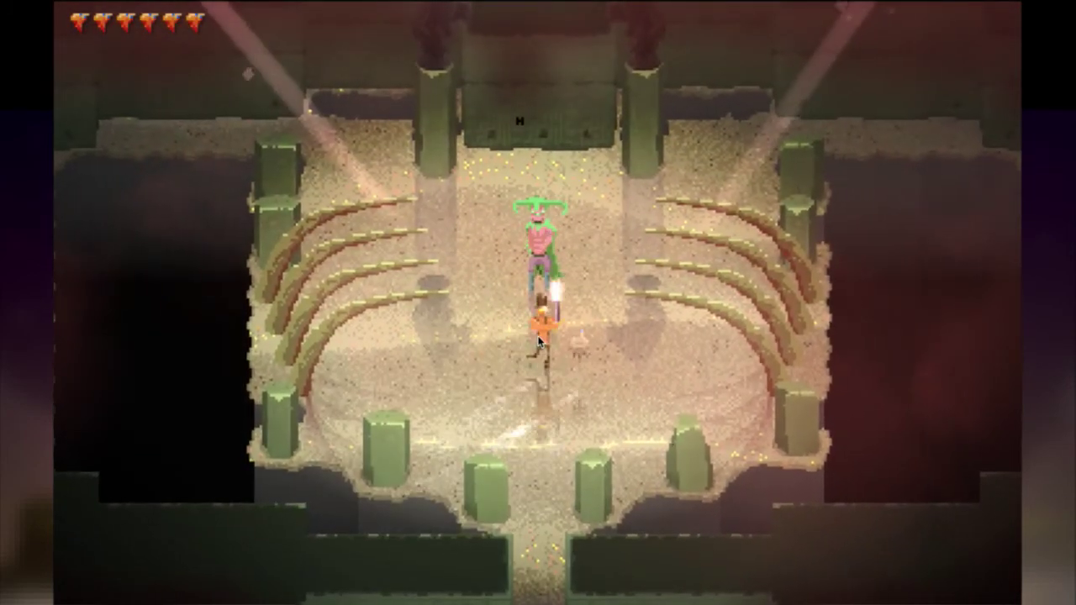
pyautogui.press('Left')
pyautogui.press('Down')
pyautogui.press('Left')
pyautogui.press('Right')
pyautogui.press('Up')
pyautogui.press('Down')
# Keep fighting Ren around the arena, alternating between closing in near the north wall and retreating toward the southern pillars
pyautogui.press('Down')
pyautogui.press('Right')
pyautogui.press('Up')
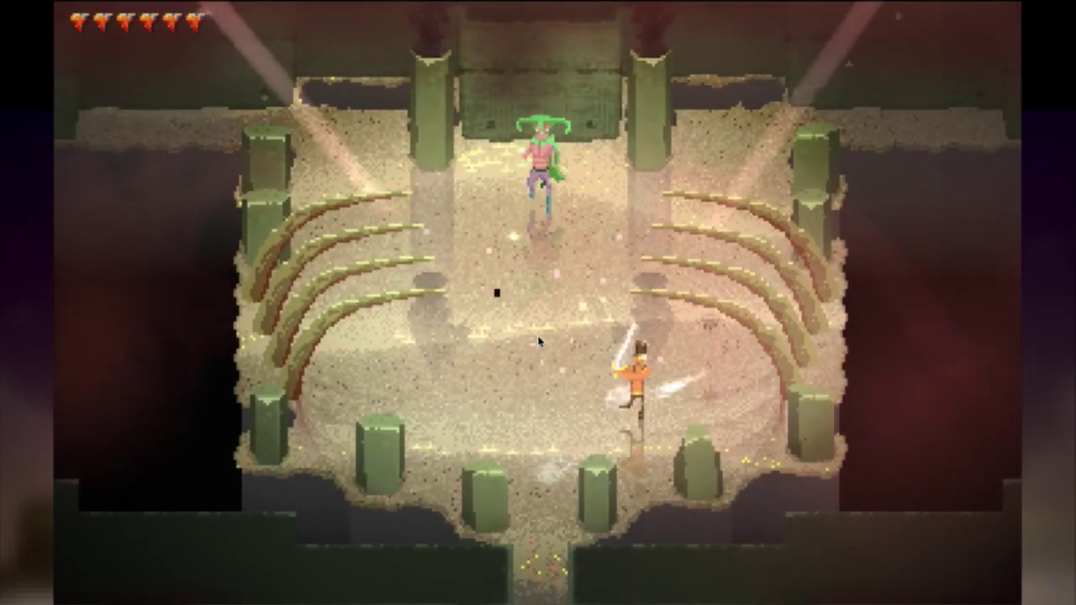
pyautogui.press('Left')
pyautogui.press('Down')
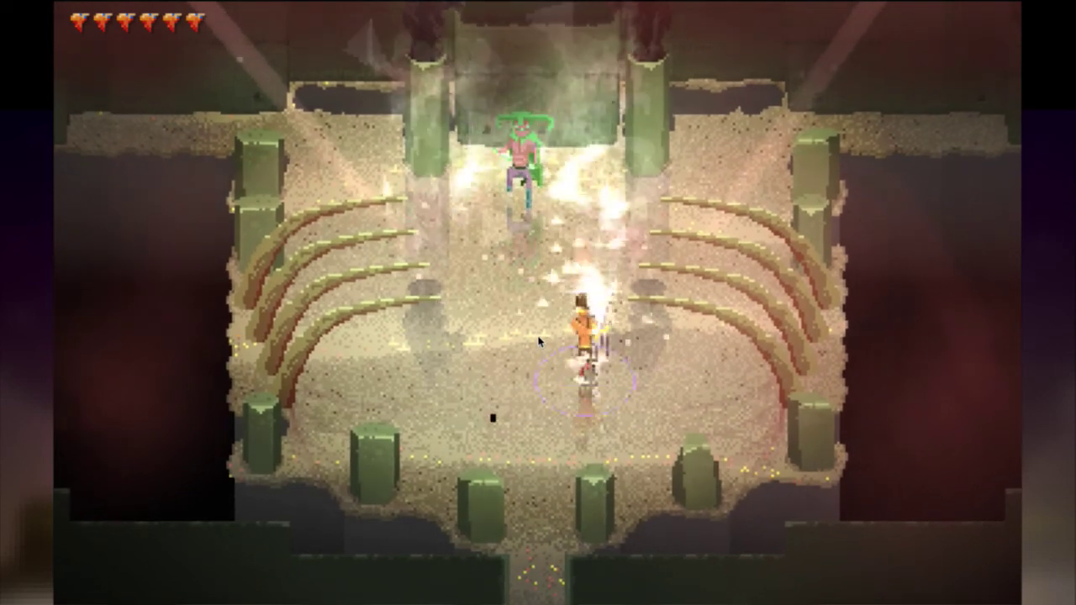
pyautogui.press('Left')
pyautogui.press('Up')
pyautogui.press('Right')
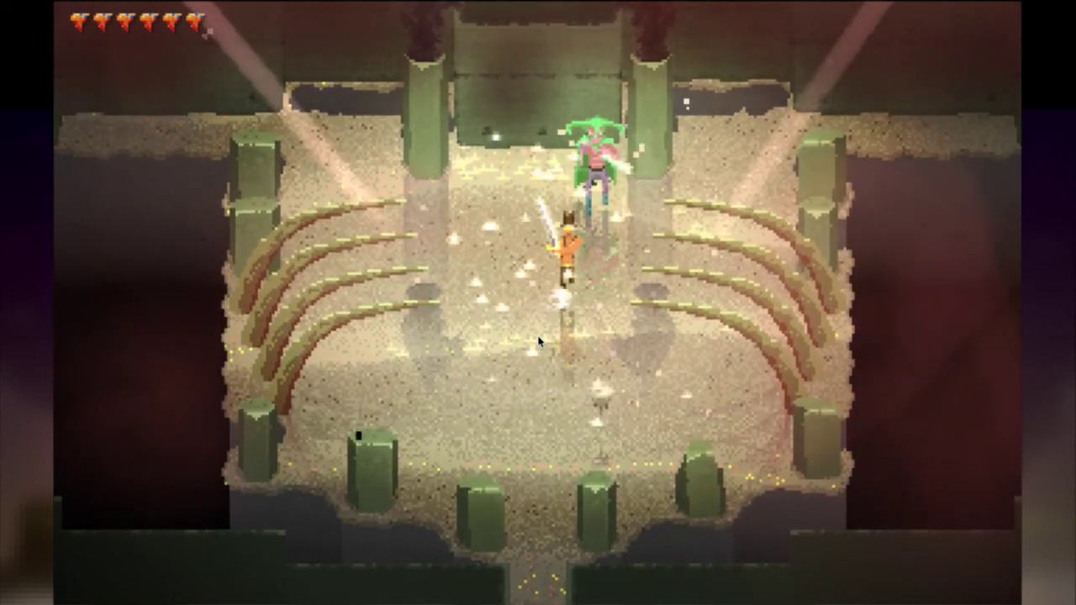
pyautogui.press('Down')
pyautogui.press('Up')
pyautogui.press('Down')
pyautogui.press('Left')
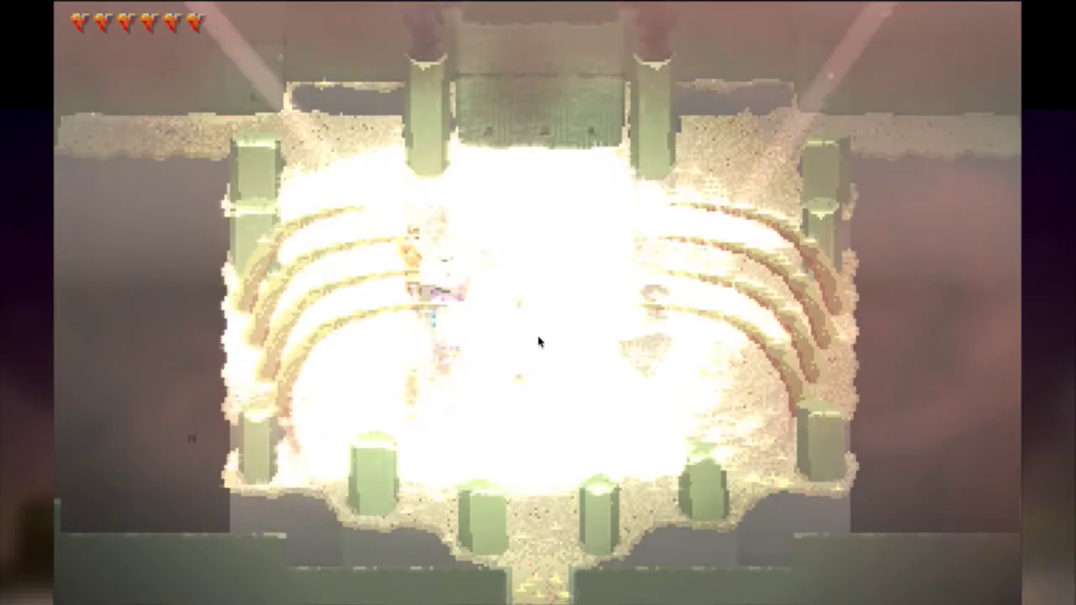
pyautogui.press('Down')
pyautogui.press('Right')
pyautogui.press('Right')
pyautogui.press('Down')
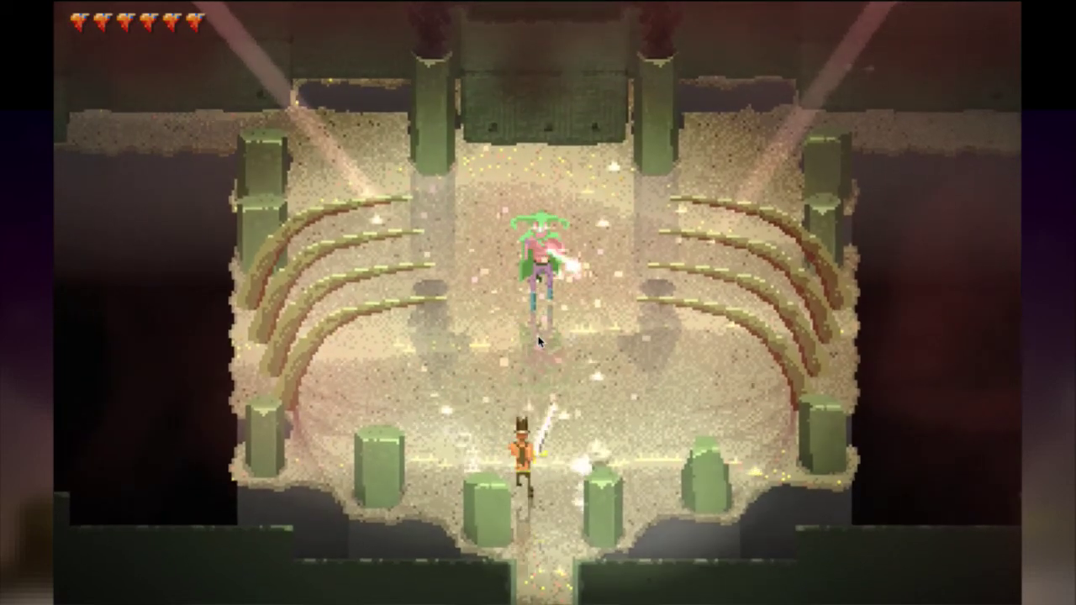
pyautogui.press('Up')
pyautogui.press('Right')
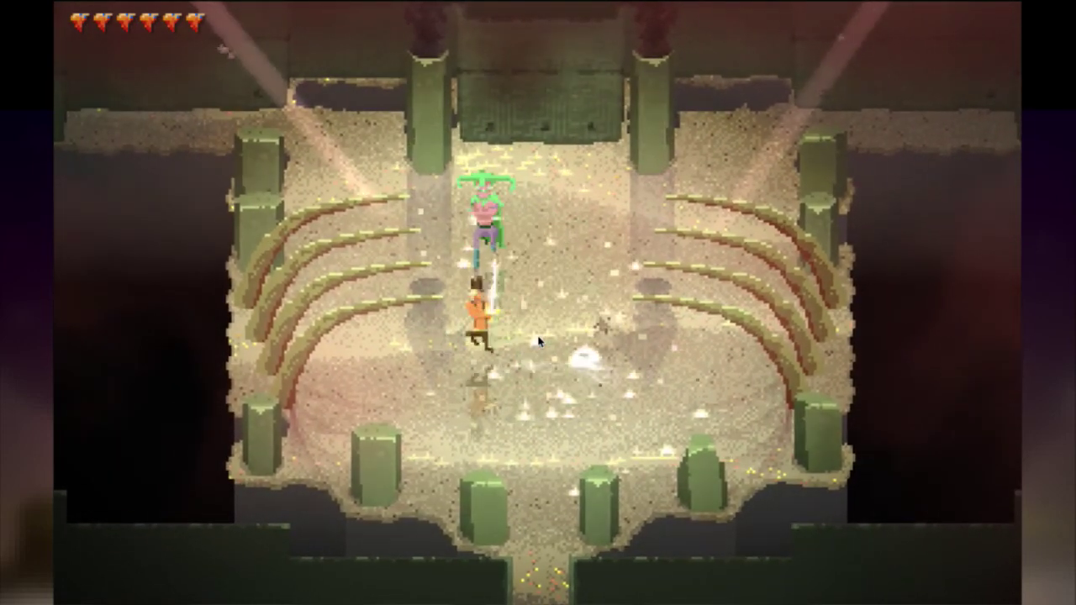
# Check Ren's health in the debug overlay during the fight, and quit the game
pyautogui.press('d')
pyautogui.press('F3')
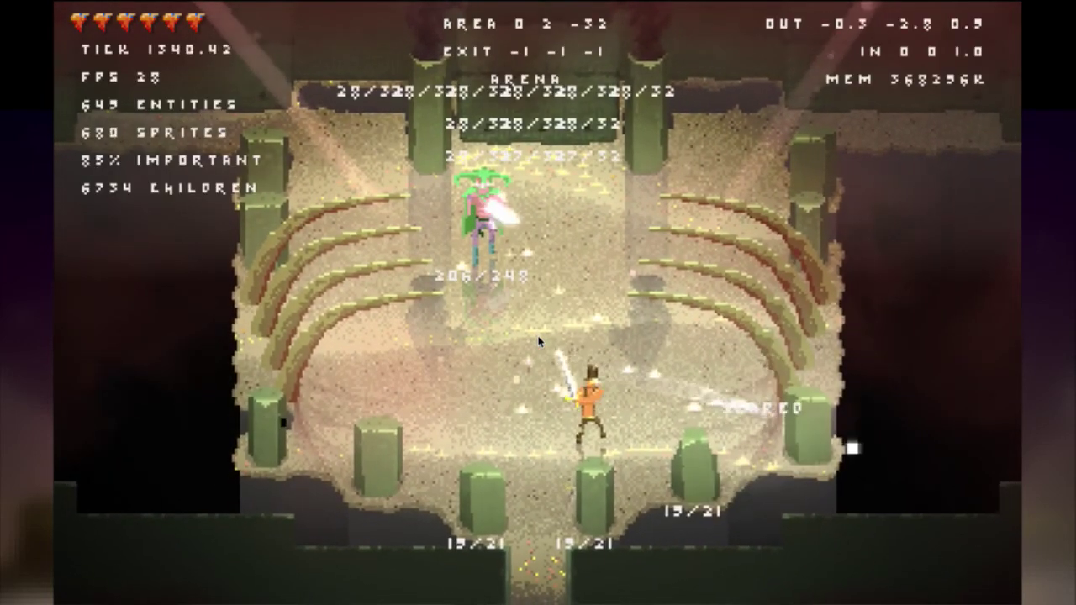
pyautogui.press('Up')
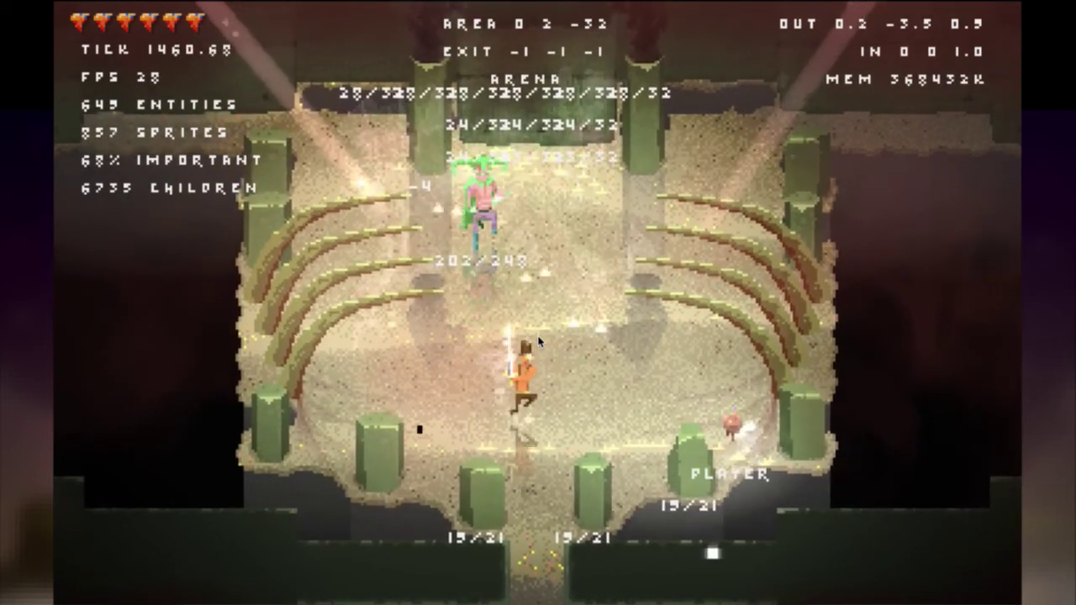
pyautogui.press('F3')
pyautogui.press('F3')
pyautogui.press('F3')
pyautogui.press('F3')
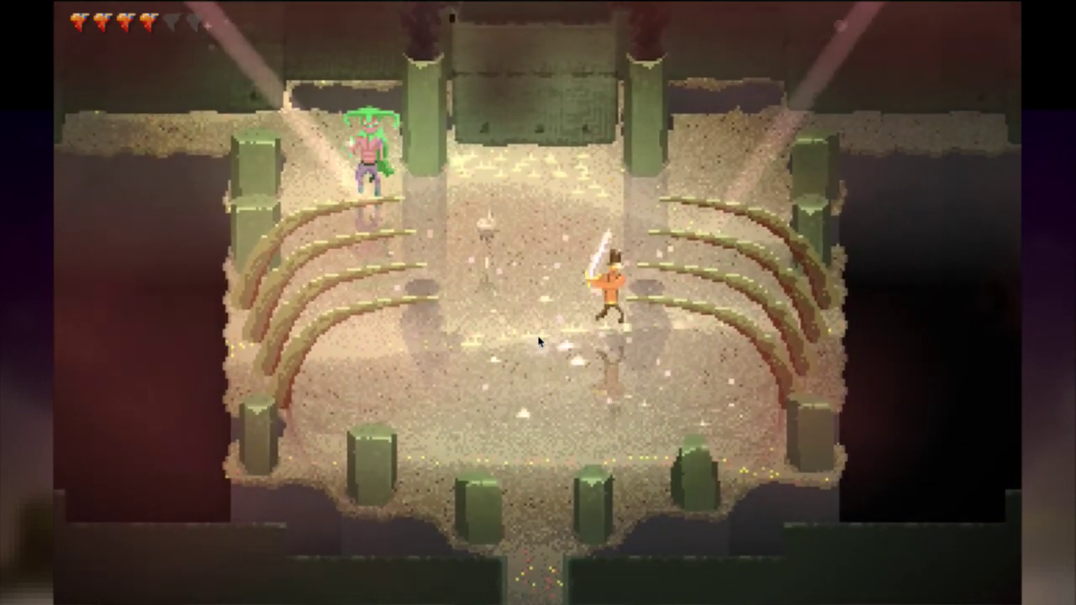
pyautogui.press('super+q')
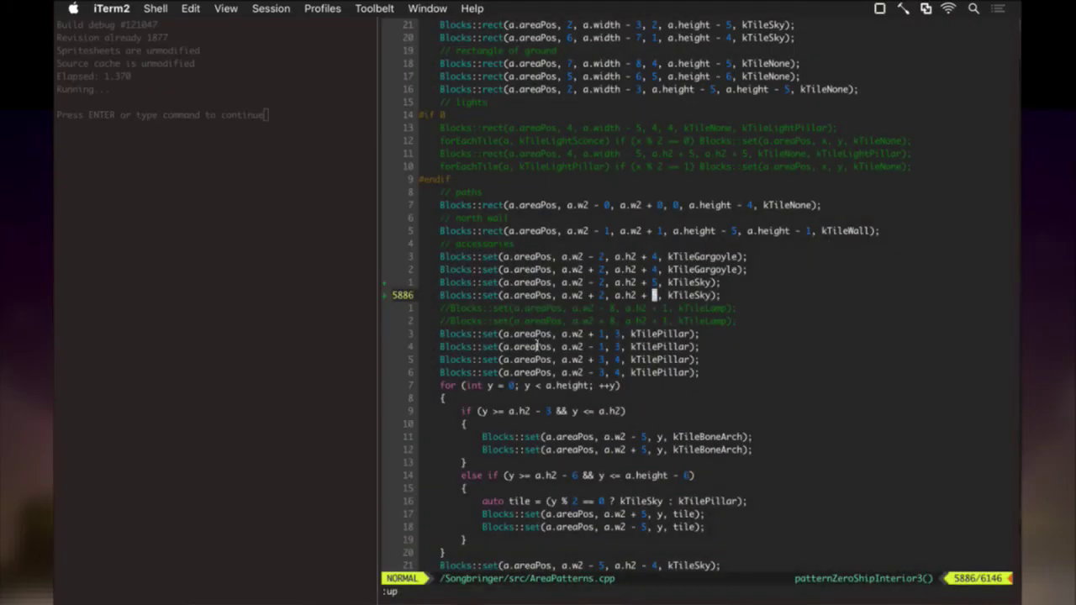
# Switch to Photoshop and close RoqChargedS.psd
pyautogui.press('super+Tab')
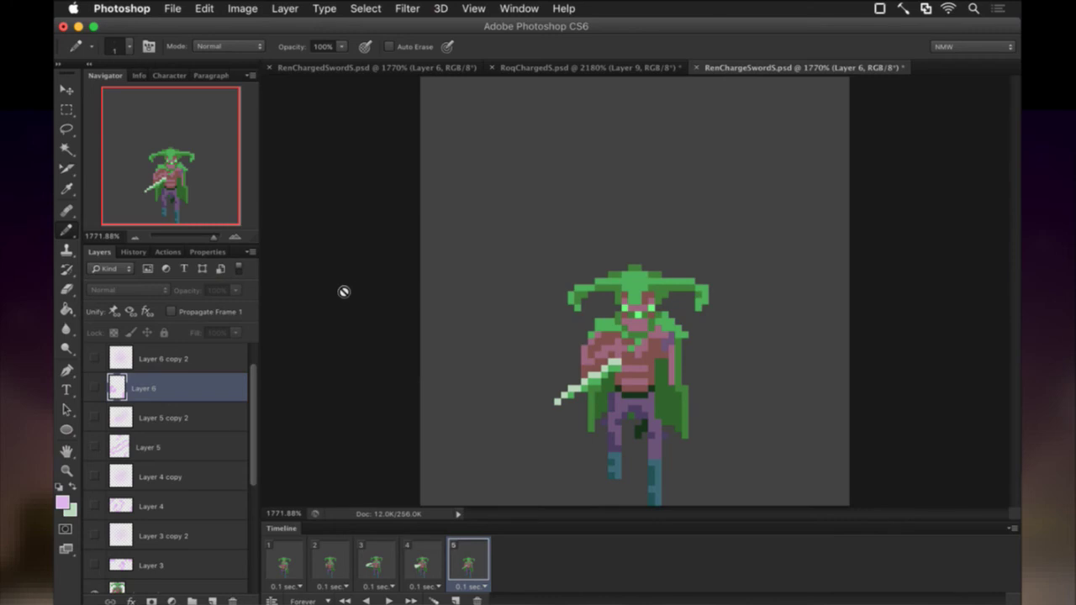
pyautogui.click(572, 67)
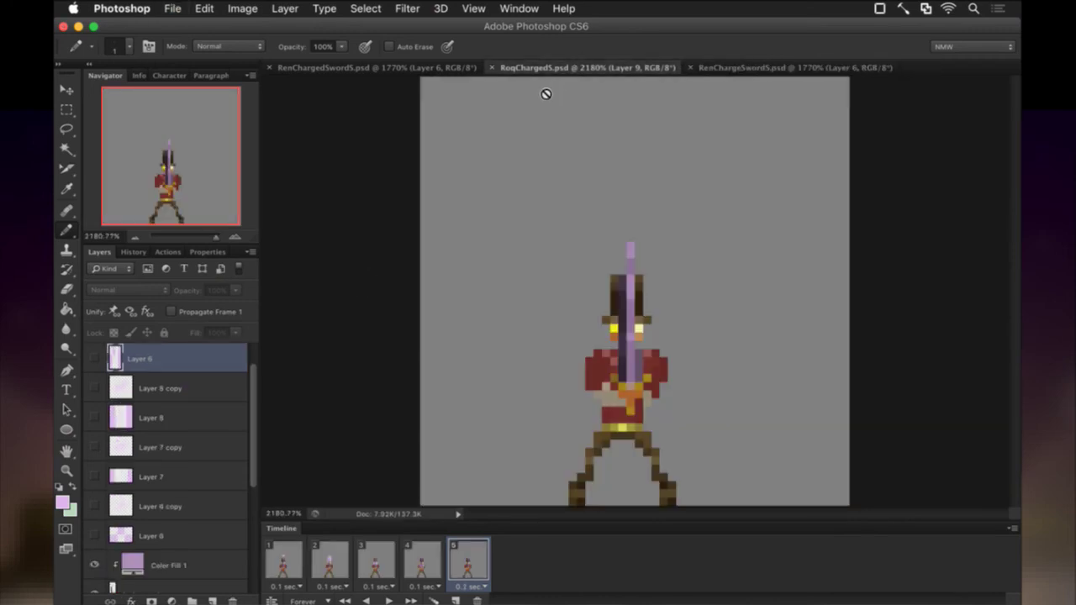
pyautogui.press('super+w')
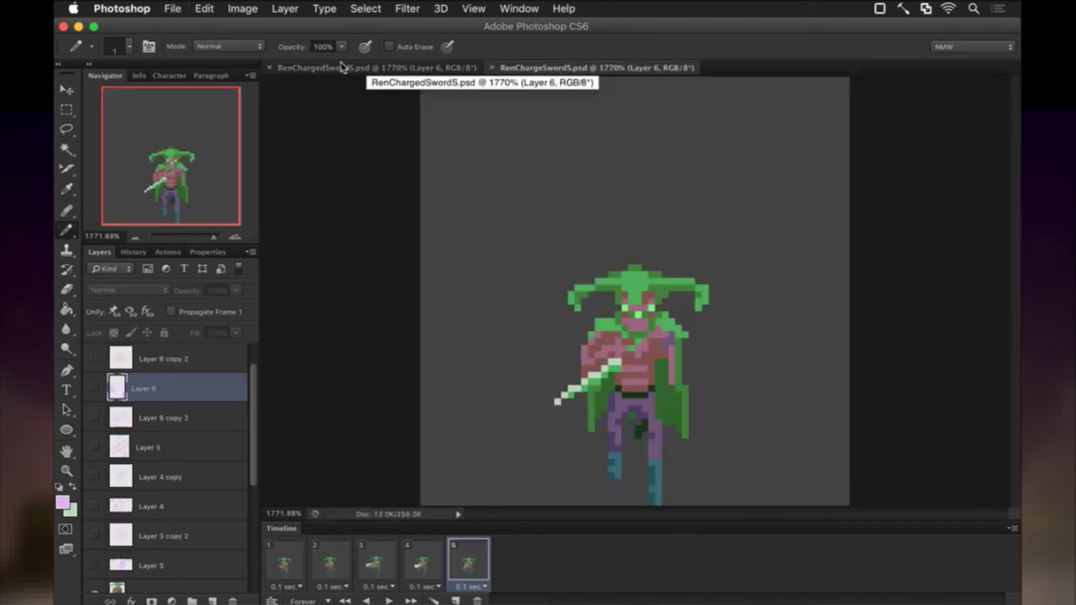
pyautogui.click(173, 10)
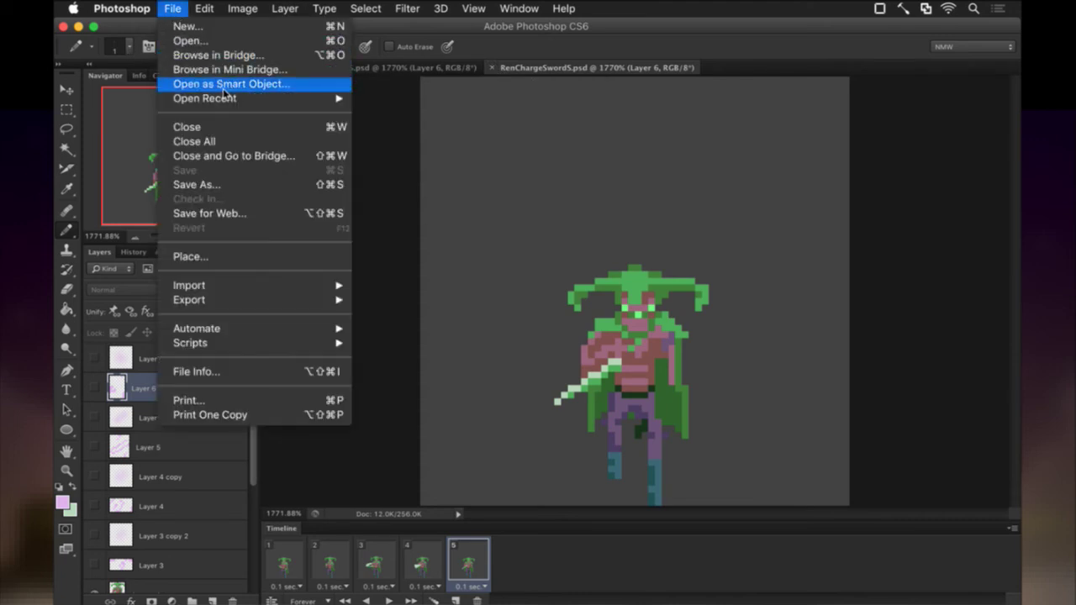
pyautogui.moveTo(225, 99)
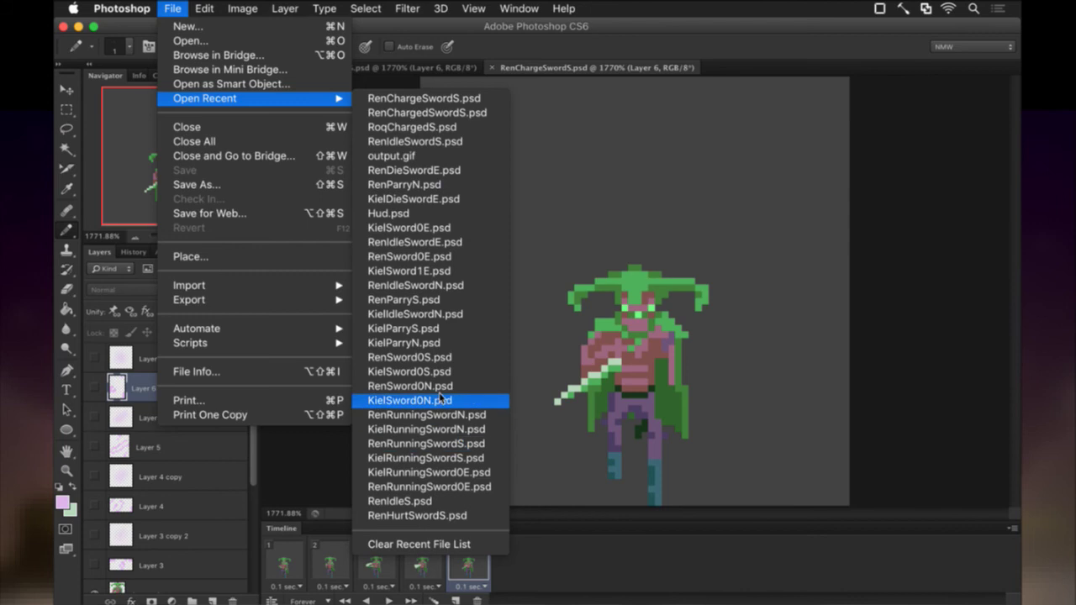
pyautogui.click(918, 6)
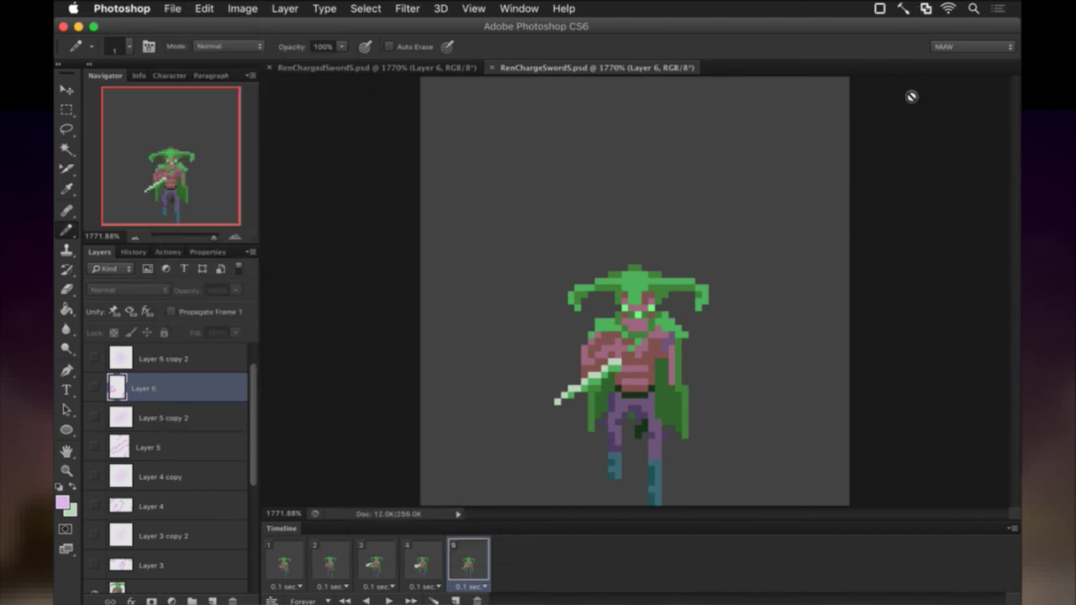
# Switch to Finder, find RenUnsheathSwordS.psd in the Shadow folder of PSD sprites, and open it in Photoshop
pyautogui.press('super+Tab')
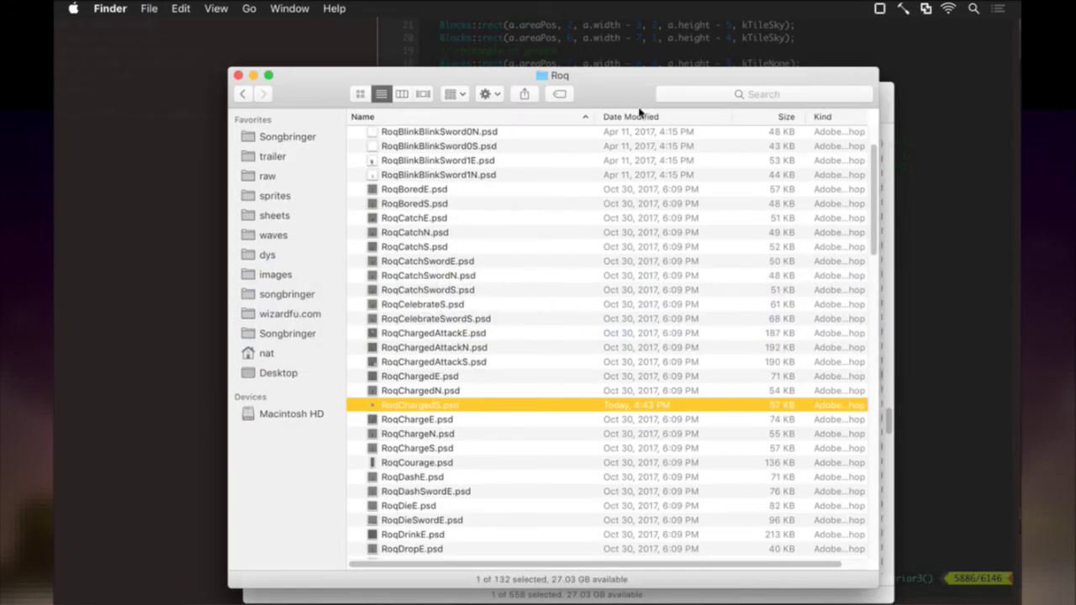
pyautogui.press('super+grave')
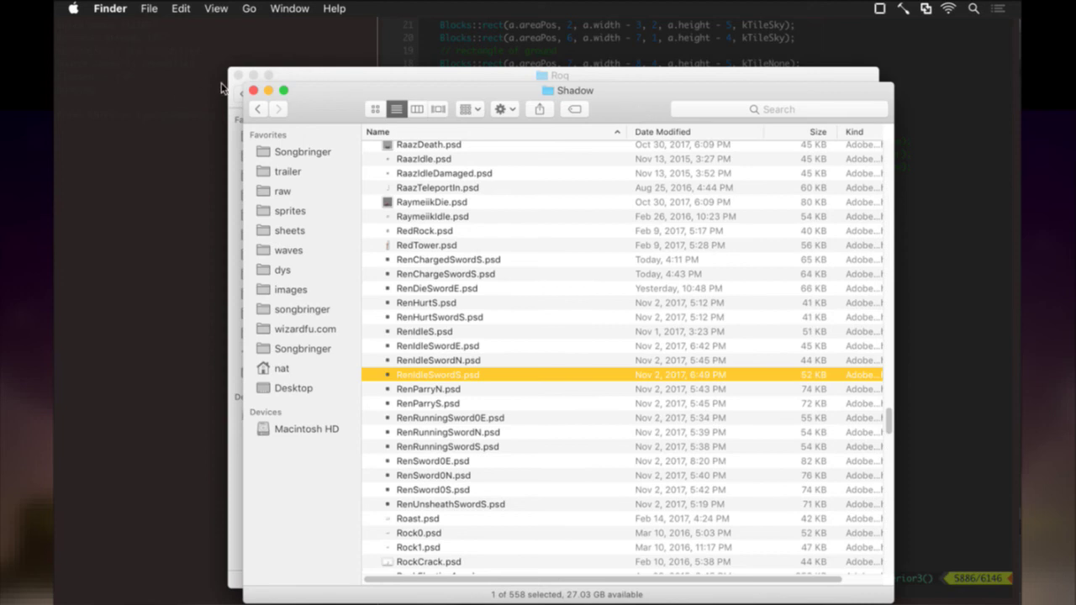
pyautogui.press('super+grave')
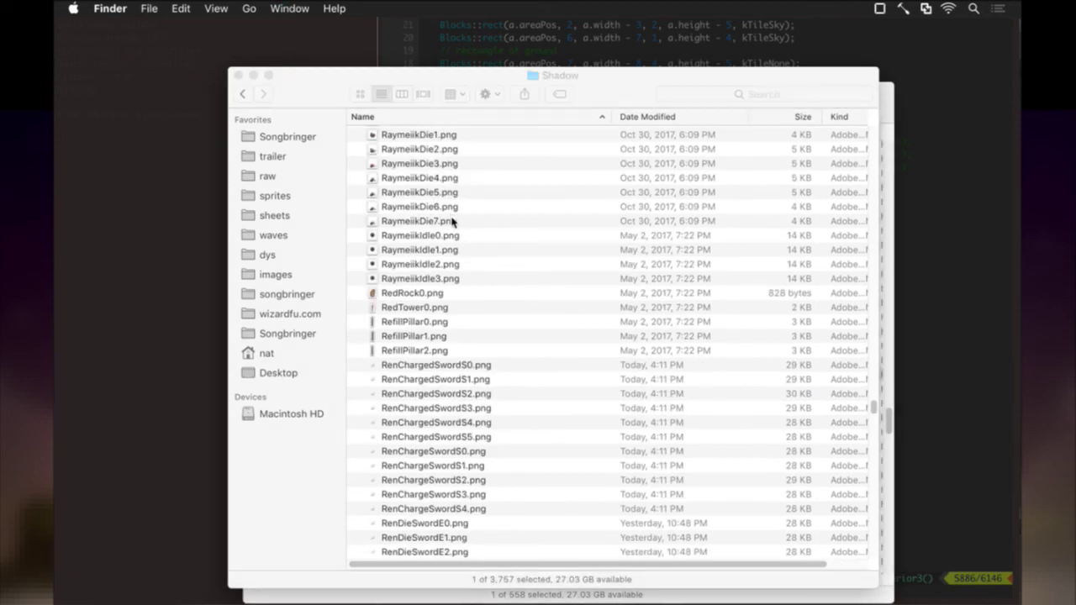
pyautogui.press('super+grave')
pyautogui.press('super+grave')
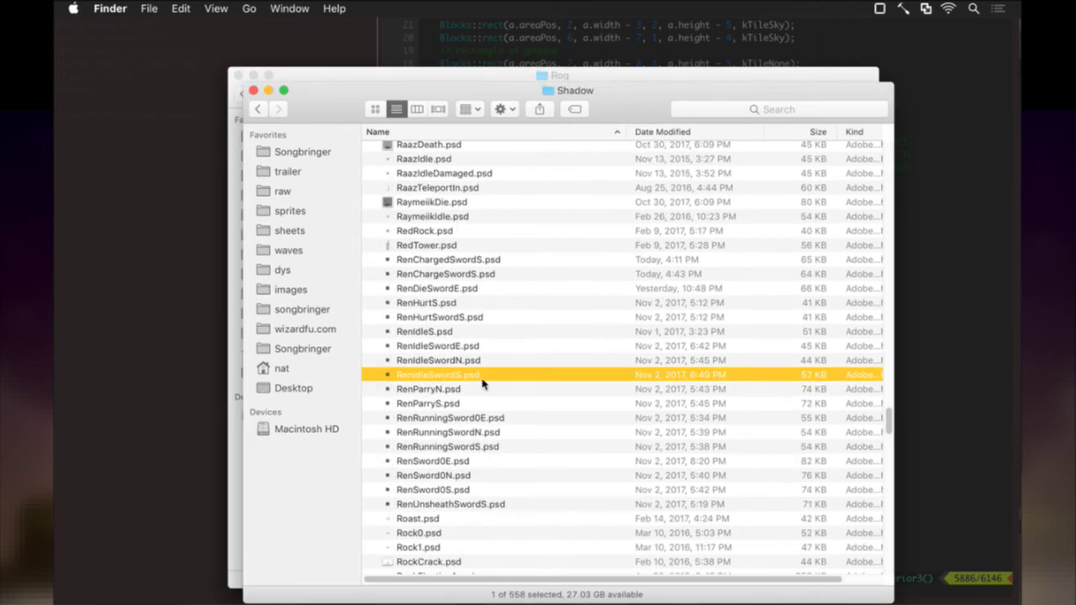
pyautogui.scroll(-10, 483, 383)
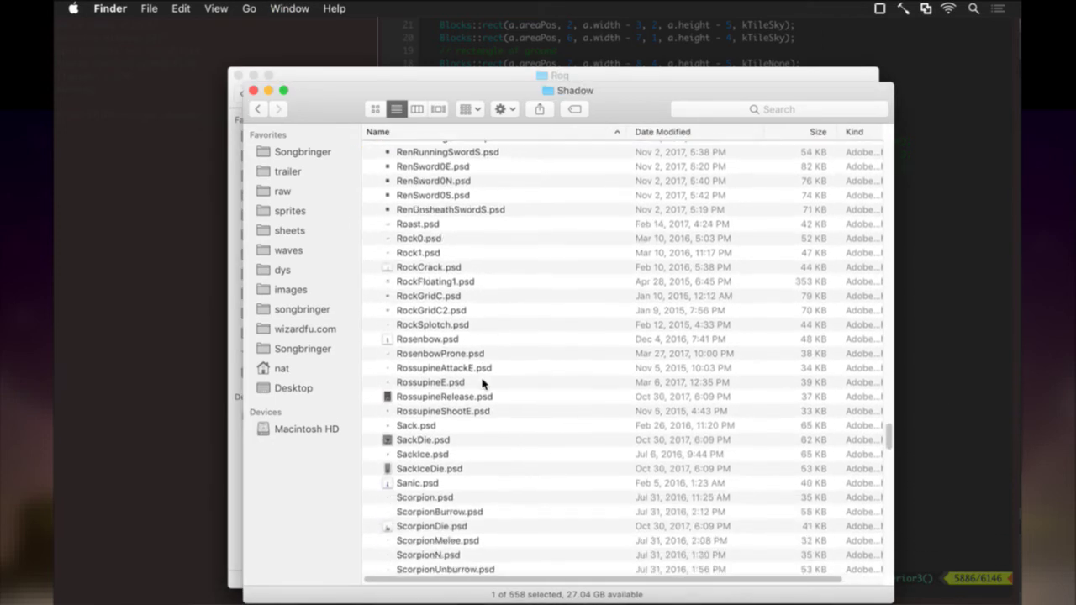
pyautogui.scroll(5, 484, 383)
pyautogui.scroll(2, 483, 383)
pyautogui.scroll(-4, 483, 383)
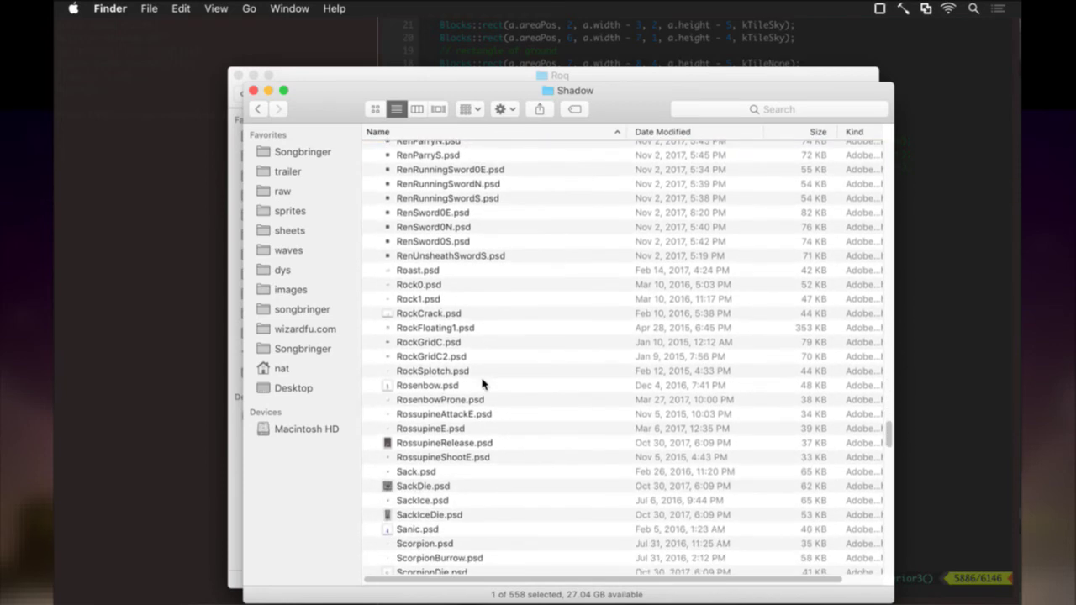
pyautogui.scroll(5, 481, 383)
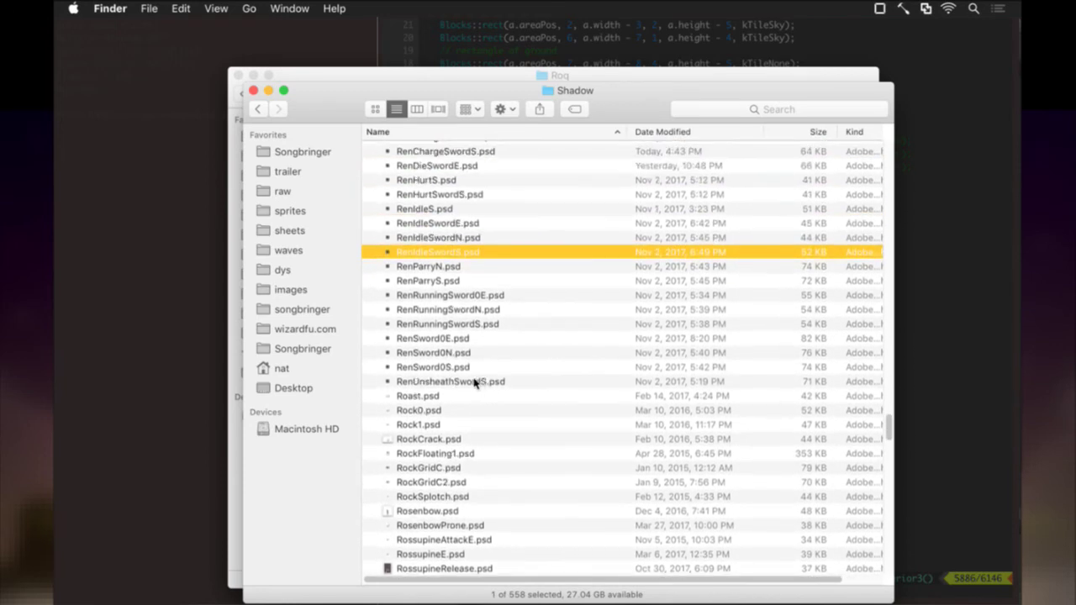
pyautogui.doubleClick(475, 382)
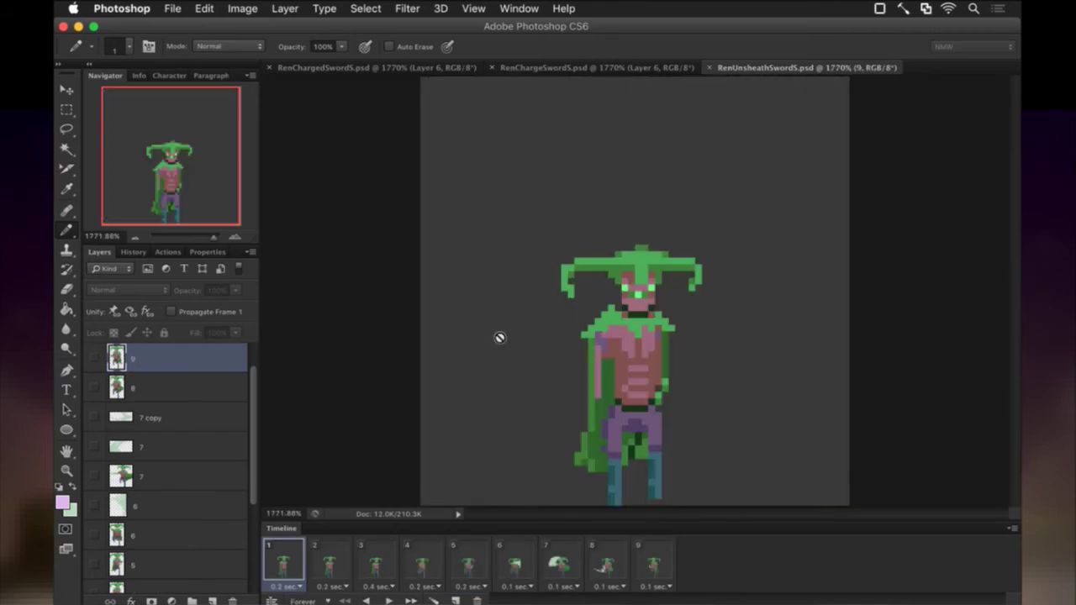
# Start saving RenUnsheathSwordS.psd under a new name in the Shadow folder, deleting "sheath" from the file name
pyautogui.click(172, 8)
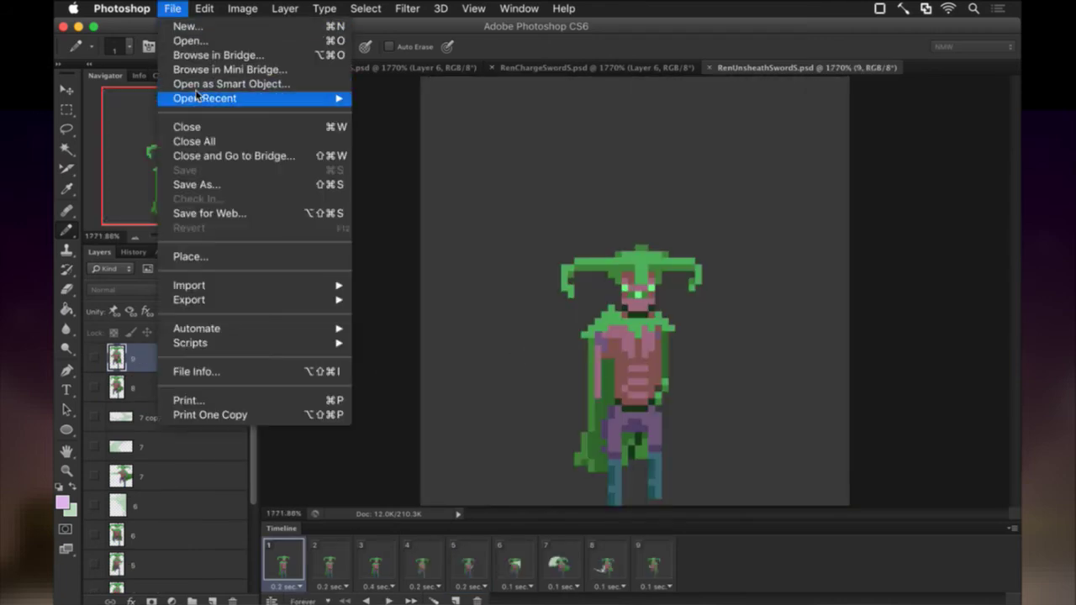
pyautogui.click(210, 185)
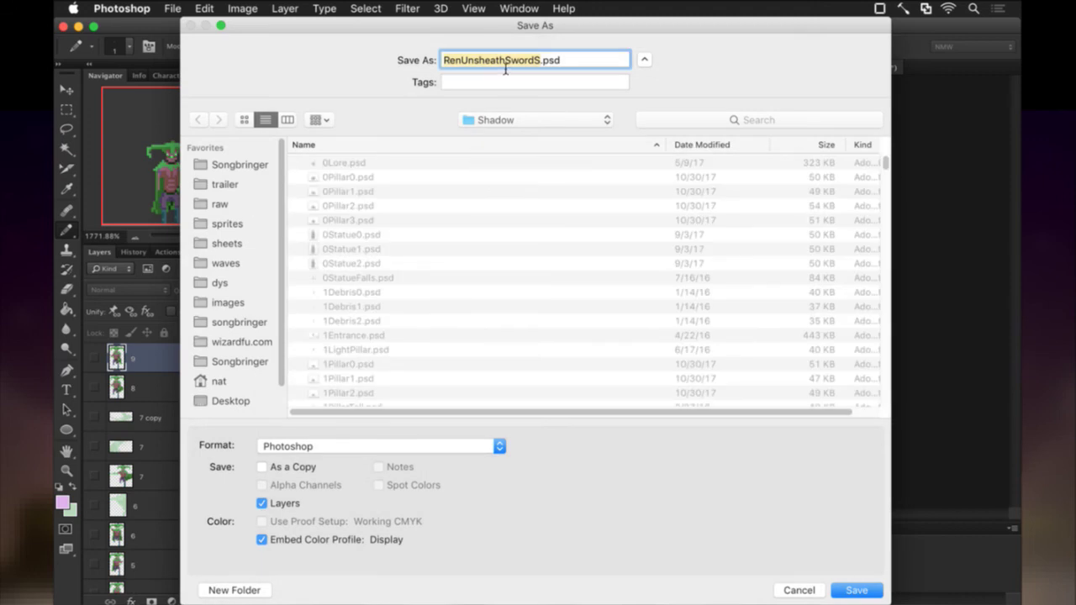
pyautogui.click(505, 65)
pyautogui.press('BackSpace')
pyautogui.press('BackSpace')
pyautogui.press('BackSpace')
pyautogui.press('BackSpace')
pyautogui.press('BackSpace')
pyautogui.press('BackSpace')
pyautogui.press('BackSpace')
pyautogui.press('BackSpace')
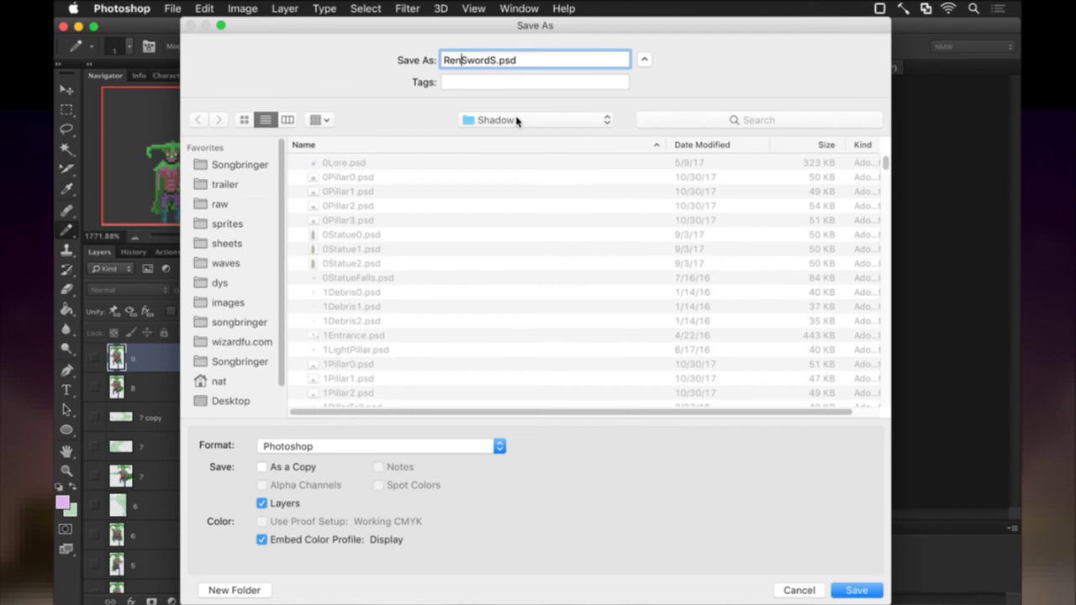
# Complete the new file name as RenBlinkSwordS.psd and save it in the Shadow folder
pyautogui.write('Blink')
pyautogui.press('Return')
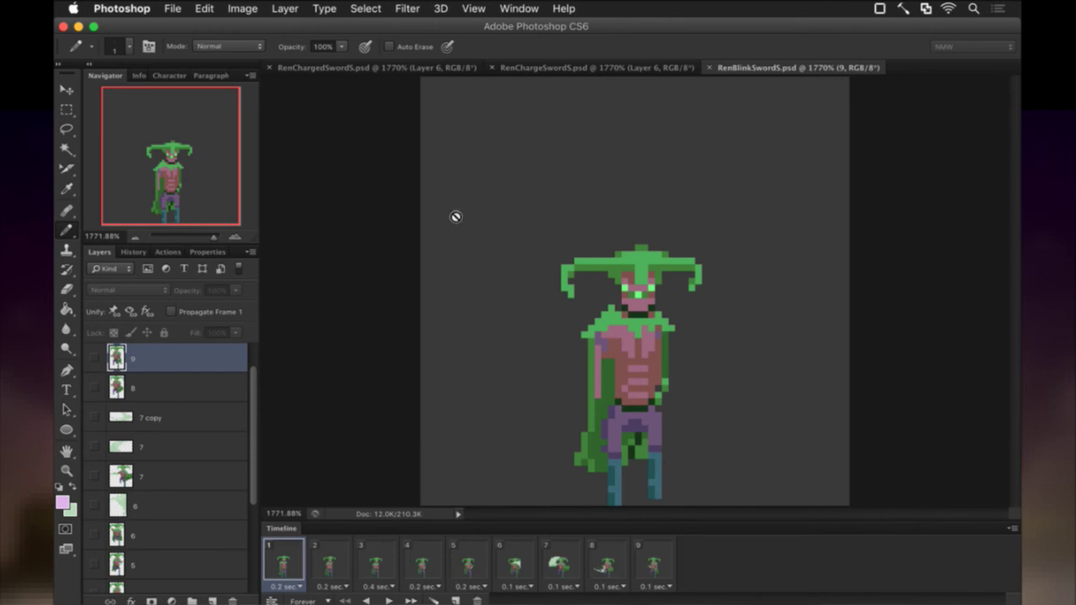
pyautogui.click(178, 10)
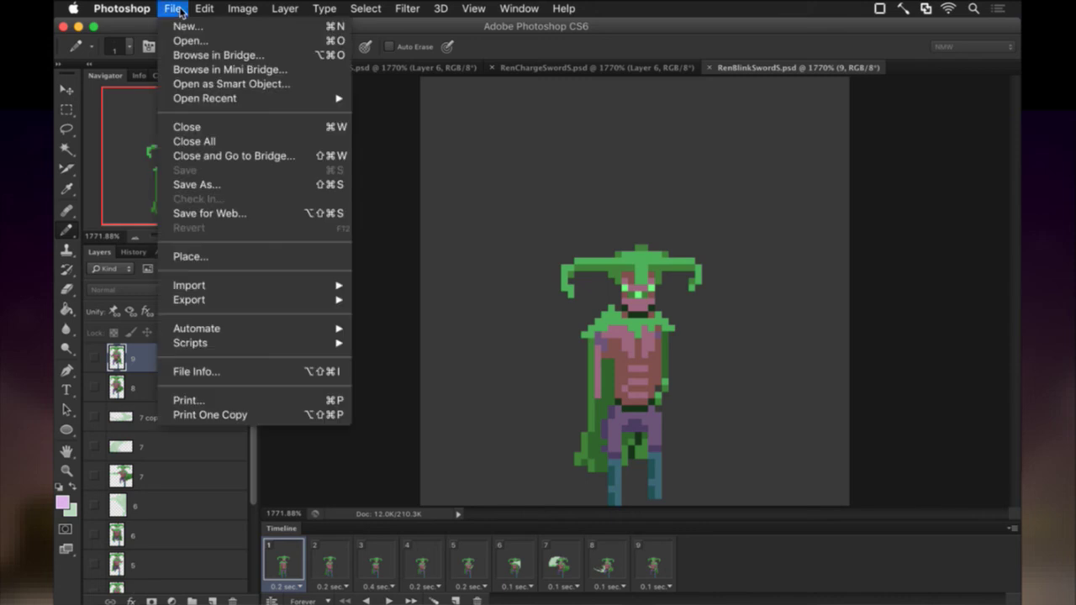
pyautogui.click(404, 155)
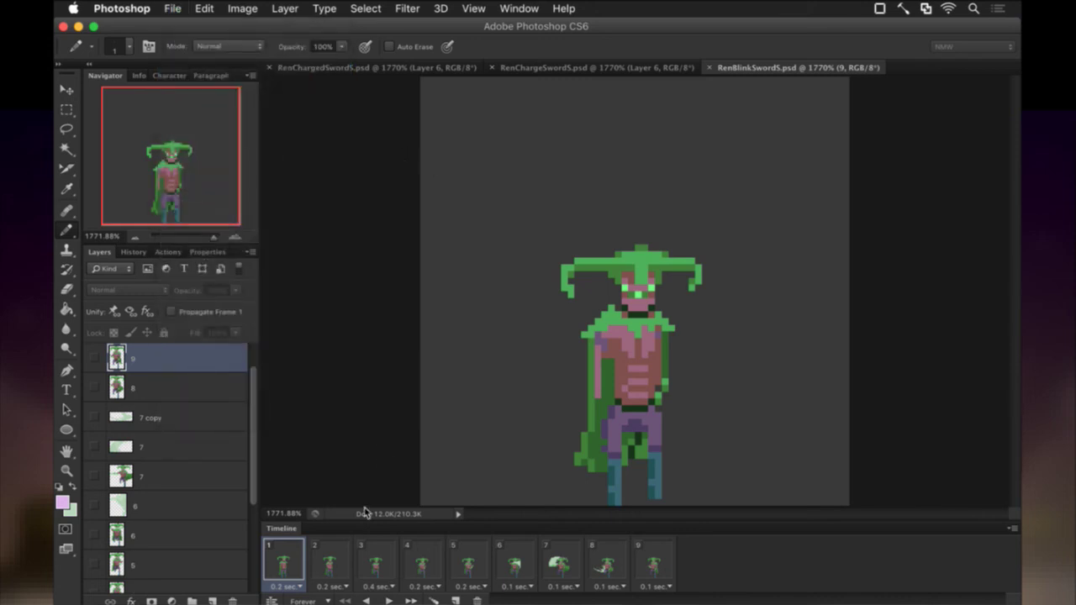
# Step through the first five frames of the RenBlinkSwordS.psd animation to compare Ren's poses
pyautogui.click(330, 560)
pyautogui.click(372, 559)
pyautogui.click(421, 559)
pyautogui.click(469, 559)
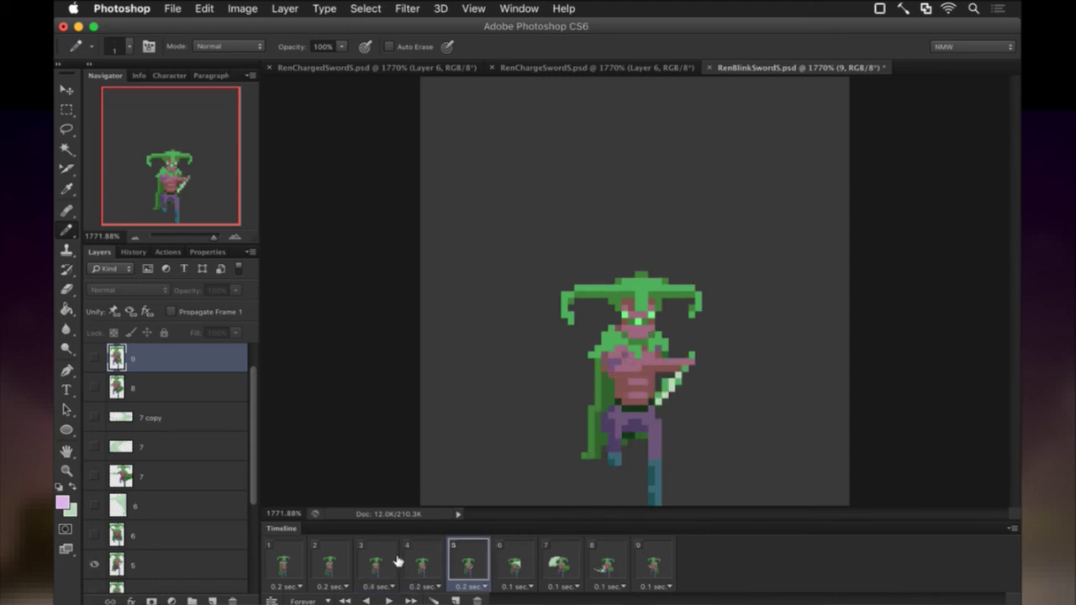
pyautogui.click(296, 561)
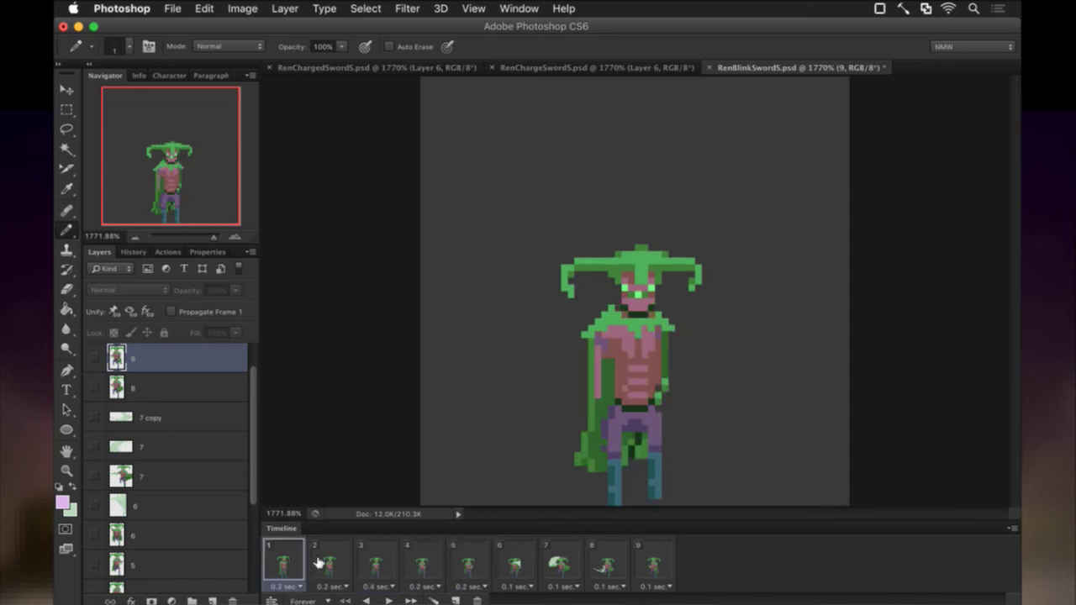
pyautogui.click(324, 561)
pyautogui.click(385, 559)
# Switch to iTerm2, go to the Ren.txt buffer and examine the unsheath, sheath and charge animation definitions
pyautogui.press('super+Tab')
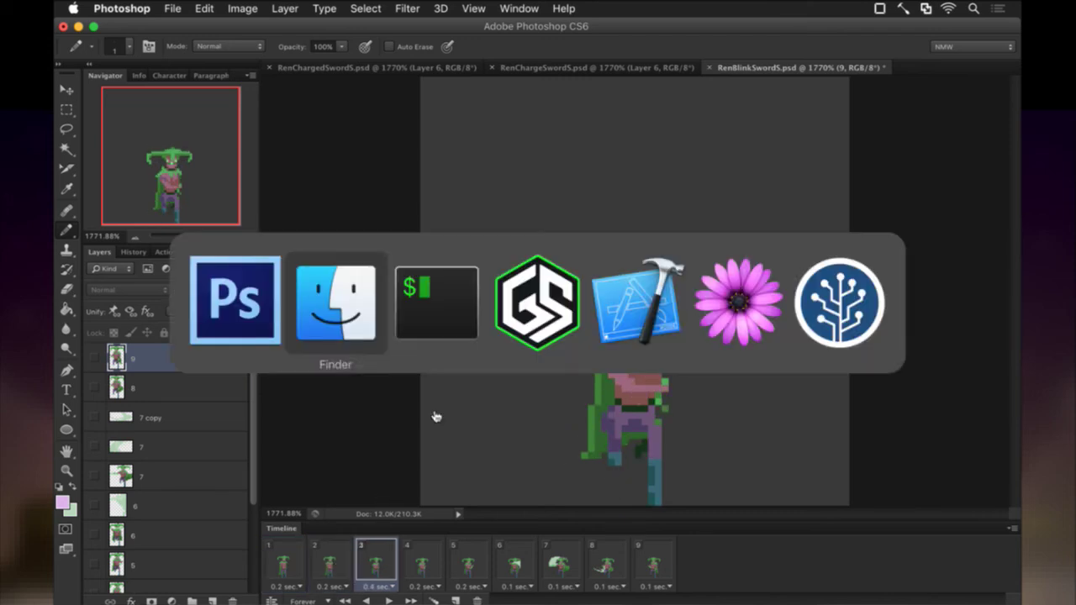
pyautogui.click(446, 306)
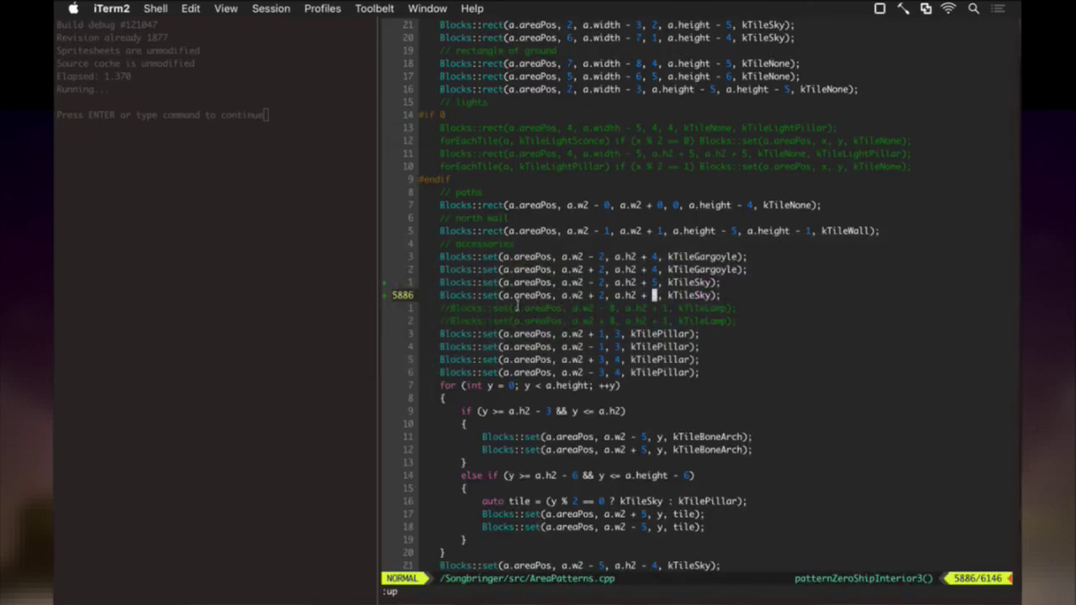
pyautogui.write(':bp!')
pyautogui.press('Return')
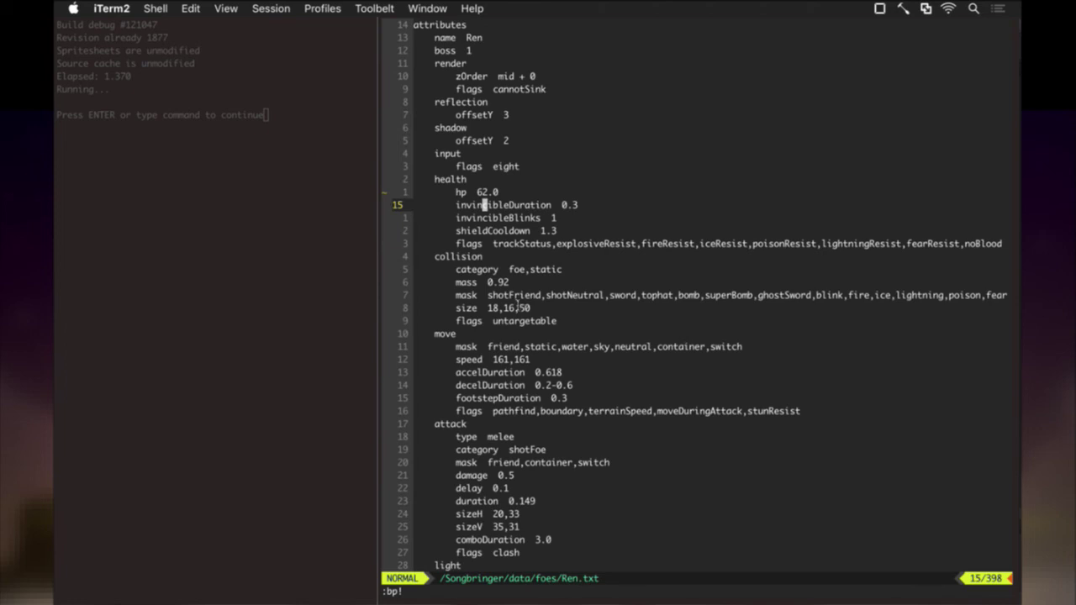
pyautogui.press('j')
pyautogui.hotkey('ctrl', 'd')
pyautogui.hotkey('ctrl', 'd')
pyautogui.hotkey('ctrl', 'd')
pyautogui.hotkey('ctrl', 'd')
pyautogui.hotkey('ctrl', 'd')
pyautogui.hotkey('ctrl', 'd')
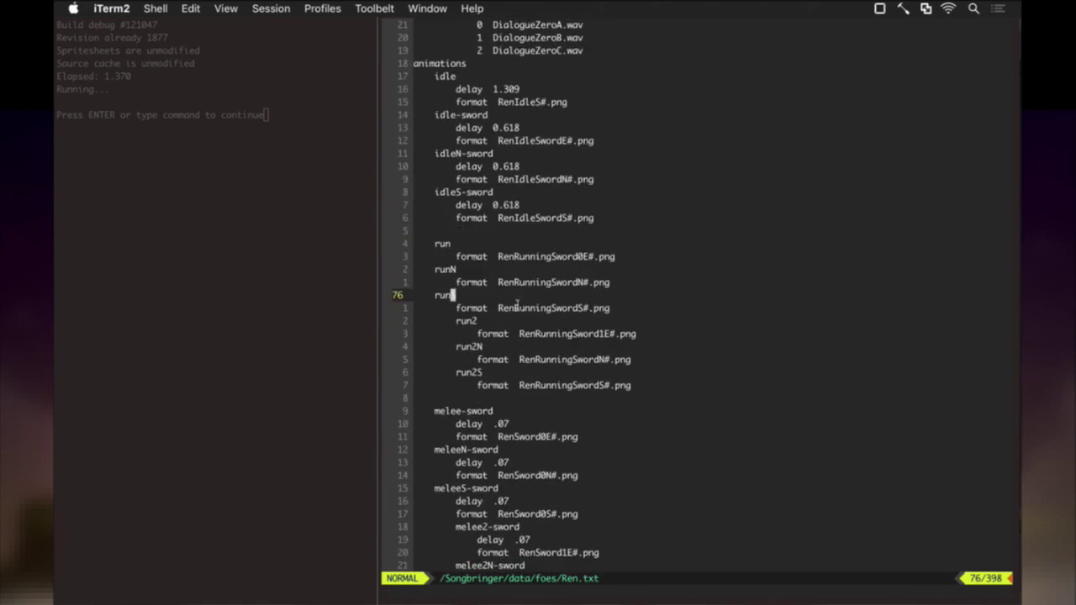
pyautogui.hotkey('ctrl', 'd')
pyautogui.hotkey('ctrl', 'd')
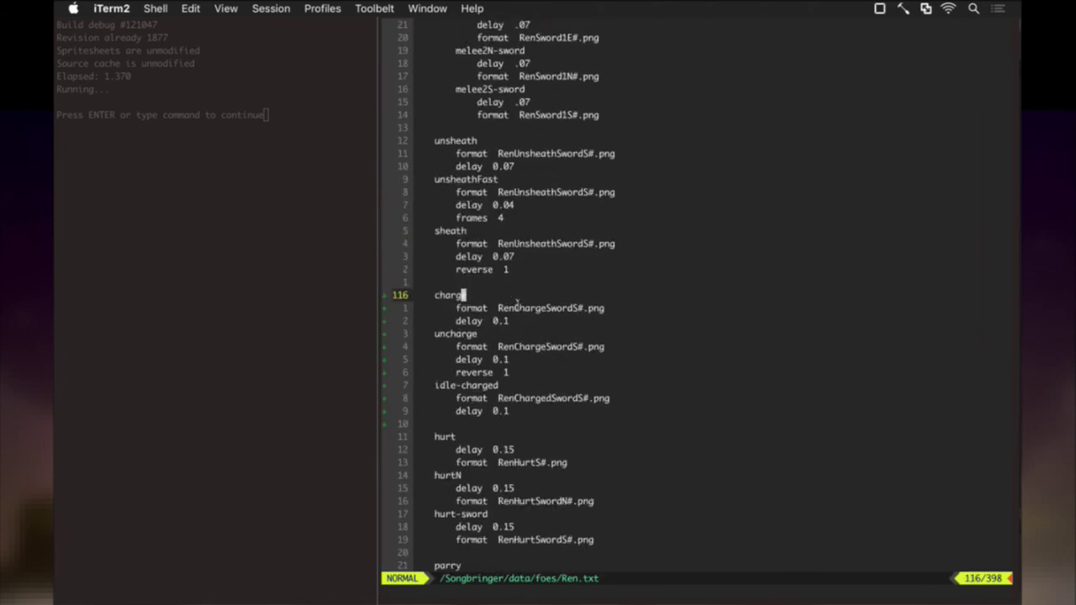
pyautogui.press('k')
pyautogui.press('k')
pyautogui.press('k')
pyautogui.press('k')
pyautogui.press('k')
pyautogui.press('k')
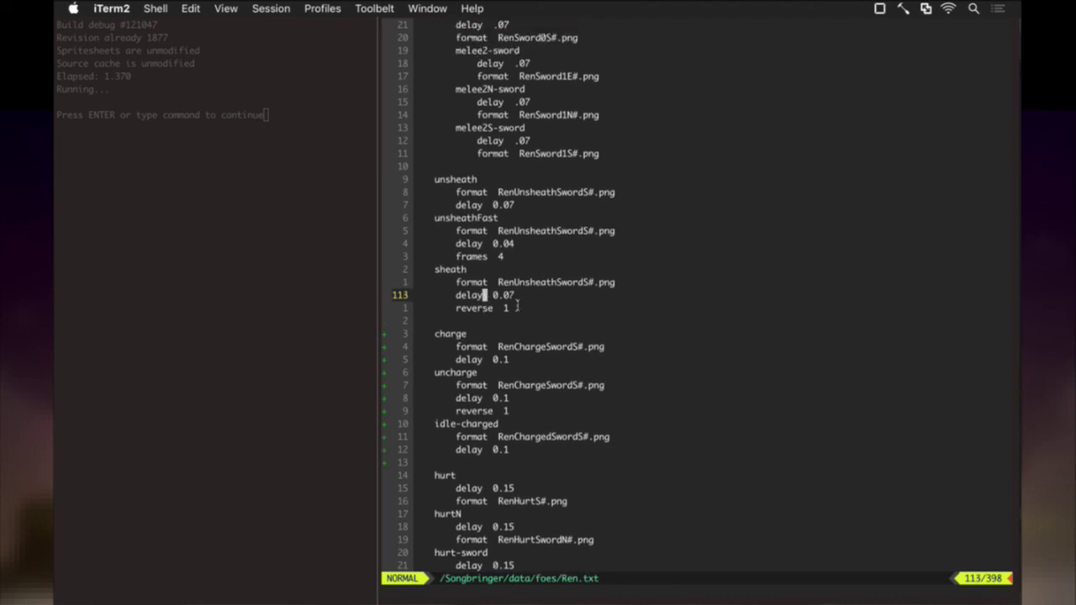
pyautogui.press('j')
# Switch to Photoshop and delete frames 1 and 2 from the RenBlinkSwordS.psd animation
pyautogui.press('super+Tab')
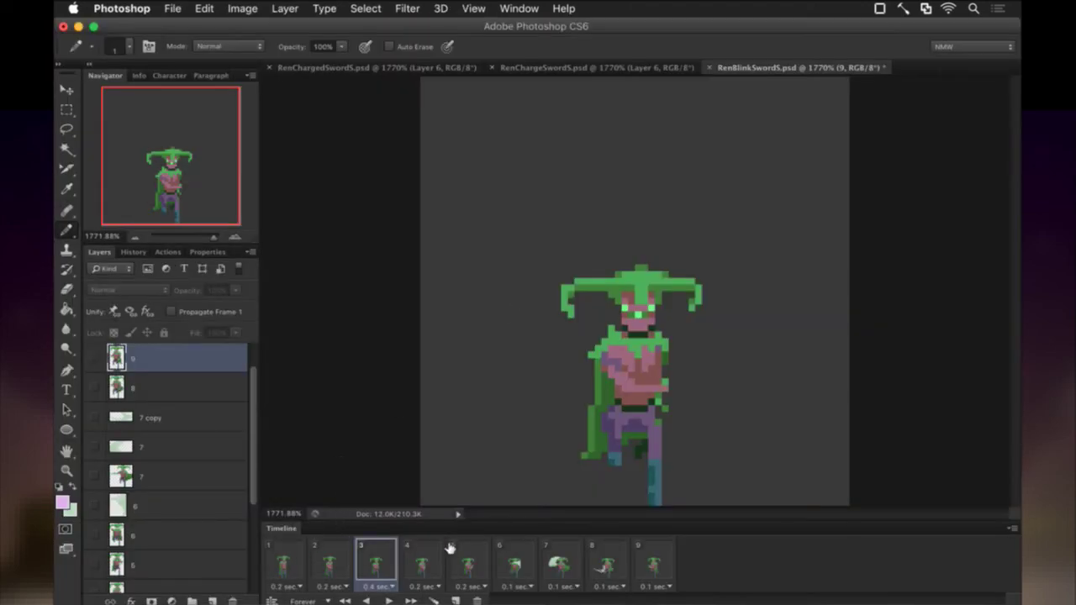
pyautogui.click(433, 558)
pyautogui.click(376, 561)
pyautogui.click(336, 565)
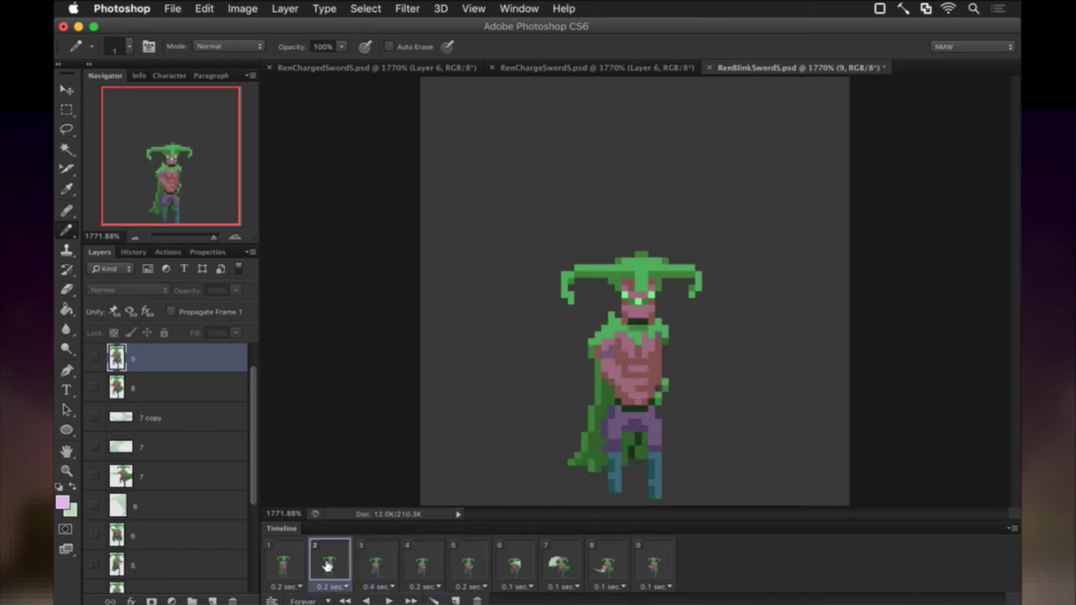
pyautogui.keyDown('shift'); pyautogui.click(287, 561); pyautogui.keyUp('shift')
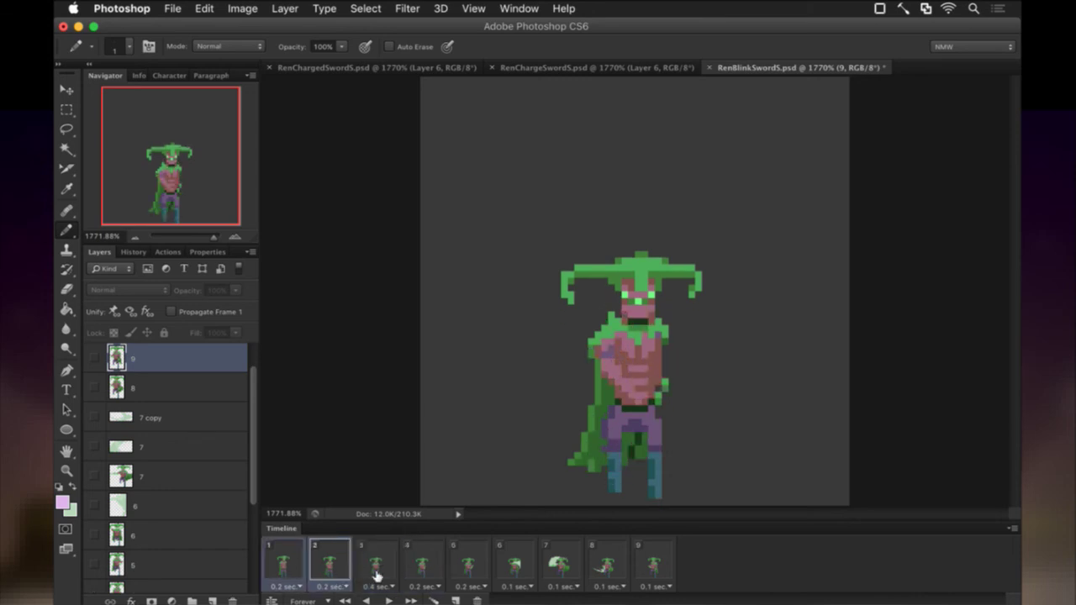
pyautogui.click(477, 600)
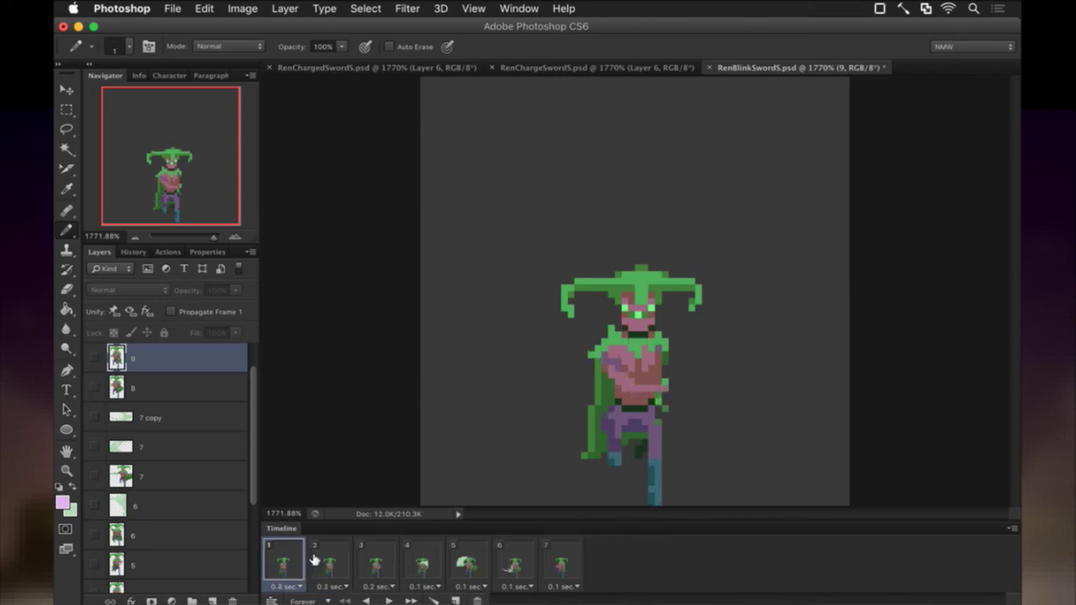
# Step through frames 2 to 6 of the shortened animation to review the sword swing
pyautogui.click(328, 558)
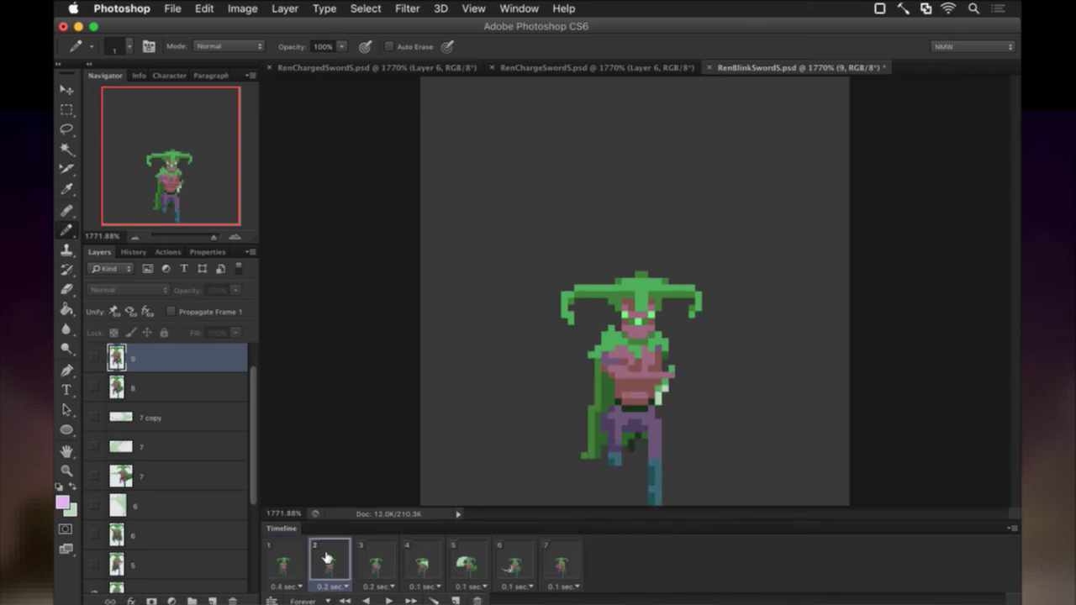
pyautogui.click(390, 558)
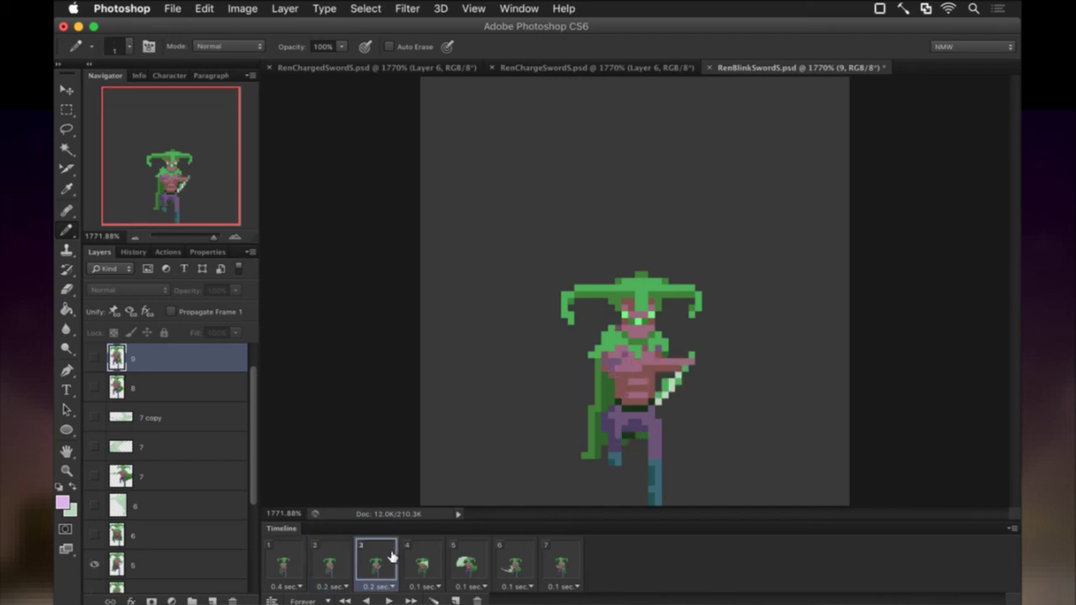
pyautogui.click(437, 553)
pyautogui.click(459, 558)
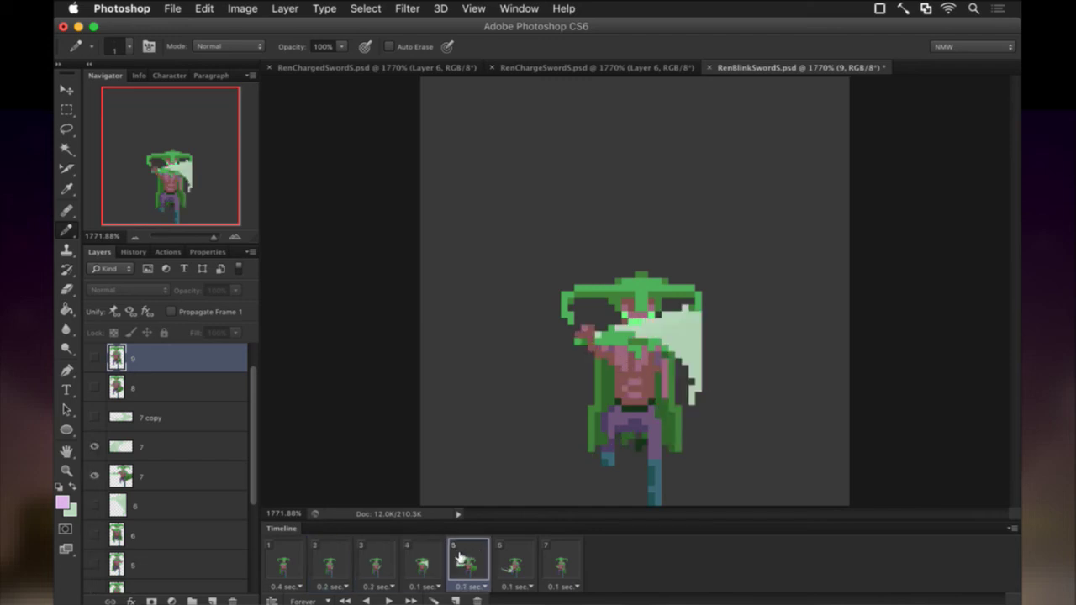
pyautogui.click(520, 555)
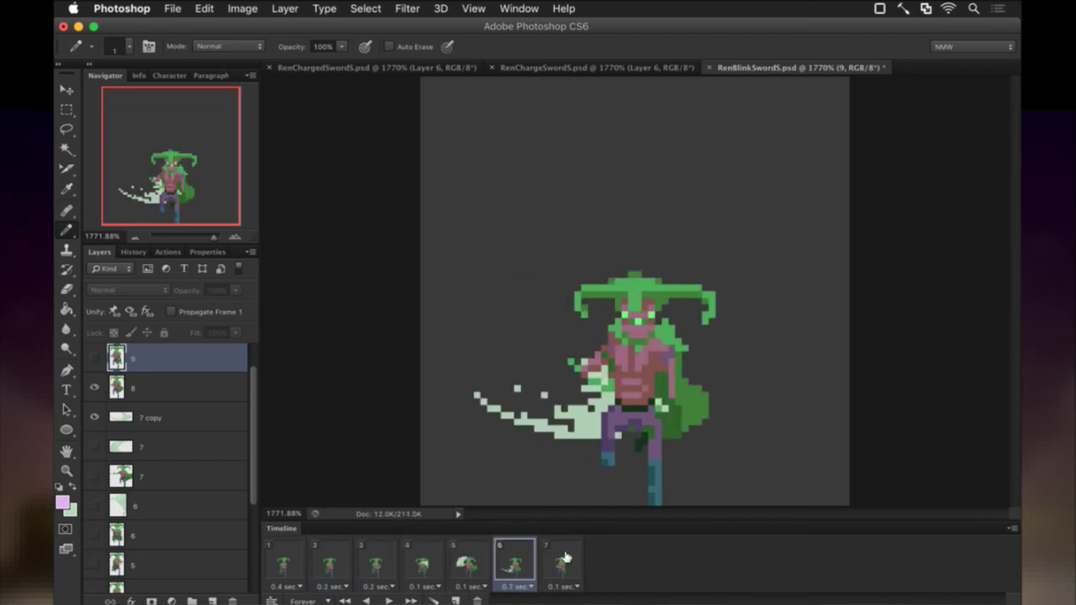
# On frame 7, duplicate layer 9 and hide the original layer
pyautogui.click(566, 559)
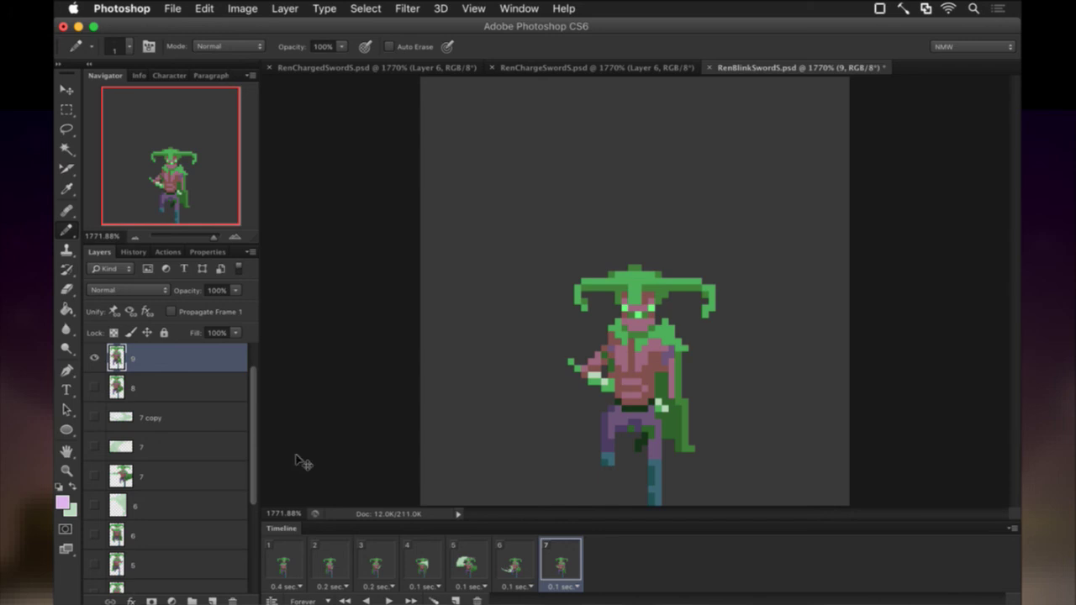
pyautogui.press('super+j')
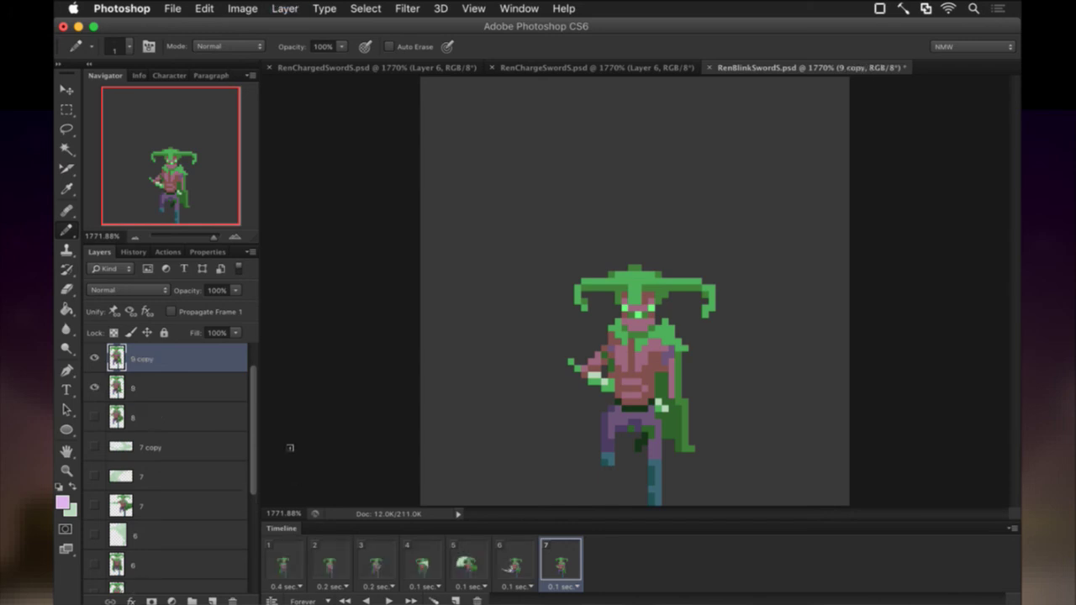
pyautogui.click(94, 388)
# Try the Wave filter on the 9 copy layer with 5 generators, wavelength 10 to 120 and amplitude 5 to 35, and undo it
pyautogui.click(407, 9)
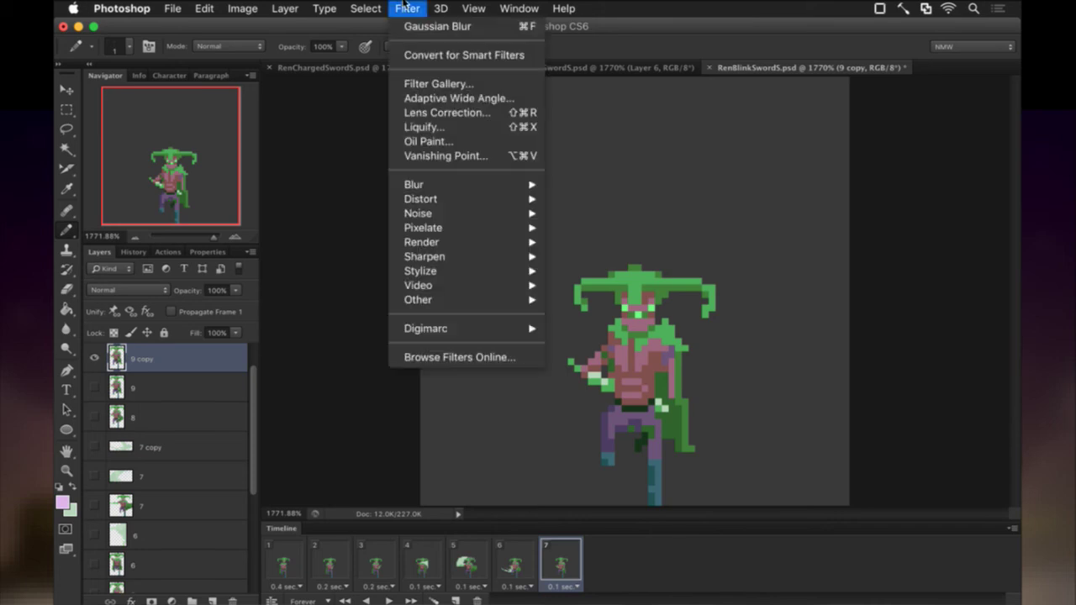
pyautogui.moveTo(467, 181)
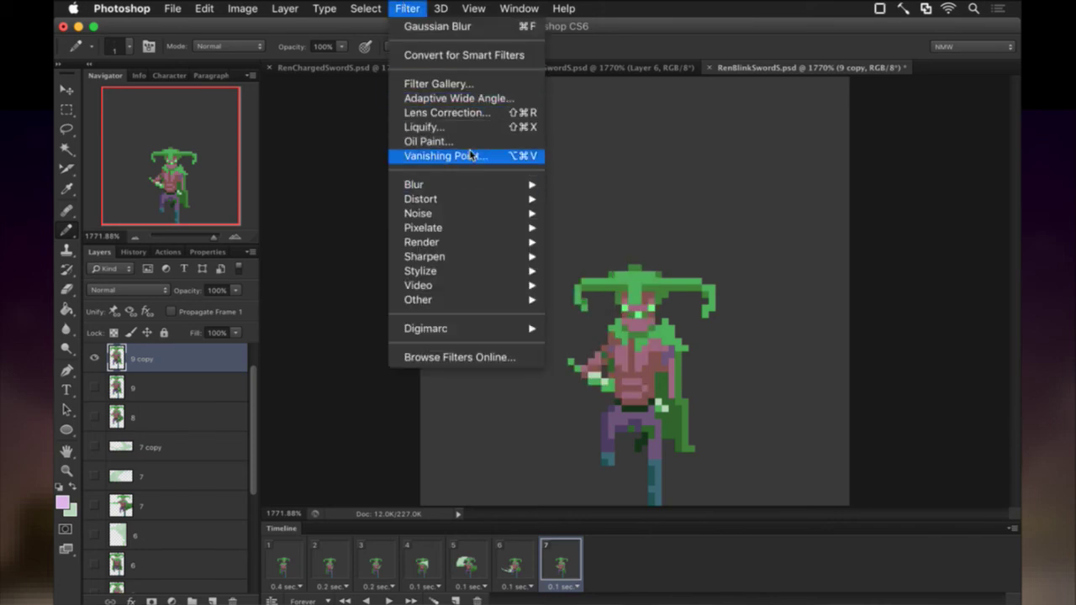
pyautogui.moveTo(506, 203)
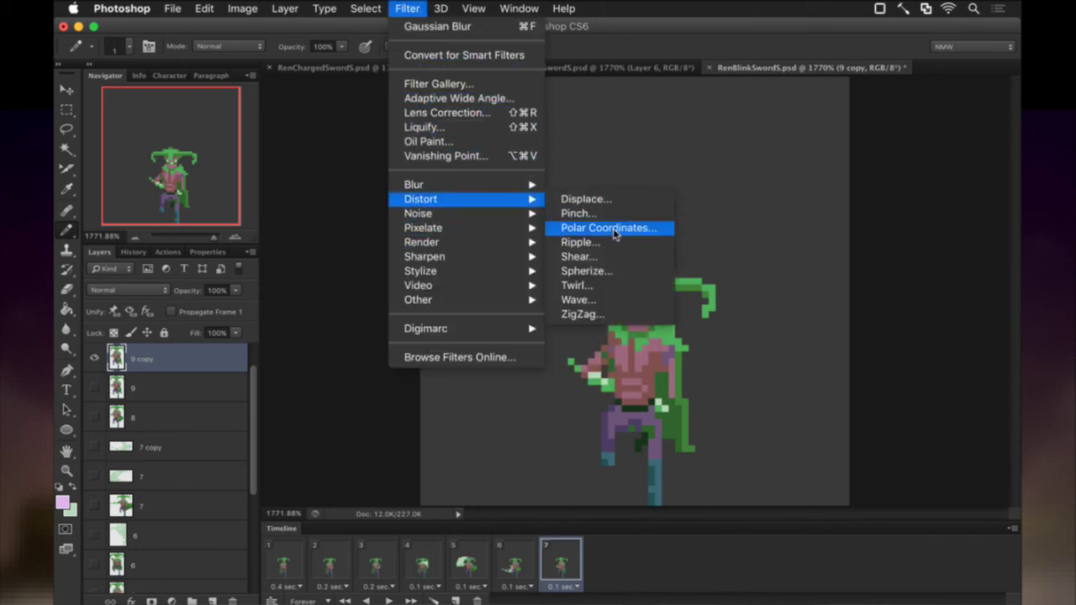
pyautogui.click(605, 302)
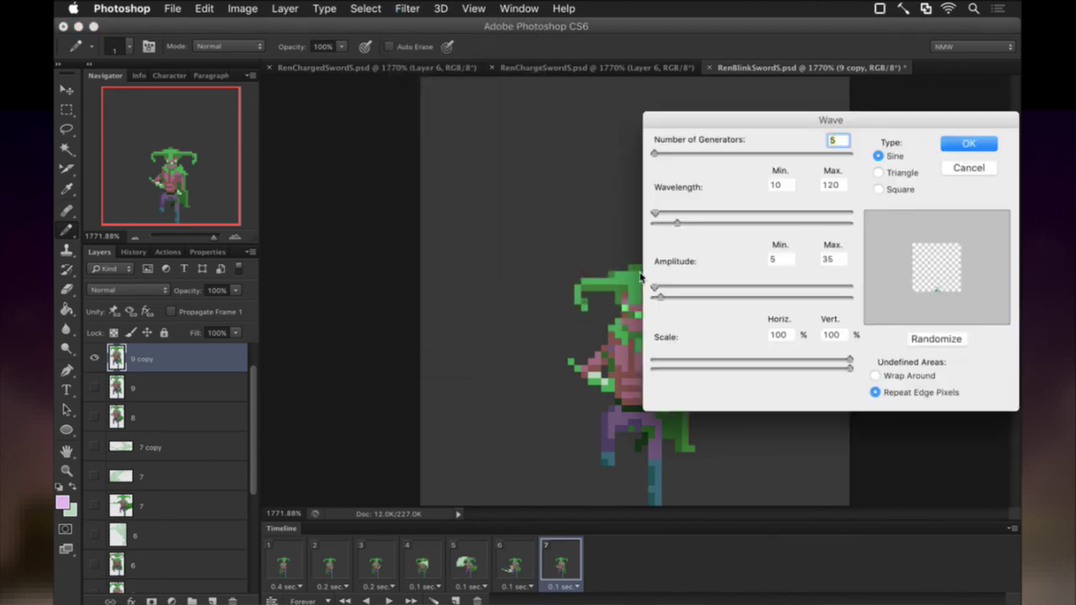
pyautogui.moveTo(841, 124); pyautogui.dragTo(862, 68)
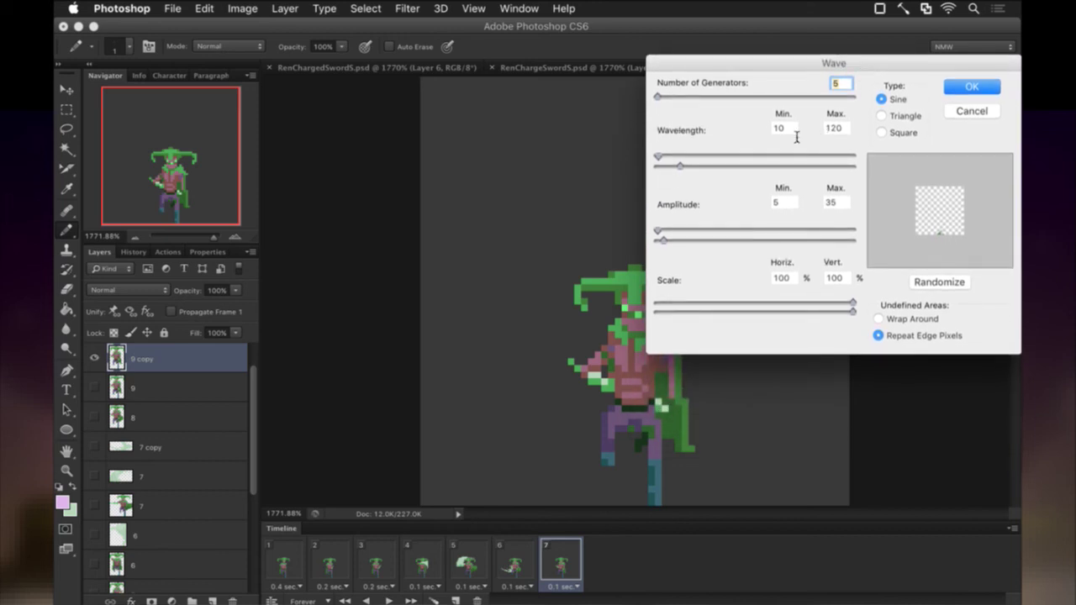
pyautogui.click(965, 84)
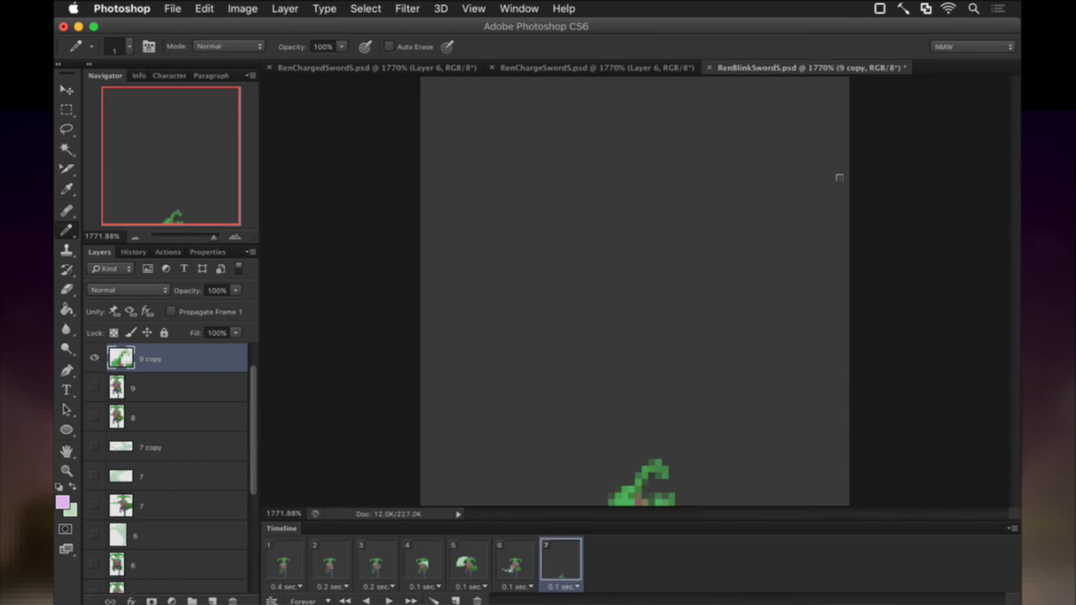
pyautogui.press('super+z')
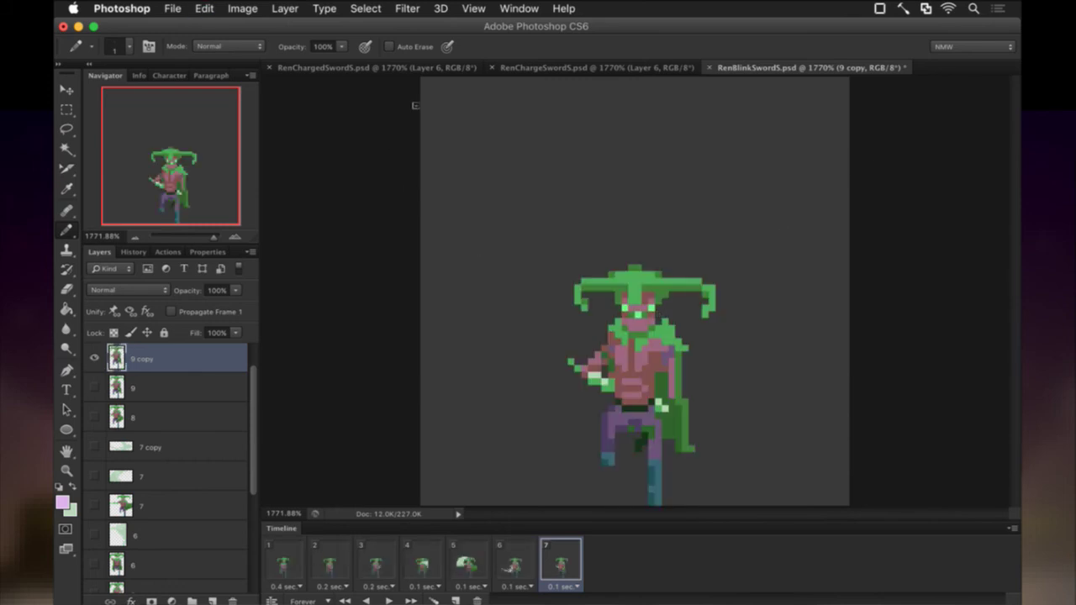
pyautogui.click(417, 10)
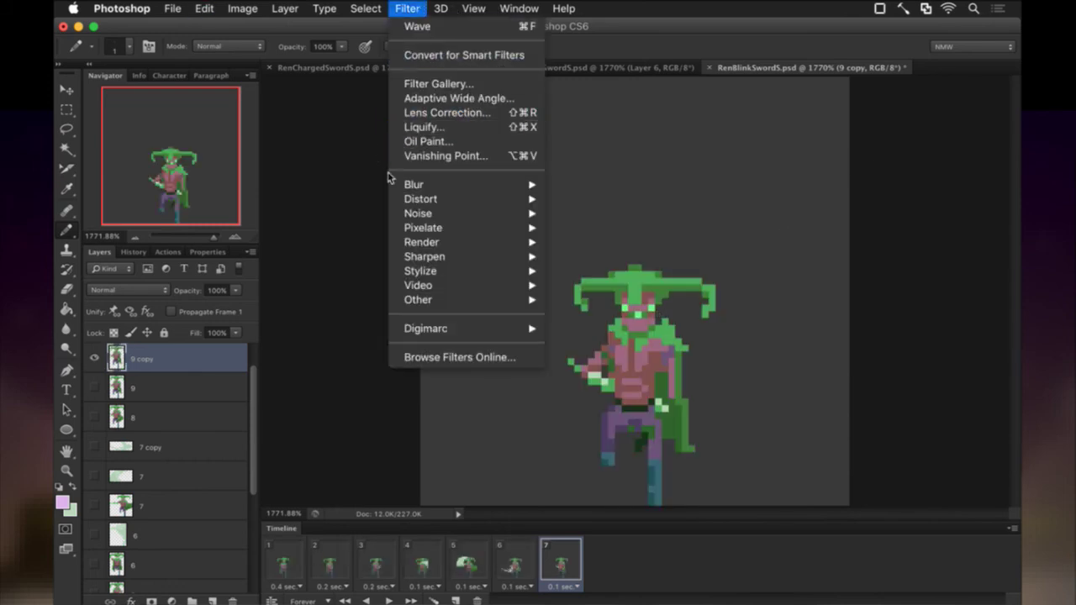
pyautogui.moveTo(437, 284)
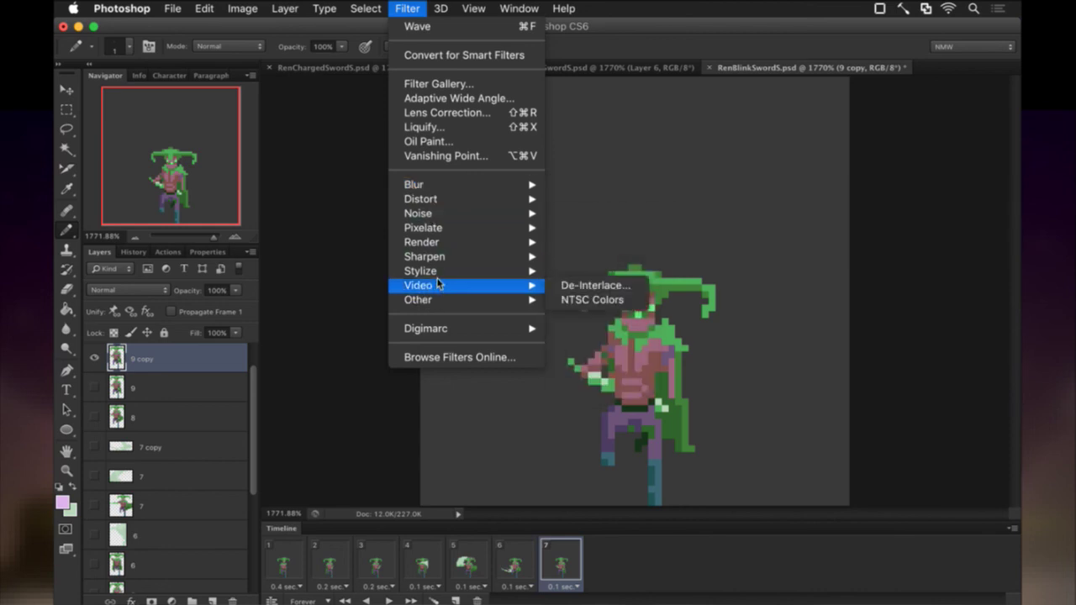
pyautogui.moveTo(462, 200)
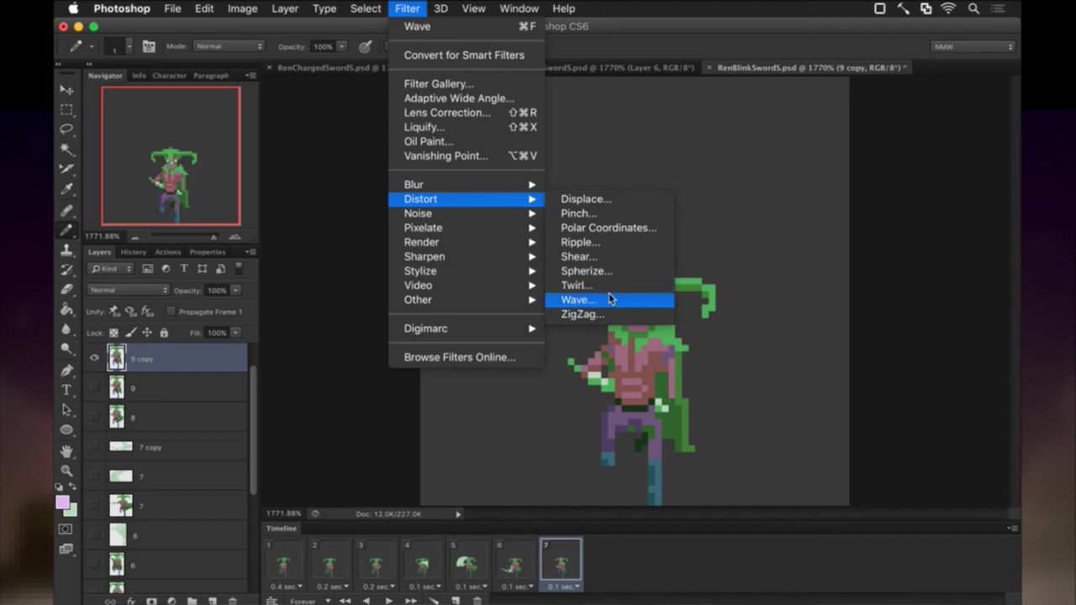
pyautogui.click(612, 206)
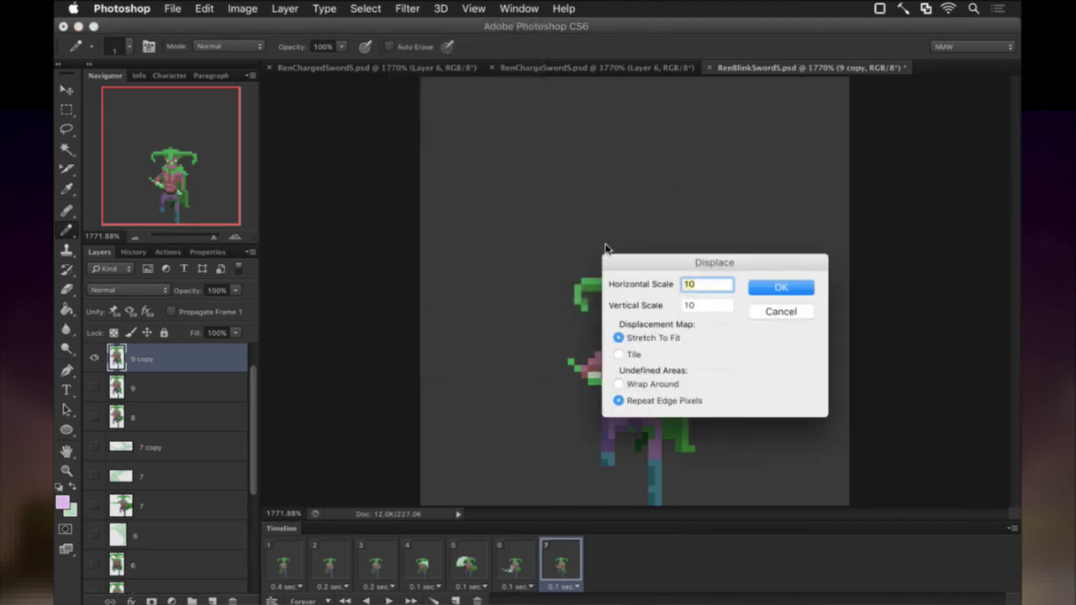
pyautogui.click(781, 312)
# Open the Wave distortion for the 9 copy layer on frame 7 and set the number of generators to 1
pyautogui.click(406, 9)
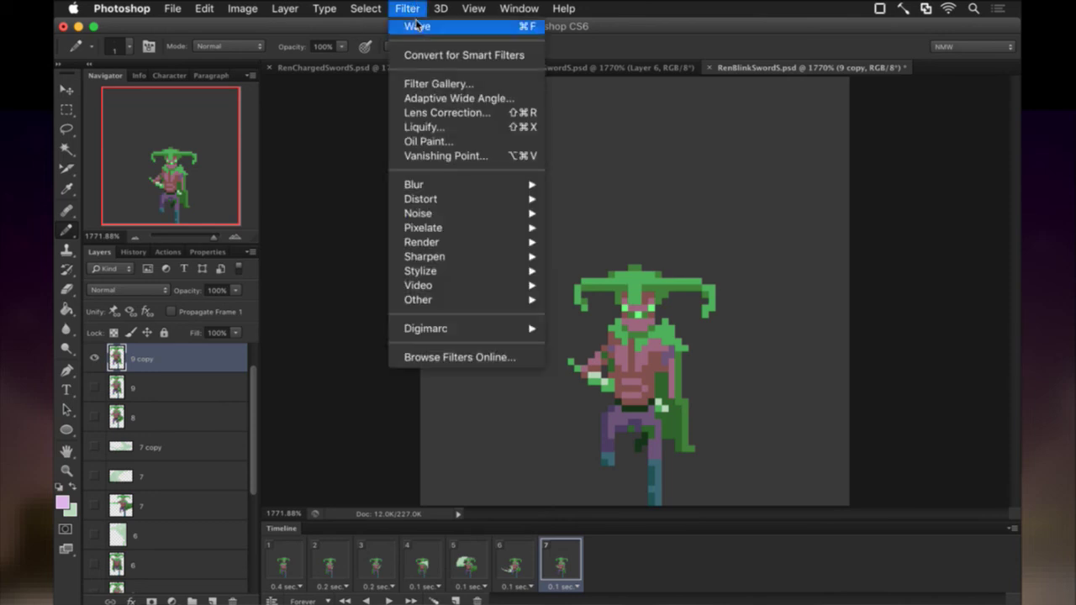
pyautogui.moveTo(508, 199)
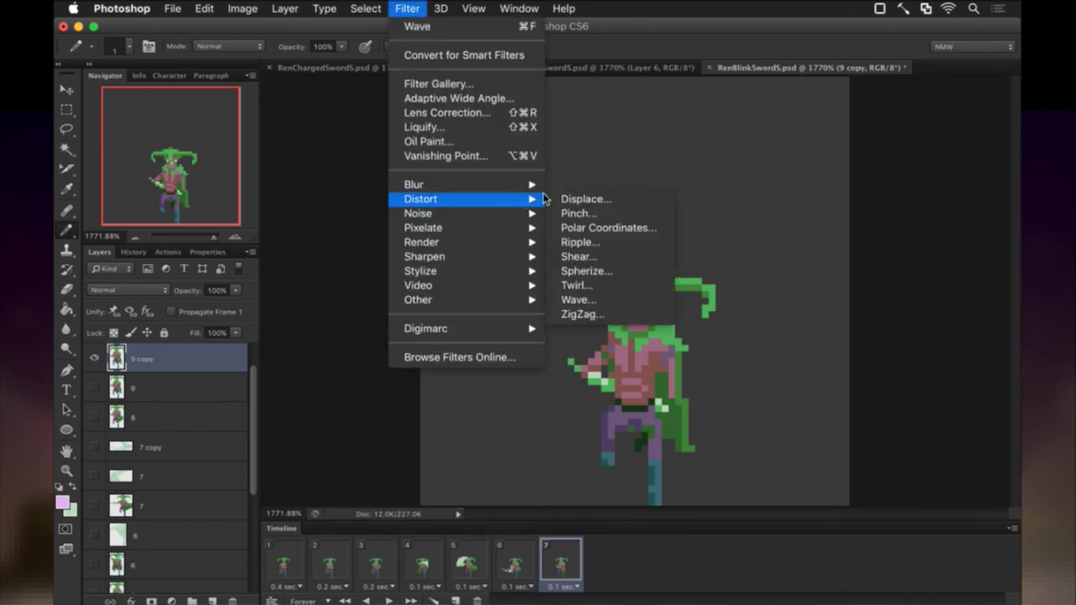
pyautogui.click(611, 300)
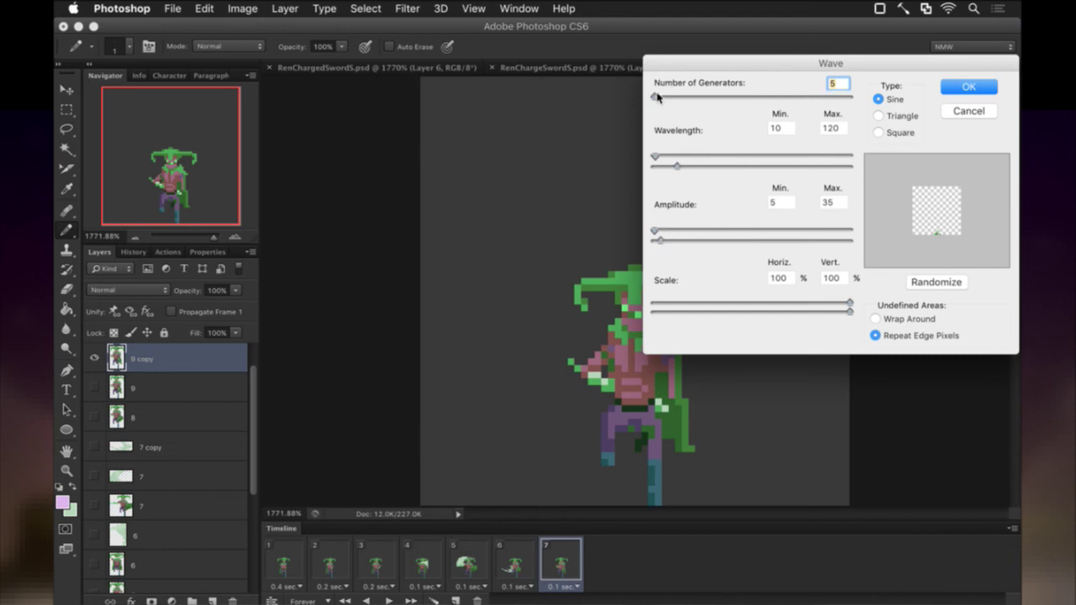
pyautogui.write('1')
pyautogui.write('2')
pyautogui.press('BackSpace')
pyautogui.write('10')
pyautogui.press('BackSpace')
pyautogui.press('BackSpace')
pyautogui.write('3')
pyautogui.press('BackSpace')
pyautogui.write('1')
# Set the Wave filter's wavelength to a minimum of 1 and a maximum of 2
pyautogui.doubleClick(767, 131)
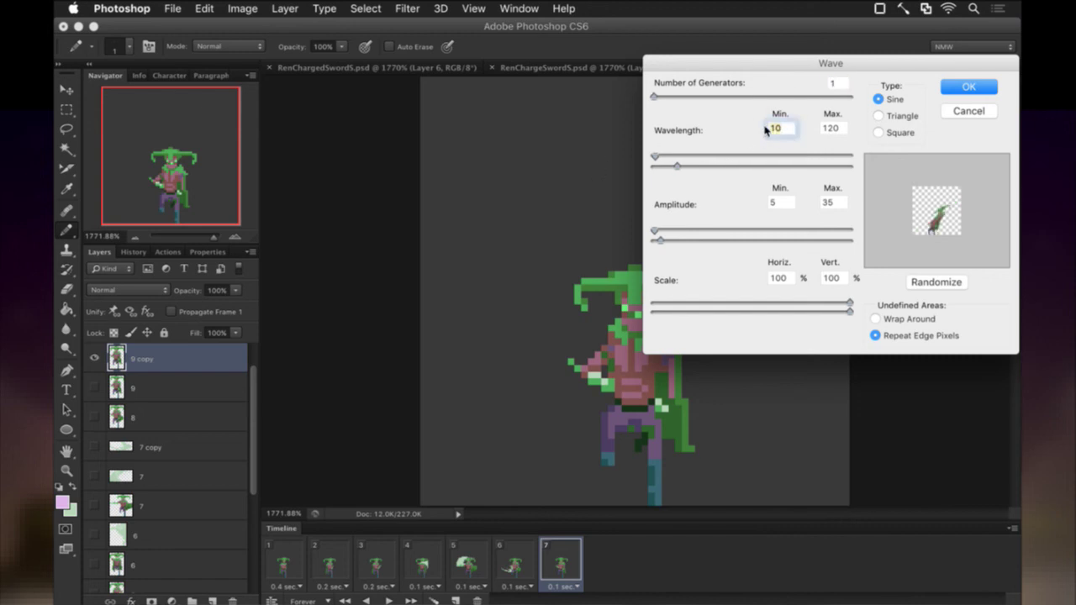
pyautogui.press('Tab')
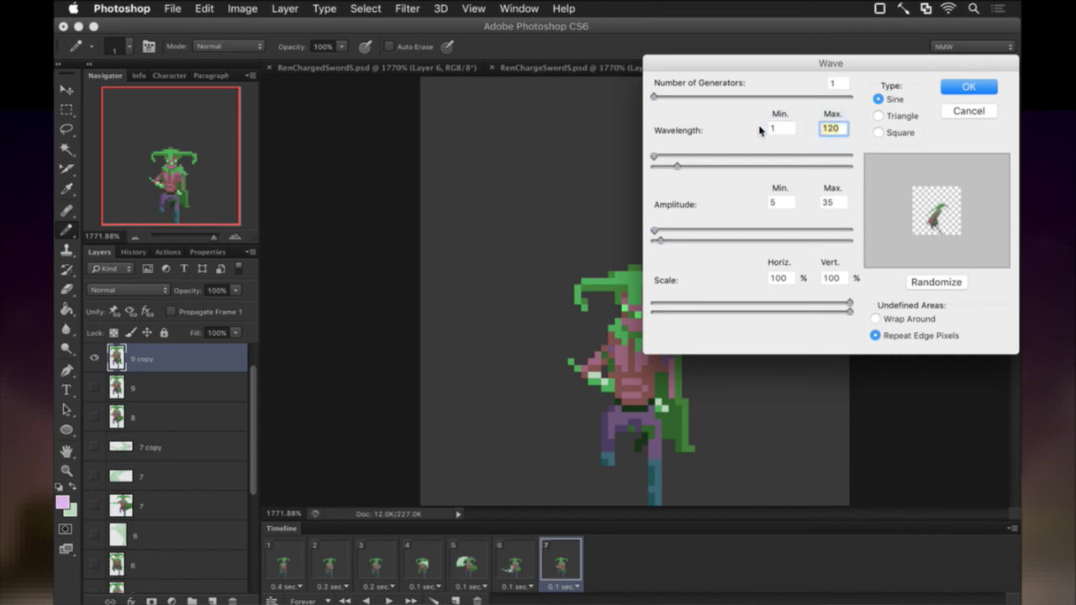
pyautogui.write('1')
pyautogui.press('Tab')
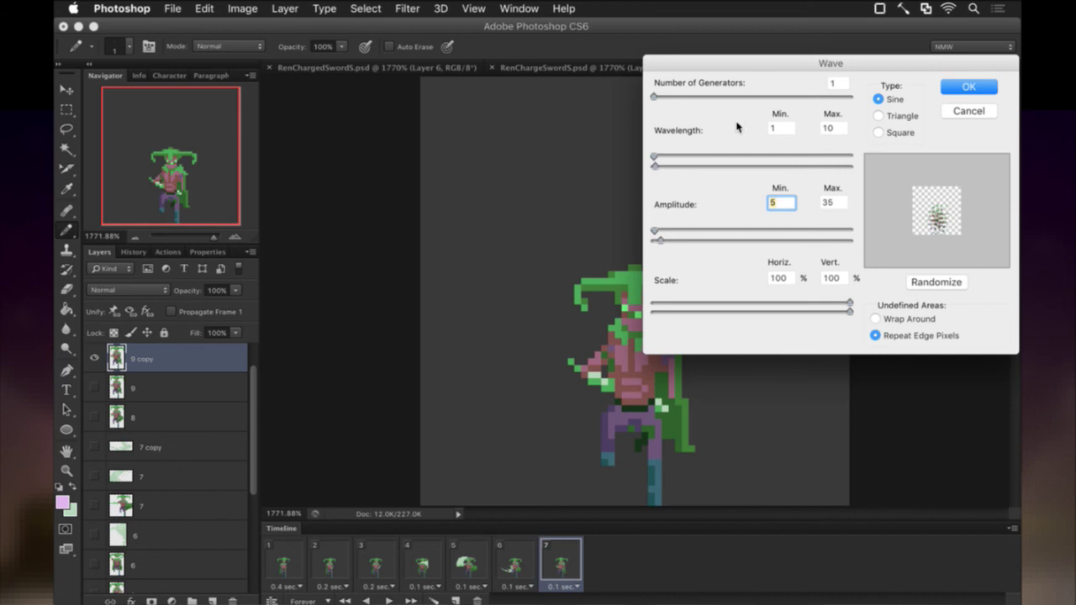
pyautogui.click(836, 133)
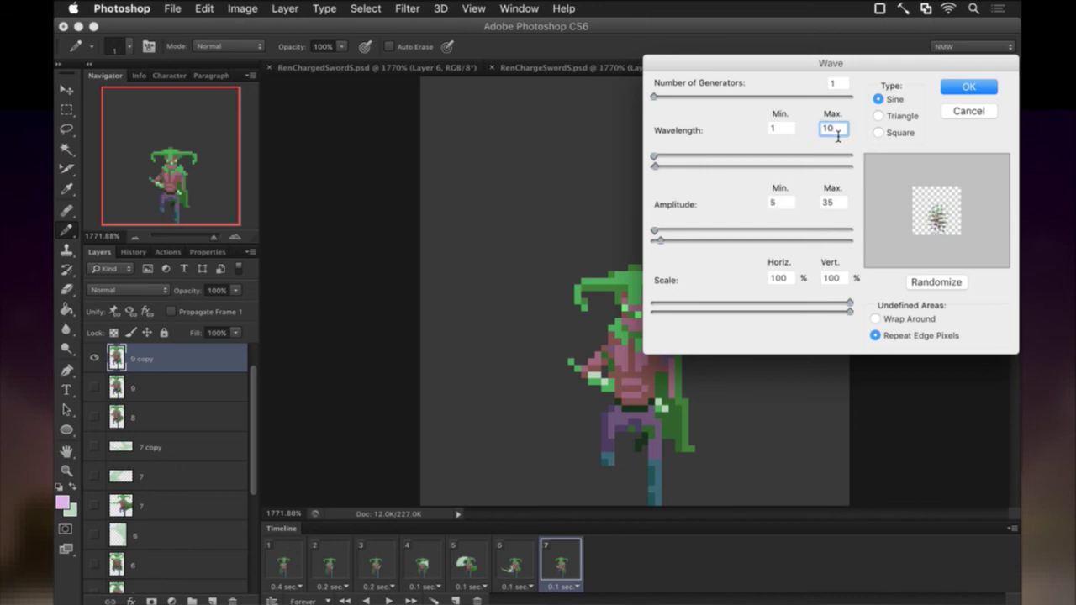
pyautogui.press('Tab')
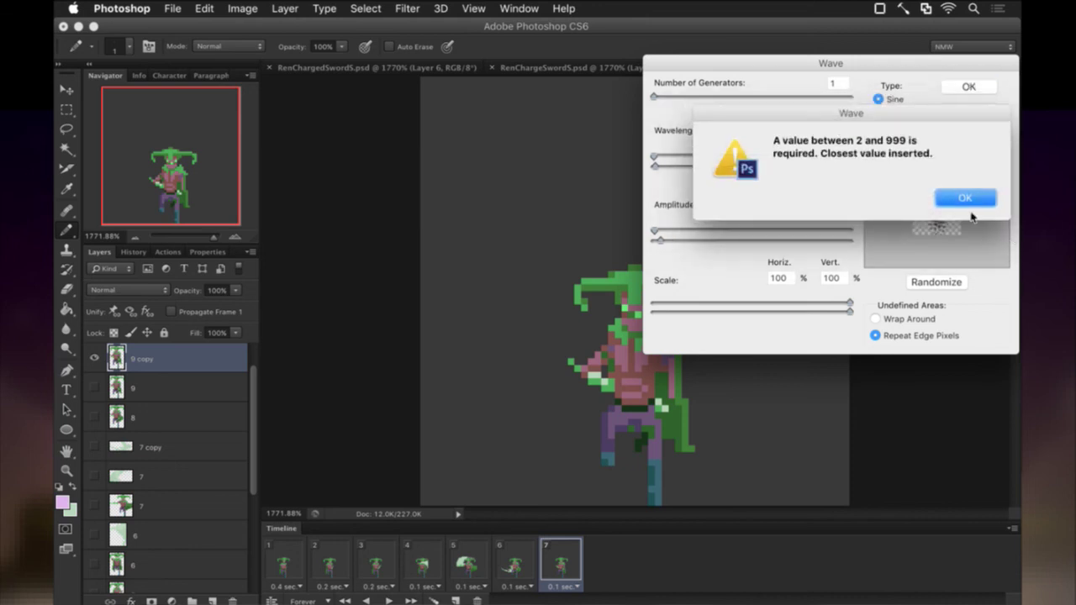
pyautogui.click(966, 197)
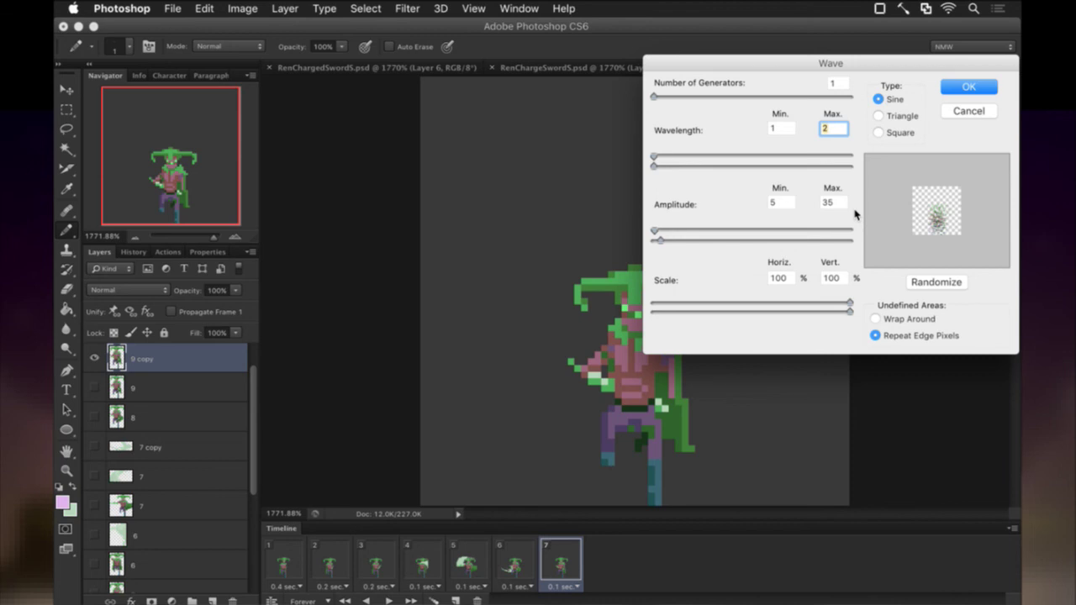
# Set the wave amplitude to a minimum of 1 and a maximum of 10
pyautogui.click(782, 211)
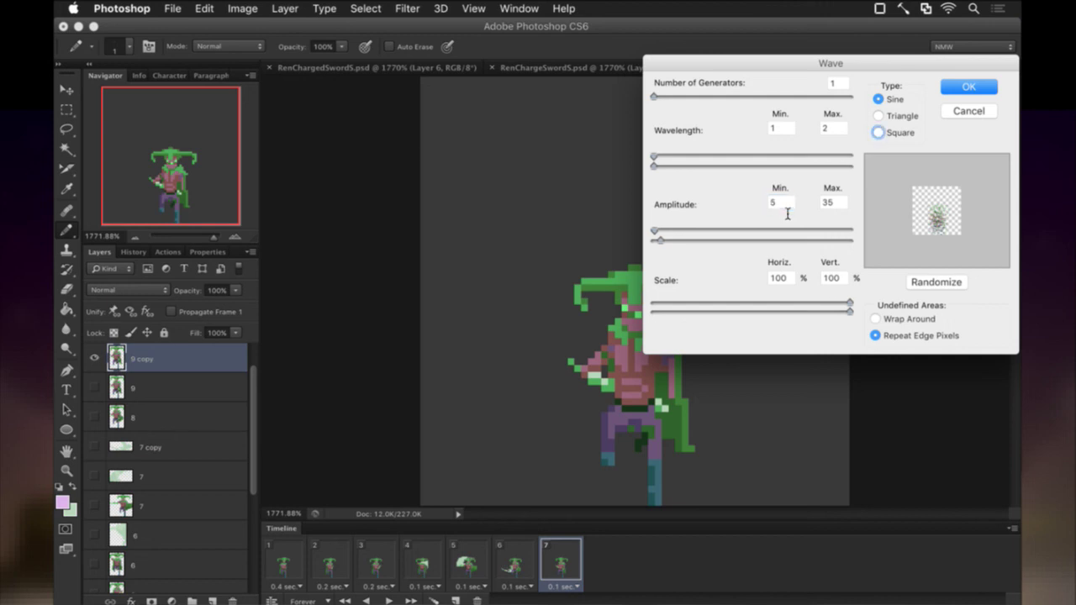
pyautogui.press('Tab')
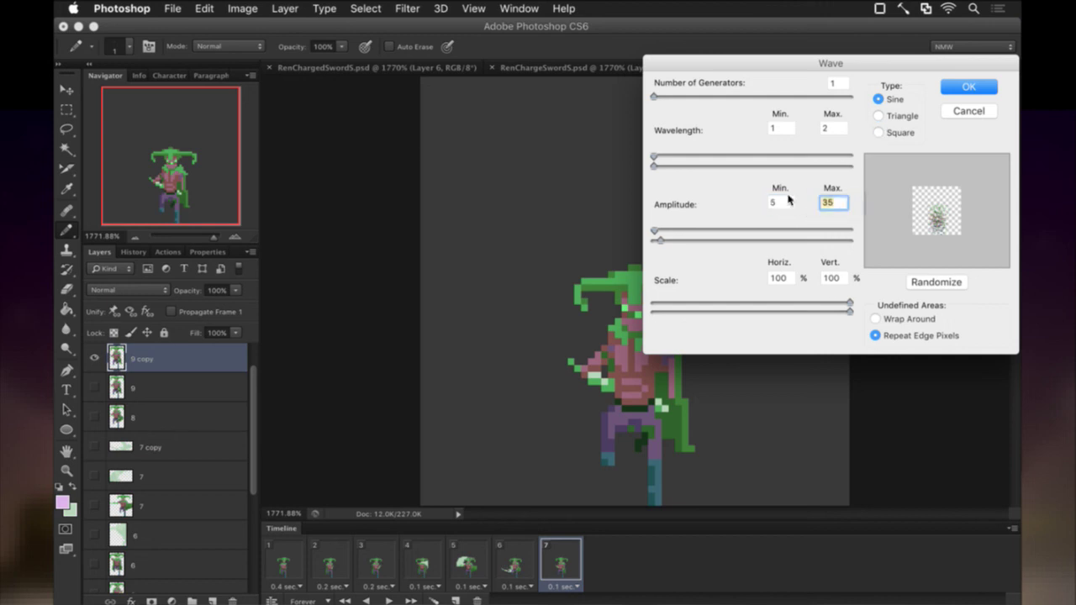
pyautogui.write('10')
pyautogui.click(788, 206)
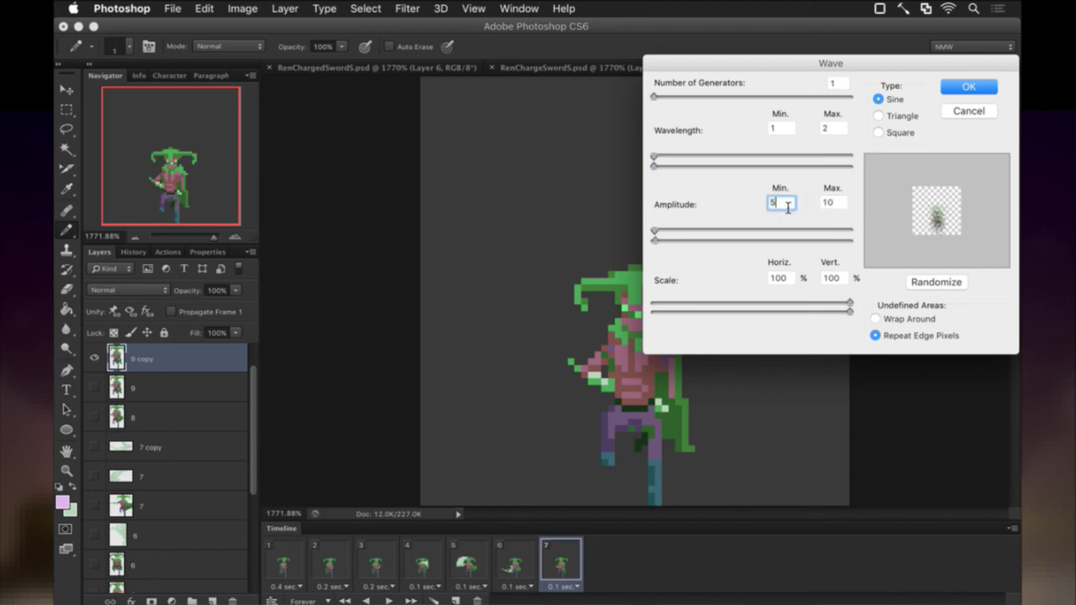
pyautogui.press('BackSpace')
pyautogui.write('1')
# Try different maximum amplitudes up to 100 and settle on a maximum of 2
pyautogui.doubleClick(841, 208)
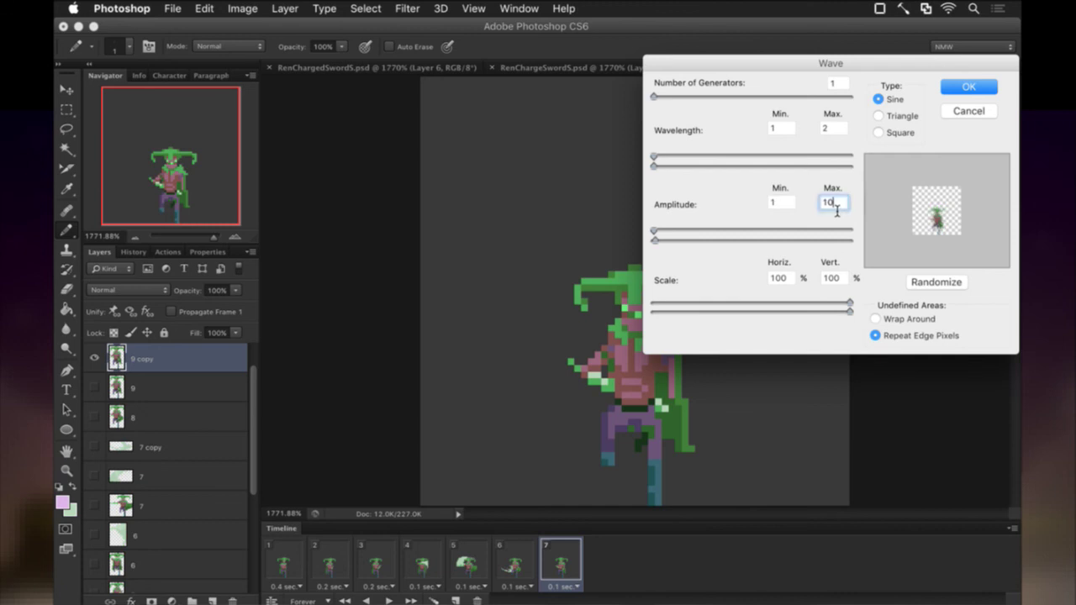
pyautogui.write('2')
pyautogui.click(787, 209)
pyautogui.click(833, 211)
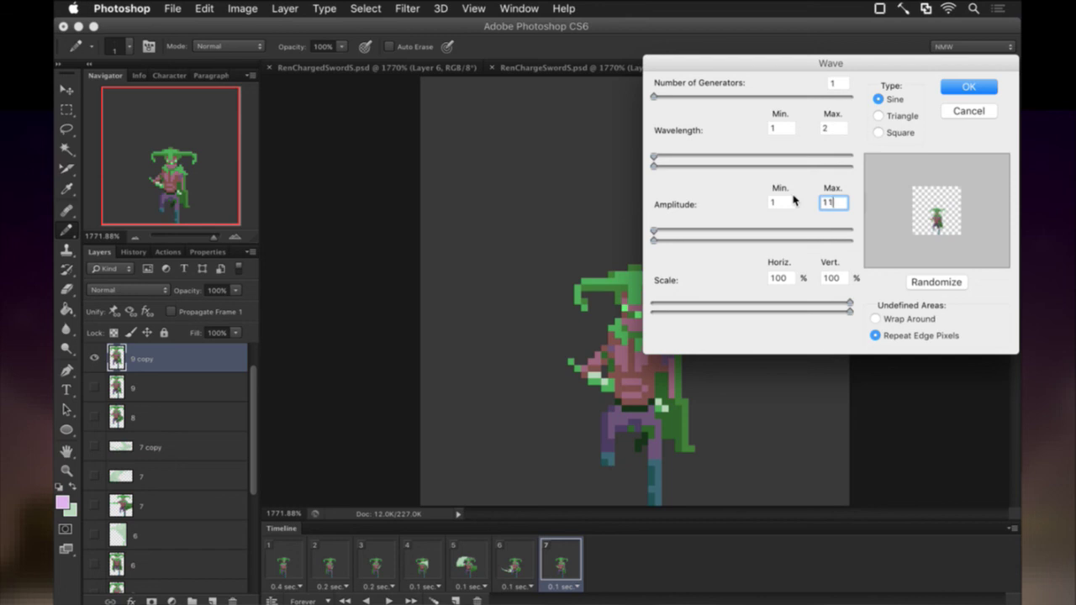
pyautogui.write('100')
pyautogui.click(775, 204)
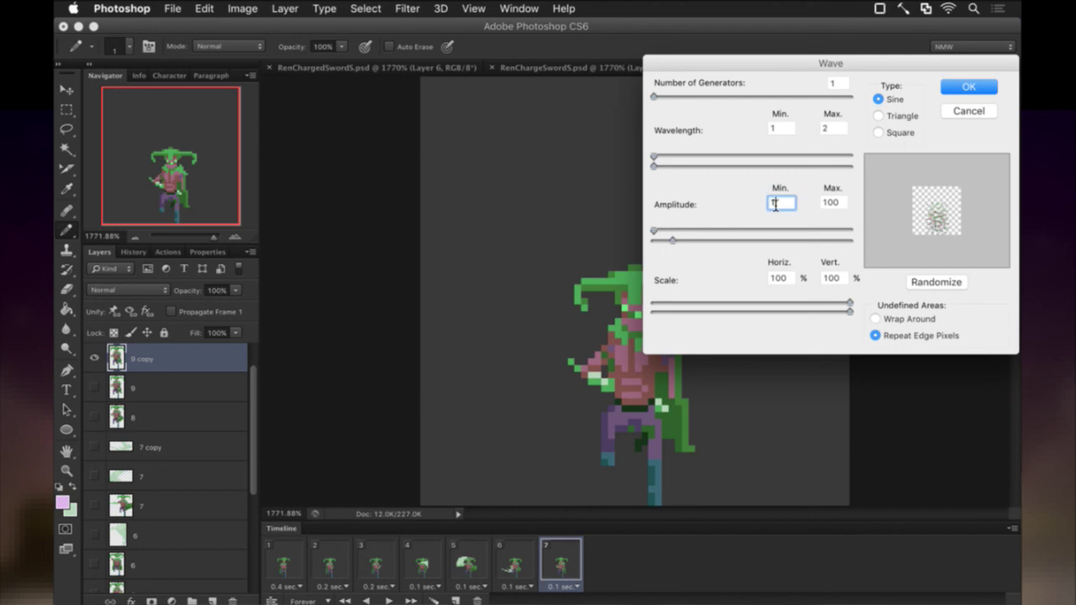
pyautogui.click(844, 204)
pyautogui.press('BackSpace')
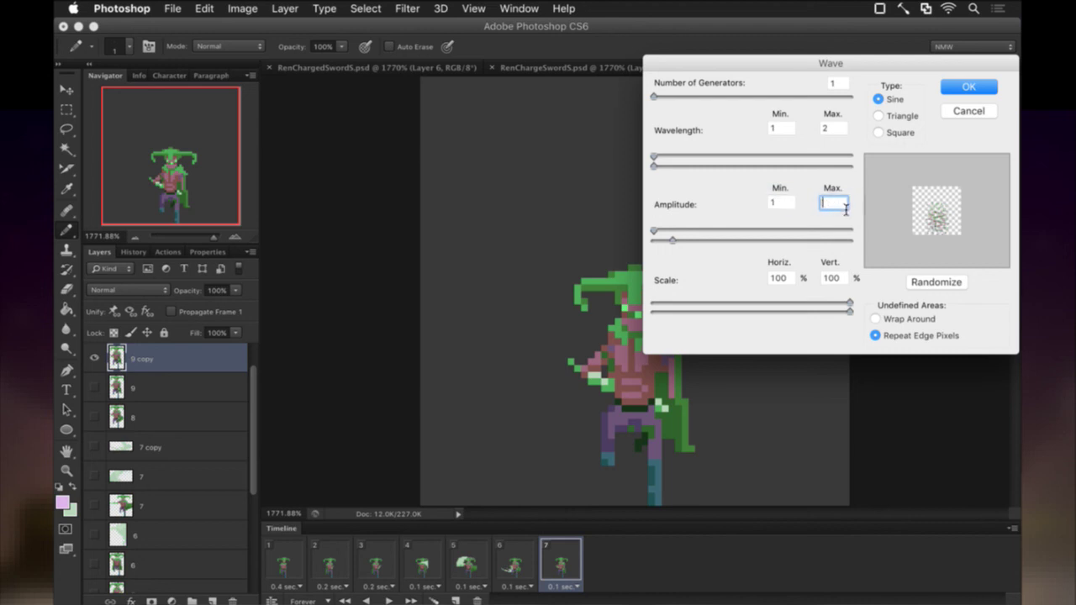
pyautogui.write('1')
pyautogui.click(786, 203)
pyautogui.click(982, 201)
pyautogui.click(964, 199)
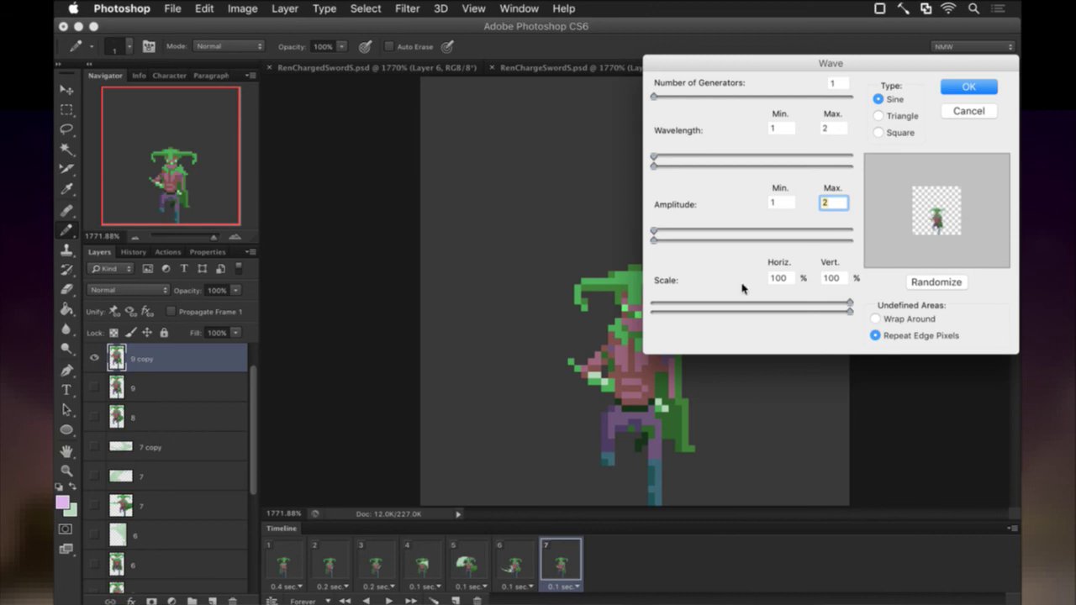
# Try other scales and the Triangle and Square wave types, and apply the filter with Sine at 100% scale
pyautogui.moveTo(850, 303); pyautogui.dragTo(919, 301)
pyautogui.moveTo(850, 312); pyautogui.dragTo(598, 313)
pyautogui.moveTo(655, 311); pyautogui.dragTo(850, 311)
pyautogui.click(893, 119)
pyautogui.click(885, 135)
pyautogui.click(880, 100)
pyautogui.moveTo(657, 98)
pyautogui.mouseDown()
pyautogui.moveTo(757, 98)
pyautogui.moveTo(648, 101)
pyautogui.mouseUp()
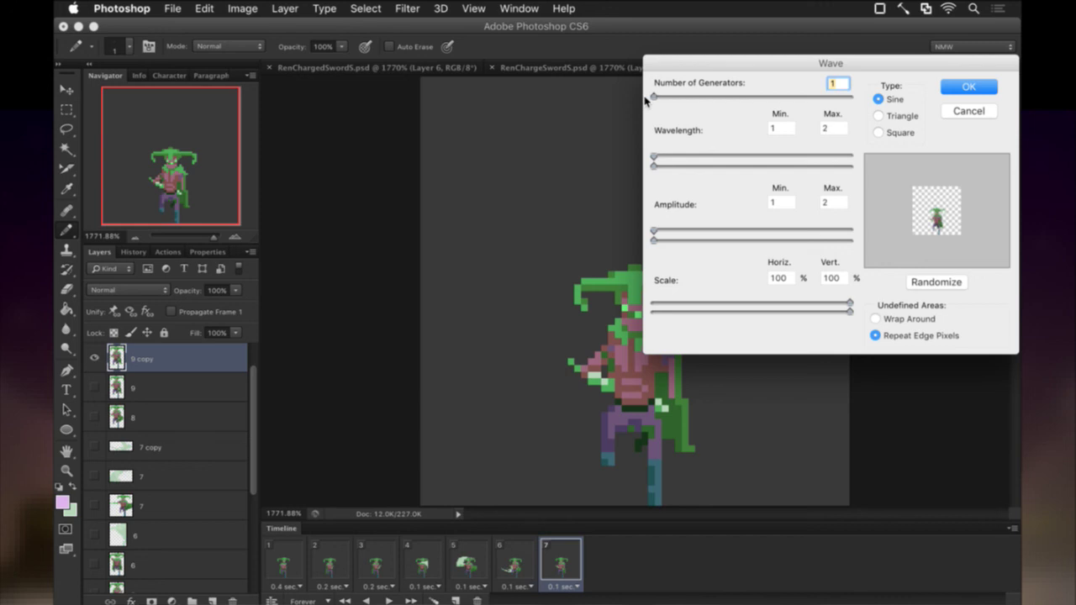
pyautogui.click(959, 88)
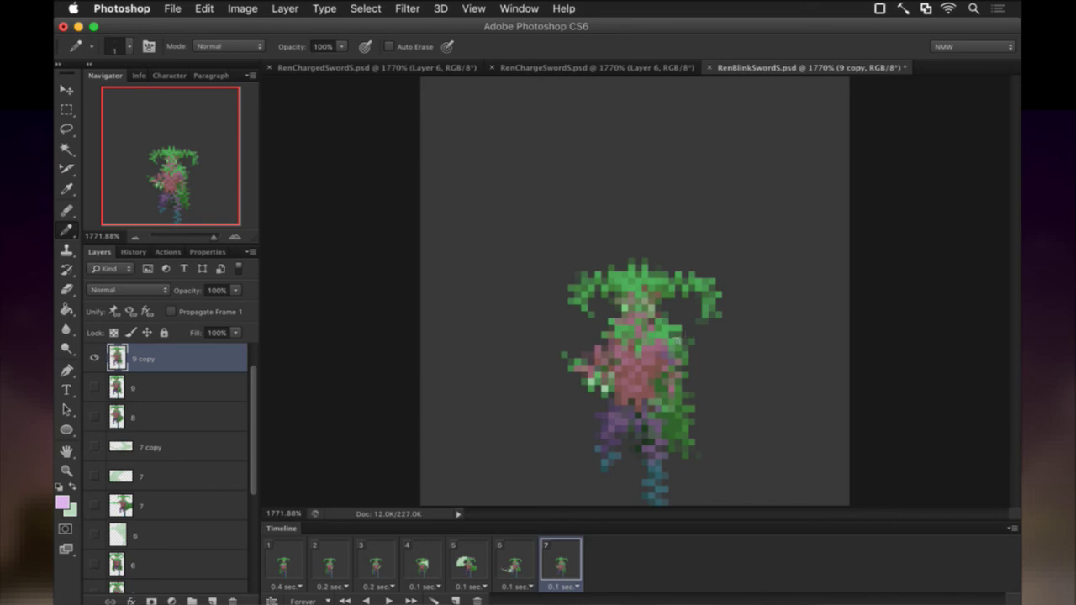
# Duplicate frame 7, hide the 9 copy layer in the new frame, and place a visible duplicate of layer 9 at the top of the stack
pyautogui.click(454, 597)
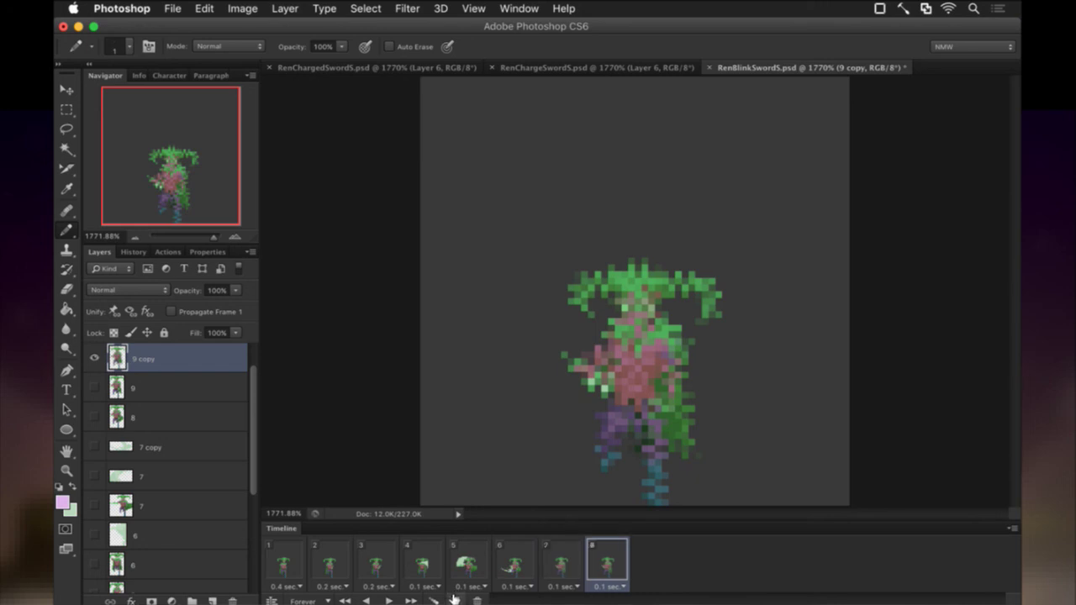
pyautogui.click(94, 358)
pyautogui.click(144, 407)
pyautogui.click(155, 388)
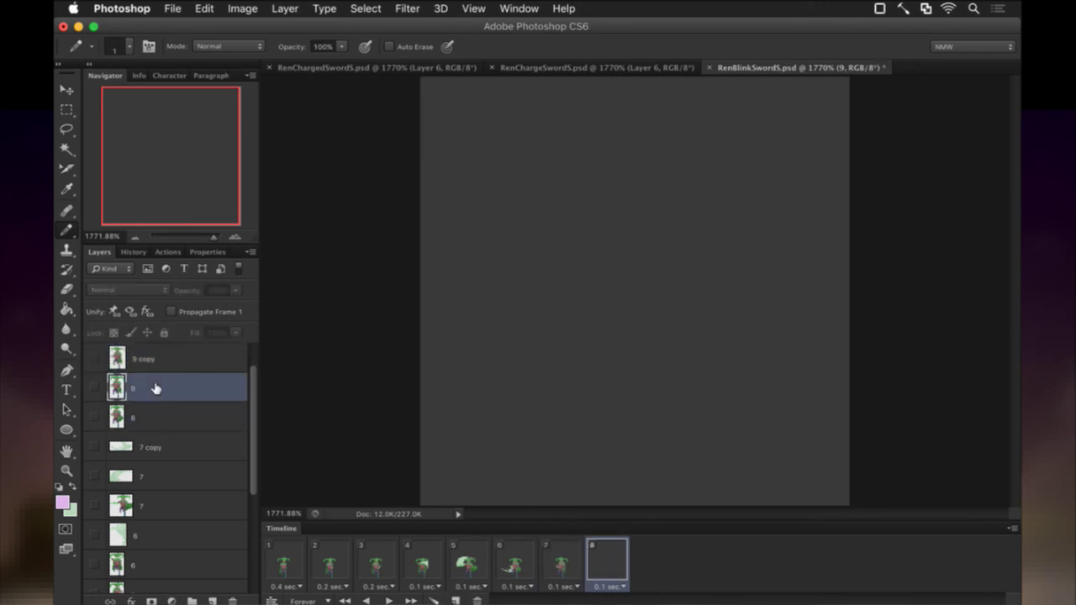
pyautogui.press('super+j')
pyautogui.moveTo(126, 385); pyautogui.dragTo(116, 356)
pyautogui.click(94, 358)
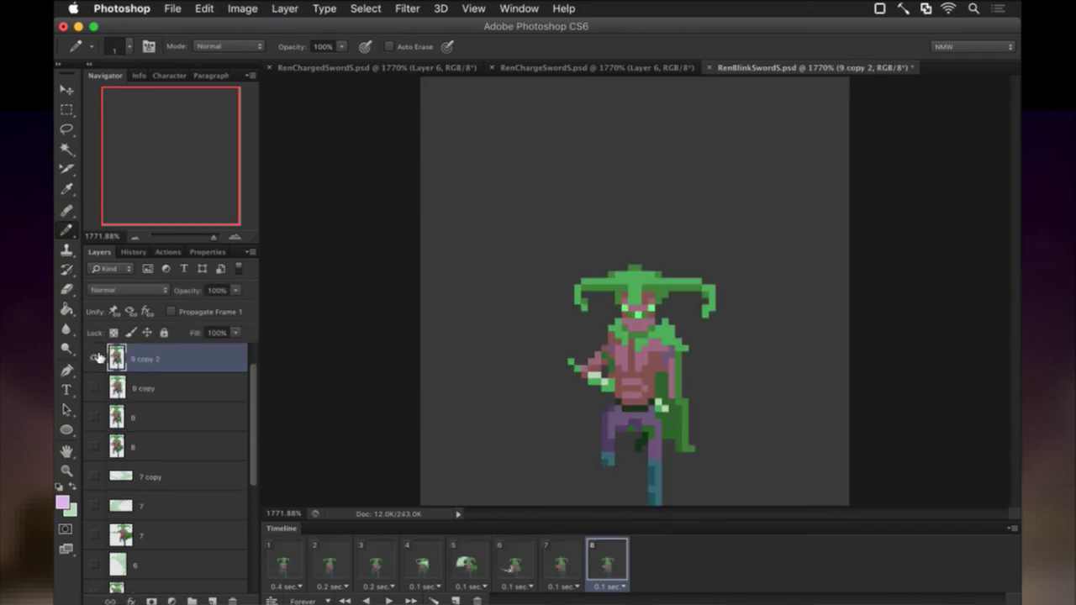
# Apply the Wave filter to the new copy on frame 8 with 2 generators, wavelength 1 to 2 and amplitude 1 to 2
pyautogui.click(408, 9)
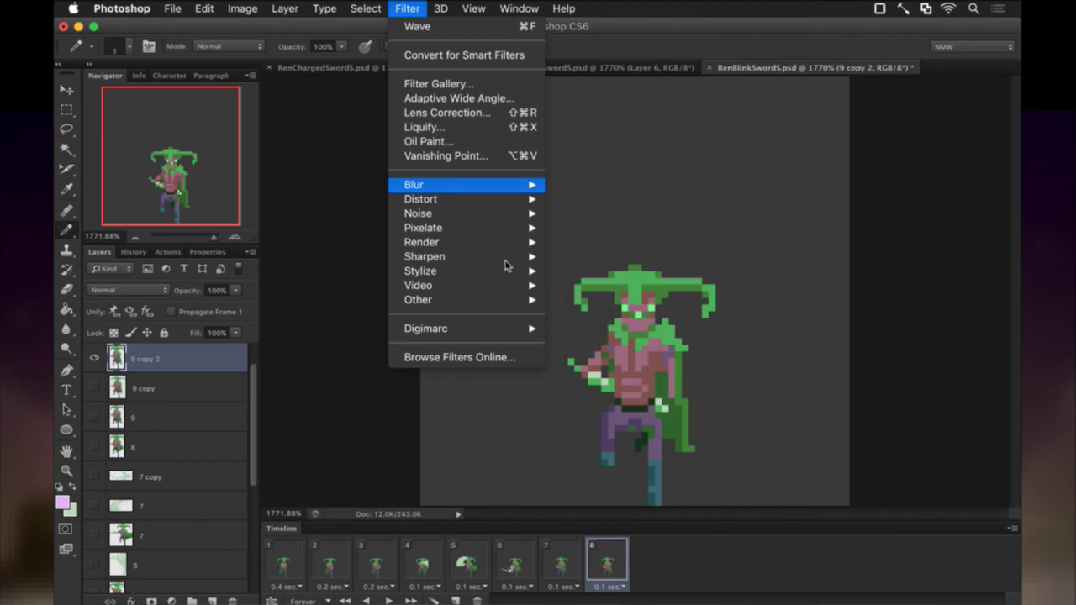
pyautogui.moveTo(481, 213)
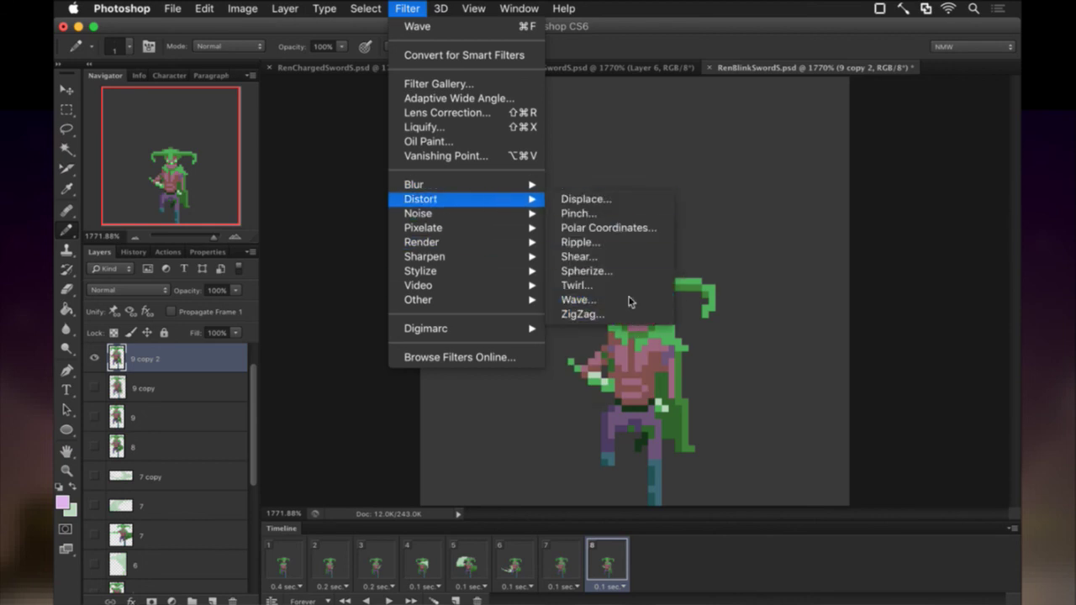
pyautogui.click(670, 288)
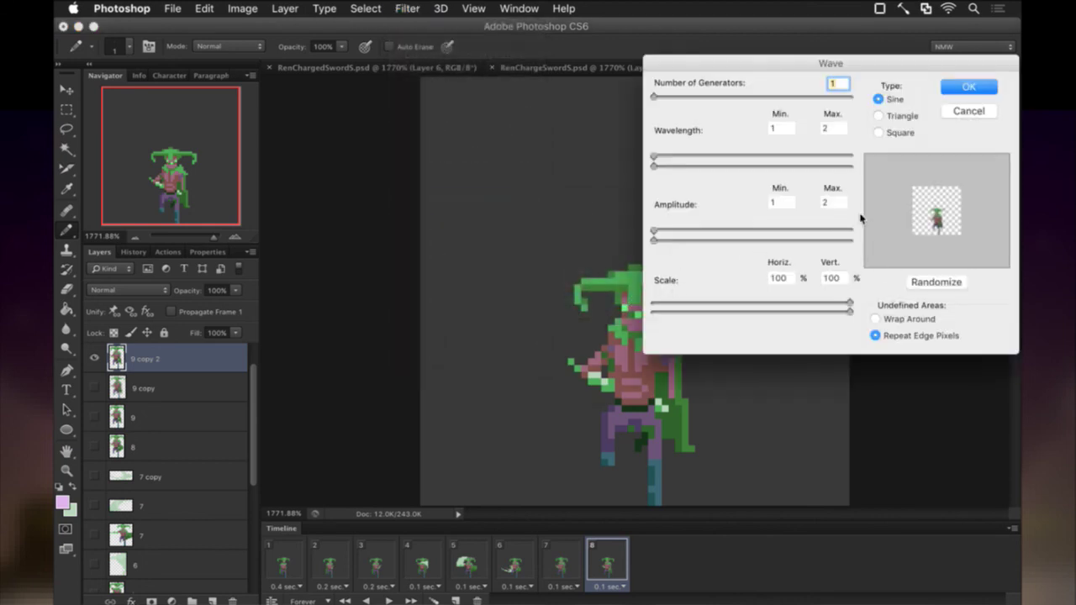
pyautogui.click(969, 87)
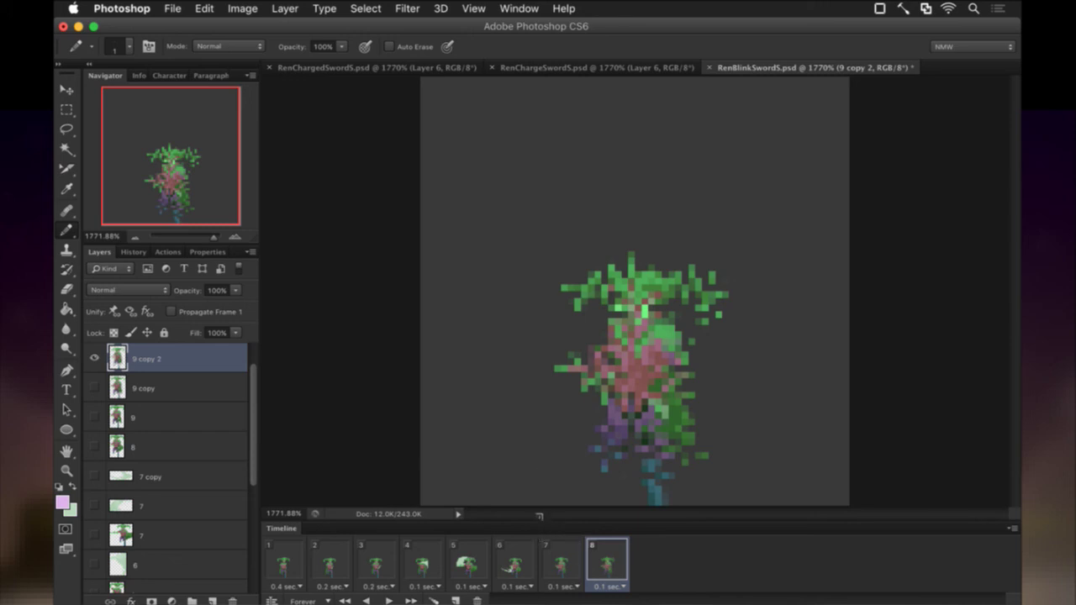
# Compare frames 7 and 8 and lower the 9 copy 2 layer's opacity to 70% on frame 8
pyautogui.click(557, 557)
pyautogui.click(607, 558)
pyautogui.click(561, 566)
pyautogui.click(607, 562)
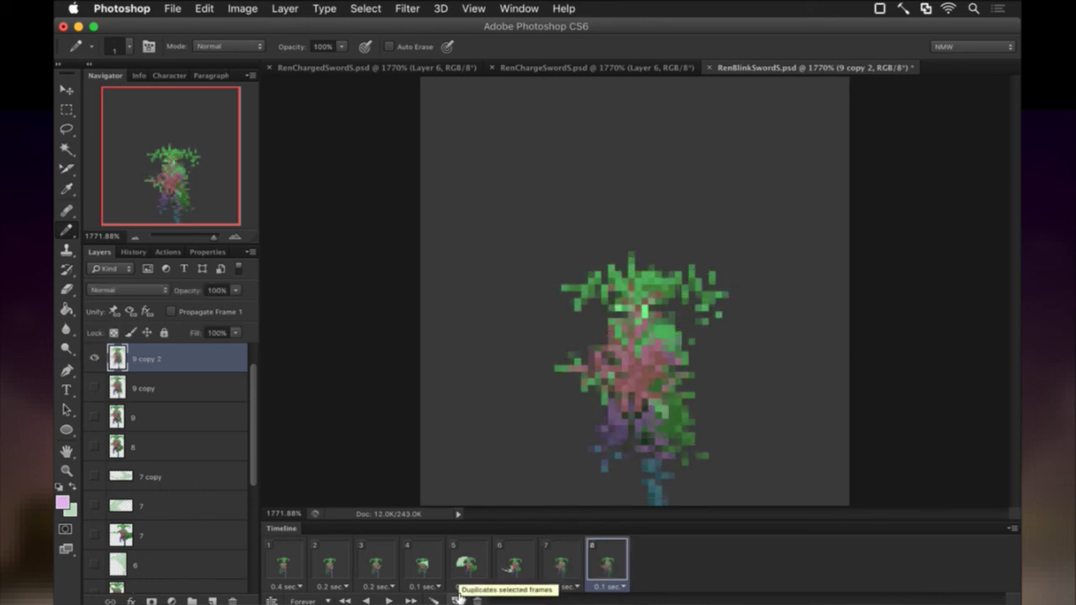
pyautogui.press('m')
pyautogui.press('8')
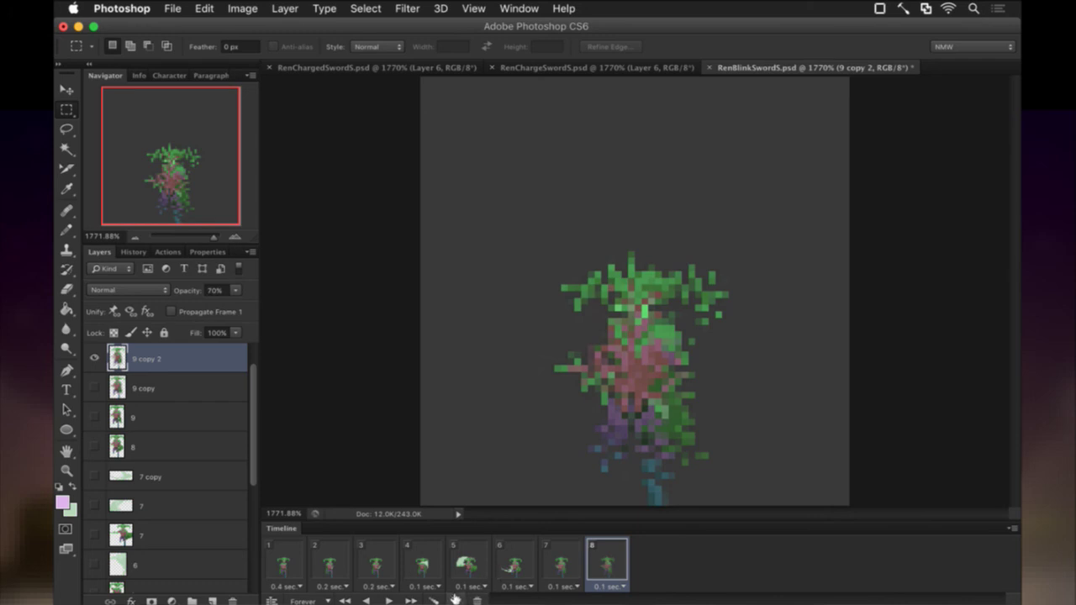
# Duplicate frame 8, hide the distorted layer in the new frame, and show a fresh duplicate of layer 9
pyautogui.click(453, 600)
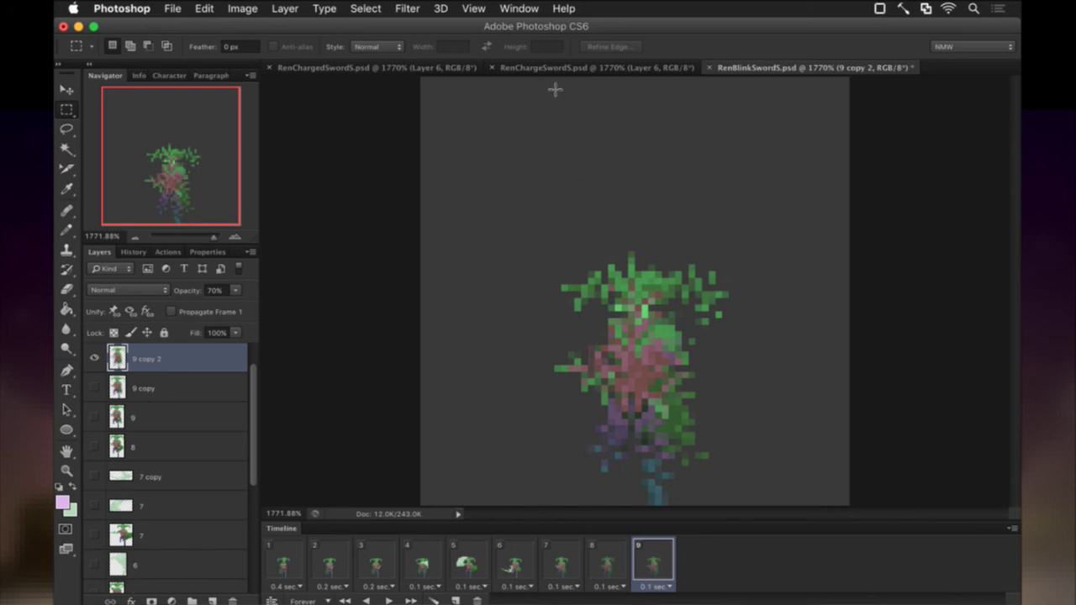
pyautogui.click(94, 359)
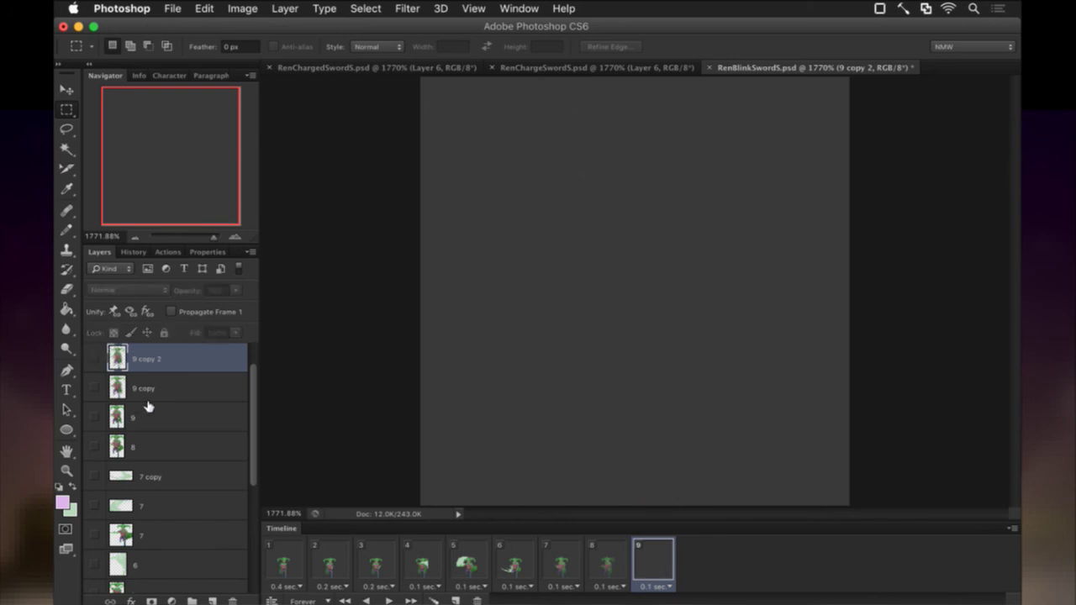
pyautogui.click(153, 417)
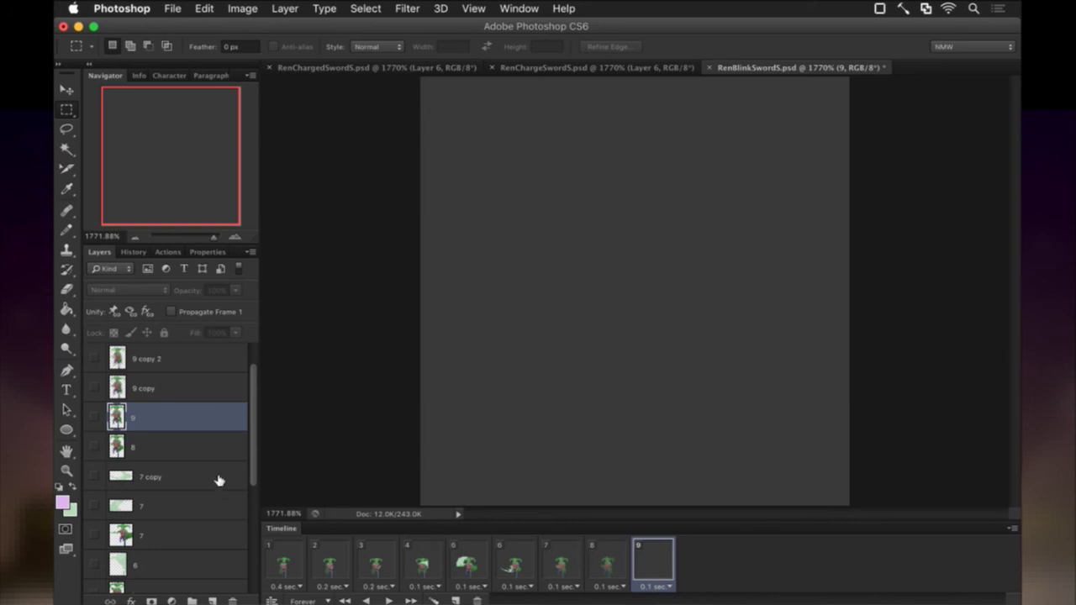
pyautogui.click(94, 416)
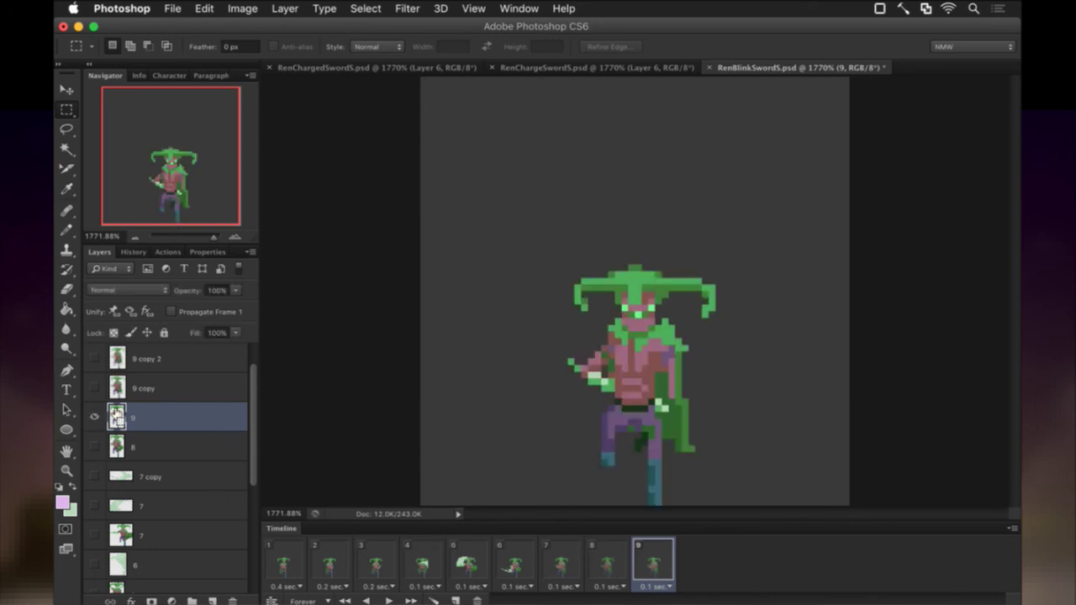
pyautogui.press('super+j')
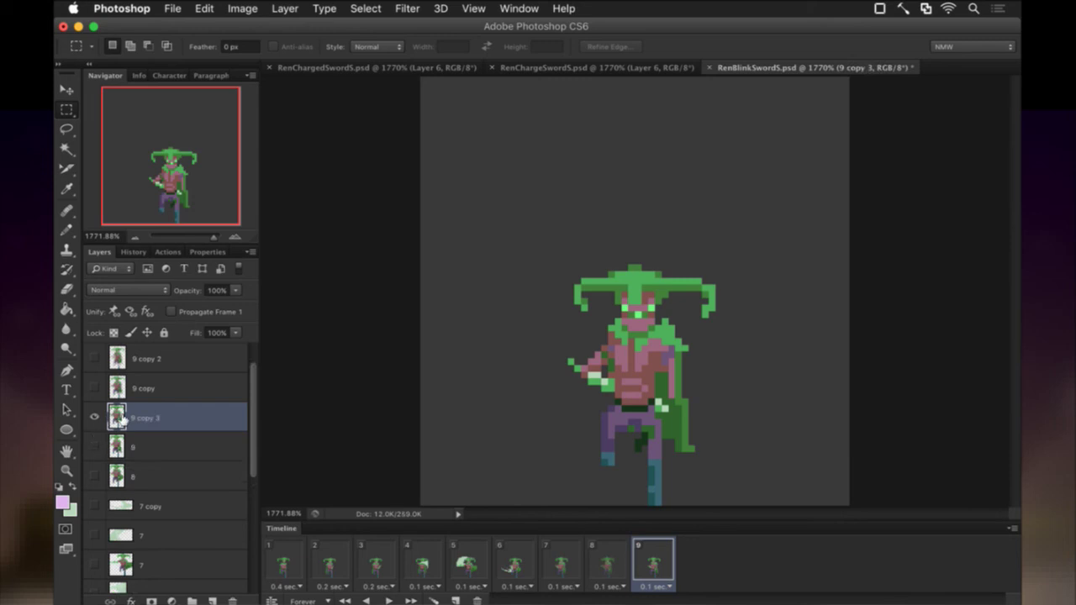
# Apply the Wave filter with 3 generators to the 9 copy 3 layer on frame 9 and set its opacity to 40%
pyautogui.click(415, 9)
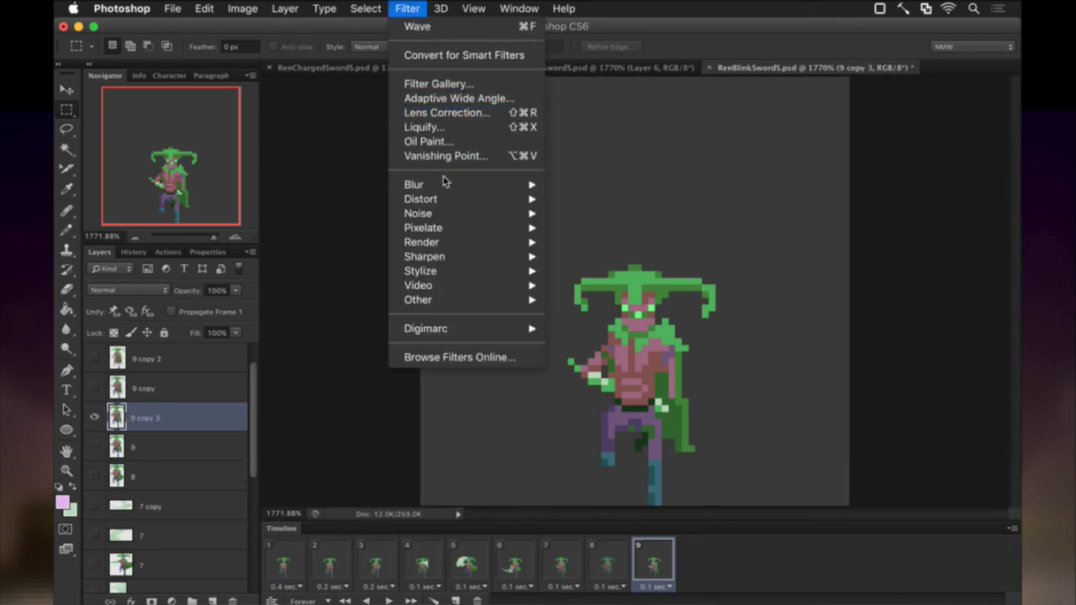
pyautogui.moveTo(480, 207)
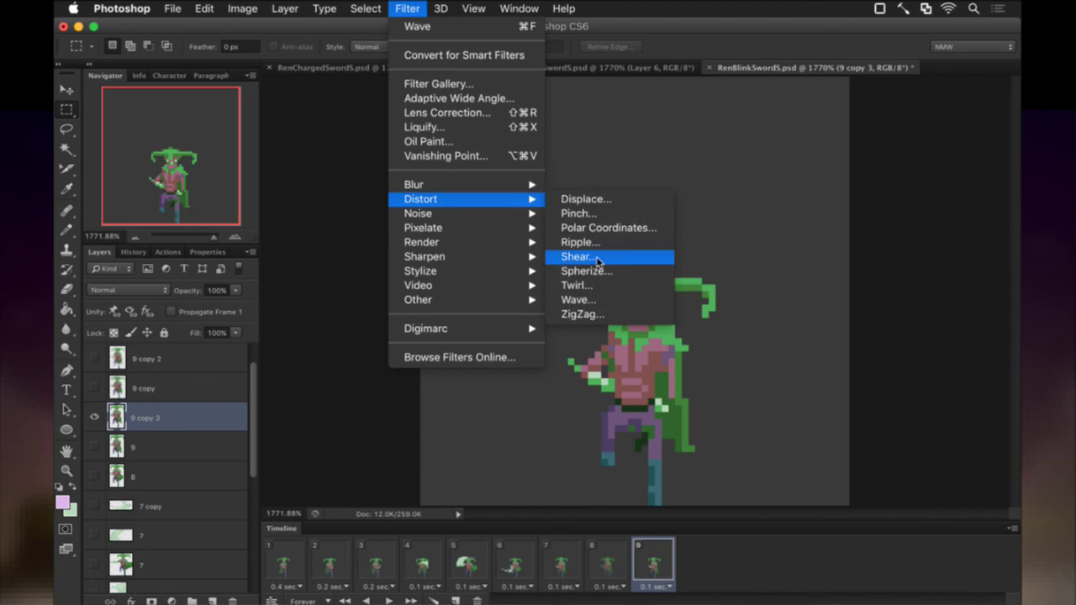
pyautogui.click(585, 292)
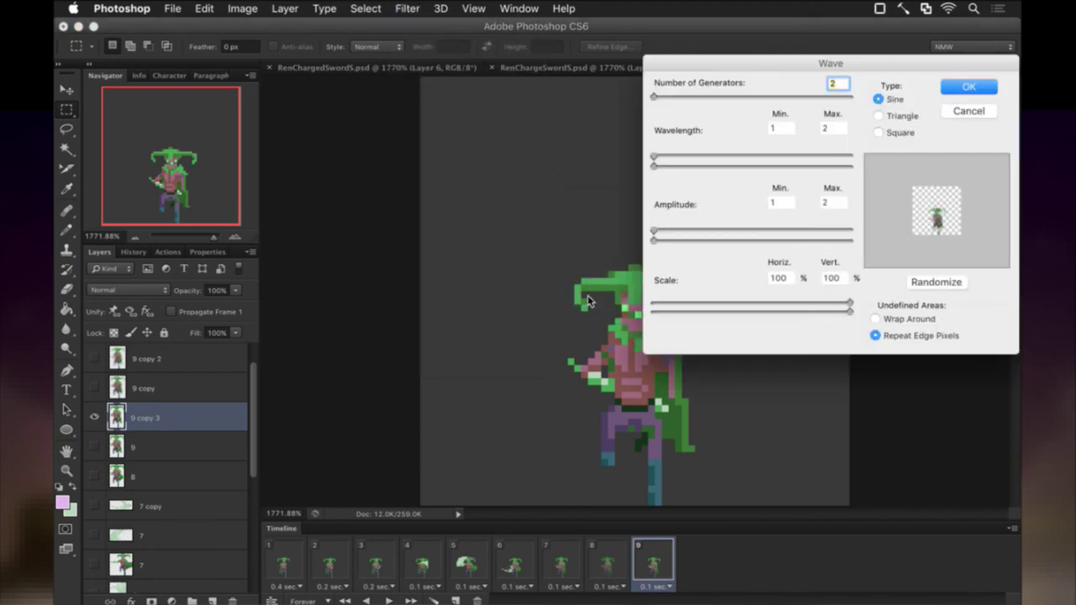
pyautogui.write('3')
pyautogui.press('Return')
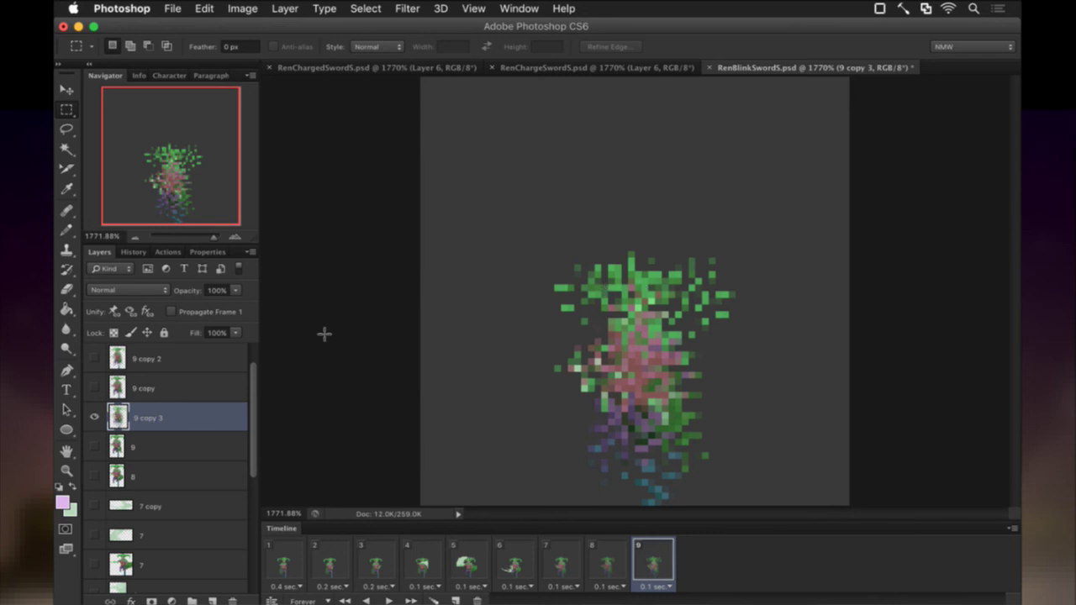
pyautogui.press('4')
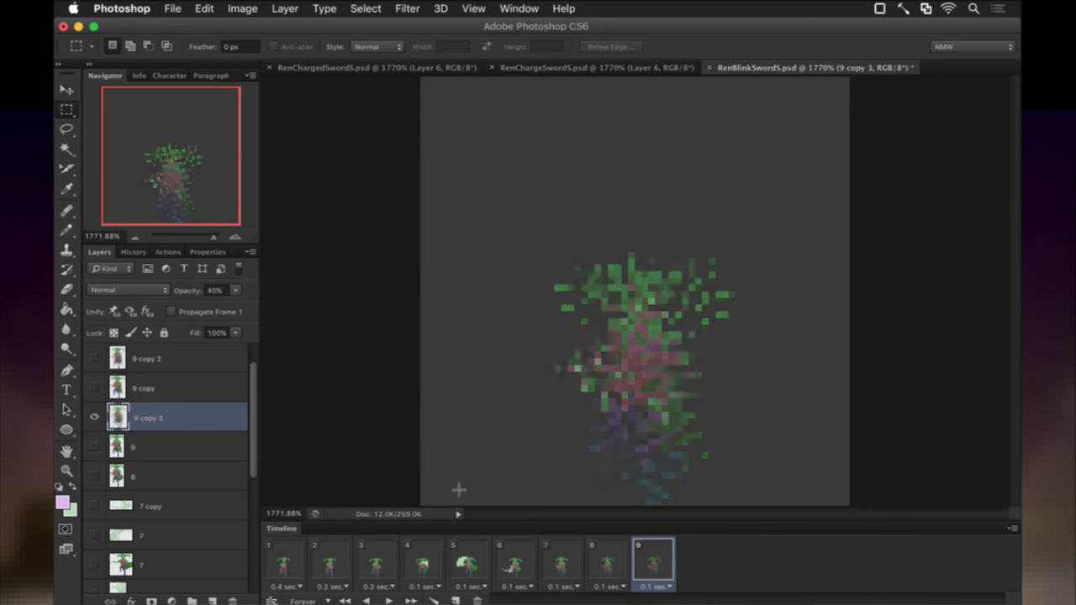
# Duplicate frame 9, hide 9 copy 3 in the new frame, and show a fresh duplicate of layer 9
pyautogui.click(454, 599)
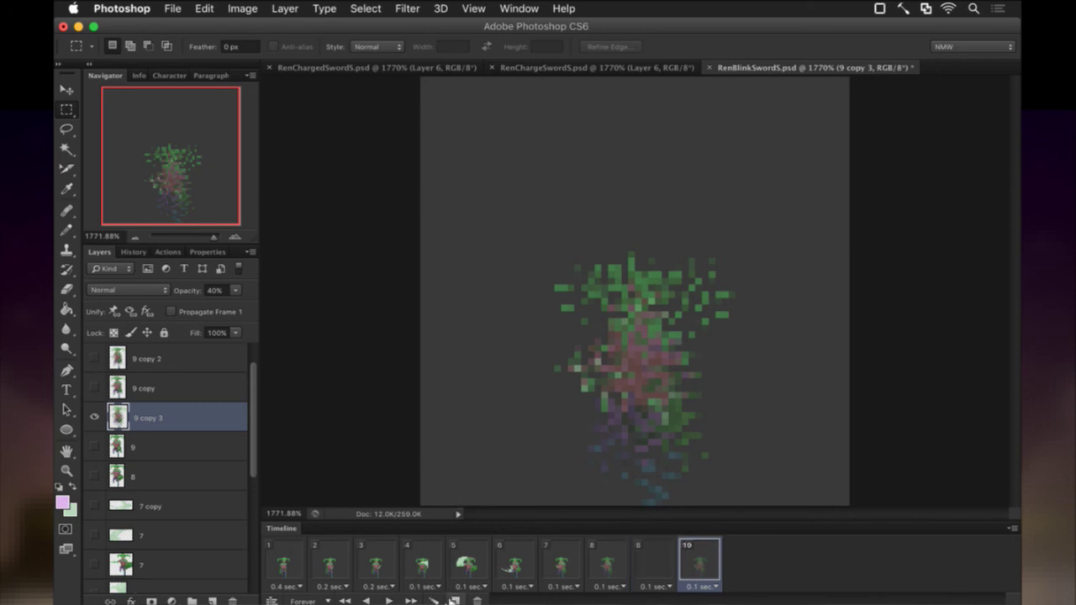
pyautogui.click(96, 416)
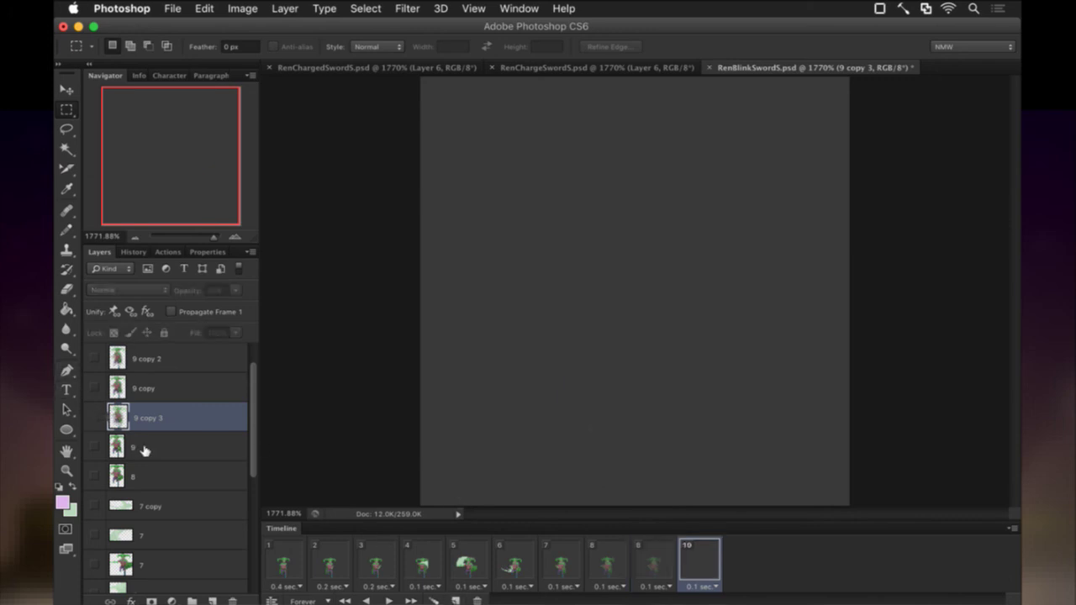
pyautogui.click(143, 450)
pyautogui.press('super+j')
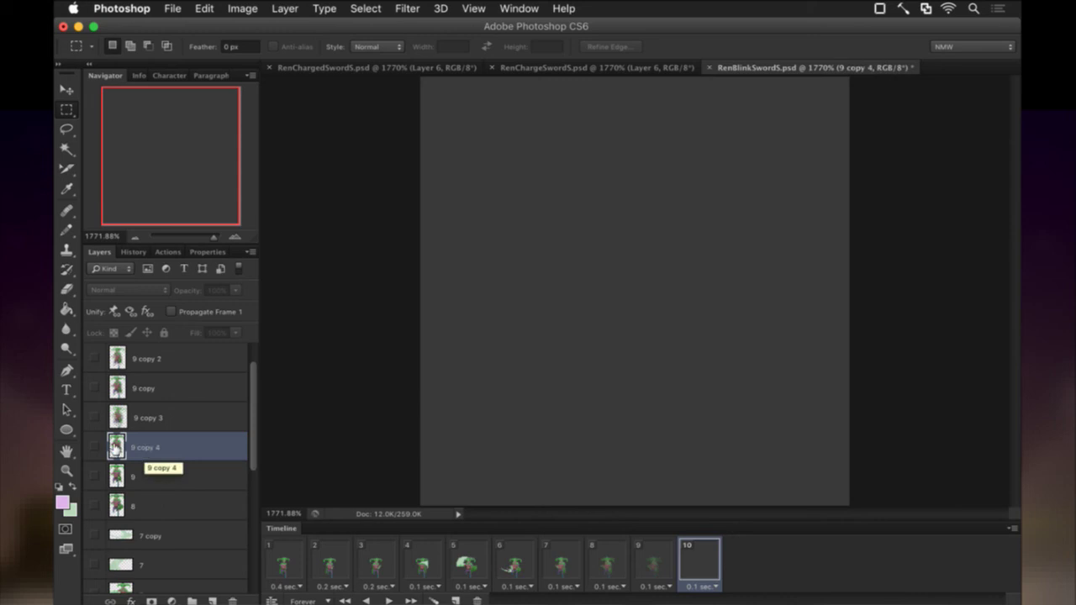
pyautogui.click(94, 447)
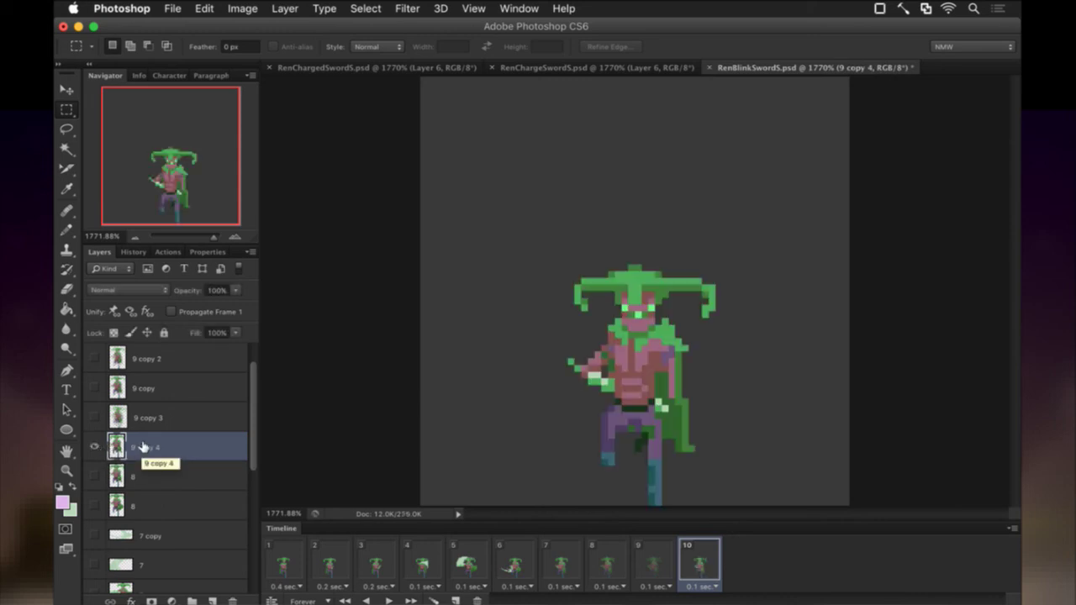
# Apply the Wave filter with 4 generators to the 9 copy 4 layer on frame 10 and lower its opacity to 10%
pyautogui.click(405, 8)
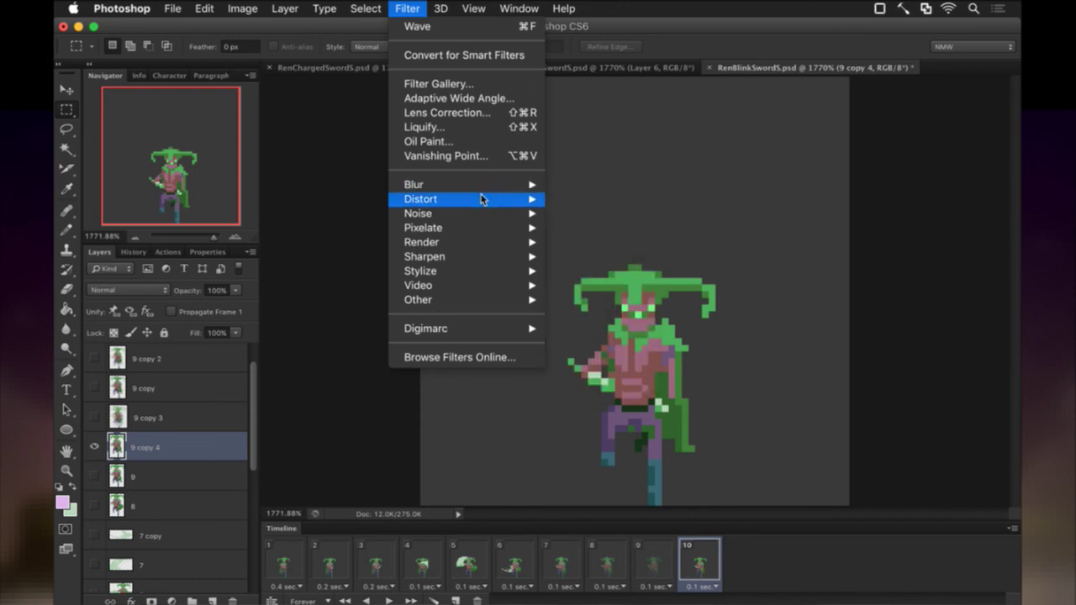
pyautogui.moveTo(491, 201)
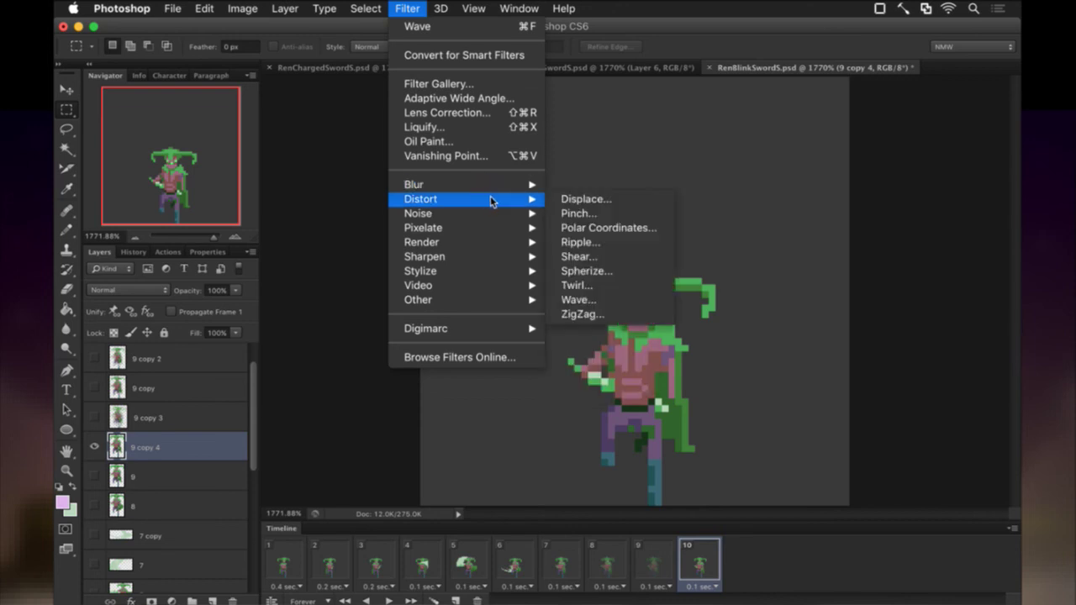
pyautogui.click(580, 299)
pyautogui.write('4')
pyautogui.press('Return')
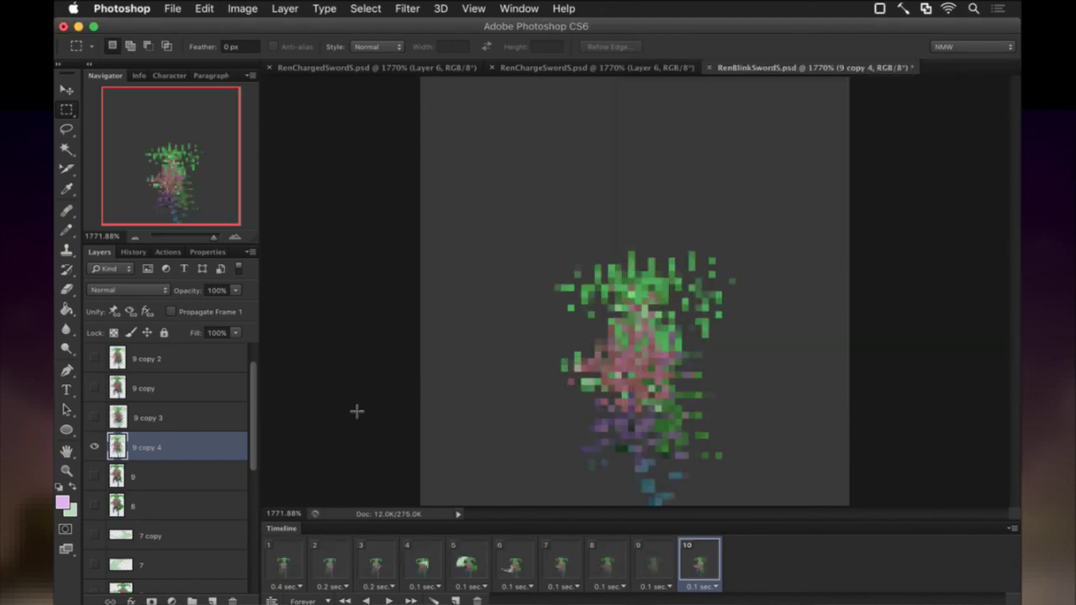
pyautogui.press('1')
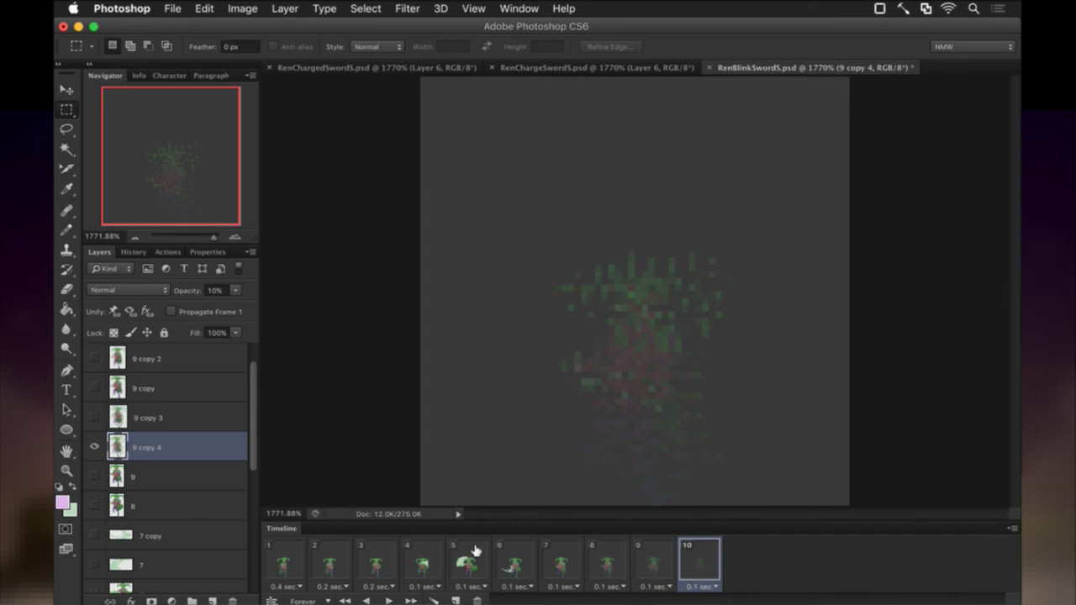
# Add an empty frame 11 after frame 10 and stack the distorted layers from 9 copy 4 down to 9 copy
pyautogui.click(454, 600)
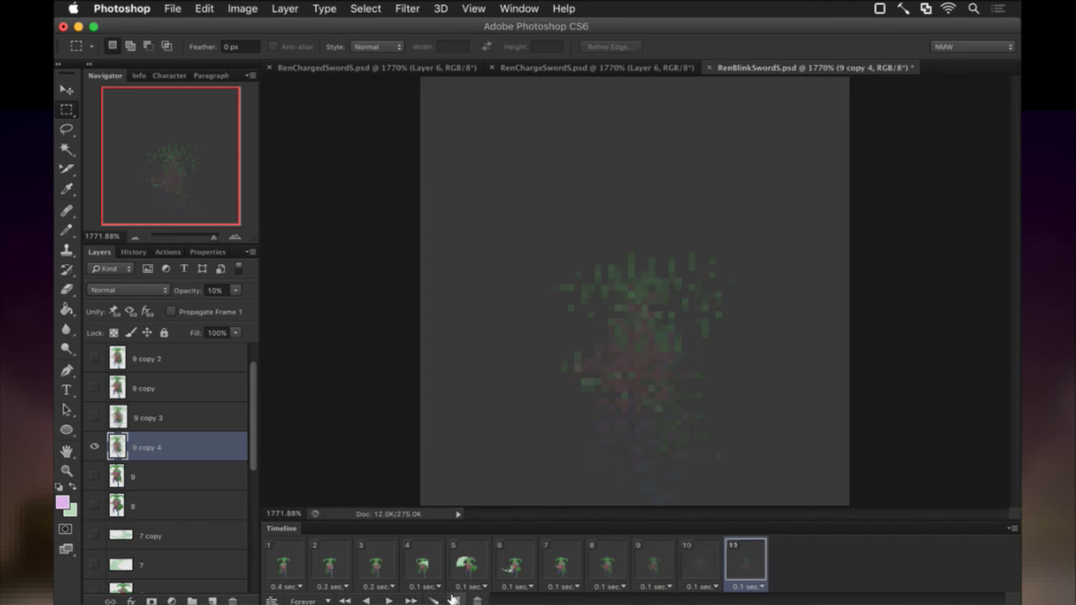
pyautogui.click(92, 447)
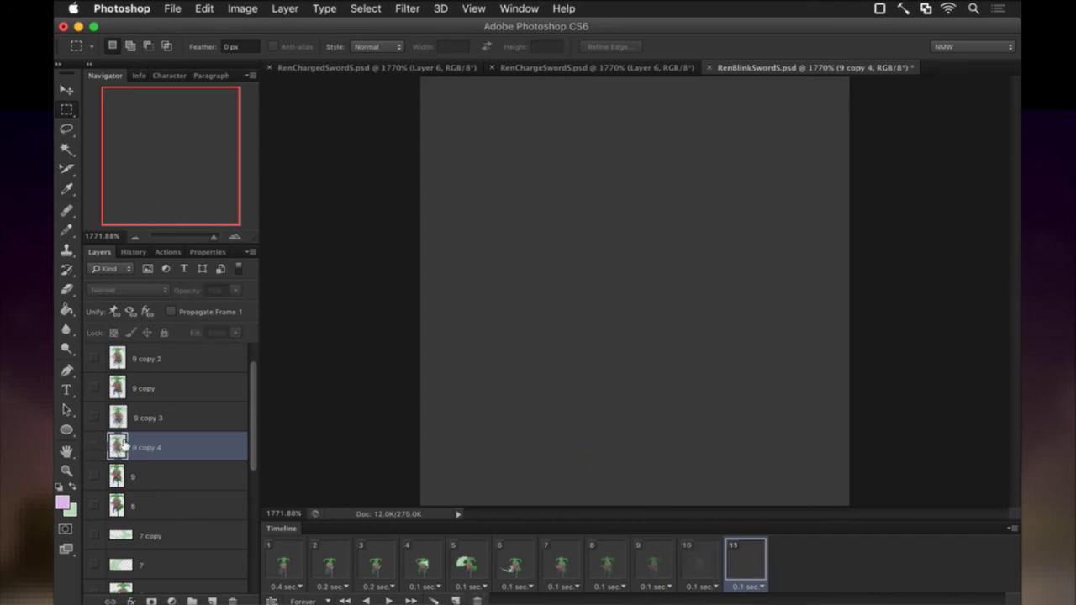
pyautogui.moveTo(124, 445); pyautogui.dragTo(145, 356)
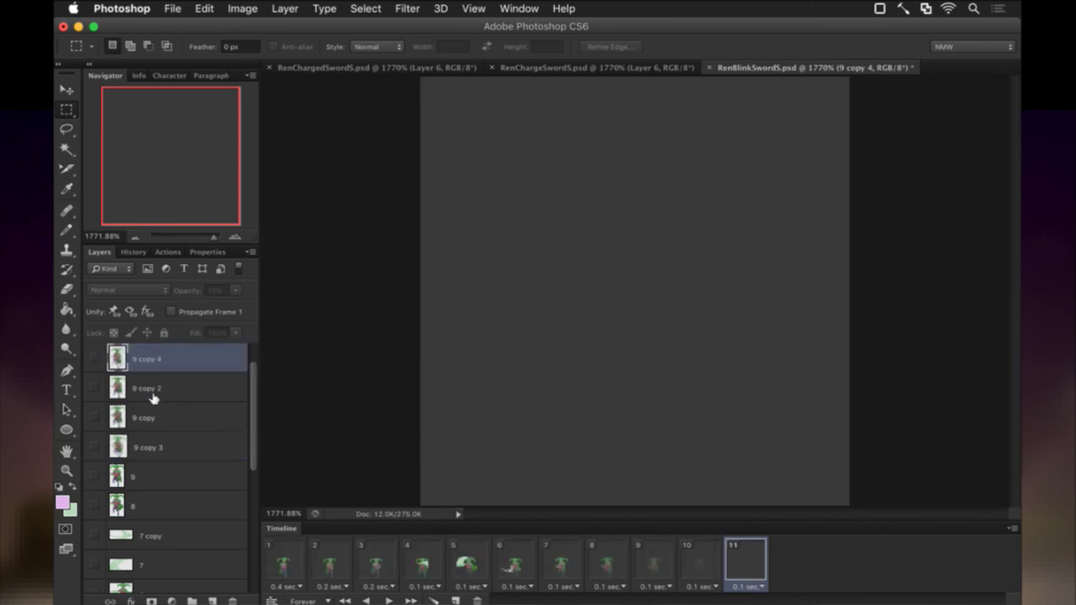
pyautogui.moveTo(148, 444); pyautogui.dragTo(168, 388)
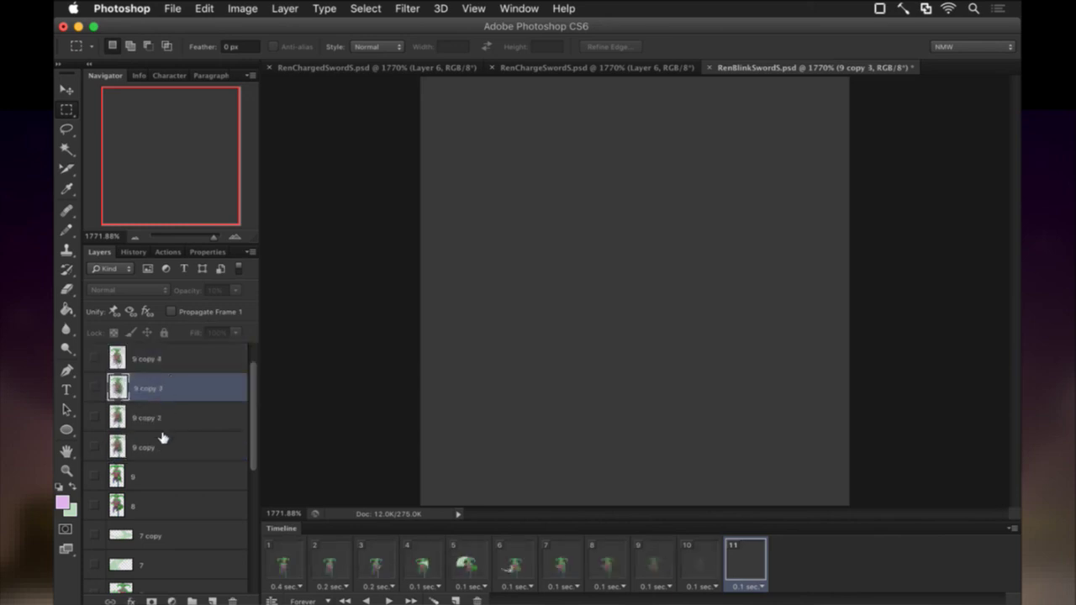
pyautogui.click(160, 446)
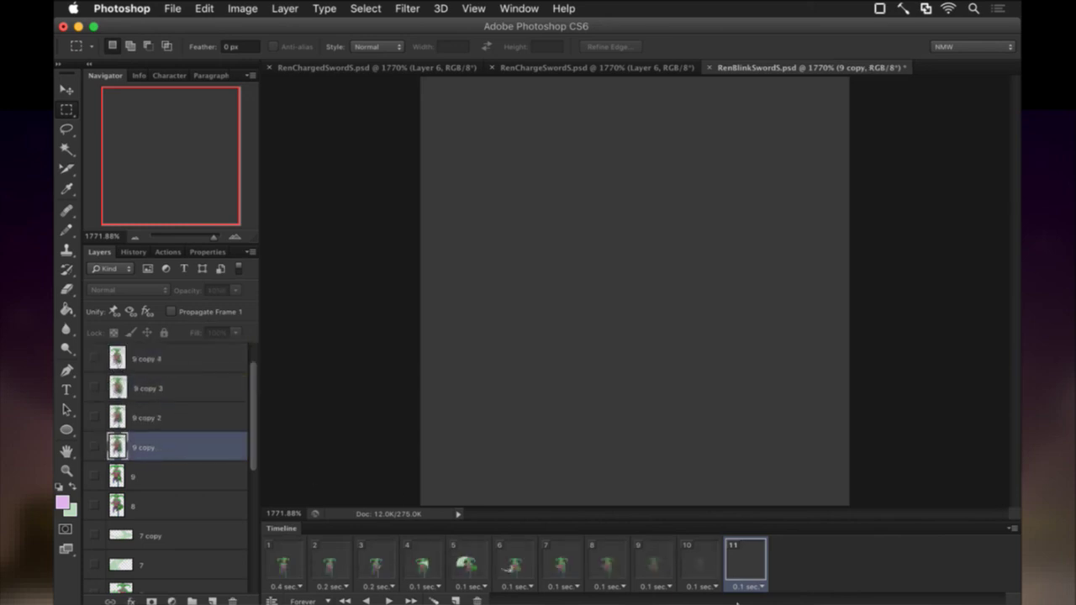
# Check the individual frames and play the blink animation from frame 1
pyautogui.click(617, 562)
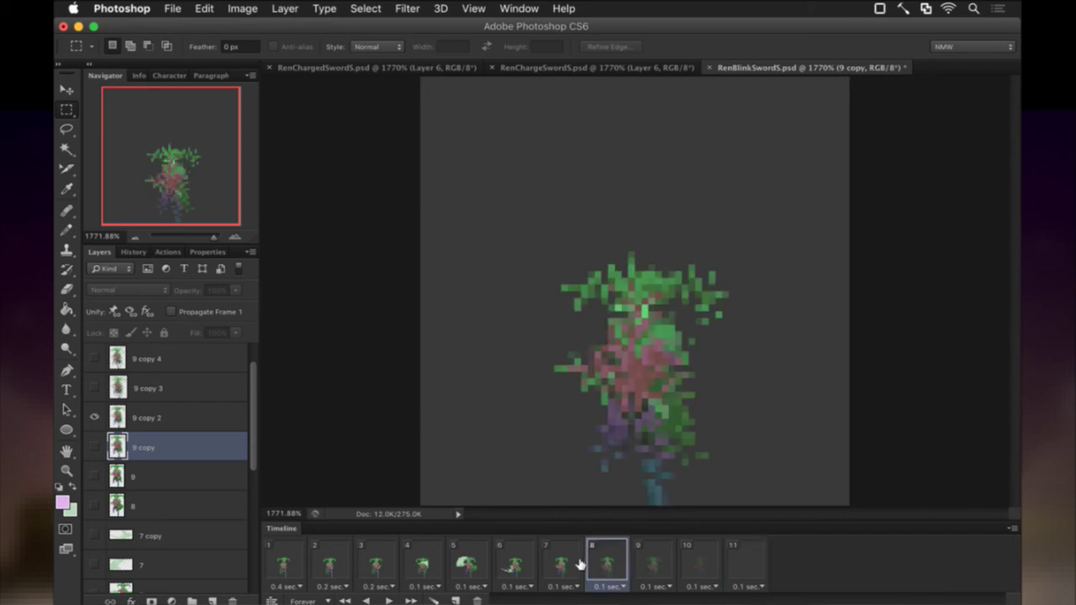
pyautogui.click(580, 563)
pyautogui.click(523, 563)
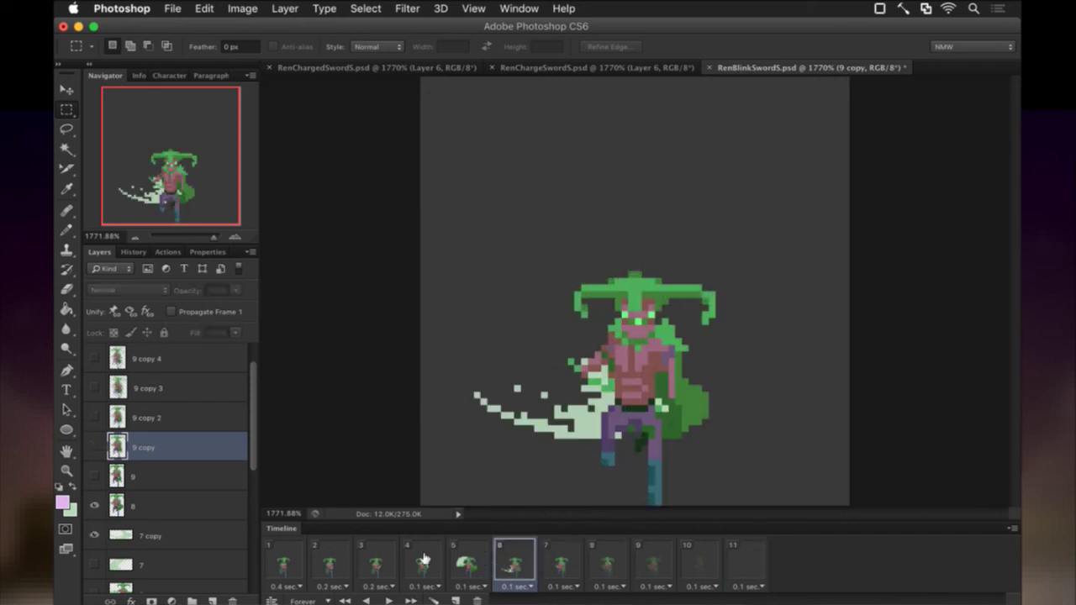
pyautogui.click(274, 562)
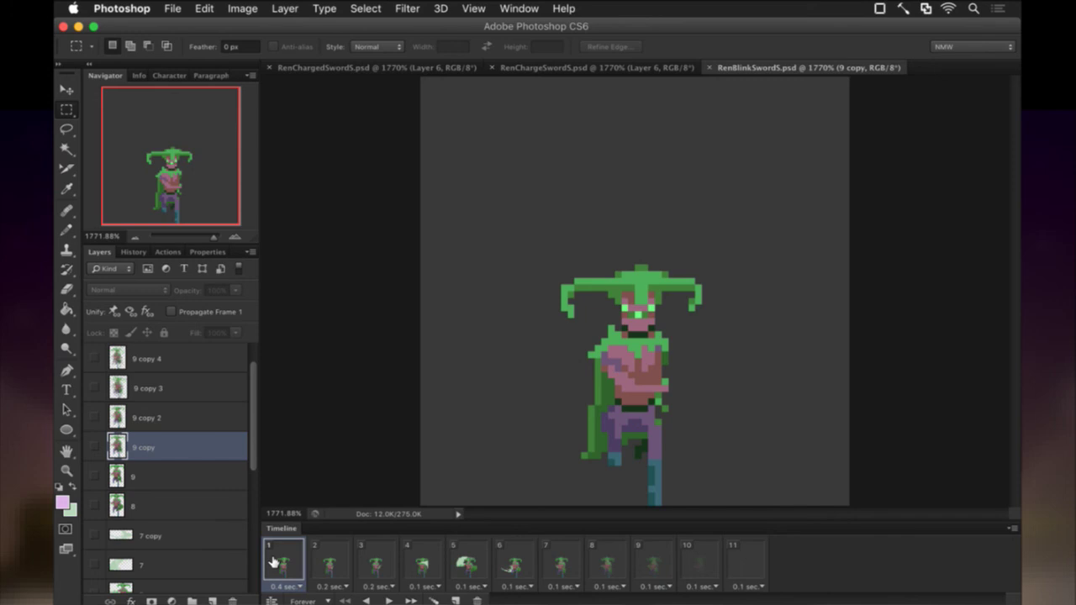
pyautogui.click(385, 595)
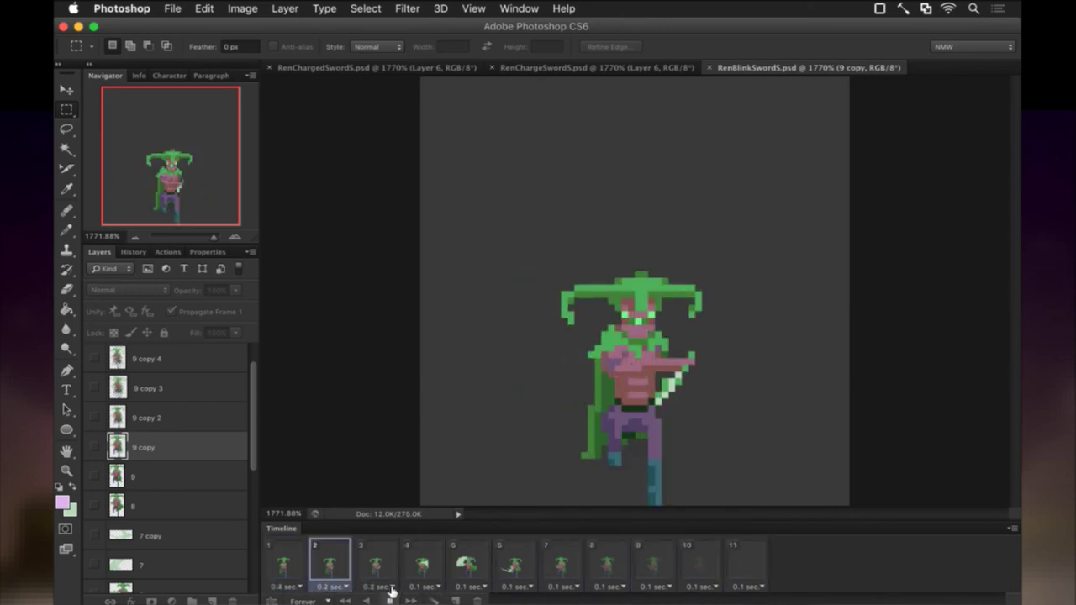
pyautogui.click(392, 597)
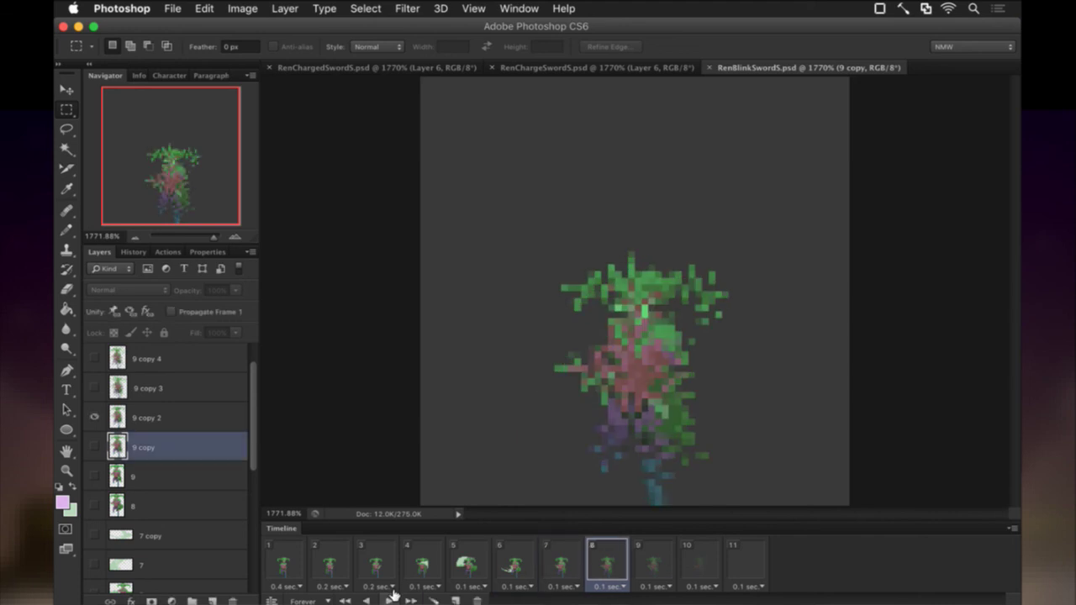
# Render all frames from frame 1 as a 64 x 64 PNG image sequence named RenBlinkSwordS.png at 10 fps
pyautogui.click(297, 545)
pyautogui.hotkey('ctrl', 's')
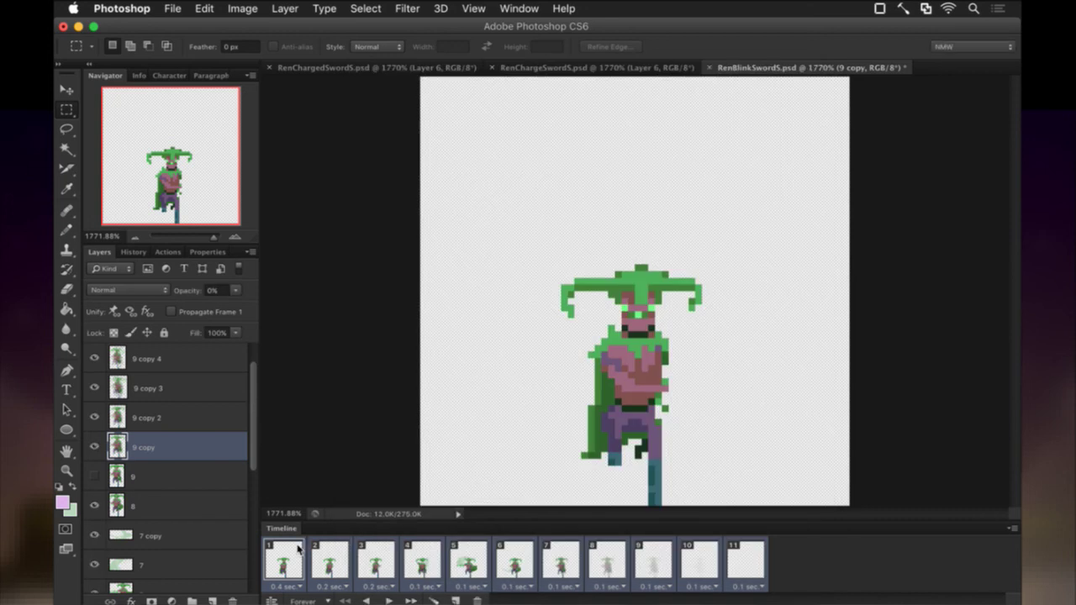
pyautogui.click(297, 545)
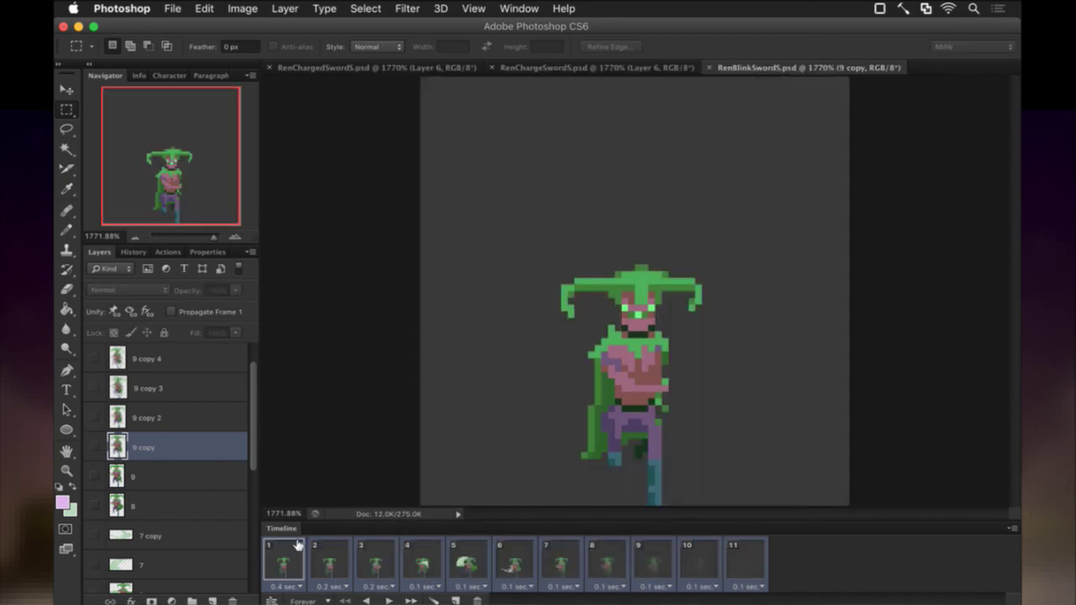
# Switch to iTerm2 and paste a copy of the three-line charge entry above the hurt entry in Ren.txt
pyautogui.press('super+Tab')
pyautogui.press('k')
pyautogui.press('k')
pyautogui.press('k')
pyautogui.press('k')
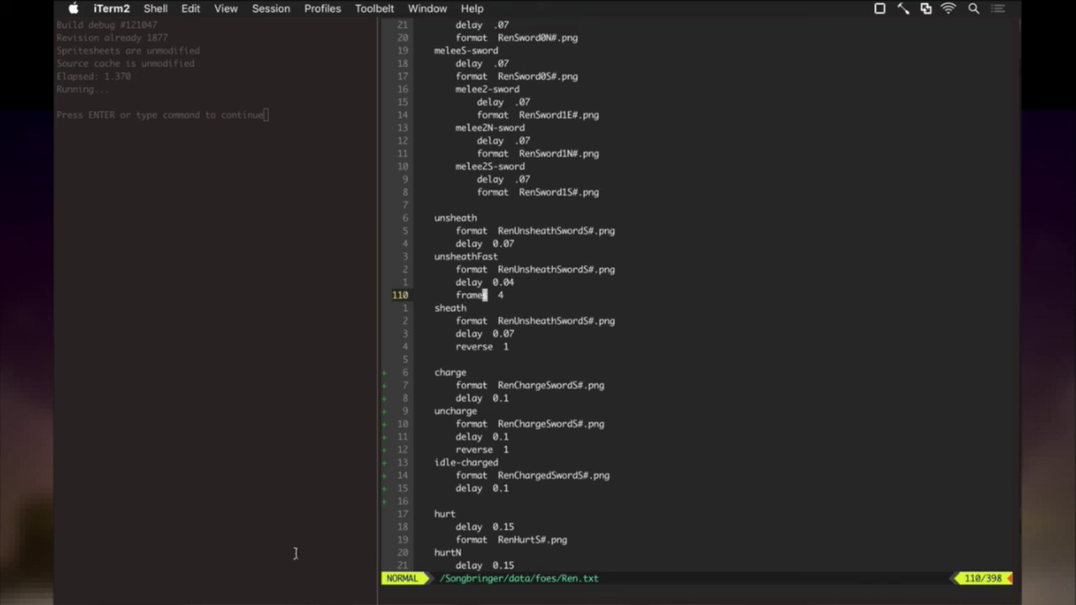
pyautogui.press('j')
pyautogui.press('j')
pyautogui.press('j')
pyautogui.press('j')
pyautogui.press('j')
pyautogui.press('j')
pyautogui.press('j')
pyautogui.press('j')
pyautogui.press('j')
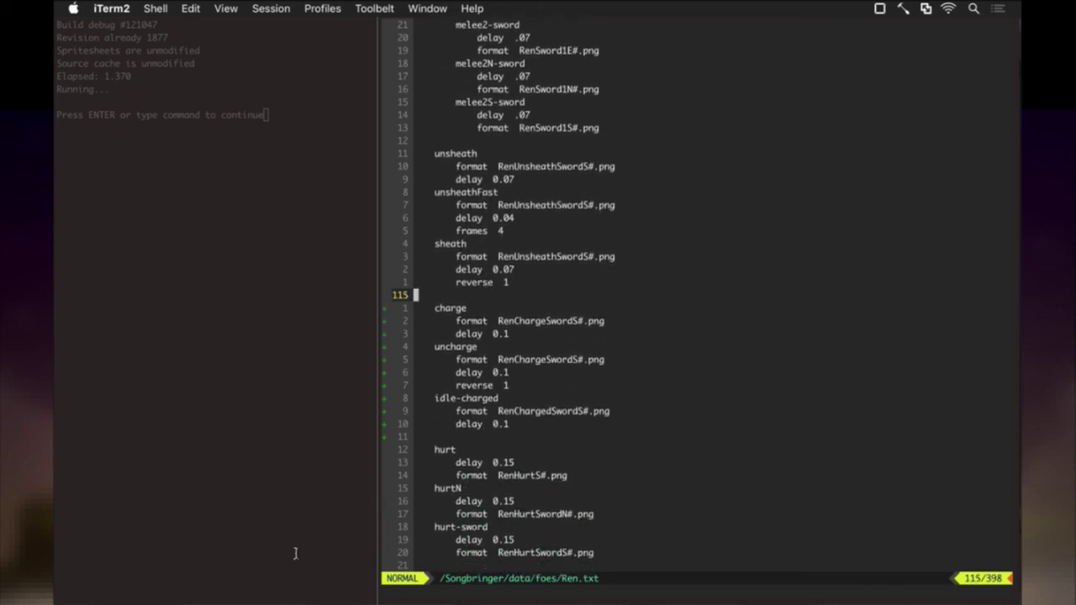
pyautogui.hotkey('shift', 'v')
pyautogui.press('j')
pyautogui.press('j')
pyautogui.press('y')
pyautogui.press('j')
pyautogui.press('j')
pyautogui.press('j')
pyautogui.press('j')
pyautogui.press('j')
pyautogui.press('j')
pyautogui.press('j')
pyautogui.press('j')
pyautogui.press('j')
pyautogui.press('j')
pyautogui.press('j')
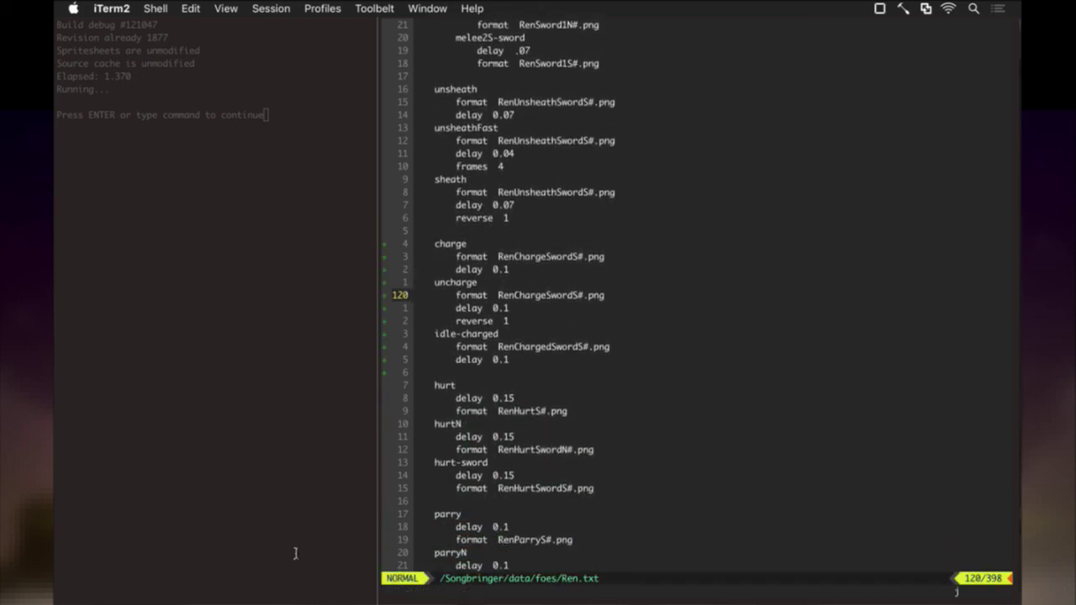
pyautogui.hotkey('shift', 'p')
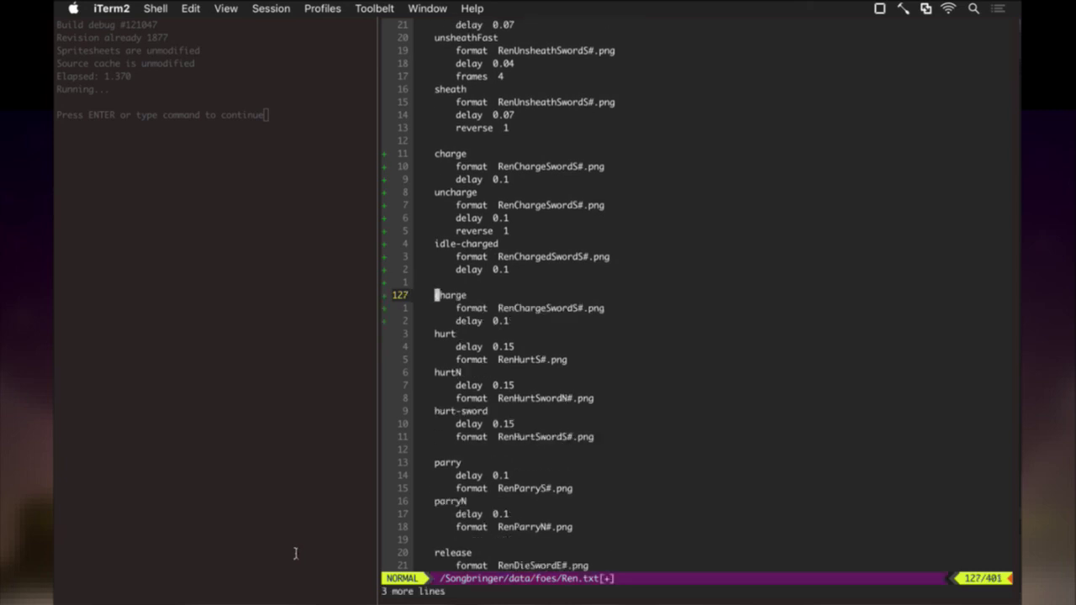
# Insert a blank line between the pasted charge entry and the hurt entry
pyautogui.press('j')
pyautogui.press('j')
pyautogui.press('j')
pyautogui.hotkey('shift', 'o')
pyautogui.press('Escape')
pyautogui.press('k')
pyautogui.press('k')
pyautogui.press('k')
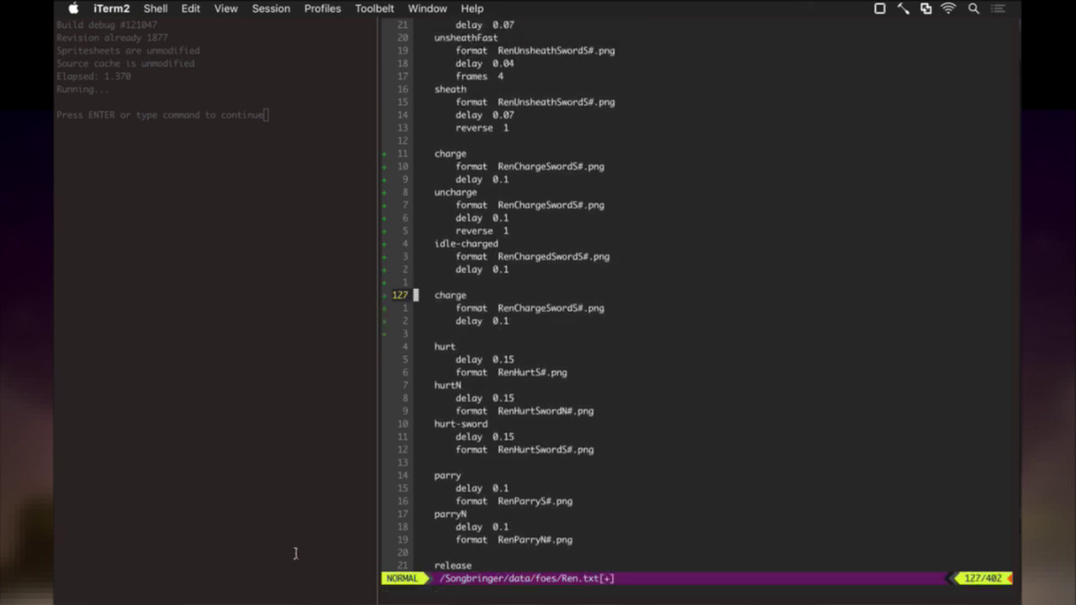
# Rename the pasted charge entry to blink
pyautogui.press('c')
pyautogui.press('w')
pyautogui.press('Escape')
# Change the blink entry's format to RenBlinkSwordS#.png
pyautogui.press('j')
pyautogui.press('l')
pyautogui.press('l')
pyautogui.press('l')
pyautogui.press('l')
pyautogui.press('l')
pyautogui.press('l')
pyautogui.press('l')
pyautogui.press('l')
pyautogui.press('l')
pyautogui.press('l')
pyautogui.press('l')
pyautogui.write('tS')
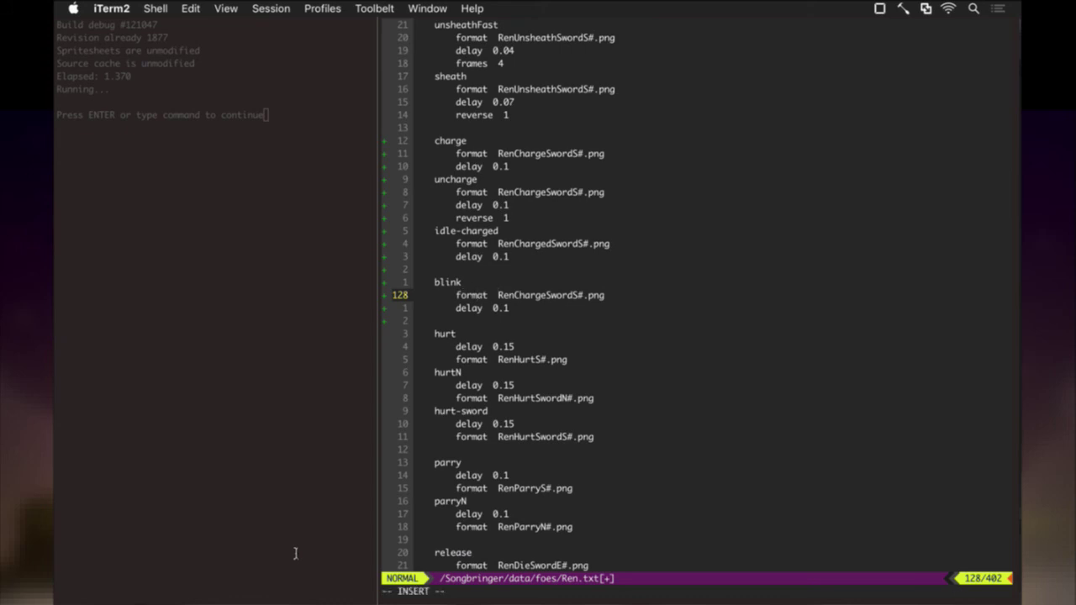
pyautogui.write('Blink')
pyautogui.press('Escape')
pyautogui.press('j')
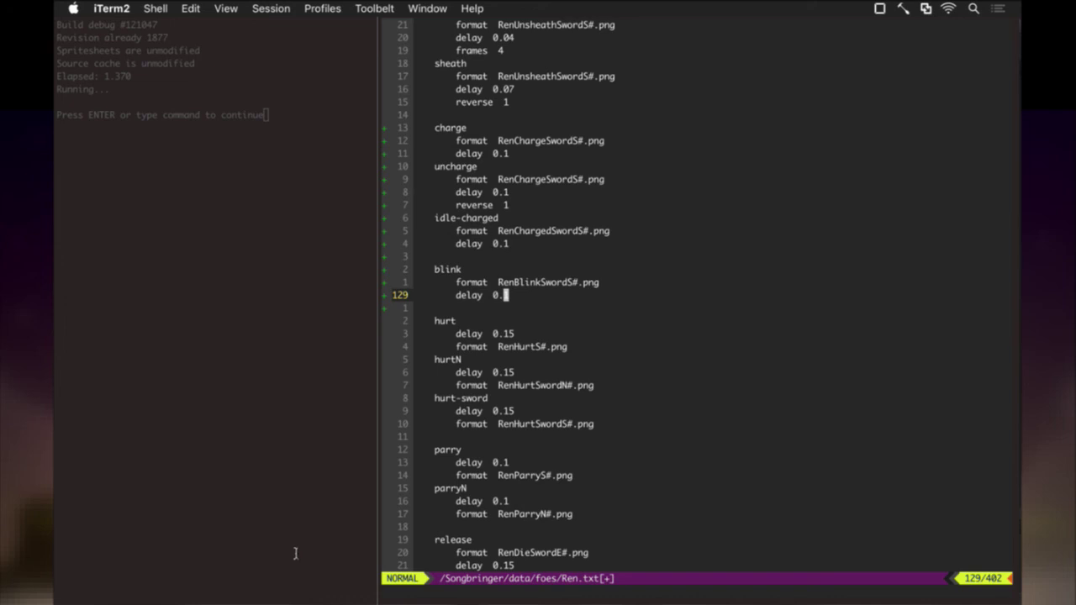
# Try an edit near the idle-charged entry, and undo it together with the blink entry's format change
pyautogui.press('k')
pyautogui.press('k')
pyautogui.press('k')
pyautogui.press('k')
pyautogui.press('k')
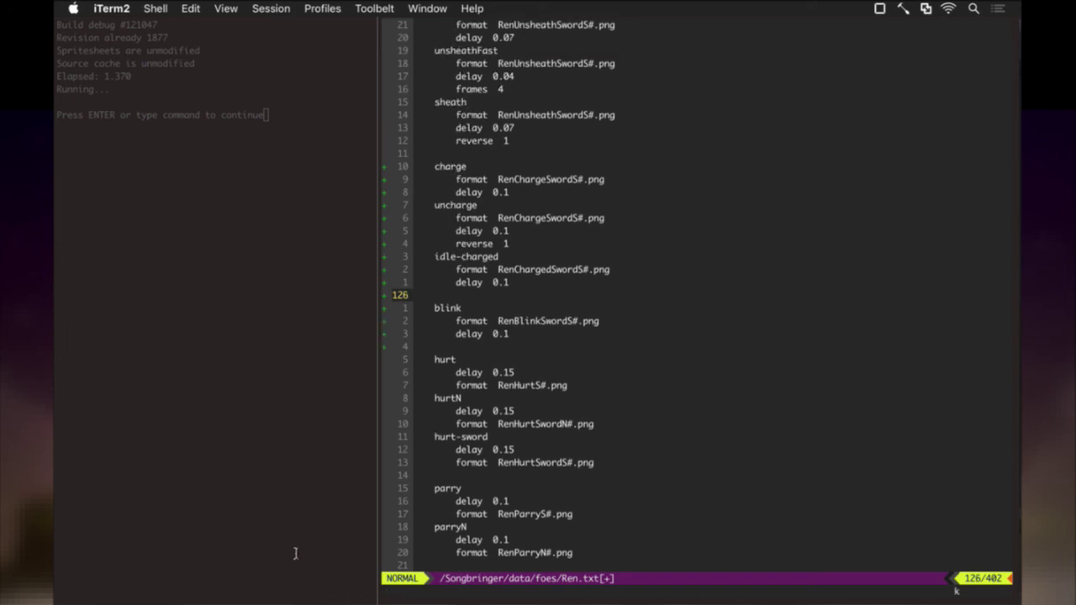
pyautogui.press('j')
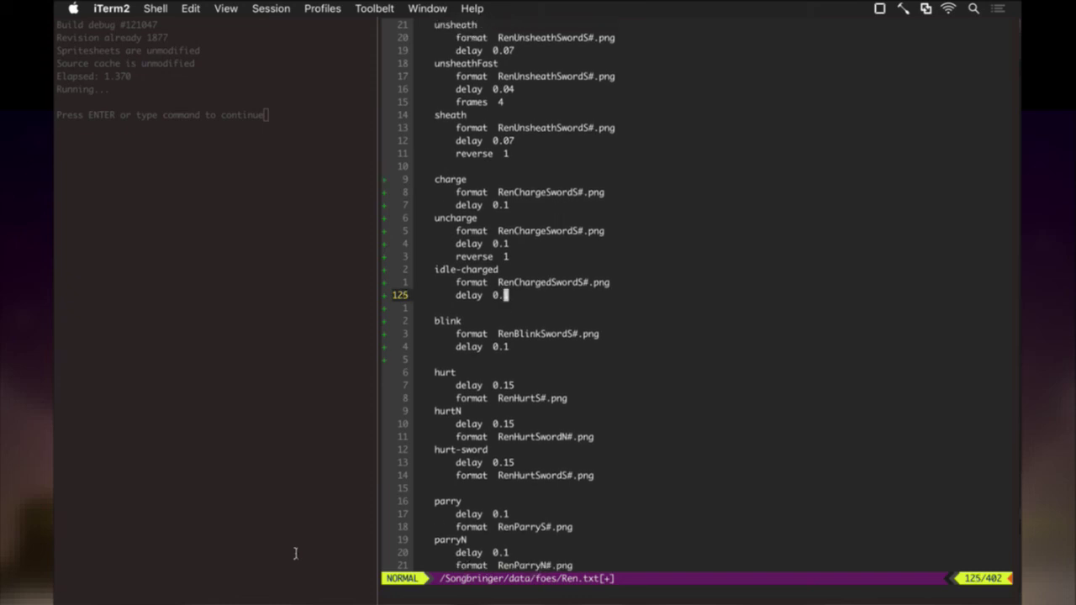
pyautogui.press('s')
pyautogui.press('Escape')
pyautogui.press('u')
pyautogui.press('u')
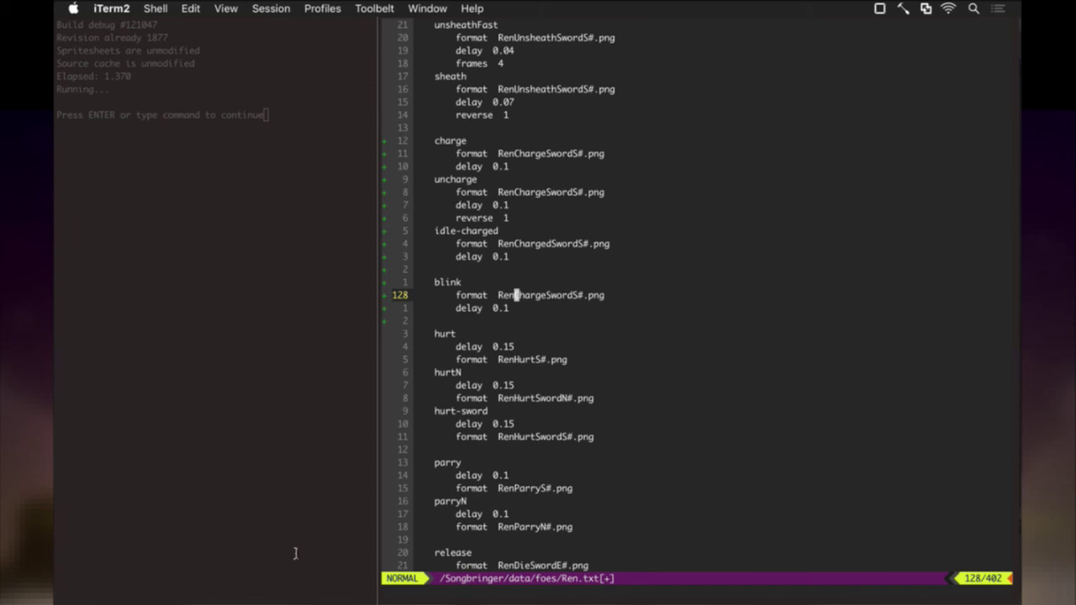
# Restore the blink entry's RenBlinkSwordS#.png format and set its delay to 0.05
pyautogui.hotkey('ctrl', 'r')
pyautogui.press('j')
pyautogui.press('s')
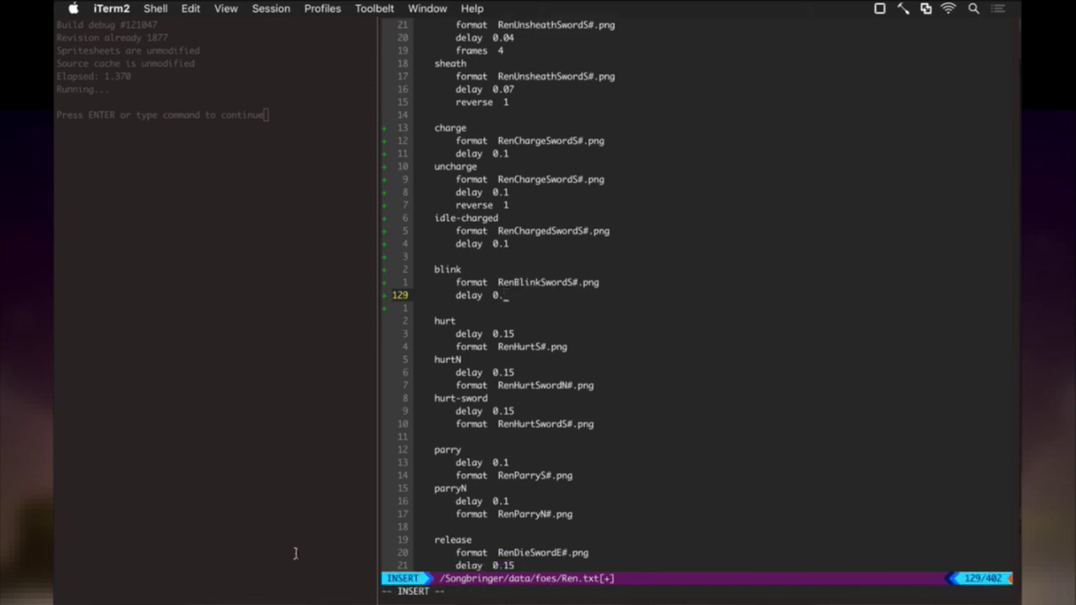
pyautogui.press('Escape')
# Duplicate the three-line blink entry directly below itself
pyautogui.press('k')
pyautogui.press('k')
pyautogui.hotkey('shift', 'v')
pyautogui.press('j')
pyautogui.press('j')
pyautogui.press('y')
pyautogui.press('j')
pyautogui.press('j')
pyautogui.press('p')
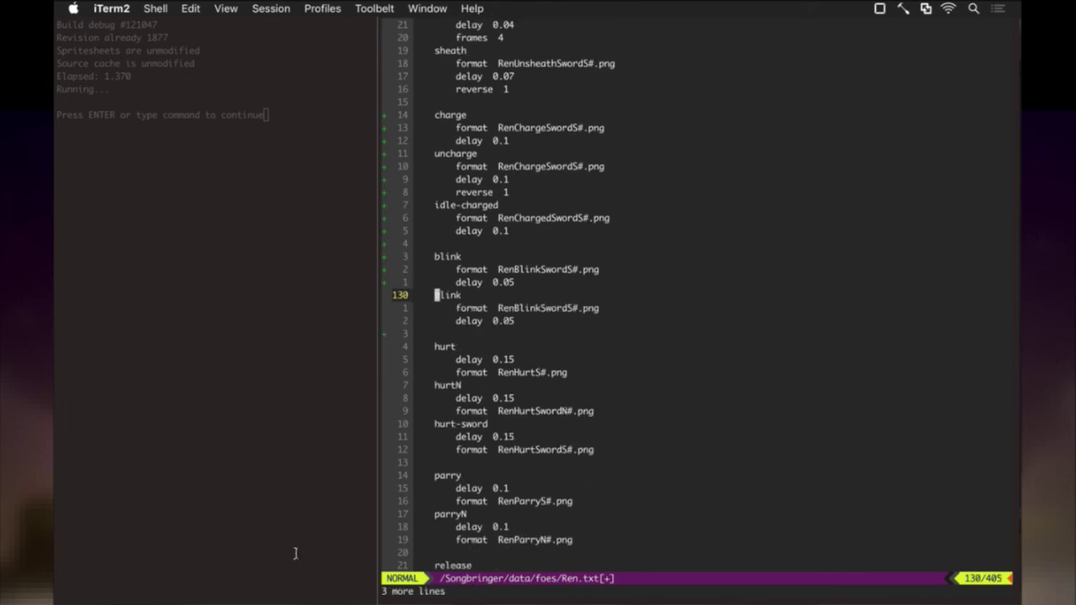
# Set the first blink entry's delay to 0.04
pyautogui.press('k')
pyautogui.press('k')
pyautogui.press('k')
pyautogui.press('k')
pyautogui.press('k')
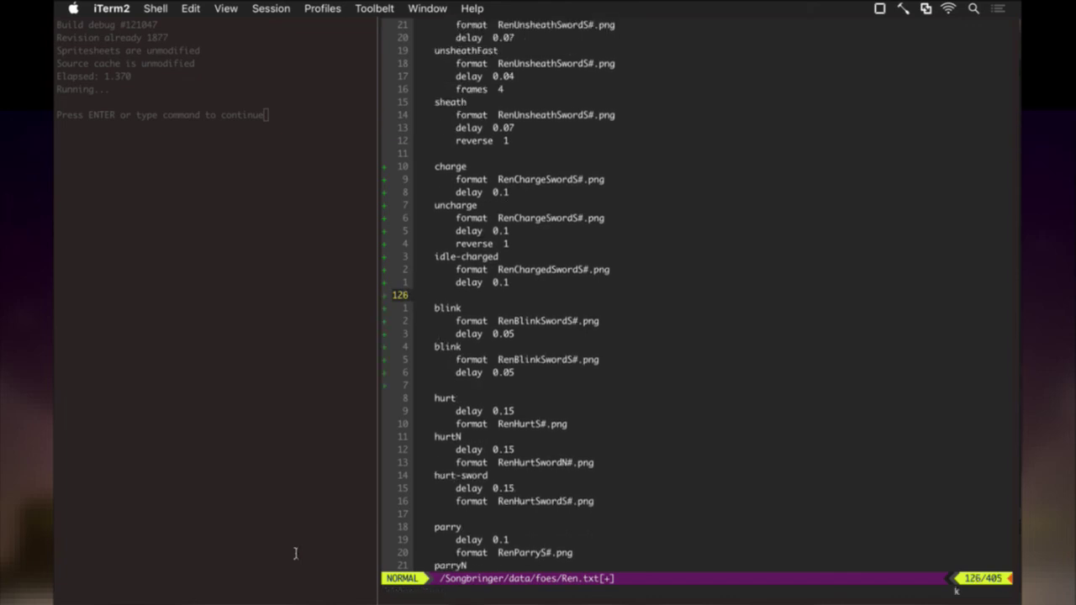
pyautogui.press('j')
pyautogui.press('j')
pyautogui.press('j')
pyautogui.press('j')
pyautogui.press('A')
pyautogui.press('BackSpace')
pyautogui.write('4')
pyautogui.press('Escape')
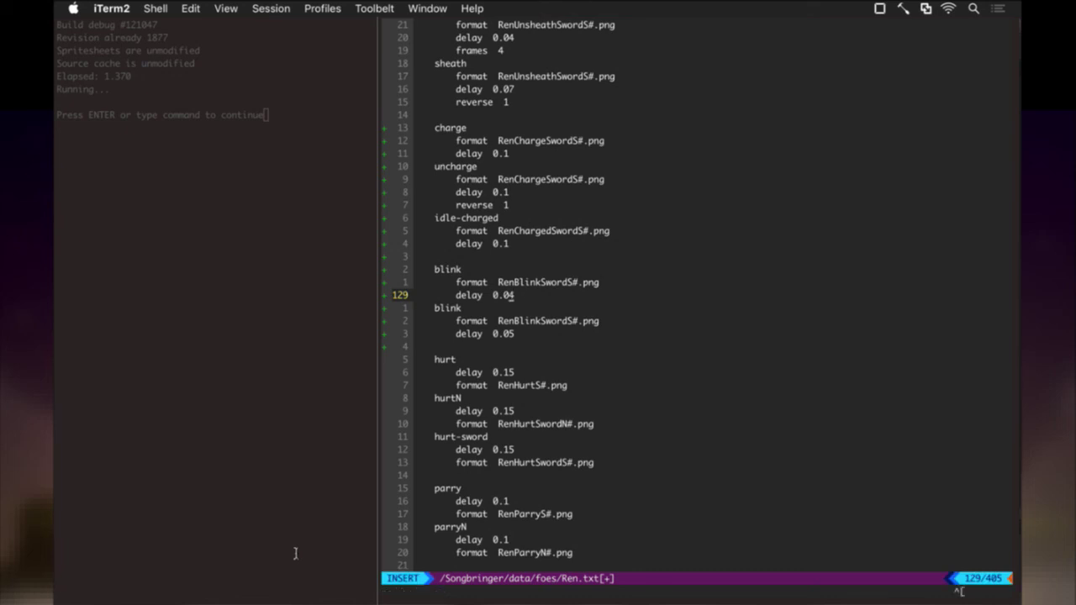
# Set the duplicated blink entry's delay to 0.04 and rename that entry to unblink
pyautogui.press('j')
pyautogui.press('j')
pyautogui.press('j')
pyautogui.press('.')
pyautogui.press('k')
pyautogui.press('k')
pyautogui.press('h')
pyautogui.press('h')
pyautogui.press('h')
pyautogui.press('h')
pyautogui.write('iun')
pyautogui.press('Escape')
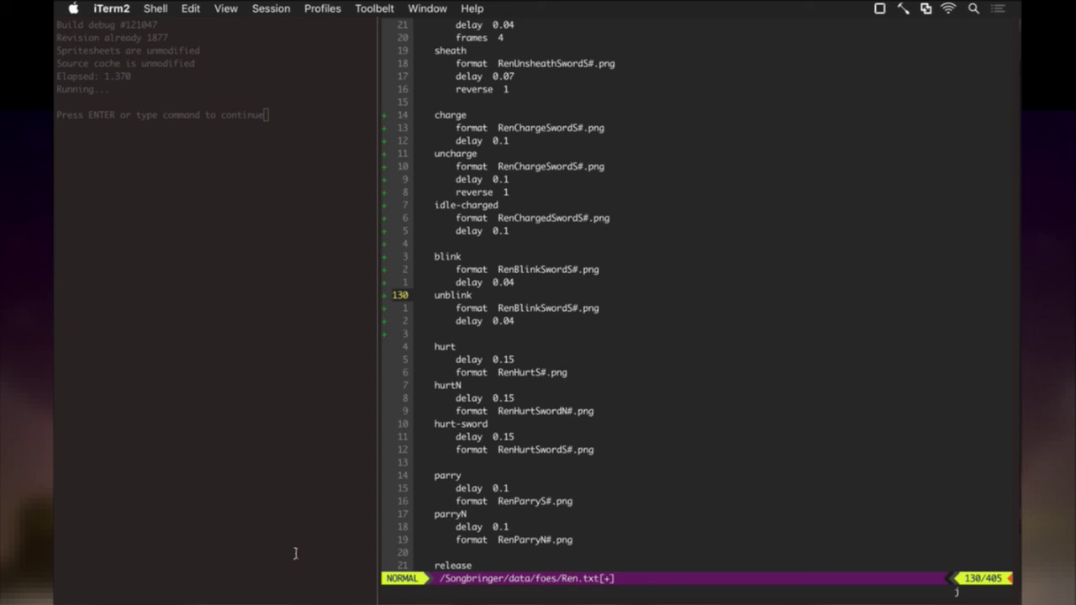
pyautogui.press('j')
pyautogui.press('w')
pyautogui.press('w')
pyautogui.press('l')
pyautogui.press('l')
pyautogui.press('l')
pyautogui.write('iU')
pyautogui.press('BackSpace')
pyautogui.press('Escape')
# Add a reverse 1 line below the delay in the unblink entry
pyautogui.press('j')
pyautogui.press('j')
pyautogui.press('d')
pyautogui.press('d')
pyautogui.press('O')
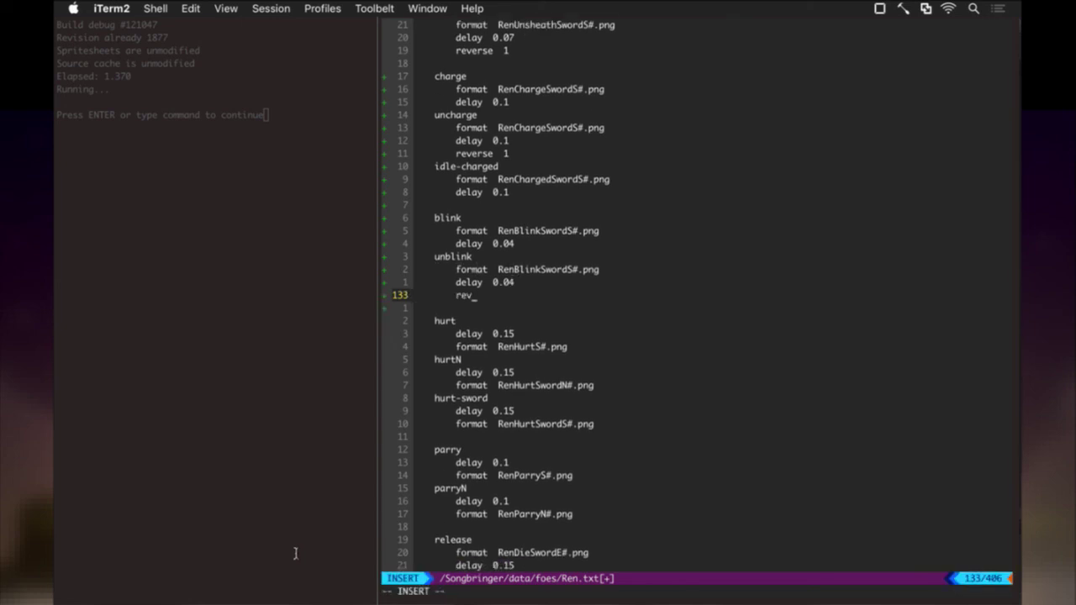
pyautogui.press('Escape')
# Save Ren.txt and rebuild the game
pyautogui.write(':w')
pyautogui.press('Return')
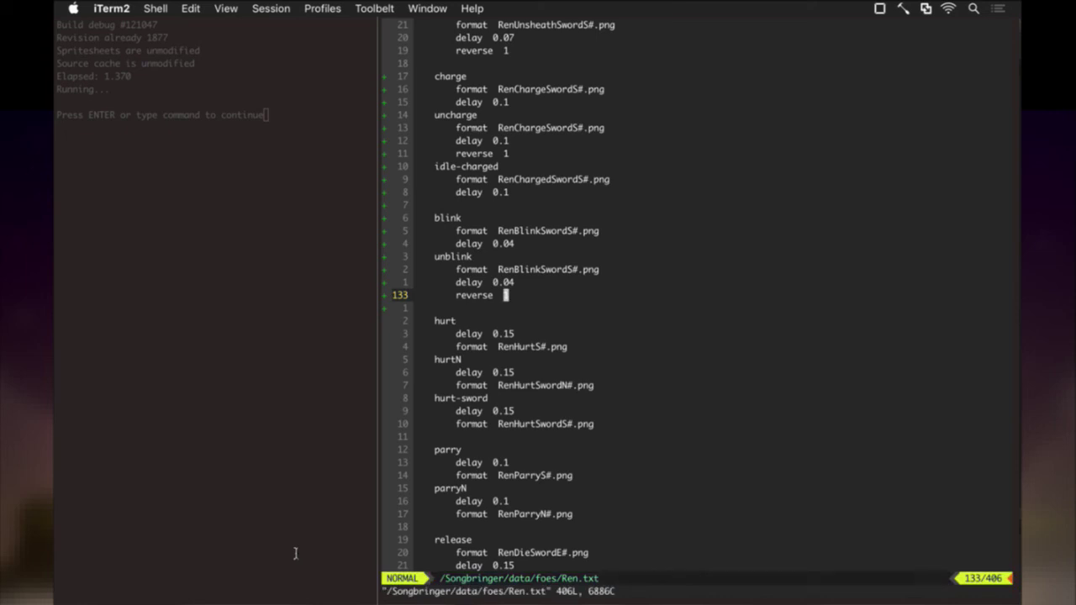
pyautogui.write(':up')
pyautogui.press('Return')
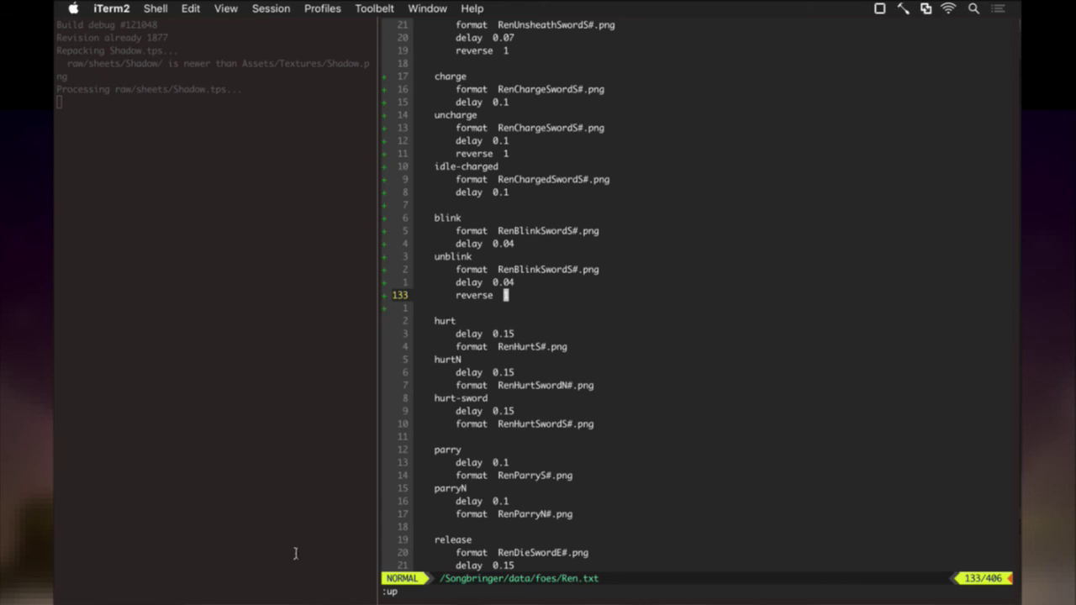
# Find the warpA sequence and change its animate line from sheath to blink
pyautogui.write('/warpA')
pyautogui.press('Return')
pyautogui.press('j')
pyautogui.press('j')
pyautogui.press('j')
pyautogui.press('j')
pyautogui.press('j')
pyautogui.press('j')
pyautogui.press('j')
pyautogui.press('j')
pyautogui.press('j')
pyautogui.press('j')
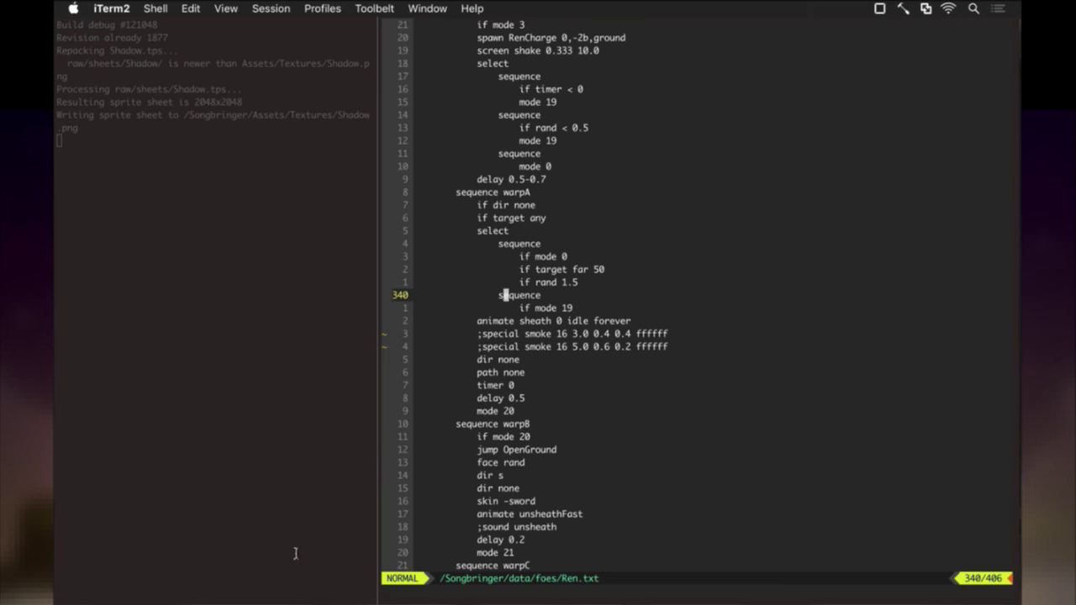
pyautogui.write('dwiblink_')
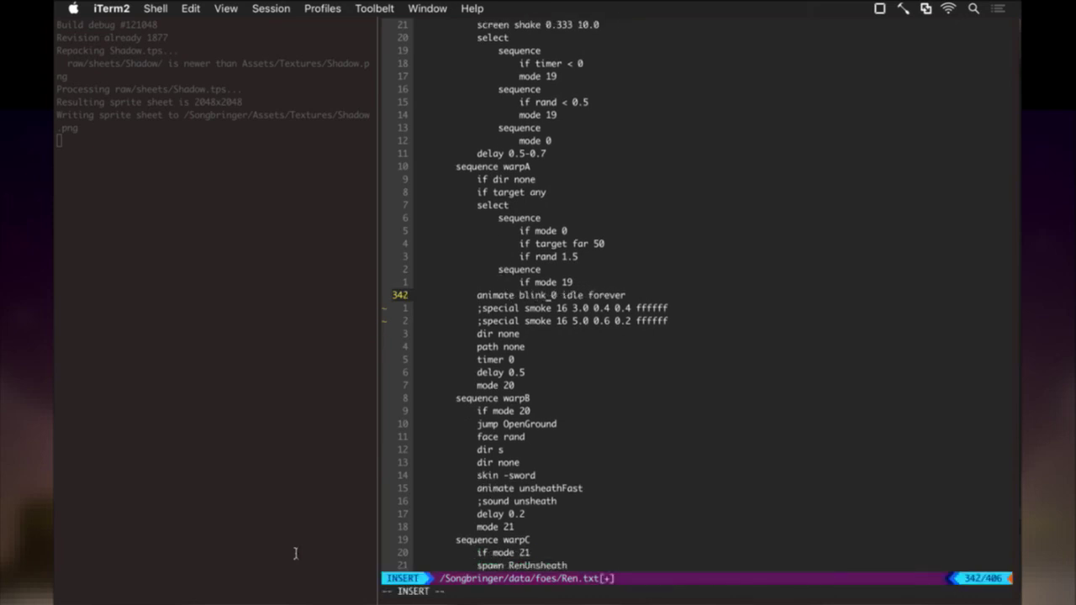
pyautogui.press('Escape')
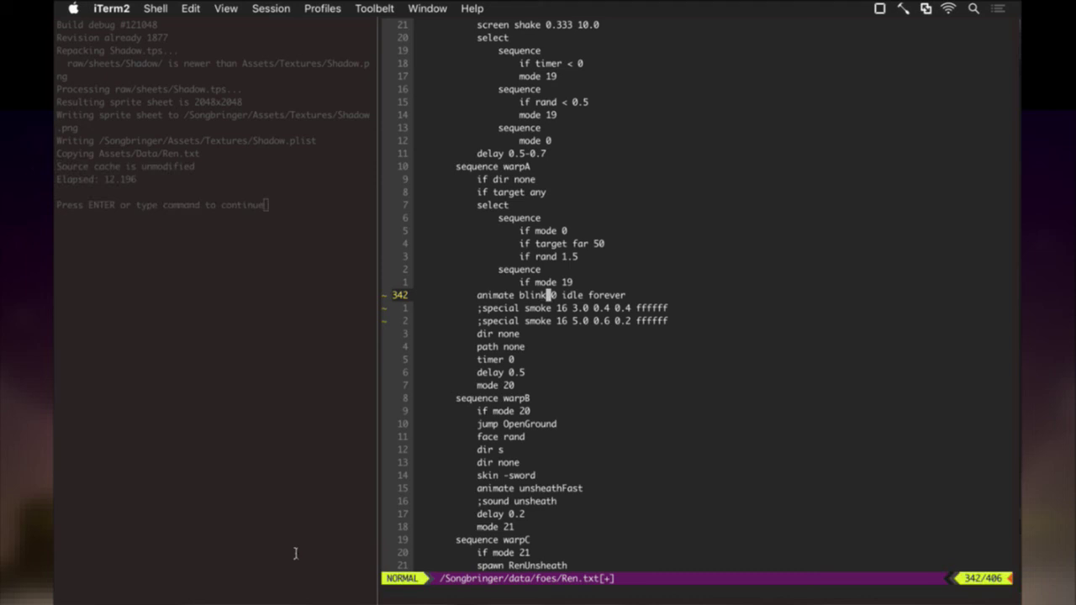
# Change the animation in the warpB sequence from unsheathFast to unblink
pyautogui.press('j')
pyautogui.press('j')
pyautogui.press('j')
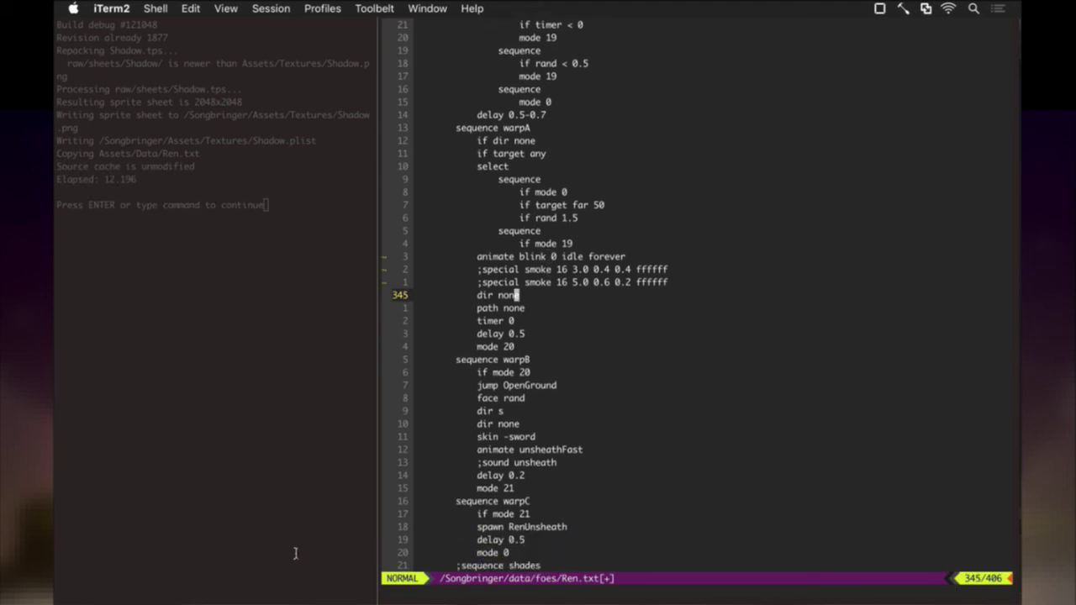
pyautogui.press('j')
pyautogui.press('j')
pyautogui.press('j')
pyautogui.press('j')
pyautogui.press('j')
pyautogui.press('j')
pyautogui.press('j')
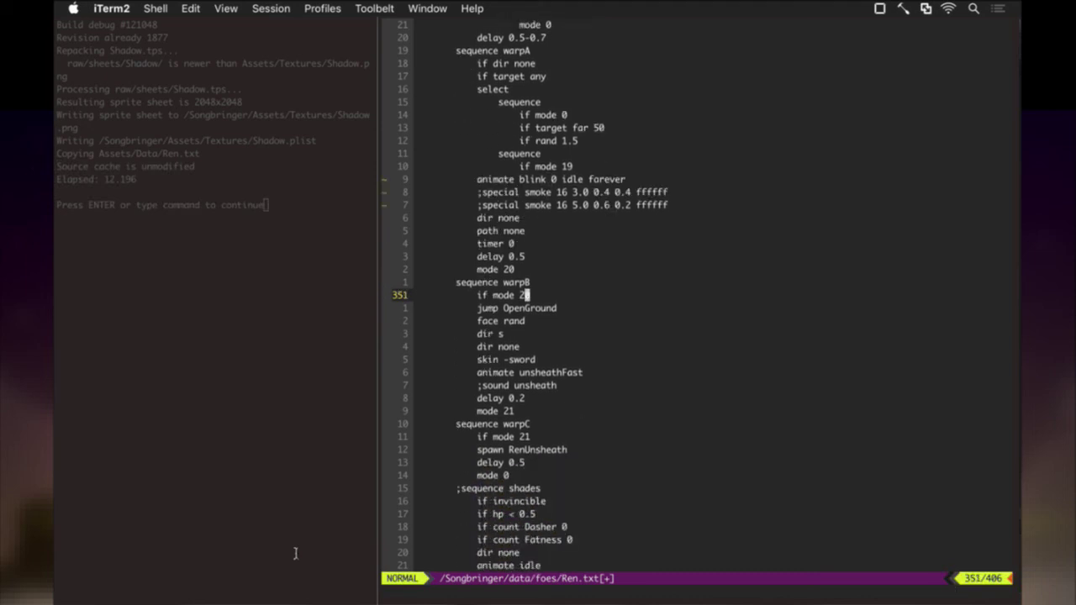
pyautogui.press('j')
pyautogui.press('j')
pyautogui.press('j')
pyautogui.press('j')
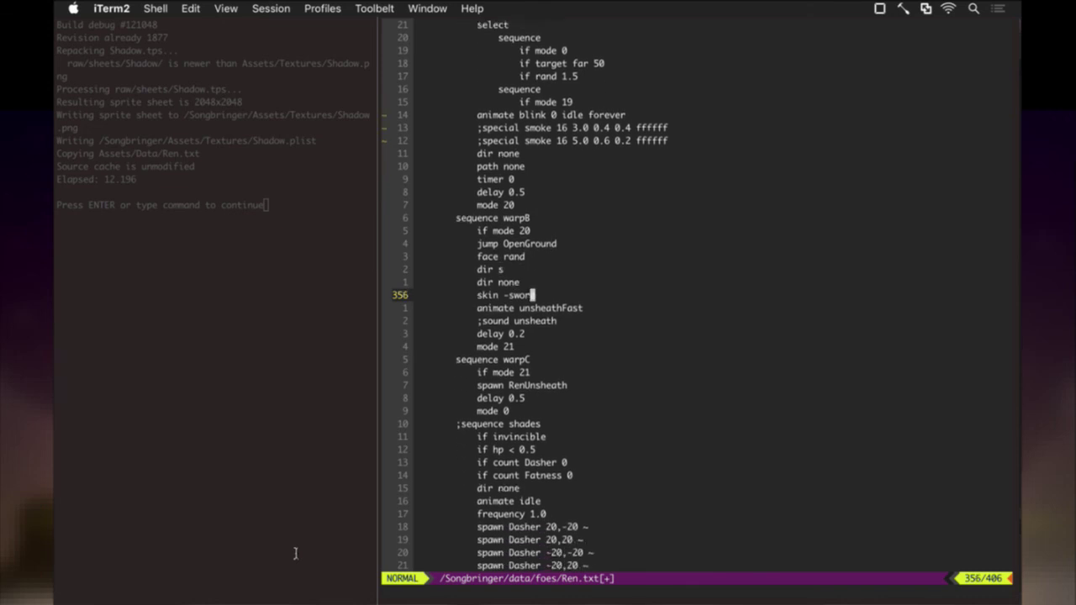
pyautogui.press('j')
pyautogui.press('h')
pyautogui.press('h')
pyautogui.press('h')
pyautogui.press('h')
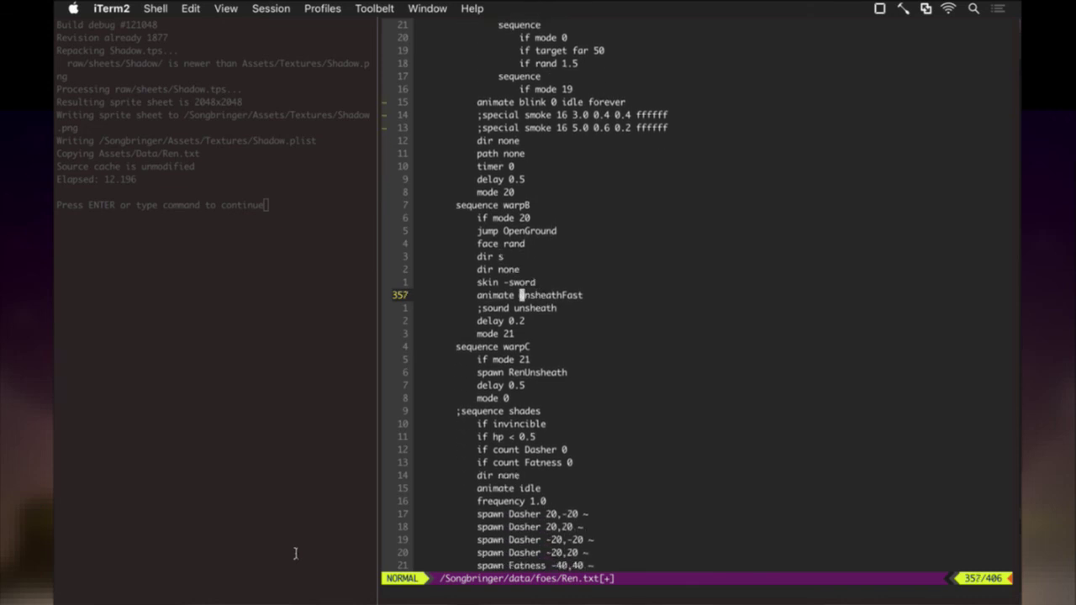
pyautogui.press('c')
pyautogui.press('w')
pyautogui.press('Escape')
# Save Ren.txt and rebuild the game for a test run of the blink animations, quitting it when done
pyautogui.press('j')
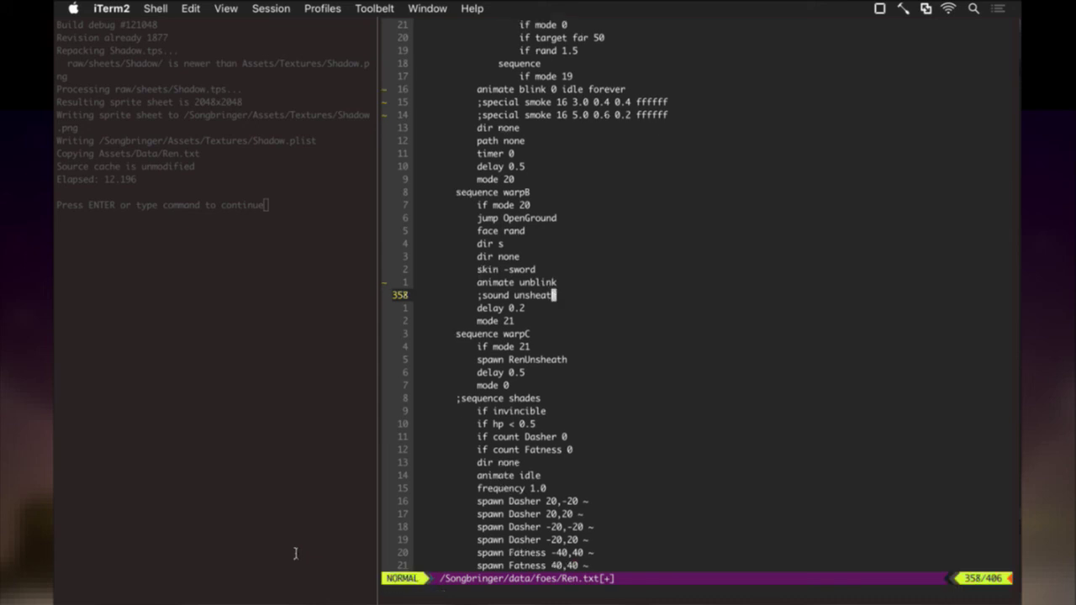
pyautogui.press('j')
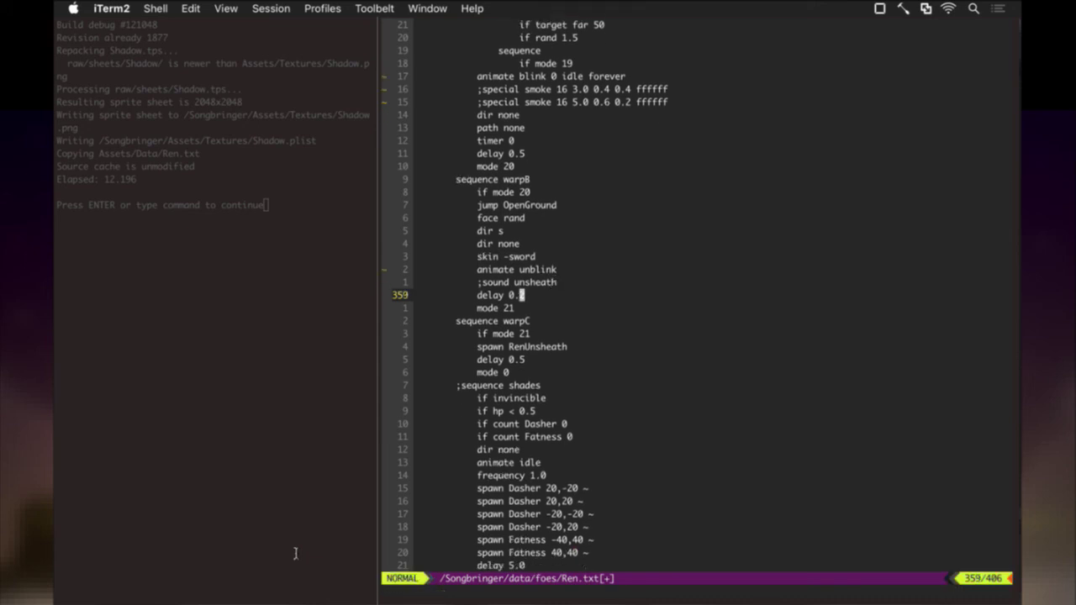
pyautogui.write(':w')
pyautogui.press('Return')
pyautogui.write(':up')
pyautogui.press('Return')
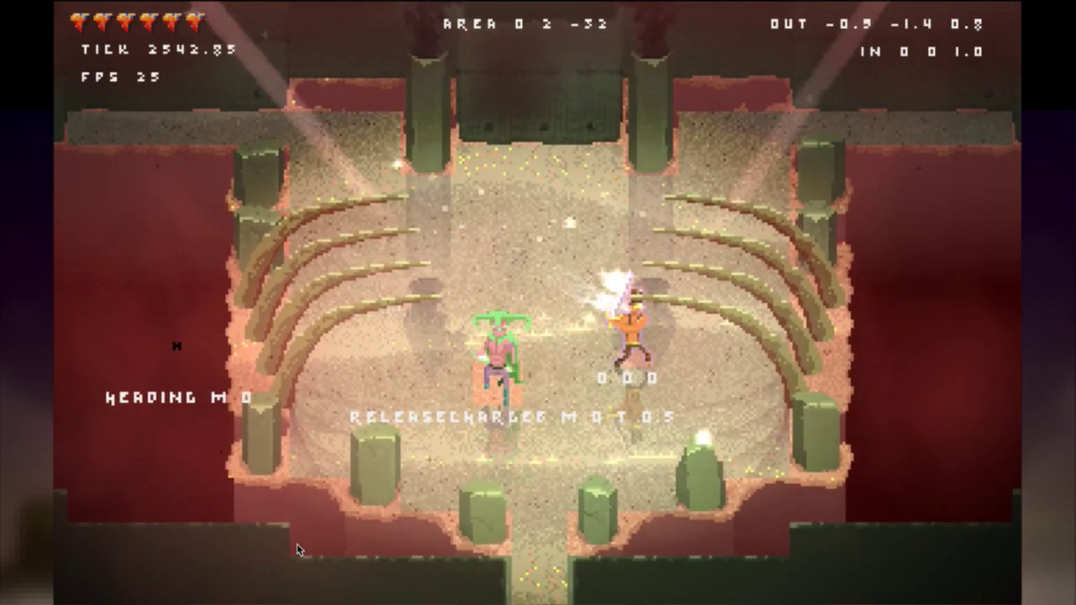
pyautogui.press('super+q')
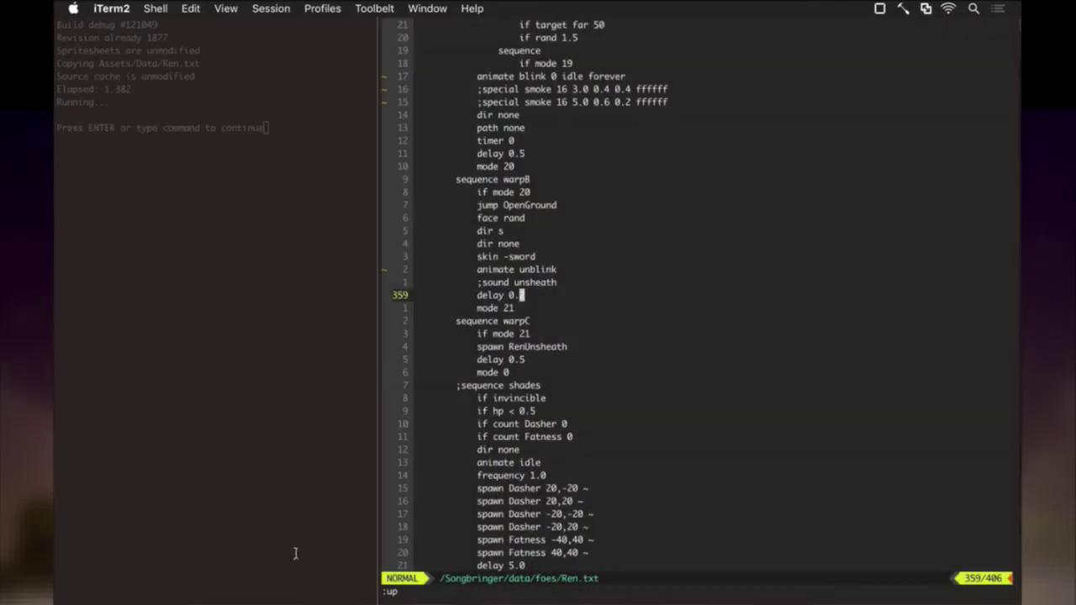
# Duplicate the first branch of warpA's select, with its mode 0, target far 50 and rand 1.5 conditions, directly below itself
pyautogui.press('k')
pyautogui.press('k')
pyautogui.press('k')
pyautogui.press('k')
pyautogui.press('k')
pyautogui.press('k')
pyautogui.press('k')
pyautogui.press('k')
pyautogui.press('k')
pyautogui.press('k')
pyautogui.press('k')
pyautogui.press('k')
pyautogui.press('k')
pyautogui.press('k')
pyautogui.press('k')
pyautogui.press('k')
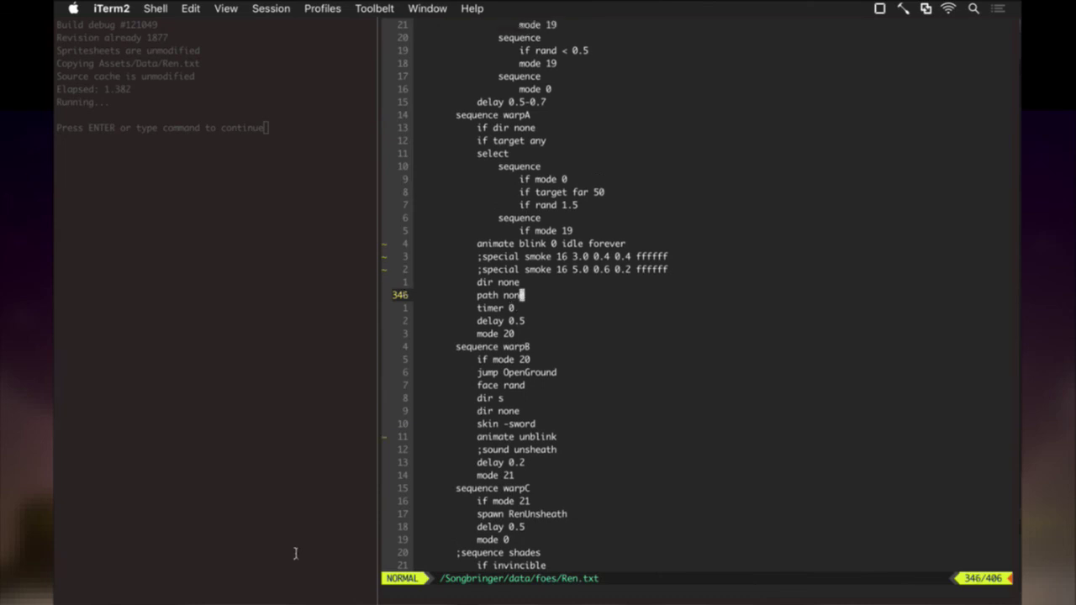
pyautogui.press('k')
pyautogui.press('k')
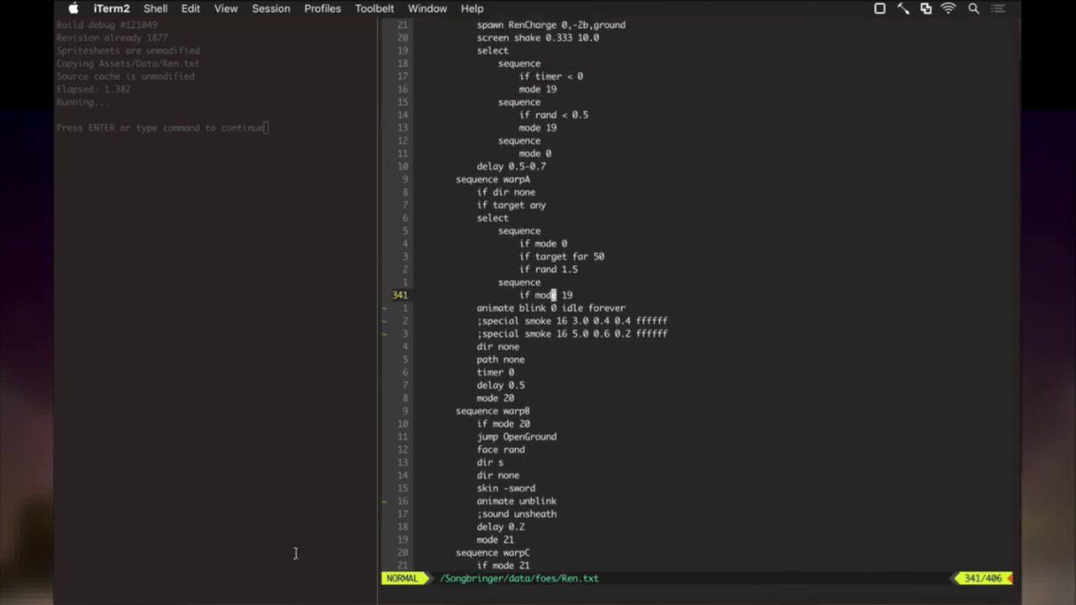
pyautogui.press('k')
pyautogui.press('k')
pyautogui.press('k')
pyautogui.press('k')
pyautogui.press('k')
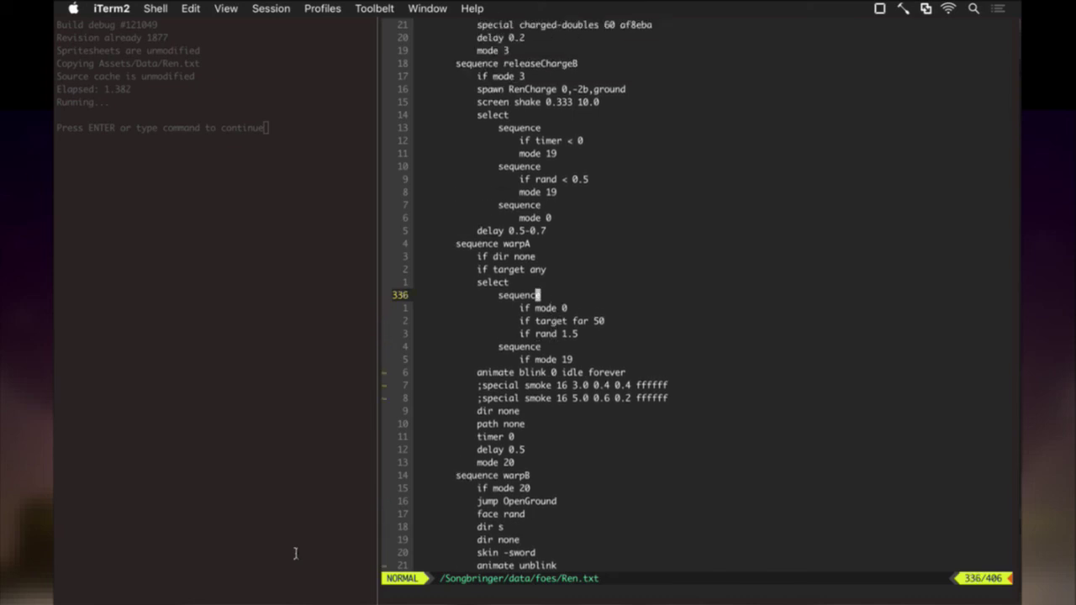
pyautogui.press('V')
pyautogui.press('j')
pyautogui.press('j')
pyautogui.press('j')
pyautogui.press('j')
pyautogui.press('j')
pyautogui.press('j')
pyautogui.press('j')
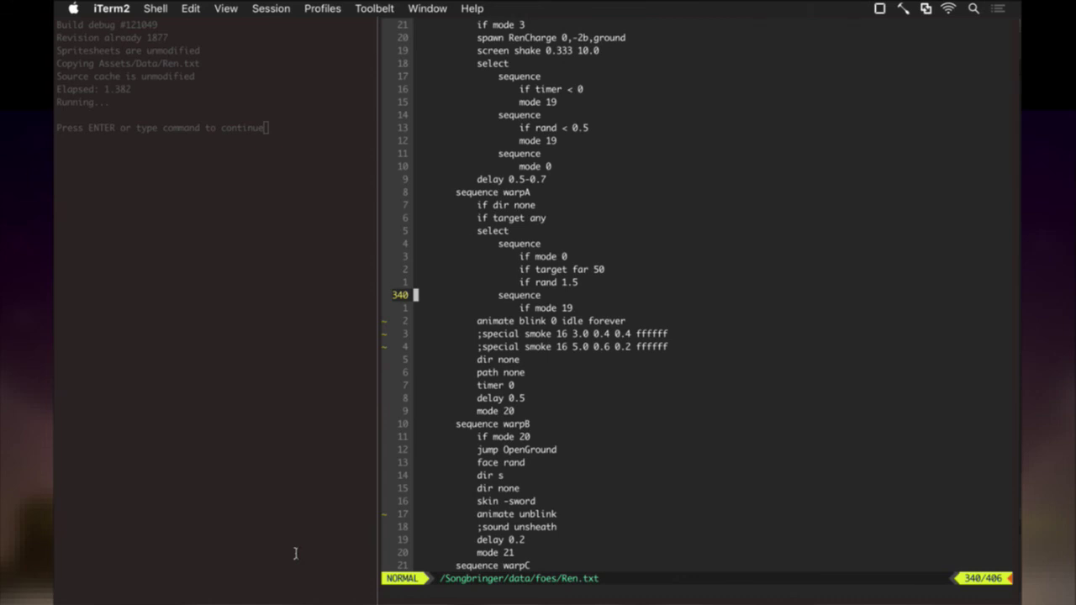
pyautogui.hotkey('shift', 'p')
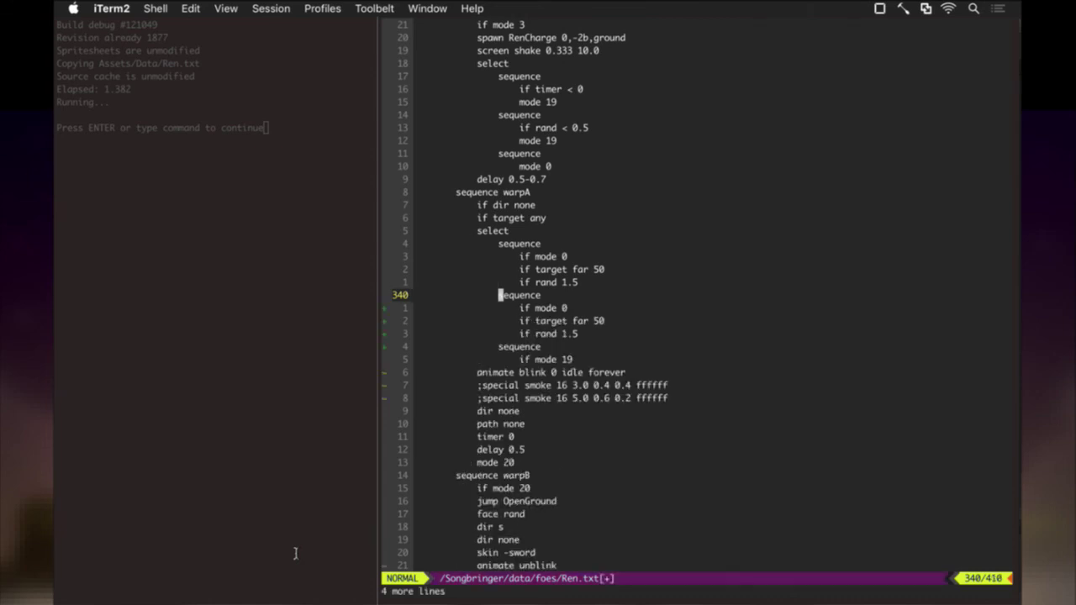
# Set the duplicated warpA branch's conditions to target far 70 and rand 1
pyautogui.press('j')
pyautogui.press('j')
pyautogui.press('w')
pyautogui.press('w')
pyautogui.press('w')
pyautogui.press('w')
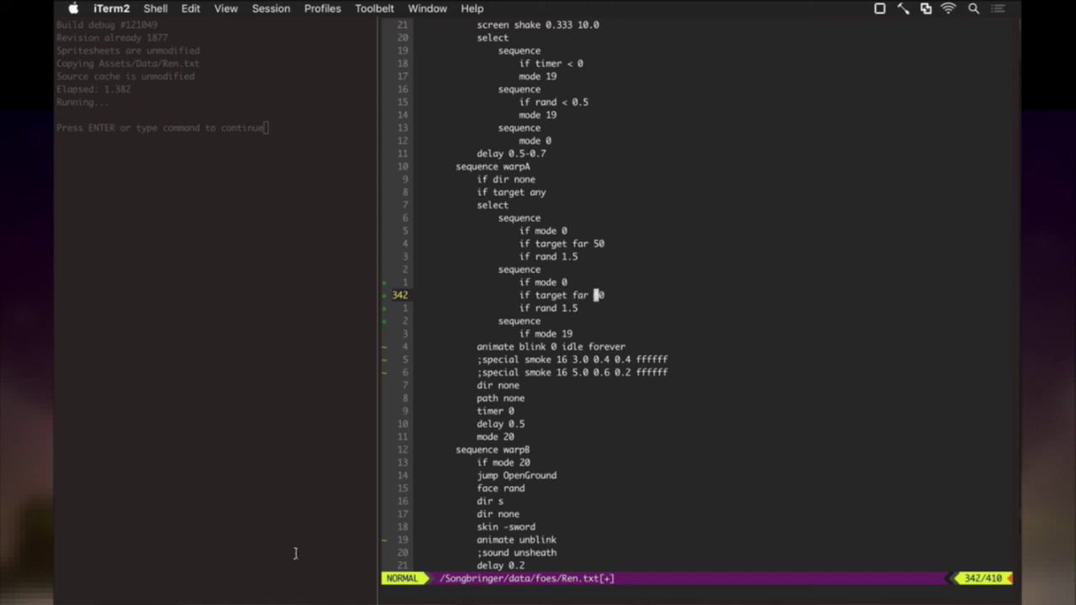
pyautogui.press('j')
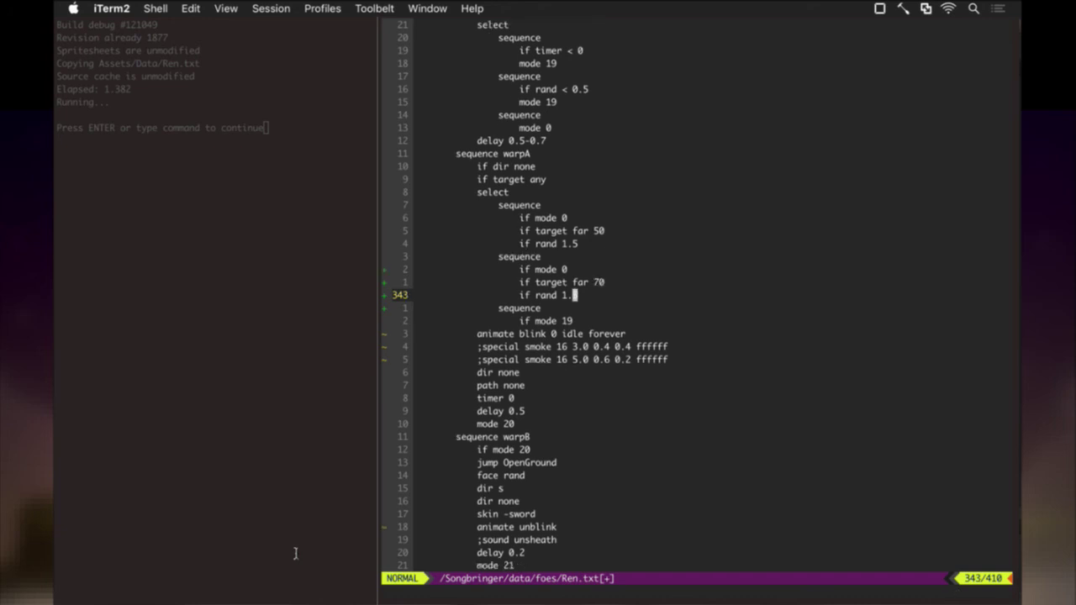
pyautogui.press('k')
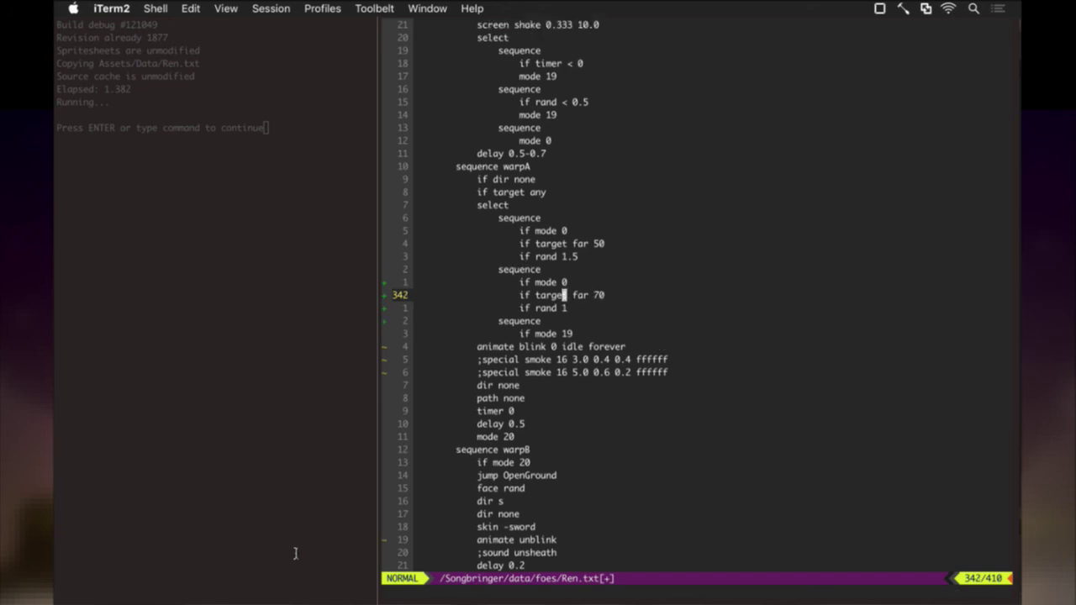
# Duplicate the target far 70 branch in warpA to make a third mode 0 branch
pyautogui.press('k')
pyautogui.press('k')
pyautogui.press('V')
pyautogui.press('j')
# Set the third mode 0 branch's conditions to target far 80 and rand 0.75
pyautogui.press('j')
pyautogui.press('j')
pyautogui.press('y')
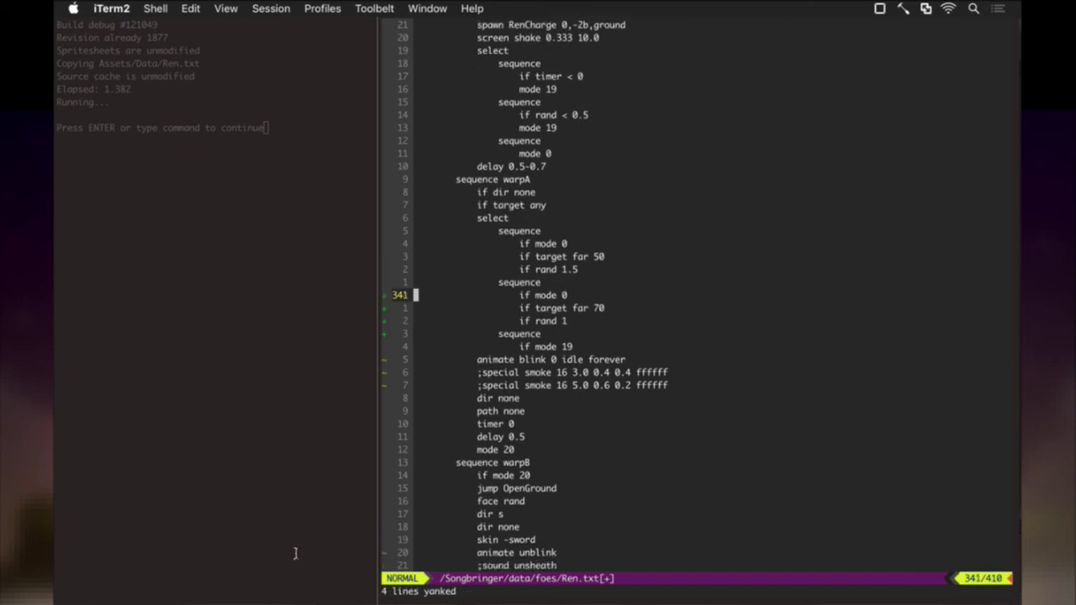
pyautogui.press('p')
pyautogui.press('j')
pyautogui.press('j')
pyautogui.press('l')
pyautogui.press('l')
pyautogui.press('l')
pyautogui.press('l')
pyautogui.press('l')
pyautogui.press('l')
pyautogui.press('l')
pyautogui.press('l')
pyautogui.press('l')
pyautogui.press('l')
pyautogui.press('l')
pyautogui.press('l')
pyautogui.press('l')
pyautogui.press('l')
pyautogui.press('l')
pyautogui.press('l')
pyautogui.press('l')
pyautogui.press('l')
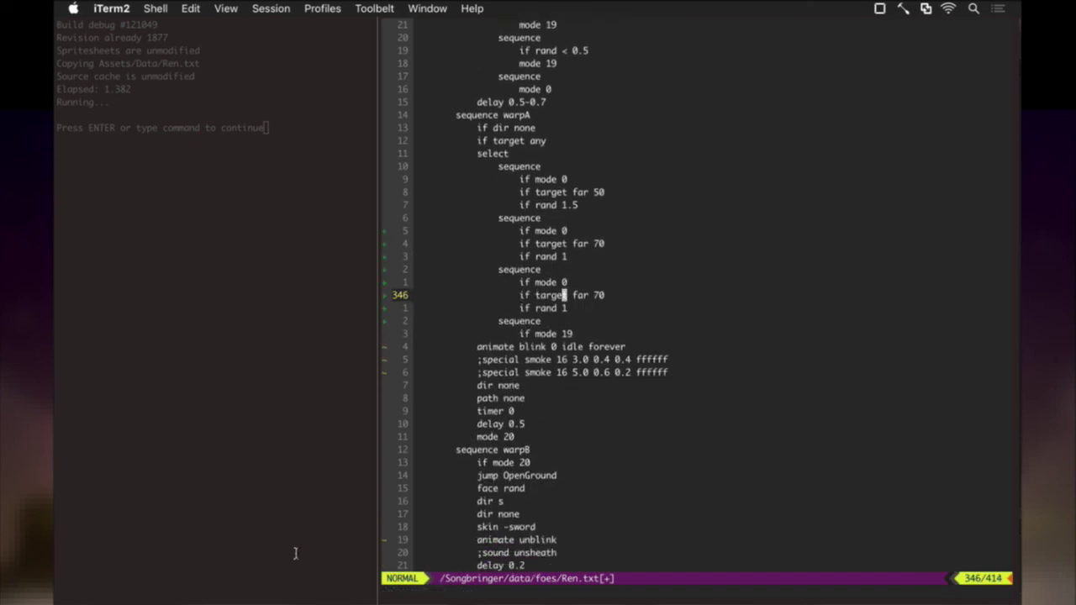
pyautogui.press('r')
pyautogui.press('8')
pyautogui.press('j')
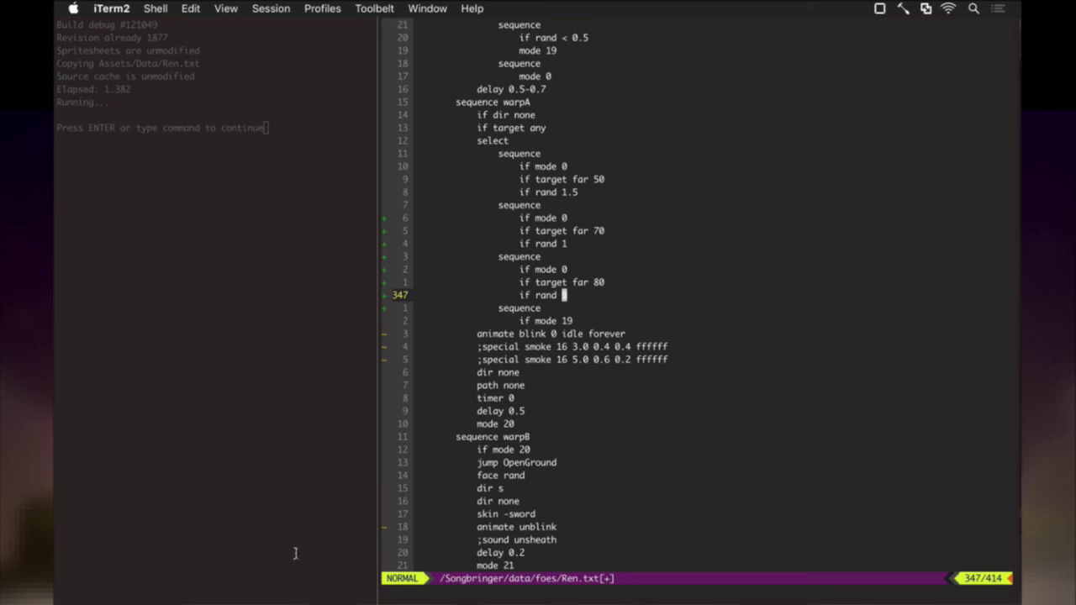
pyautogui.write('s0')
pyautogui.write('.75')
pyautogui.press('Escape')
# Save Ren.txt with the new warpA branches, and rebuild and run the game
pyautogui.write(':w')
pyautogui.press('Return')
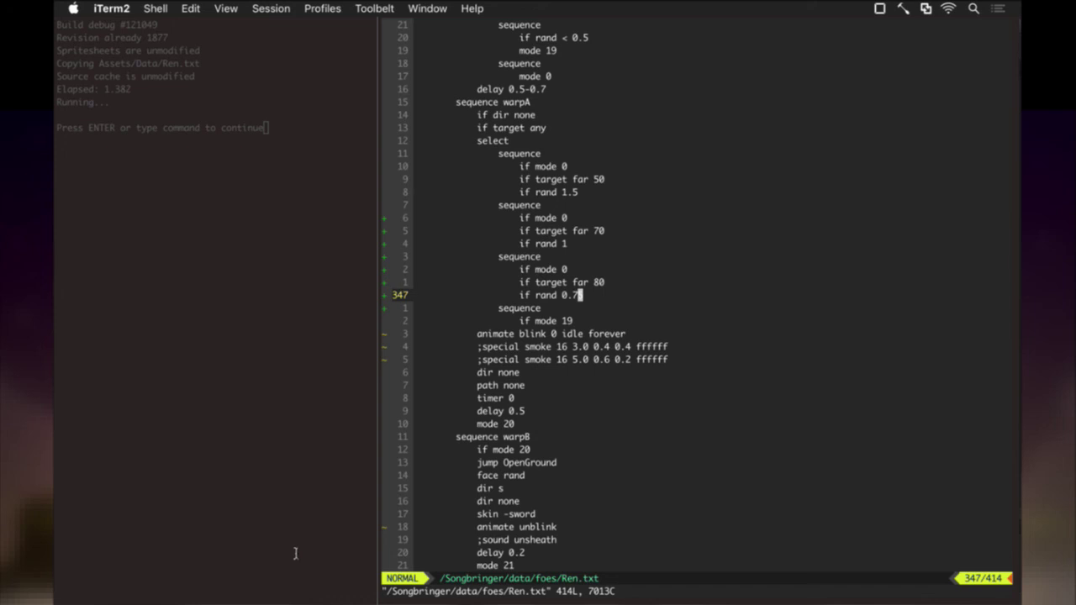
pyautogui.press('Escape')
pyautogui.write(':up')
pyautogui.press('Return')
pyautogui.press('super+[')
pyautogui.press('Return')
pyautogui.press('super+]')
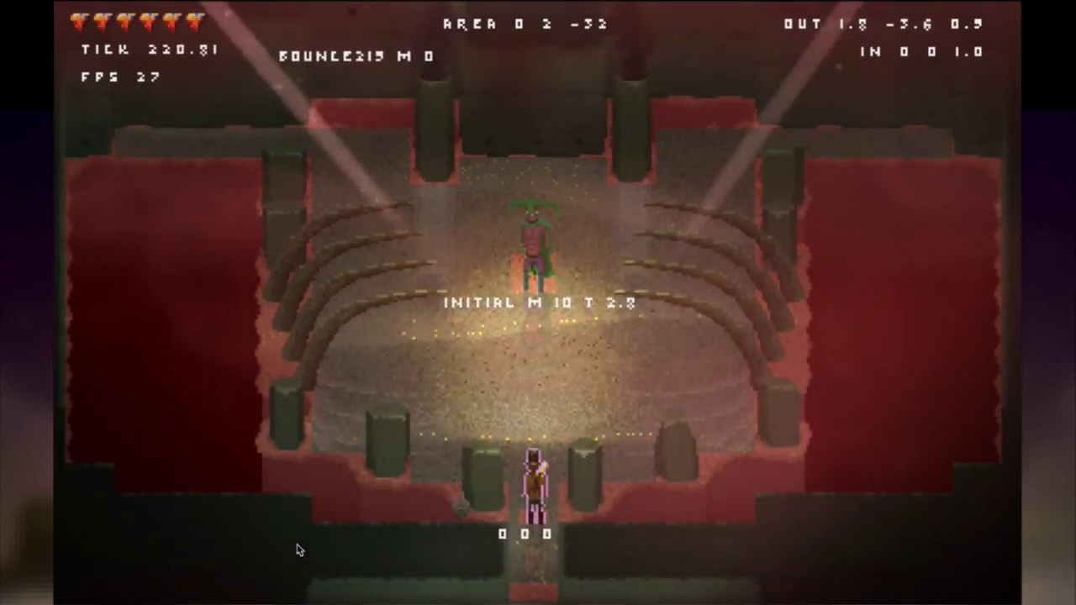
# Play-test the Ren fight, toggling the debug overlay, and quit the game to return to Ren.txt
pyautogui.press('Tab')
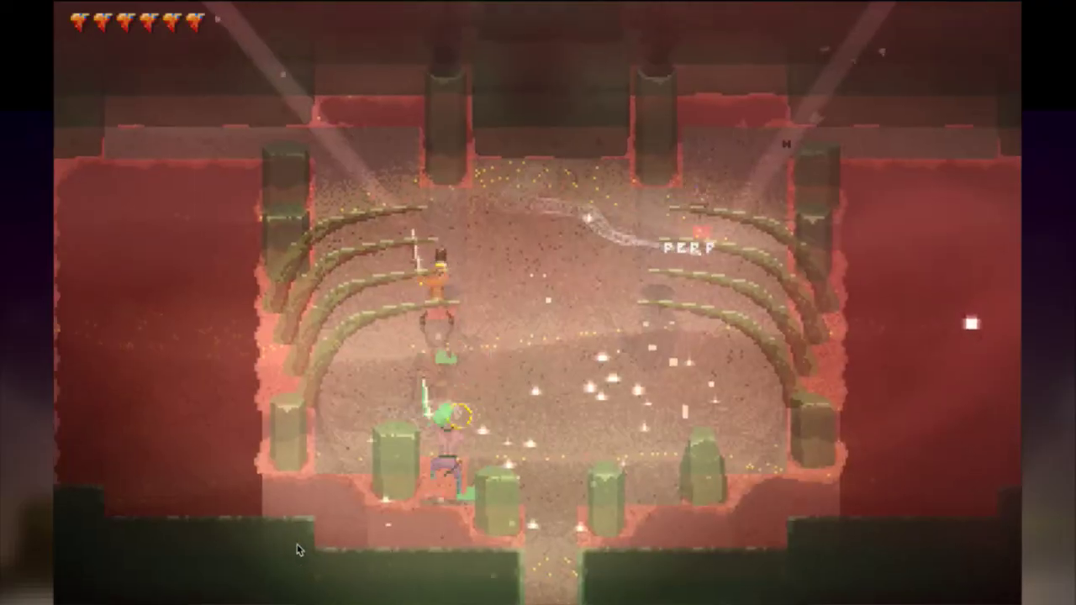
pyautogui.press('Tab')
pyautogui.press('Tab')
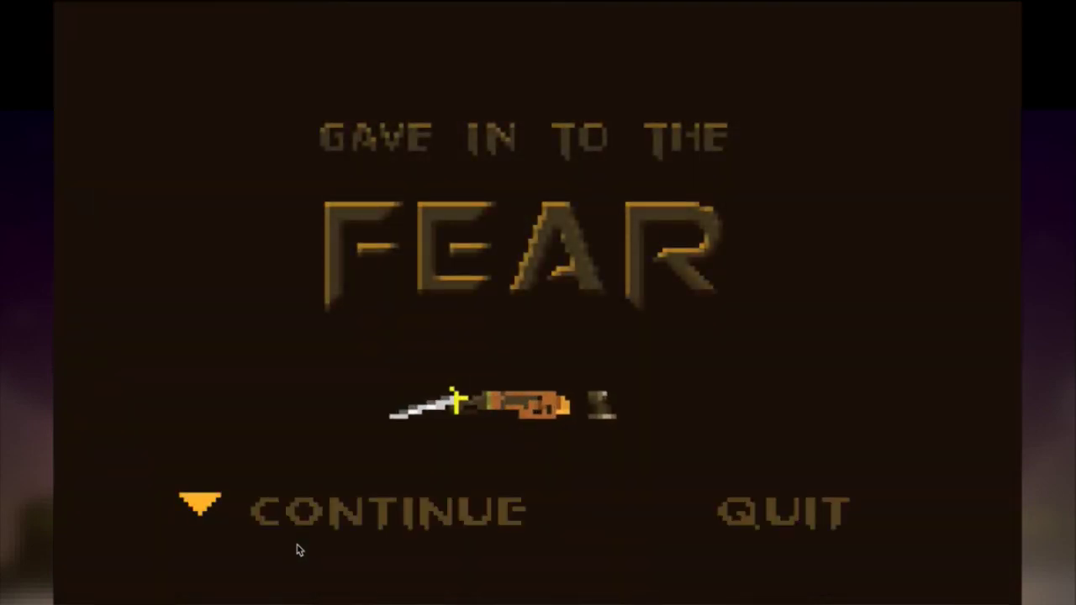
pyautogui.press('super+q')
pyautogui.press('j')
pyautogui.press('k')
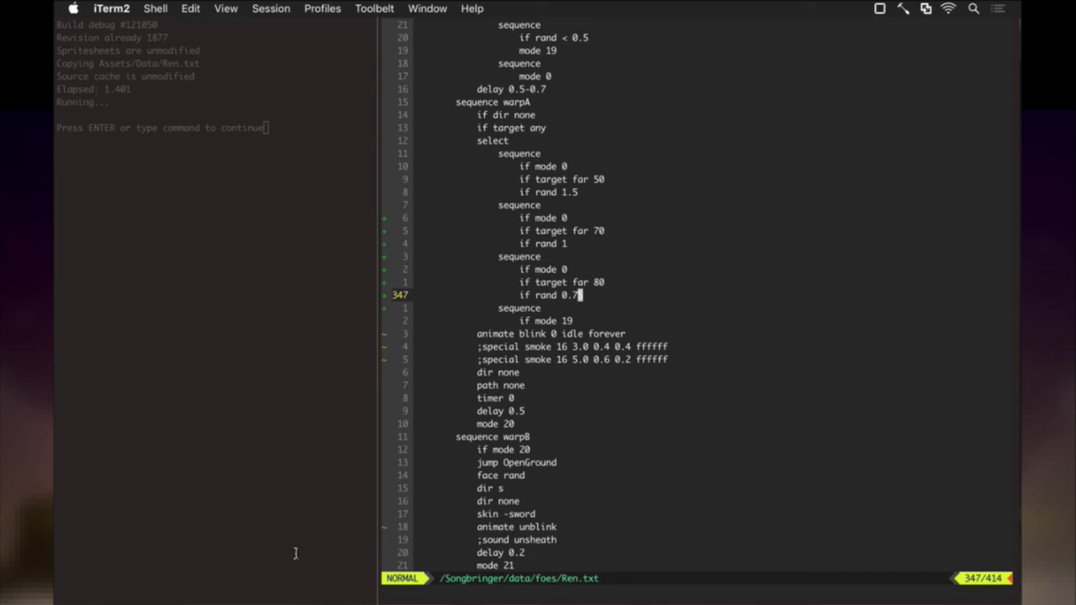
# Switch to Photoshop, select only frame 1 in the RenBlinkSwordS.psd timeline, and return to the terminal
pyautogui.press('super+Tab')
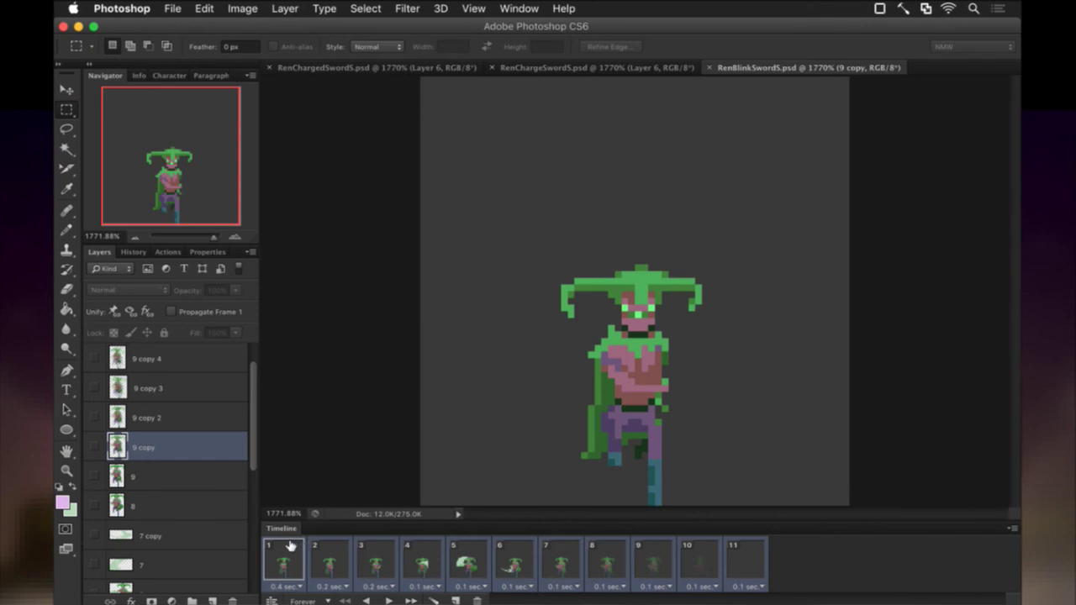
pyautogui.click(294, 547)
pyautogui.press('super+Tab')
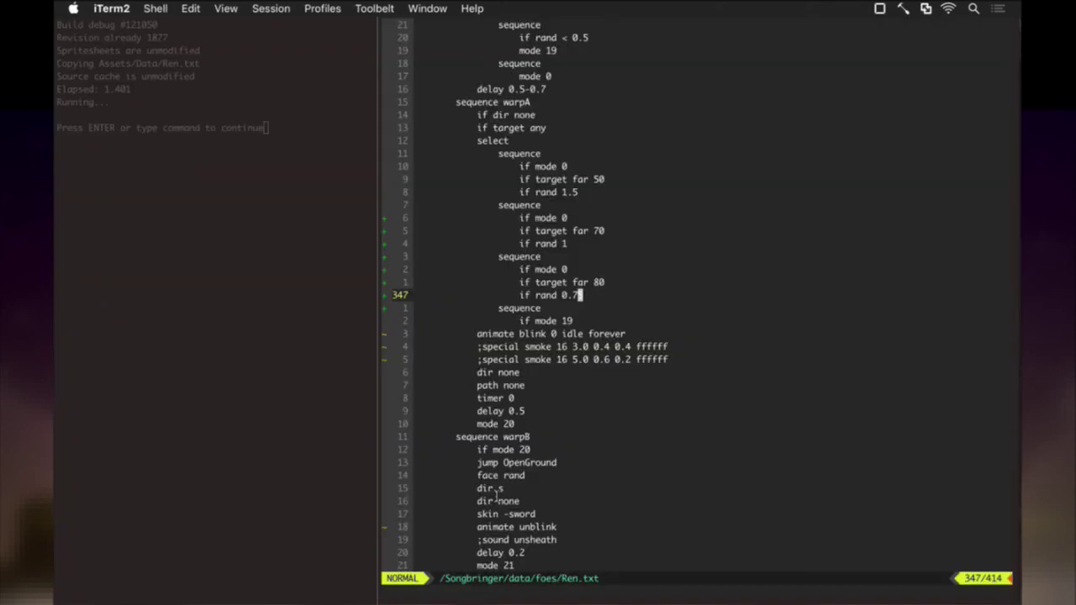
# Suspend the editor, stage the untracked Ren sprite files with ga, and check the repository status with gs before and after
pyautogui.hotkey('ctrl', 'z')
pyautogui.write('gs')
pyautogui.press('Return')
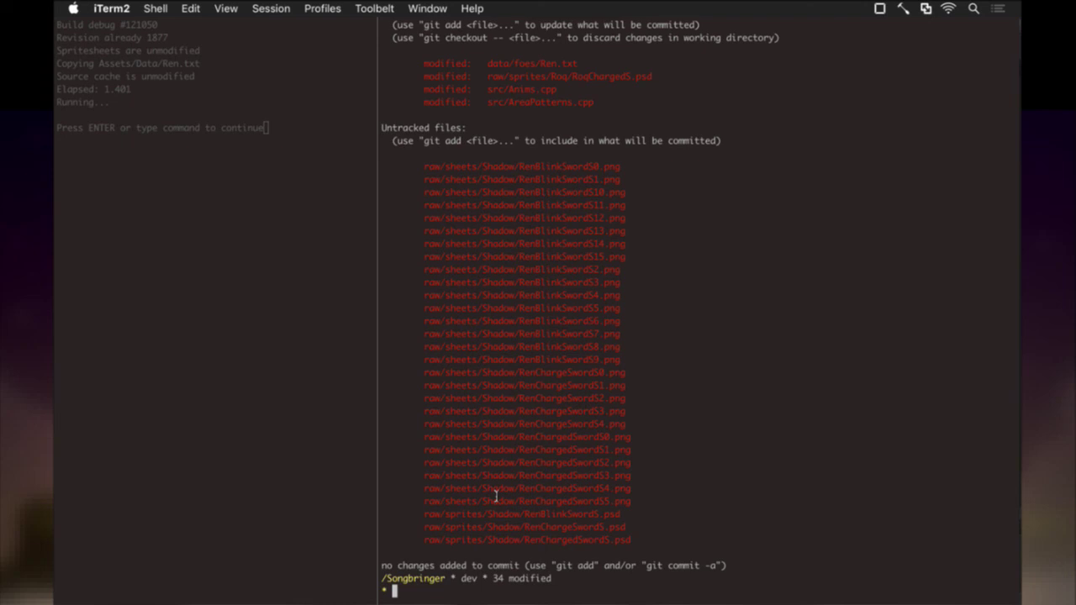
pyautogui.write('ga')
pyautogui.press('Return')
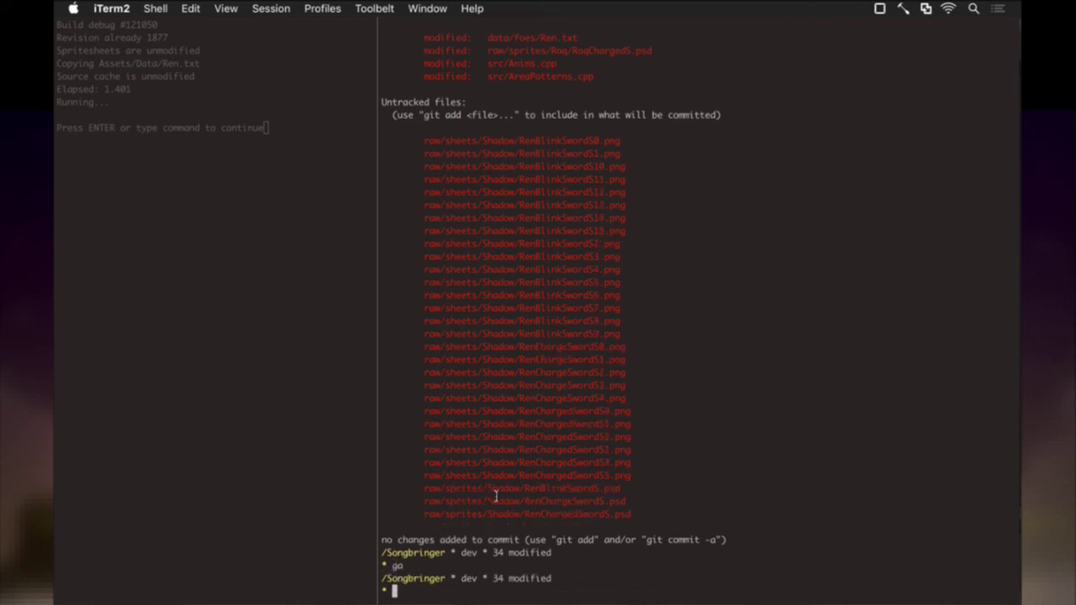
pyautogui.write('gs')
pyautogui.press('Return')
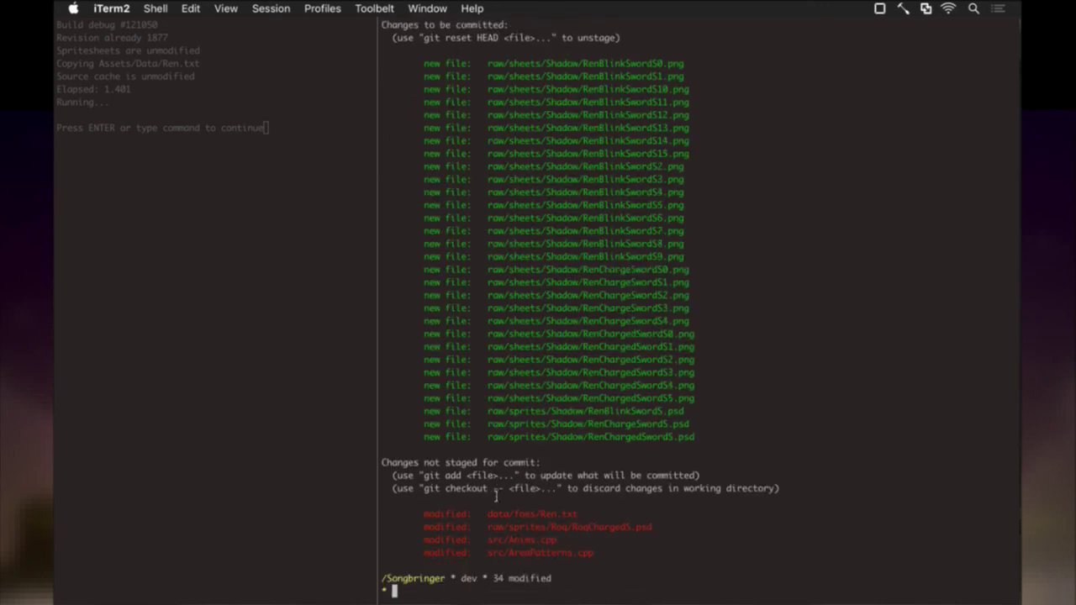
pyautogui.scroll(3, 569, 545)
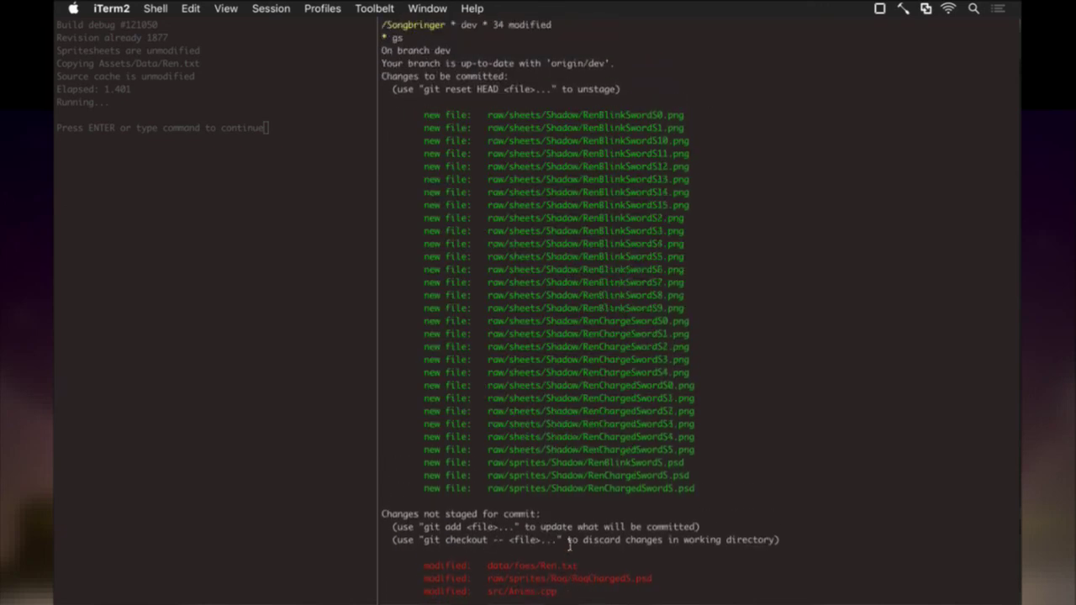
pyautogui.scroll(-3, 569, 545)
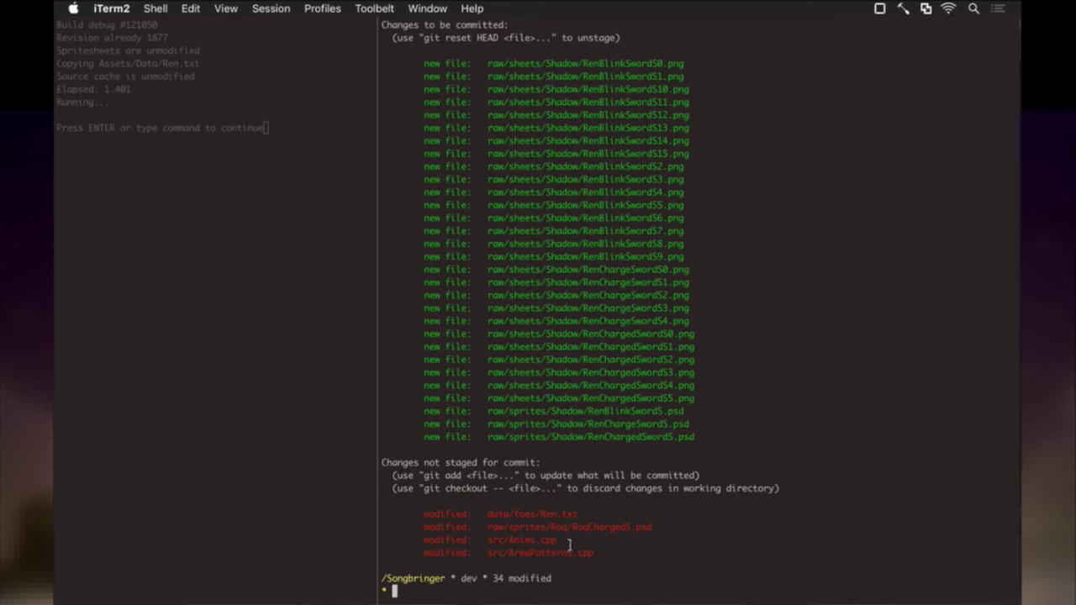
# Return to the editor and review the diff of the unstaged changes through to its end
pyautogui.write('fg')
pyautogui.press('Return')
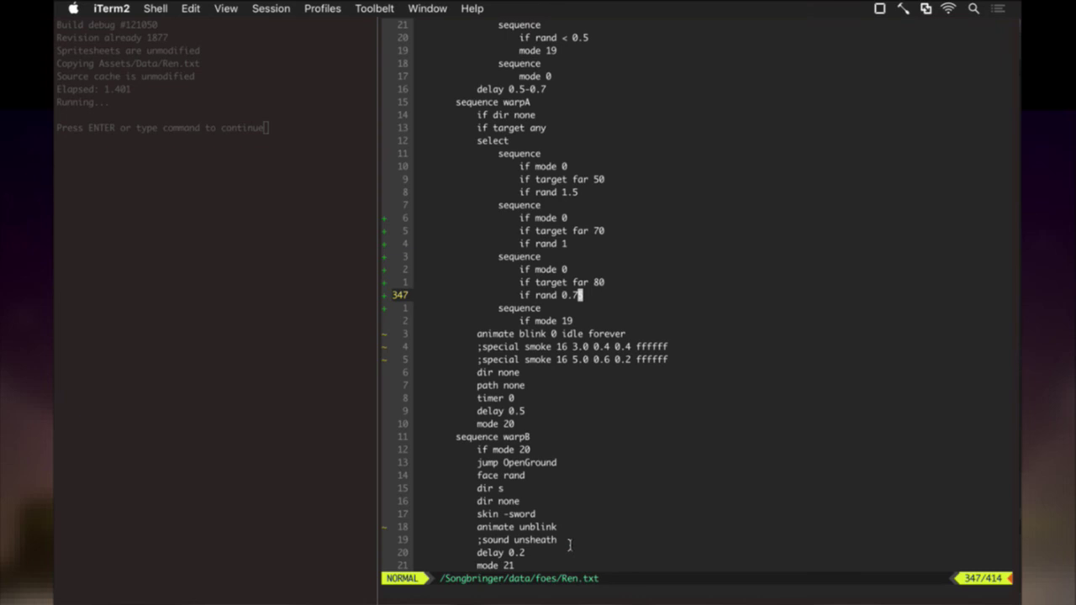
pyautogui.press(',')
pyautogui.press('d')
pyautogui.press('j')
pyautogui.press('j')
pyautogui.press('j')
pyautogui.press('j')
pyautogui.press('j')
pyautogui.press('j')
pyautogui.press('j')
pyautogui.press('j')
pyautogui.press('j')
pyautogui.press('j')
pyautogui.press('j')
pyautogui.press('j')
pyautogui.press('j')
pyautogui.press('j')
pyautogui.press('j')
pyautogui.press('j')
pyautogui.press('j')
pyautogui.press('j')
pyautogui.press('j')
pyautogui.press('j')
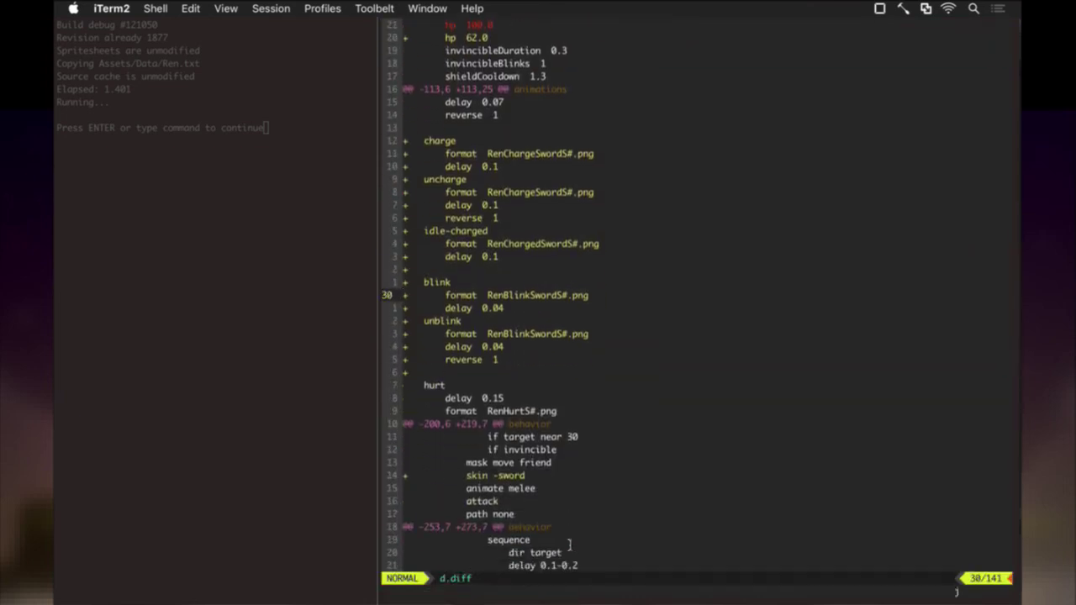
pyautogui.press('j')
pyautogui.press('j')
pyautogui.press('j')
pyautogui.press('j')
pyautogui.press('j')
pyautogui.press('j')
pyautogui.press('j')
pyautogui.press('j')
pyautogui.press('j')
pyautogui.press('j')
pyautogui.press('j')
pyautogui.press('j')
pyautogui.press('j')
pyautogui.press('j')
pyautogui.press('j')
pyautogui.press('j')
pyautogui.press('j')
pyautogui.press('j')
pyautogui.press('j')
pyautogui.press('j')
pyautogui.press('j')
pyautogui.press('j')
pyautogui.press('j')
pyautogui.press('j')
pyautogui.press('j')
pyautogui.press('j')
pyautogui.press('j')
pyautogui.press('j')
pyautogui.press('j')
pyautogui.press('j')
pyautogui.press('j')
pyautogui.press('j')
pyautogui.press('j')
pyautogui.press('j')
pyautogui.press('j')
pyautogui.press('j')
pyautogui.press('j')
pyautogui.press('j')
pyautogui.press('j')
pyautogui.press('j')
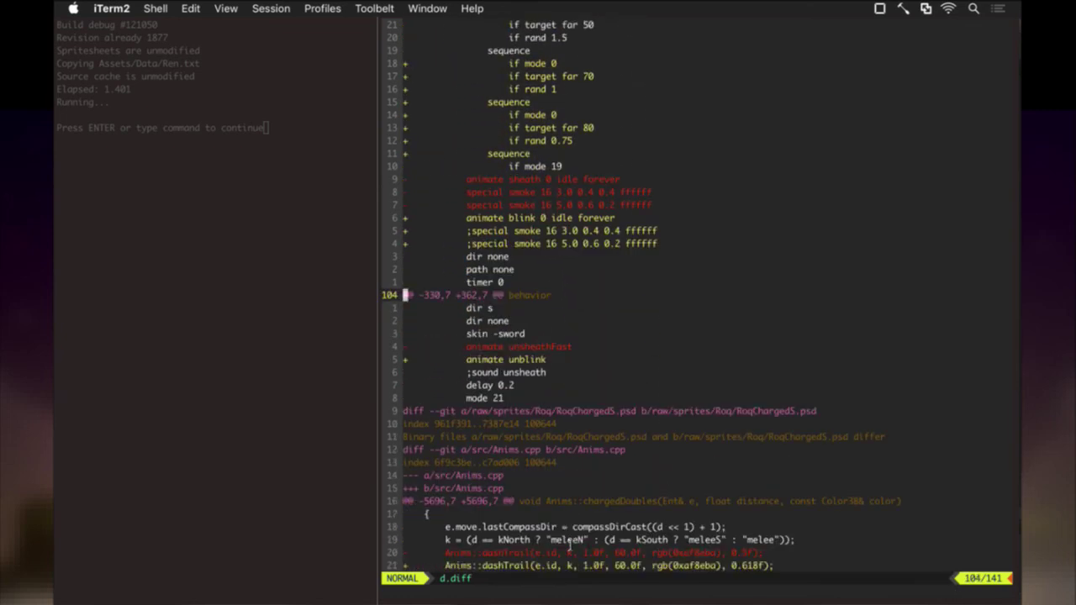
pyautogui.press('j')
pyautogui.press('j')
pyautogui.press('j')
pyautogui.press('j')
pyautogui.press('j')
pyautogui.press('j')
pyautogui.press('j')
pyautogui.press('j')
pyautogui.press('j')
pyautogui.press('j')
pyautogui.press('j')
pyautogui.press('j')
pyautogui.press('j')
pyautogui.press('j')
pyautogui.press('j')
pyautogui.press('j')
pyautogui.press('j')
pyautogui.press('j')
pyautogui.press('j')
pyautogui.press('j')
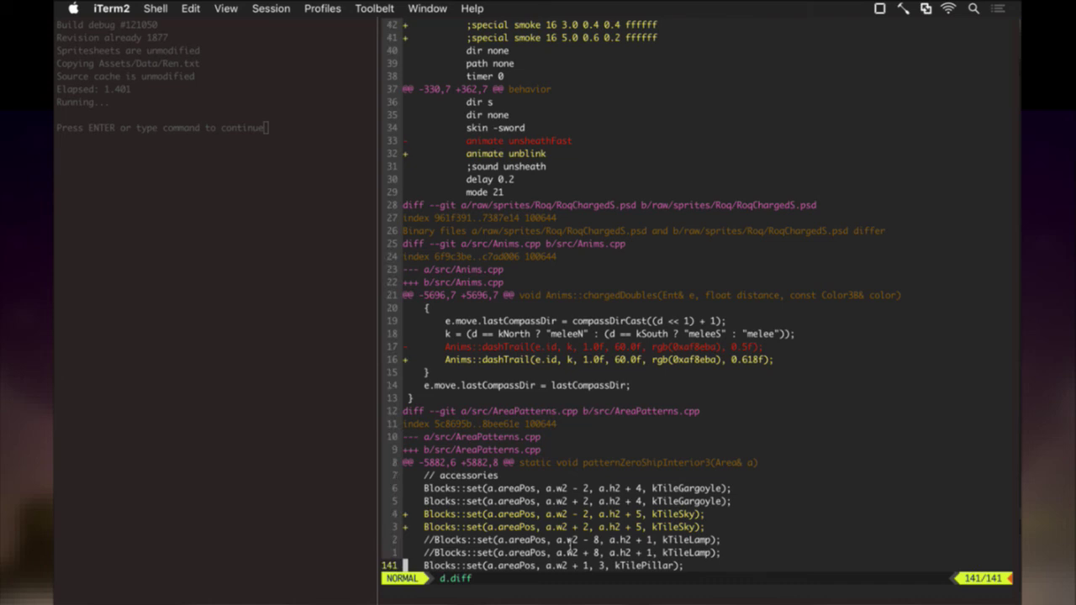
# Close the diff and commit all changes from the shell with the message "Add Ren's charged and blink anims and refine play"
pyautogui.write(':bd')
pyautogui.press('Return')
pyautogui.hotkey('ctrl', 'z')
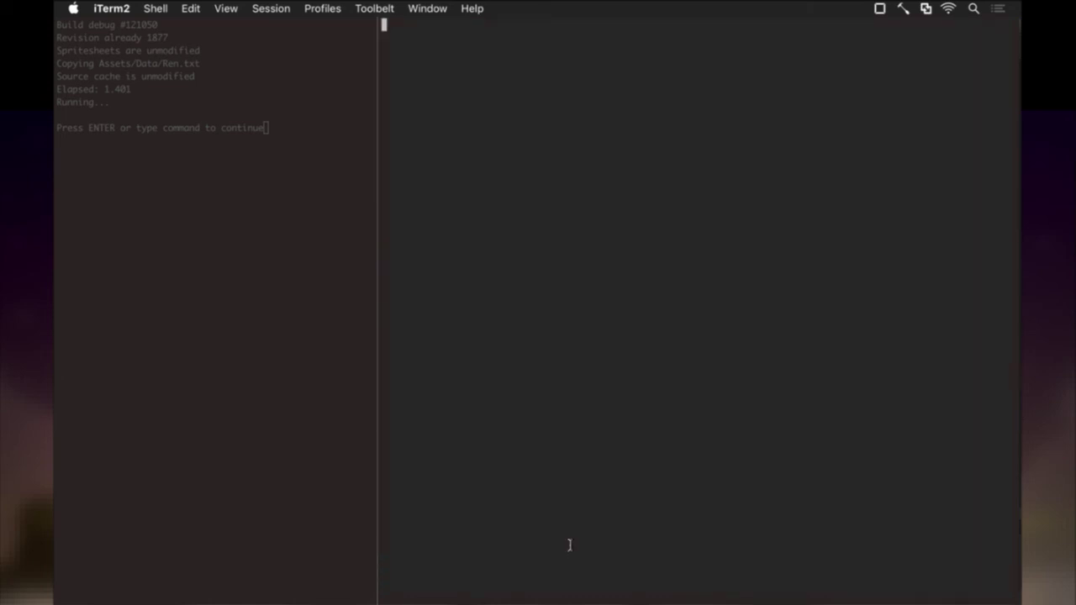
pyautogui.write('iAdd ')
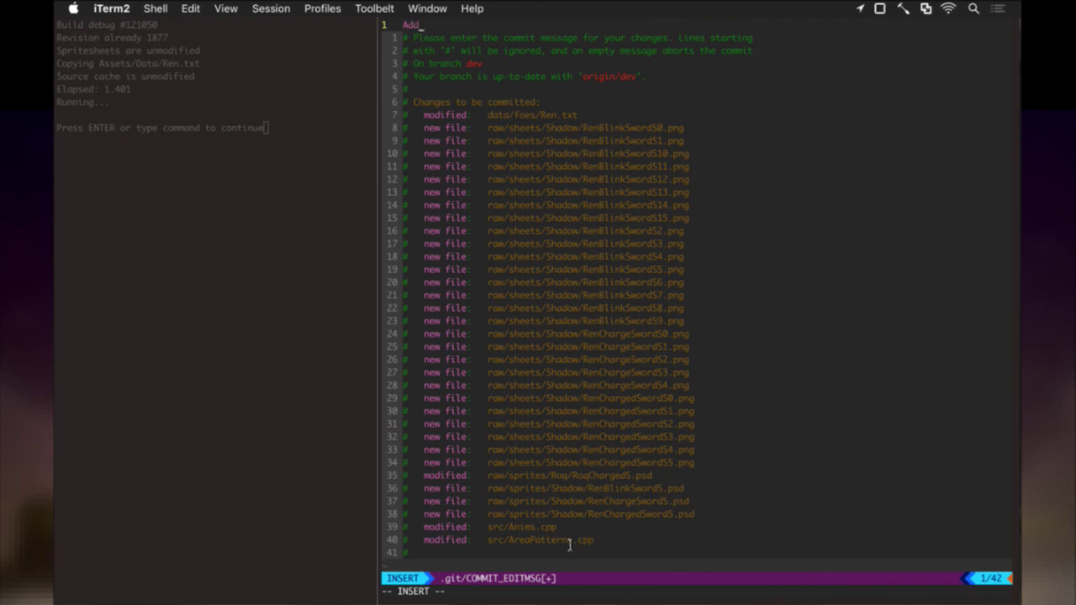
pyautogui.write("Ren's charged and blink anims")
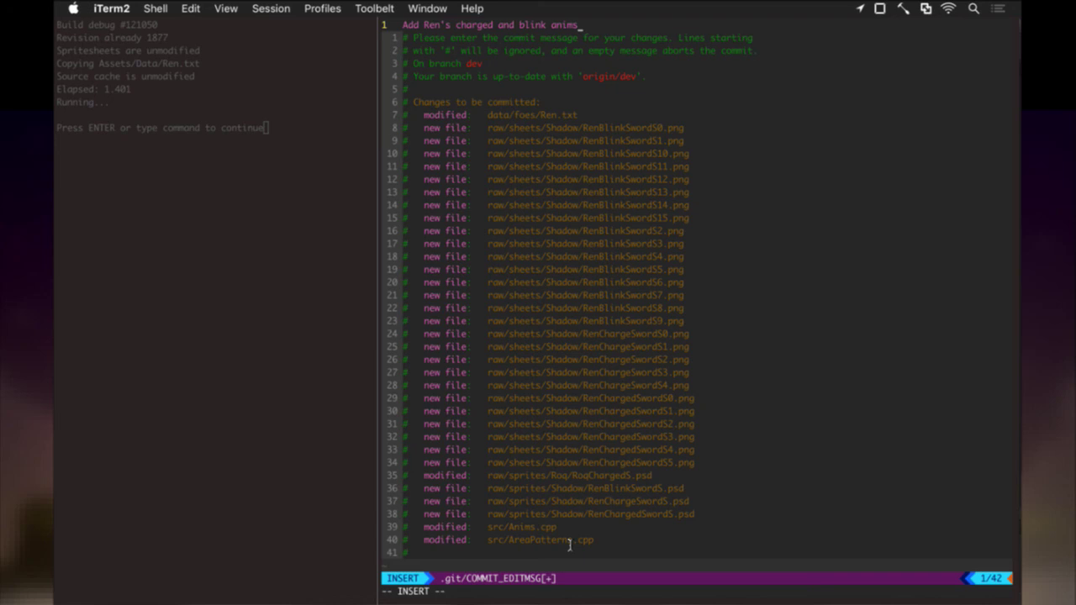
pyautogui.write(' and refine play')
pyautogui.press('Escape')
pyautogui.write(':wq')
pyautogui.press('Return')
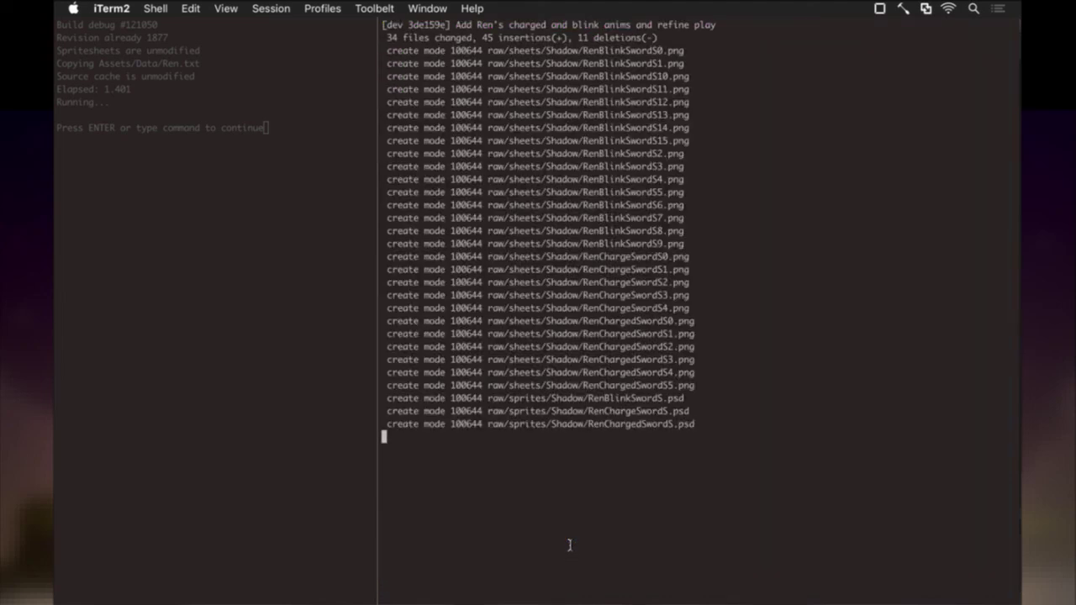
# Leave the terminal and bring the Gameshow-3.9 recording window to the front
pyautogui.press('super+Tab')
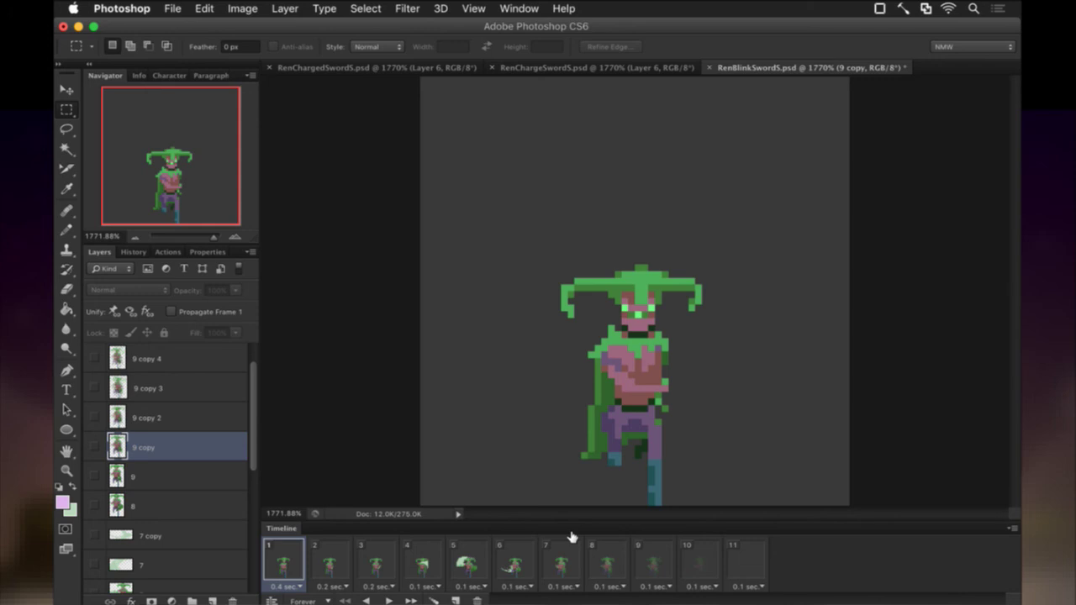
pyautogui.press('super+Tab')
pyautogui.press('super+Tab')
pyautogui.press('super+Tab')
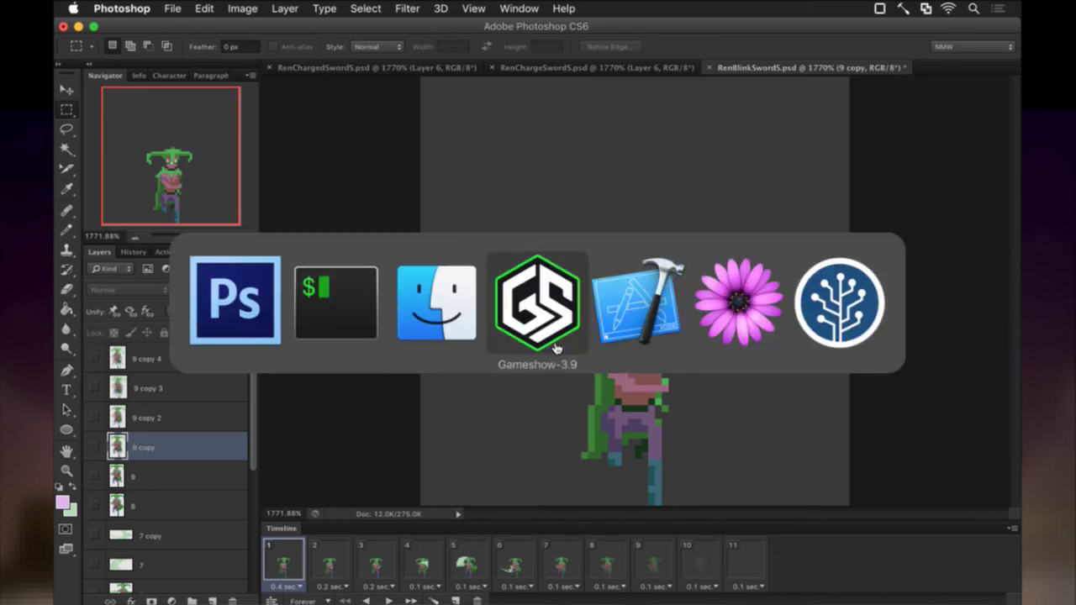
pyautogui.click(555, 347)
pyautogui.press('F4')
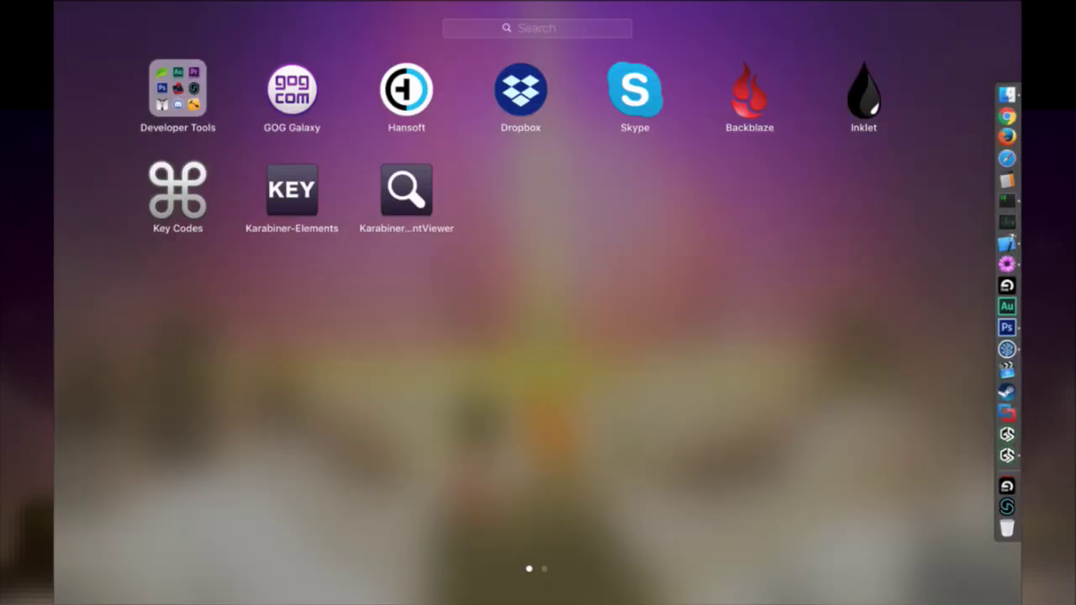
pyautogui.click(1006, 455)
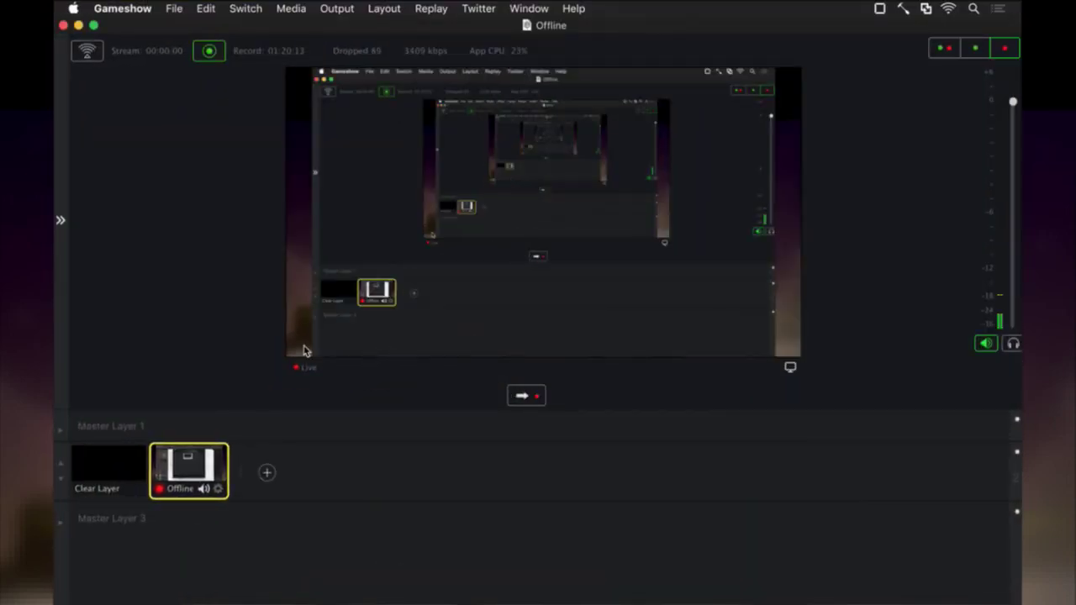